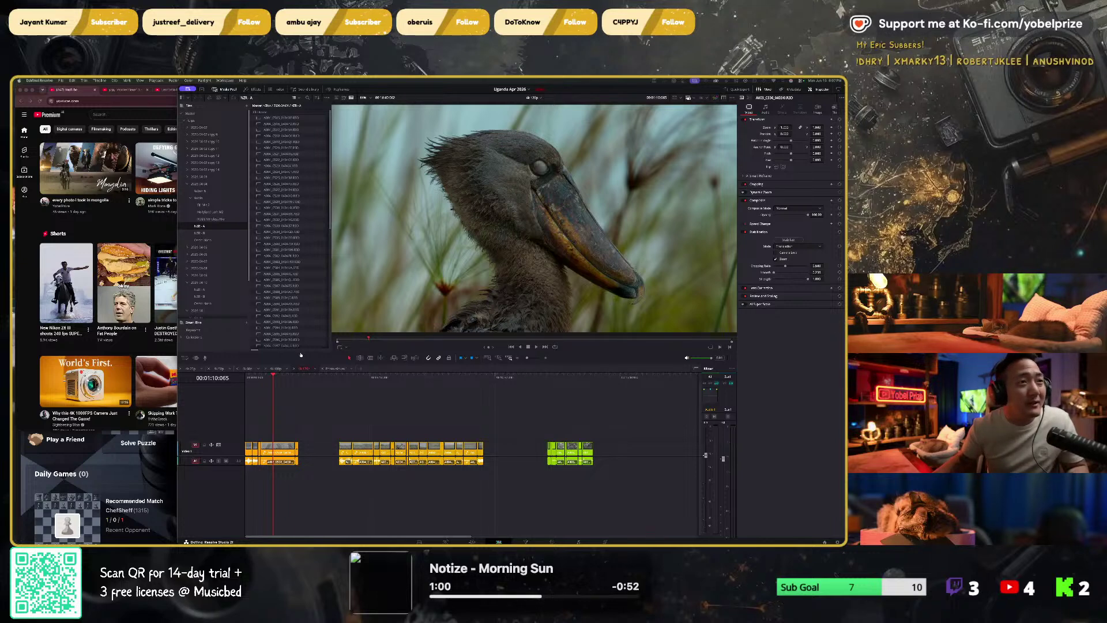
Step: Switch to Lightroom Classic, select all photos, and toggle the red label filter off and on to compare edited photos with the other shots
key("super+Tab")
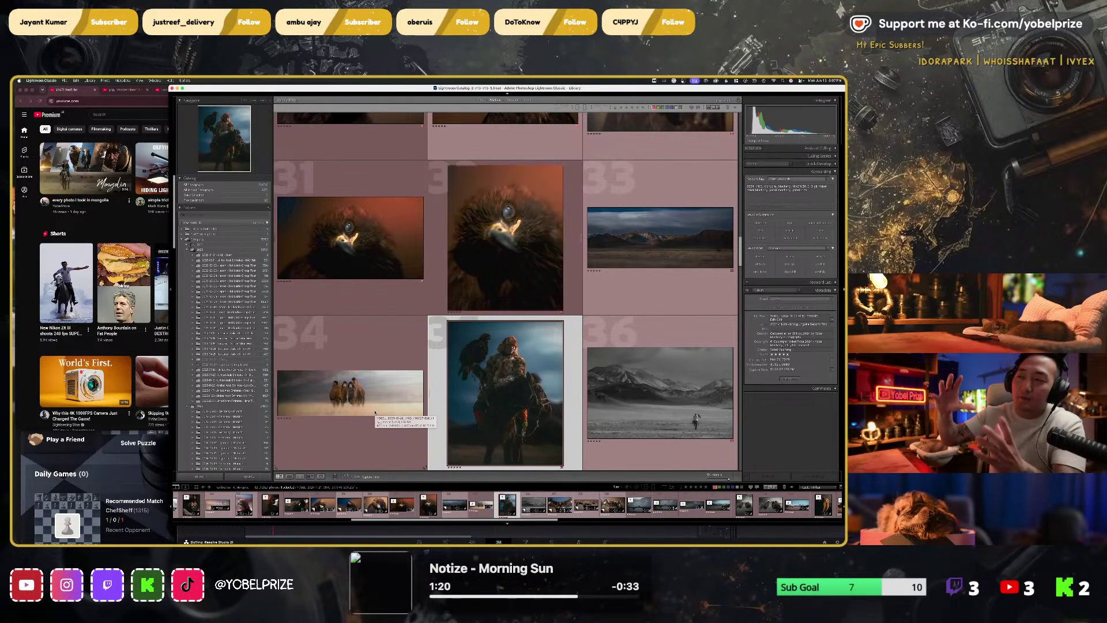
key("super+a")
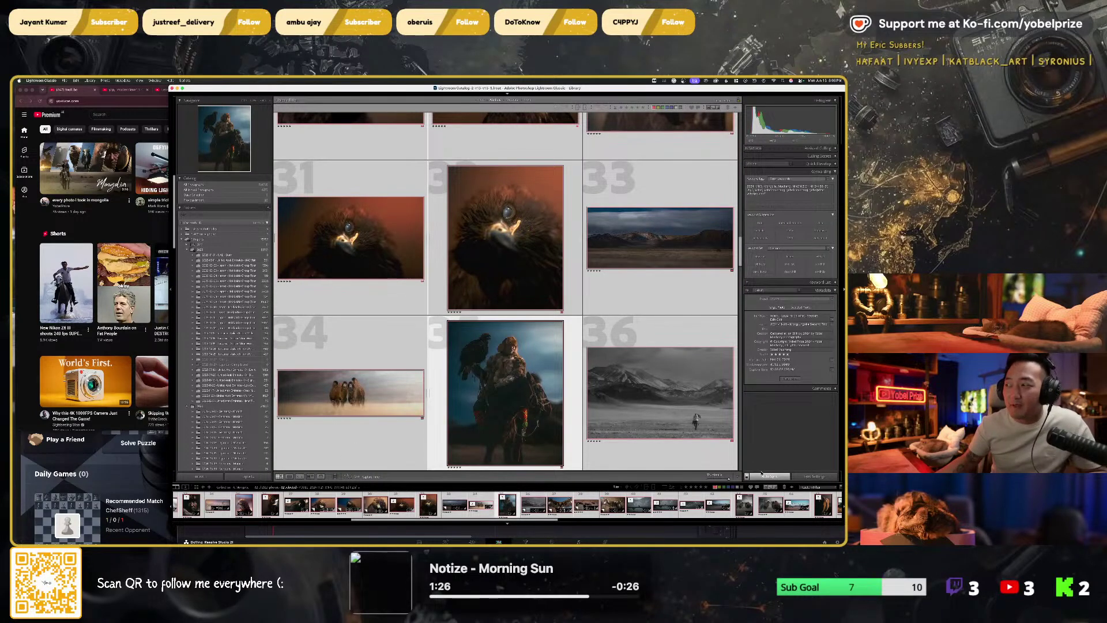
left_click(721, 489)
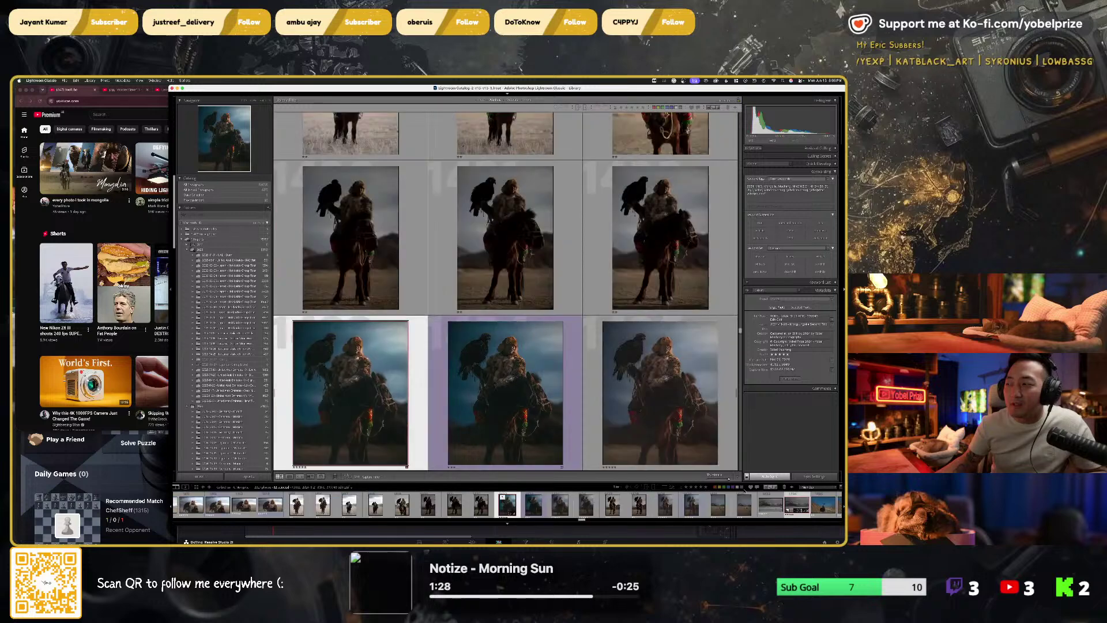
key("Right")
key("Right")
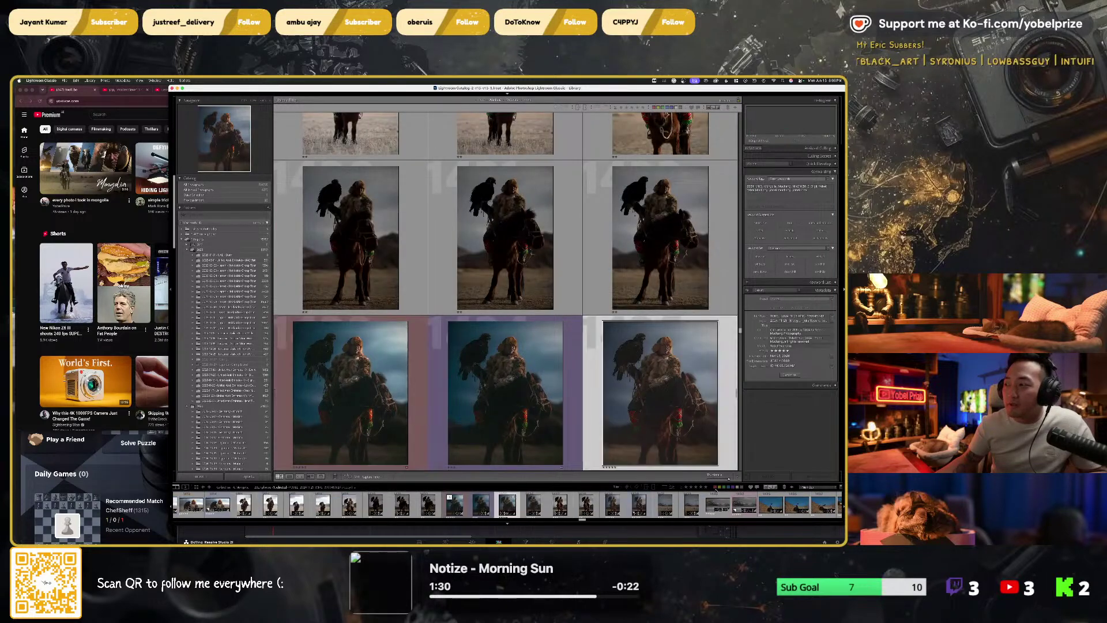
left_click(716, 487)
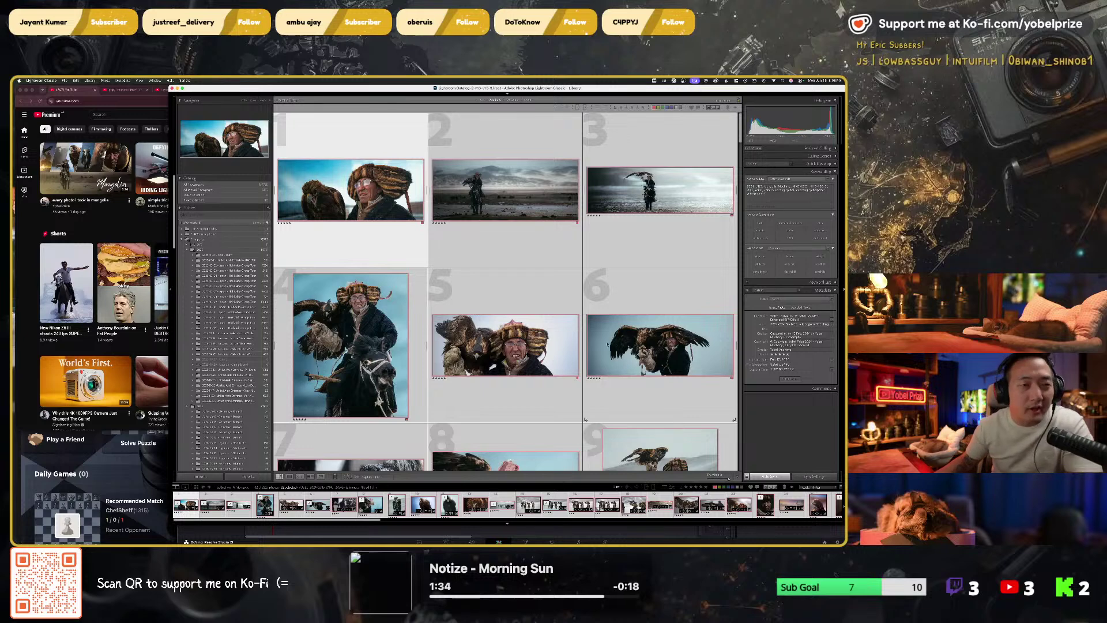
key("super+l")
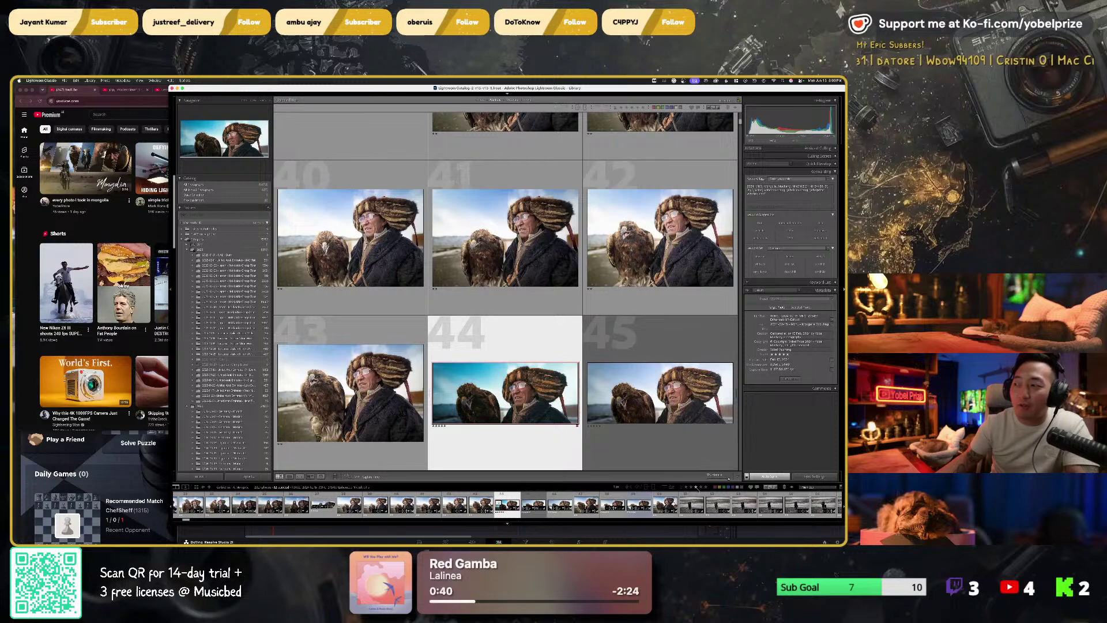
key("super+l")
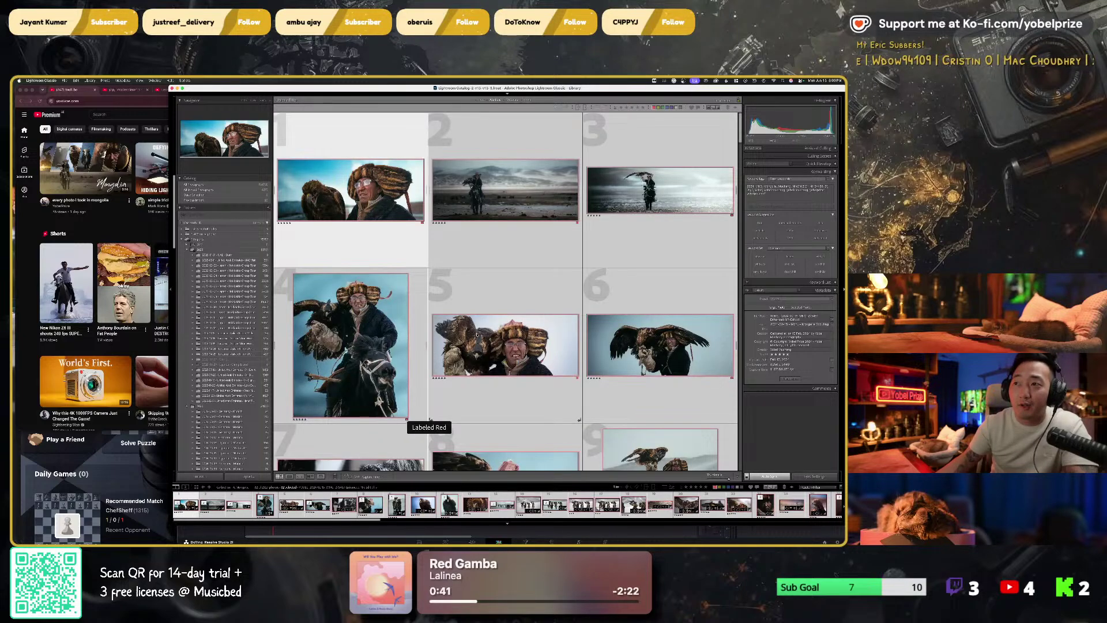
Step: View the dark blue portrait of the eagle hunter on horseback (photo 35) full screen and return to the grid
scroll(488, 339, "down", 5)
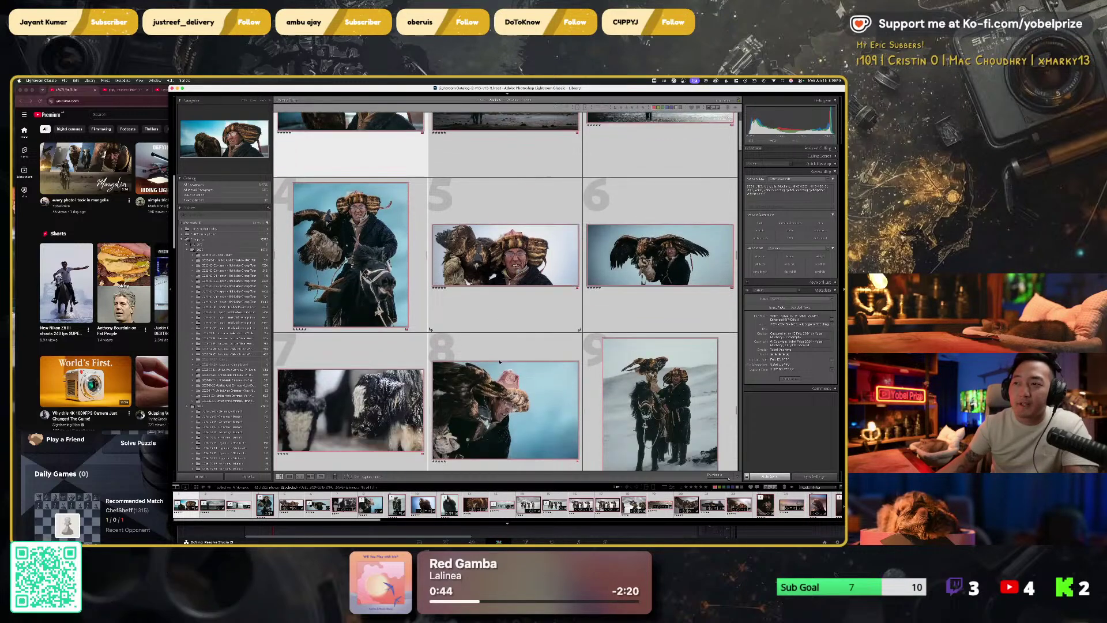
scroll(503, 374, "down", 10)
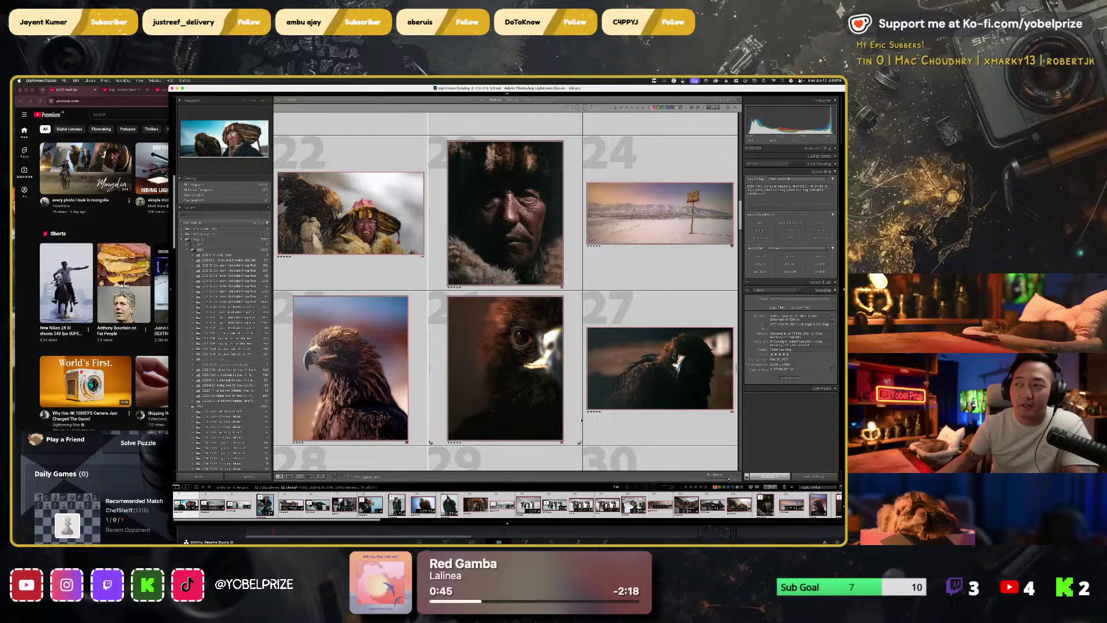
scroll(488, 388, "down", 5)
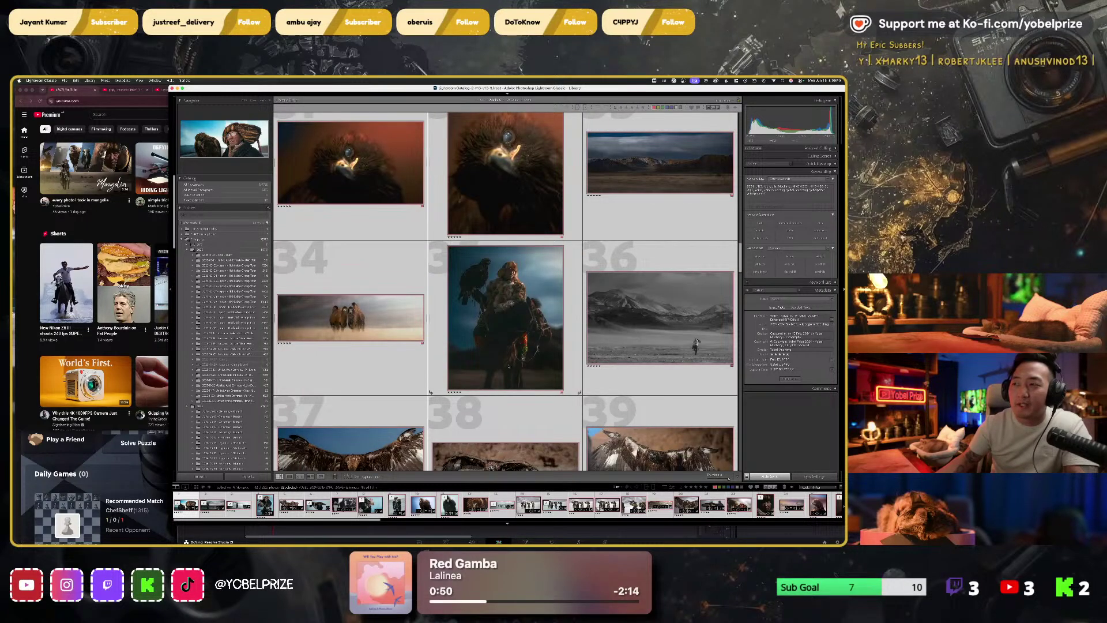
left_click(475, 373)
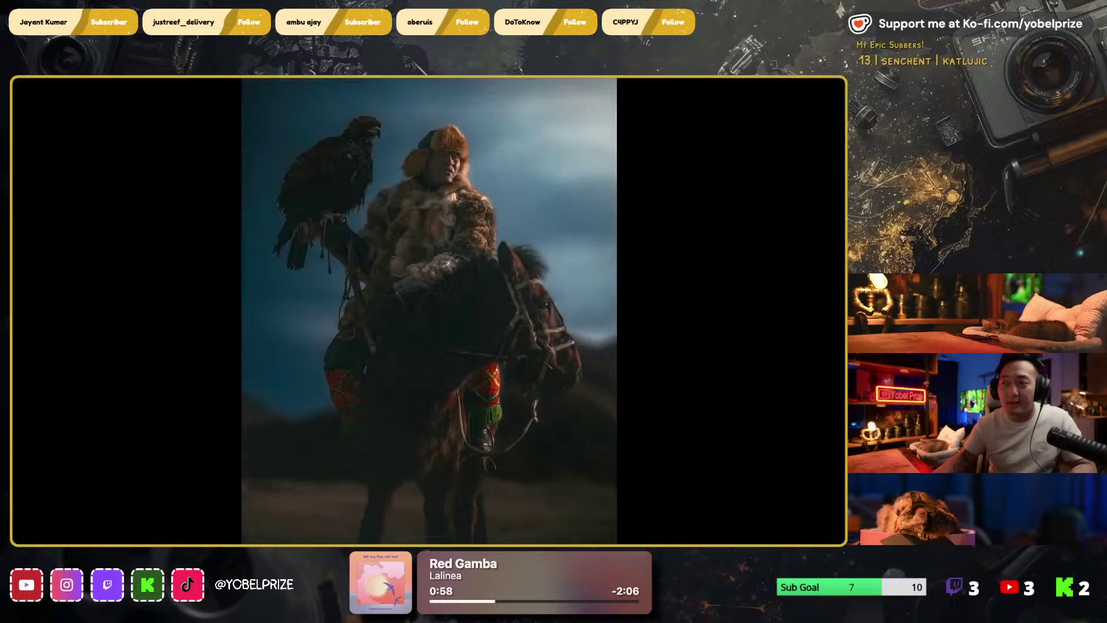
key("f")
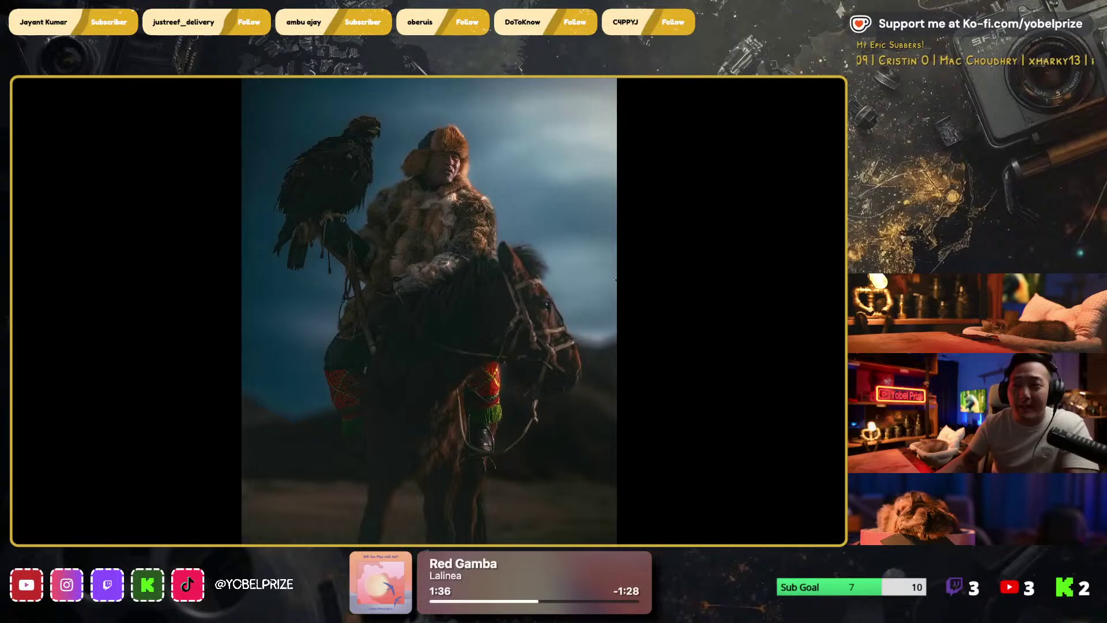
key("Escape")
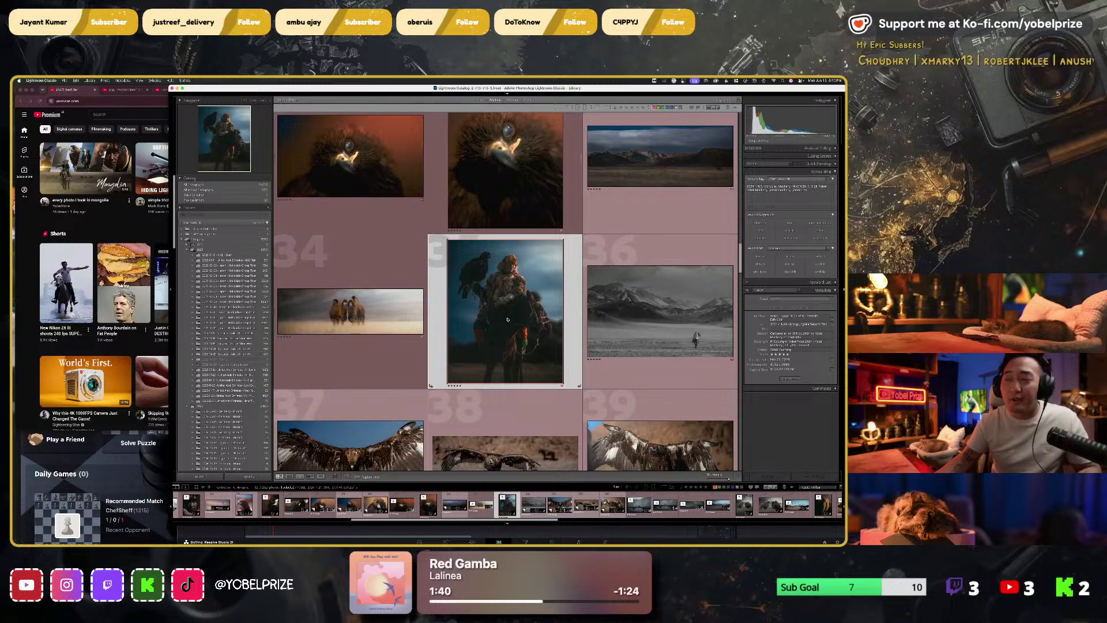
Step: View the photo of the mounted eagle hunter against the red sunset sky full screen and return to the grid
scroll(505, 318, "down", 4)
scroll(503, 317, "down", 10)
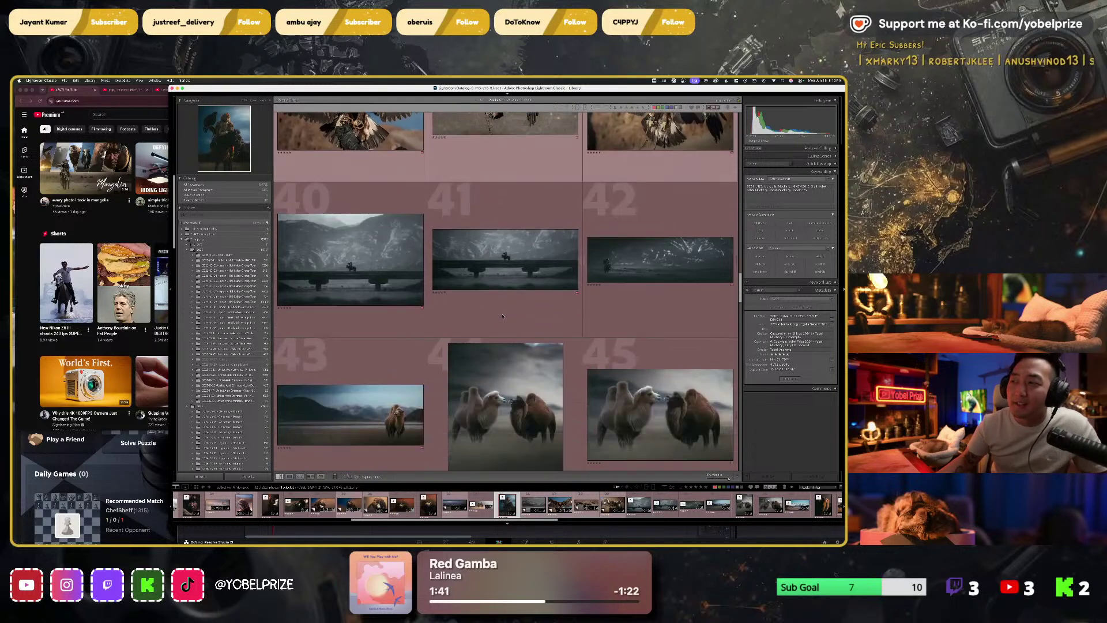
left_click(502, 284)
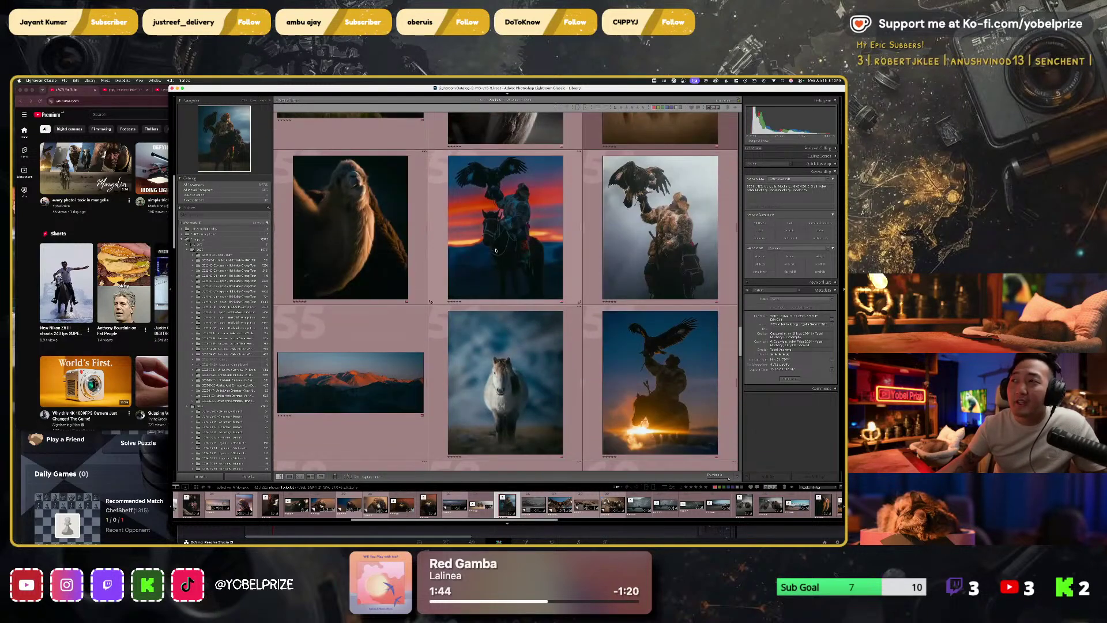
key("f")
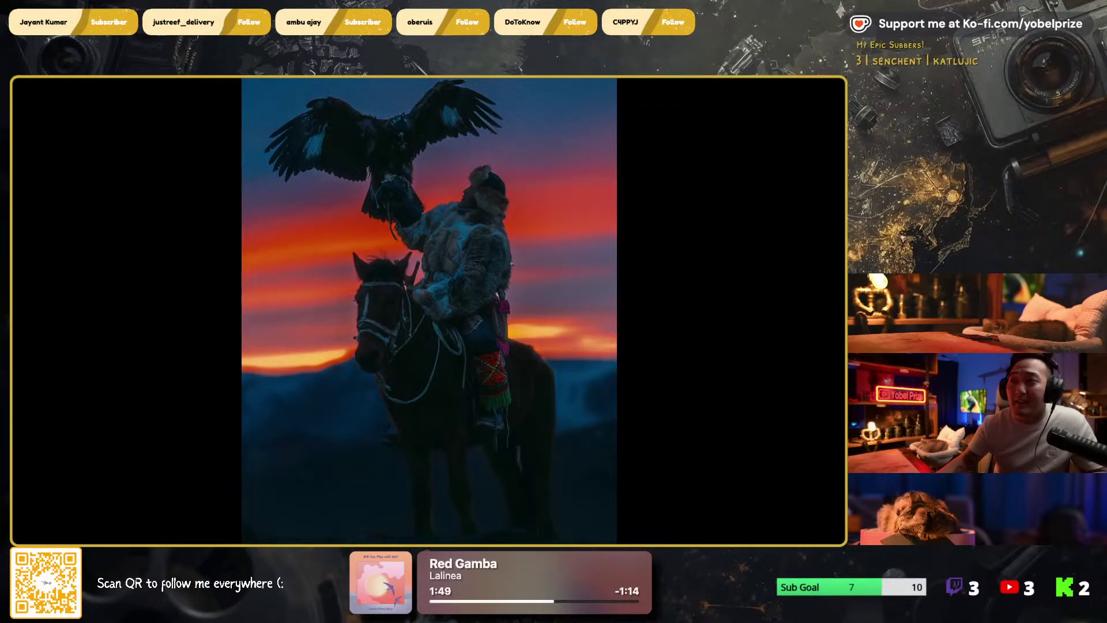
key("f")
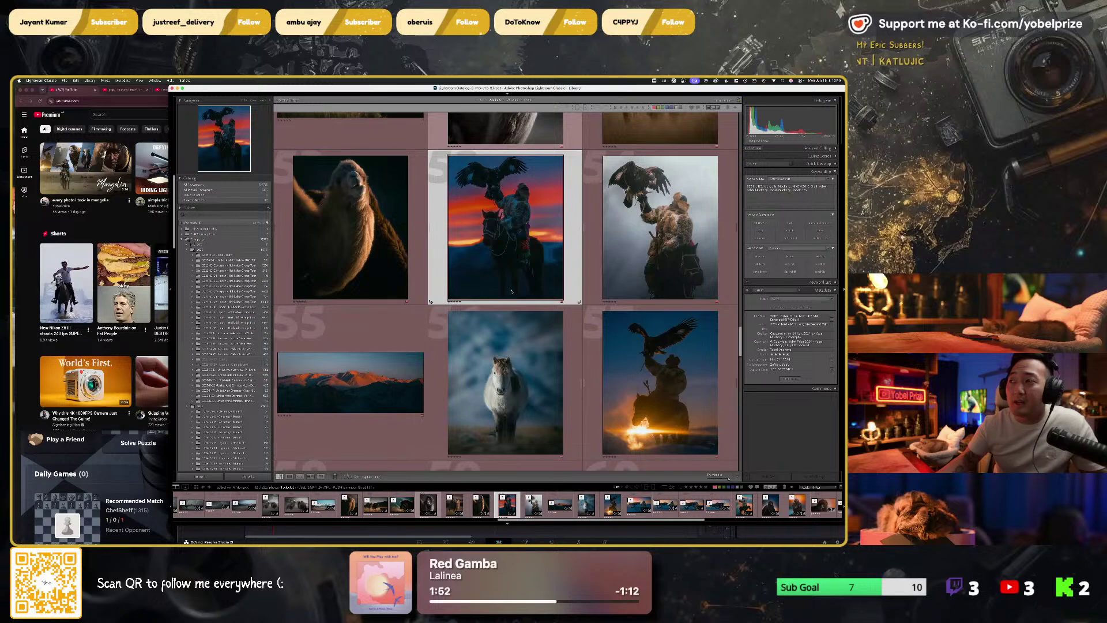
Step: View the backlit low-sun eagle hunter photo and the misty grey-sky eagle hunter photo full screen in turn
left_click(669, 390)
key("f")
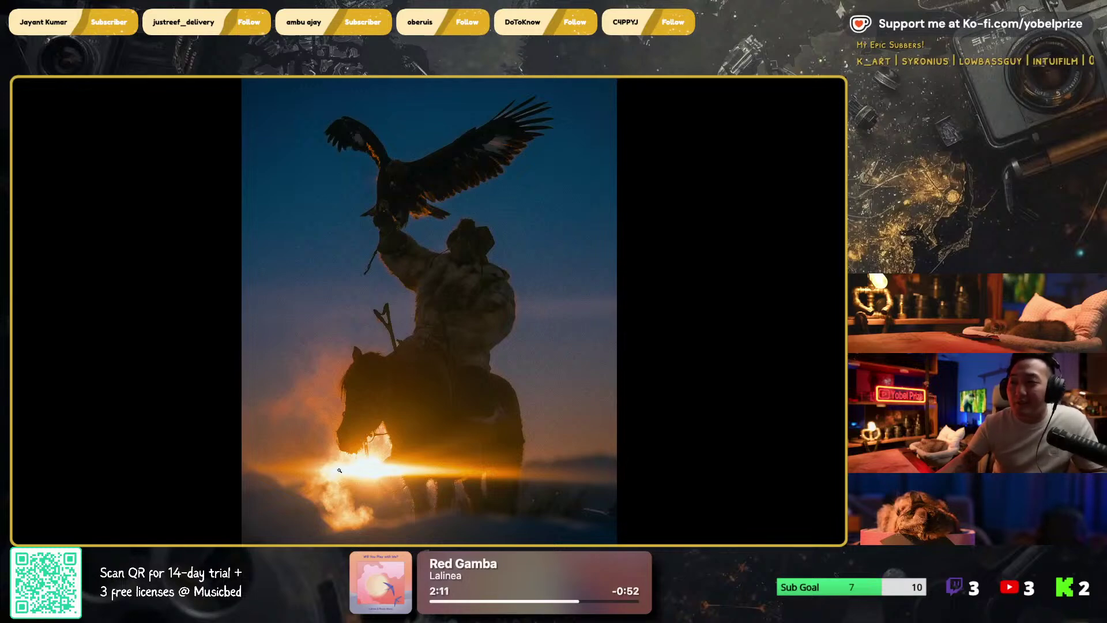
key("f")
left_click(648, 249)
key("f")
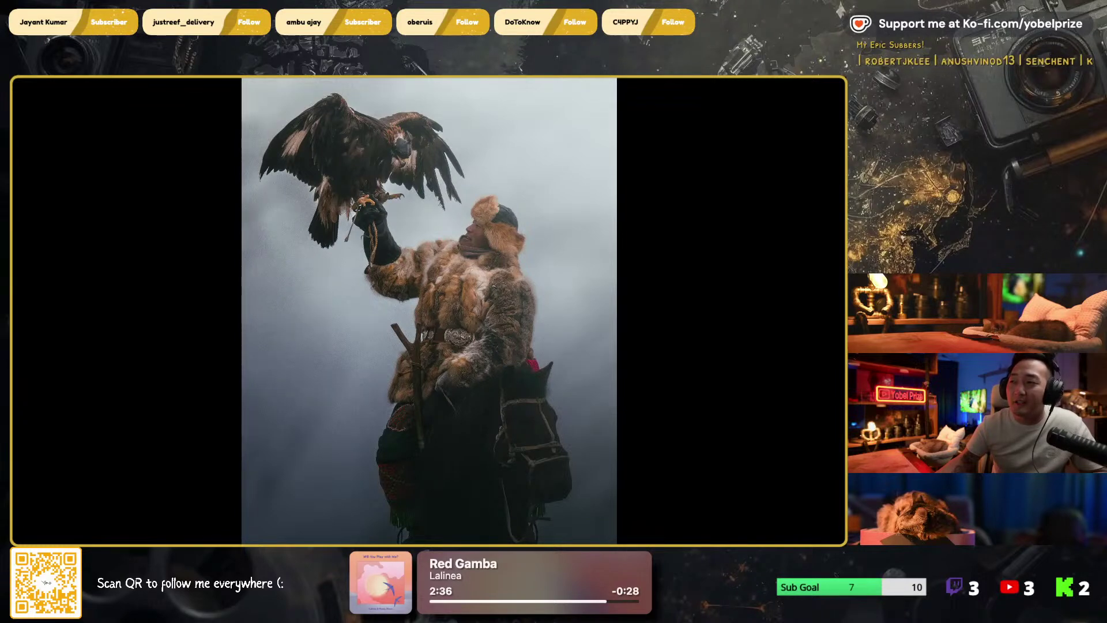
key("Escape")
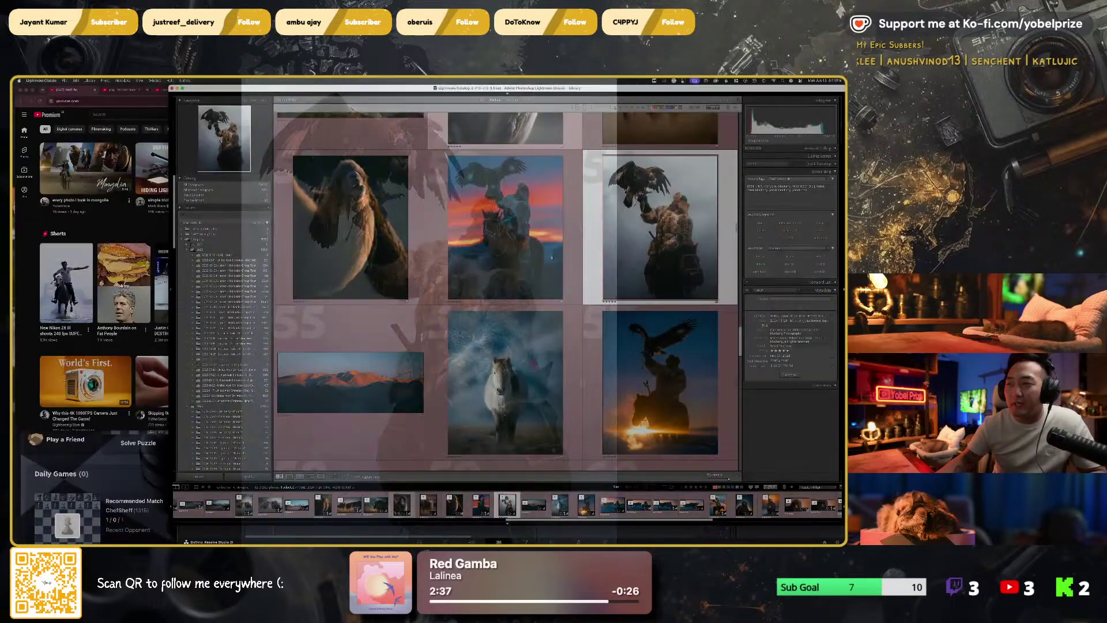
Step: View the mounted eagle hunter in front of orange and blue mountains (photo 62) full screen and return to the grid
scroll(604, 361, "down", 5)
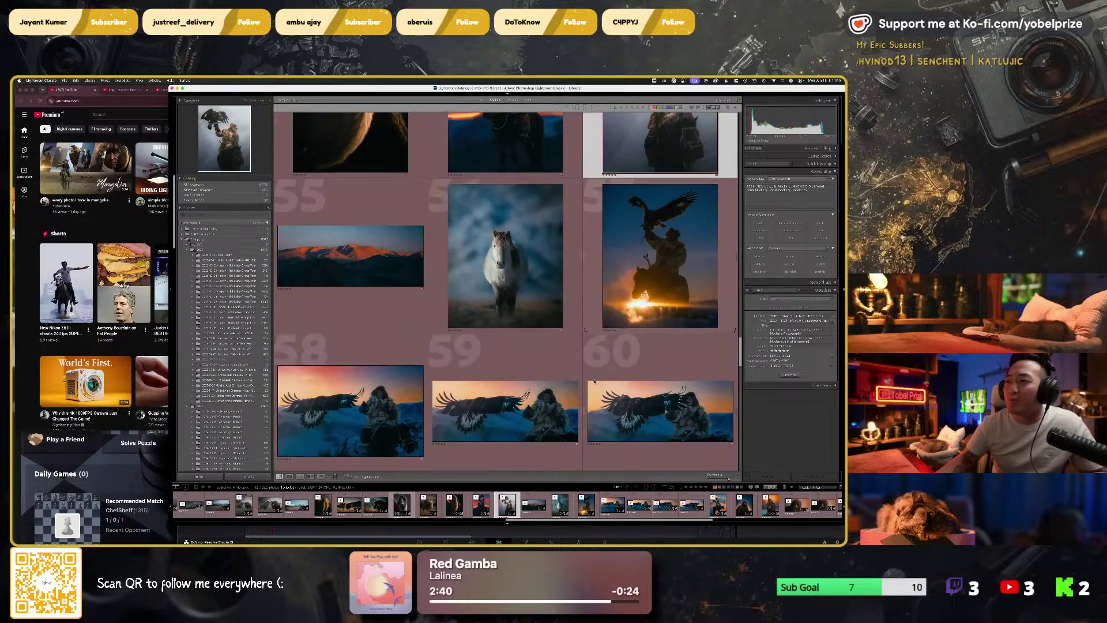
left_click(505, 346)
key("f")
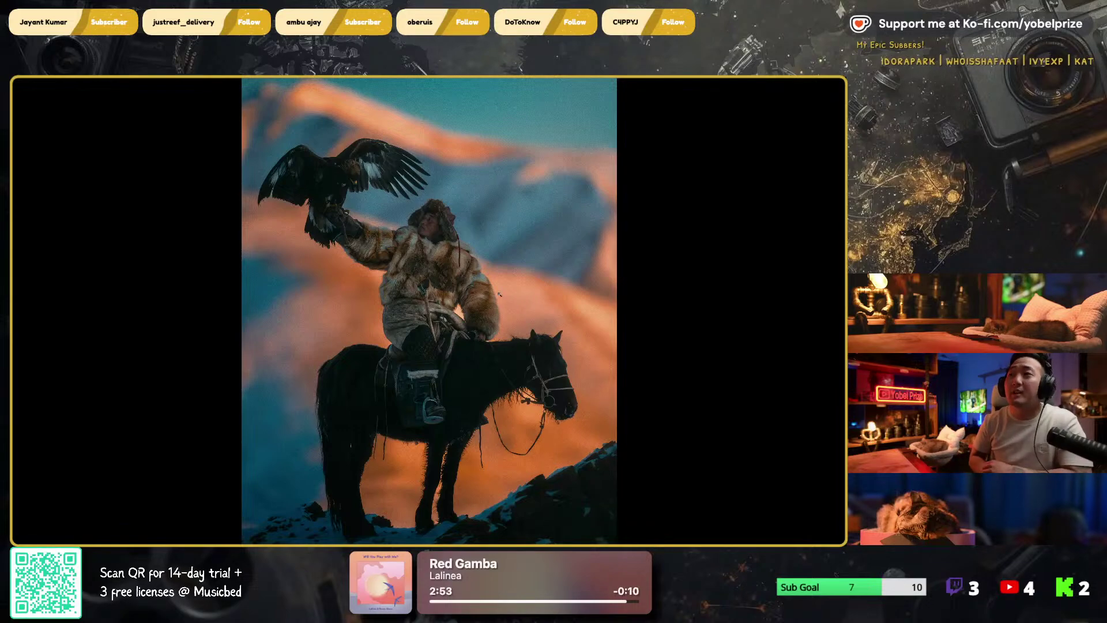
key("f")
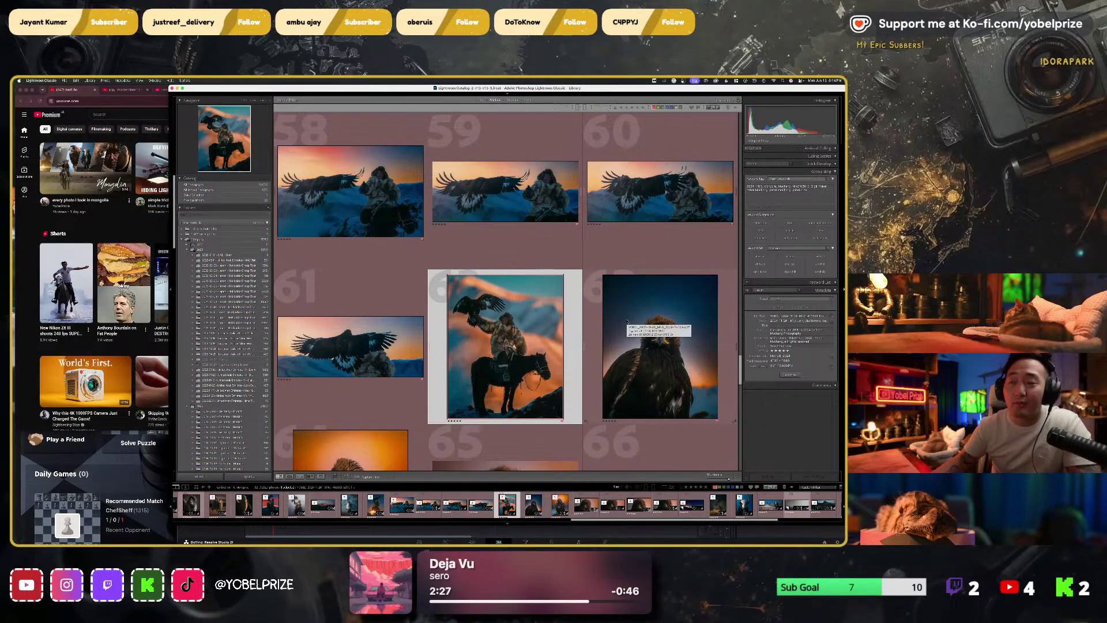
Step: Switch to the browser and look through the recommended videos on the YouTube home page
left_click(86, 90)
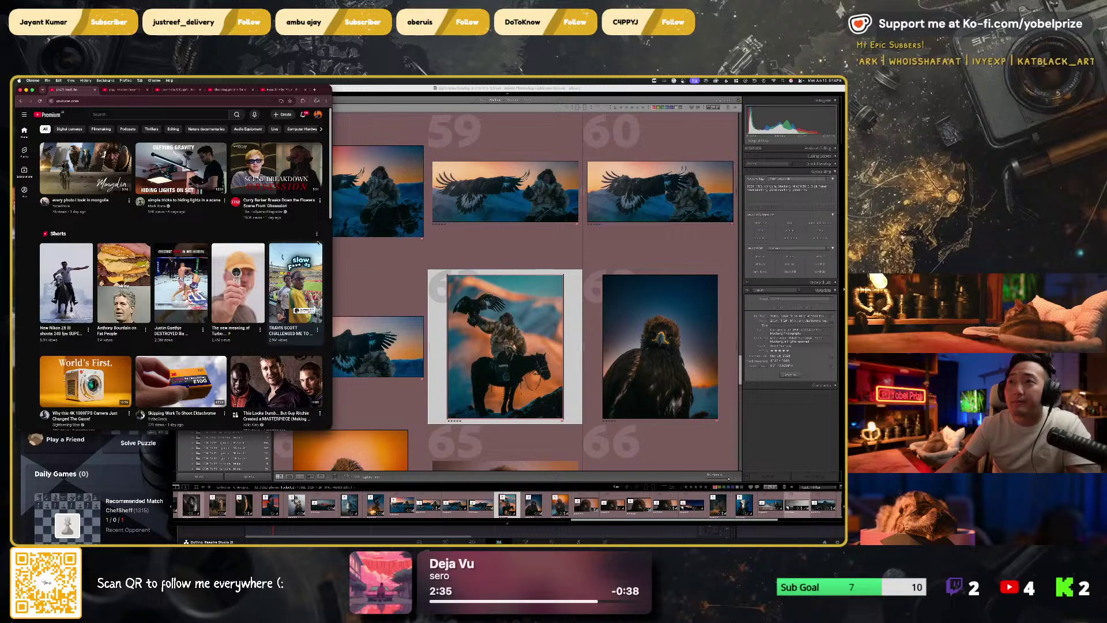
scroll(295, 282, "down", 2)
scroll(263, 358, "down", 4)
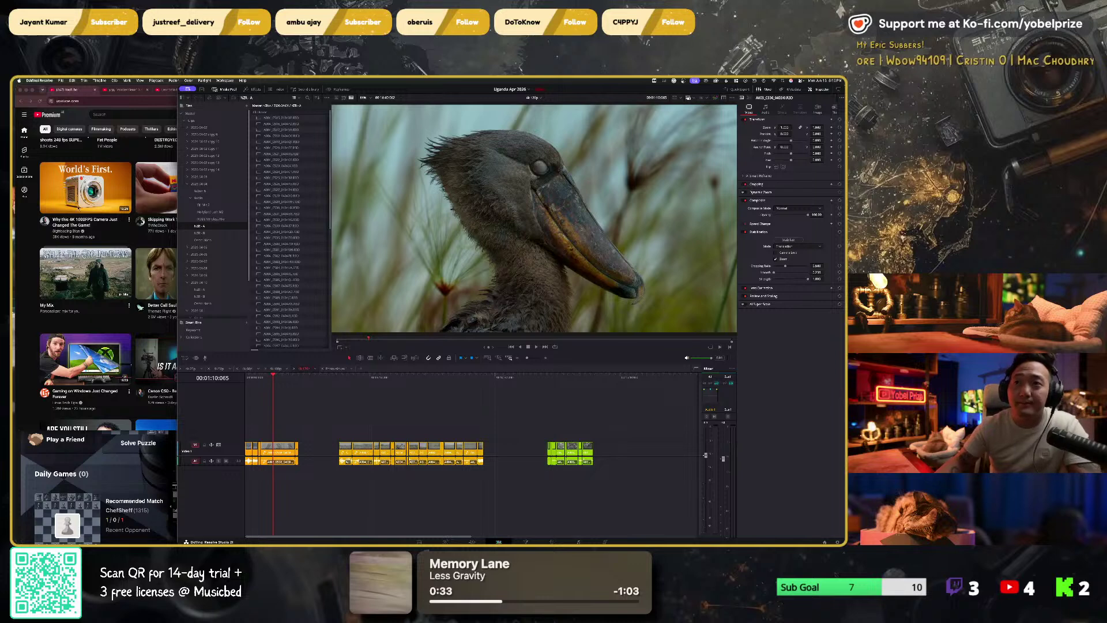
left_click(47, 245)
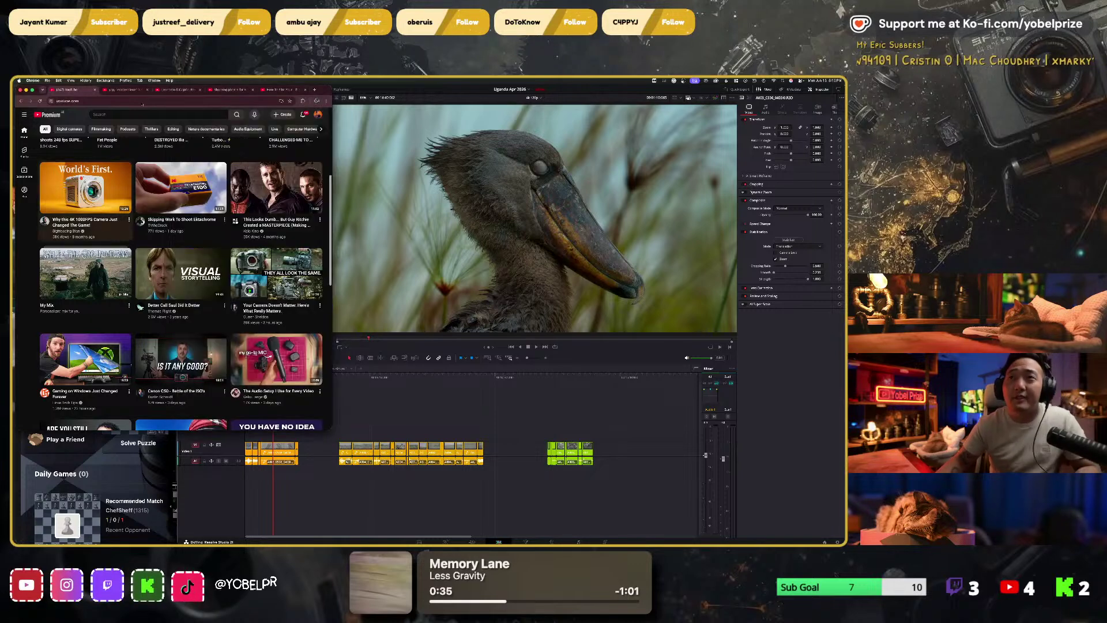
mouse_move(182, 191)
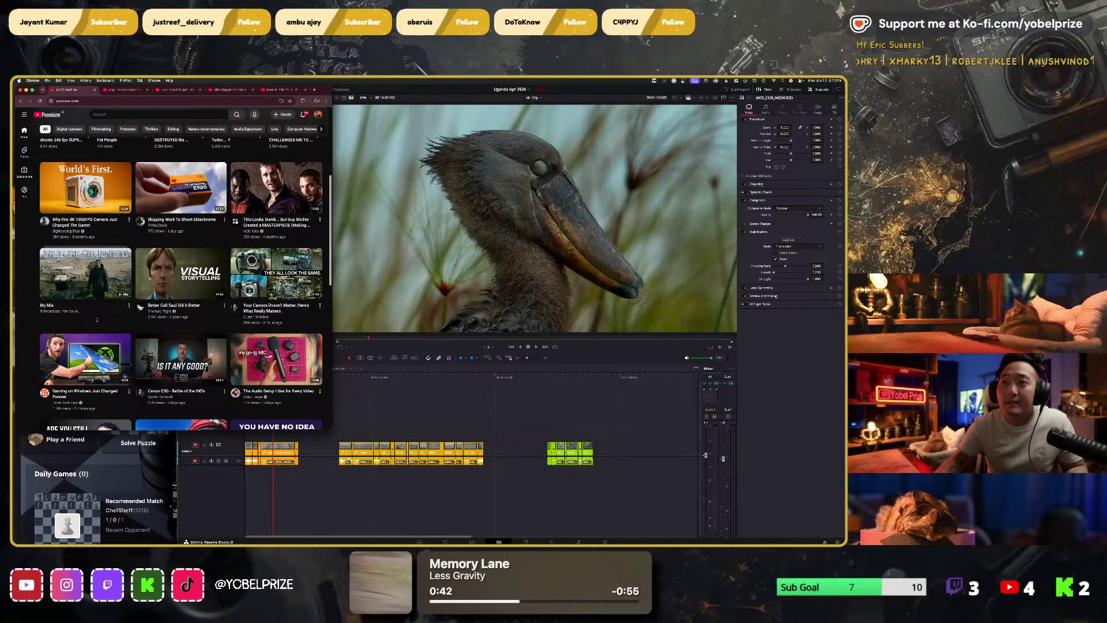
mouse_move(168, 271)
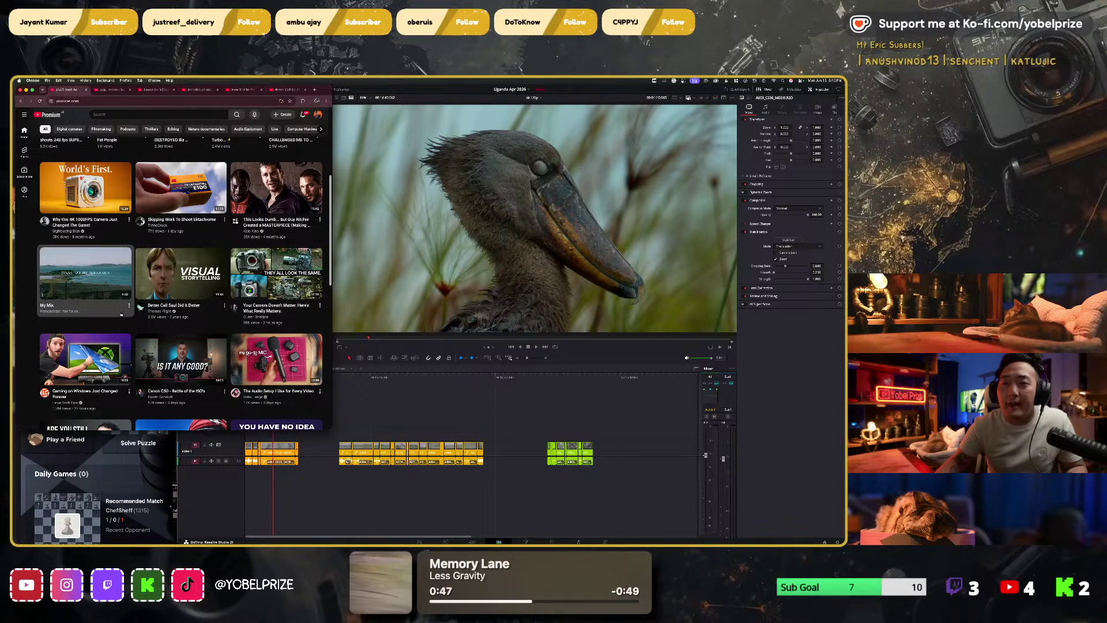
Step: Bring the Chess.com browser window forward, switch to its Dialed.gg sound game page, and move the window higher on the screen
key("super+grave")
left_click(199, 204)
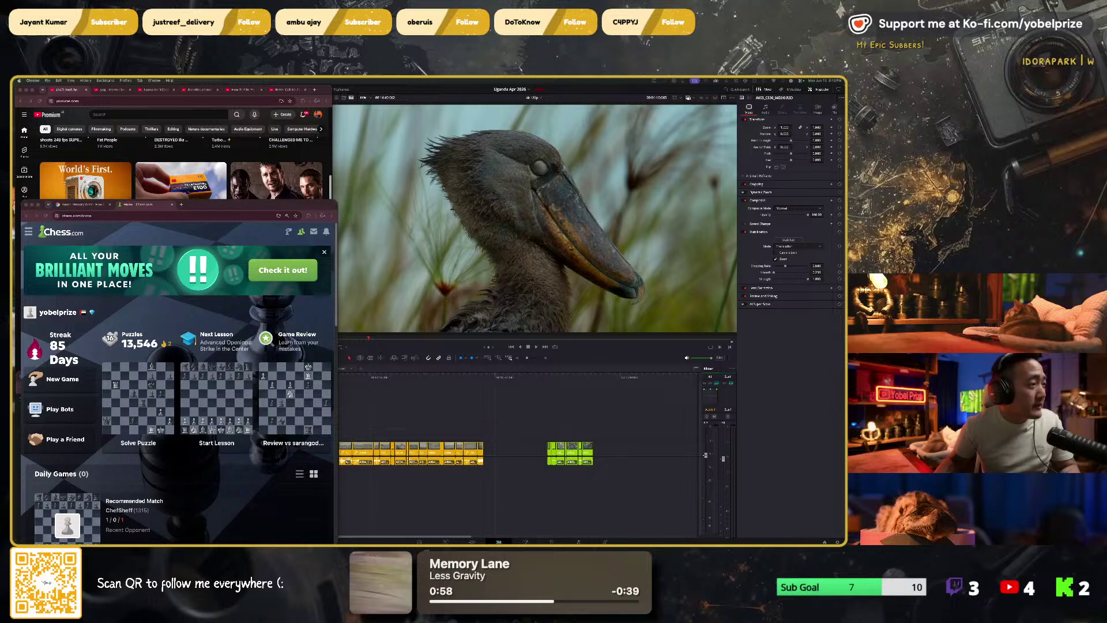
key("ctrl+shift+Tab")
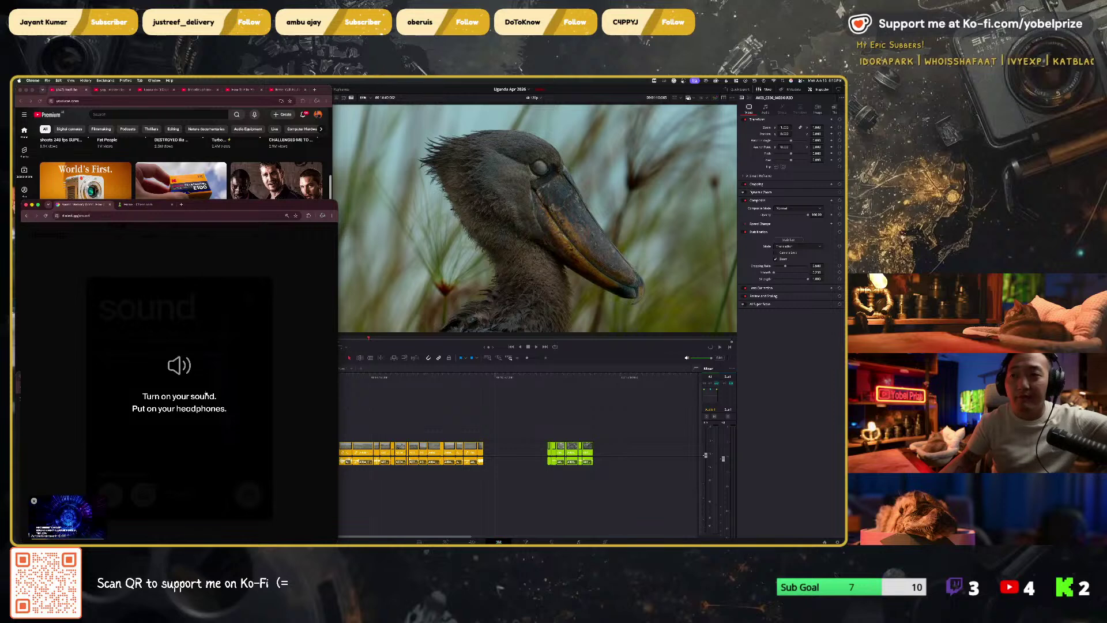
left_click_drag(224, 206, 225, 116)
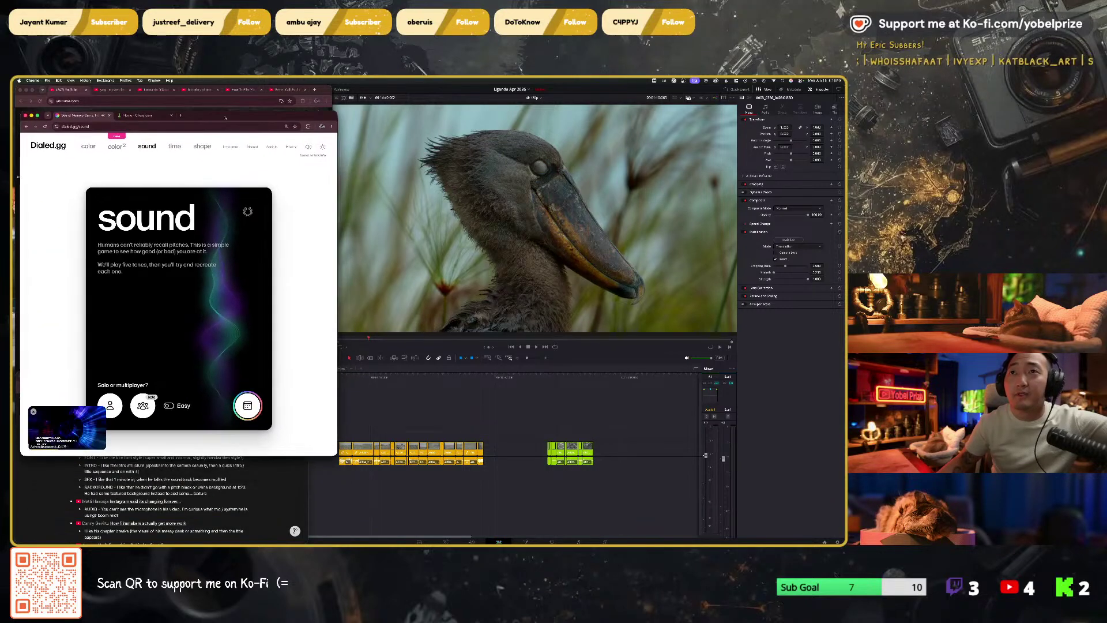
Step: Start the Dialed.gg sound game on Hard difficulty, submit the first tone guess and continue to round 2
left_click(169, 406)
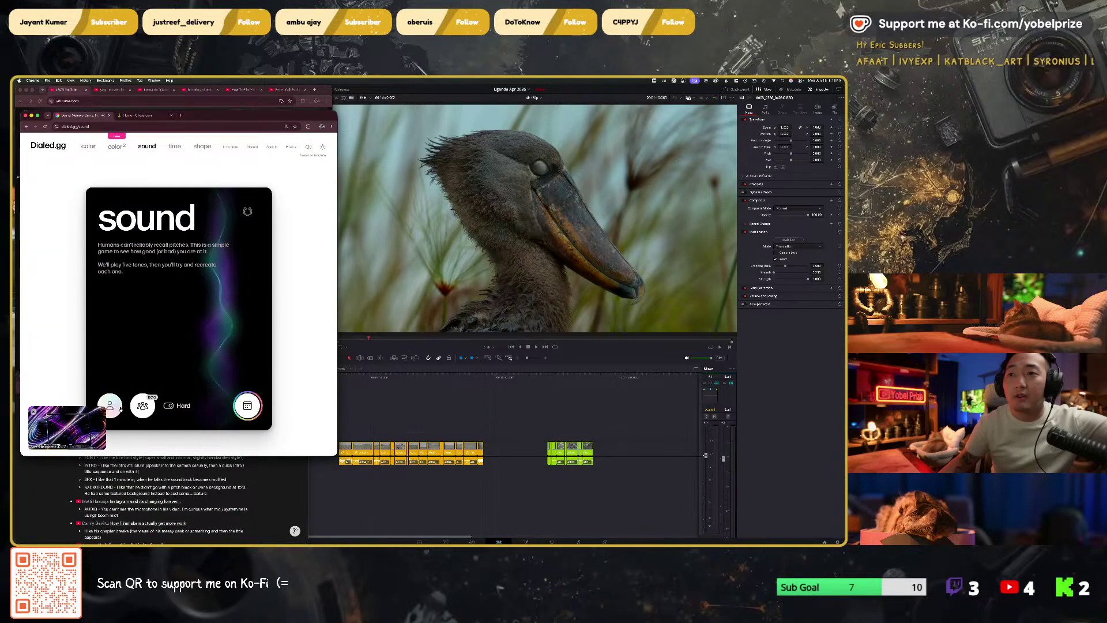
left_click(247, 405)
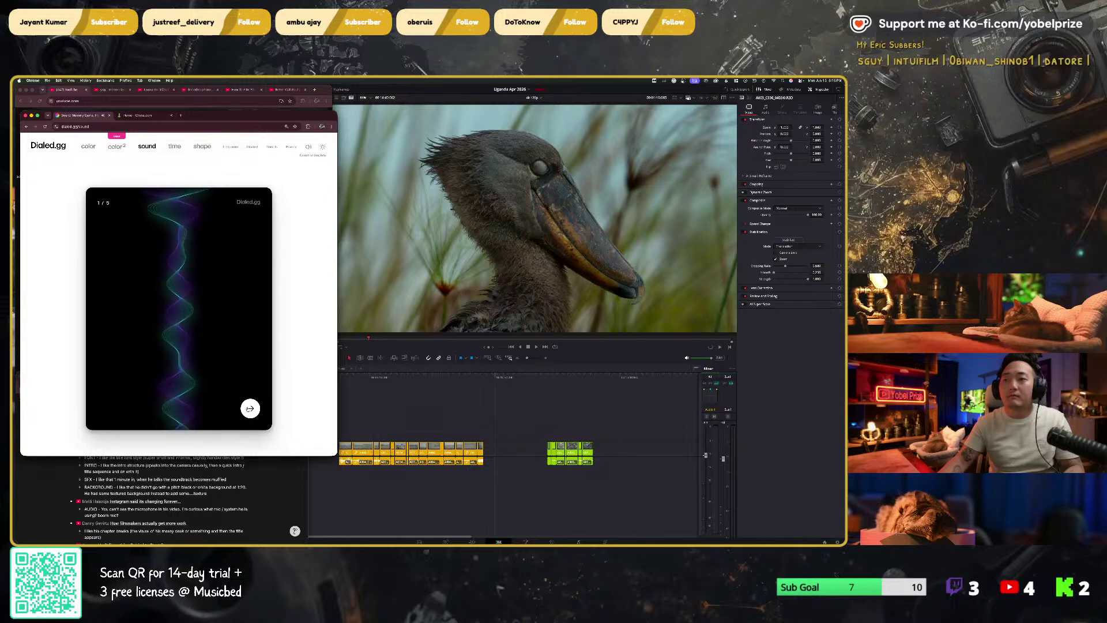
left_click(250, 409)
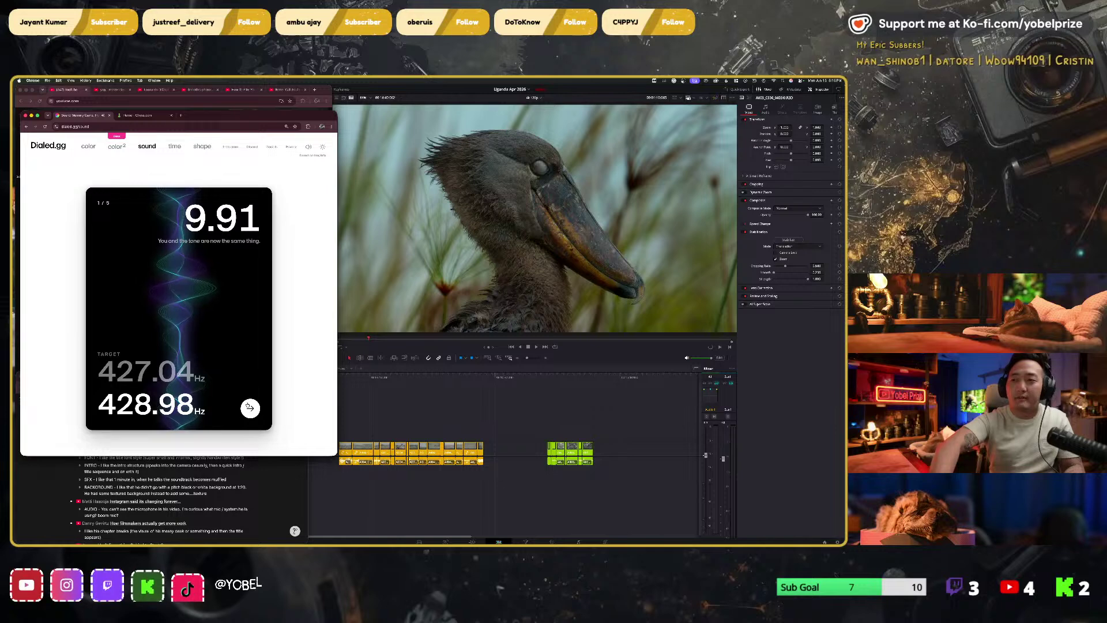
left_click(250, 408)
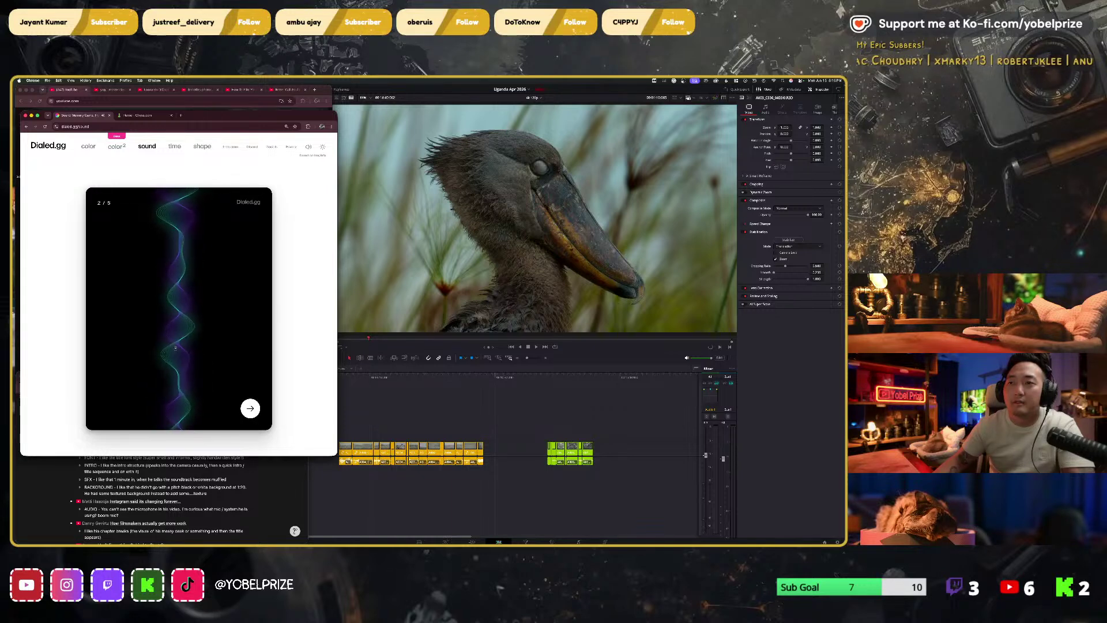
Step: Submit tone guesses of about 237.85 Hz in round 2 and 99.41 Hz in round 3, continuing to round 4
left_click(256, 411)
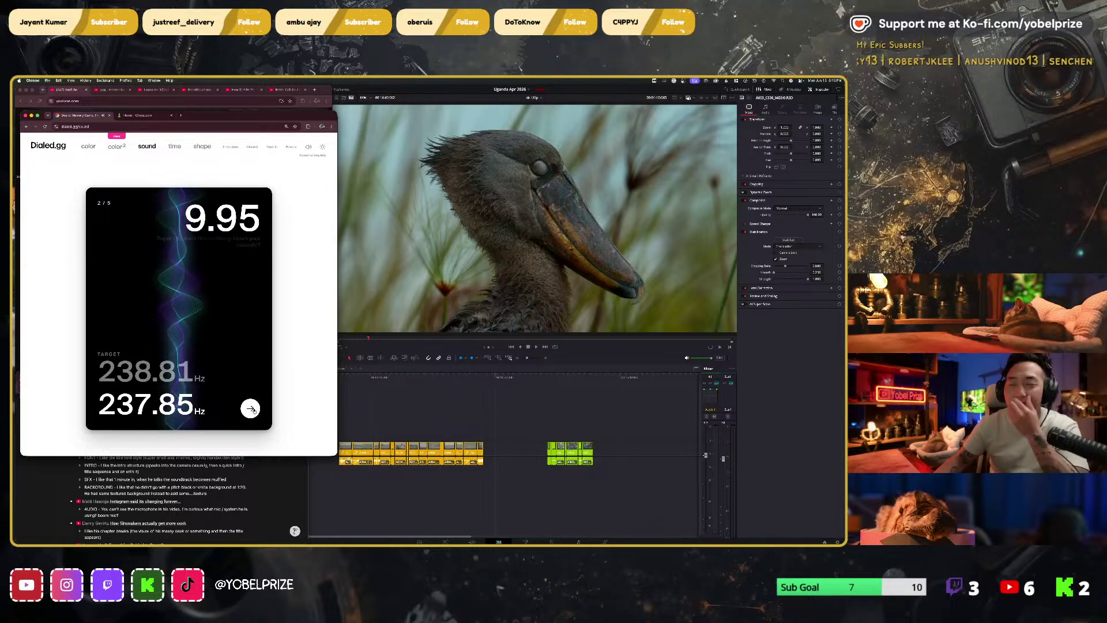
left_click(252, 409)
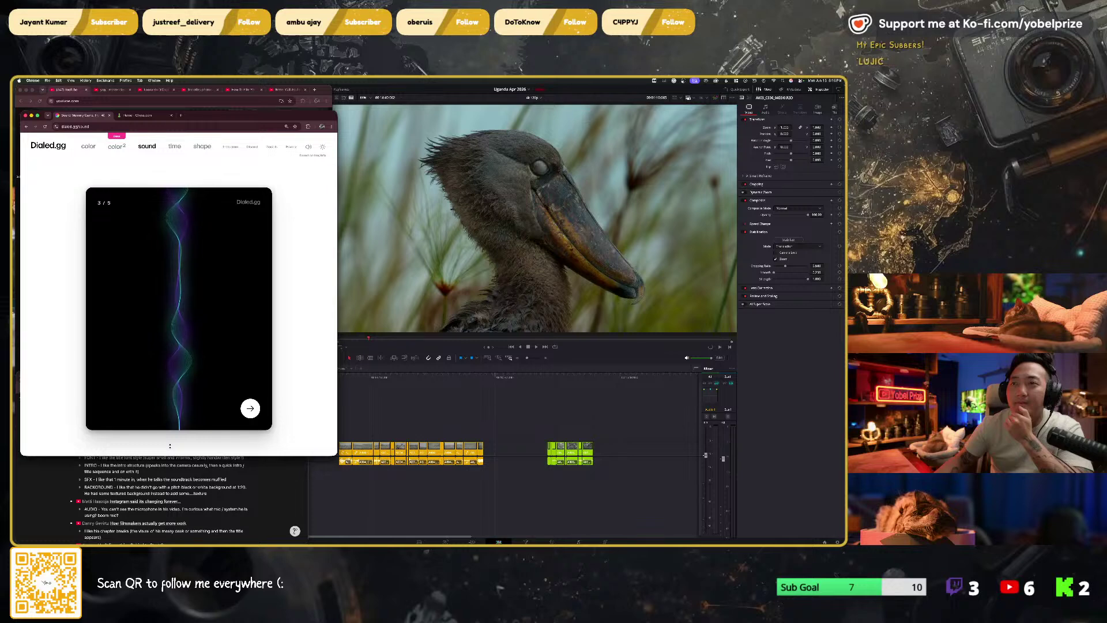
left_click(250, 409)
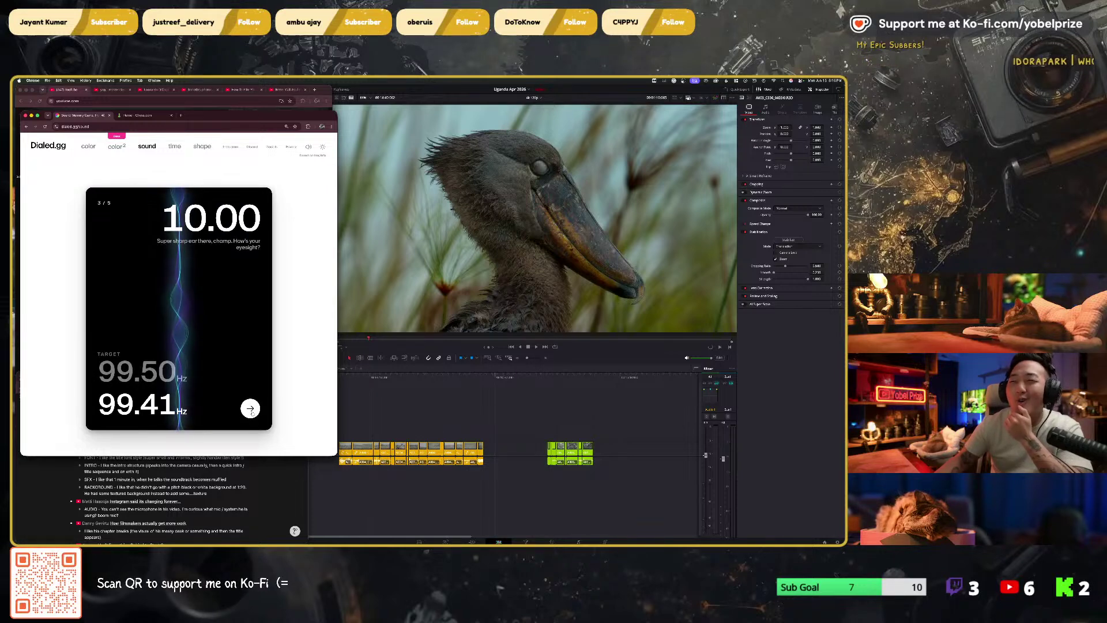
left_click(250, 409)
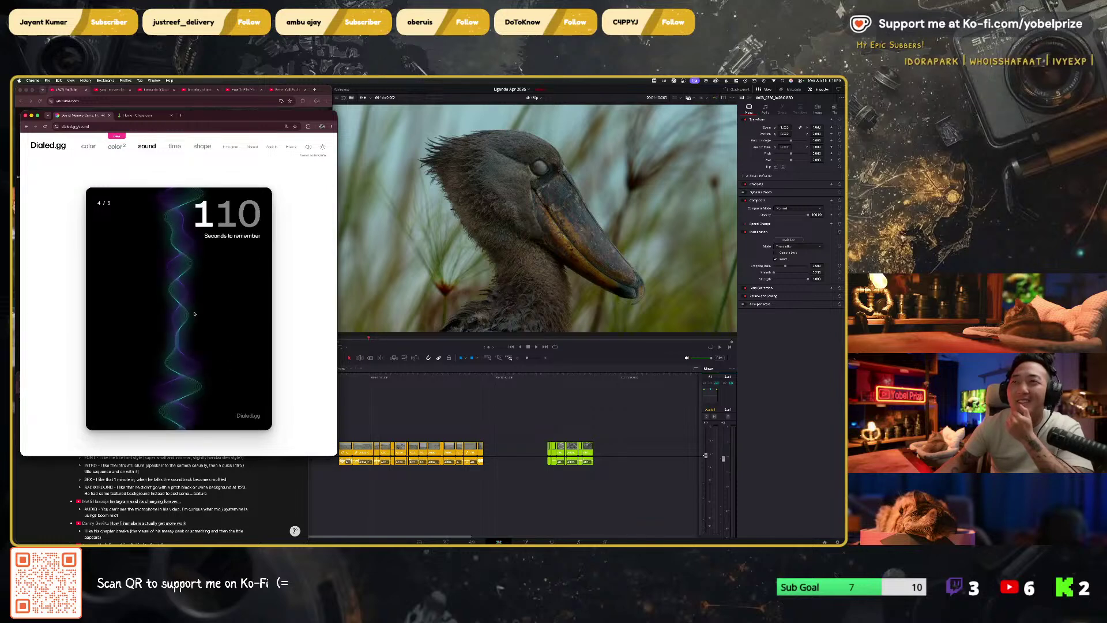
Step: Match the round 4 tone at about 511 Hz, submit round 5 at about 635 Hz, and continue to the final score
left_click(175, 353)
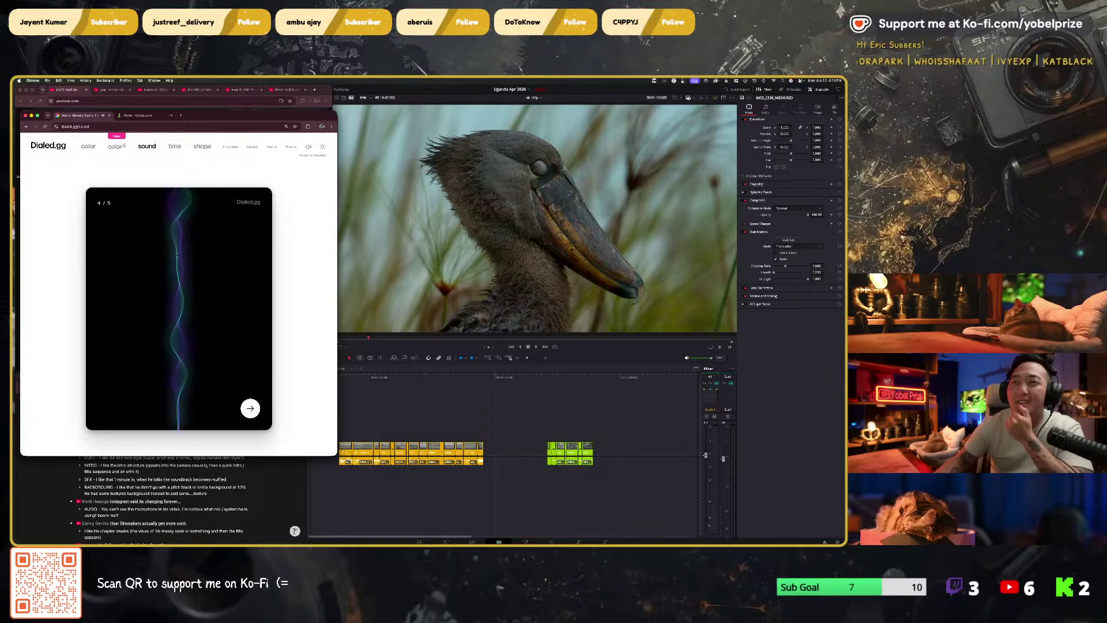
left_click_drag(173, 348, 175, 225)
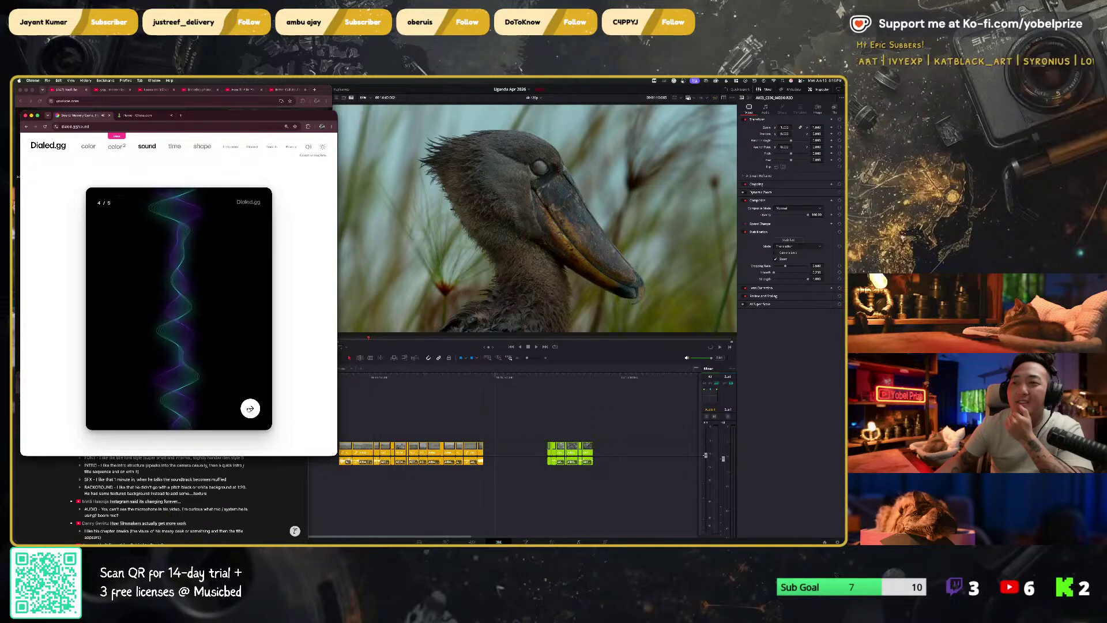
left_click(249, 409)
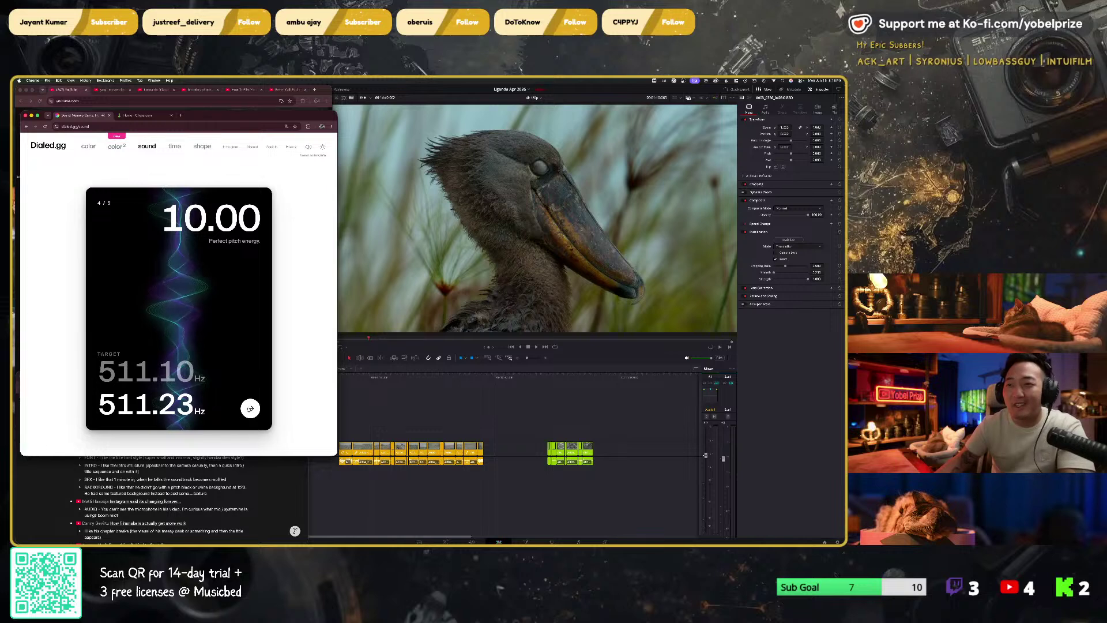
left_click(250, 408)
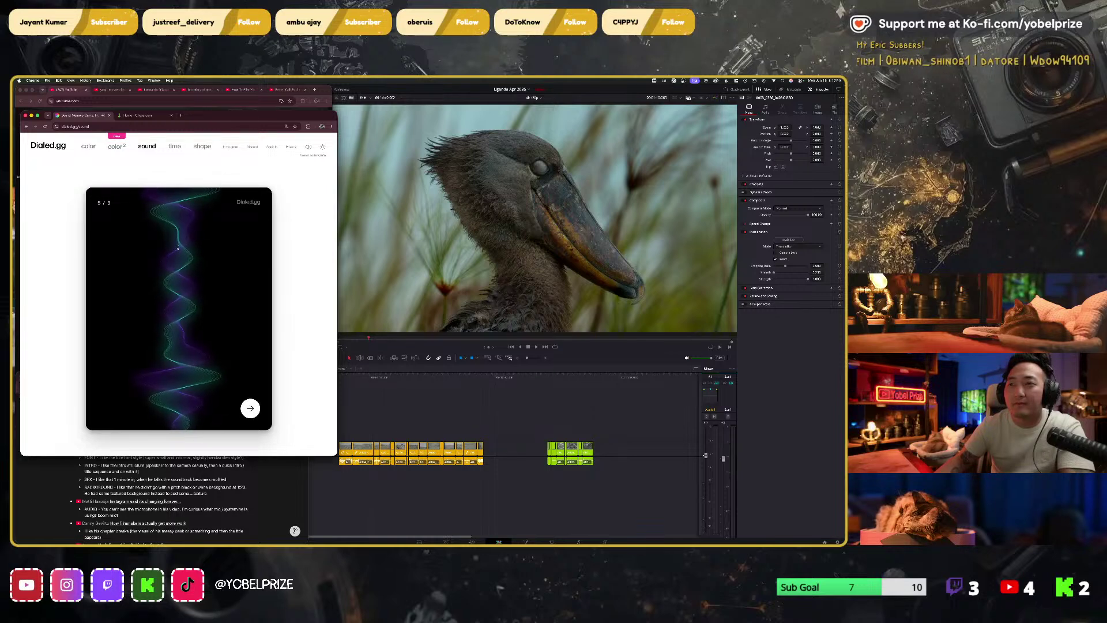
left_click(250, 408)
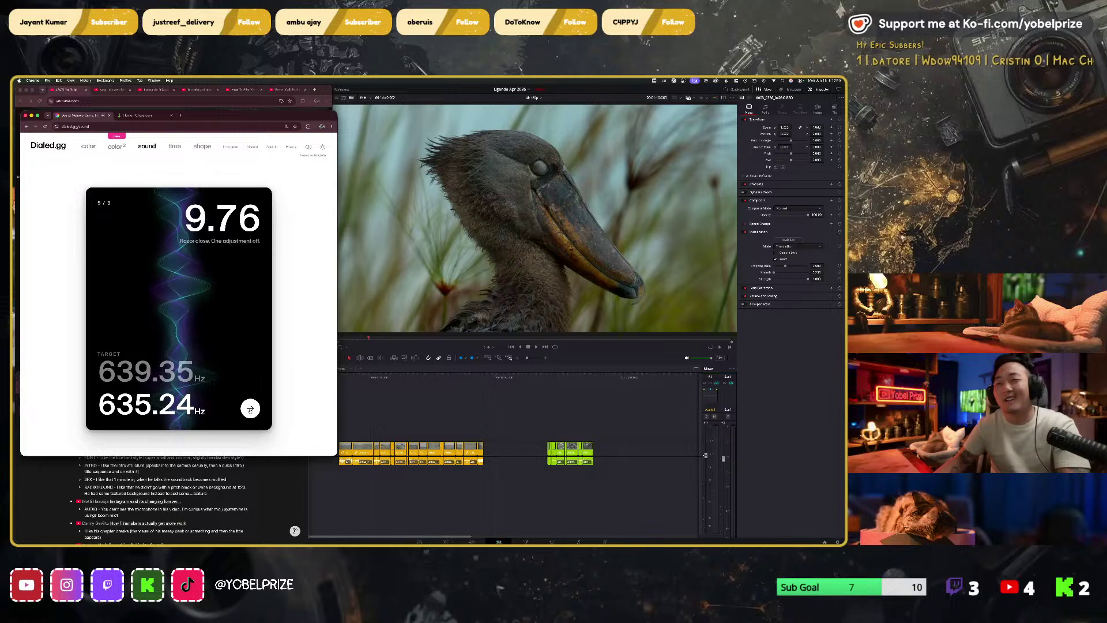
left_click(250, 409)
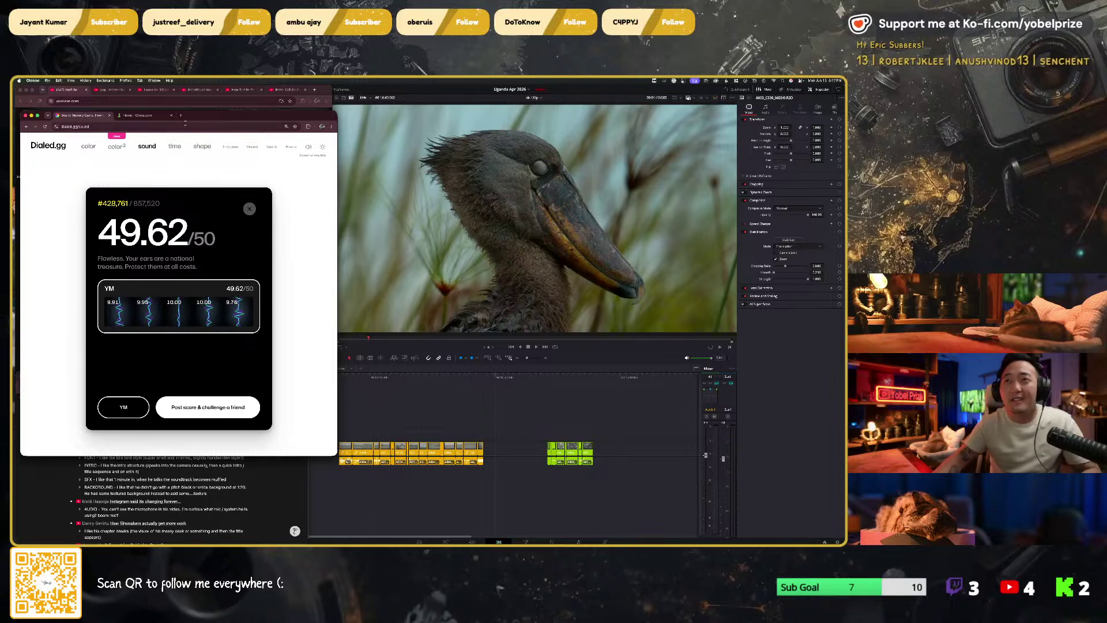
Step: Switch to the Chess.com page and start a new 3-minute game
left_click(136, 115)
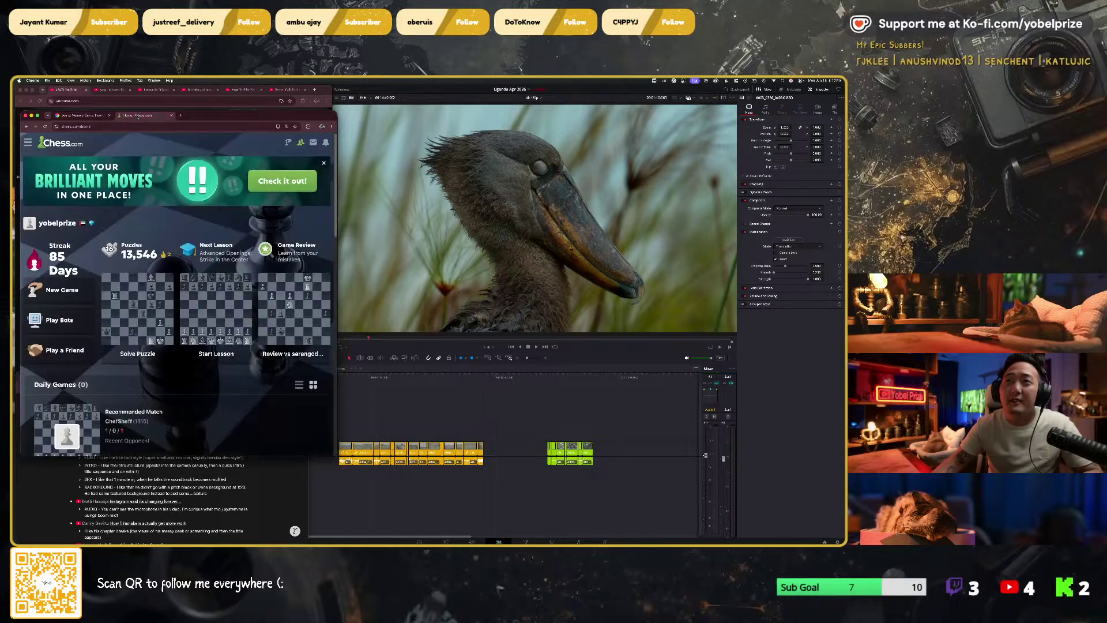
left_click(53, 289)
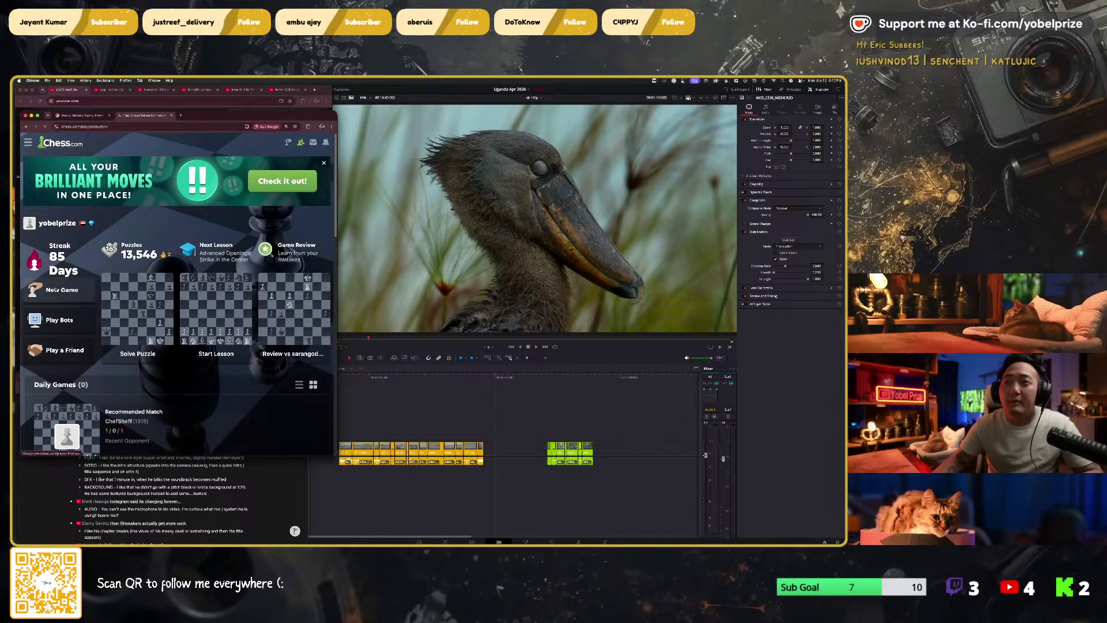
left_click(200, 211)
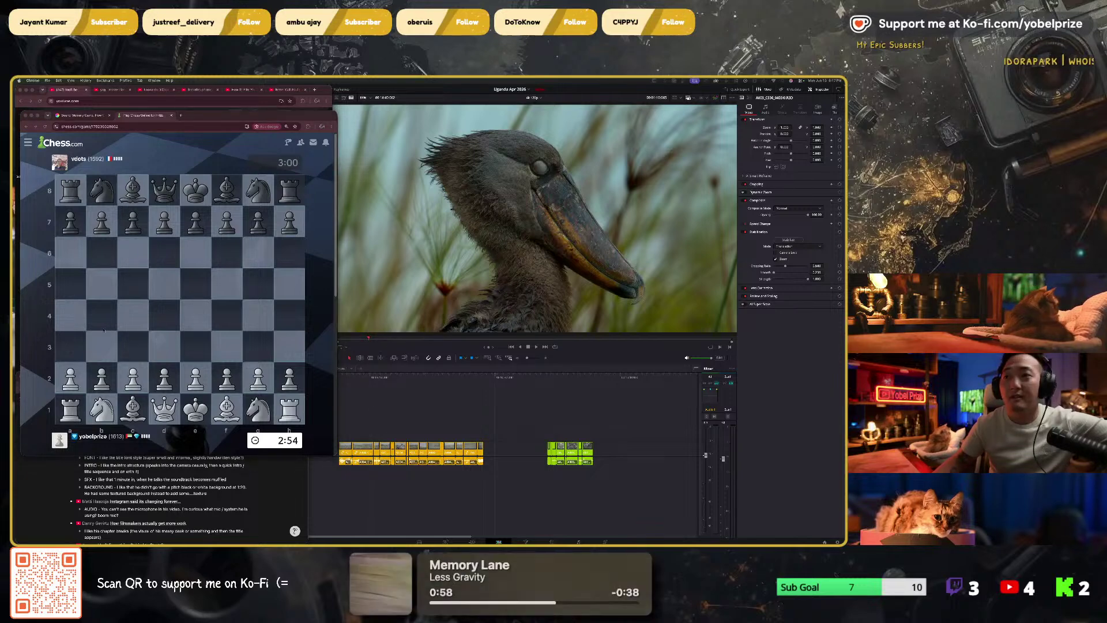
Step: Open as White with pawns on e4 and d4, knights on c3 and f3, and Be2 followed by a queen recapture on e2
left_click_drag(196, 378, 195, 316)
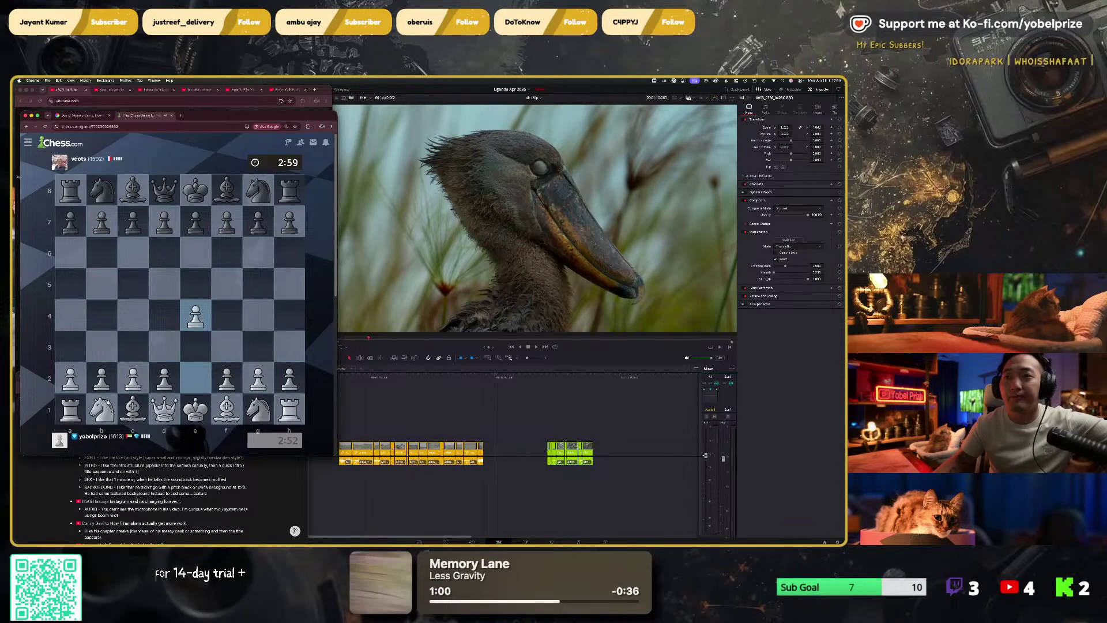
left_click_drag(101, 409, 173, 324)
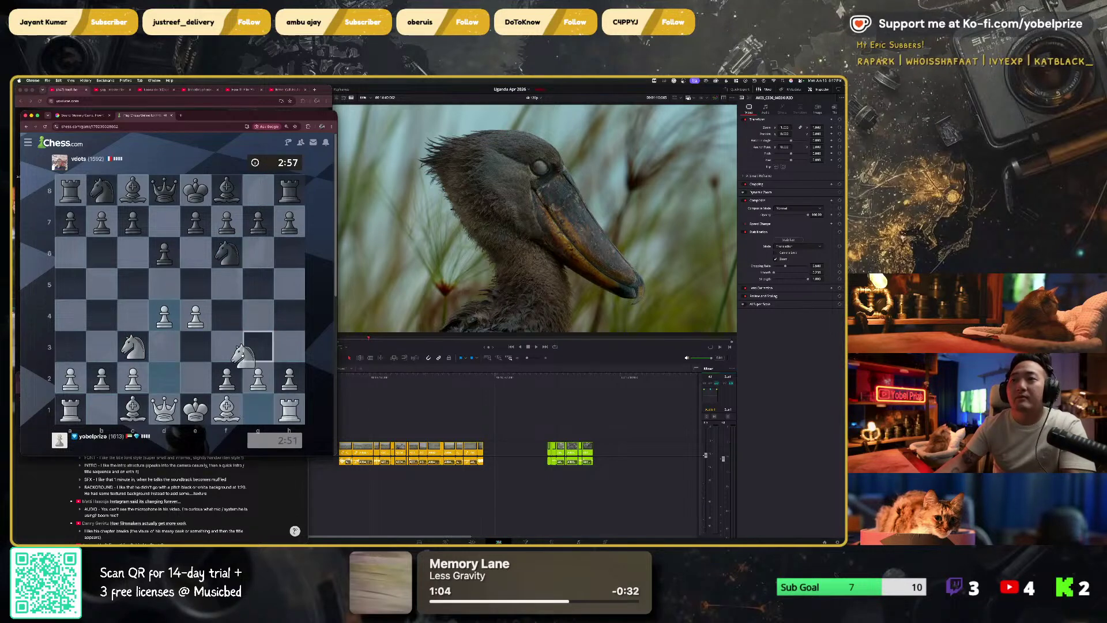
left_click_drag(226, 410, 195, 377)
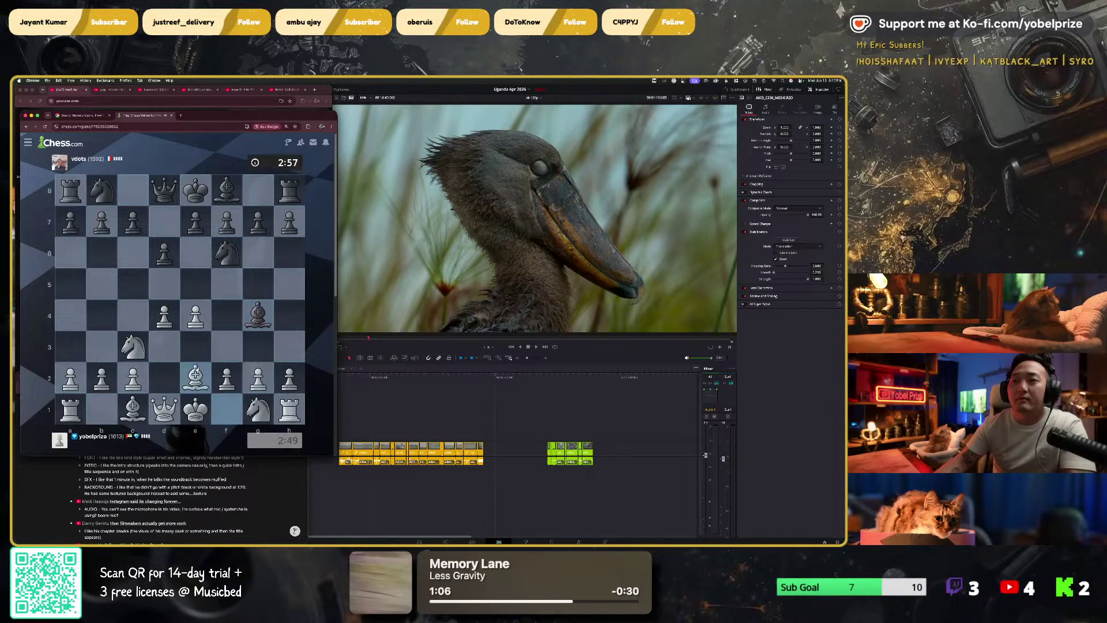
left_click_drag(164, 410, 195, 378)
left_click_drag(258, 408, 227, 349)
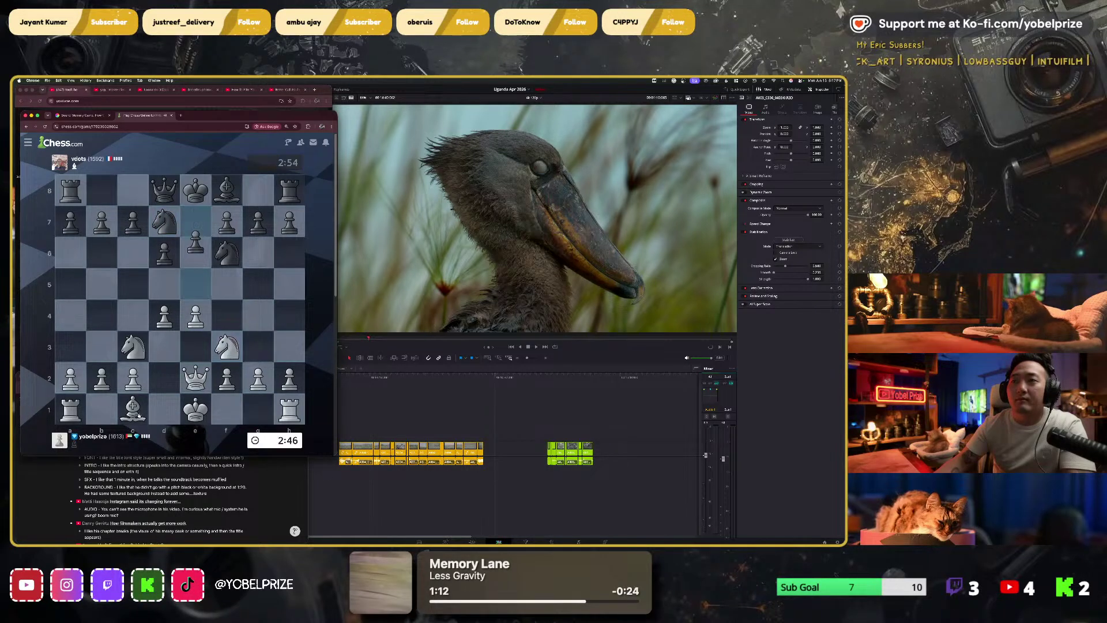
Step: Capture on e5 with the d-pawn, recapture there with the f3 knight, and castle kingside
left_click_drag(166, 327, 195, 284)
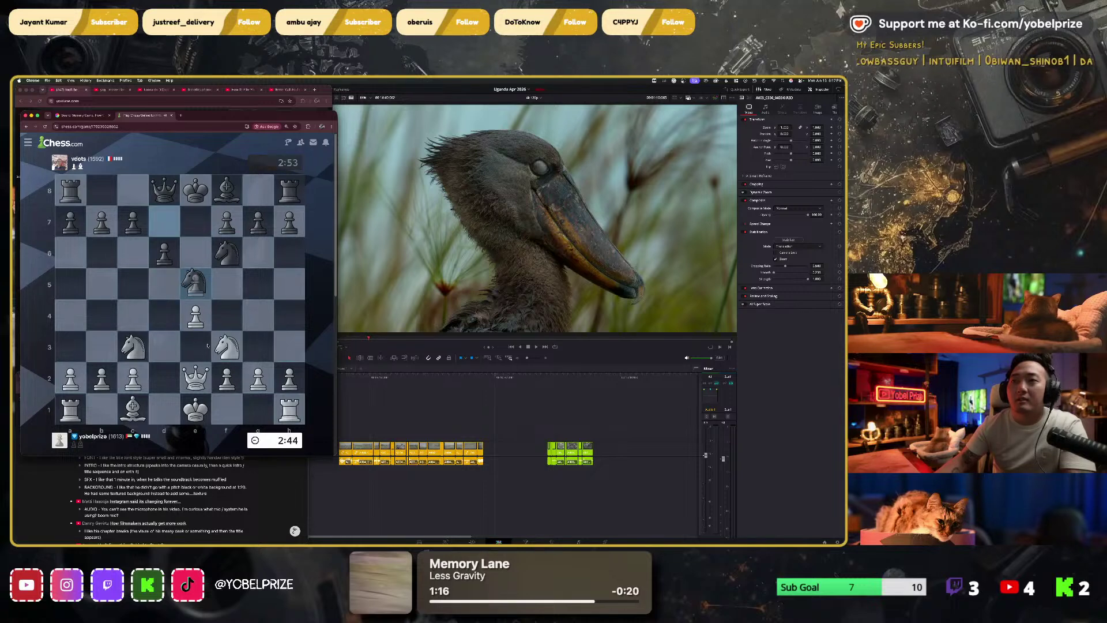
left_click_drag(227, 346, 195, 284)
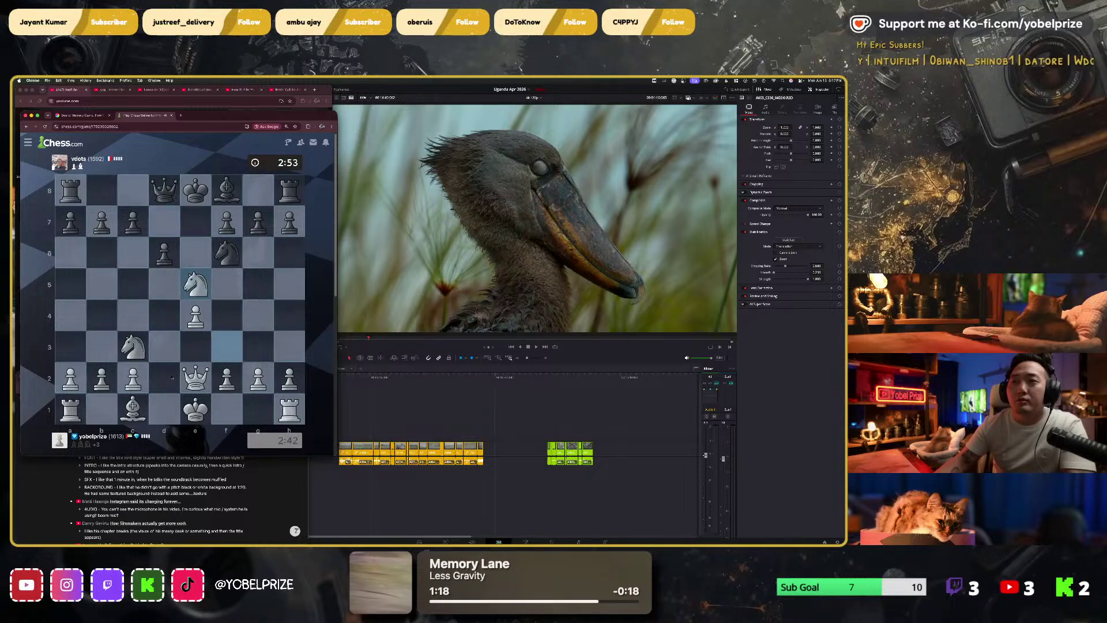
left_click_drag(196, 409, 256, 399)
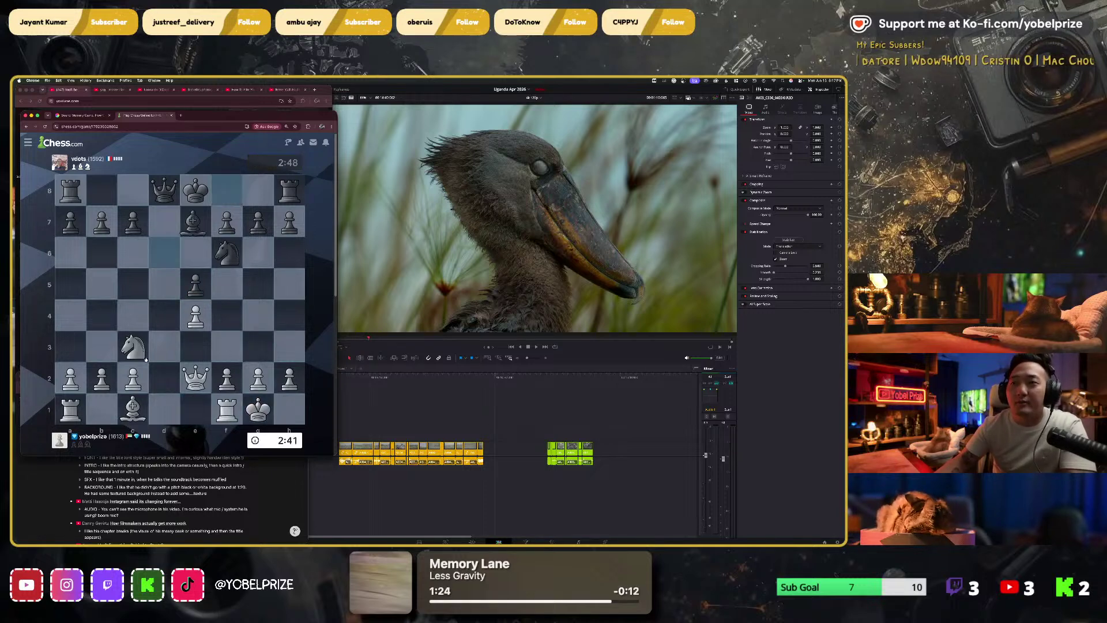
Step: Bring the dark-squared bishop to g5, retreat it via h4 to g3, and move the a1 rook to d1
left_click_drag(132, 408, 258, 283)
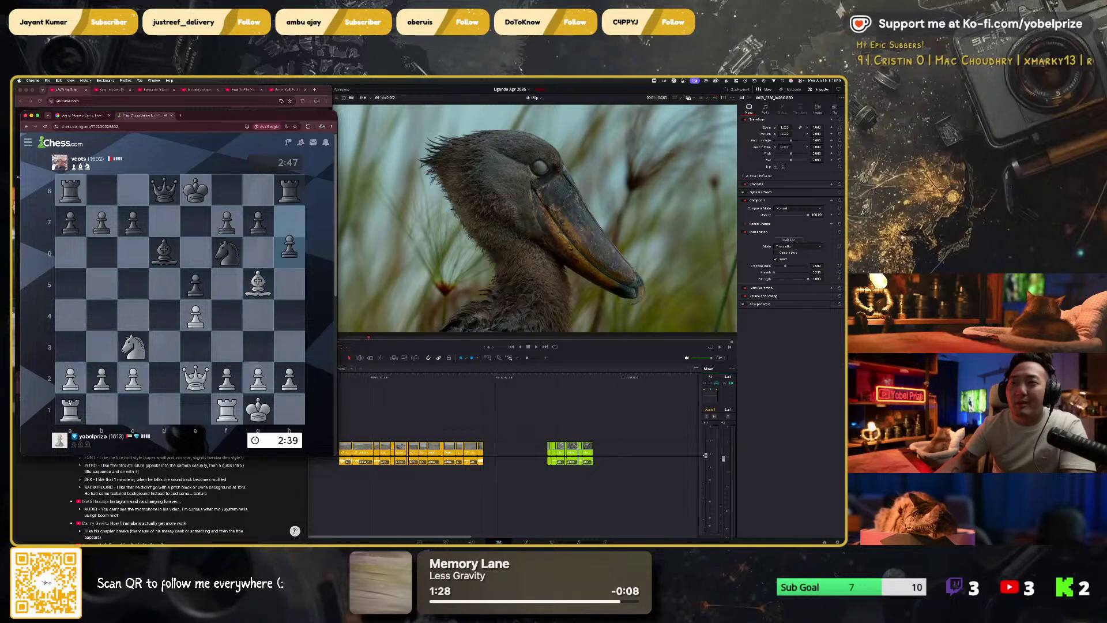
left_click_drag(252, 285, 263, 344)
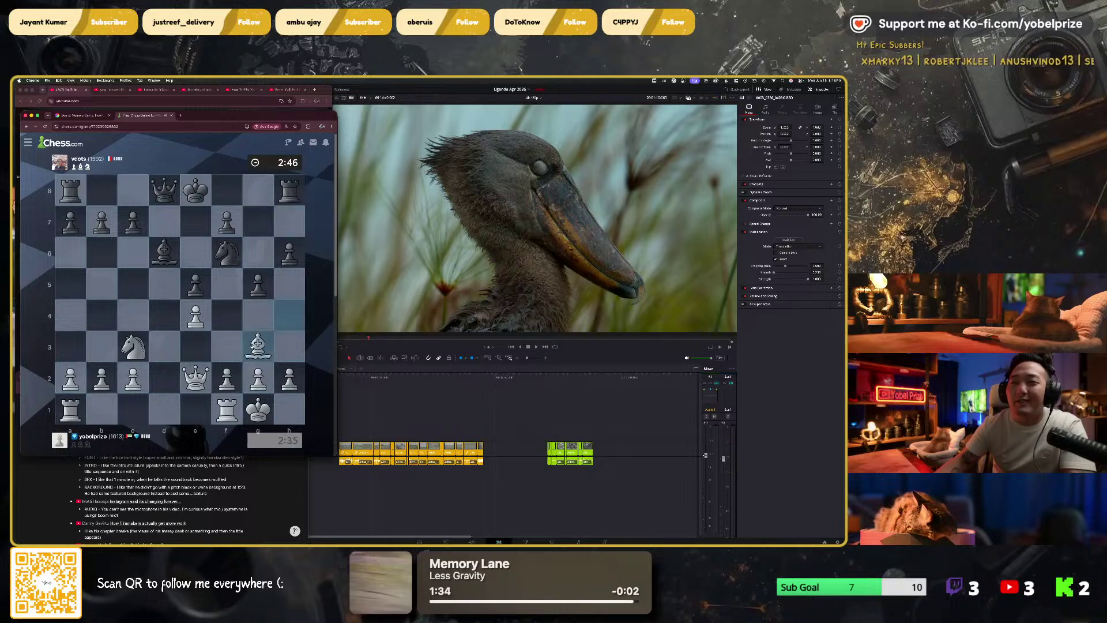
left_click_drag(70, 409, 166, 403)
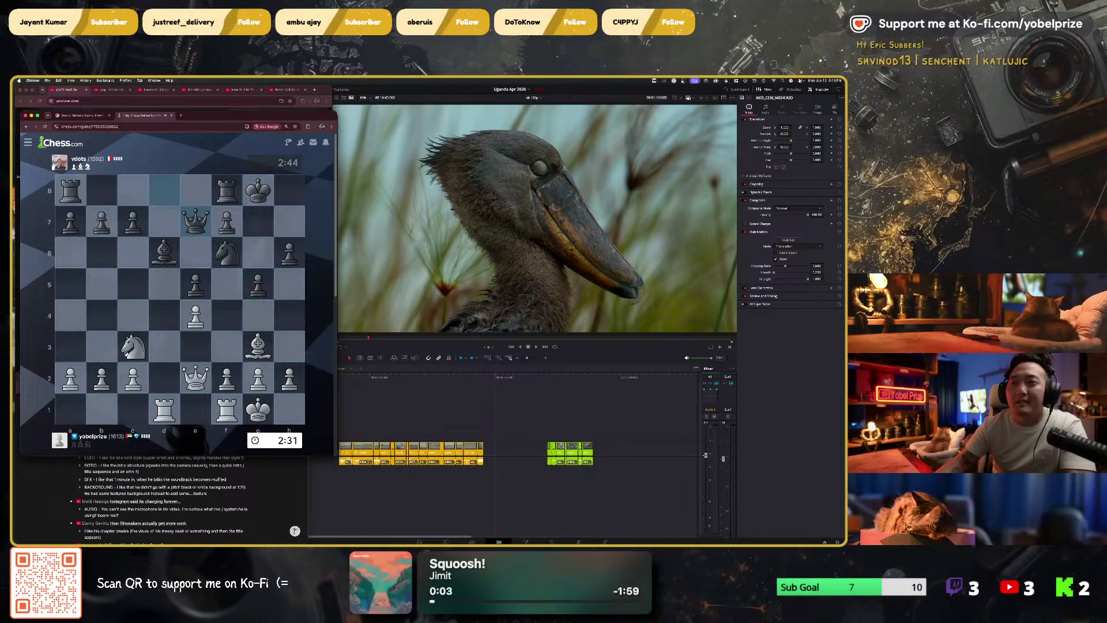
Step: Trade the c3 knight on d5, recapture with the e-pawn, and support it with pawns on c4 and b3
left_click_drag(133, 346, 170, 287)
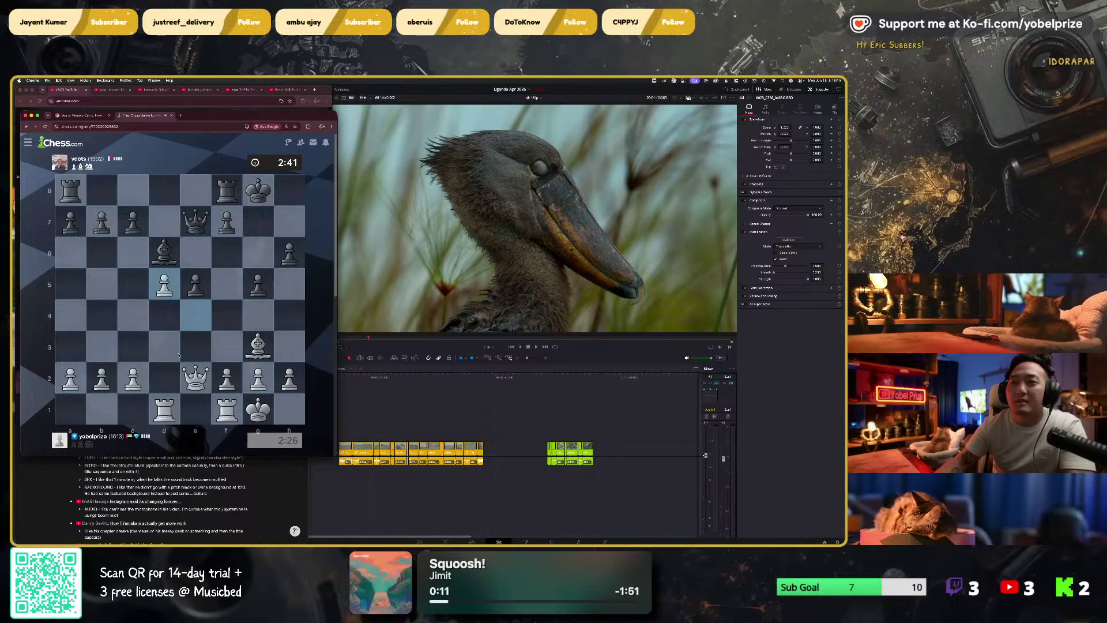
left_click_drag(133, 378, 134, 316)
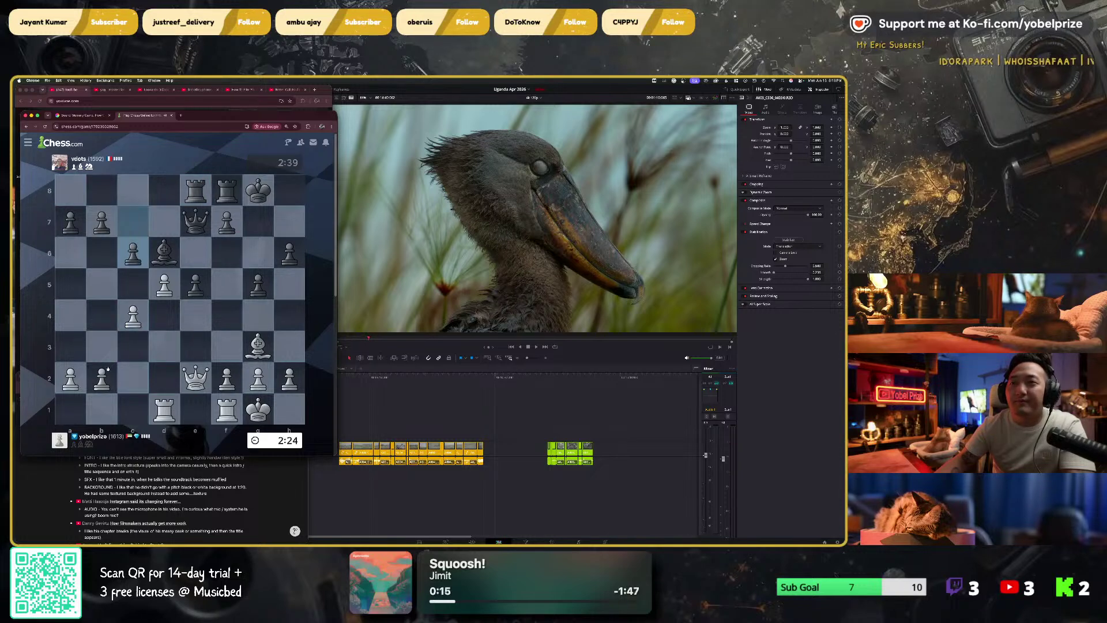
left_click_drag(108, 369, 102, 346)
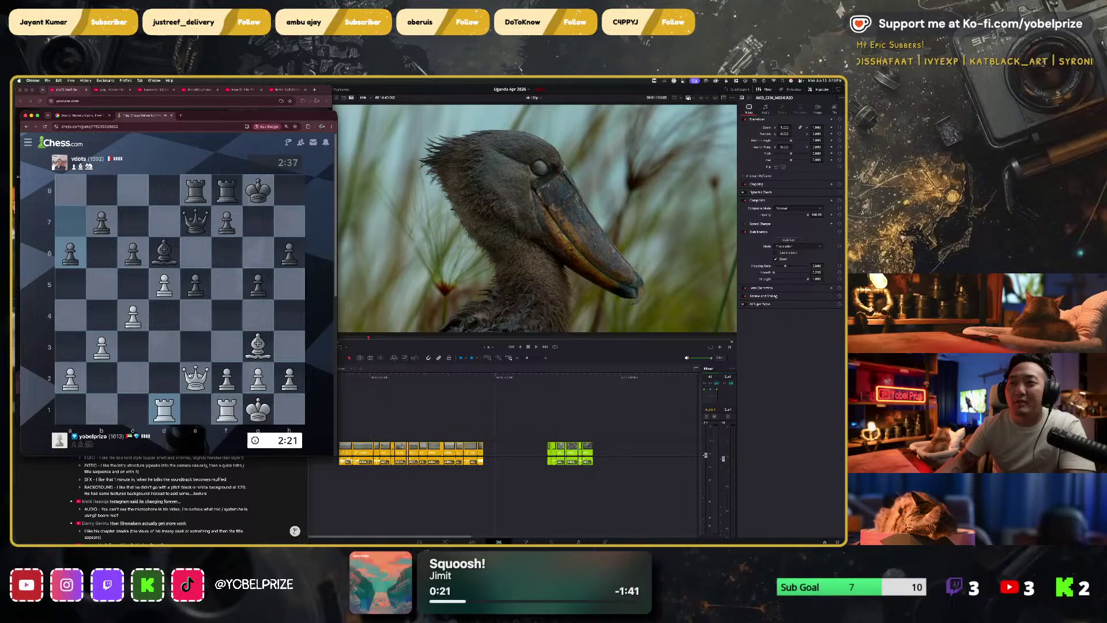
Step: Move the queen to h5, the f1 rook to e1, and the queen back to g4
left_click_drag(191, 374, 290, 282)
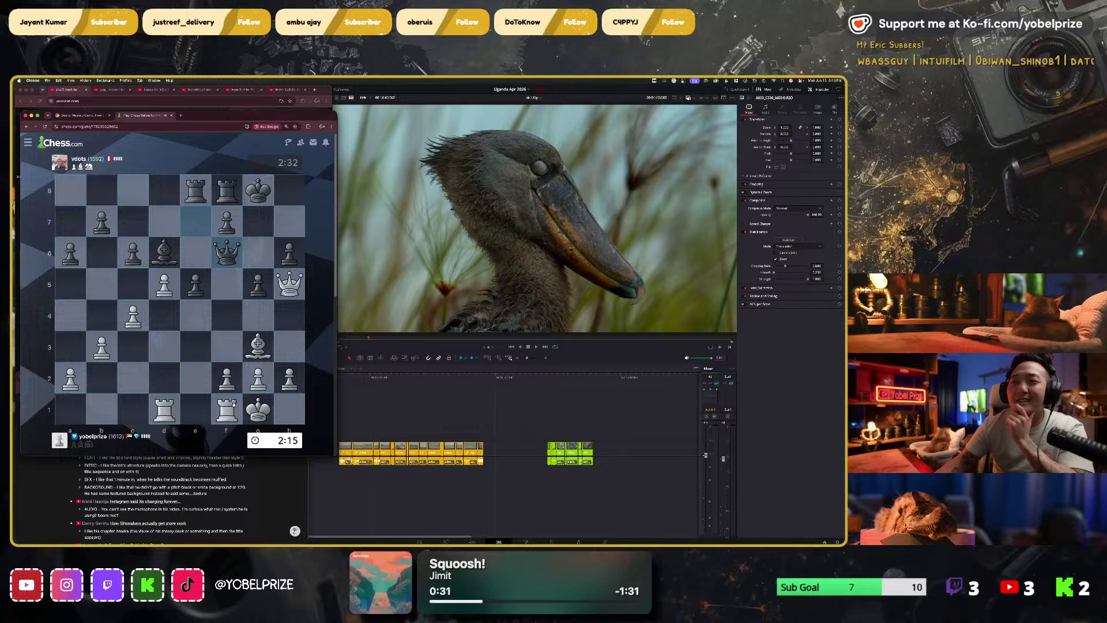
left_click_drag(233, 410, 204, 405)
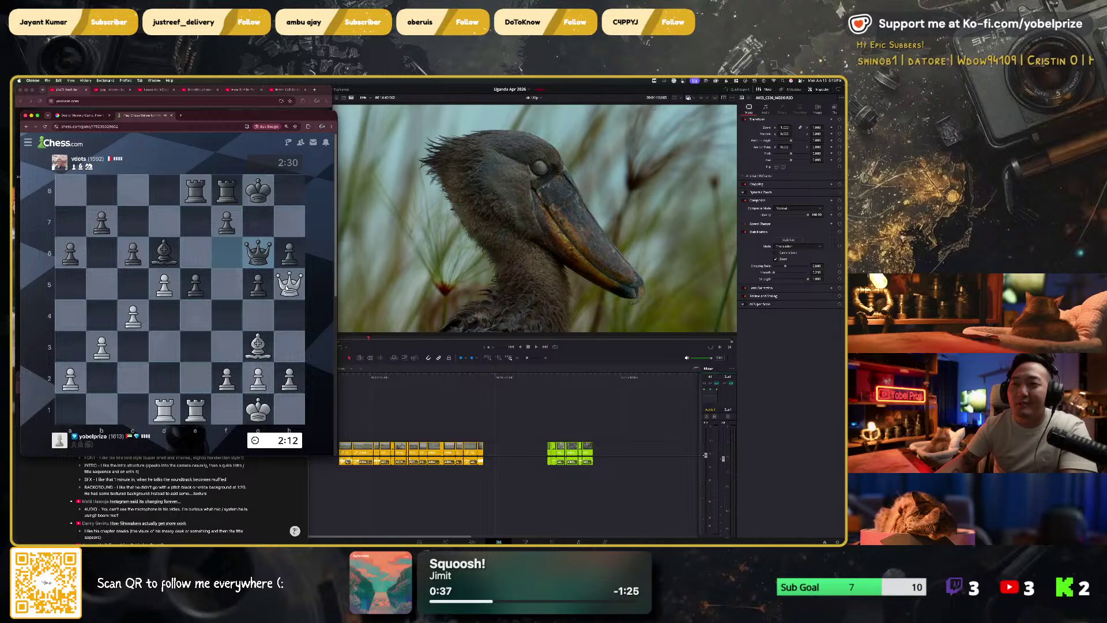
left_click_drag(288, 283, 265, 315)
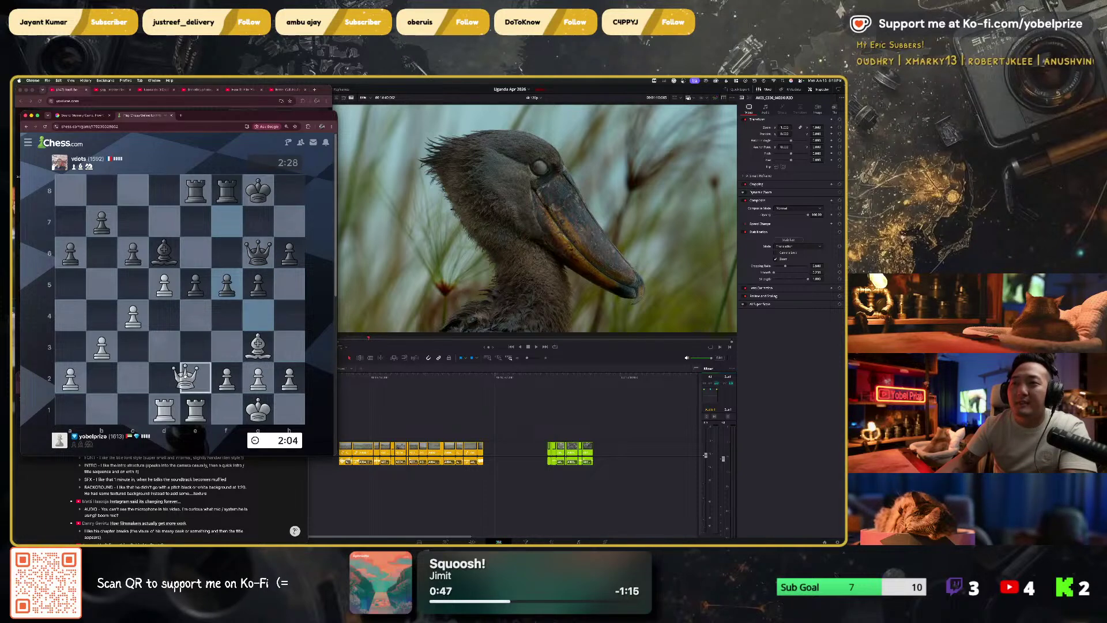
Step: Retreat the queen from g4 to e2 and capture the f4 pawn with the g3 bishop
left_click_drag(259, 315, 261, 315)
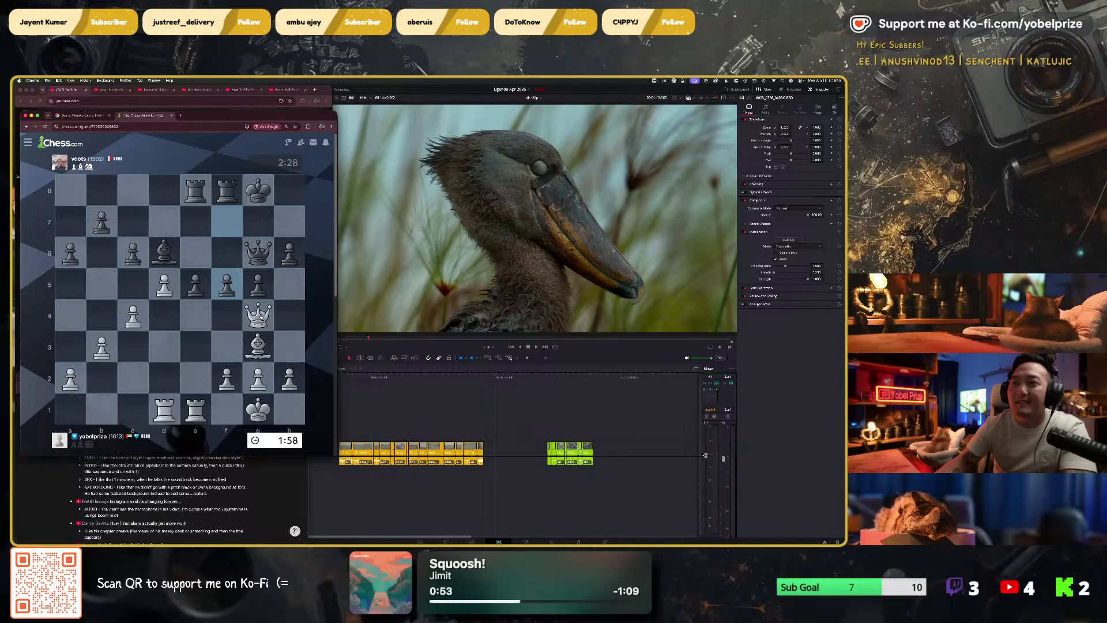
left_click(261, 315)
left_click(195, 377)
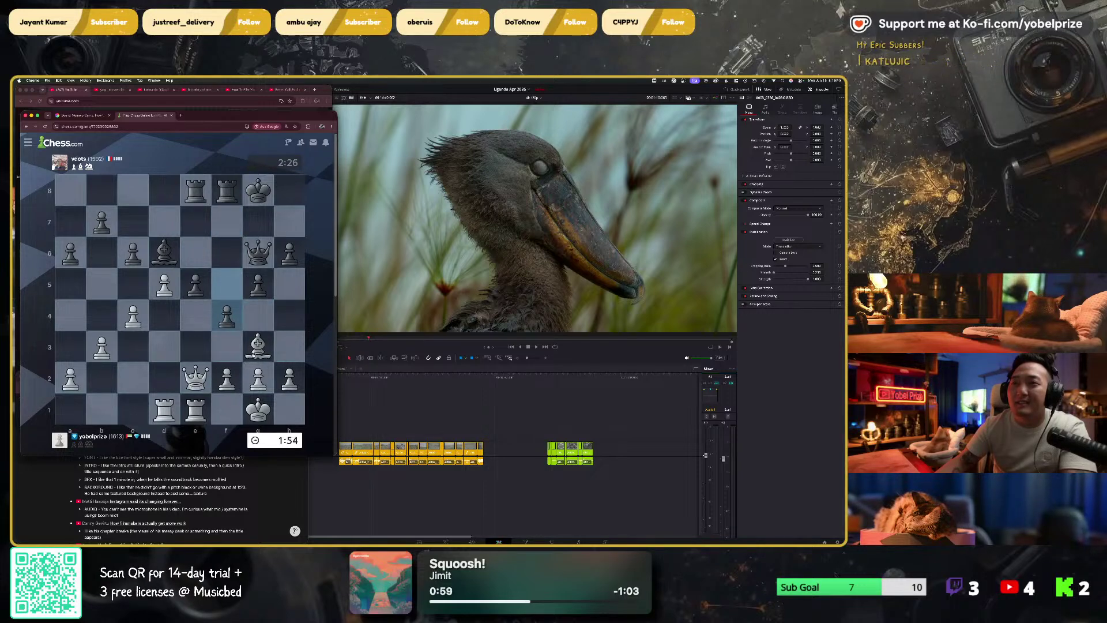
left_click(252, 353)
left_click(227, 312)
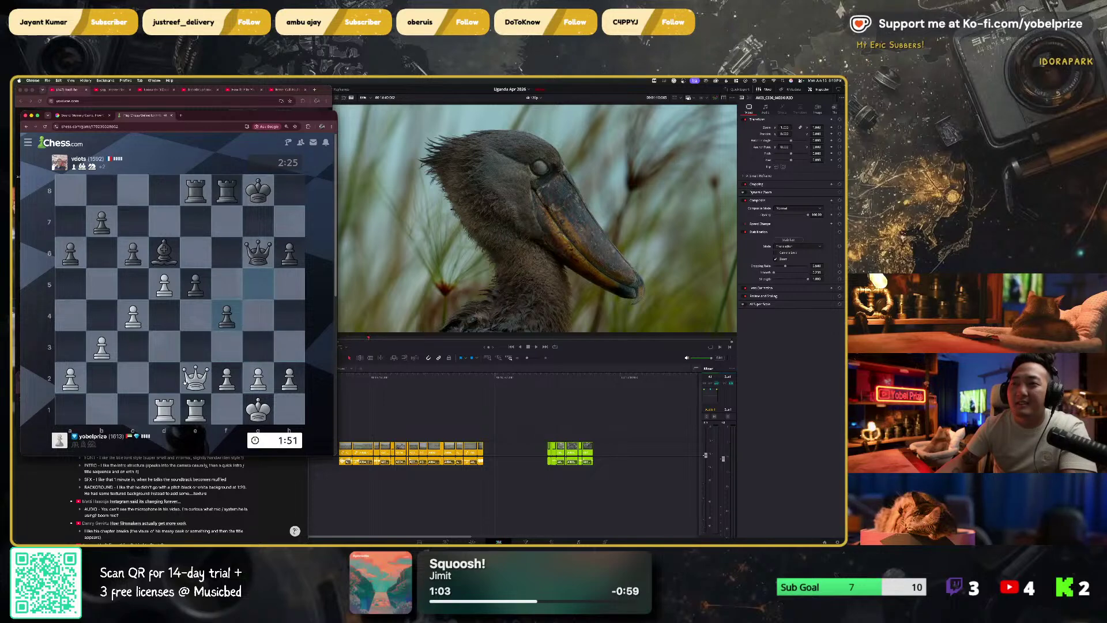
Step: Resign the chess game below the move list and return to the board
mouse_move(185, 378)
left_mouse_down()
mouse_move(215, 346)
mouse_move(170, 375)
mouse_move(181, 376)
left_mouse_up()
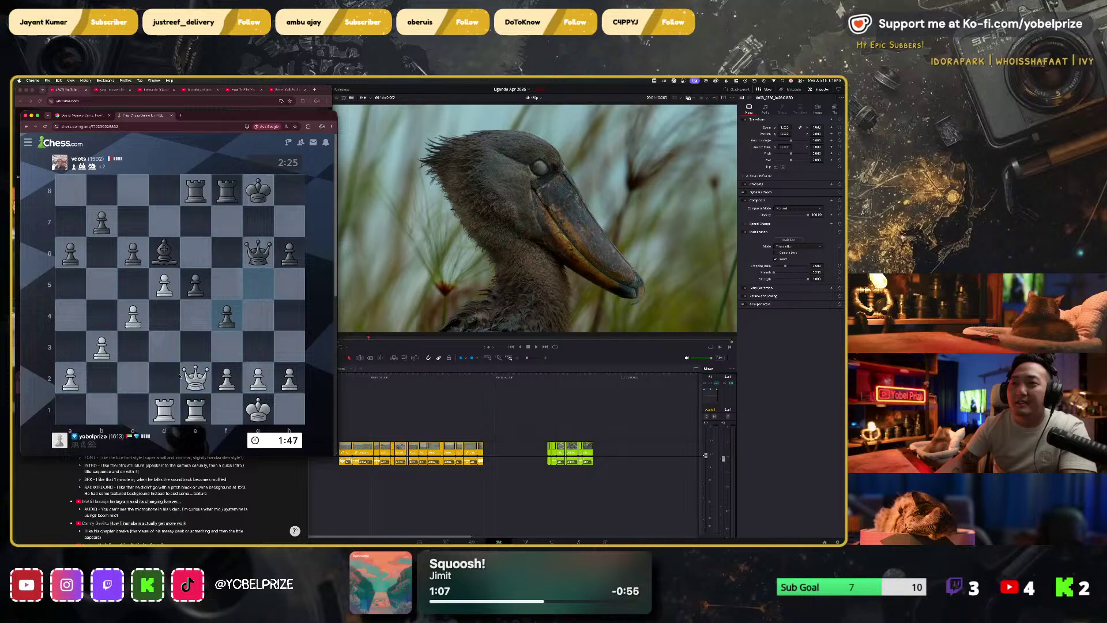
scroll(125, 428, "down", 10)
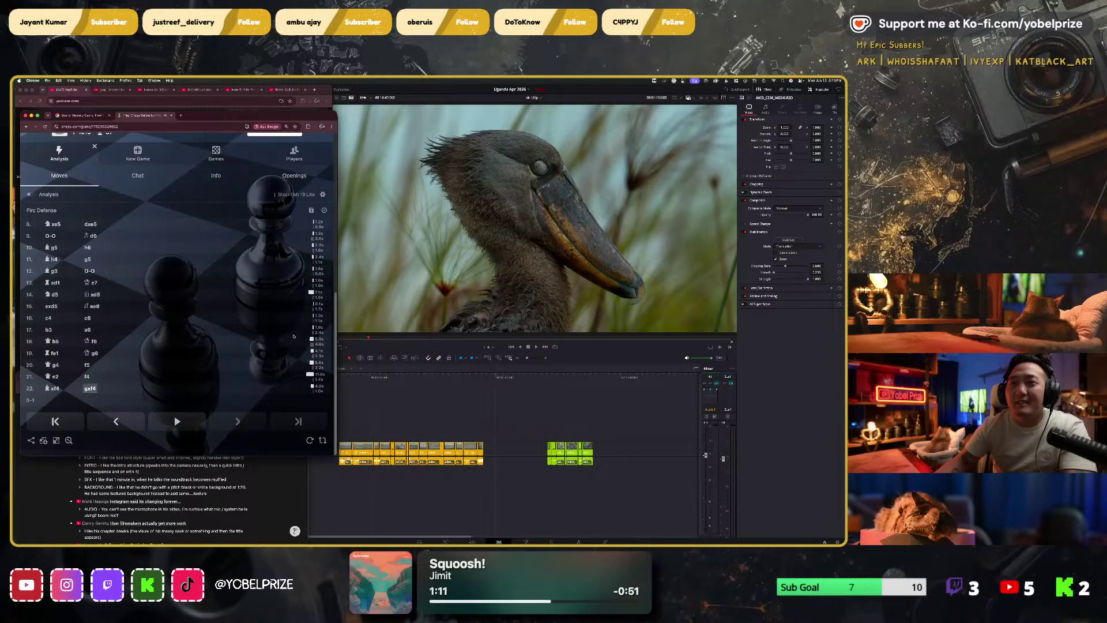
scroll(300, 343, "up", 10)
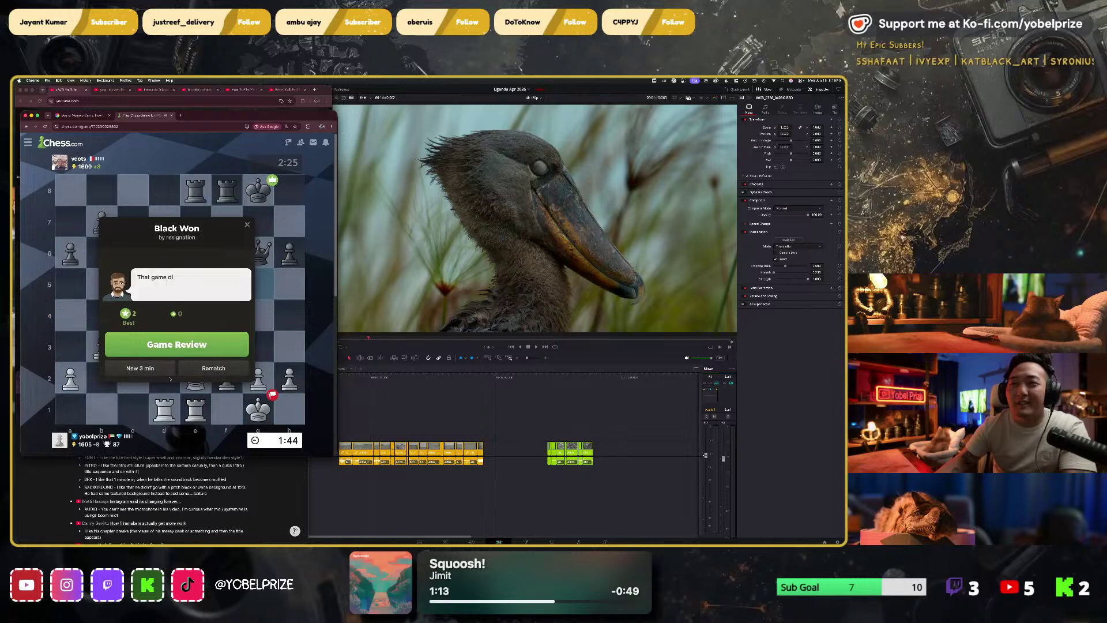
Step: Start a new 3-minute game and, as Black, play the pawns to c6 and d5
left_click(144, 369)
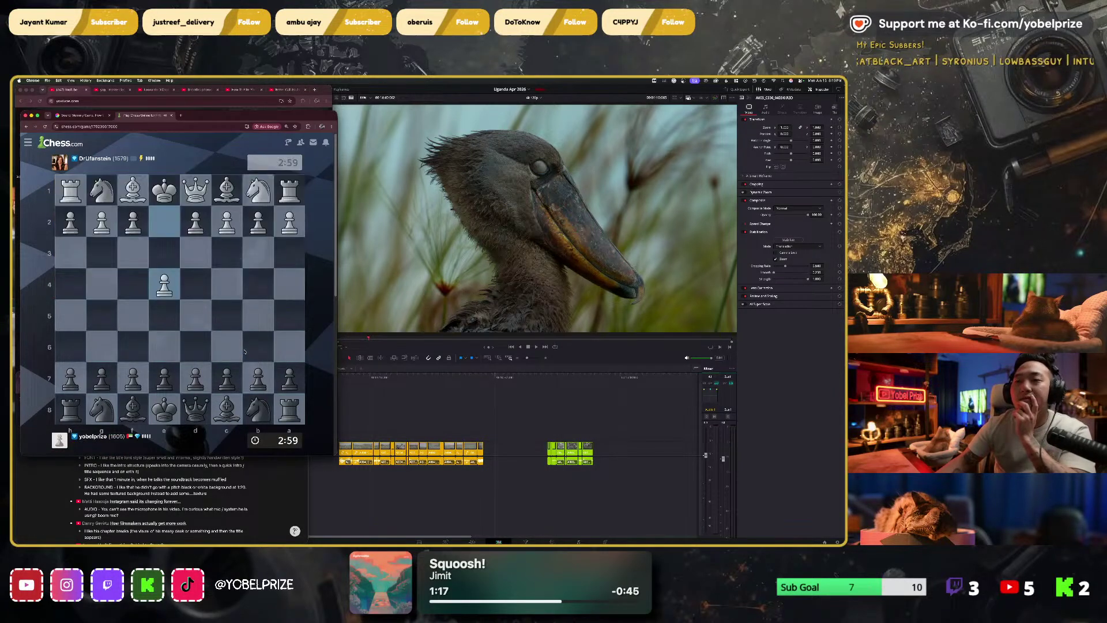
left_click(227, 377)
left_click(226, 346)
left_click(196, 377)
left_click(196, 315)
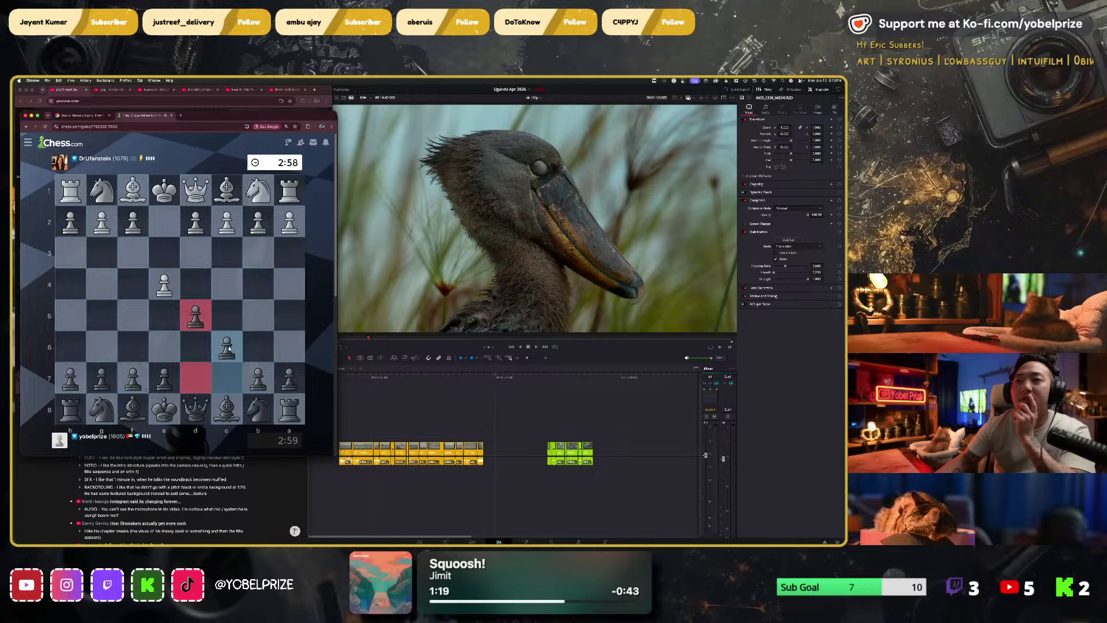
Step: Advance the c-pawn to c5, then develop the b8 knight to c6 and the c8 bishop to g4
left_click(227, 346)
left_click(227, 316)
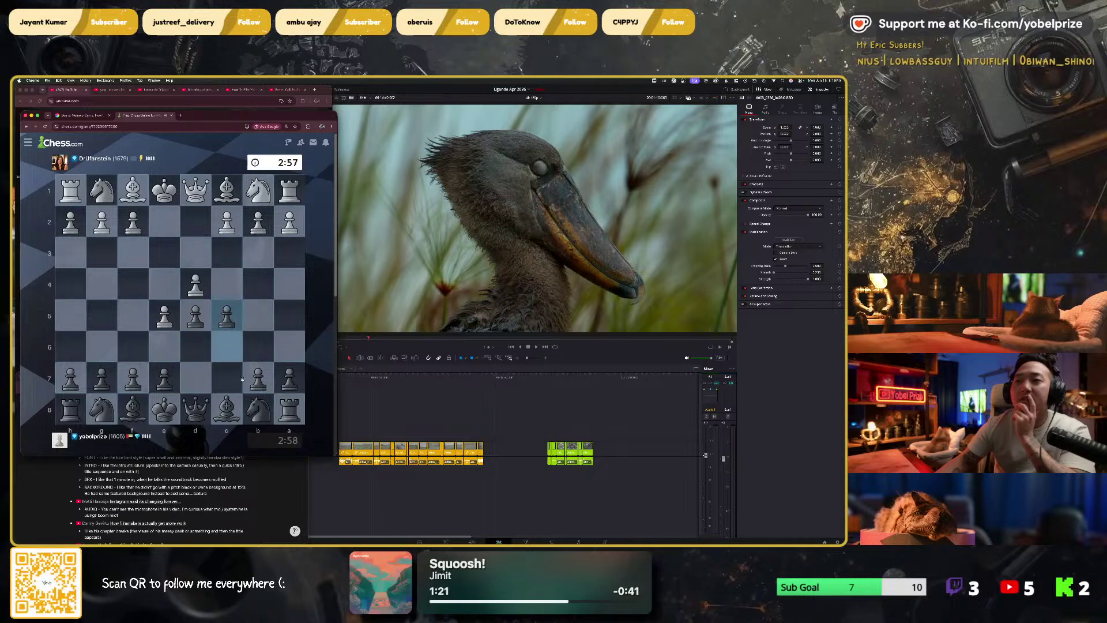
left_click(258, 409)
left_click(226, 346)
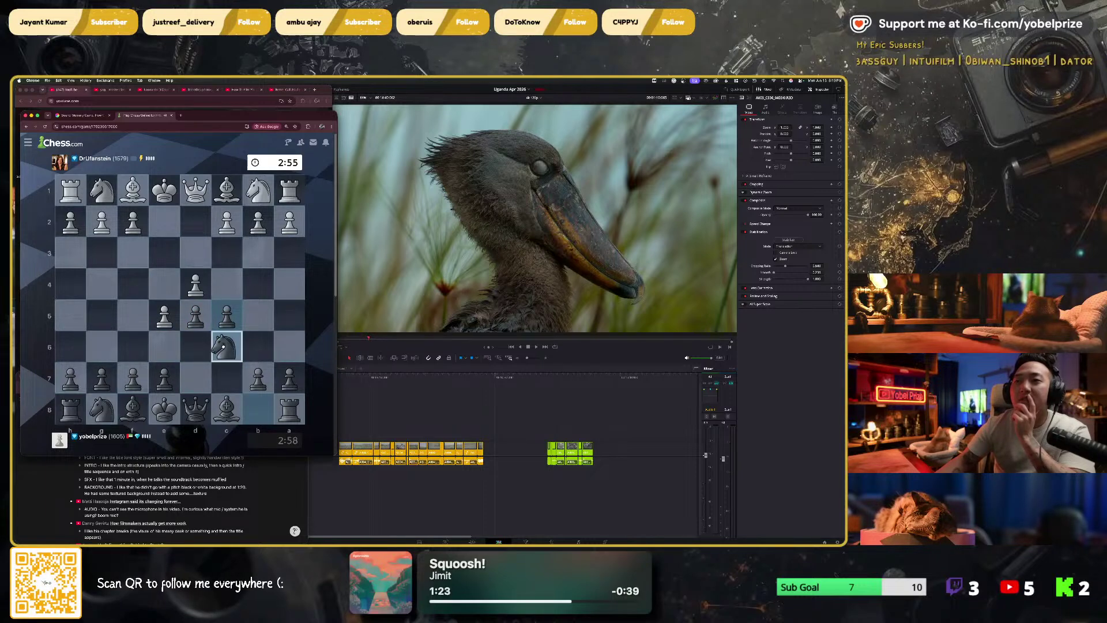
left_click_drag(227, 409, 108, 283)
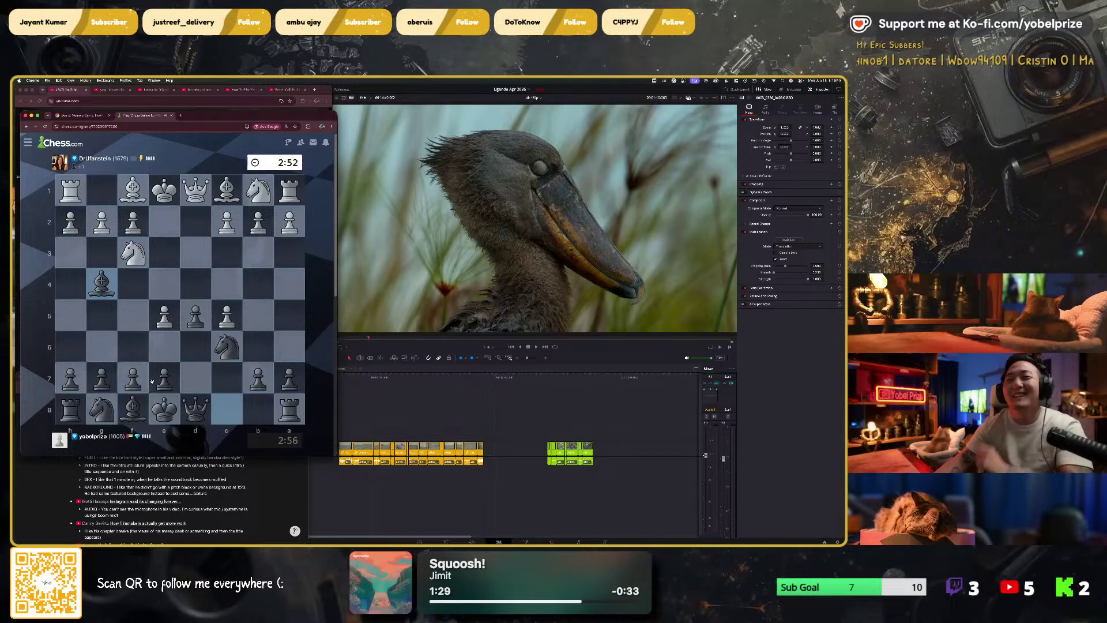
Step: Push the e-pawn to e6, capture the queen on d1 with the g4 bishop, and move the king to e7
left_click_drag(161, 373, 166, 311)
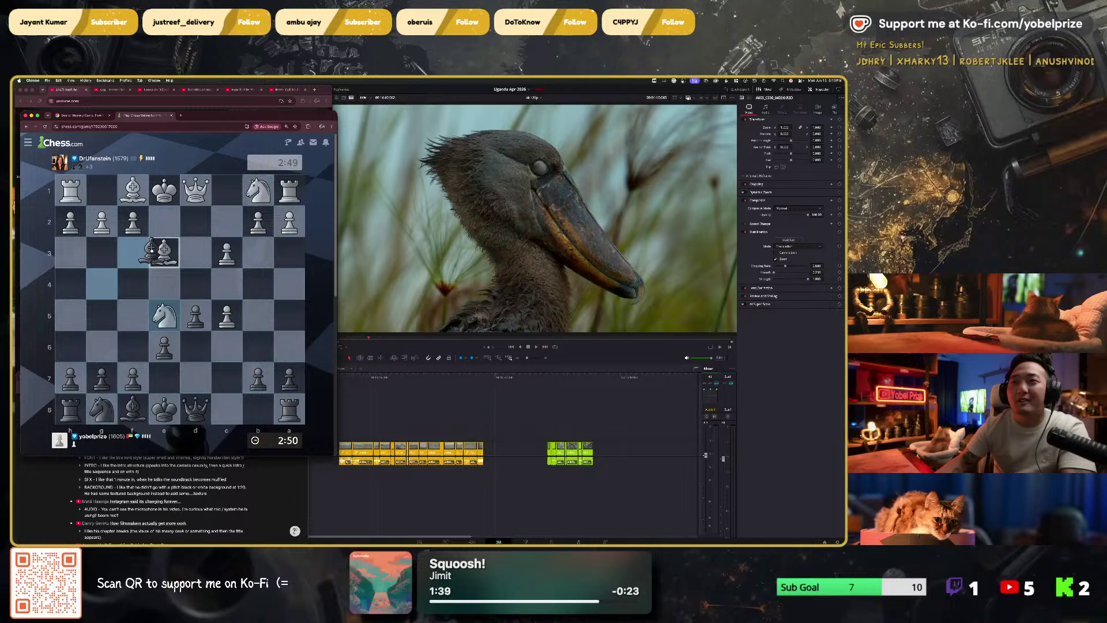
left_click_drag(152, 251, 195, 188)
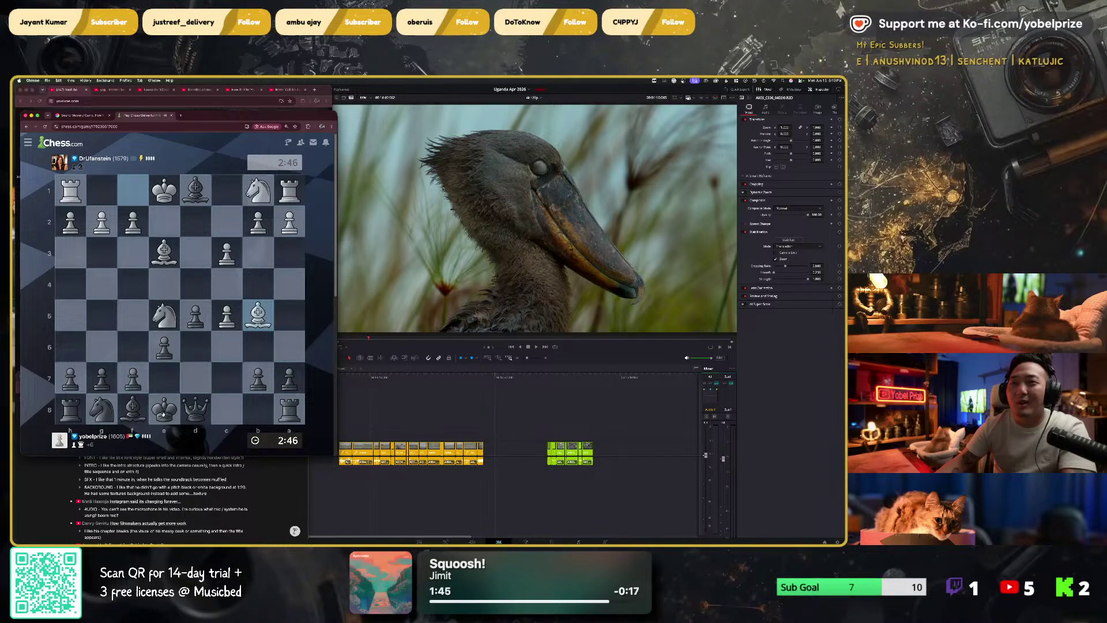
left_click_drag(164, 416, 159, 376)
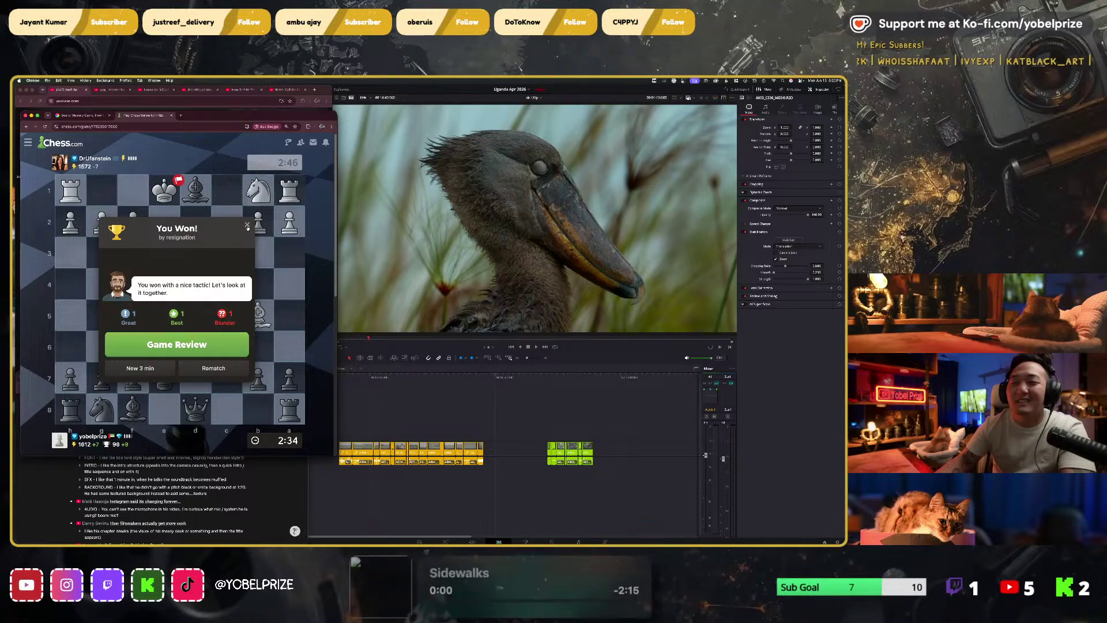
Step: Leave the finished game's result and start another 3 min (Blitz) game
left_click(272, 283)
scroll(178, 279, "down", 3)
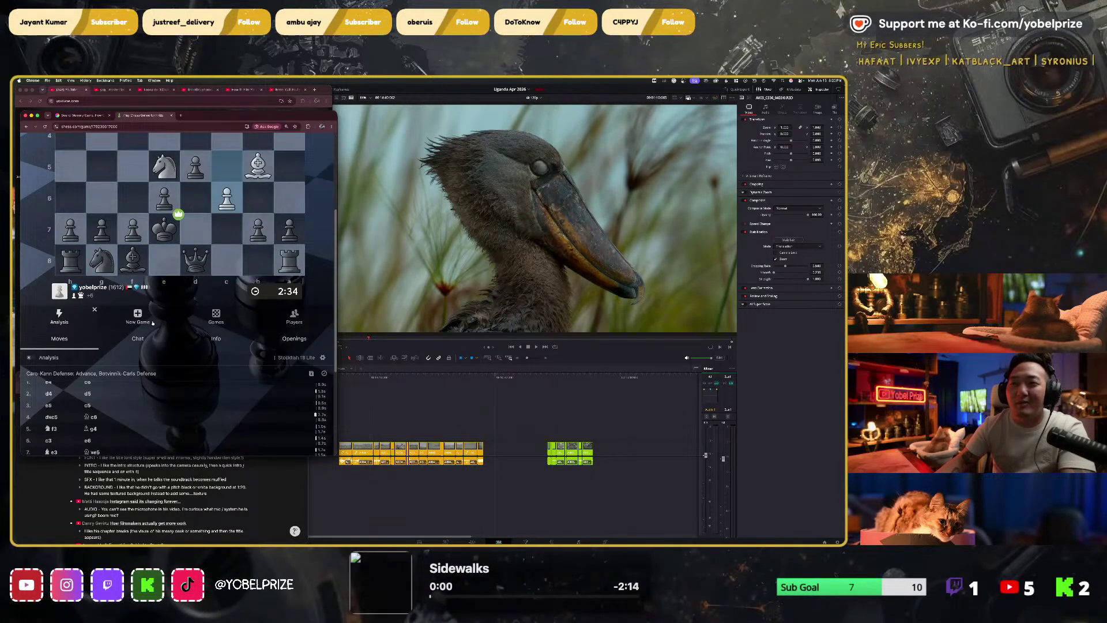
scroll(150, 322, "up", 5)
scroll(144, 374, "down", 2)
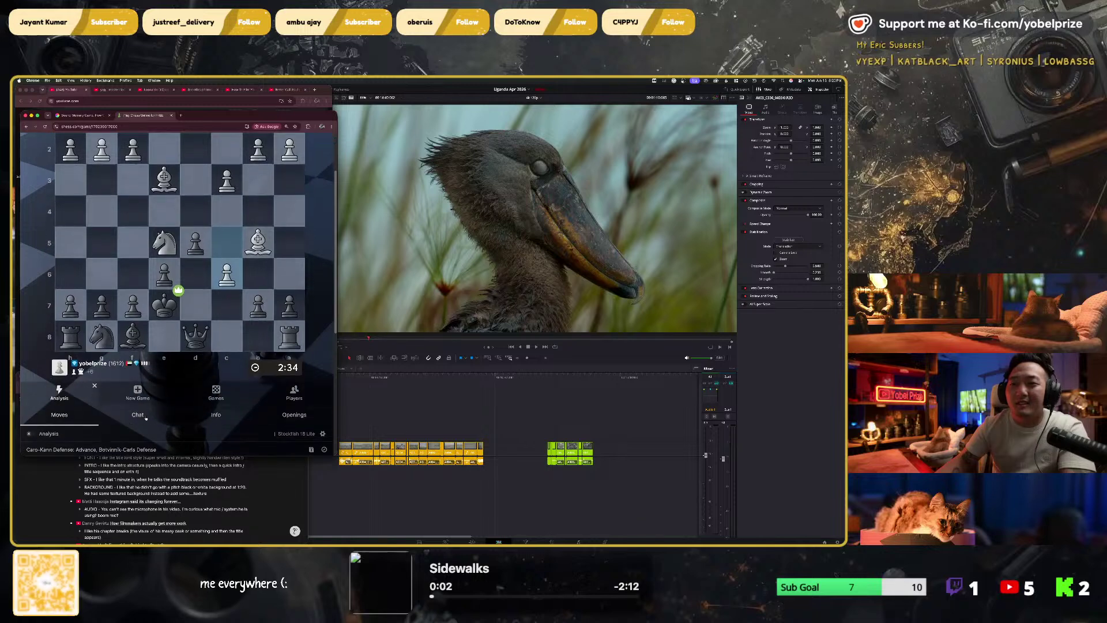
left_click(139, 393)
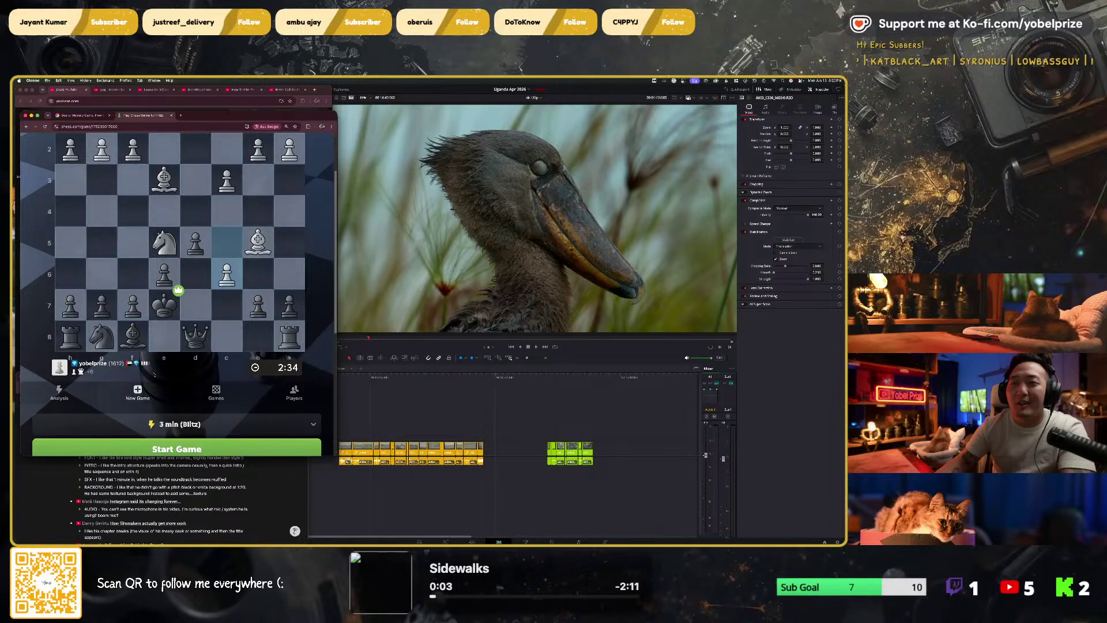
left_click(191, 448)
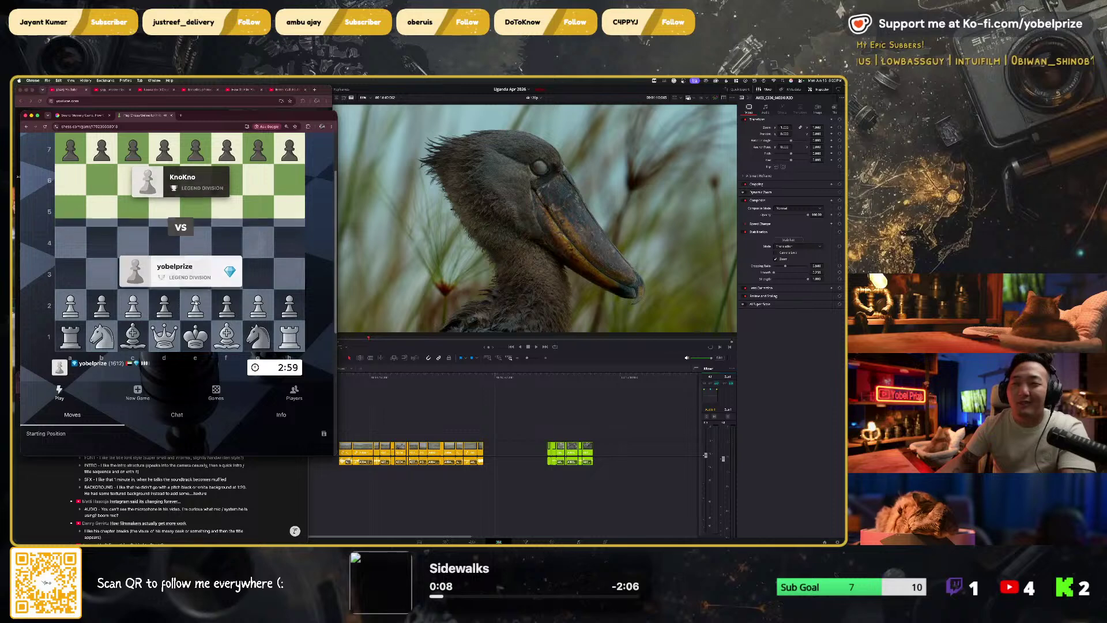
Step: Open with the e-pawn to e4 and capture the d5 pawn with it
left_click(195, 306)
left_click(195, 243)
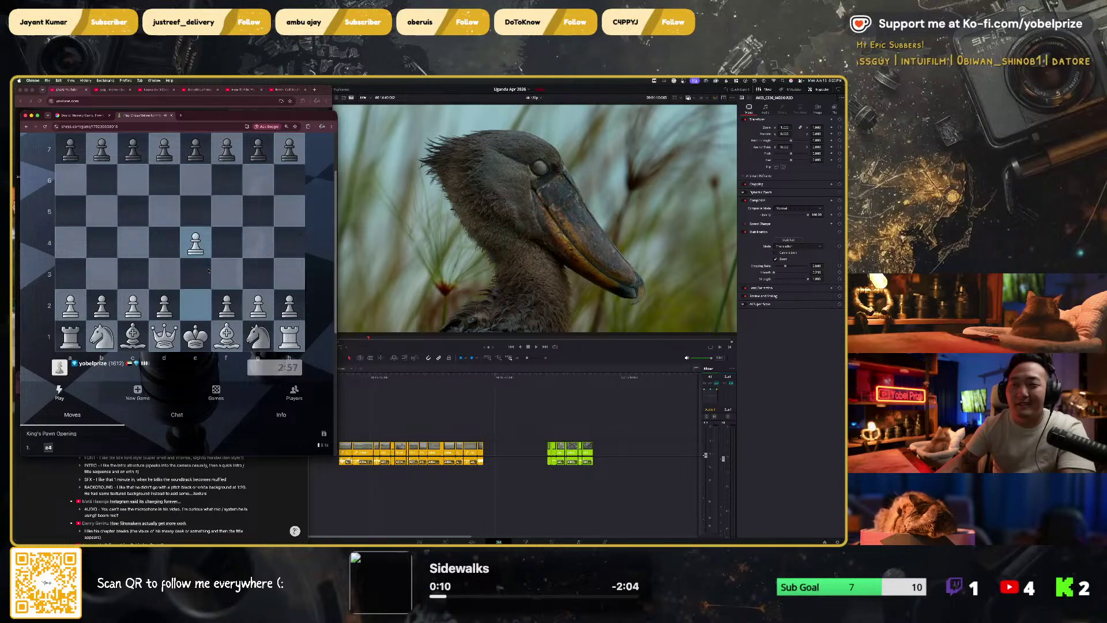
scroll(208, 269, "up", 2)
left_click(195, 316)
left_click(164, 284)
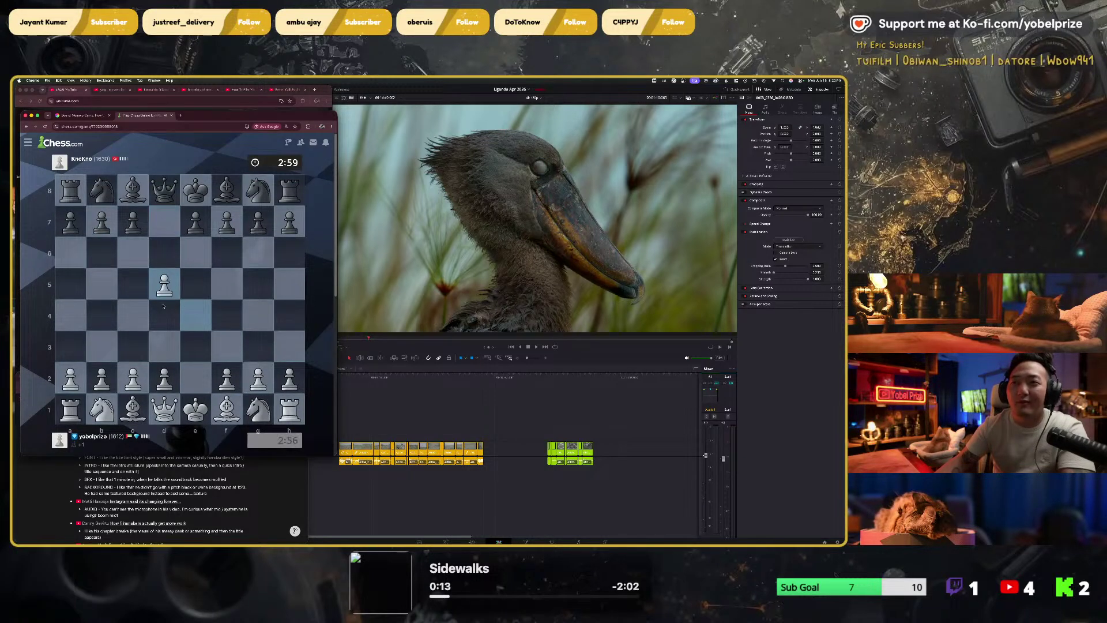
Step: Develop the b1 knight to c3, push the d-pawn to d4, and bring out the bishop to d2 and knight to f3
left_click_drag(113, 402, 124, 348)
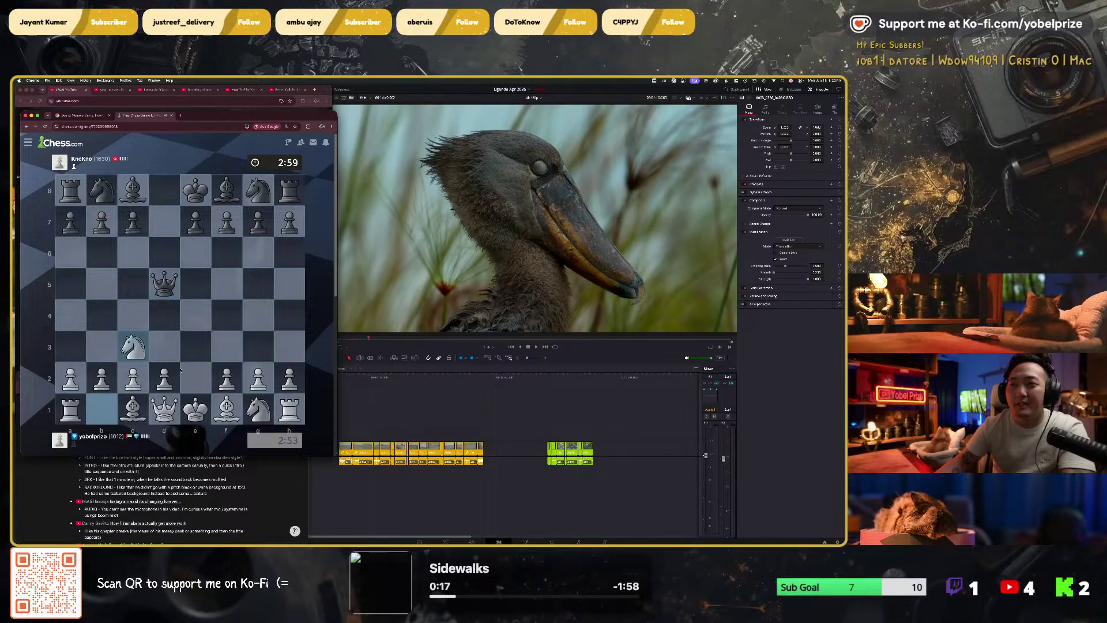
left_click_drag(175, 373, 170, 312)
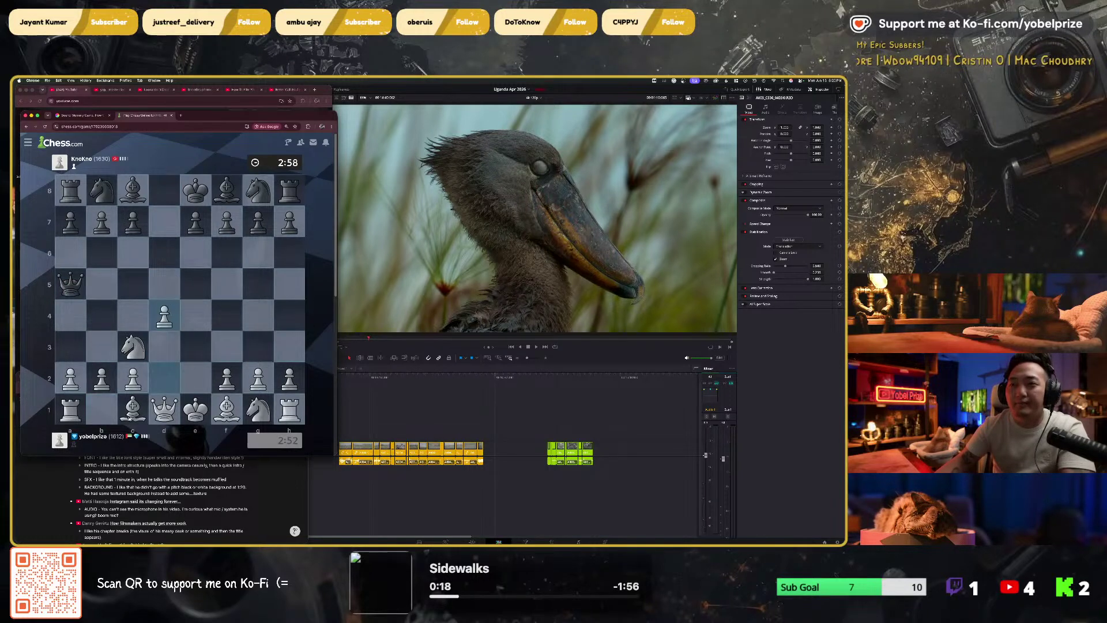
left_click_drag(132, 411, 164, 377)
left_click_drag(266, 413, 228, 348)
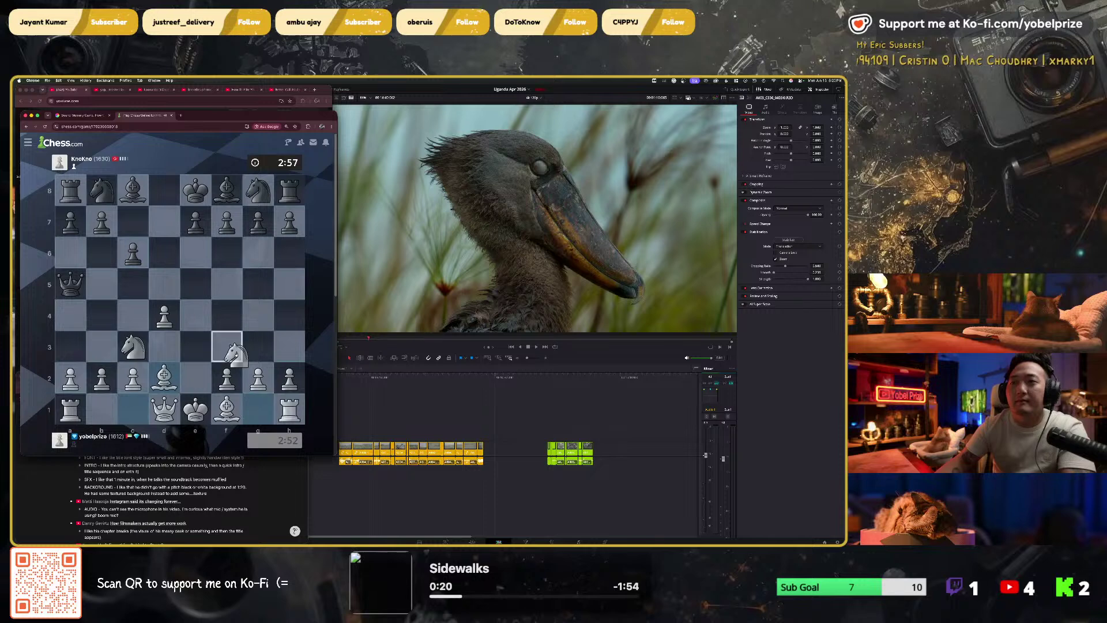
Step: Move the c3 knight to e4 and capture the knight on f6 with it
right_click(165, 408)
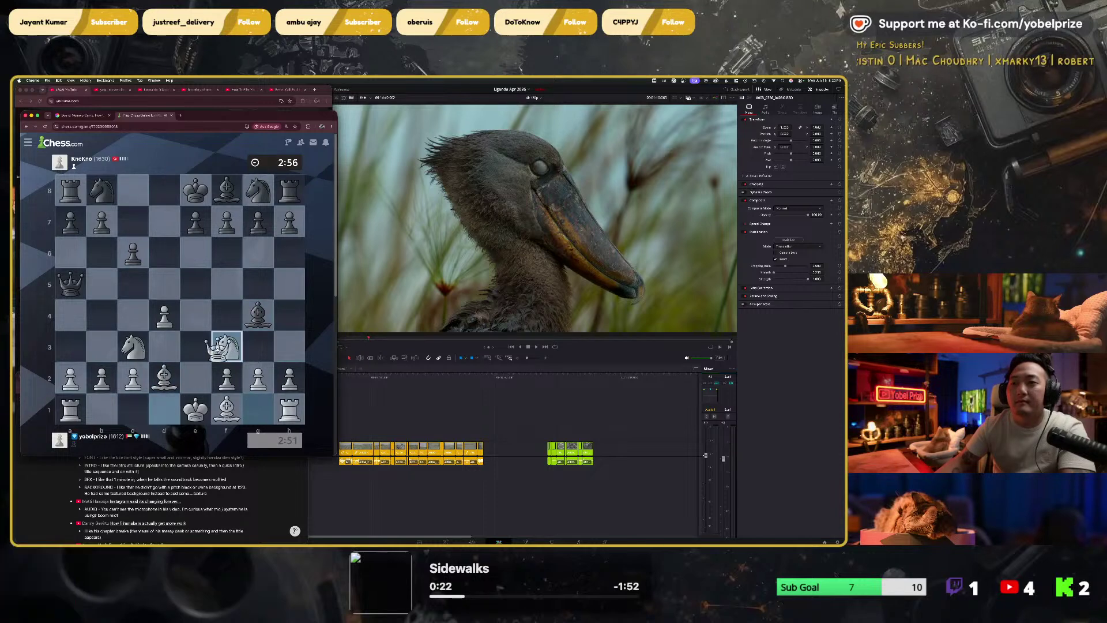
right_click(227, 346)
left_click_drag(138, 343, 197, 312)
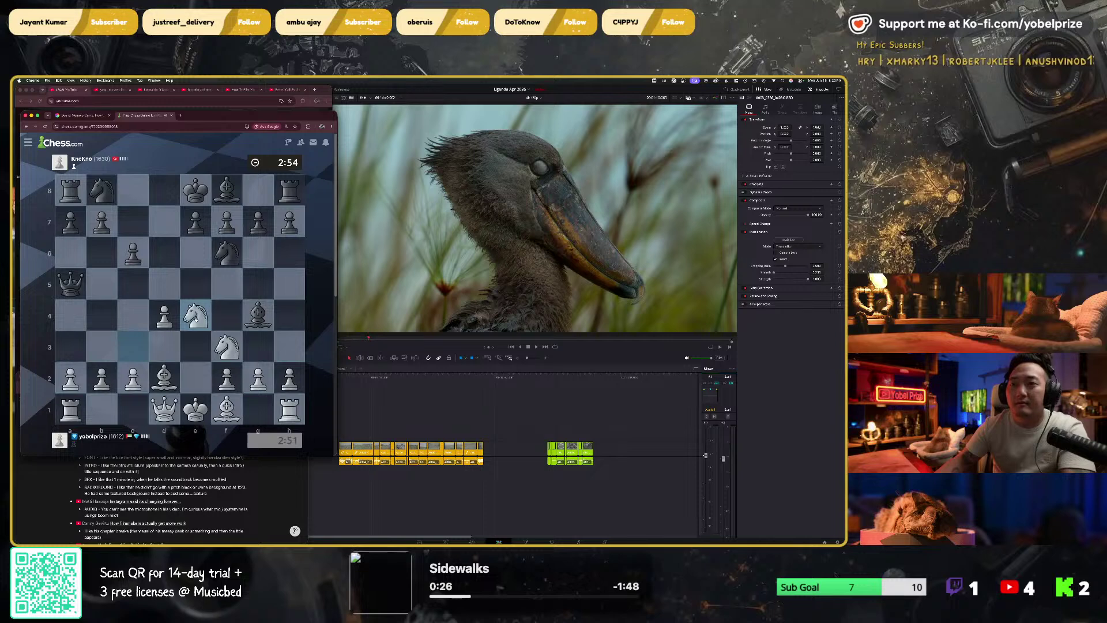
left_click_drag(197, 316, 226, 255)
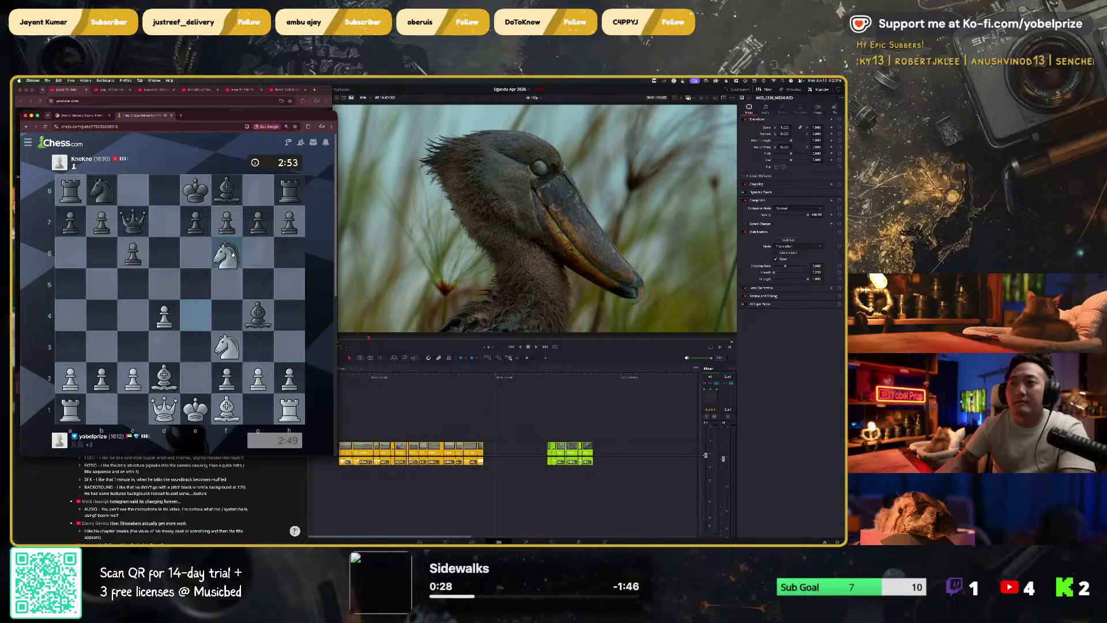
Step: Develop the f1 bishop to e2, push the h-pawn to h3, and move the f3 knight to h4
left_click_drag(226, 408, 196, 376)
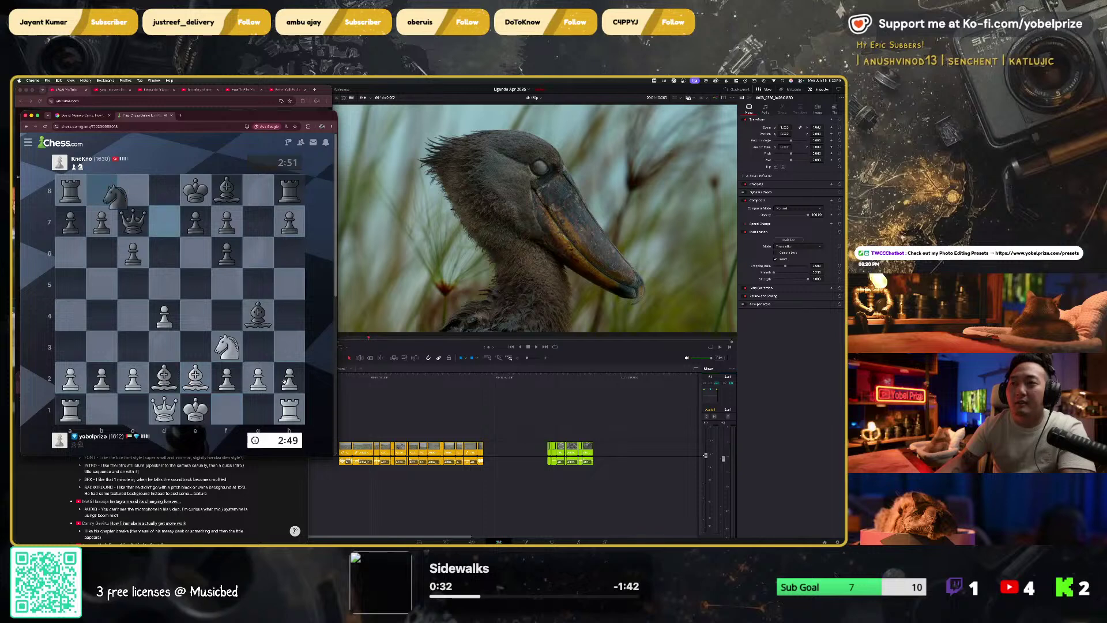
left_click_drag(283, 381, 289, 346)
left_click_drag(196, 378, 289, 315)
left_click_drag(170, 403, 196, 377)
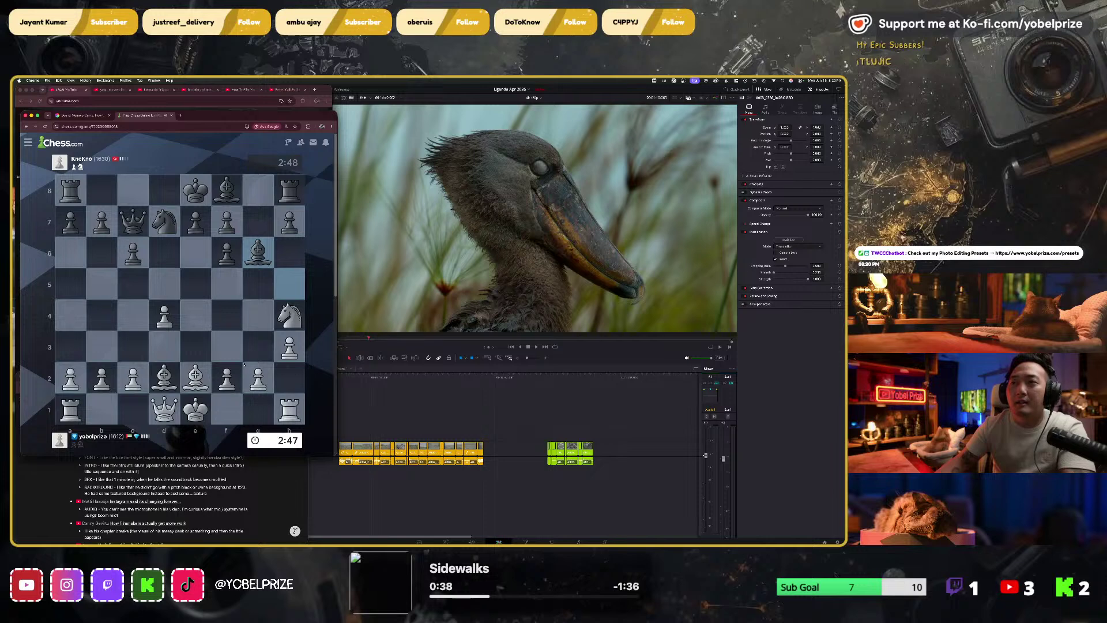
Step: Play the c-pawn to c3, castle kingside, and trade bishops on f3, recapturing with the queen
left_click_drag(133, 379, 133, 347)
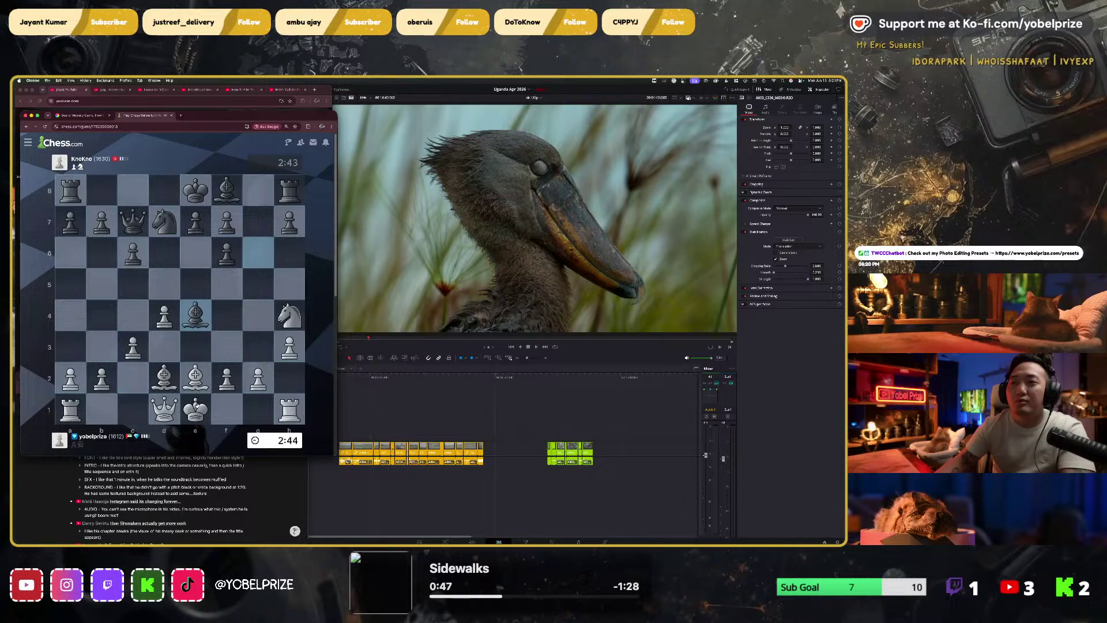
left_click_drag(196, 406, 258, 408)
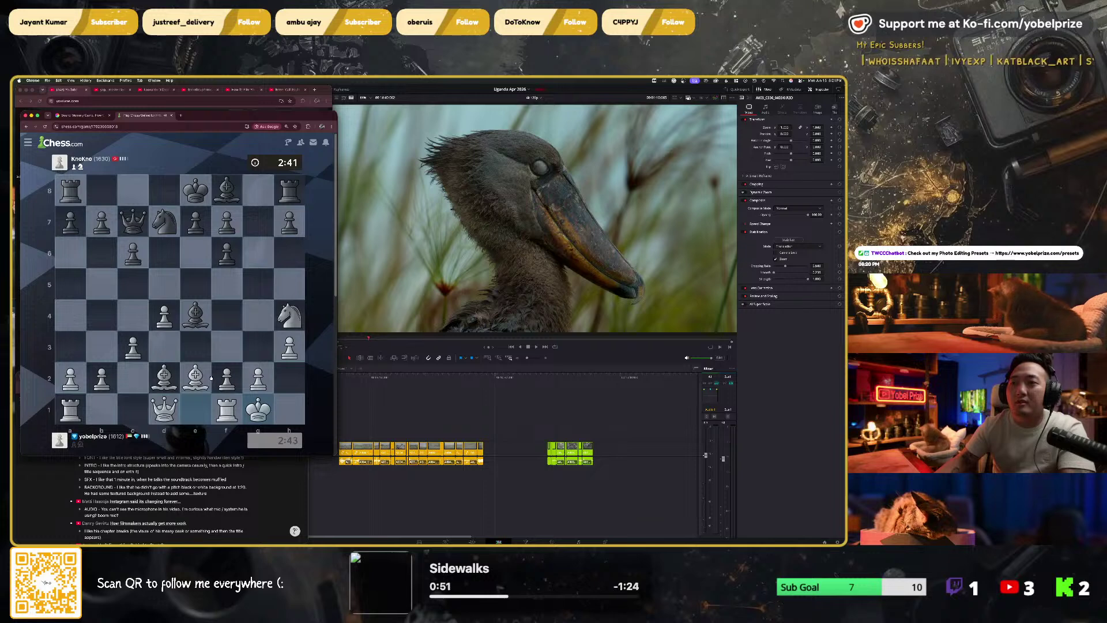
left_click_drag(195, 375, 223, 346)
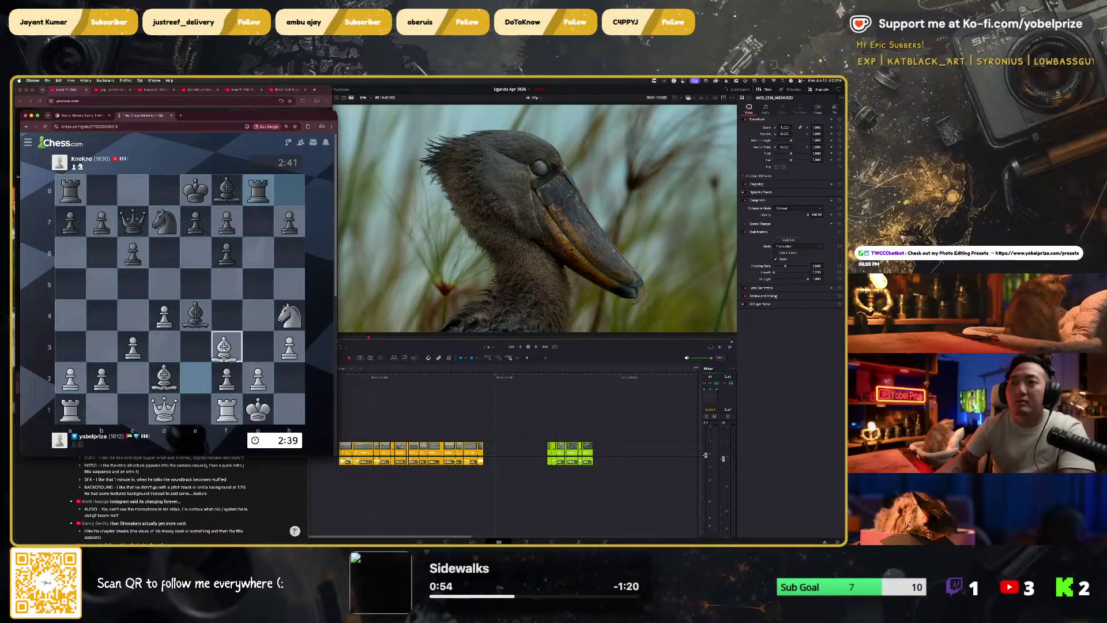
mouse_move(224, 347)
left_mouse_down()
mouse_move(218, 375)
mouse_move(226, 346)
left_mouse_up()
left_click_drag(173, 401, 226, 346)
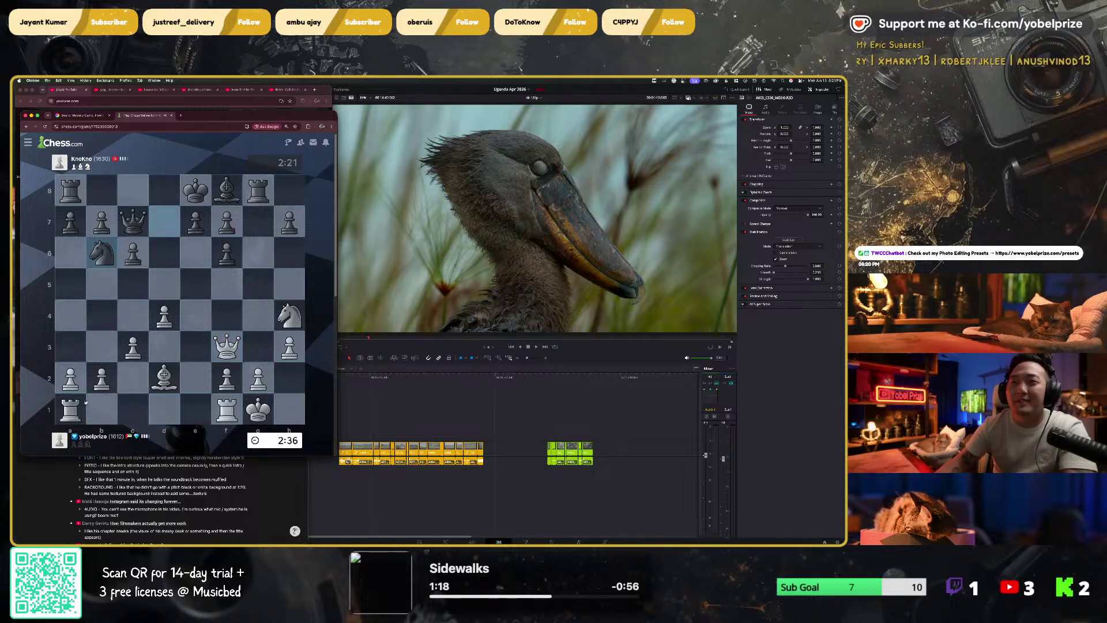
Step: Advance the pawns to b3 and c4, and move the f1 rook to e1
left_click(115, 374)
left_click(102, 348)
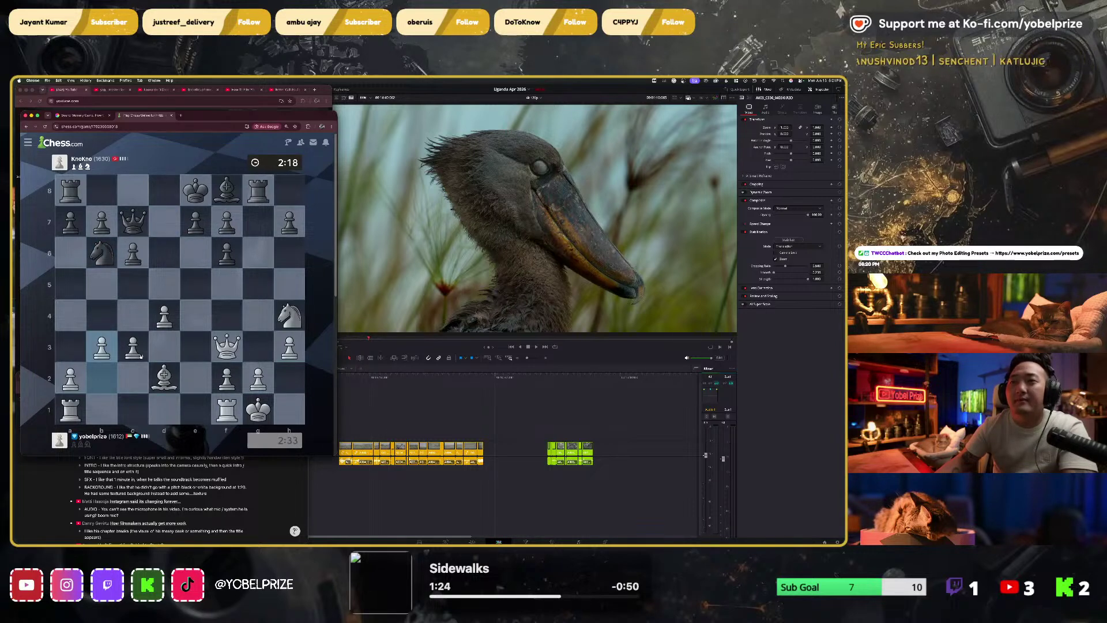
left_click_drag(141, 355, 141, 321)
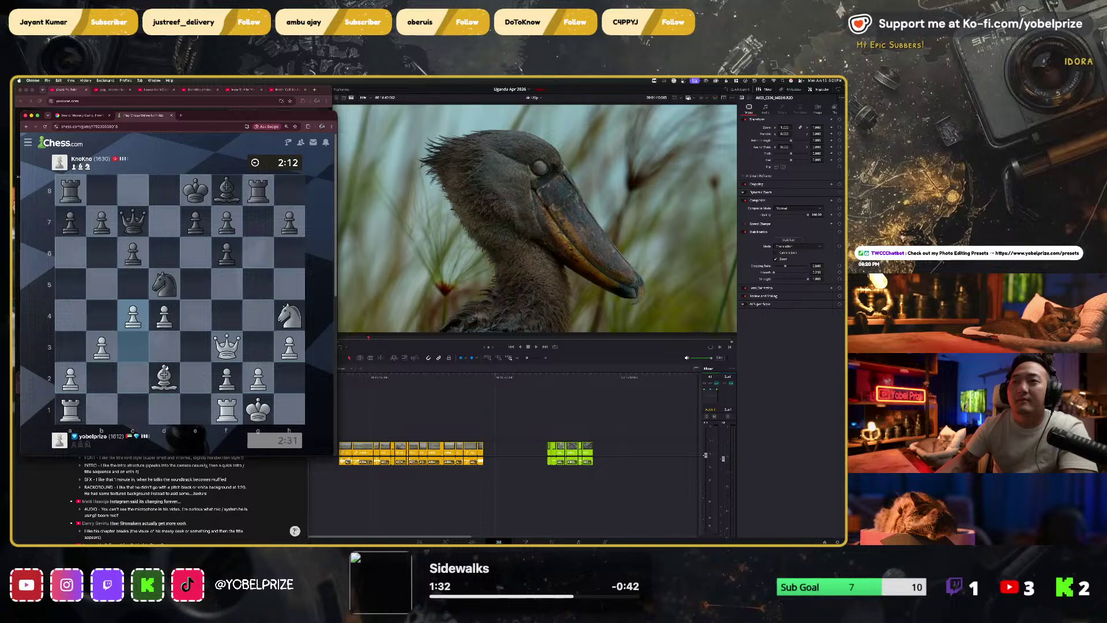
left_click(227, 408)
left_click(202, 399)
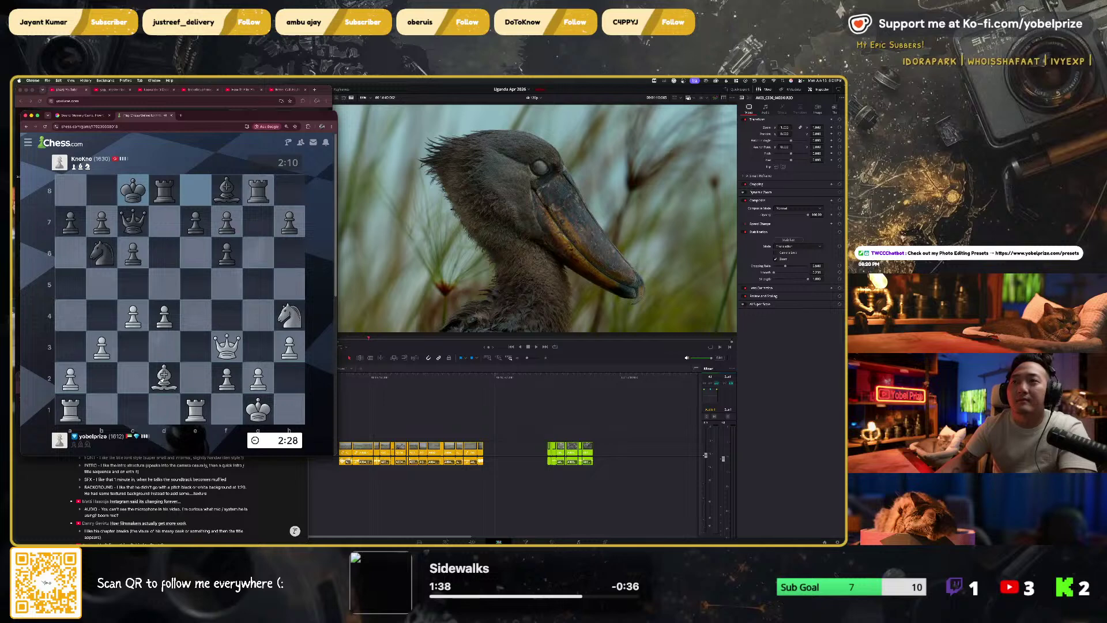
Step: Move the d2 bishop to b4
left_click(164, 377)
left_click_drag(162, 376, 105, 307)
left_click(151, 369)
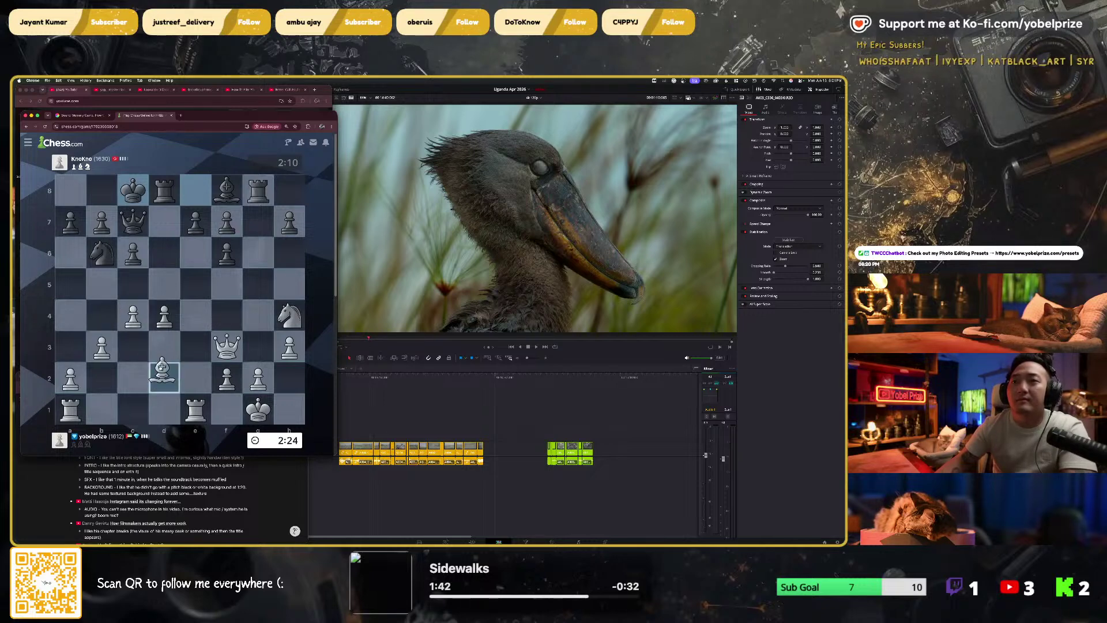
left_click(108, 315)
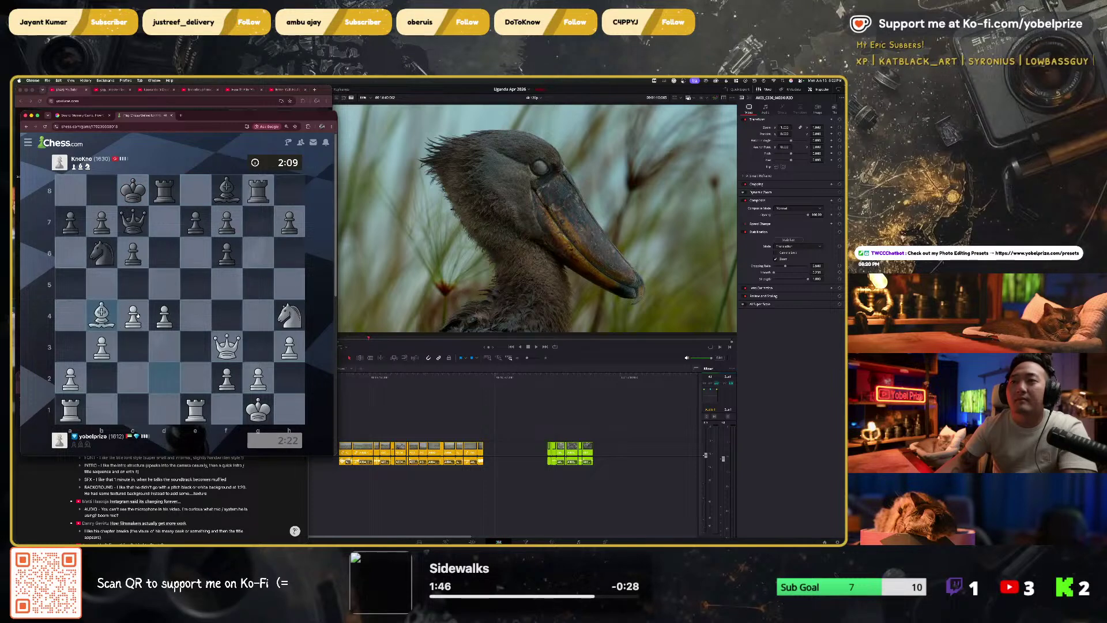
right_click(209, 218)
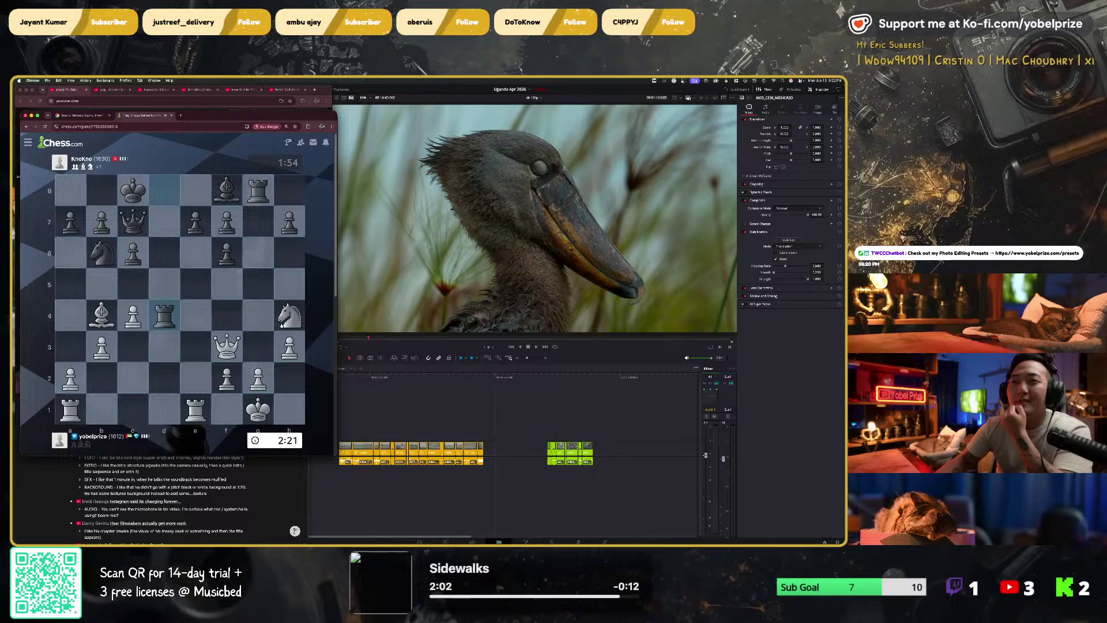
Step: Move the h4 knight to f5, the queen to d3, and the knight on to d6
left_click_drag(286, 317, 226, 284)
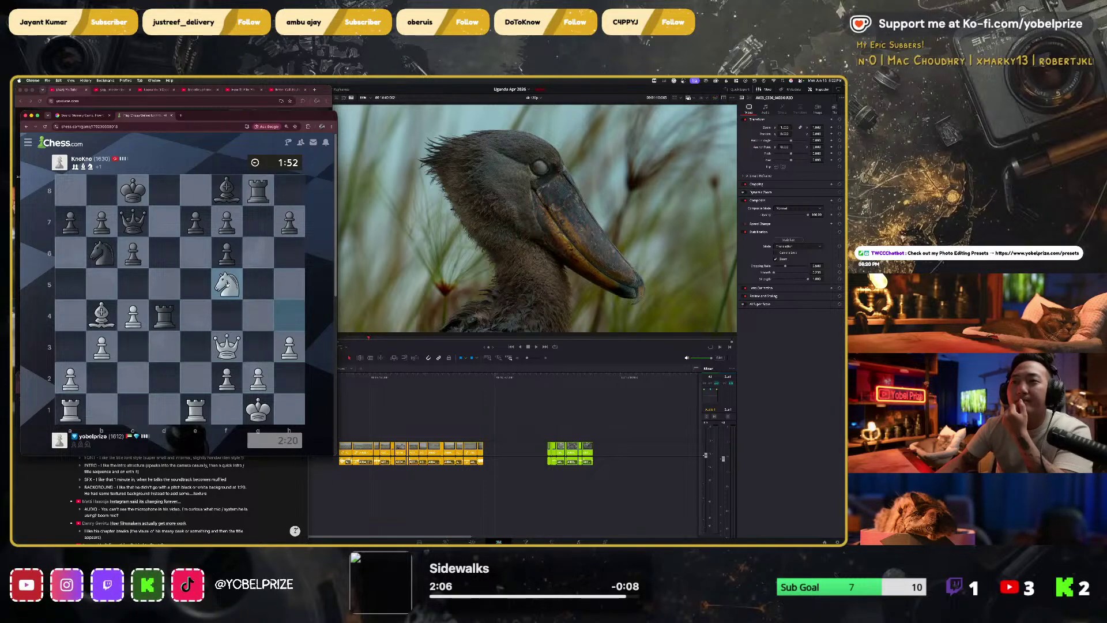
left_click_drag(227, 346, 164, 346)
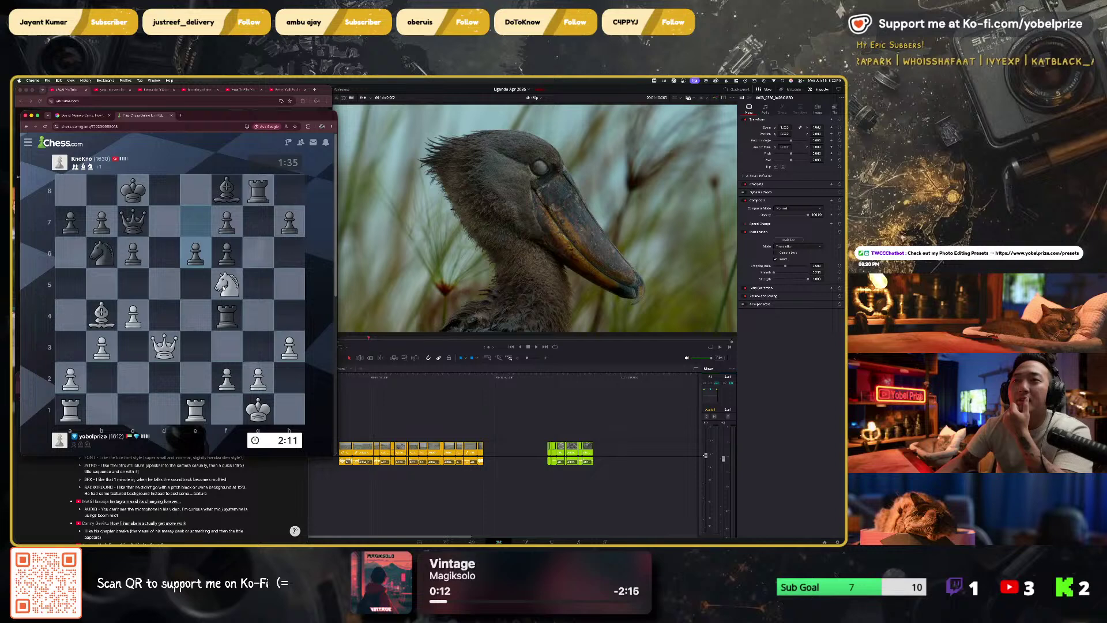
left_click_drag(226, 284, 164, 252)
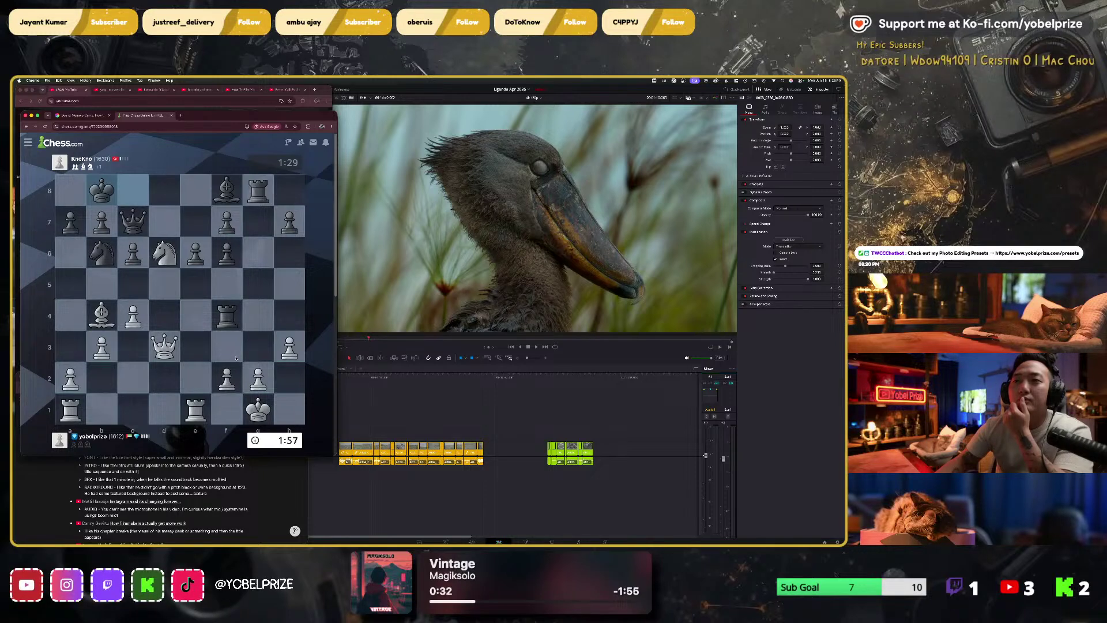
Step: Advance the g-pawn to g3, mark the d6 knight's capture on c7 with an arrow, and clear the arrow
left_click_drag(258, 377, 259, 350)
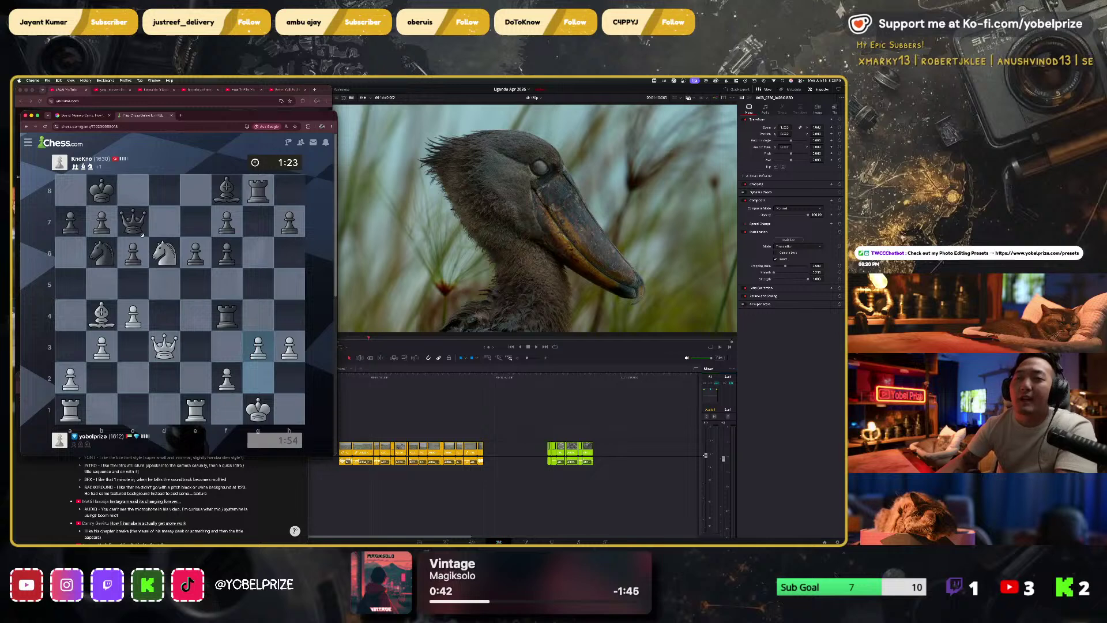
left_click_drag(151, 241, 133, 223)
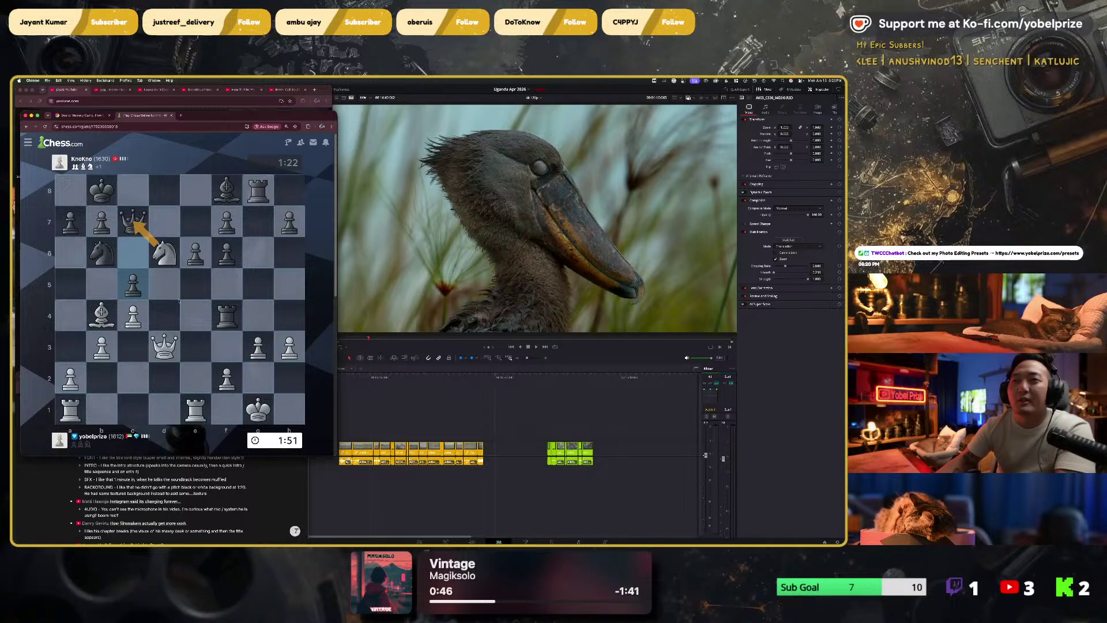
left_click(158, 275)
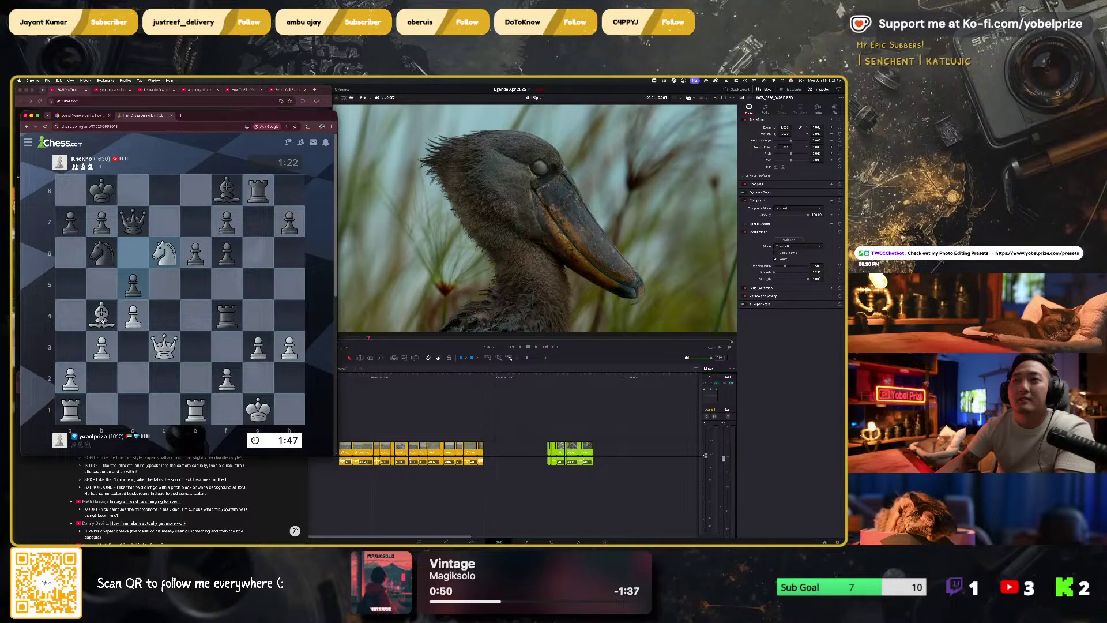
Step: Retreat the b4 bishop to d2, capture the f4 rook with it, and take the h7 pawn with the queen
left_click_drag(102, 313, 166, 375)
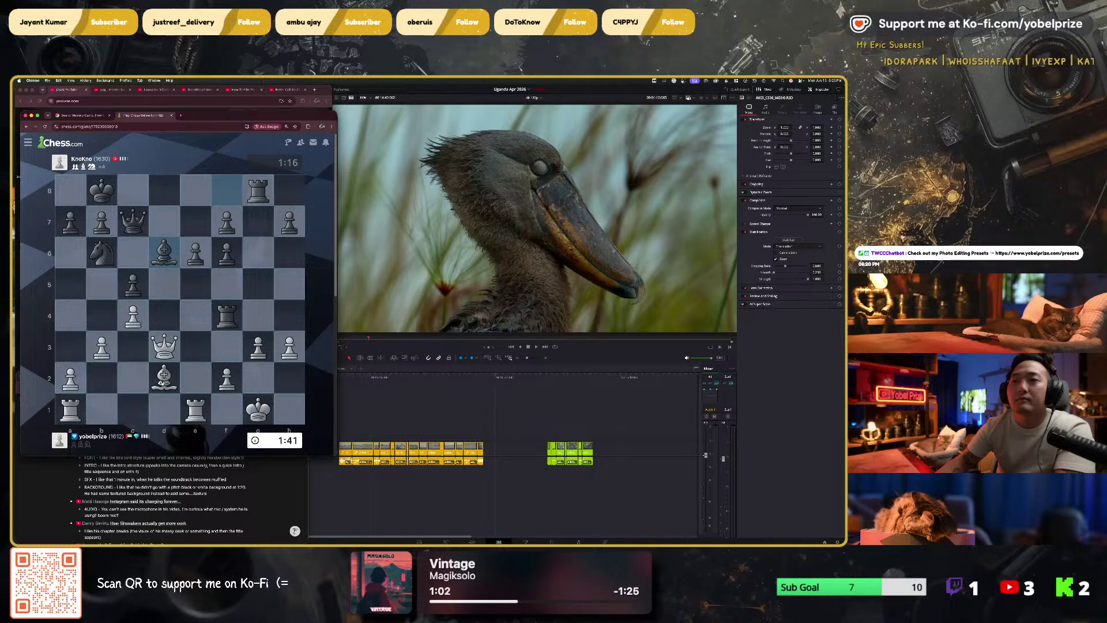
left_click_drag(163, 375, 226, 313)
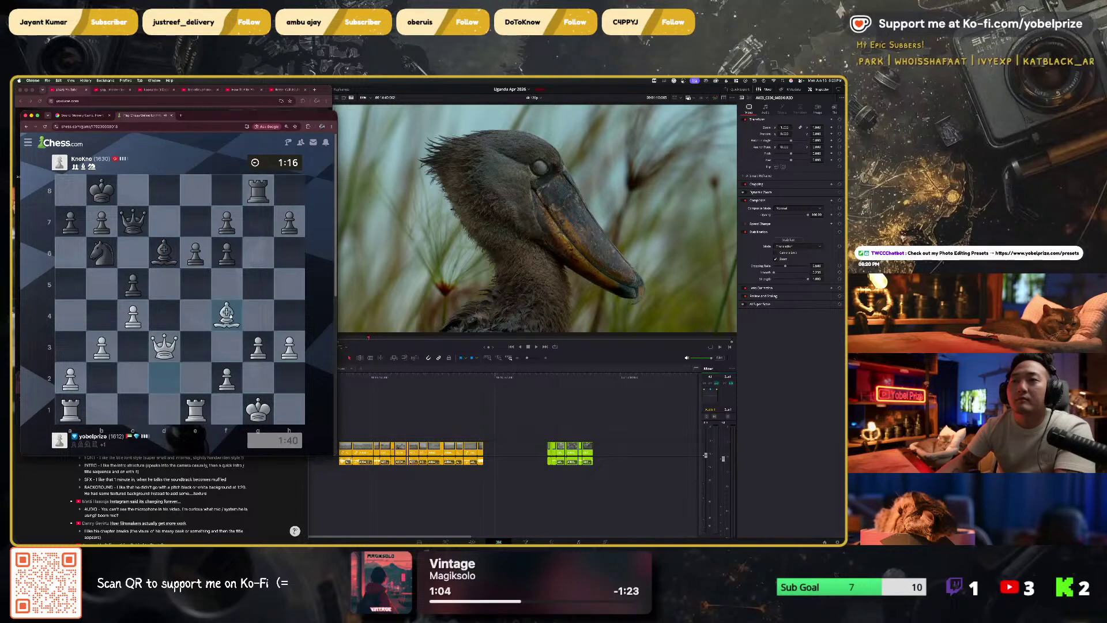
left_click_drag(164, 344, 279, 220)
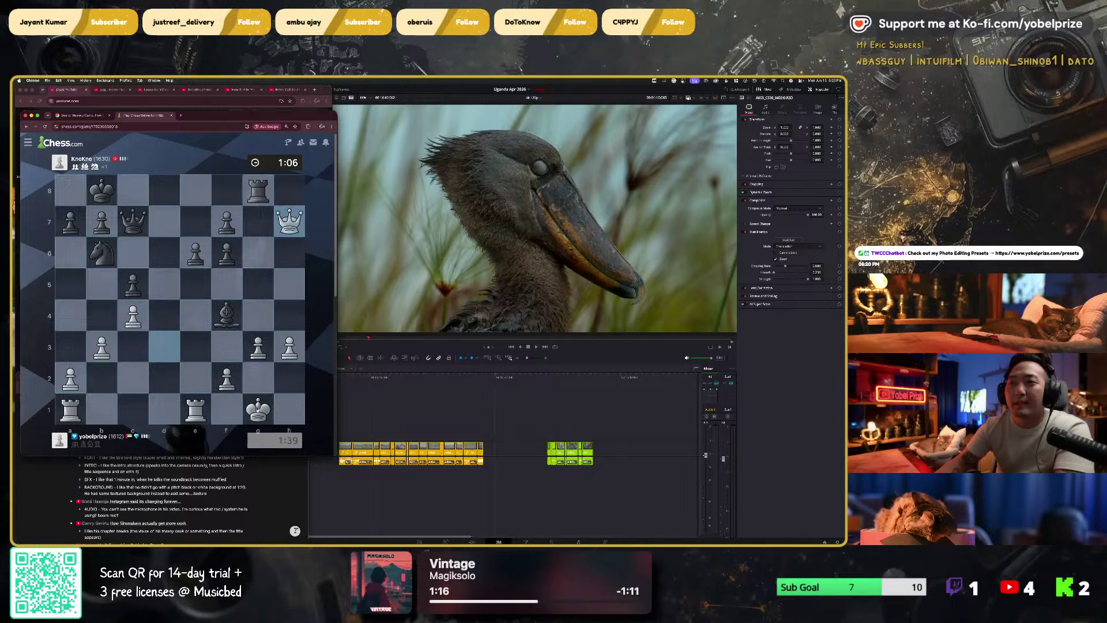
Step: Move the king to f1 and the queen to h8, and capture the g3 bishop with the f-pawn
left_click_drag(257, 408, 225, 408)
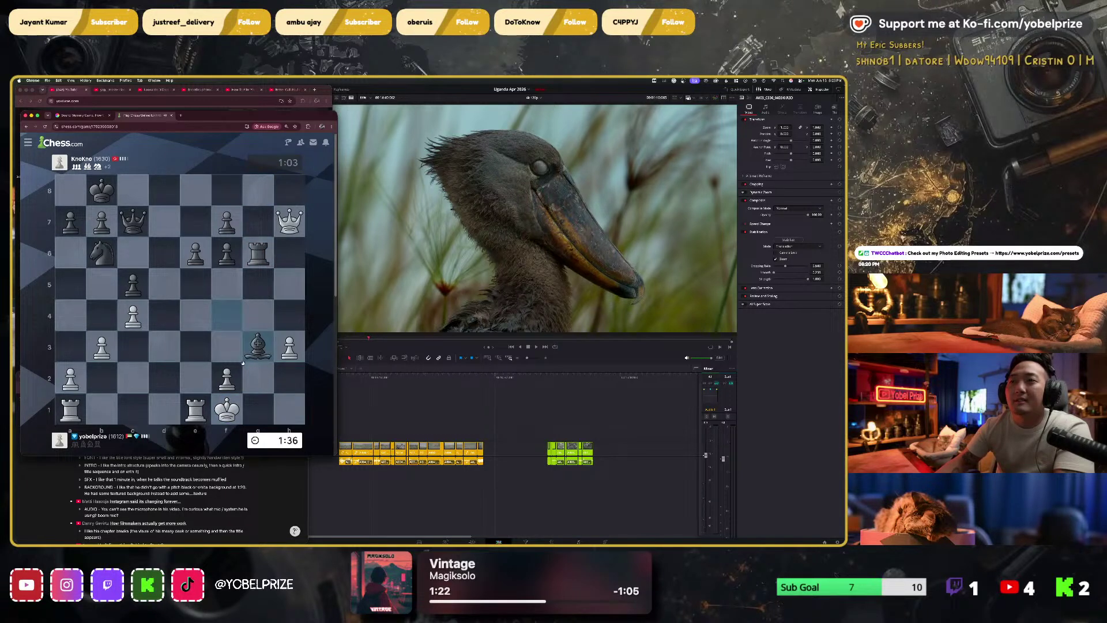
left_click_drag(227, 378, 257, 346)
left_click_drag(289, 221, 288, 194)
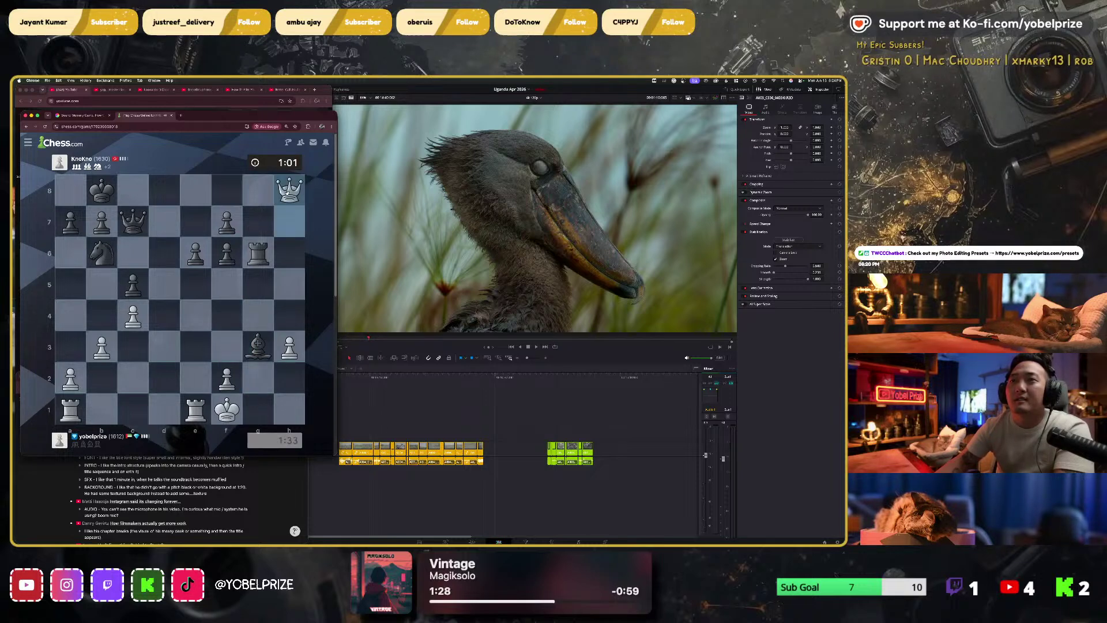
left_click(226, 379)
left_click(258, 347)
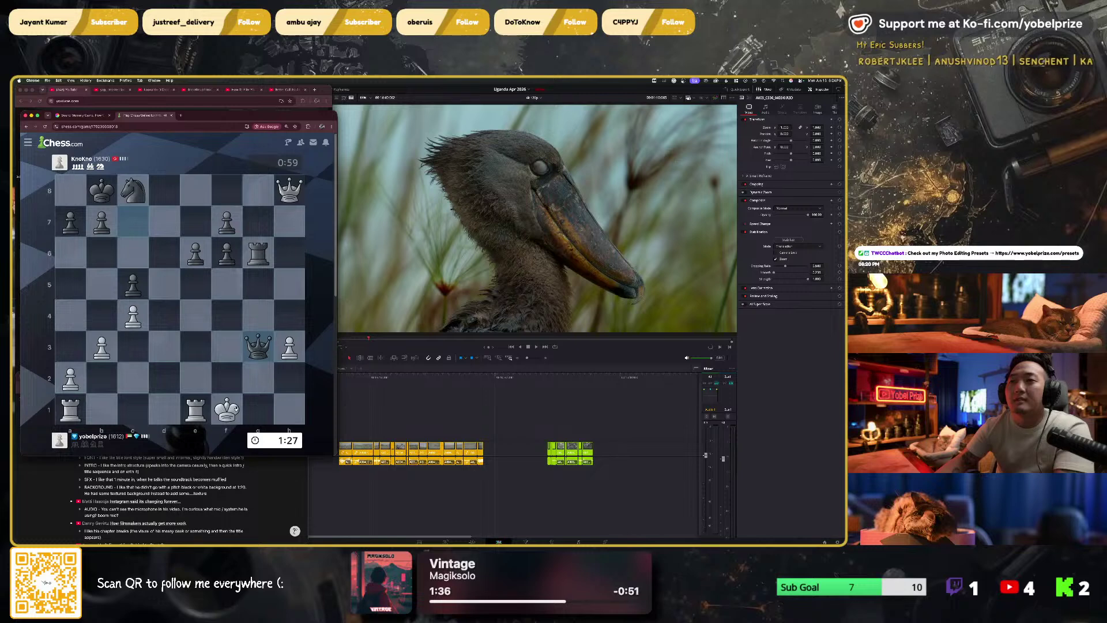
Step: Walk the king from f1 through e2, d1, e2 and f3 to g3 to escape the checks
left_click(221, 408)
left_click(195, 376)
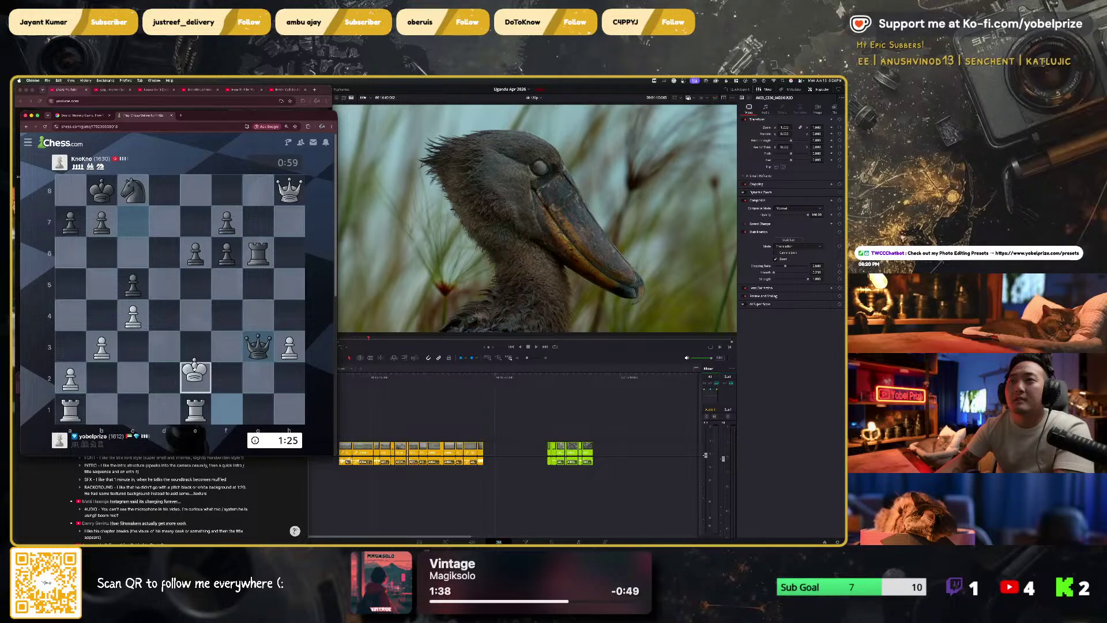
left_click(195, 372)
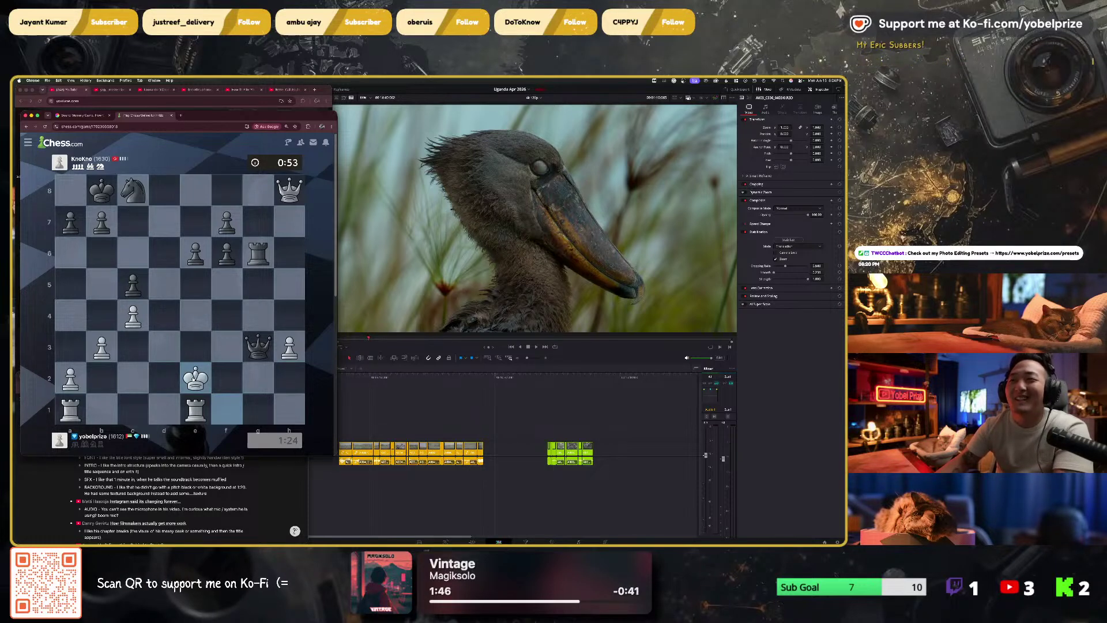
left_click_drag(195, 378, 164, 410)
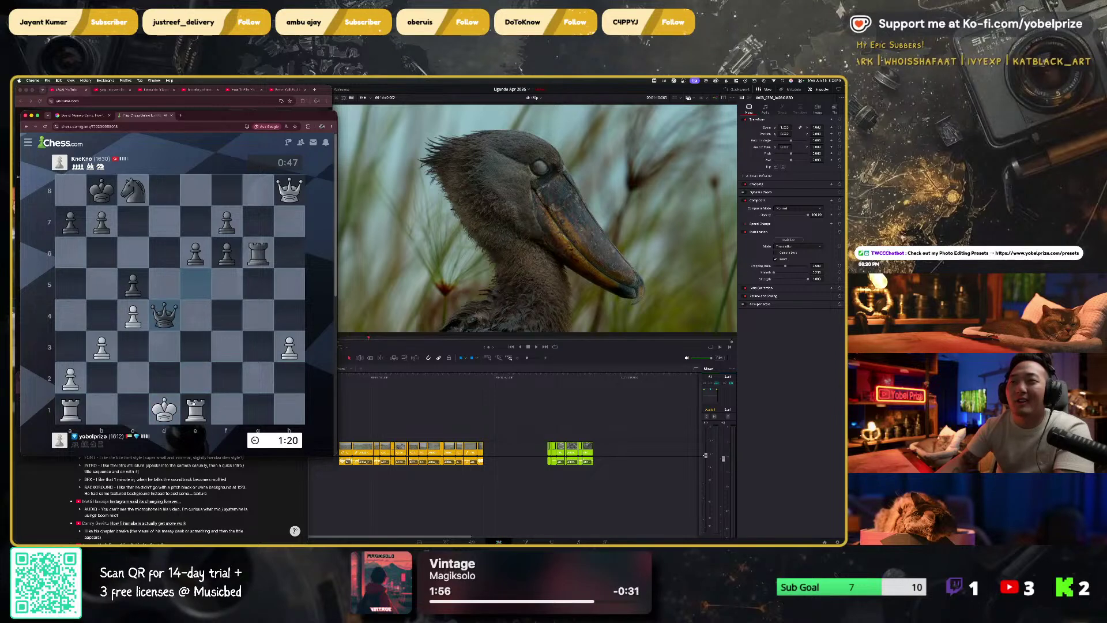
left_click_drag(165, 410, 199, 378)
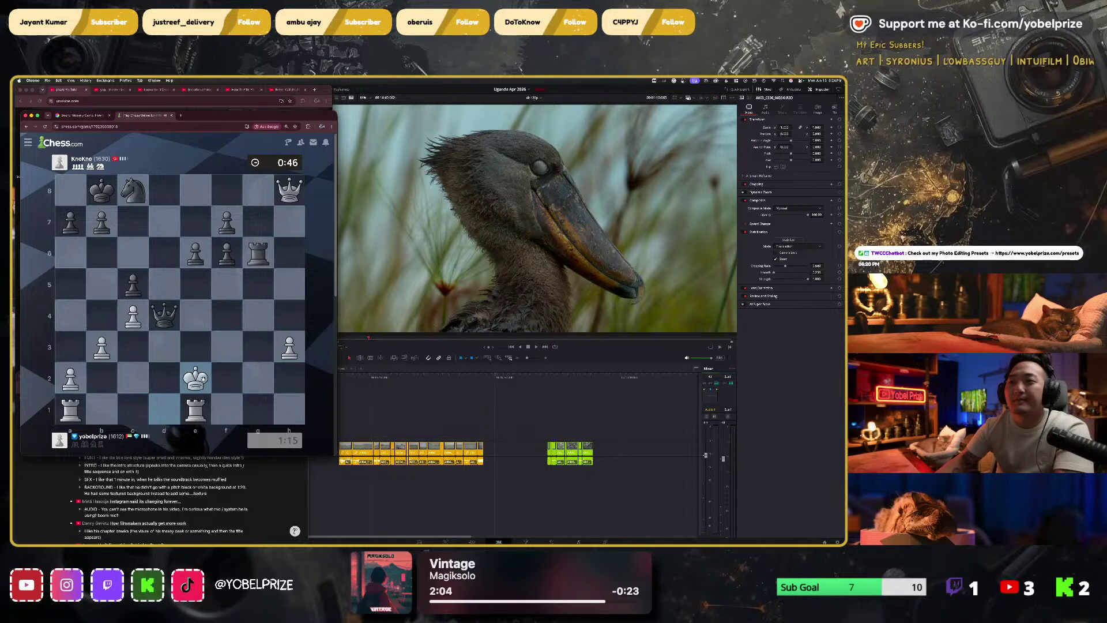
left_click_drag(202, 378, 227, 346)
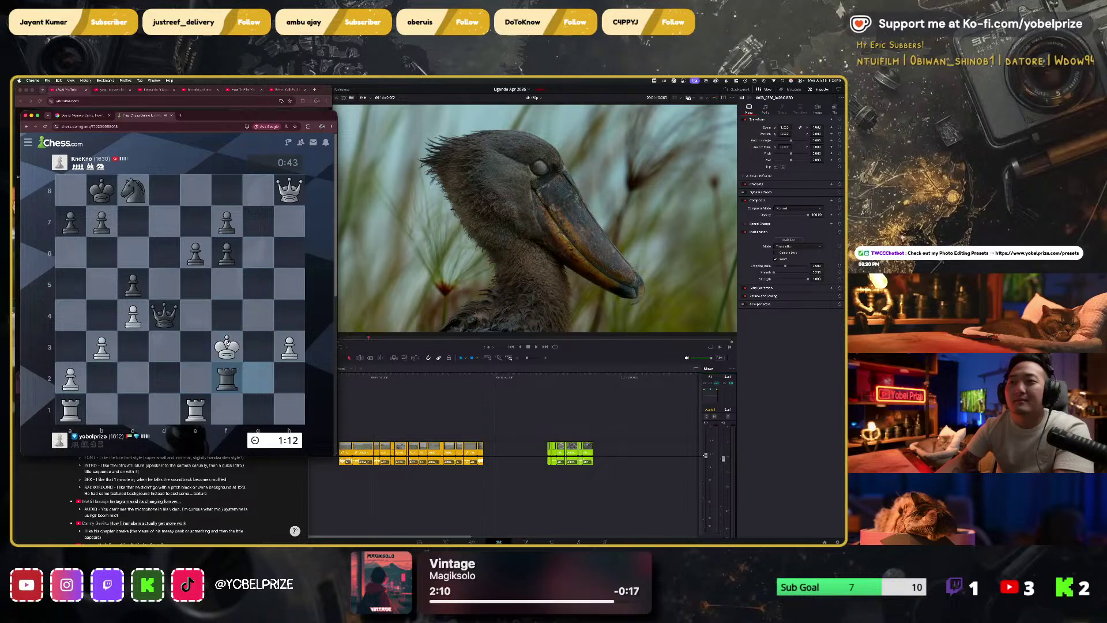
left_click_drag(226, 341, 267, 337)
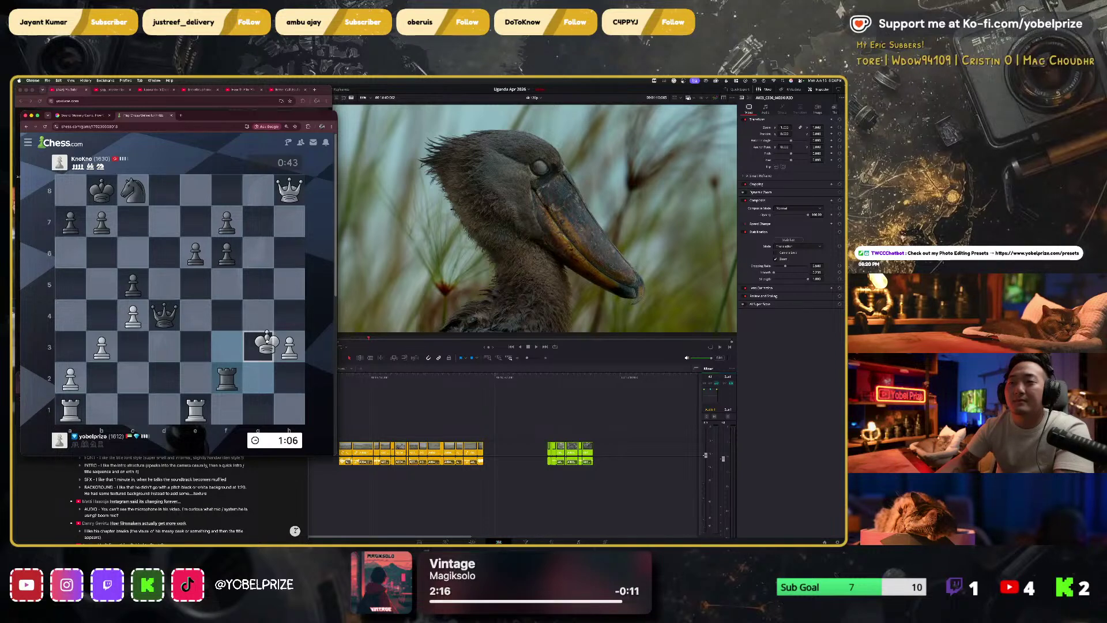
left_click_drag(266, 337, 267, 340)
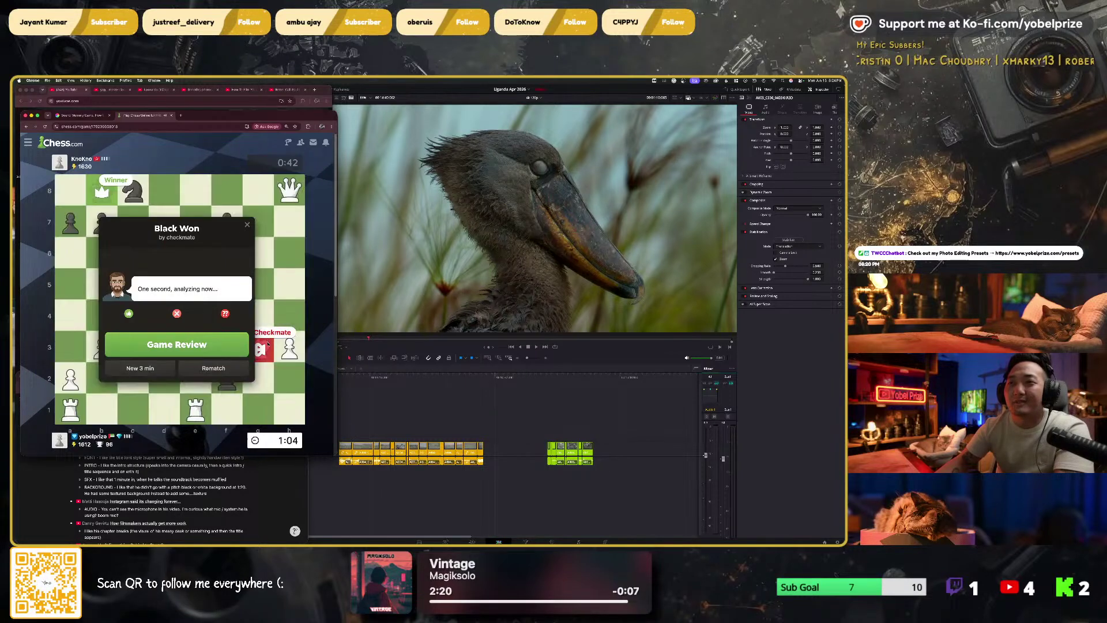
Step: Start a new 3-minute game and open with the pawn to e4 and the knight to c3
left_click(149, 368)
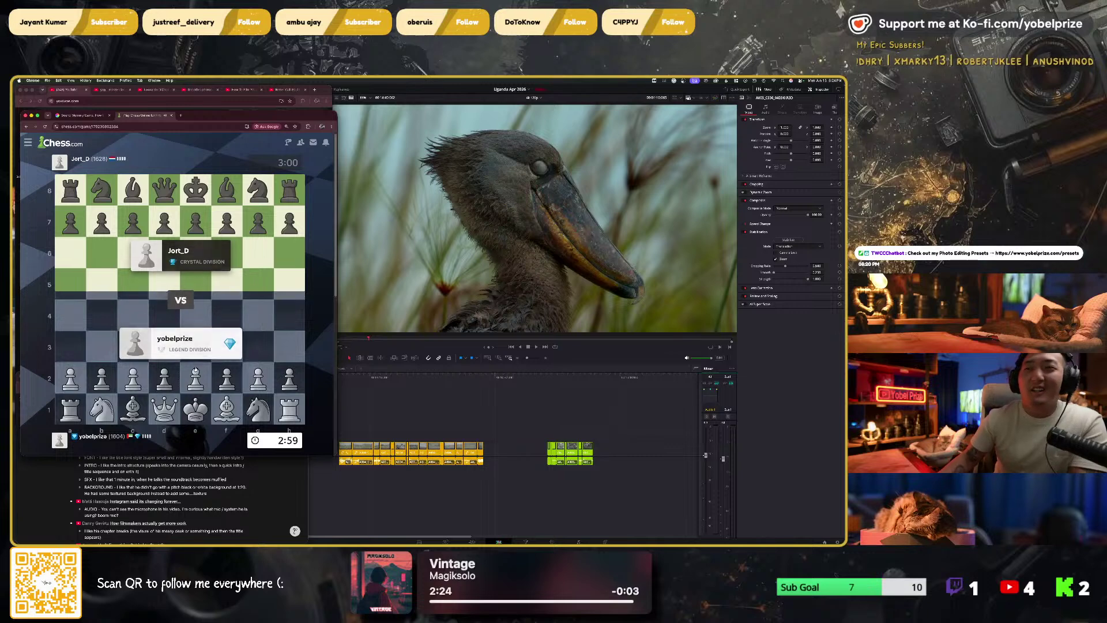
left_click_drag(196, 379, 185, 311)
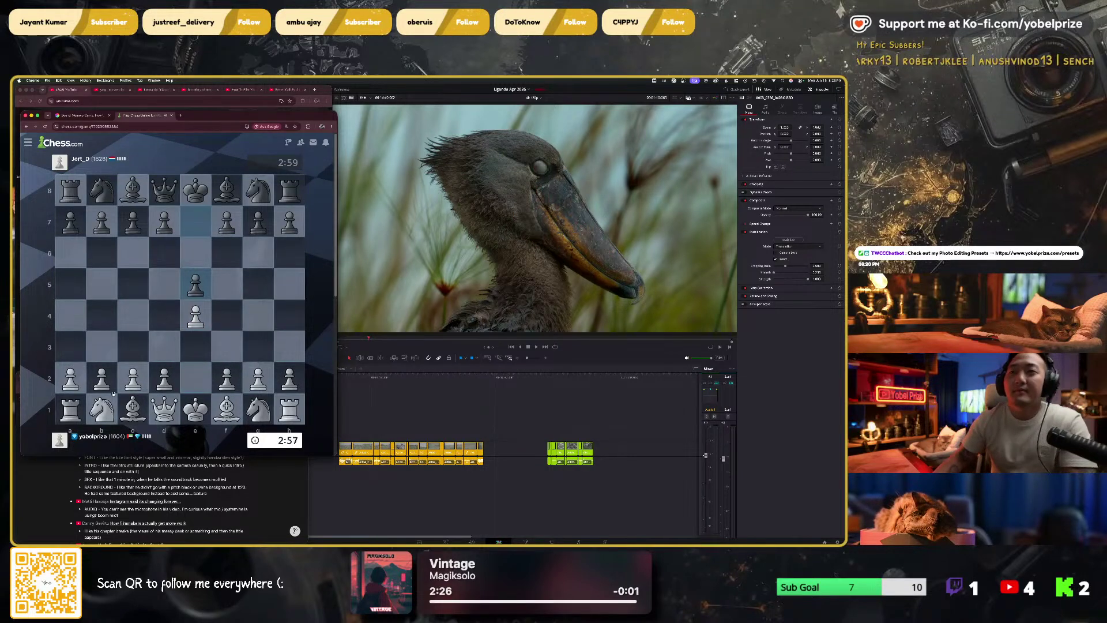
left_click_drag(101, 408, 128, 345)
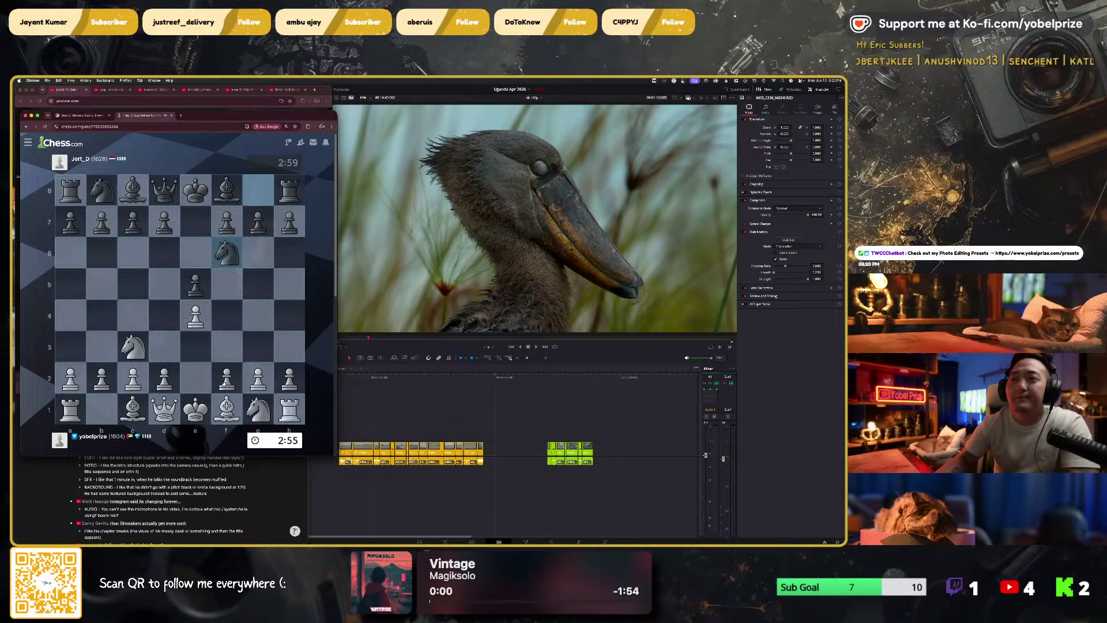
Step: Capture the e5 pawn with the f-pawn, advance pawns to d4 and e5, and develop the knight to f3 and bishop to f4
left_click_drag(227, 378, 195, 284)
left_click_drag(164, 378, 206, 284)
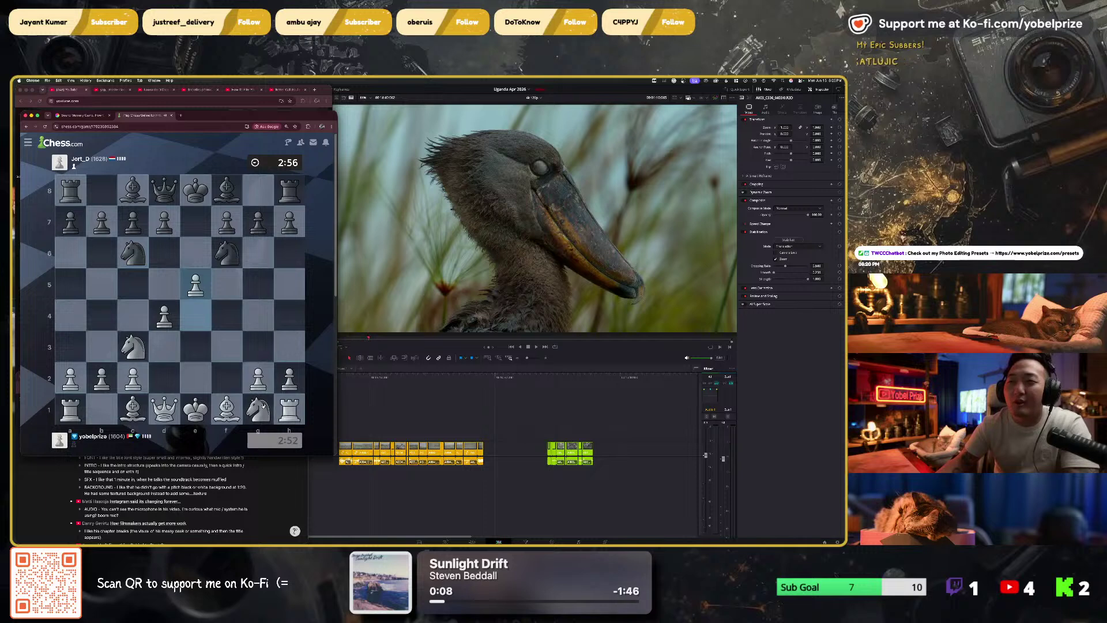
left_click_drag(251, 400, 226, 346)
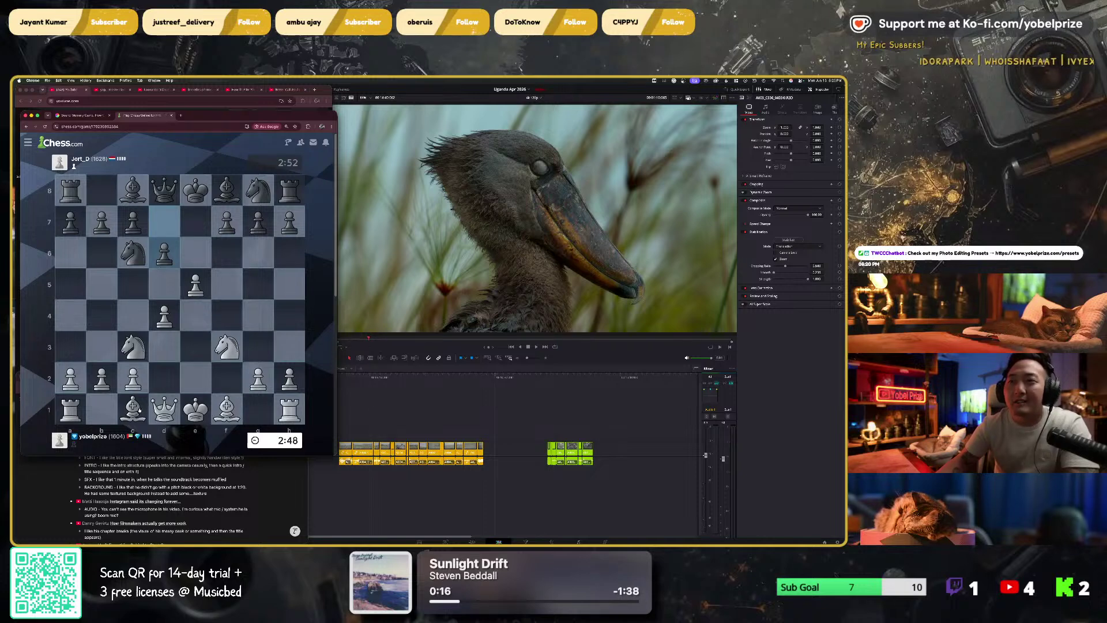
left_click_drag(139, 409, 226, 303)
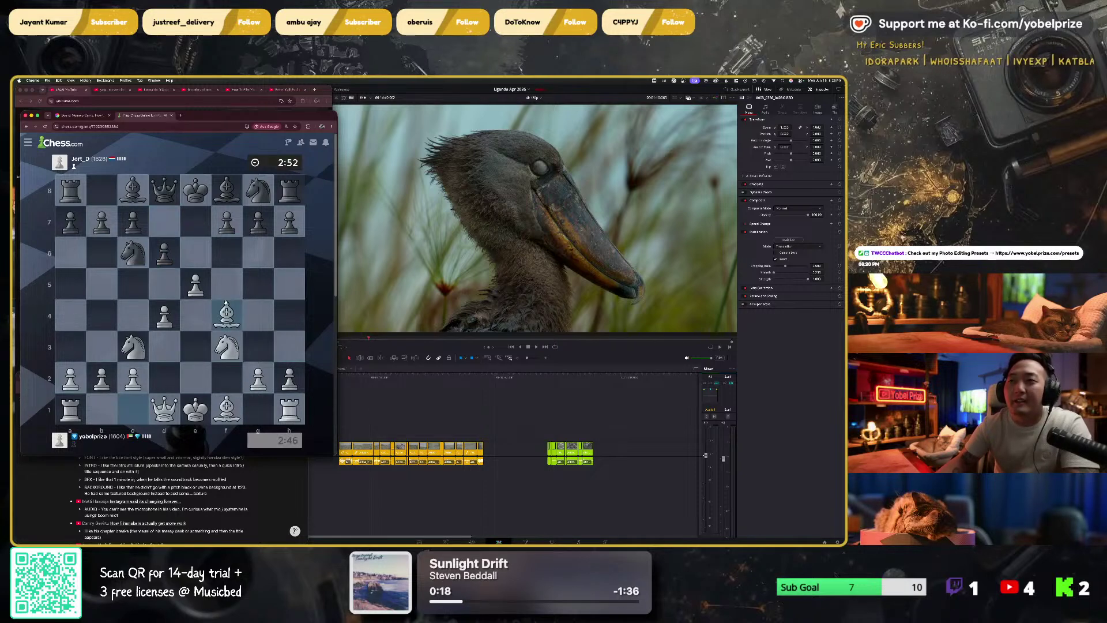
Step: Capture on e5 with the d4 pawn and recapture the queen on d1 with the a1 rook
left_click(165, 316)
left_click(196, 288)
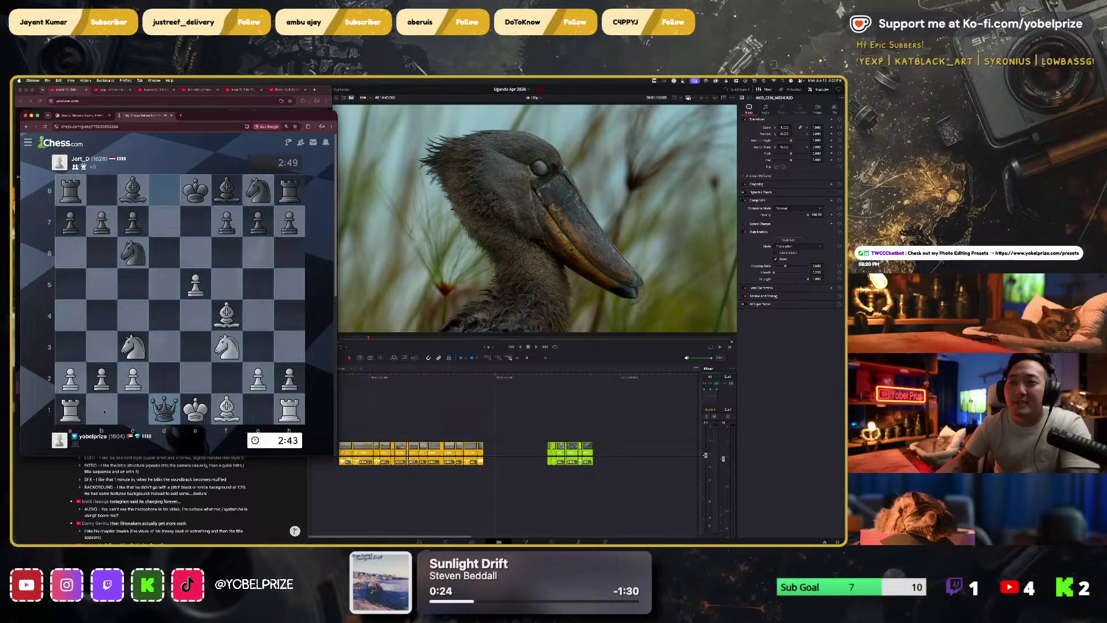
left_click_drag(70, 410, 165, 408)
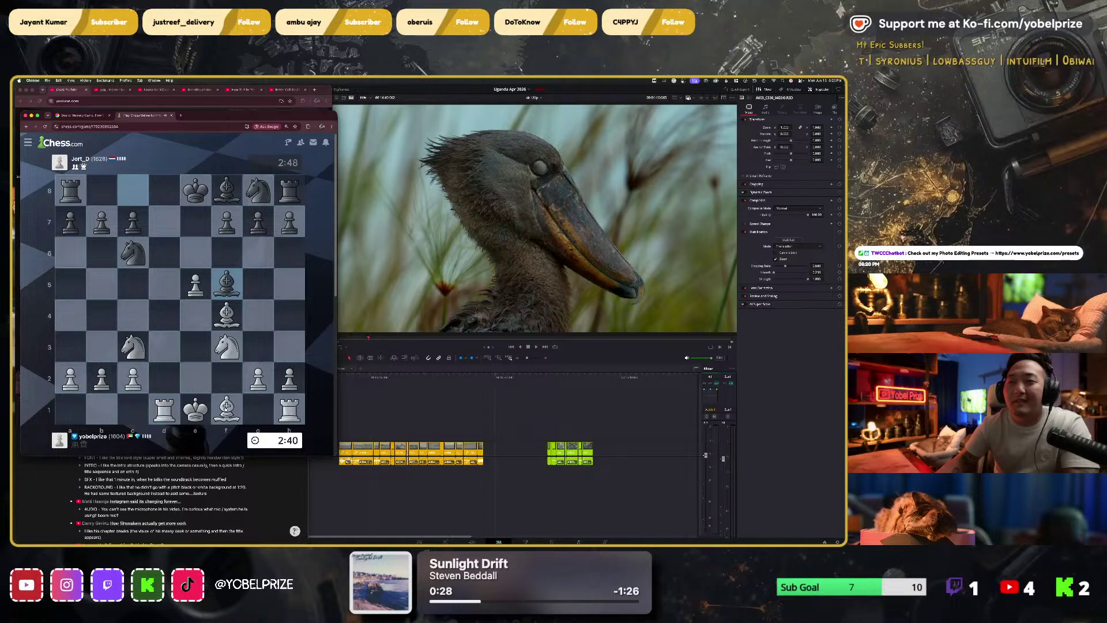
Step: Move the d1 rook to d2 and the f1 bishop to b5
left_click_drag(226, 408, 100, 282)
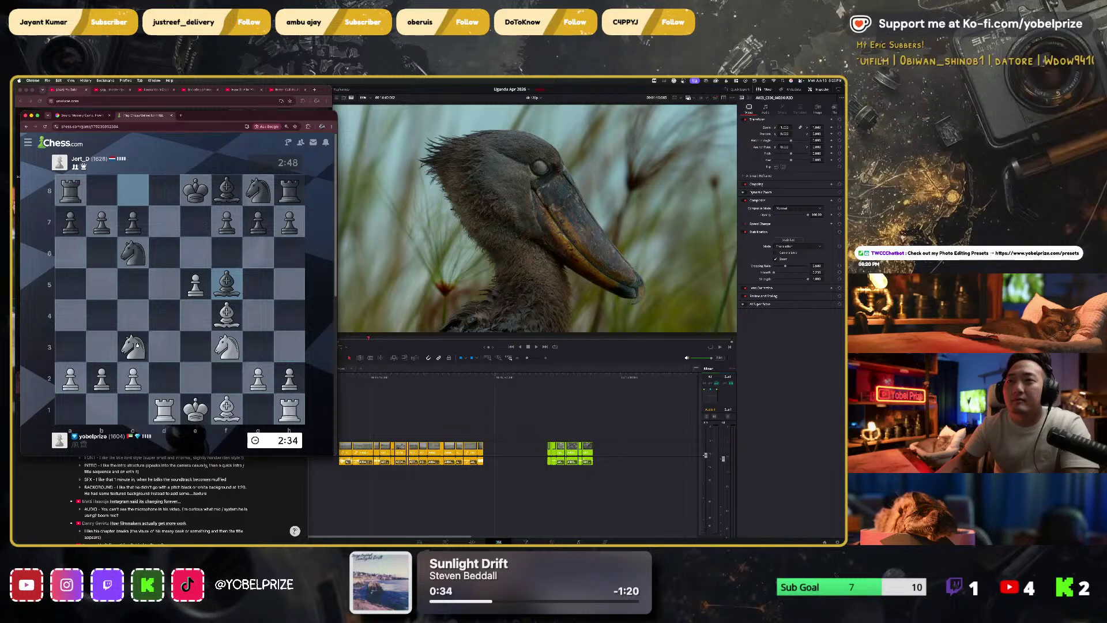
left_click_drag(164, 408, 162, 378)
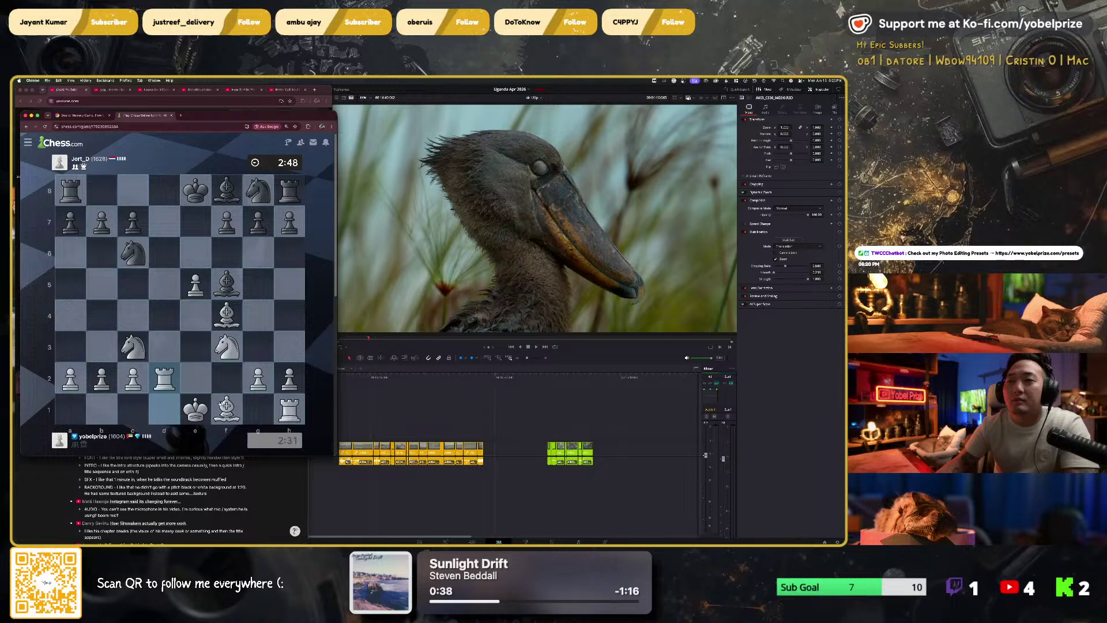
left_click_drag(227, 409, 99, 283)
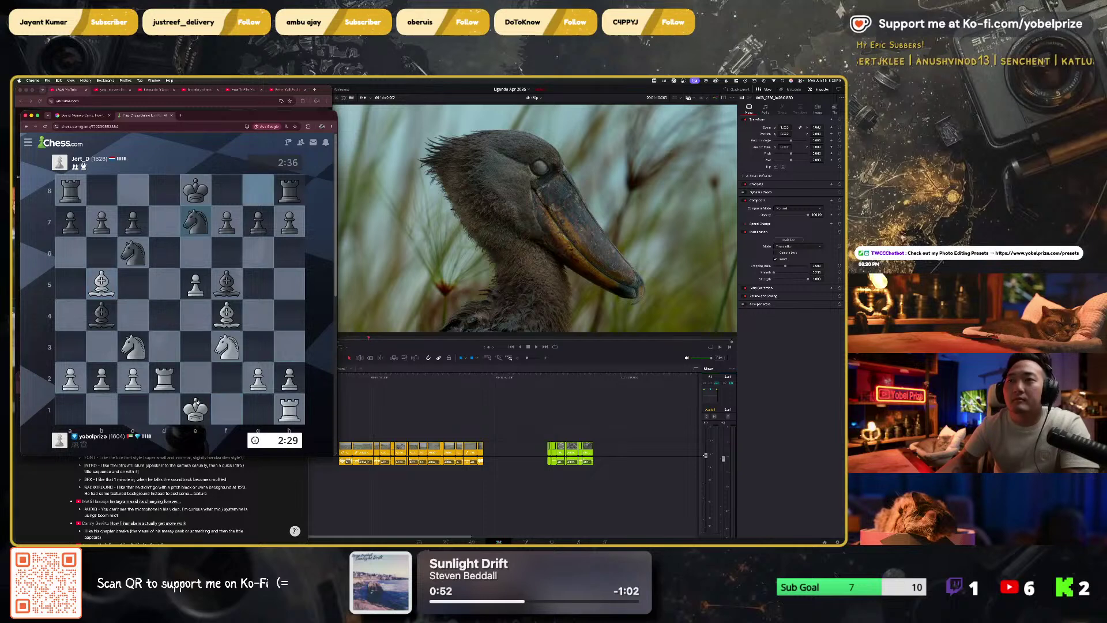
left_click(196, 403)
left_click(196, 402)
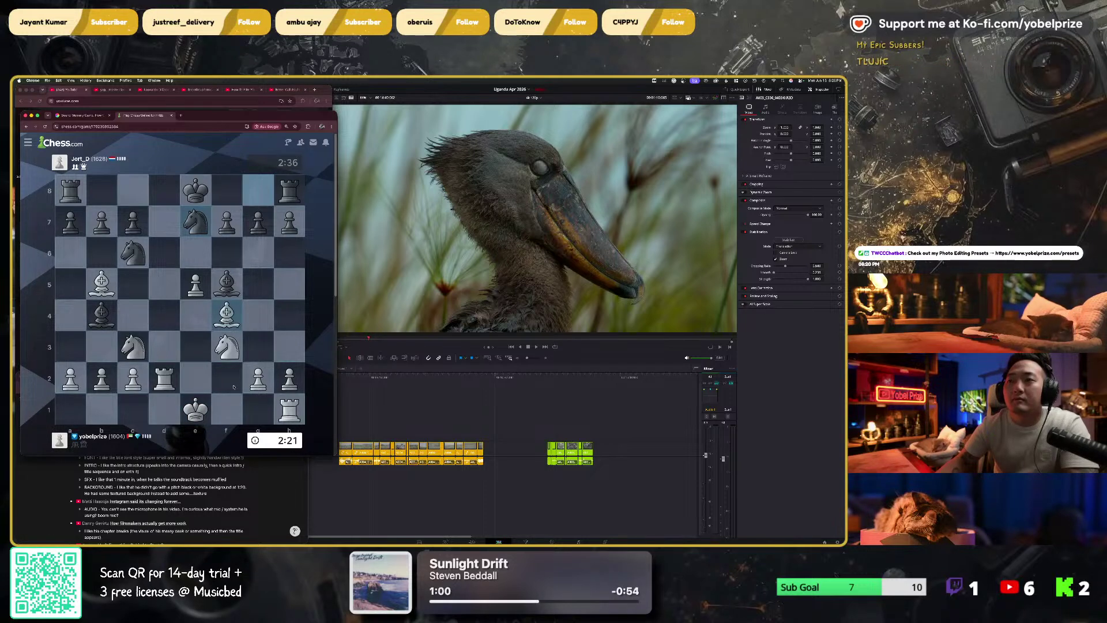
Step: Move the f4 bishop to g5, retreat the b5 bishop to a4, and capture the e7 knight with the g5 bishop
left_click_drag(226, 314, 252, 286)
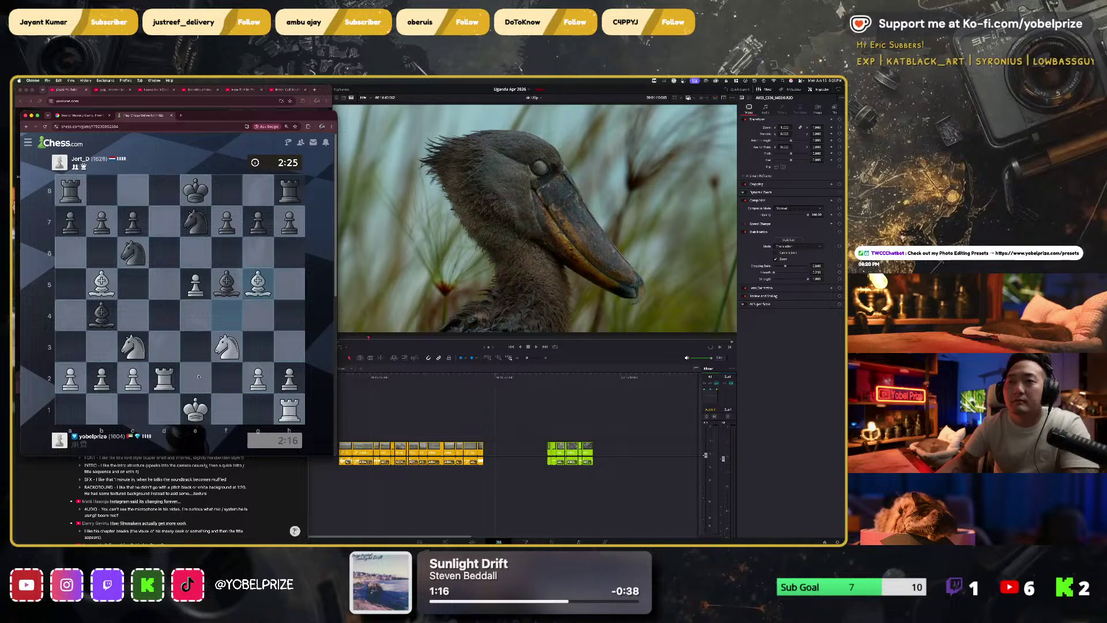
right_click(155, 314)
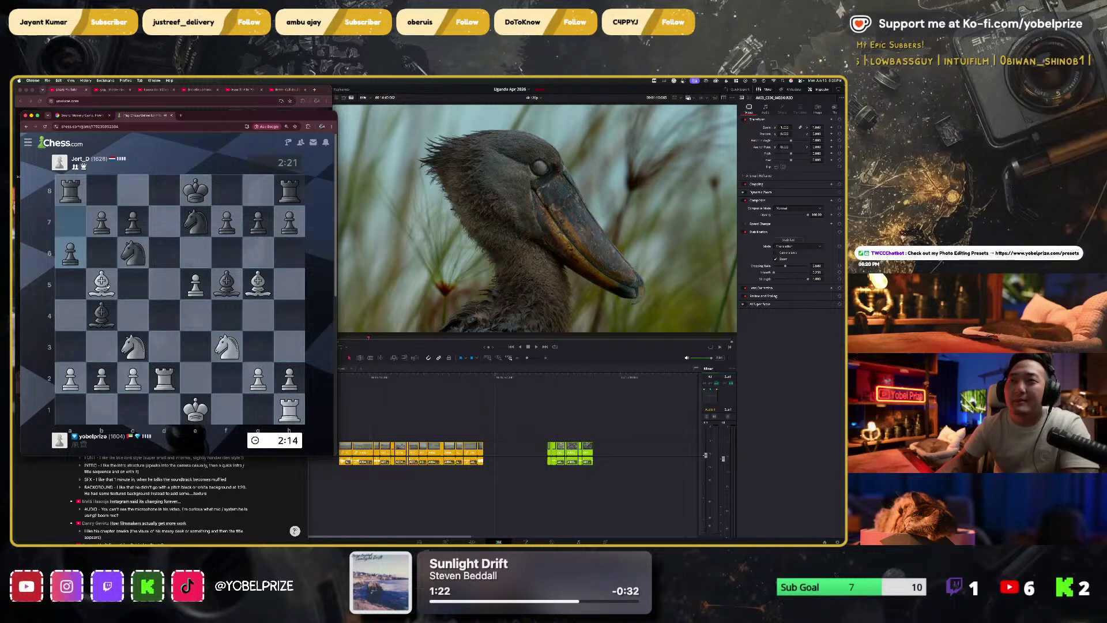
left_click_drag(109, 285, 77, 304)
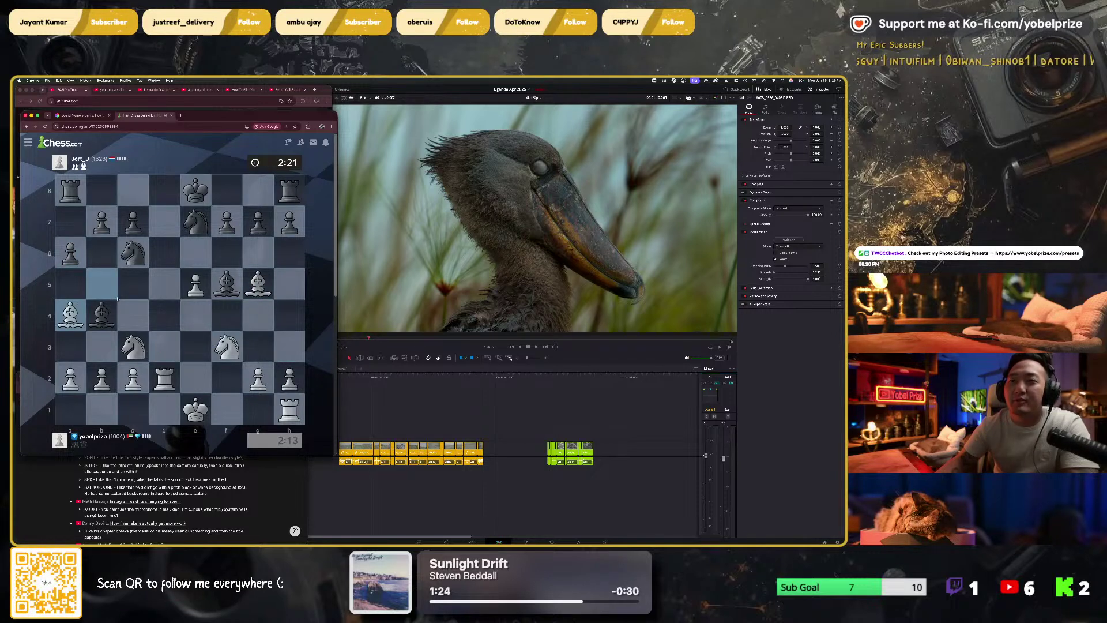
left_click_drag(259, 281, 196, 220)
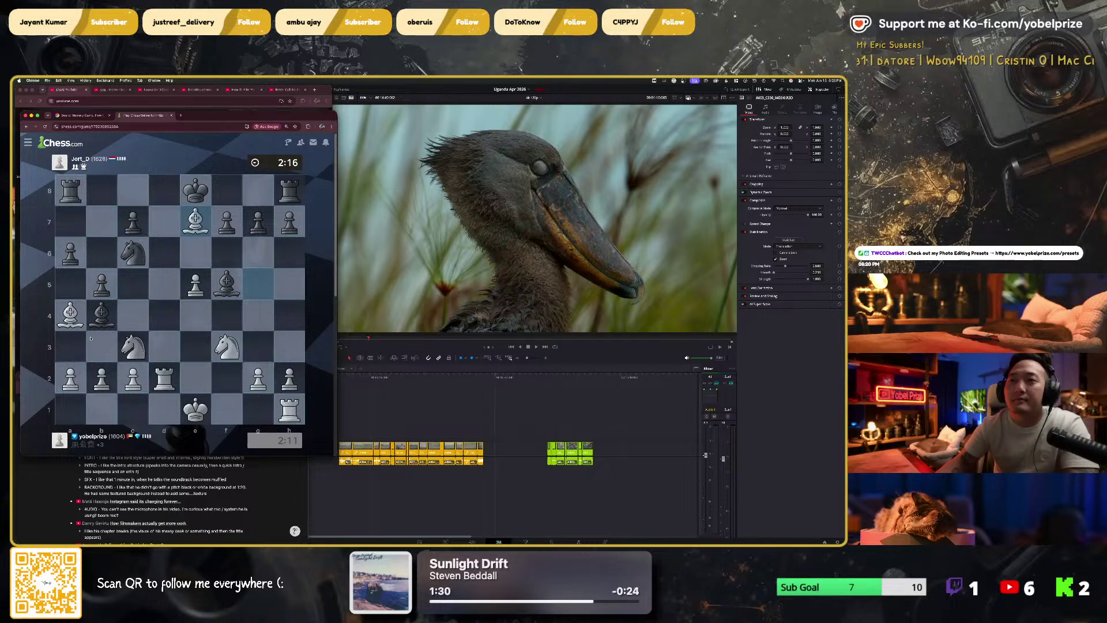
Step: Mark Black's recaptures on e7 with arrows, retreat the a4 bishop to b3, and castle kingside
left_click_drag(101, 311, 196, 222)
left_click_drag(133, 252, 196, 222)
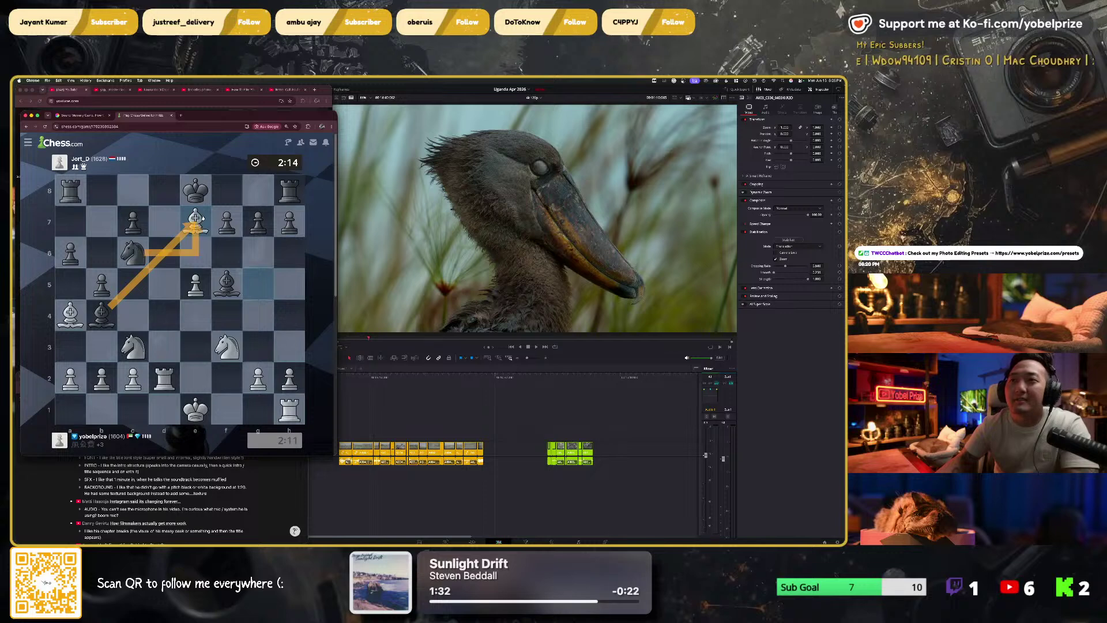
left_click_drag(70, 313, 102, 345)
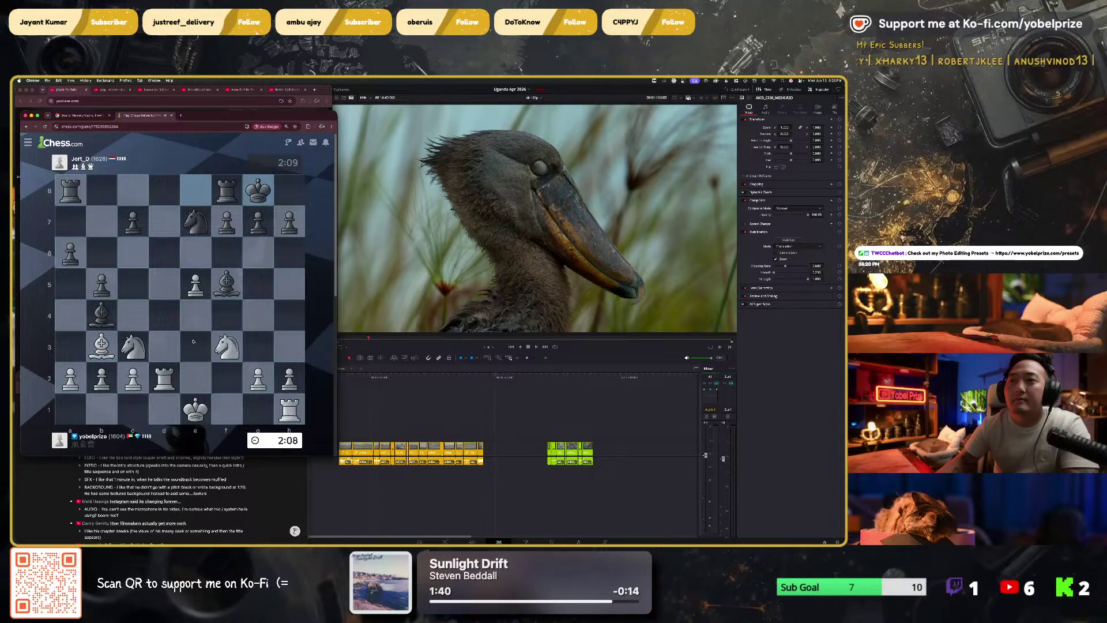
left_click_drag(197, 408, 254, 403)
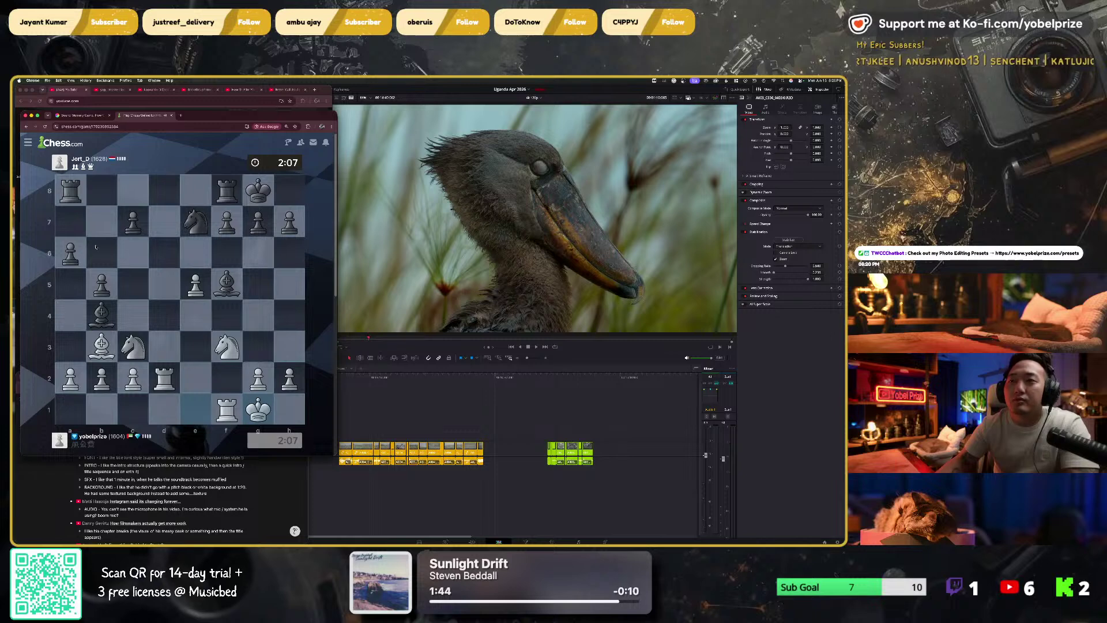
Step: Mark the b4 bishop's path to c5 with an arrow, move the f1 rook to d1, and recapture on d2 with it
left_click_drag(110, 310, 130, 287)
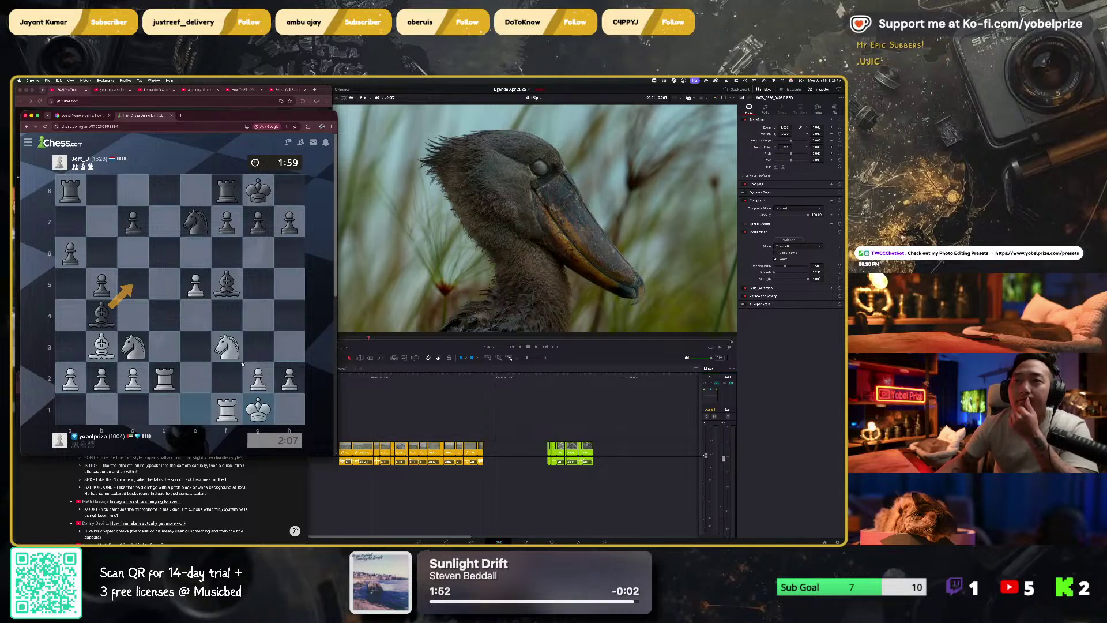
left_click_drag(226, 410, 164, 408)
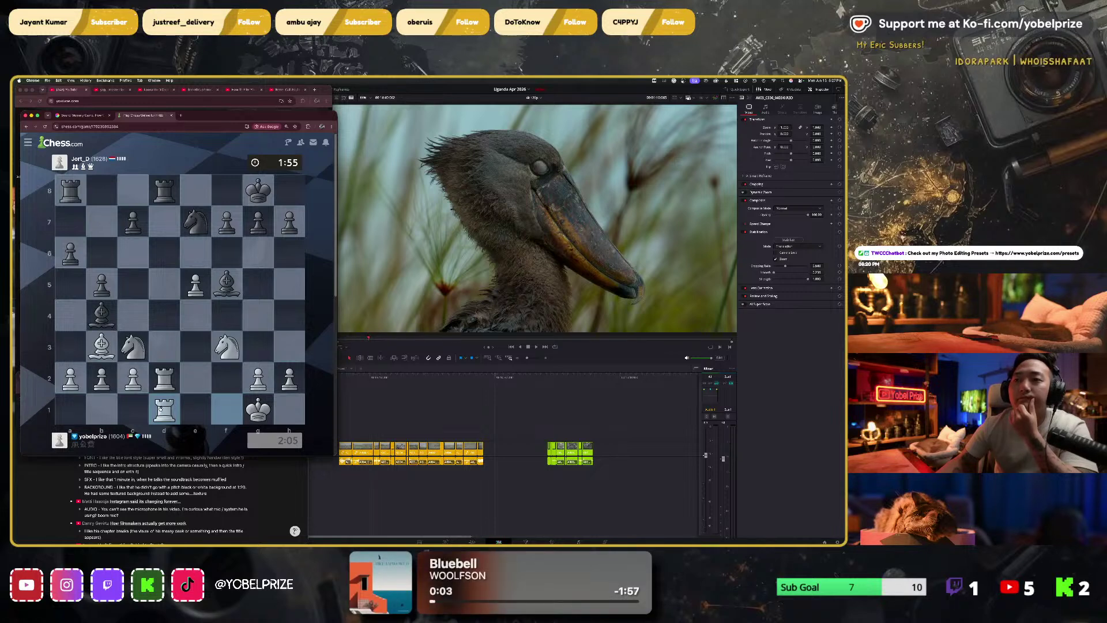
left_click_drag(160, 408, 165, 376)
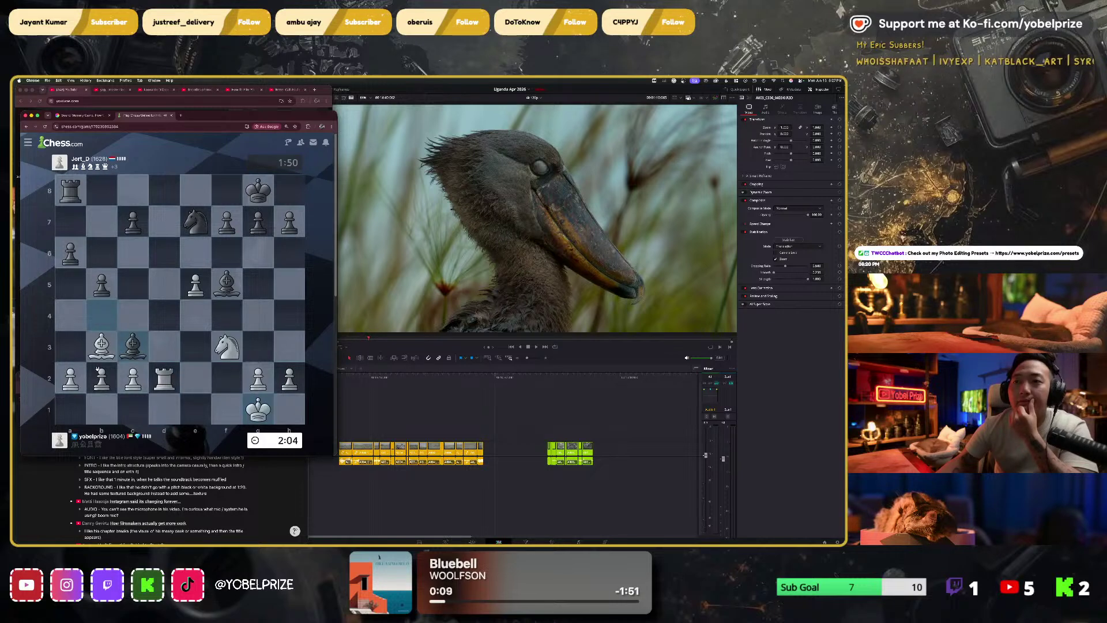
Step: Recapture the bishop on c3 with the b2 pawn and move the b3 bishop to d5
left_click_drag(97, 369, 133, 346)
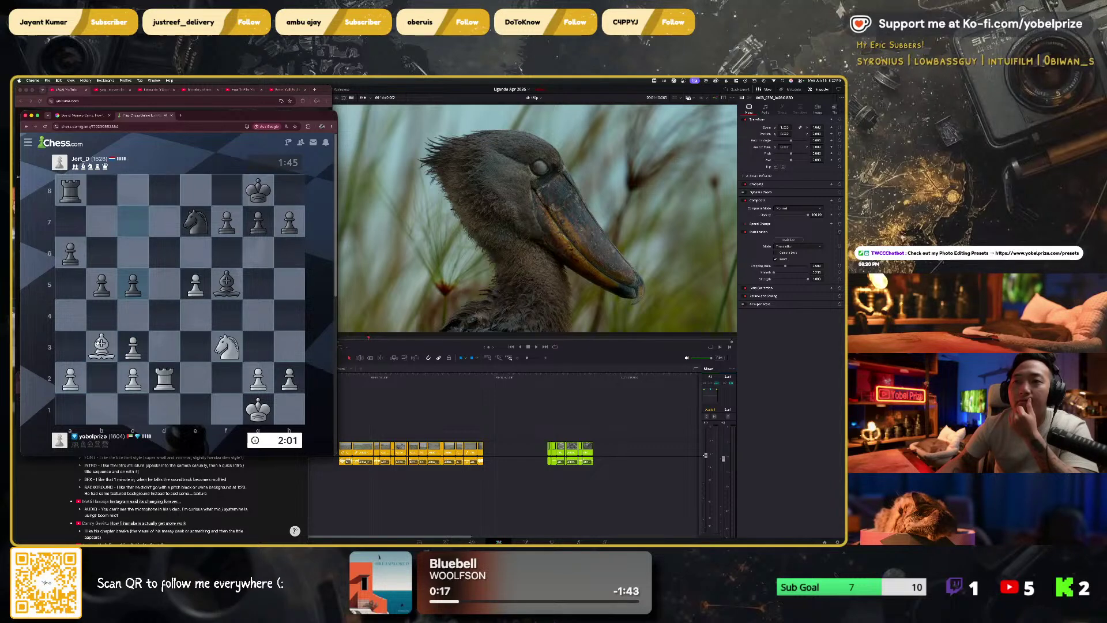
left_click_drag(101, 345, 152, 288)
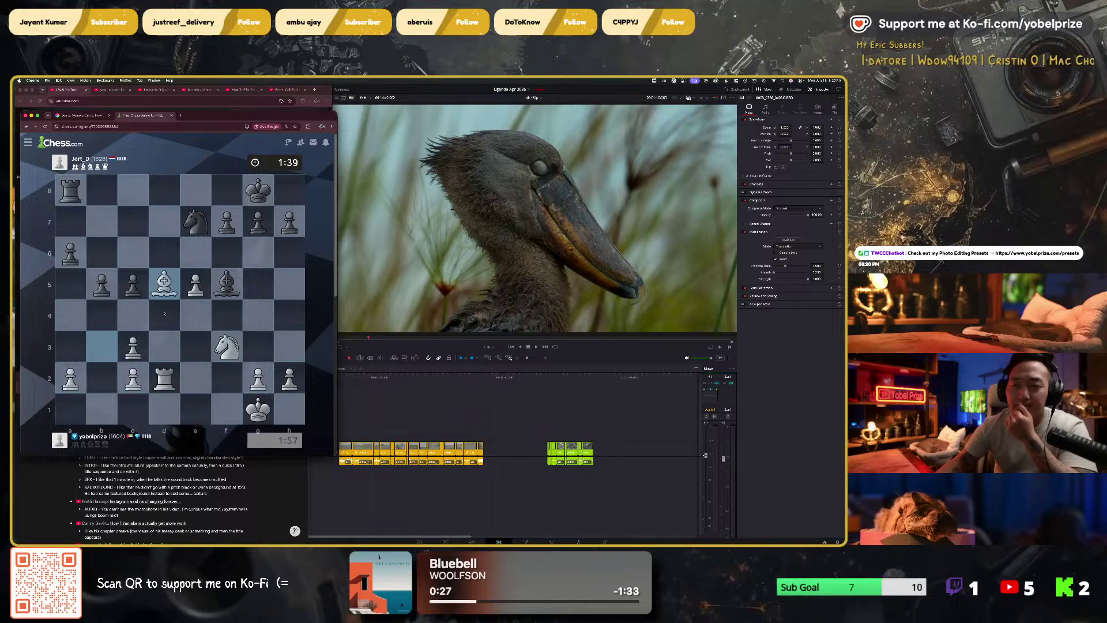
right_click(138, 376)
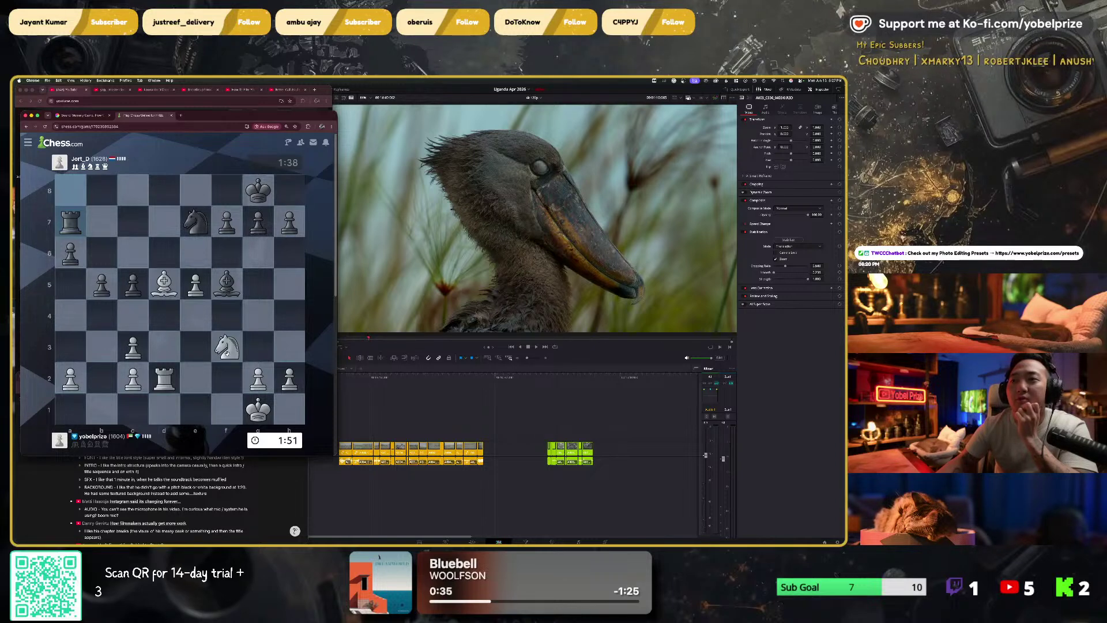
Step: Move the f3 knight to h4, push the h2 pawn to h3, and retreat the d5 bishop to e4
left_click_drag(227, 345, 287, 317)
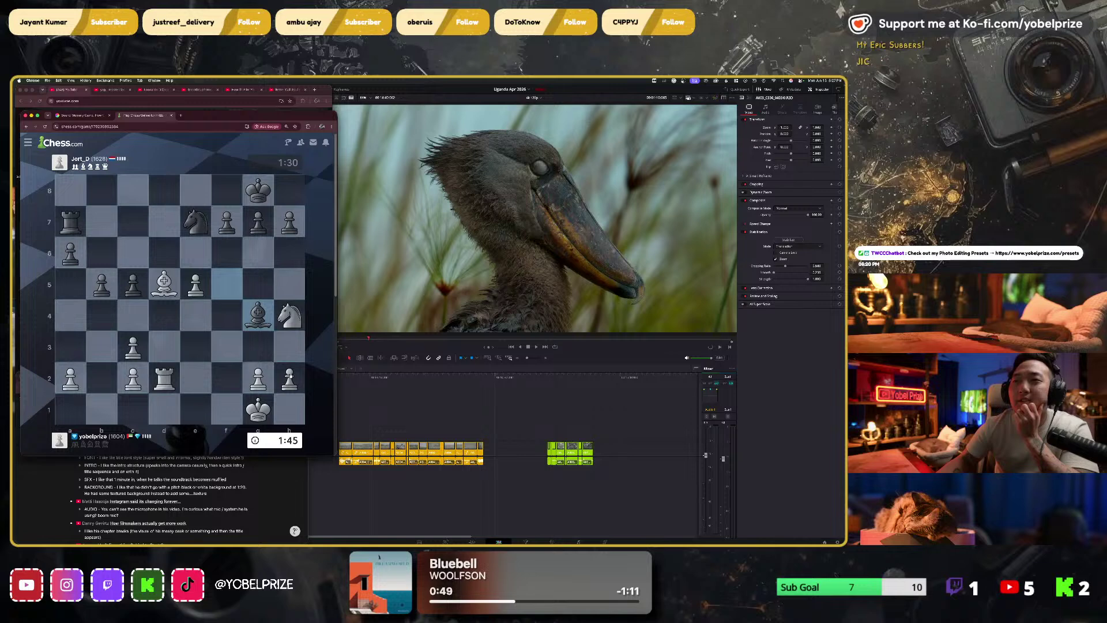
left_click_drag(290, 375, 288, 349)
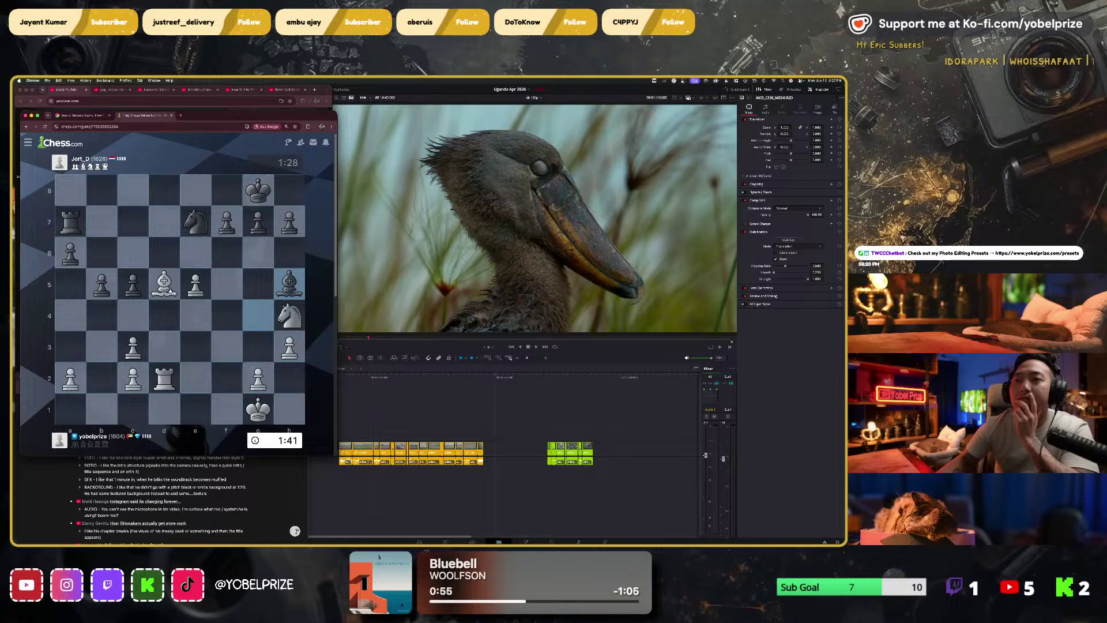
left_click_drag(164, 282, 194, 311)
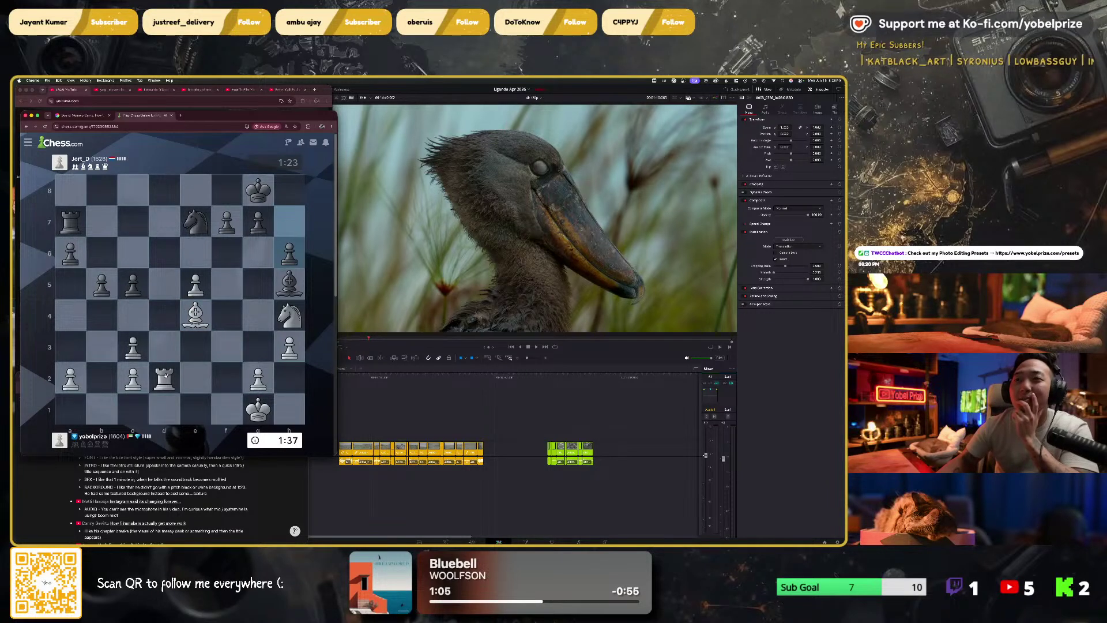
Step: Map out the d8 rook check and the bishop's cover of h7 with arrows, and move the d2 rook to d8
left_click_drag(165, 376, 167, 189)
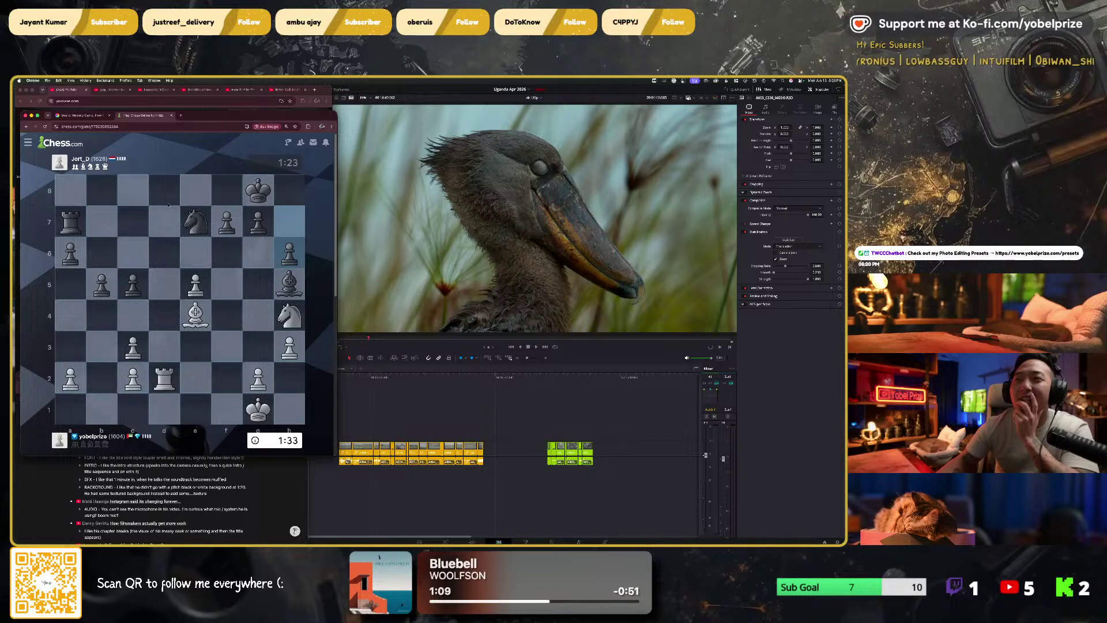
right_click(168, 205)
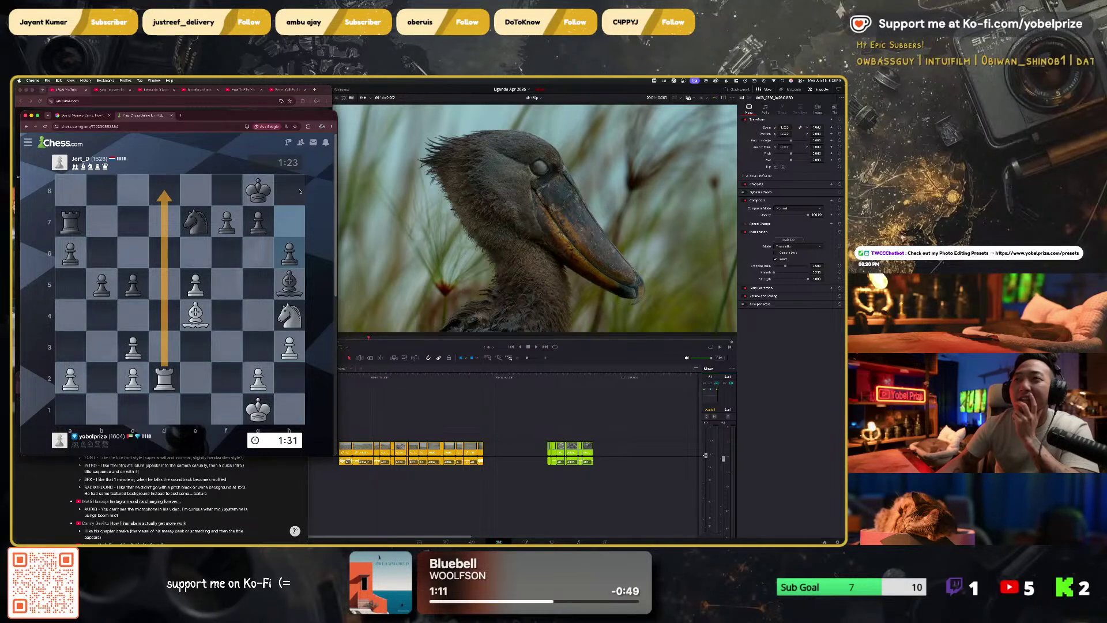
right_click(281, 193)
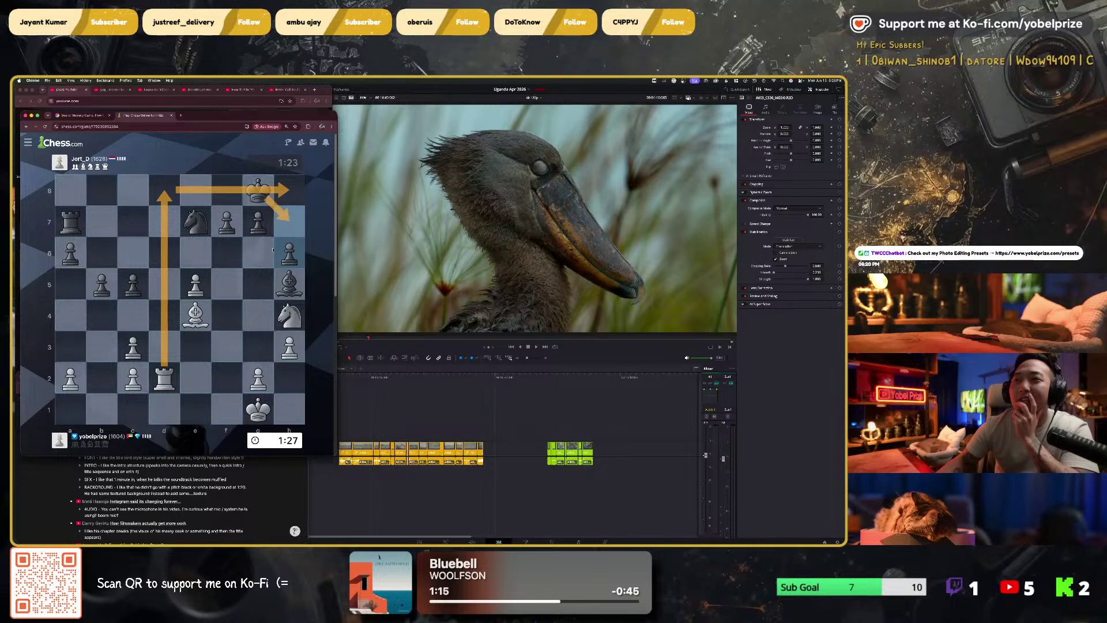
right_click(295, 223)
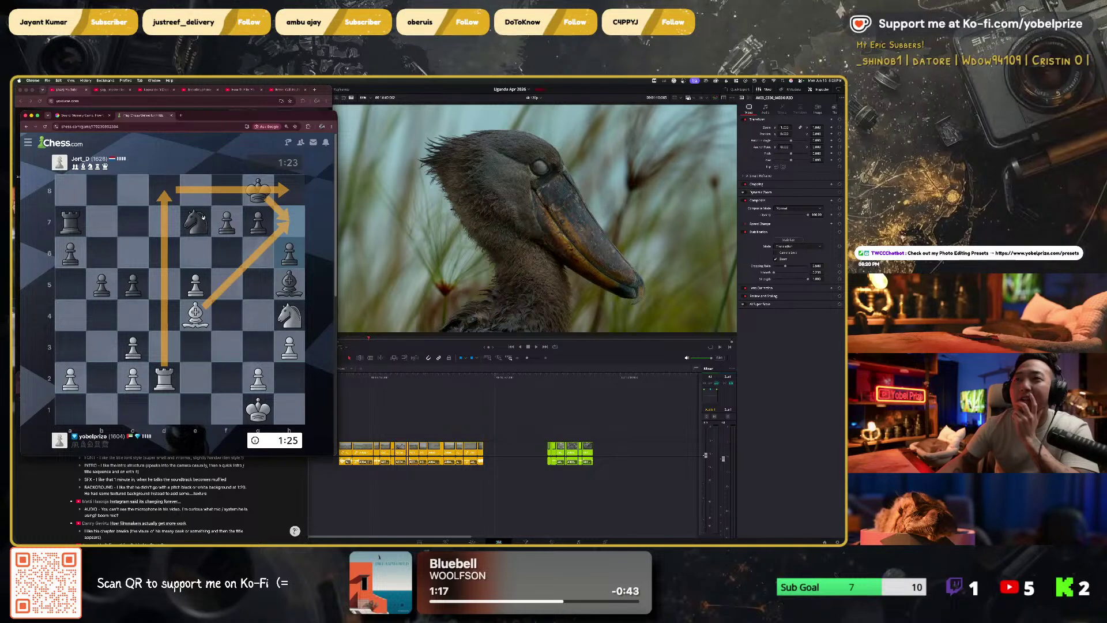
left_click(163, 374)
left_click_drag(164, 378, 166, 192)
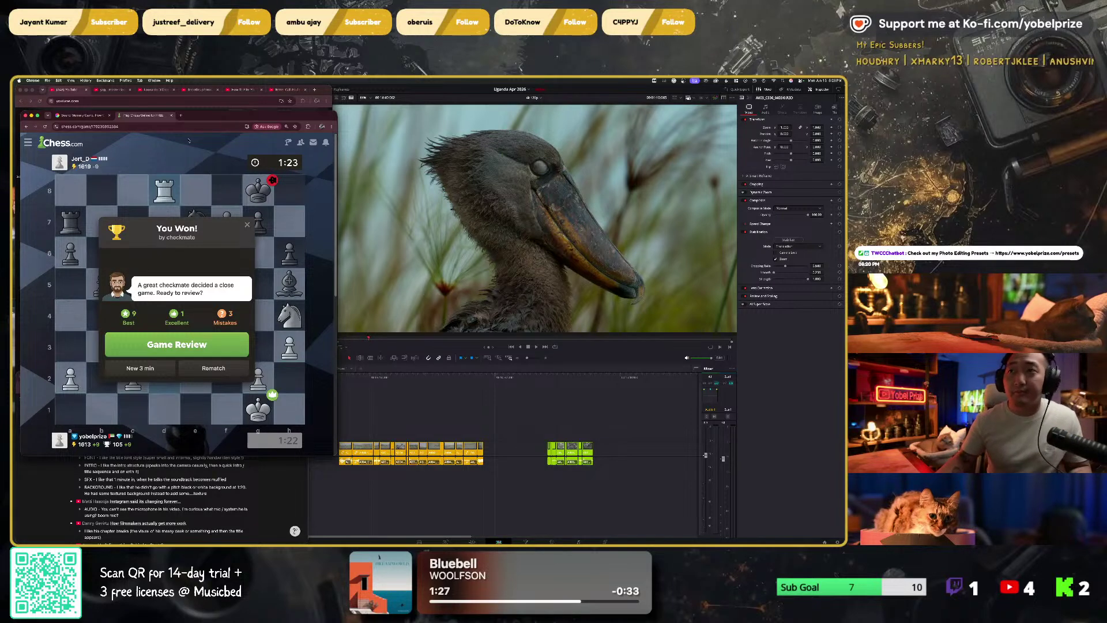
Step: Close the chess window's two tabs and open the YouTube feed video about why most videographers never become cinematographers in a new tab
key("super+w")
key("super+w")
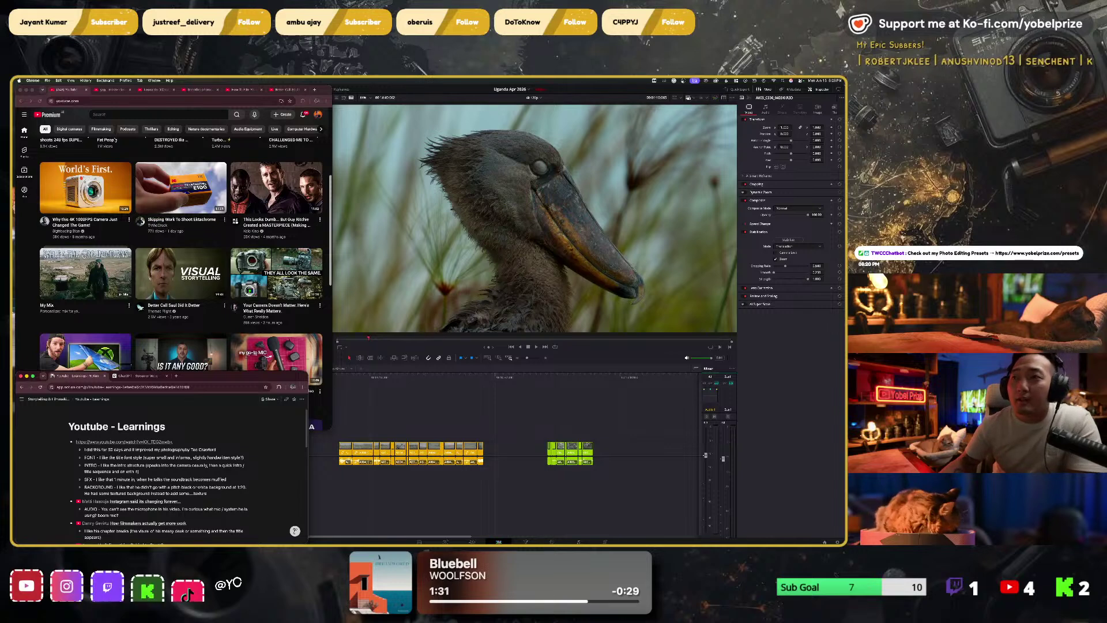
scroll(135, 339, "down", 5)
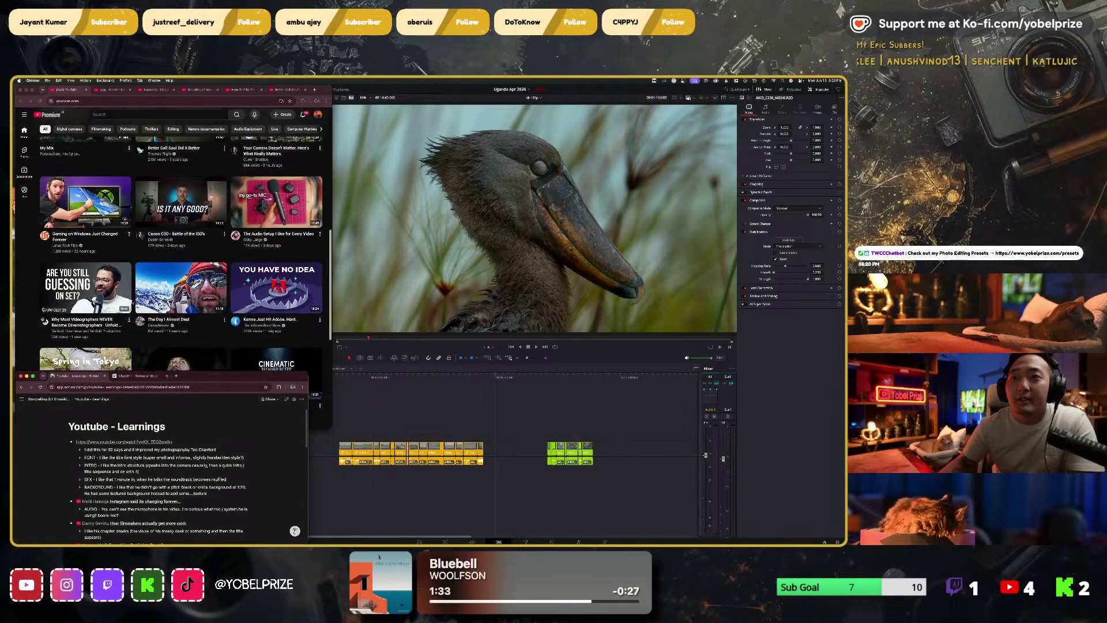
scroll(135, 339, "down", 1)
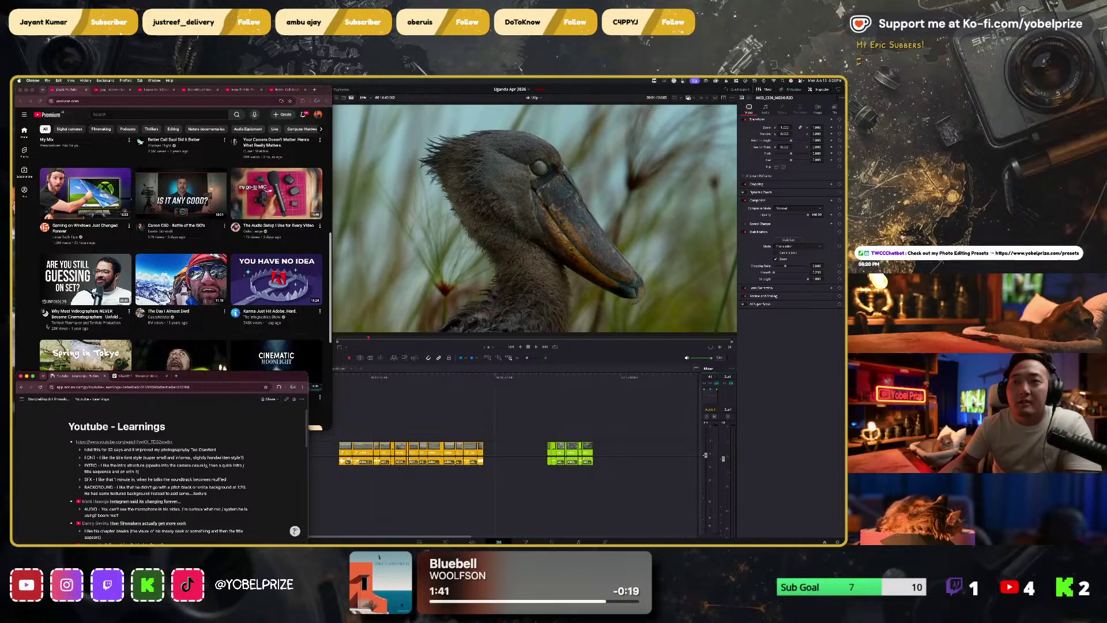
left_click(86, 286)
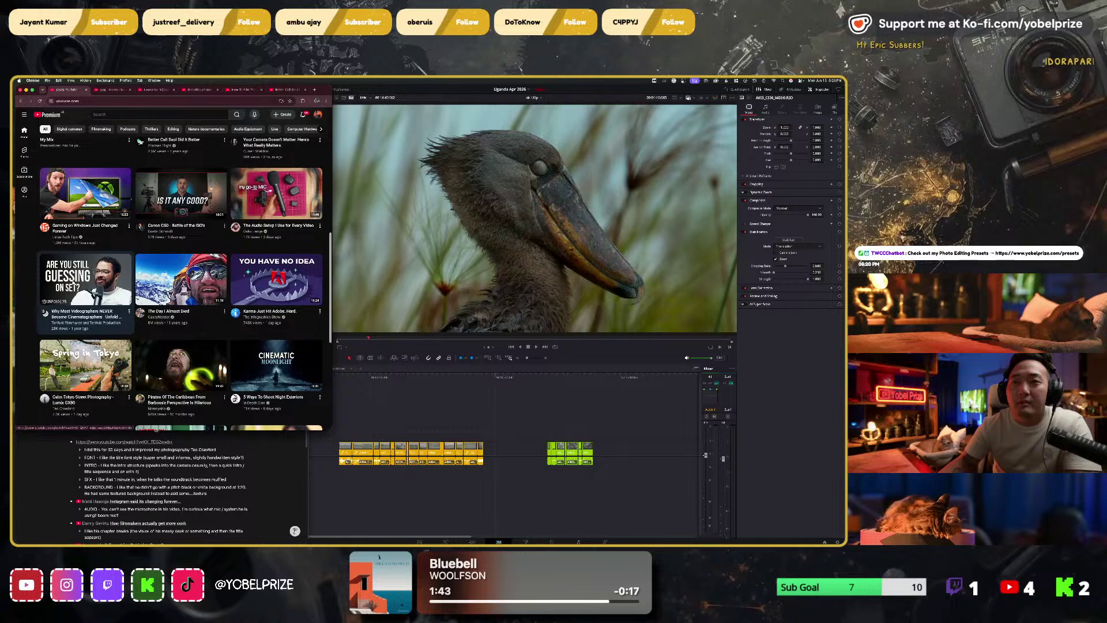
Step: Browse the YouTube home feed for more filmmaking, photography and documentary videos
mouse_move(94, 286)
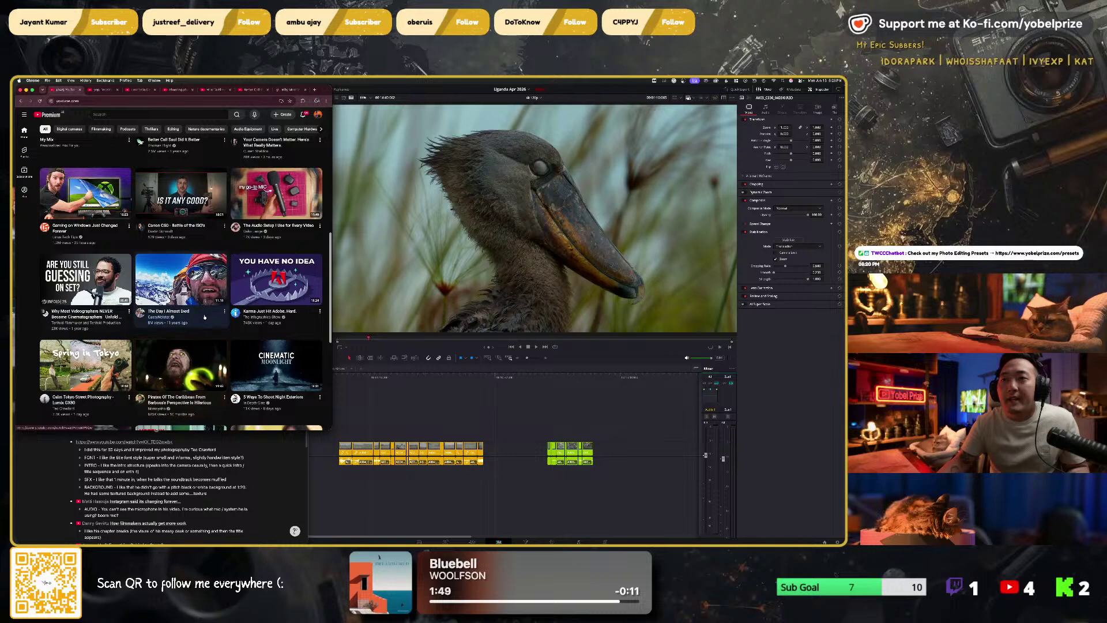
mouse_move(204, 316)
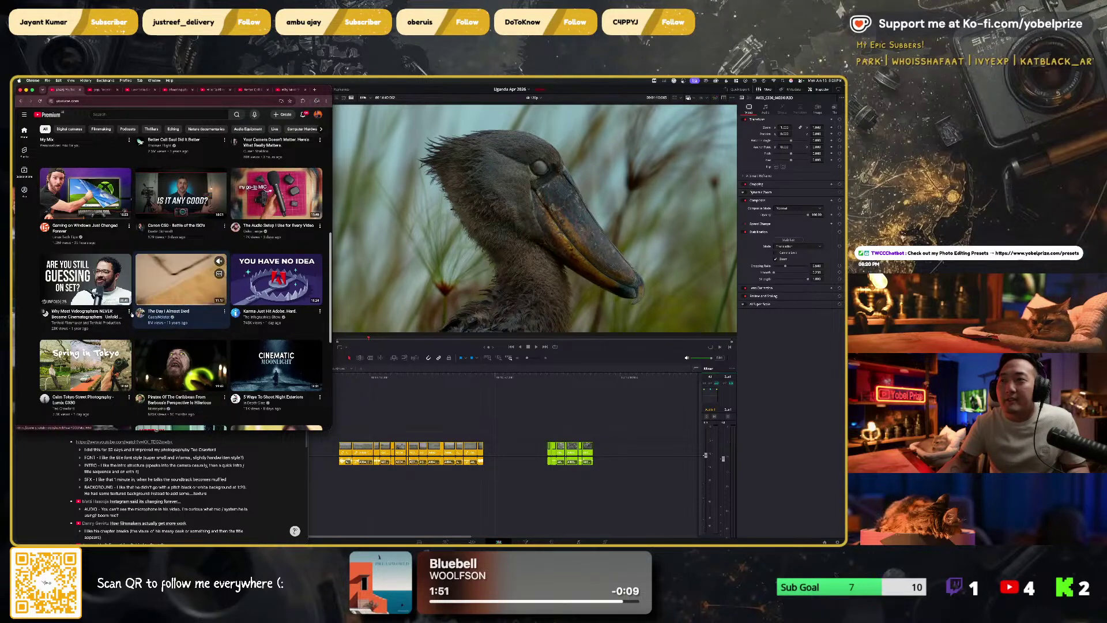
mouse_move(86, 318)
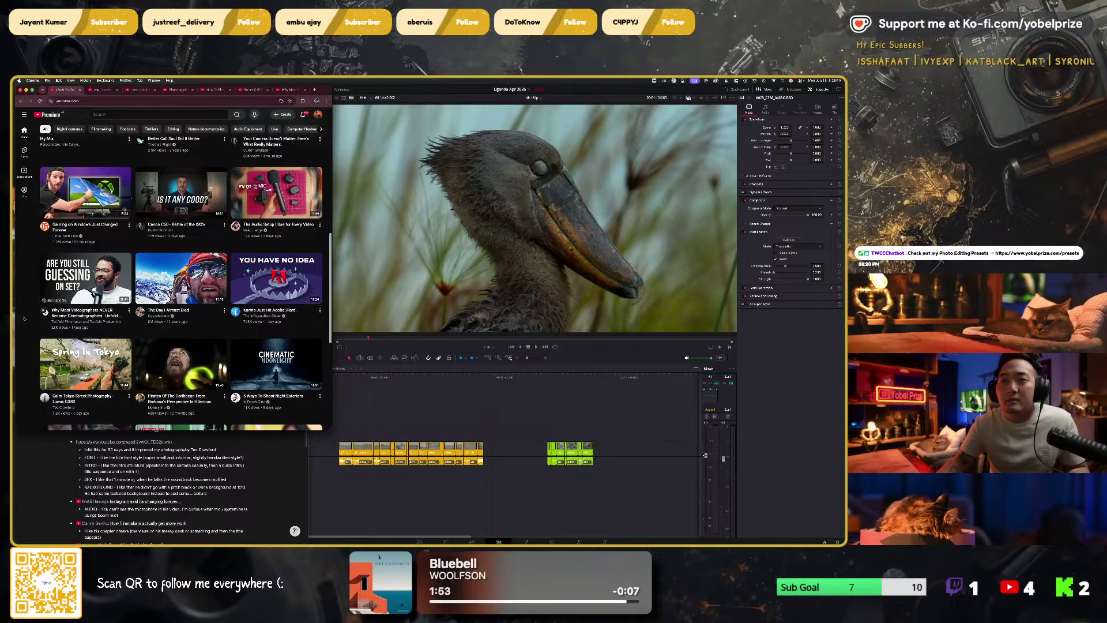
scroll(25, 319, "down", 2)
scroll(24, 319, "down", 1)
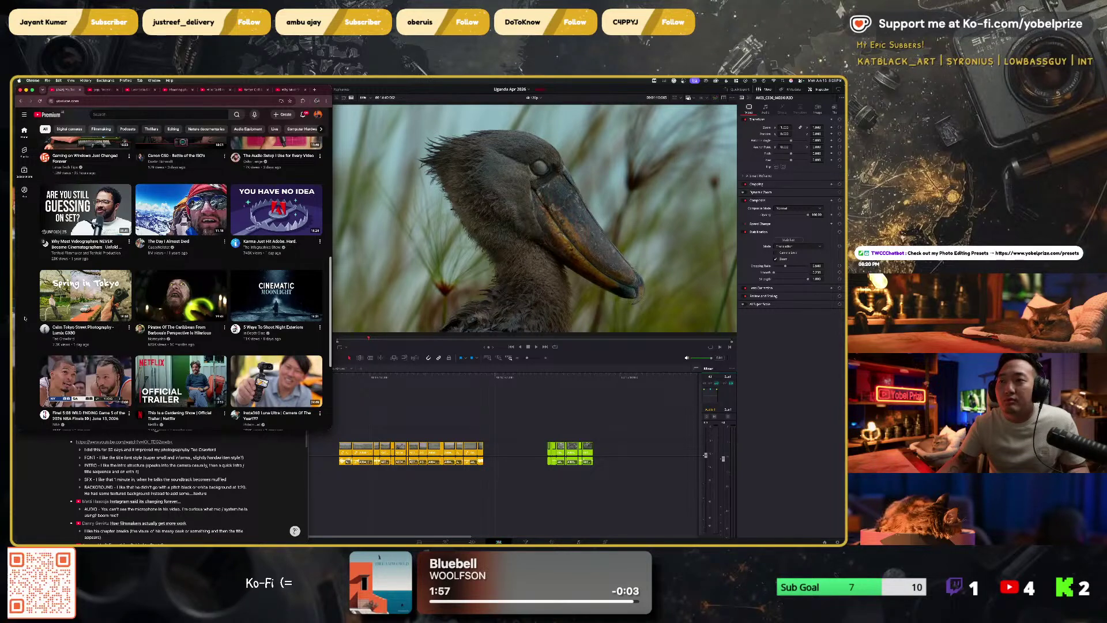
scroll(25, 319, "down", 1)
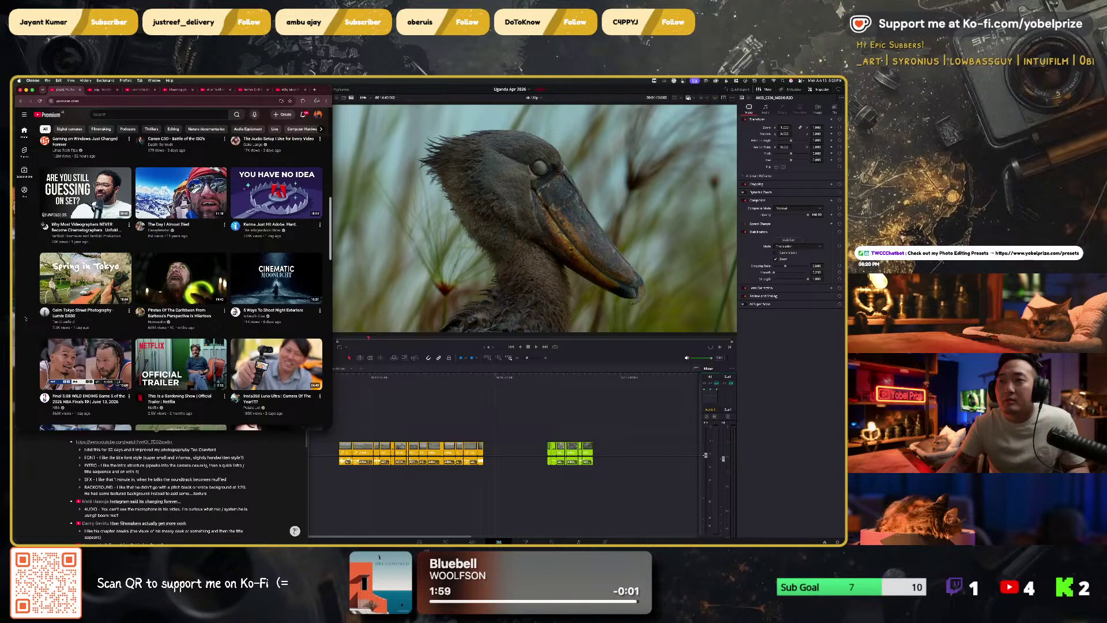
scroll(25, 319, "down", 1)
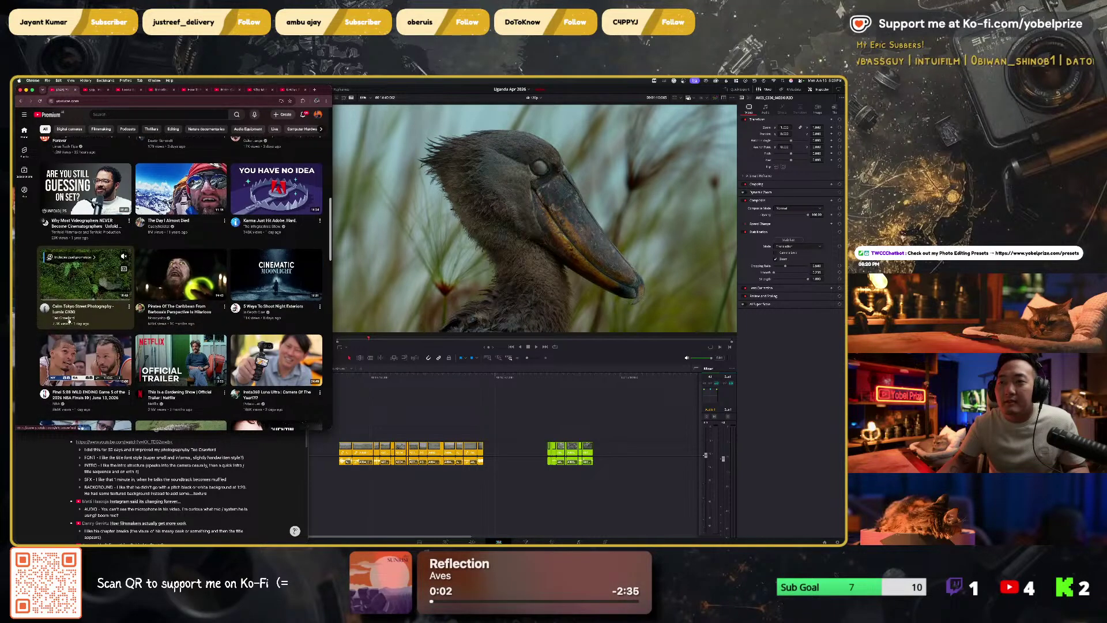
scroll(69, 319, "down", 5)
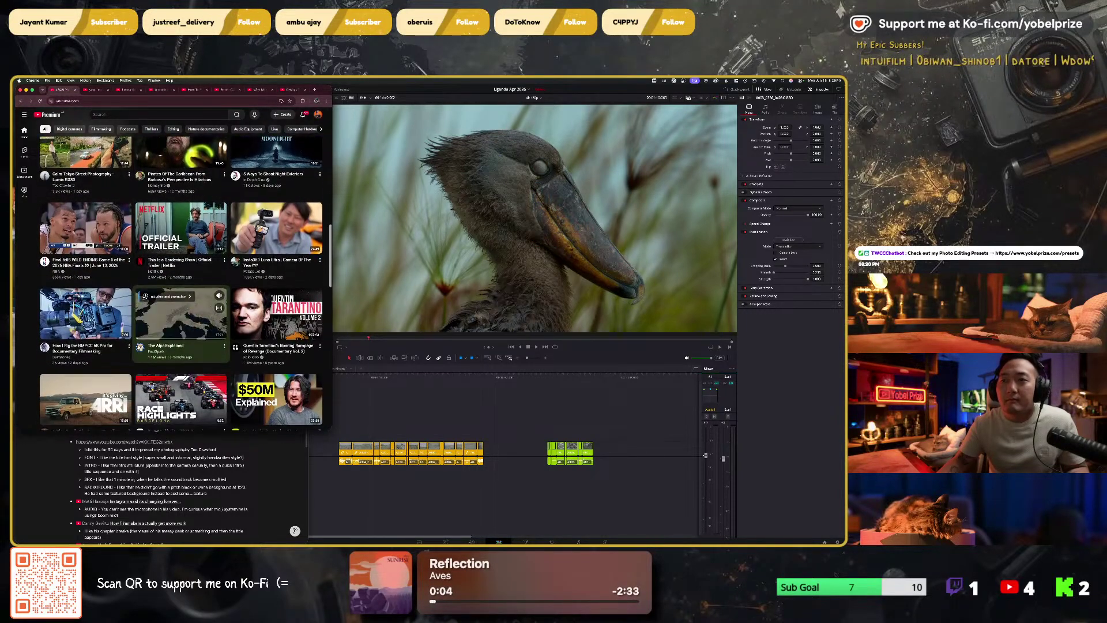
scroll(133, 347, "down", 1)
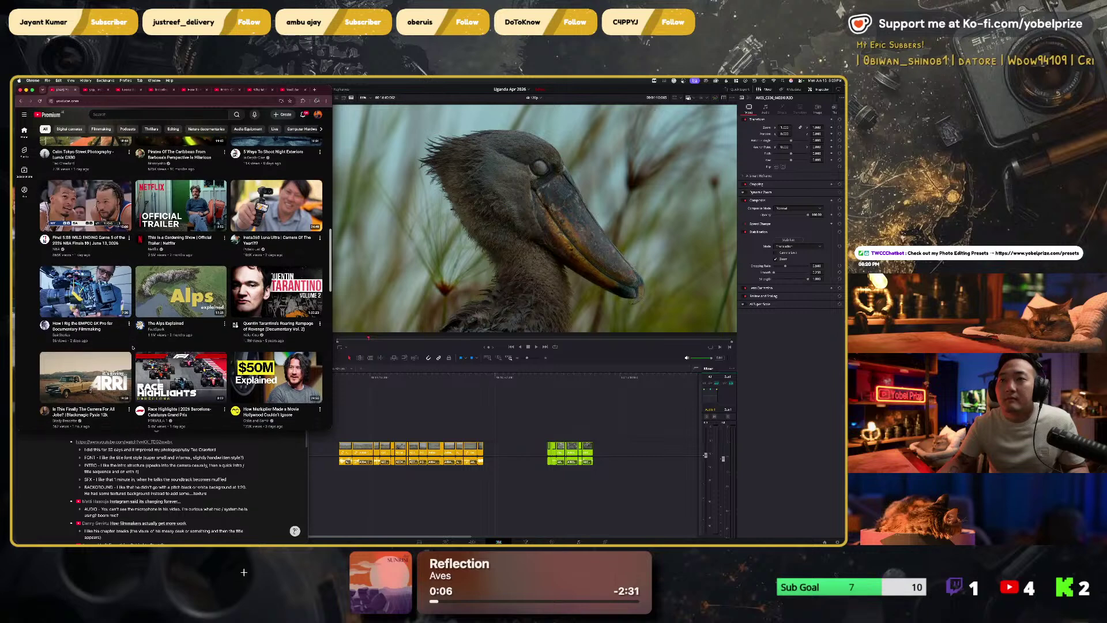
scroll(134, 316, "down", 1)
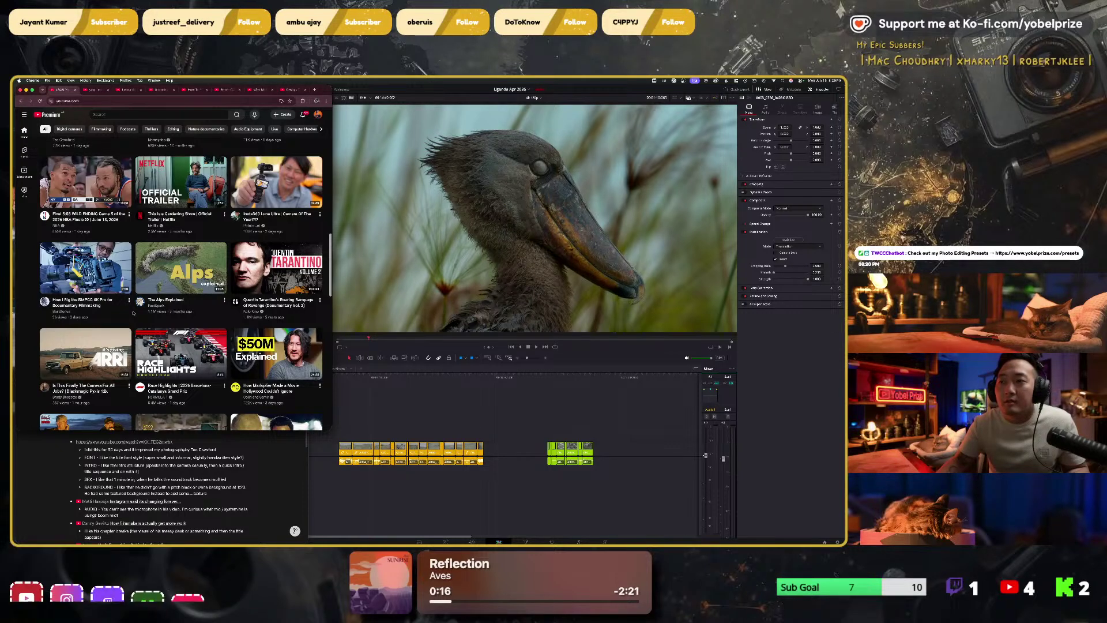
scroll(134, 326, "down", 2)
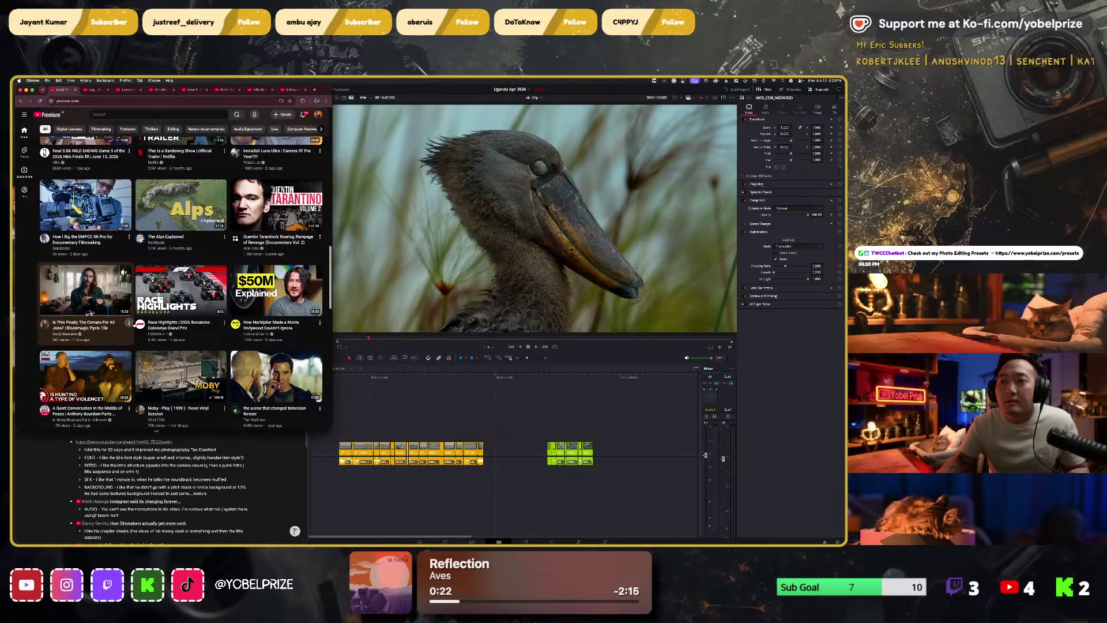
scroll(134, 324, "down", 2)
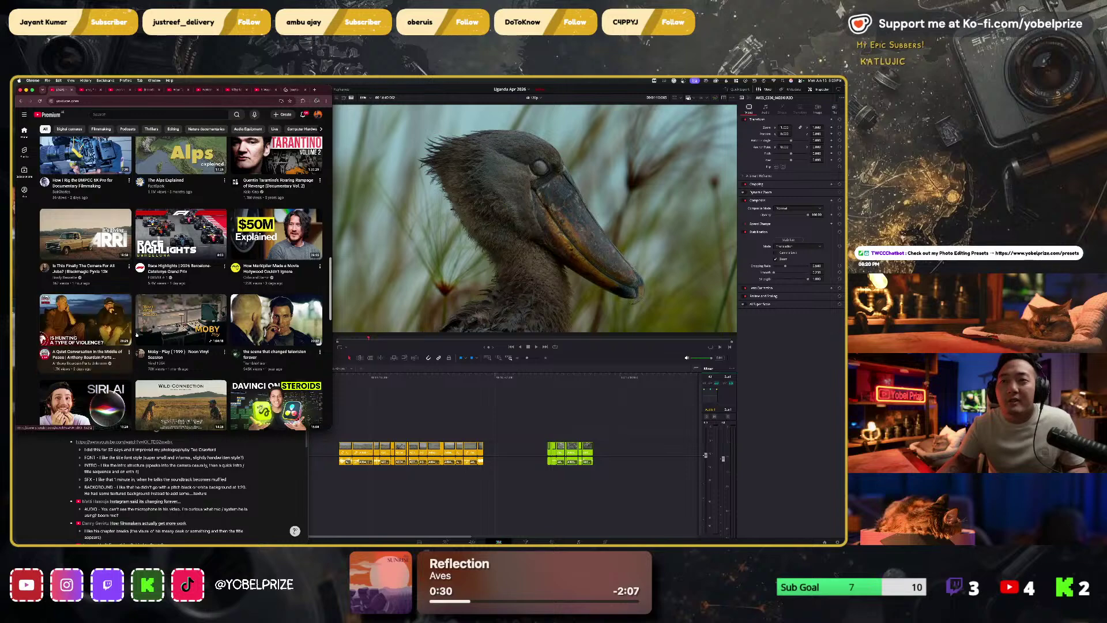
mouse_move(147, 330)
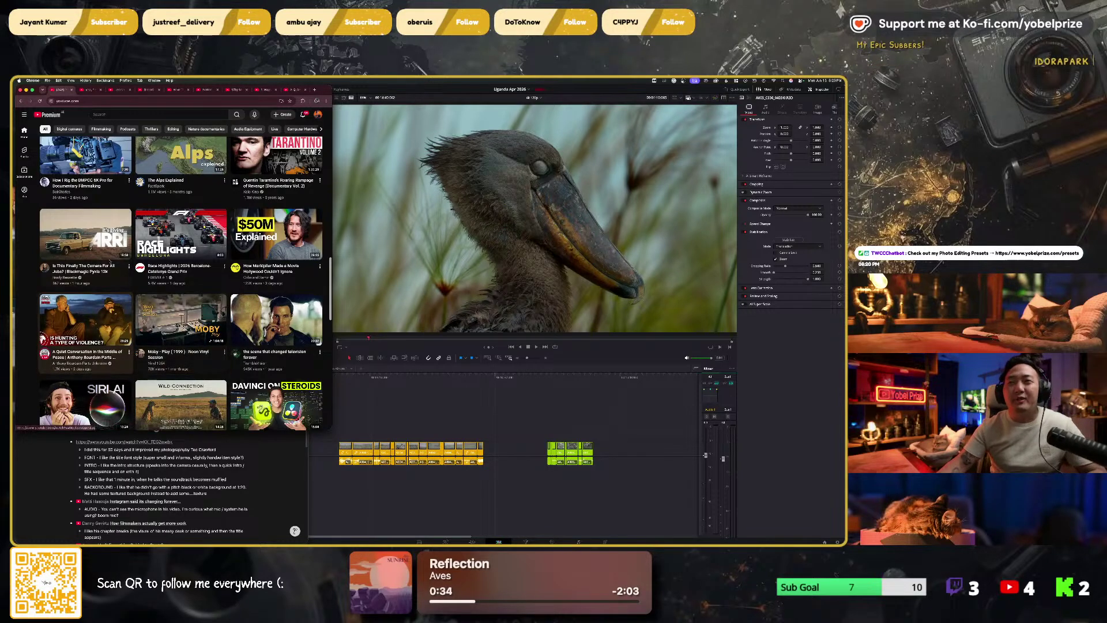
scroll(115, 294, "up", 8)
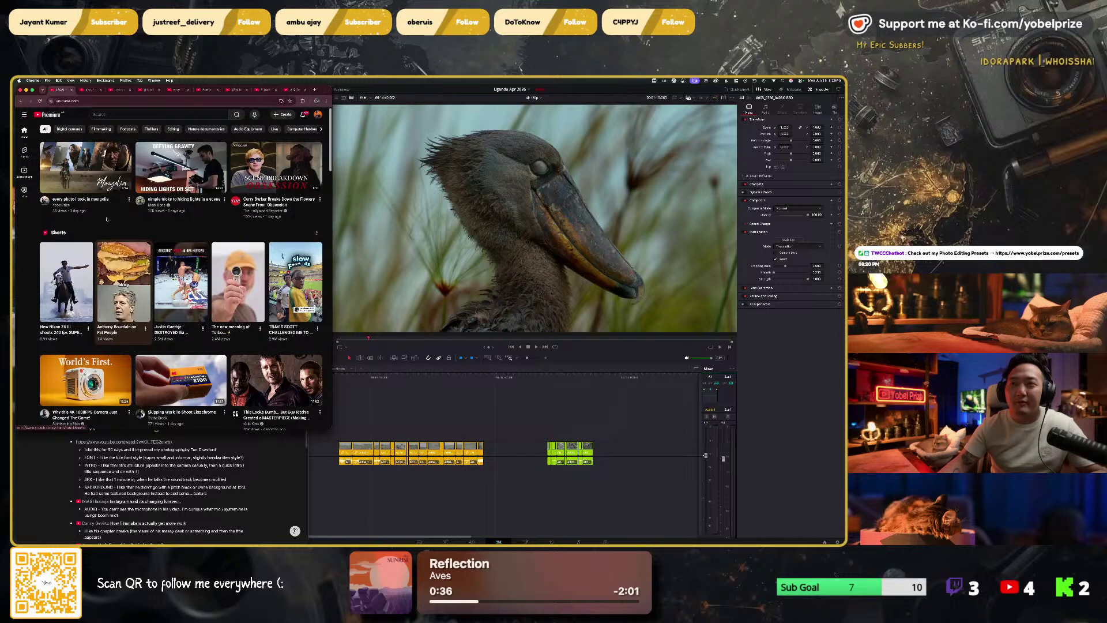
Step: Switch to the already open video titled 'yep, "masterpiece" is subjective' and show it in picture-in-picture
left_click(88, 91)
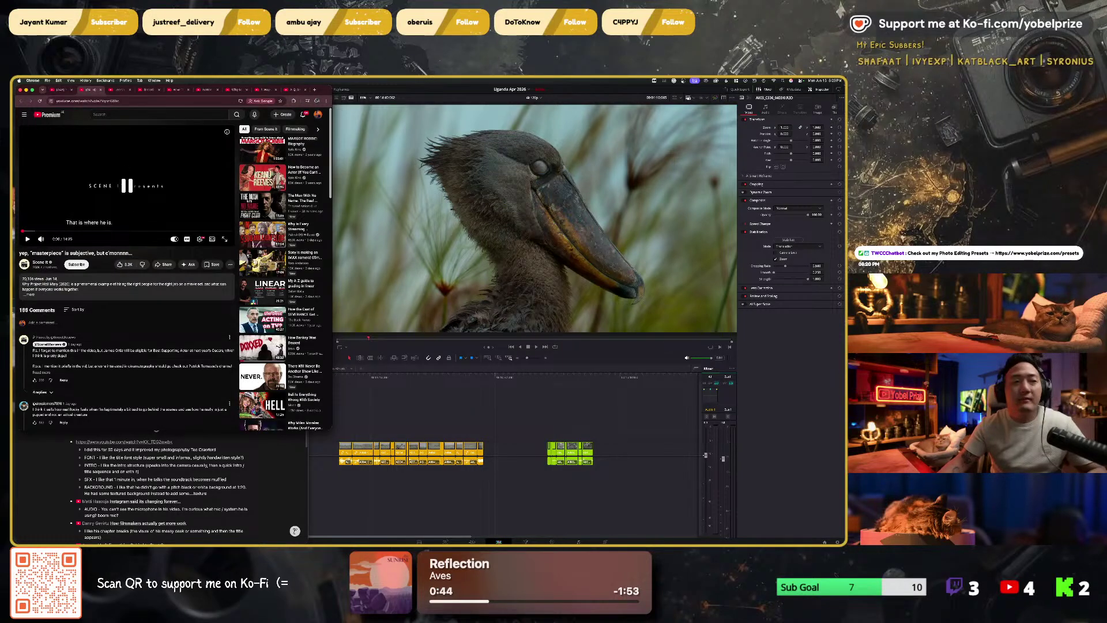
right_click(120, 202)
left_click(135, 253)
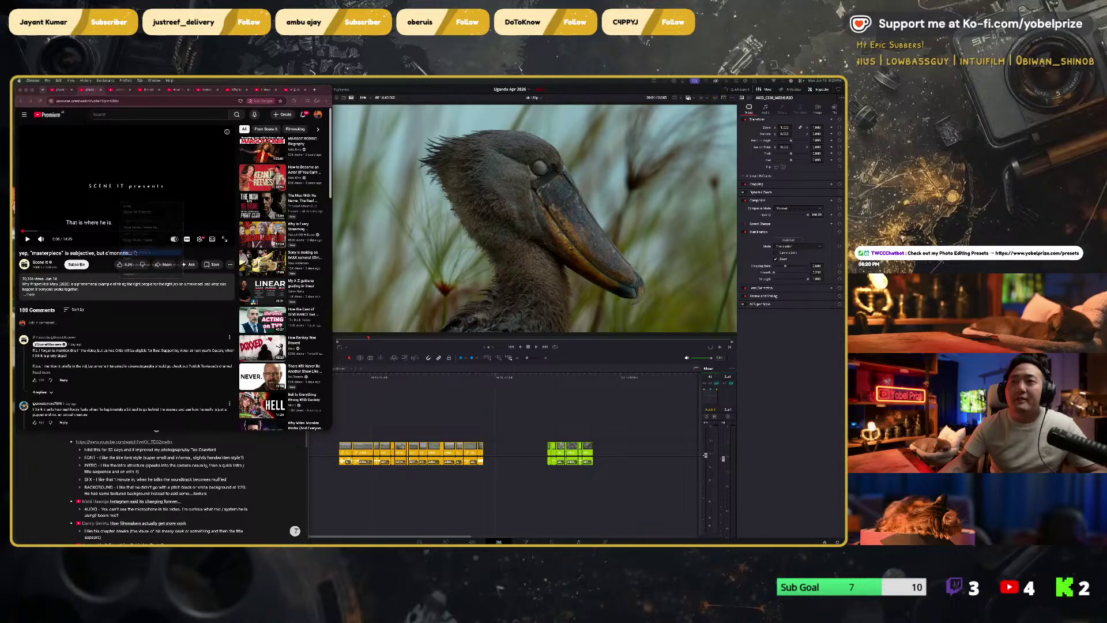
Step: Place the floating video player over the notes window below the browser, enlarge it, and start playback
left_click_drag(778, 449, 199, 443)
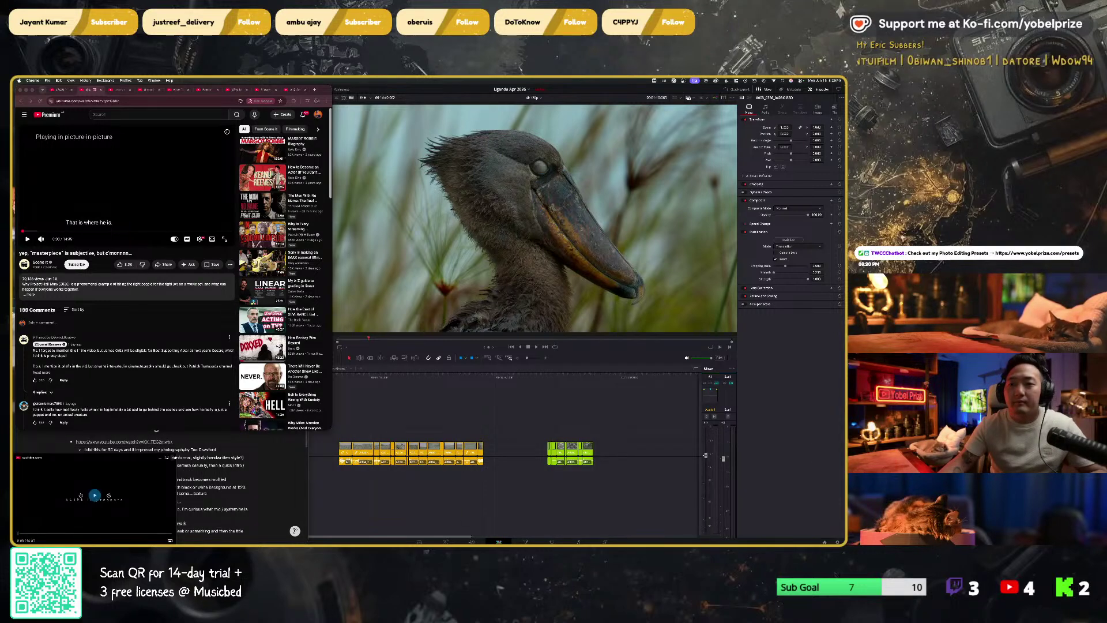
left_click_drag(173, 456, 294, 386)
left_click(154, 462)
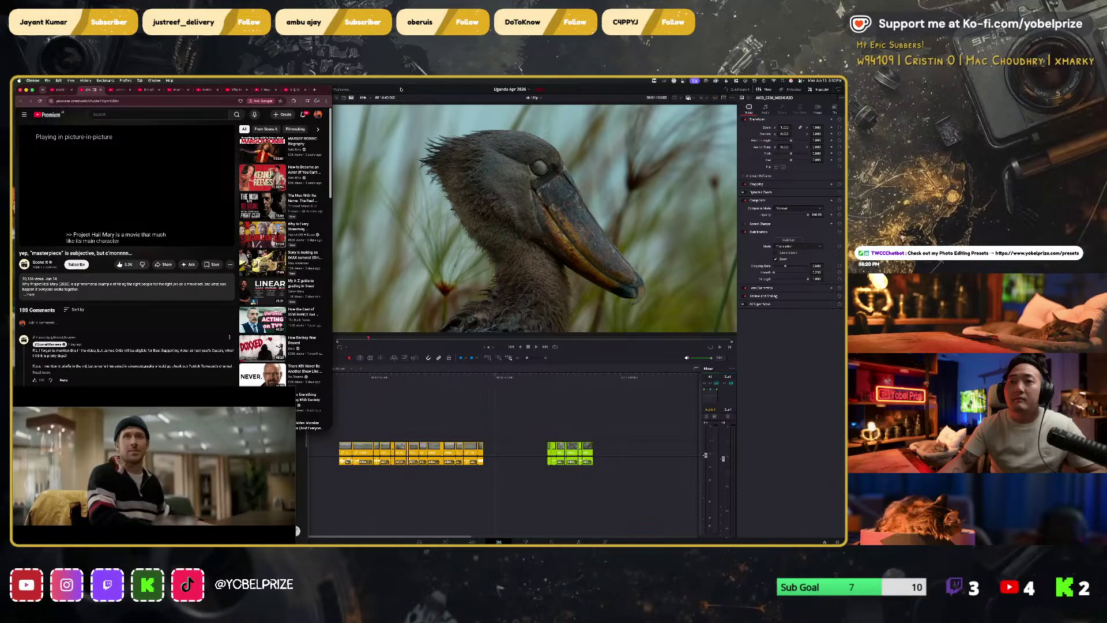
Step: Subscribe to the playing video's channel and switch to the Uganda Apr 2026 project in DaVinci Resolve
left_click(77, 264)
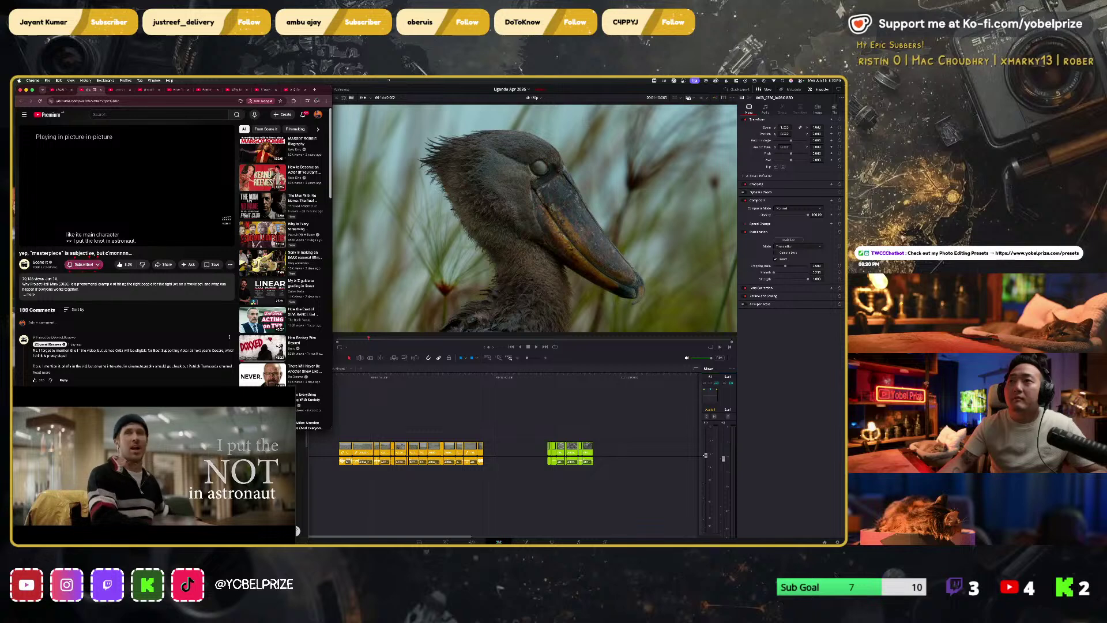
left_click(384, 89)
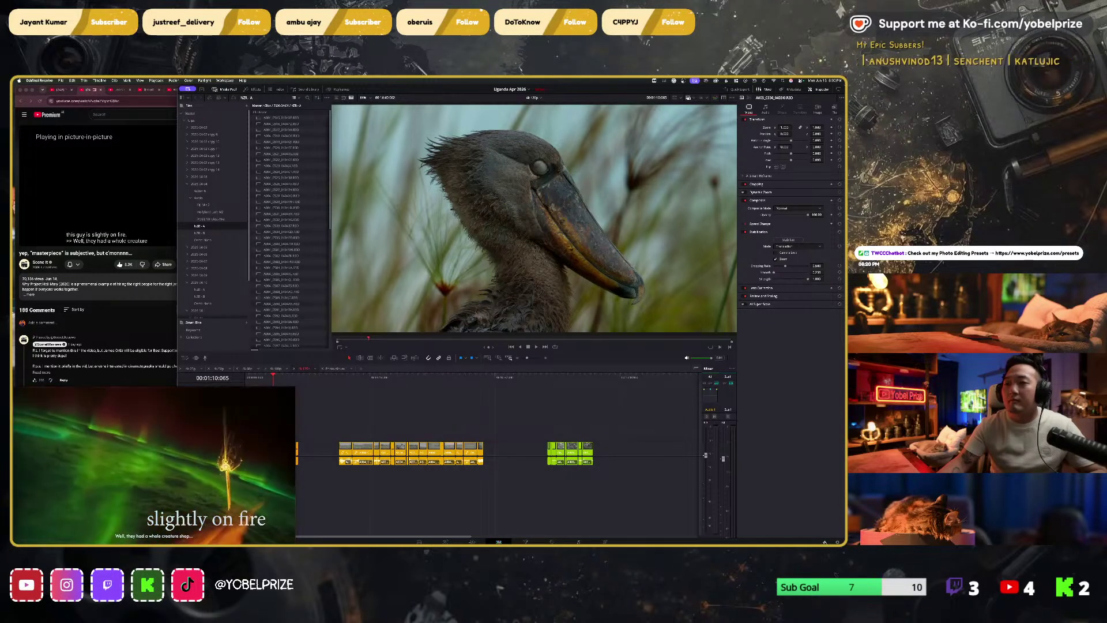
Step: Maximize the DaVinci Resolve window and move the floating video player over the media pool area
left_click(824, 541)
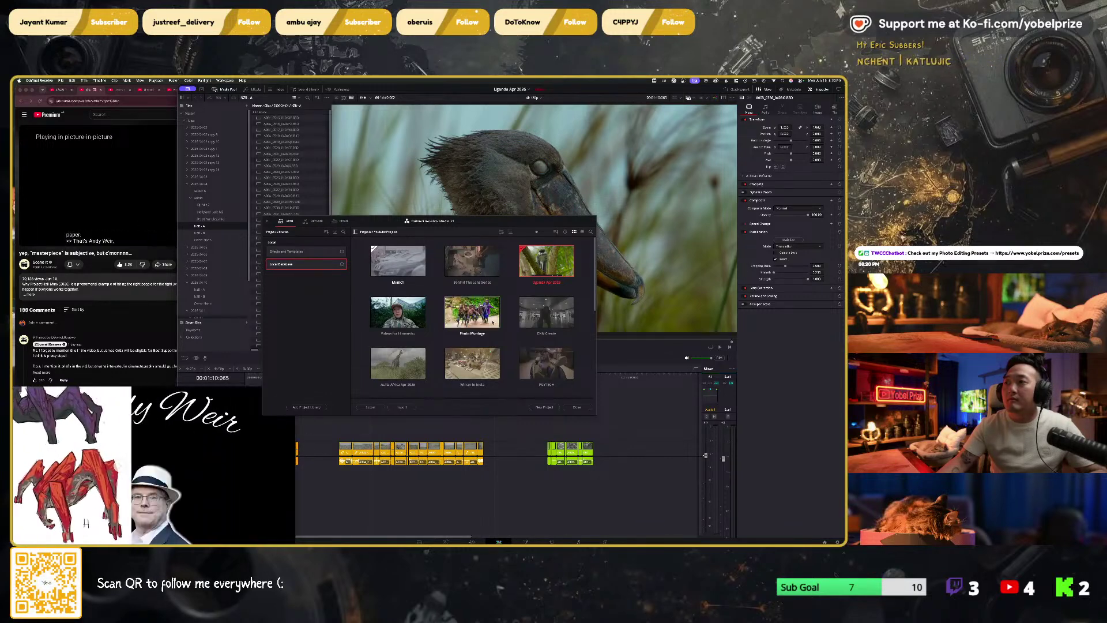
left_click(576, 407)
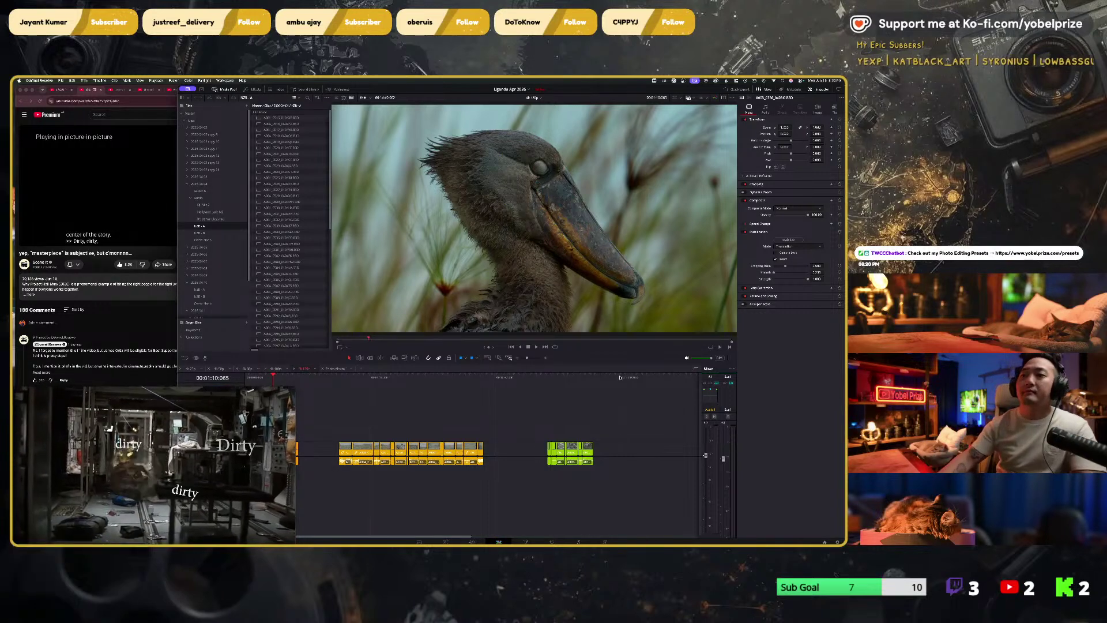
double_click(425, 91)
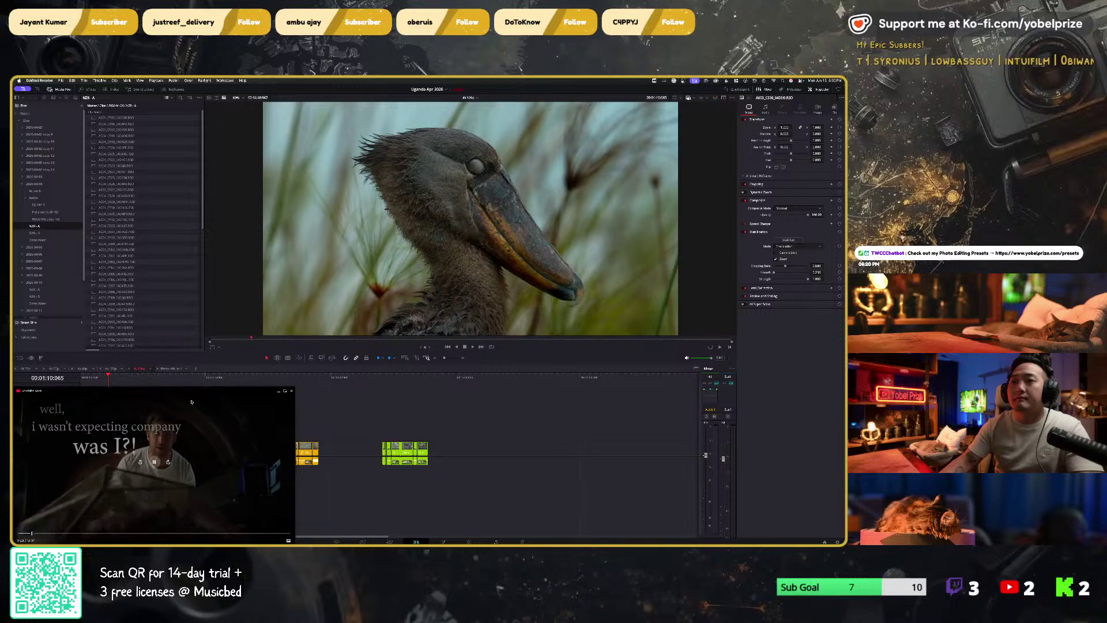
left_click_drag(222, 397, 188, 107)
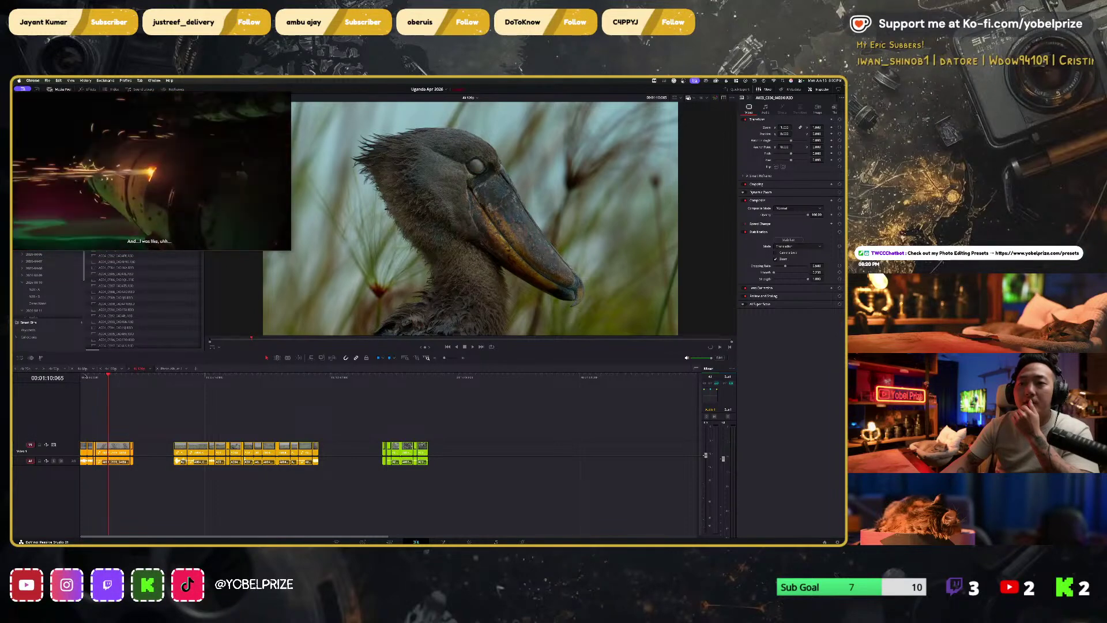
Step: Scrub through the second orange clip group on both timelines to examine the shoebill footage
left_click(96, 377)
left_click_drag(96, 377, 255, 381)
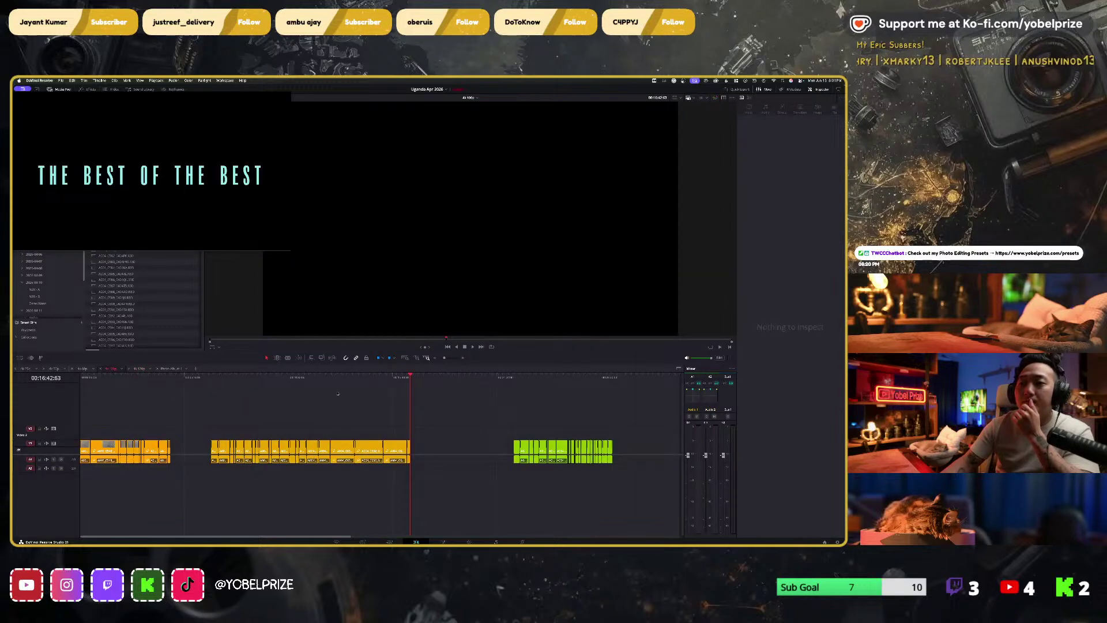
left_click(374, 376)
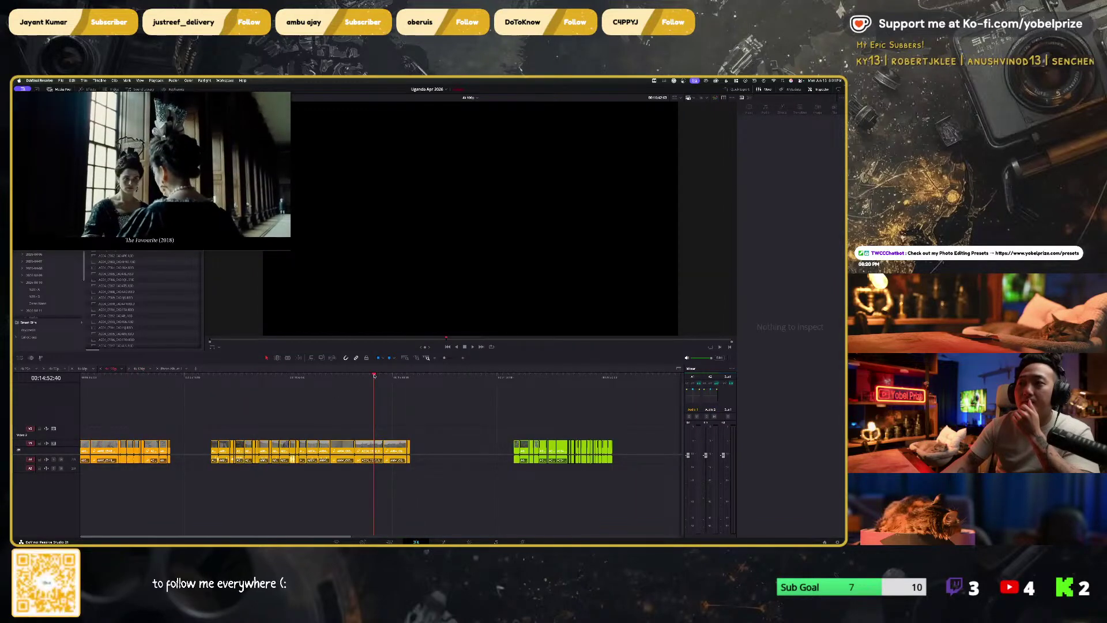
left_click_drag(374, 376, 318, 378)
left_click(136, 369)
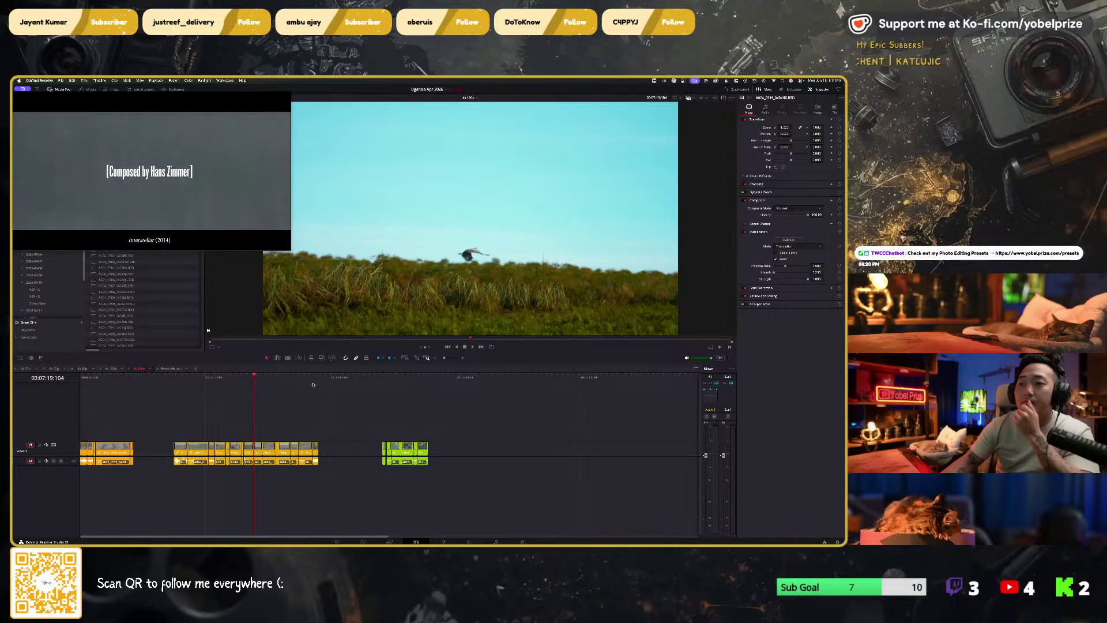
left_click_drag(309, 381, 276, 381)
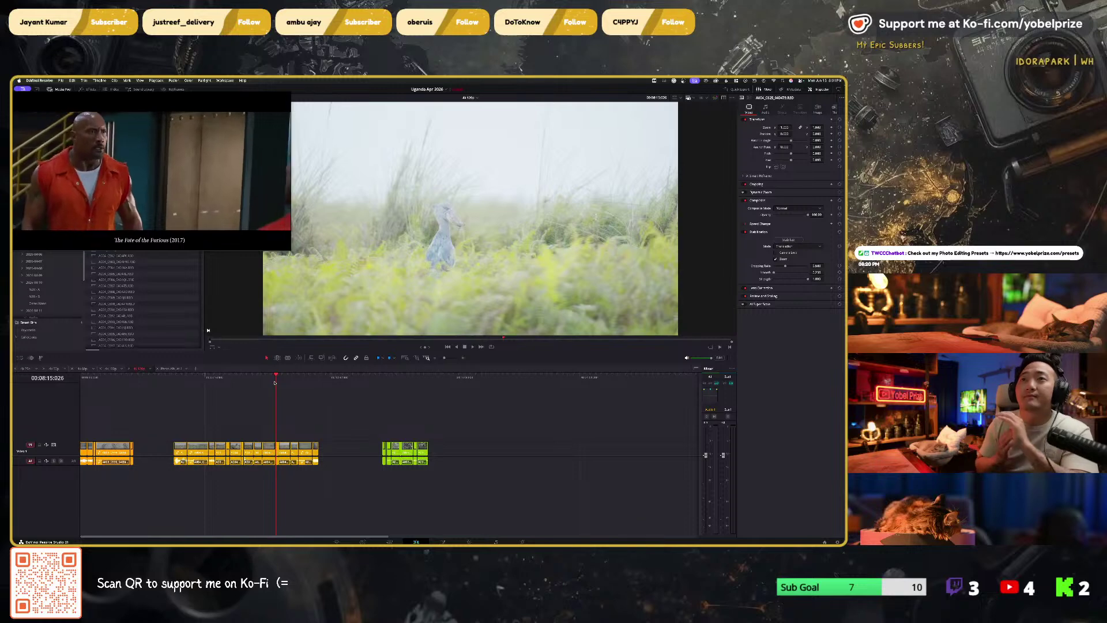
mouse_move(265, 381)
left_mouse_down()
mouse_move(254, 381)
mouse_move(262, 376)
left_mouse_up()
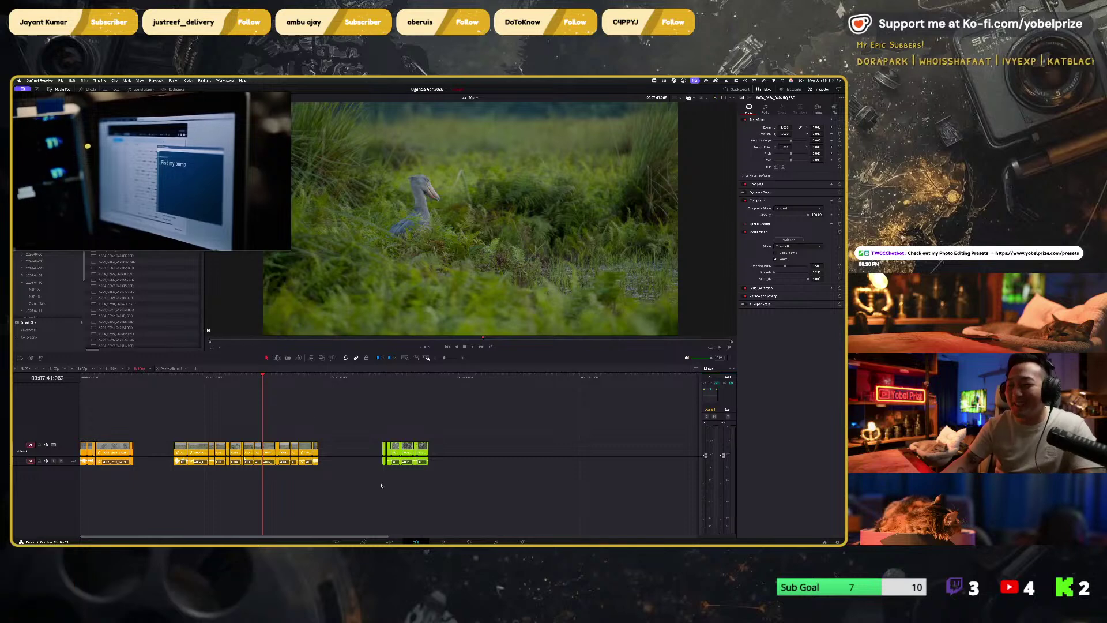
Step: Open the Color page and place the floating video player below the node graph, slightly smaller
left_click(469, 542)
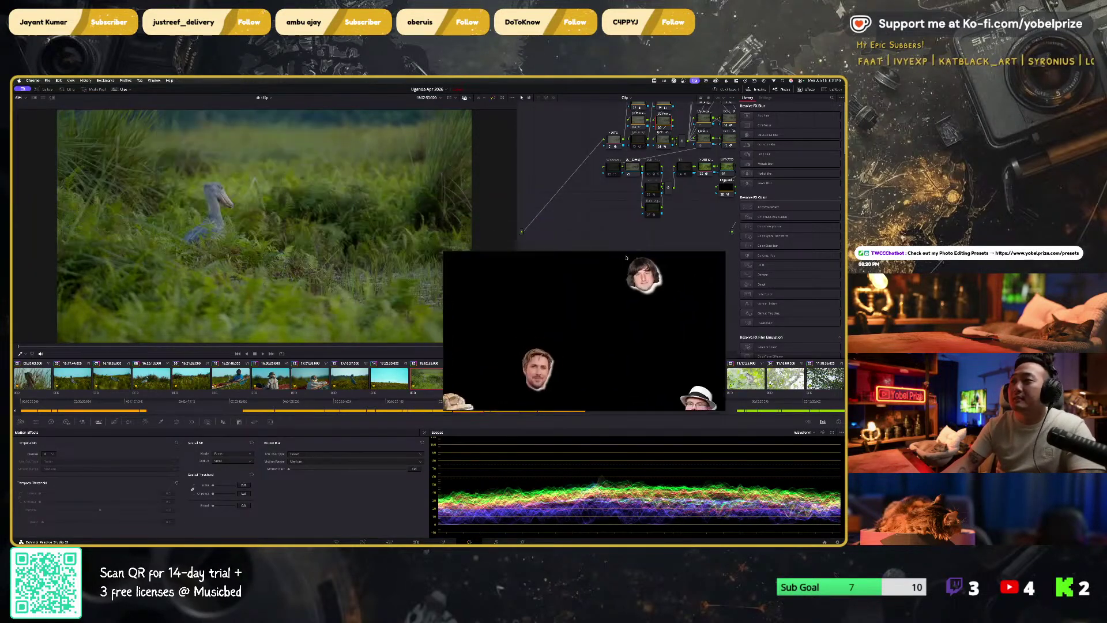
mouse_move(660, 279)
left_mouse_down()
mouse_move(672, 280)
mouse_move(655, 270)
left_mouse_up()
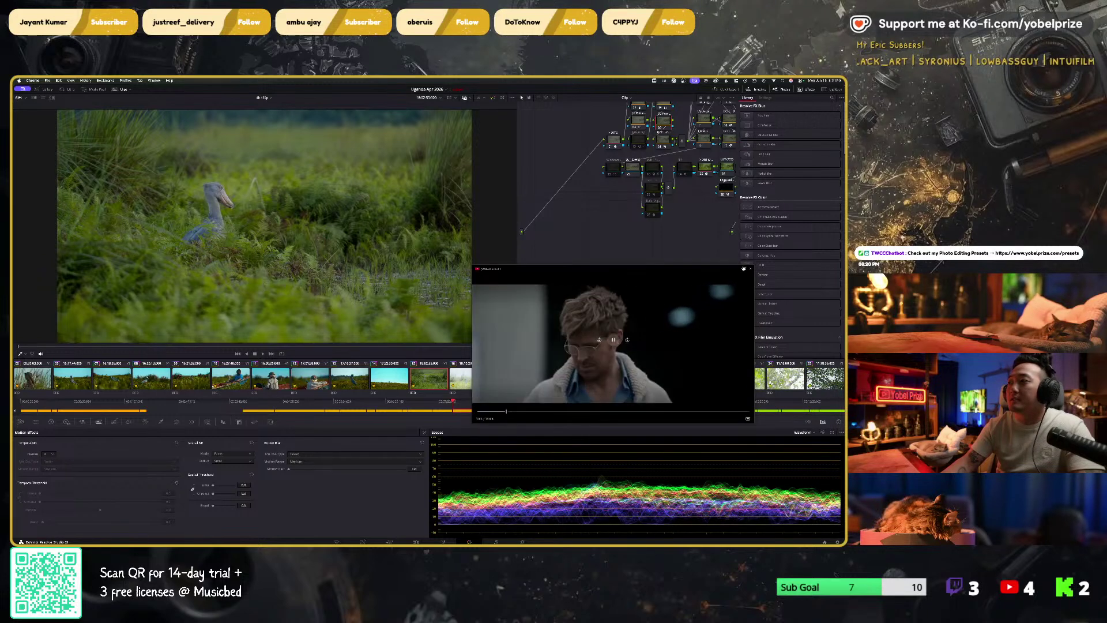
left_click_drag(752, 267, 733, 267)
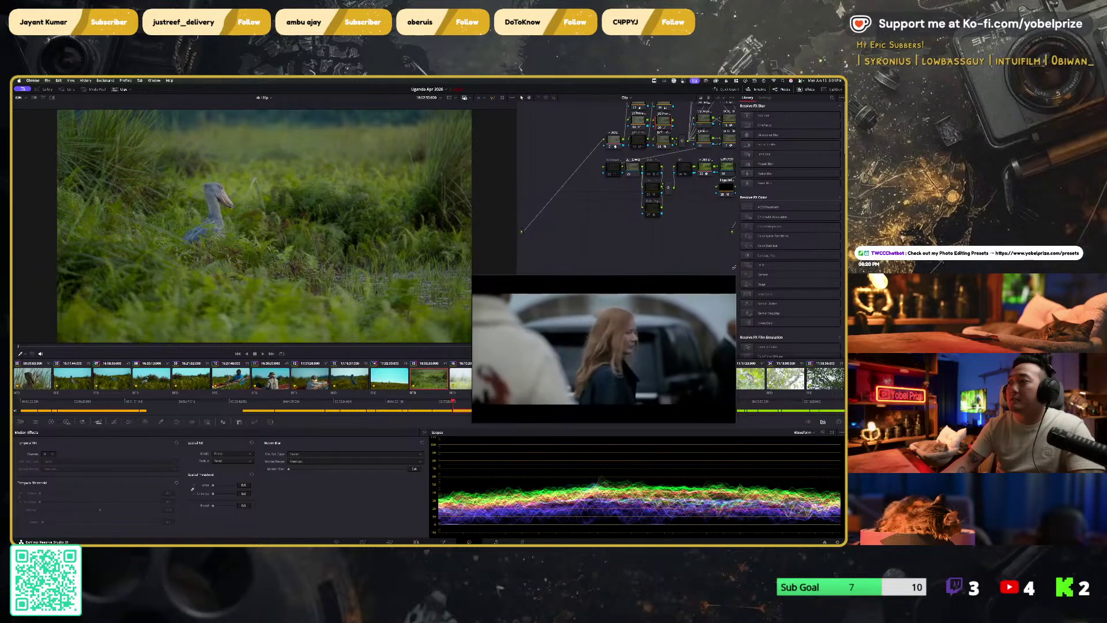
Step: Step through the graded shoebill and boat clips on the Color page to compare their looks
left_click(219, 93)
left_click(389, 377)
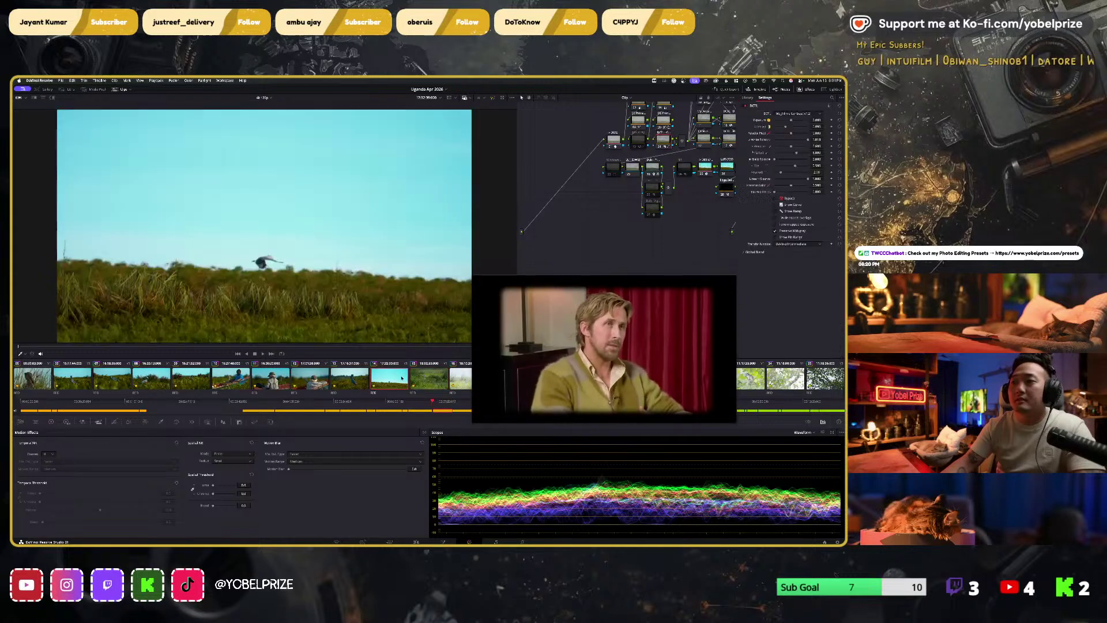
key("space")
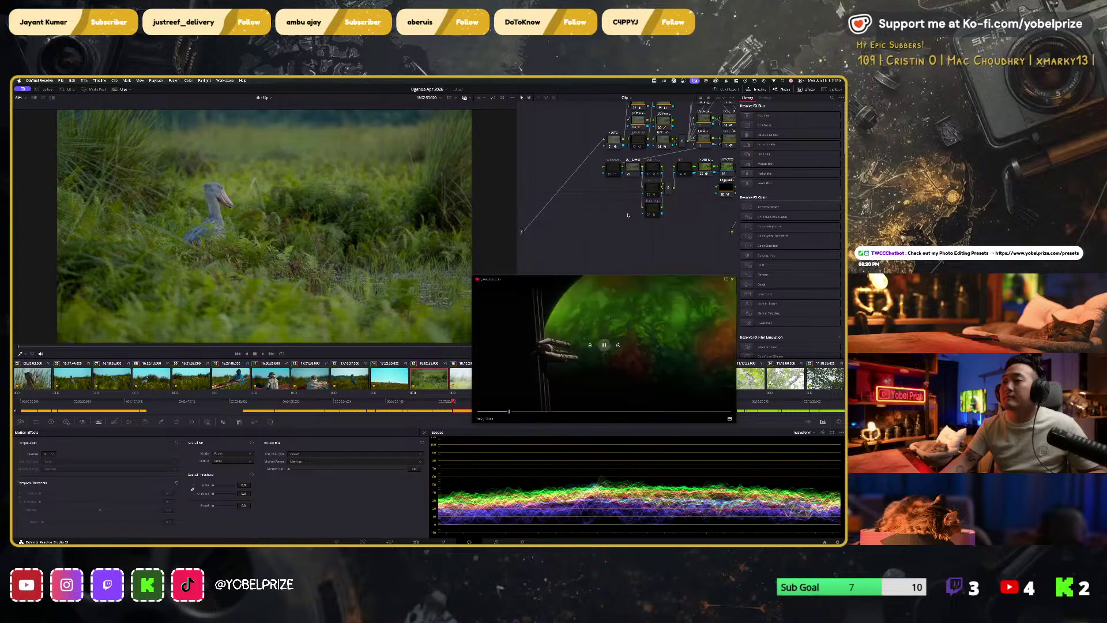
left_click(350, 378)
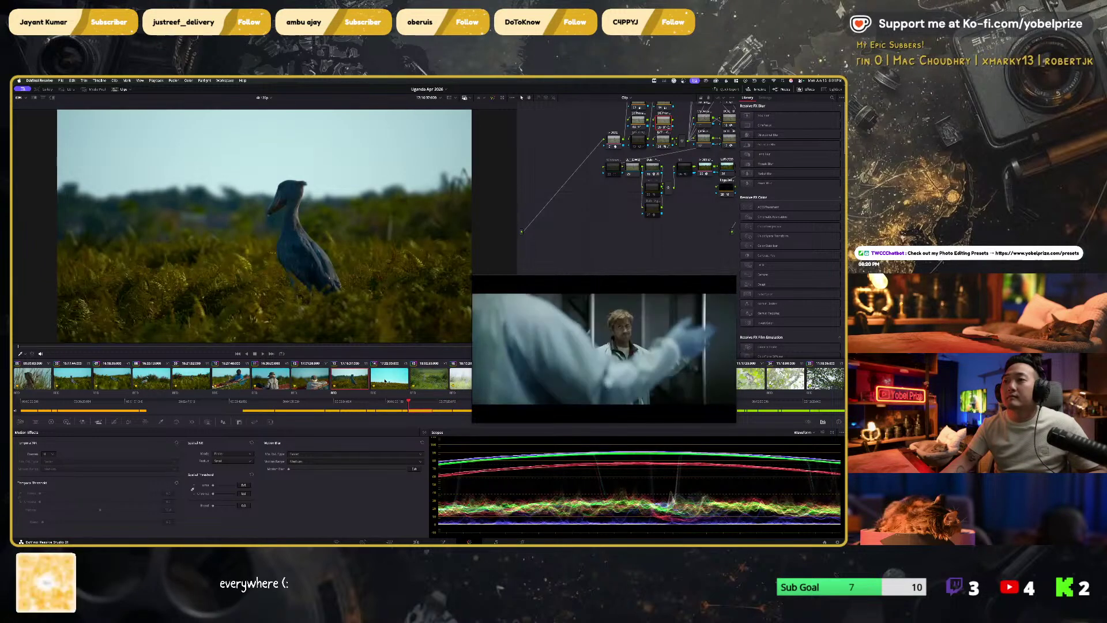
left_click(318, 377)
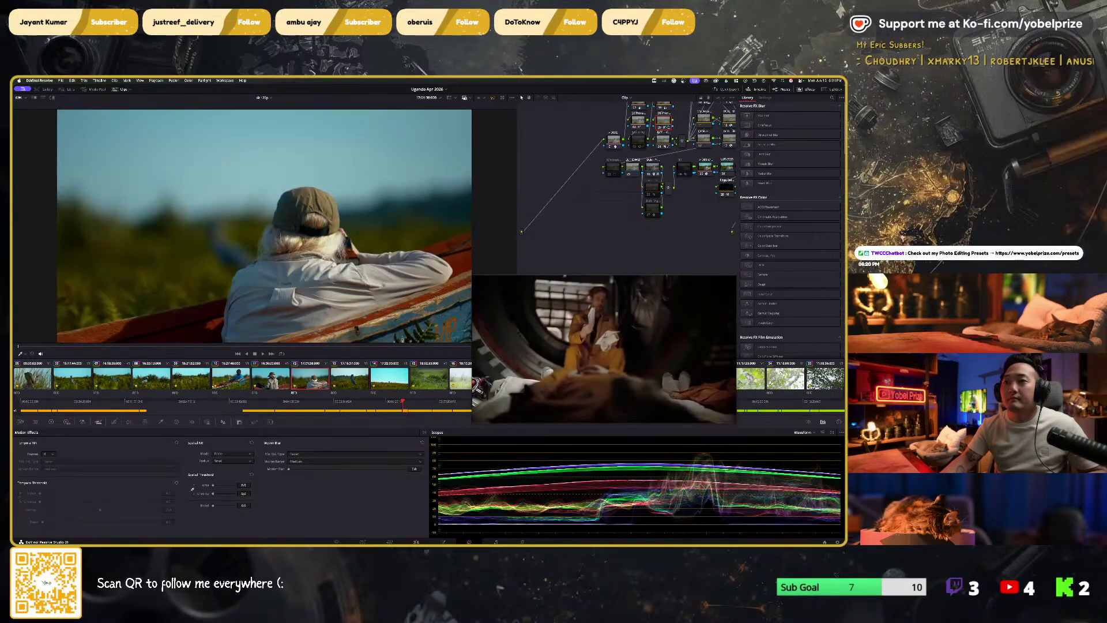
left_click(271, 378)
left_click(163, 378)
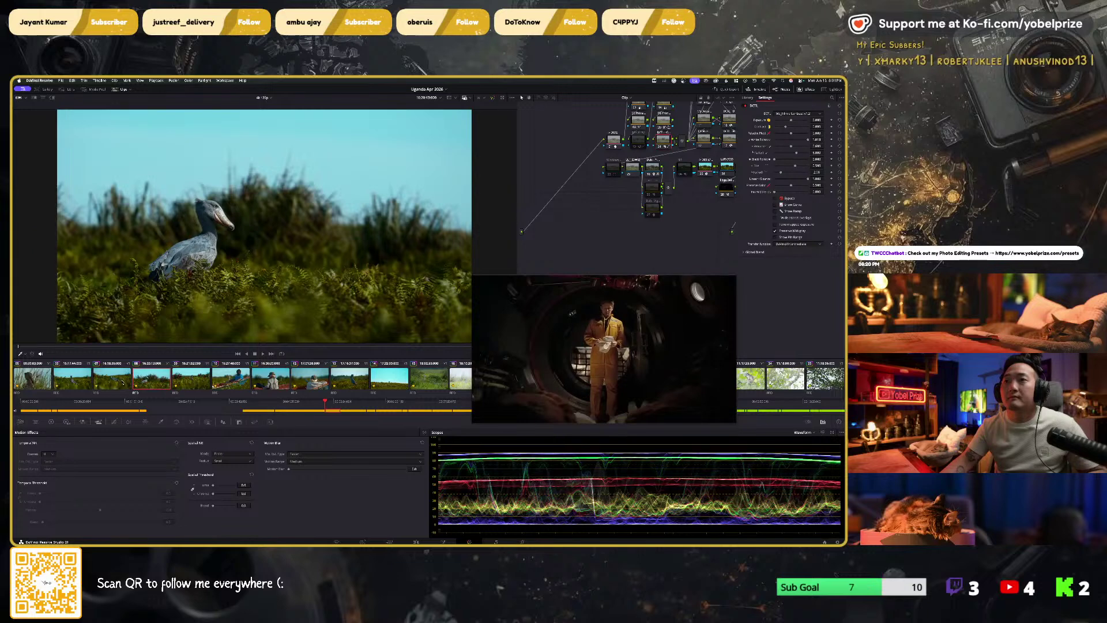
left_click(104, 382)
left_click(65, 381)
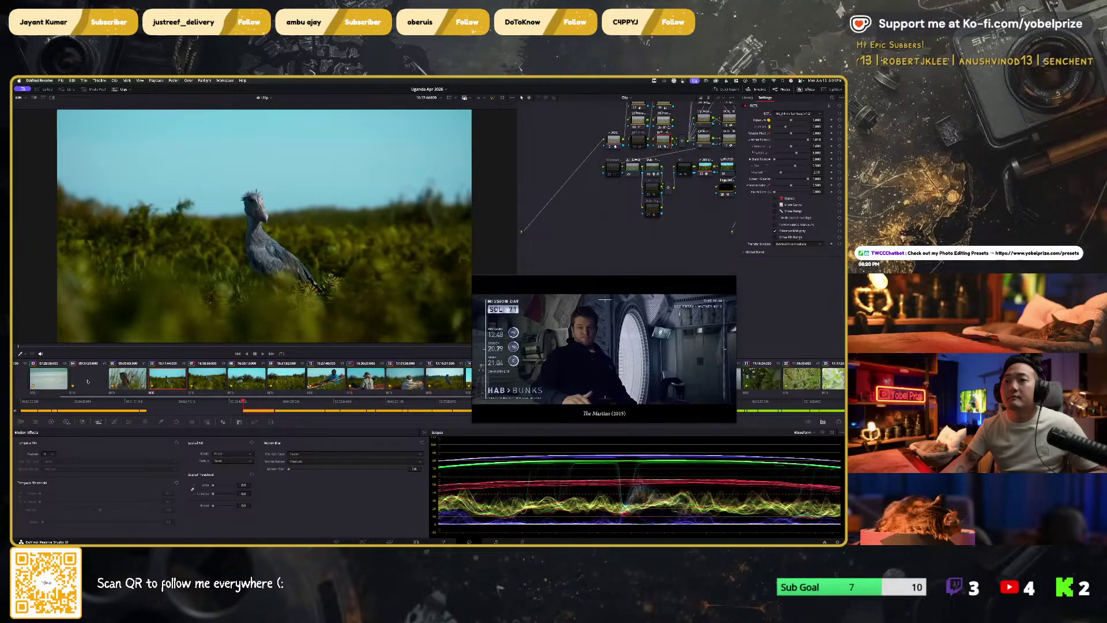
left_click(169, 381)
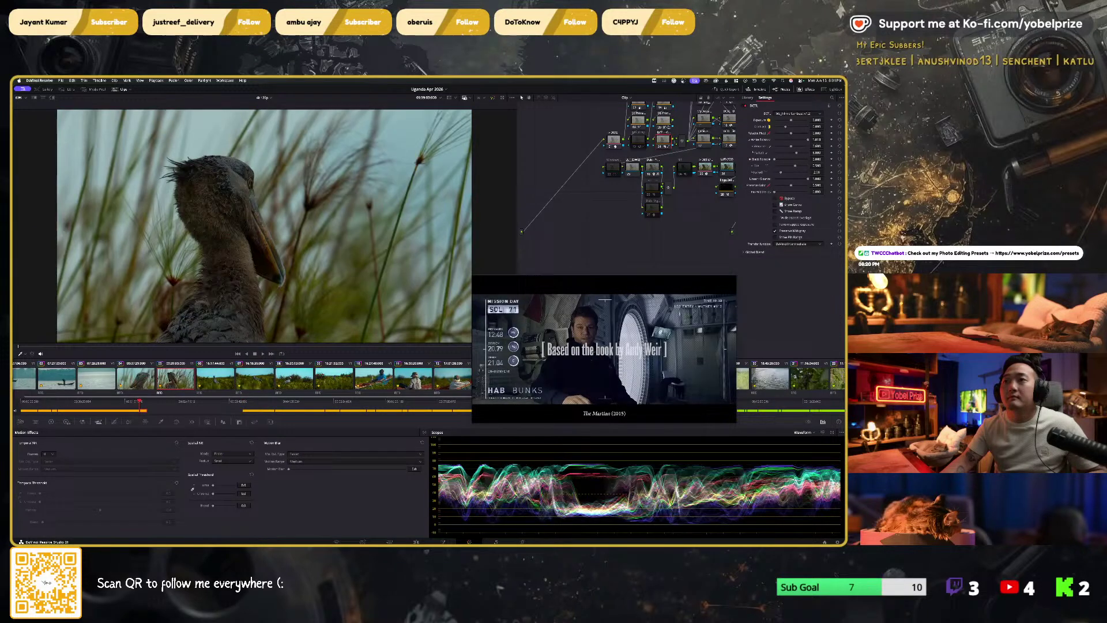
left_click(215, 379)
left_click(255, 380)
left_click(294, 379)
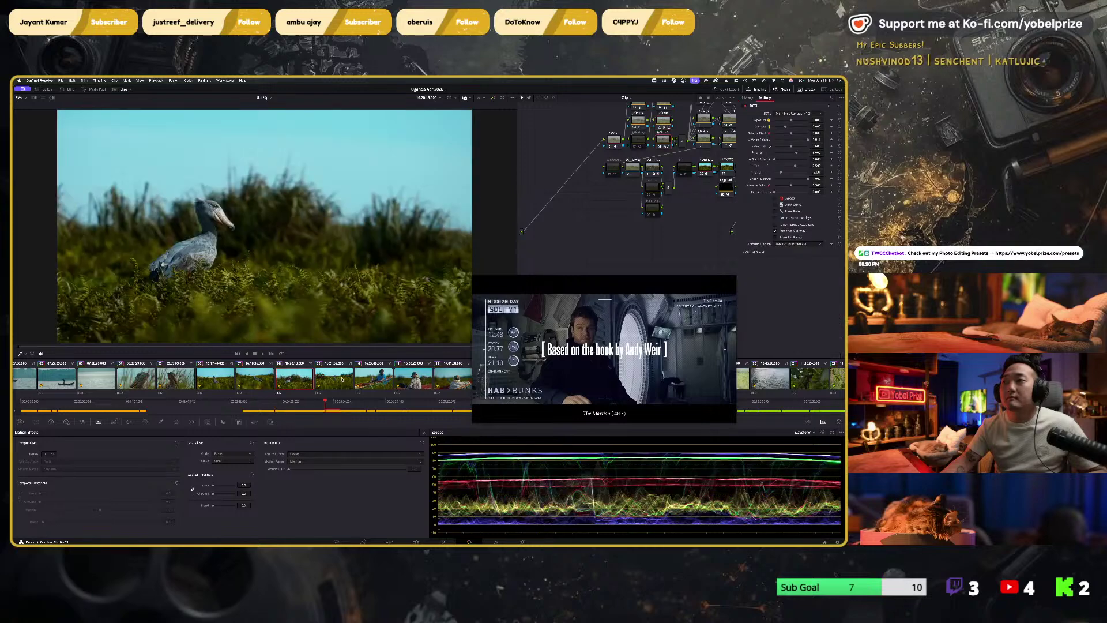
Step: Scrub inside the wide marsh clip and the clip of the shoebill taking flight to review their action and grade
left_click(342, 379)
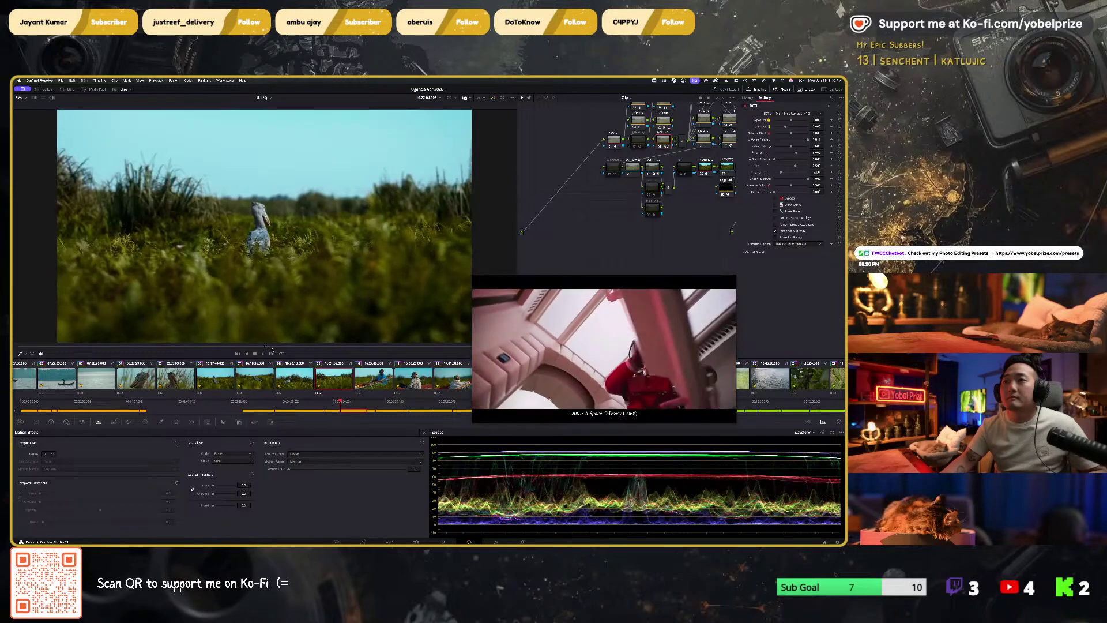
left_click(271, 350)
scroll(298, 389, "down", 3)
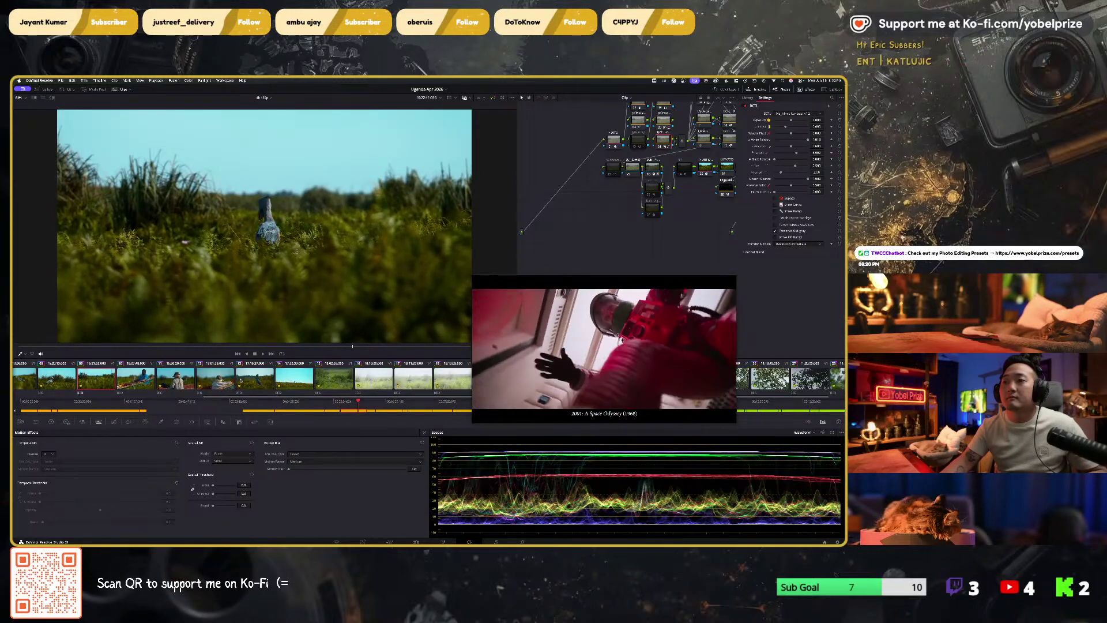
left_click(176, 379)
left_click(255, 379)
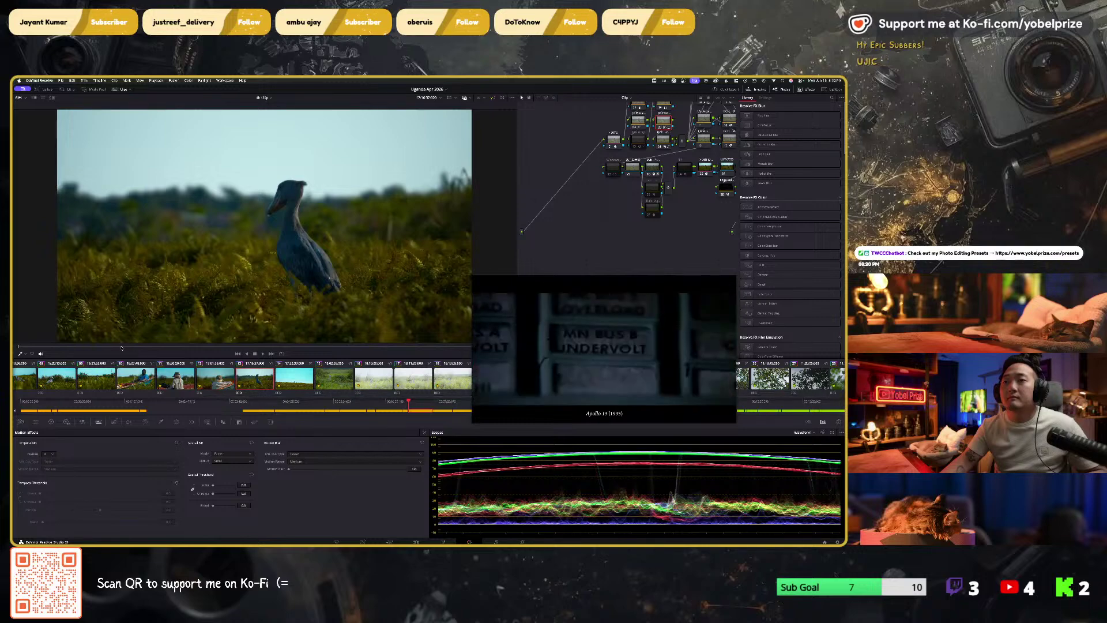
left_click(205, 348)
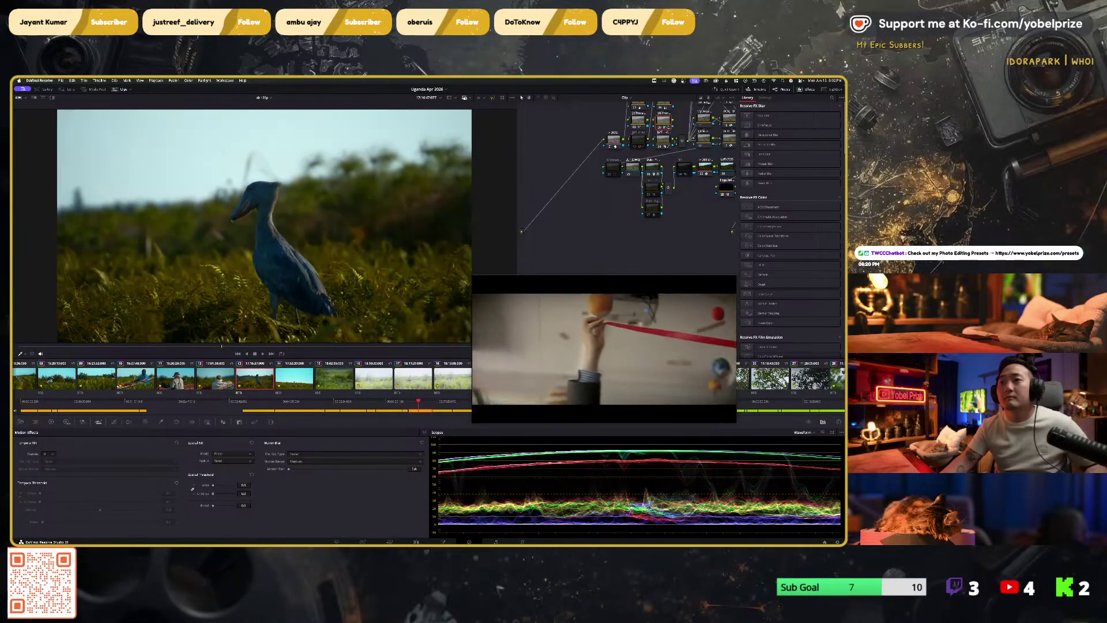
left_click(353, 347)
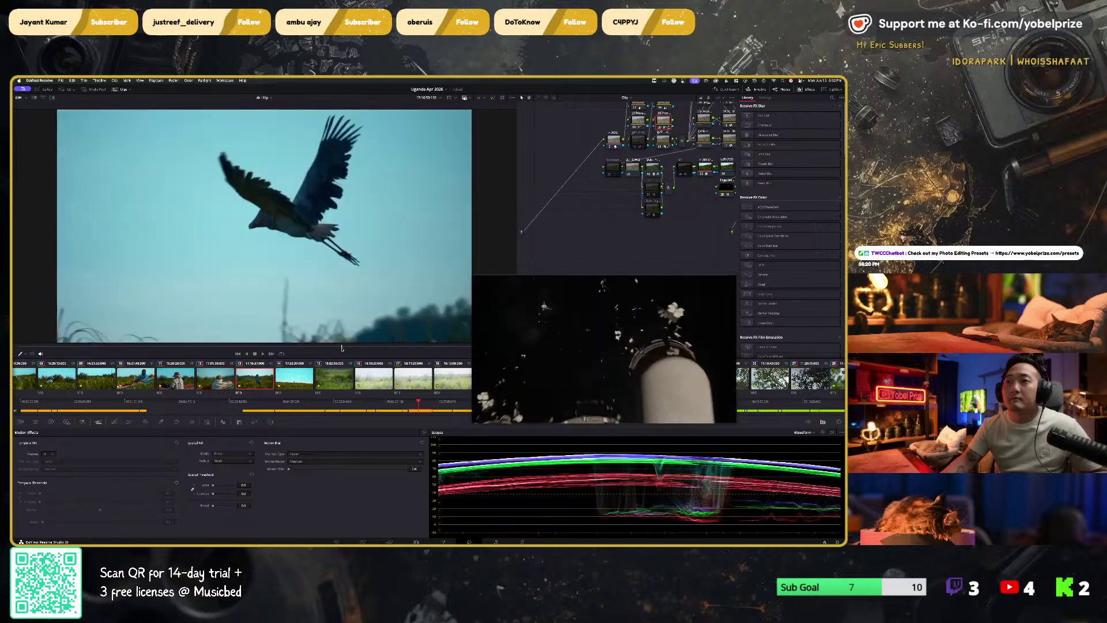
left_click_drag(353, 348, 250, 347)
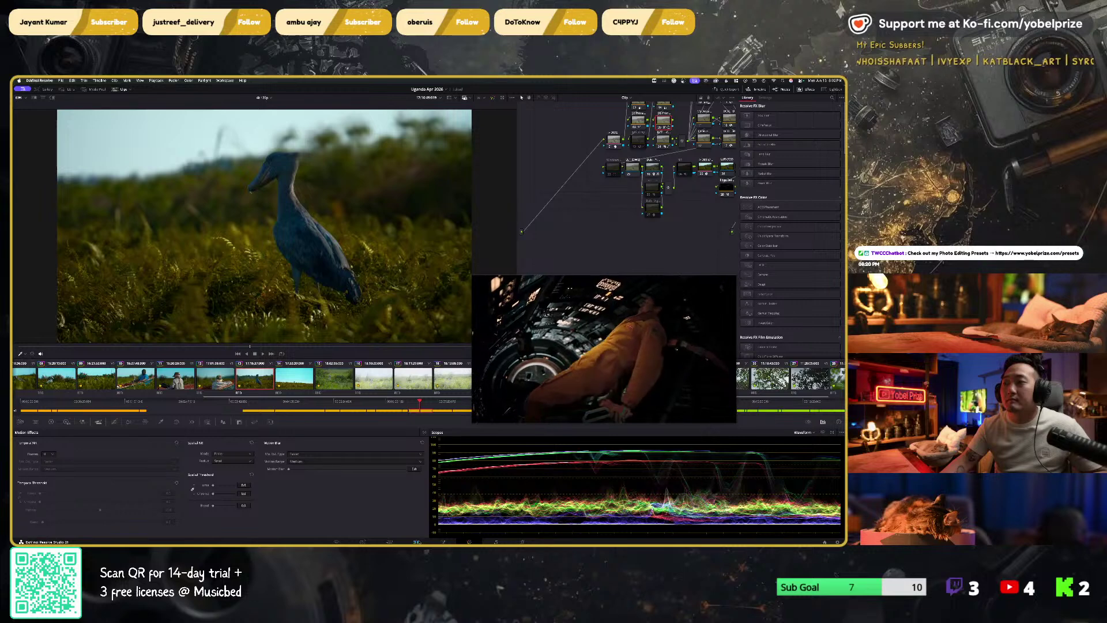
Step: Return to the Edit page's longer timeline and add the perched shoebill clip near the second orange group's end to the clip selection
key("shift+4")
left_click(108, 369)
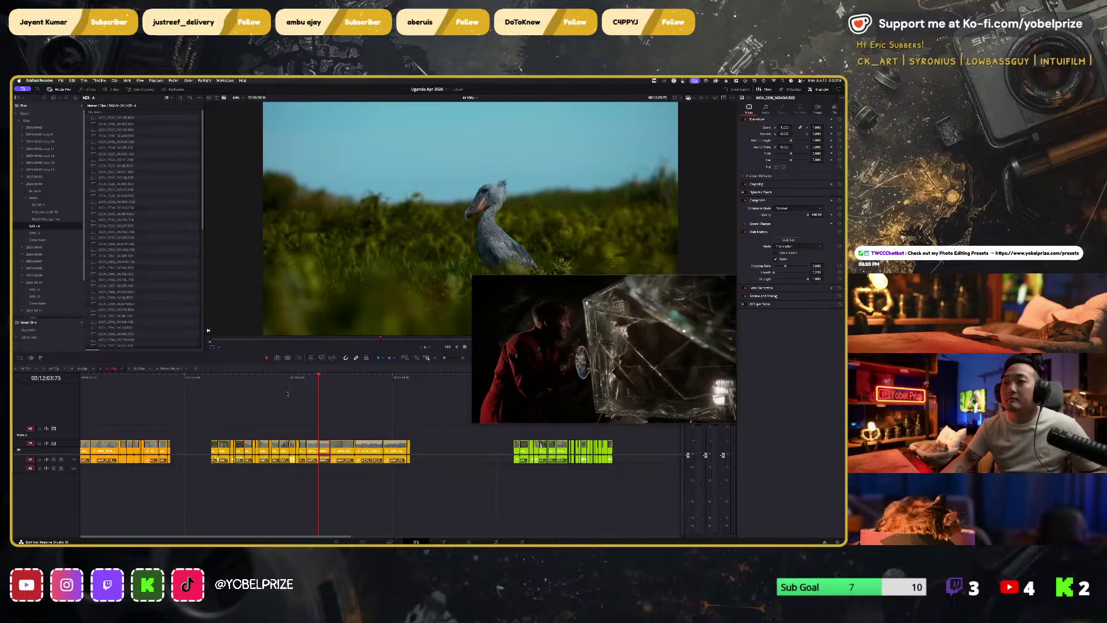
left_click_drag(318, 377, 355, 383)
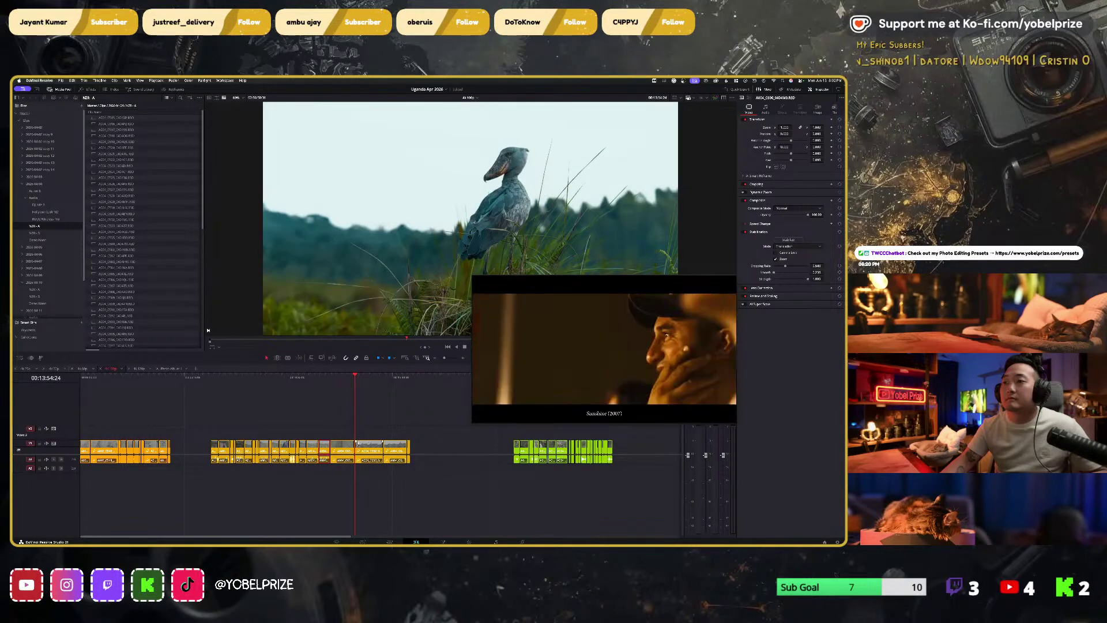
left_click(361, 445, "super")
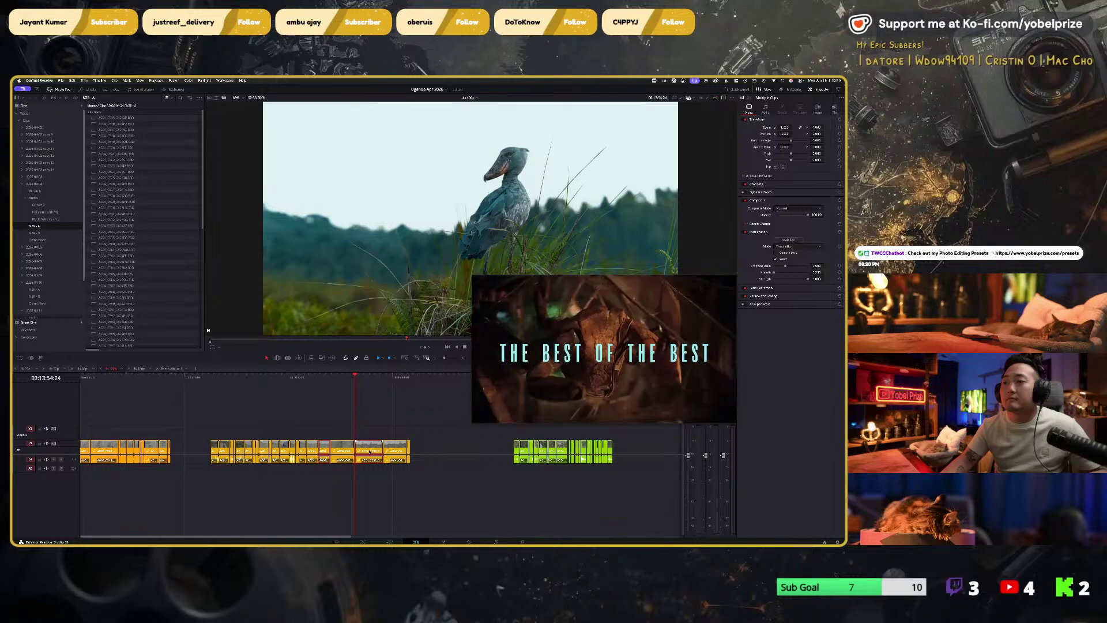
Step: Pause the floating video and paste the copied shoebill clips after the second orange group on the shorter timeline
left_click(145, 372)
left_click(318, 377)
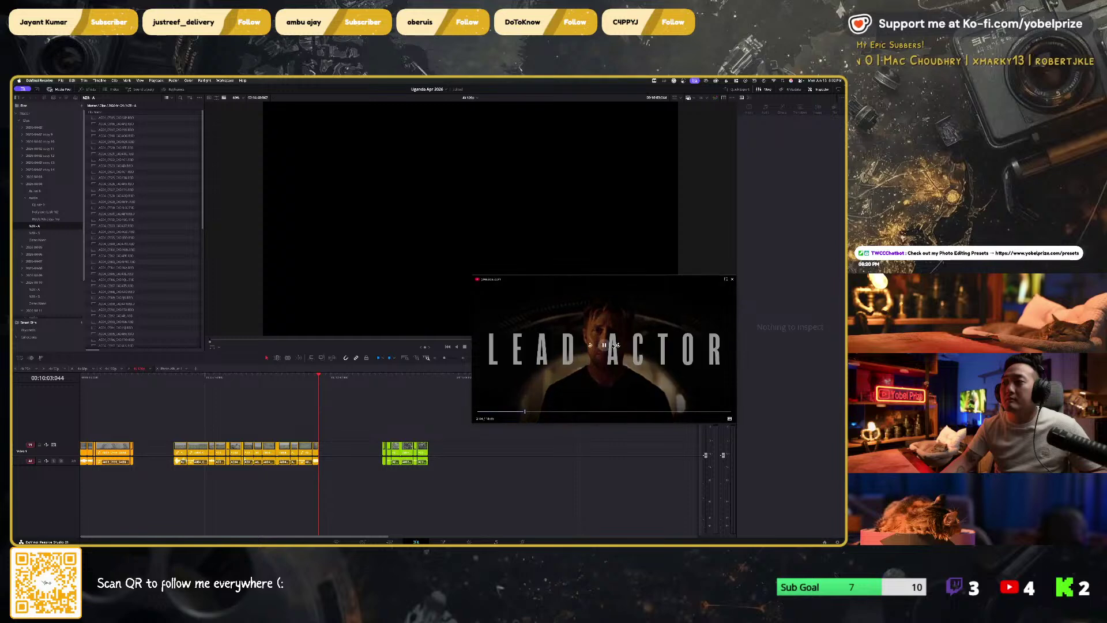
left_click(603, 345)
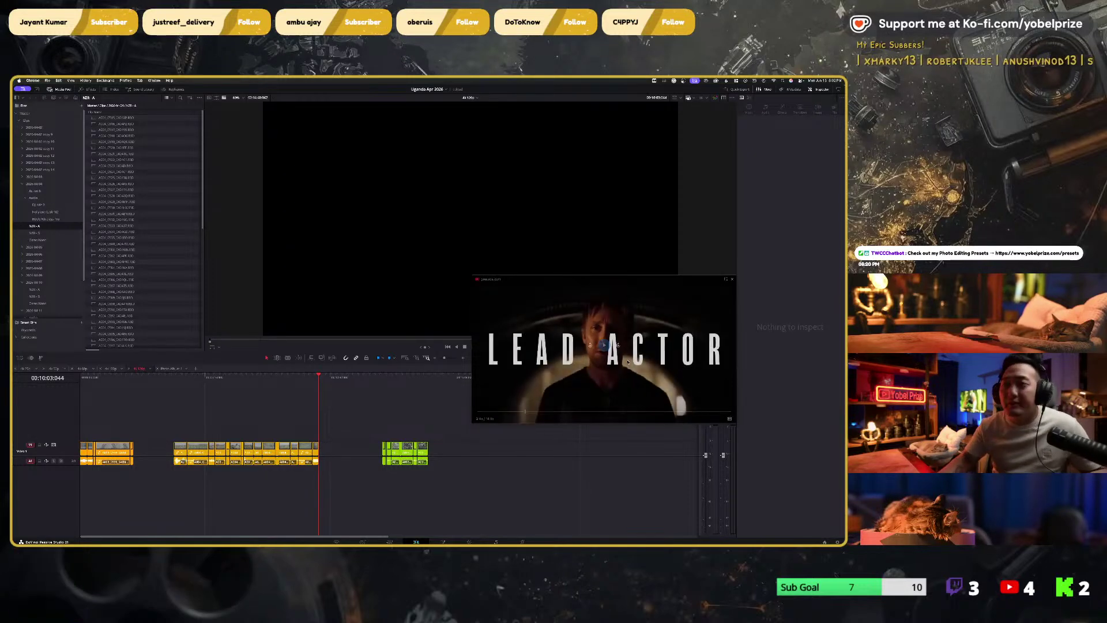
left_click(339, 413)
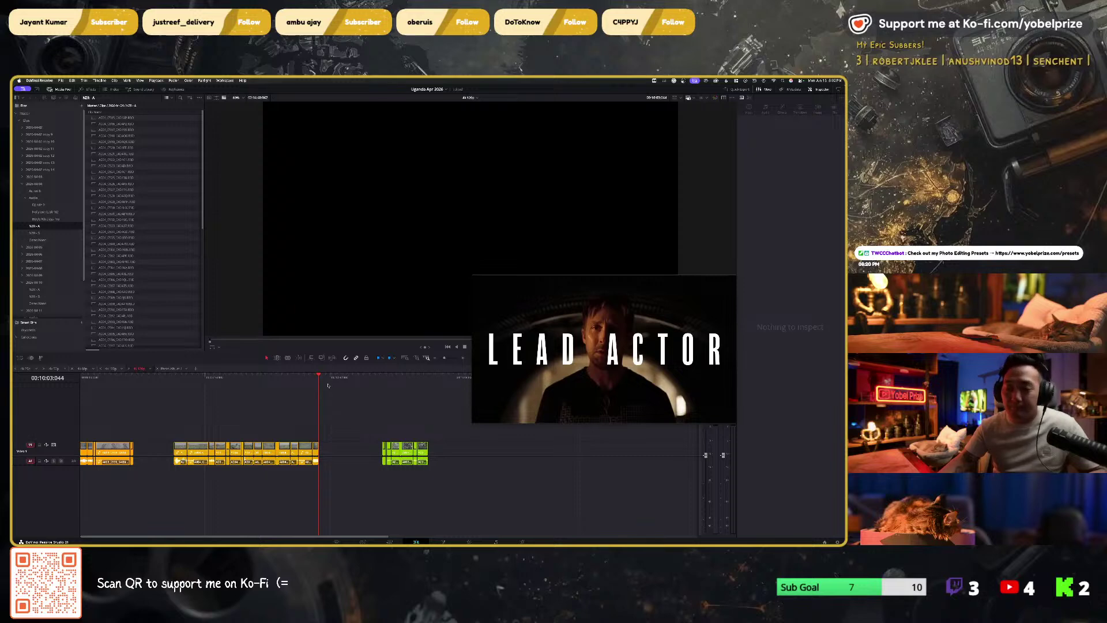
key("ctrl+v")
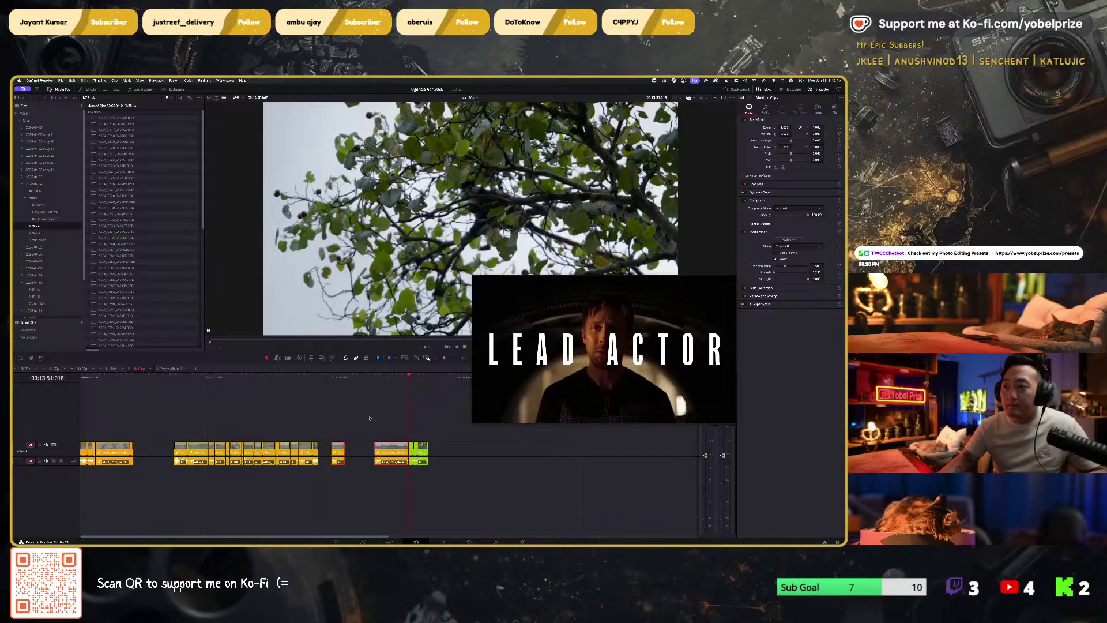
Step: Undo the last paste and shift the green clip group further along the timeline, leaving more empty space after the second orange group
key("ctrl+z")
left_click_drag(363, 415, 444, 479)
left_click_drag(421, 444, 523, 443)
left_click(367, 453)
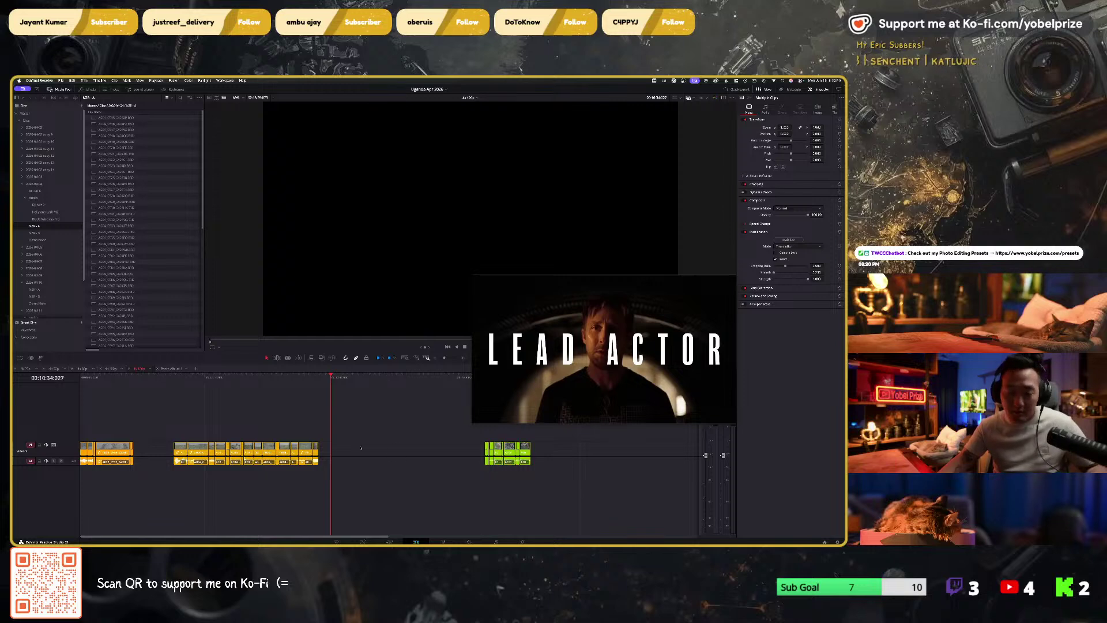
Step: Paste the copied shoebill clips into the space before the green group and ripple delete the gap between them
key("ctrl+v")
left_click(368, 452)
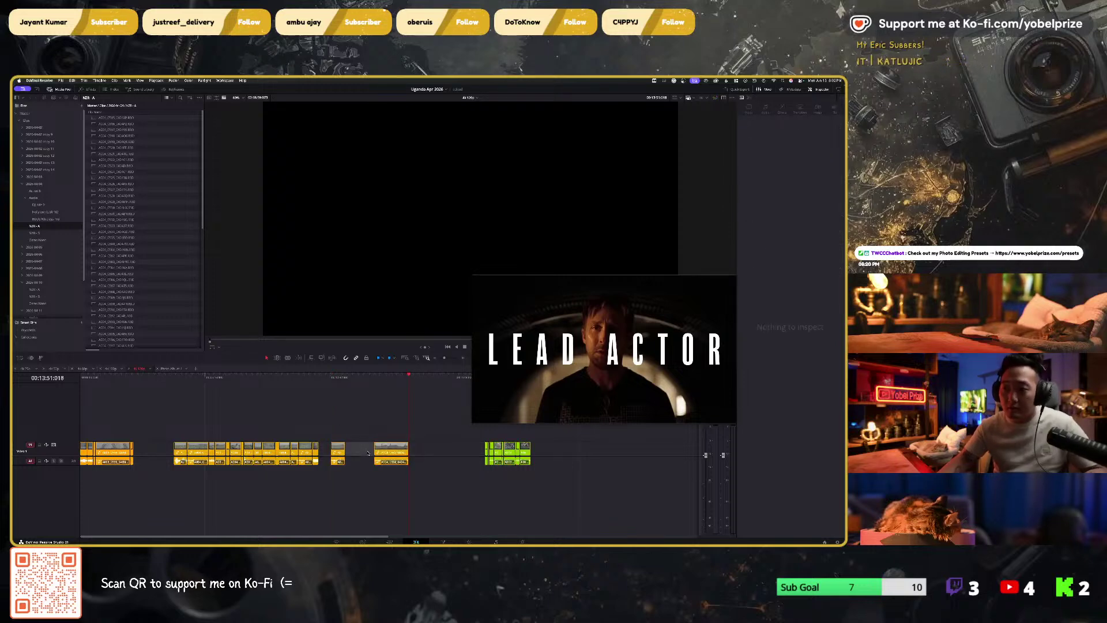
key("Delete")
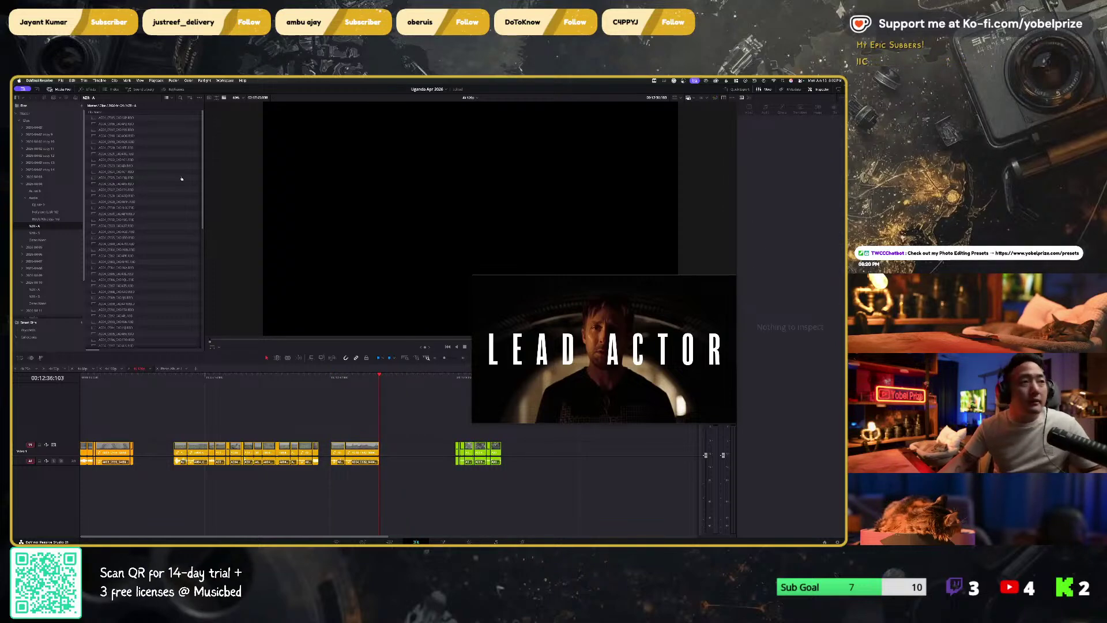
Step: Switch to Chrome and search Google in a new window for "project hail mary director"
key("super+Tab")
key("super+n")
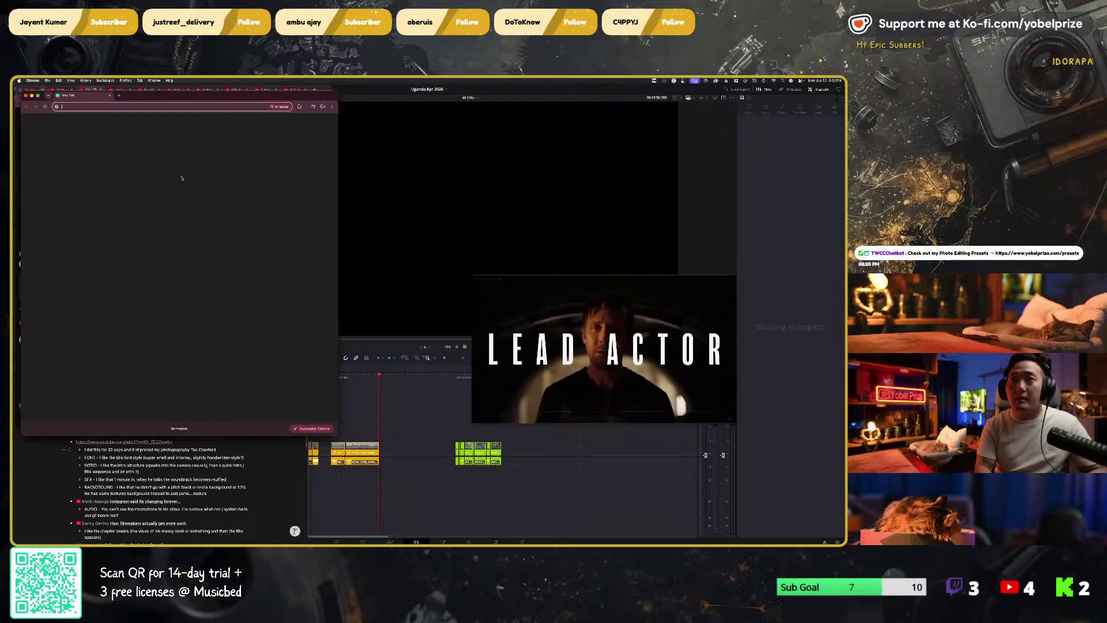
type("project ha")
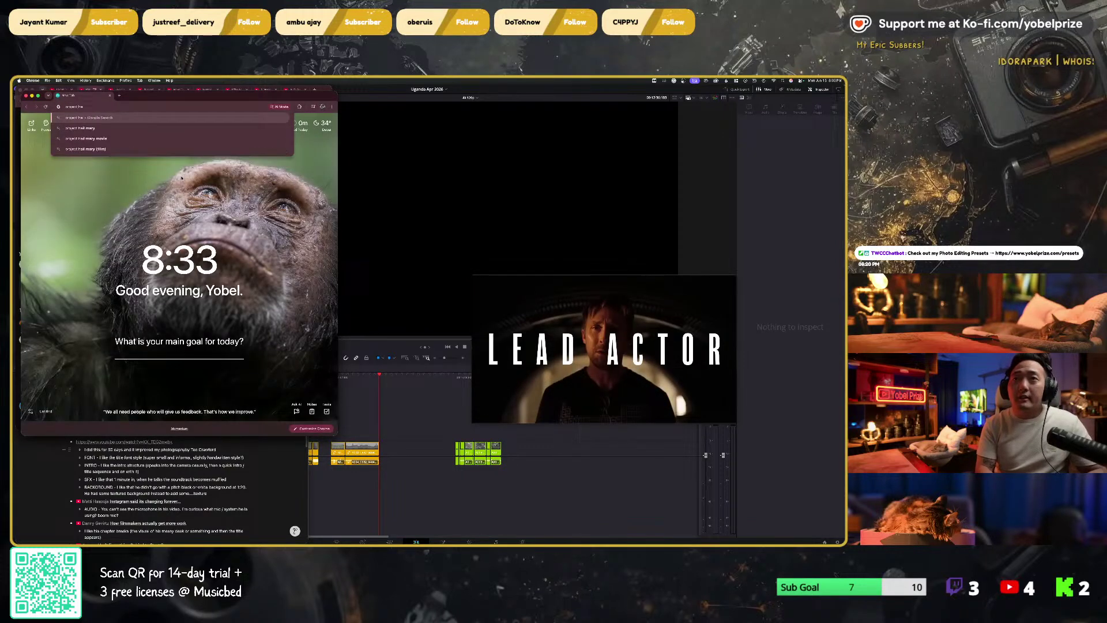
type("il mary director")
key("Return")
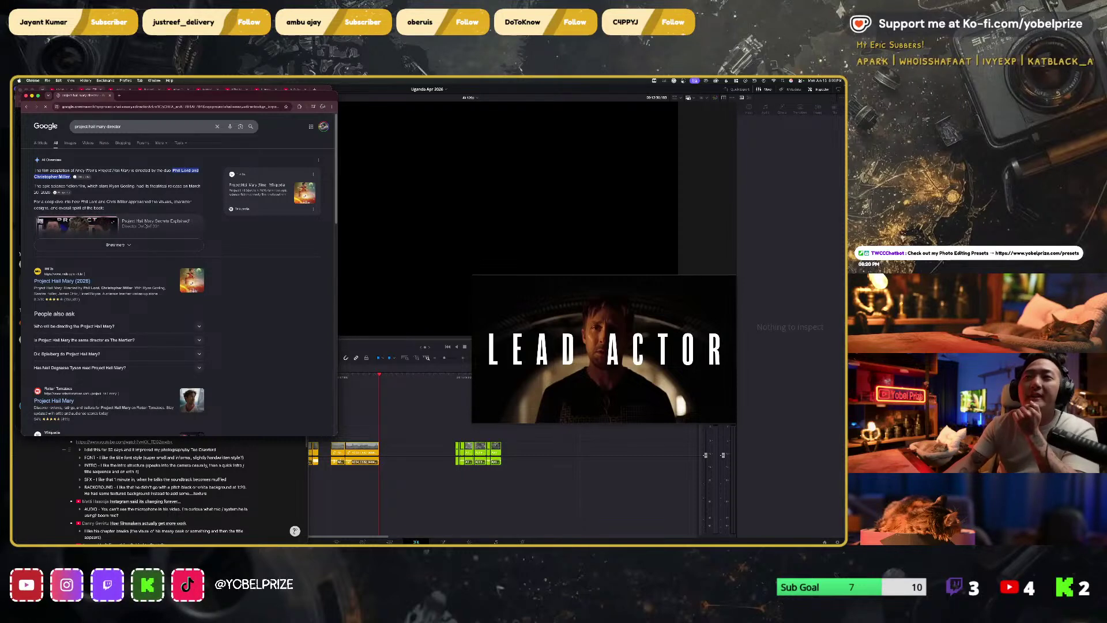
Step: Expand the AI overview and read through the Project Hail Mary search results
left_click(111, 245)
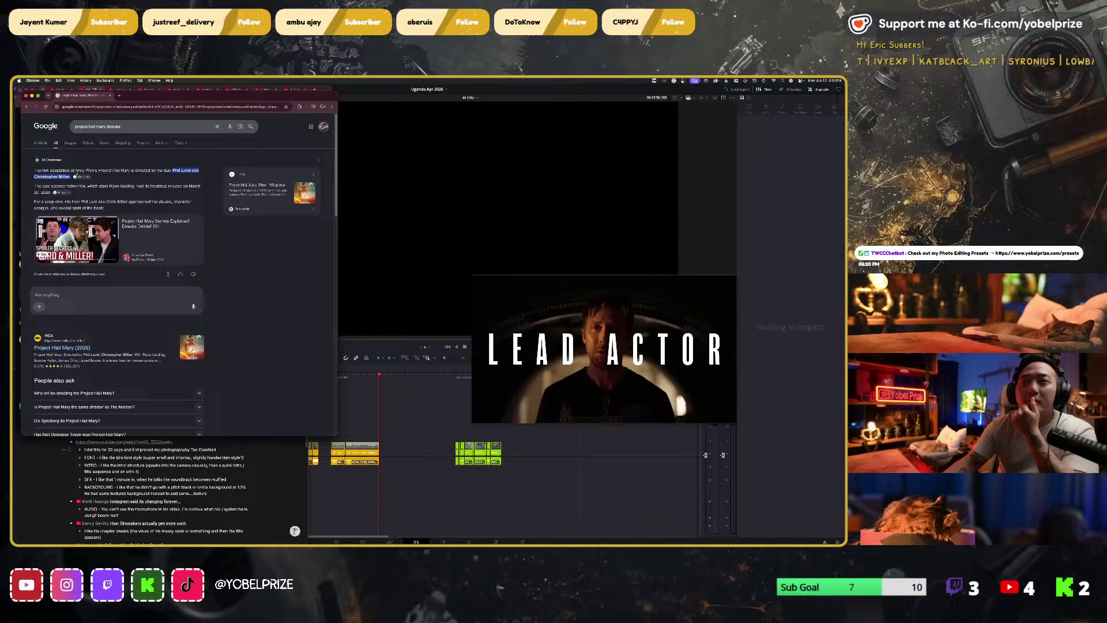
scroll(257, 352, "down", 2)
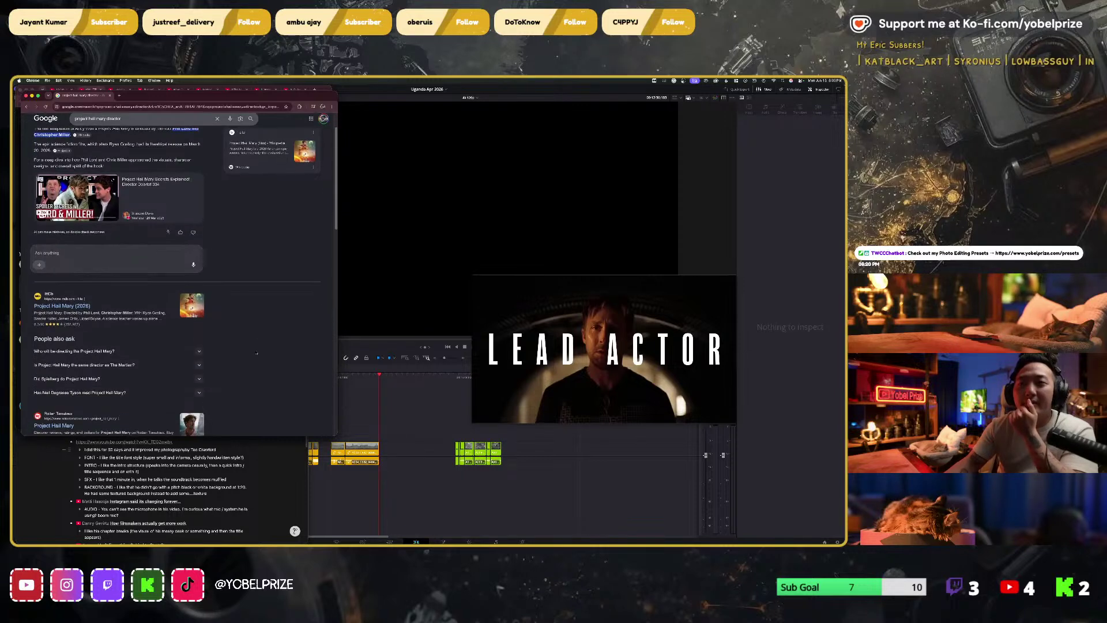
scroll(255, 351, "down", 5)
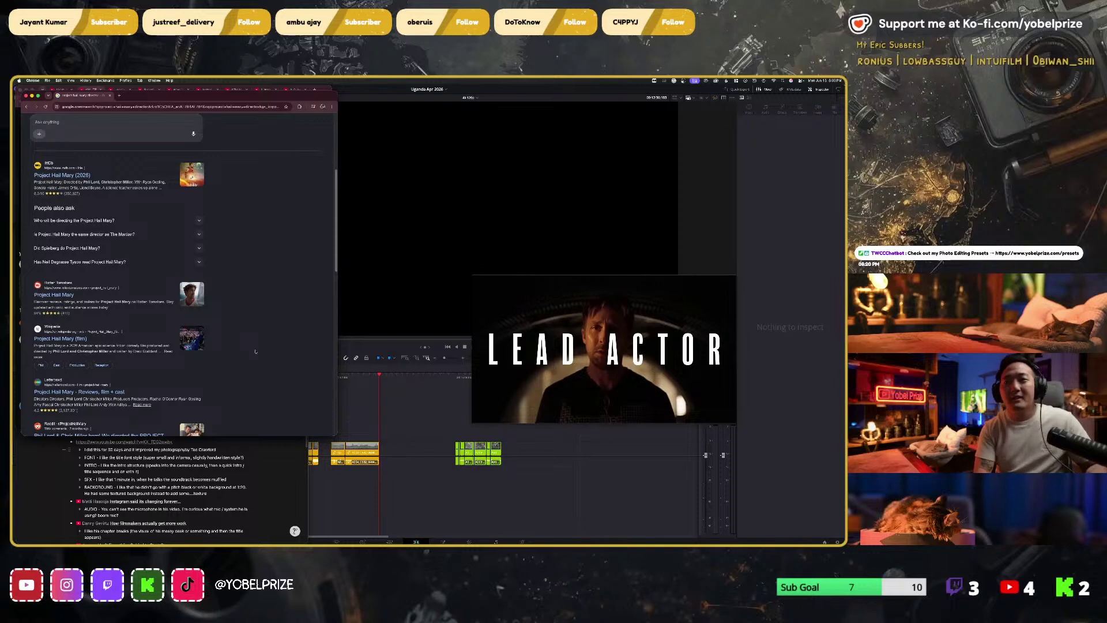
Step: Search for "phil lord and chris miller movies" and open the IMDb list of Phil Lord & Christopher Miller films
key("super+l")
type("phil lord an")
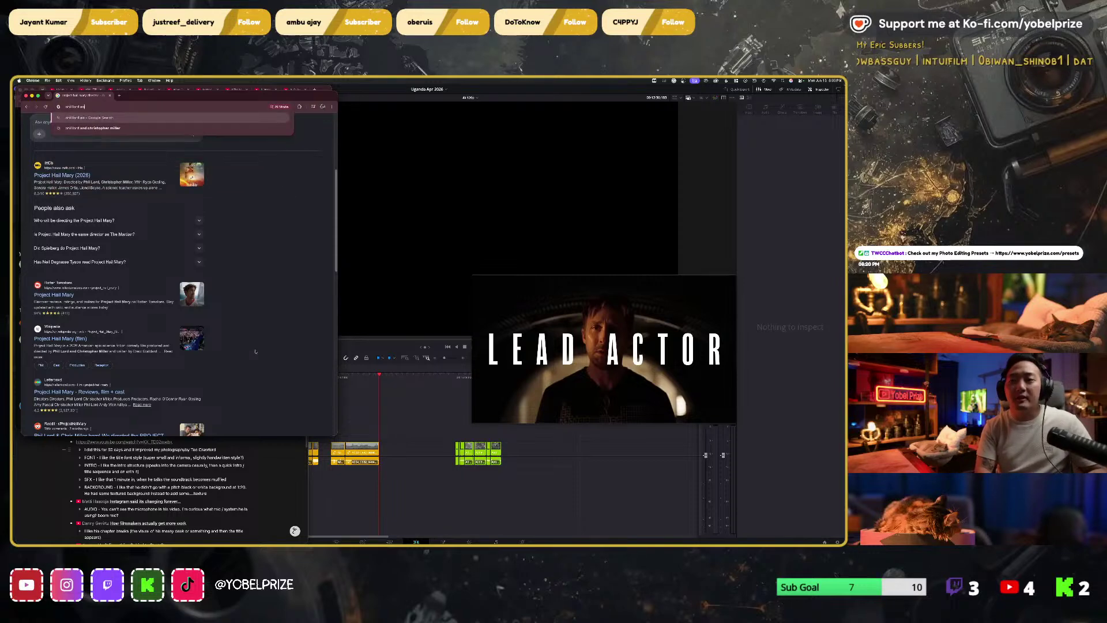
type("d christopher miller movies")
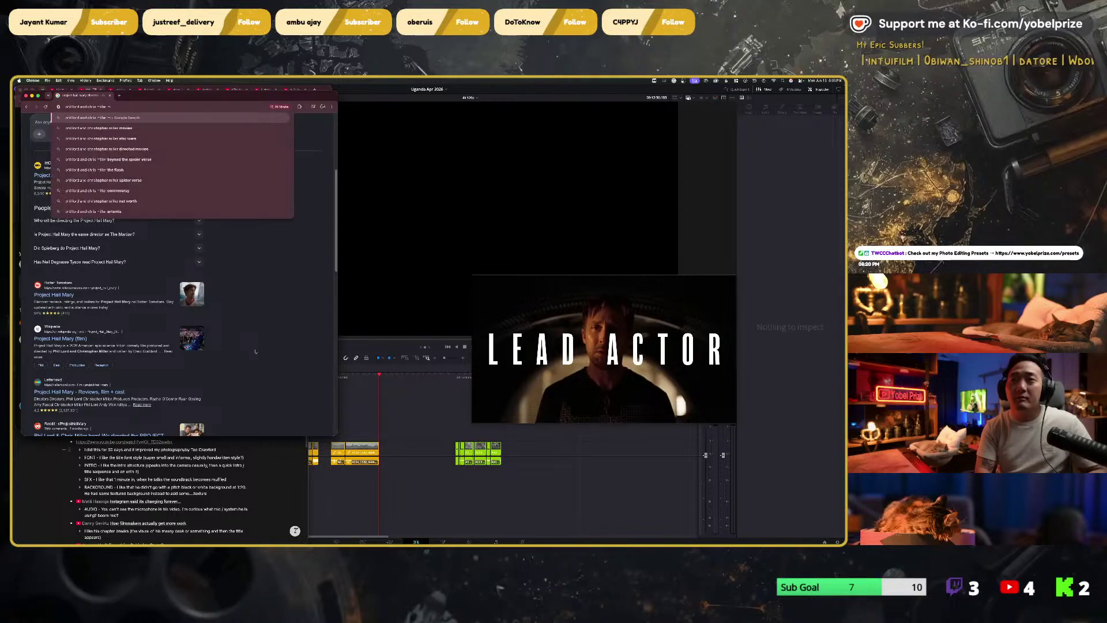
key("Return")
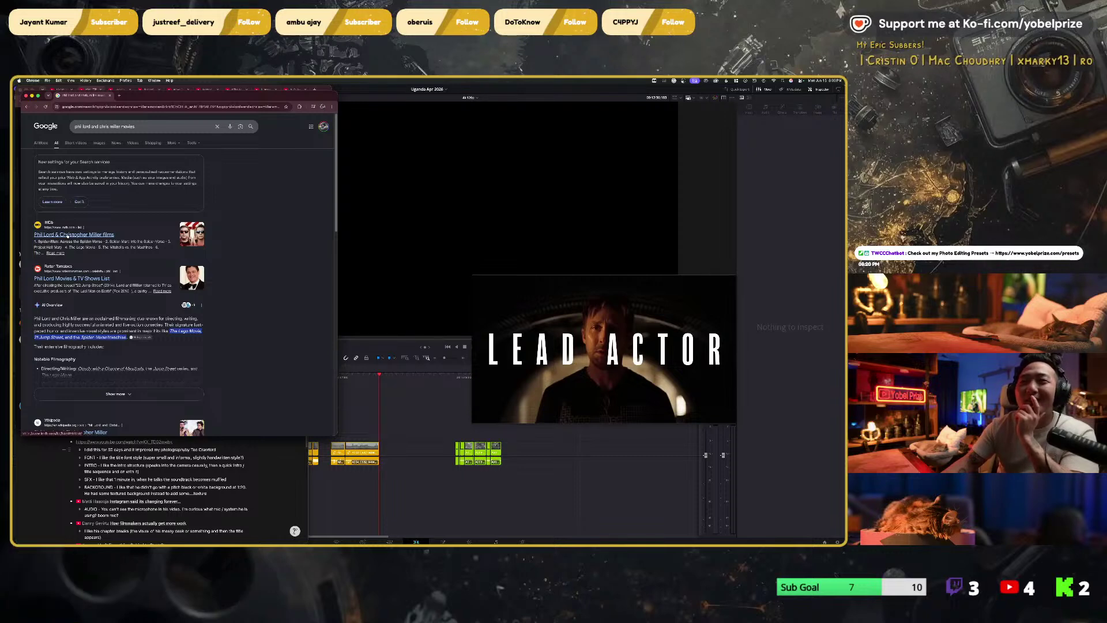
left_click(68, 235)
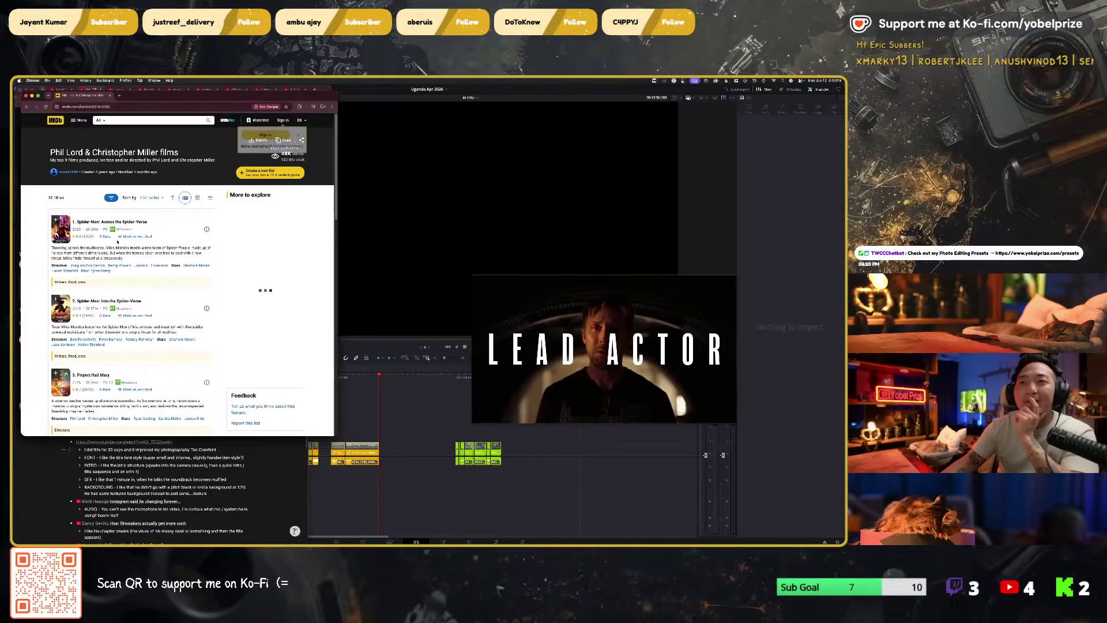
Step: Read the IMDb film list from Spider-Man: Across the Spider-Verse down to its last entries, checking the credited roles
scroll(186, 303, "down", 3)
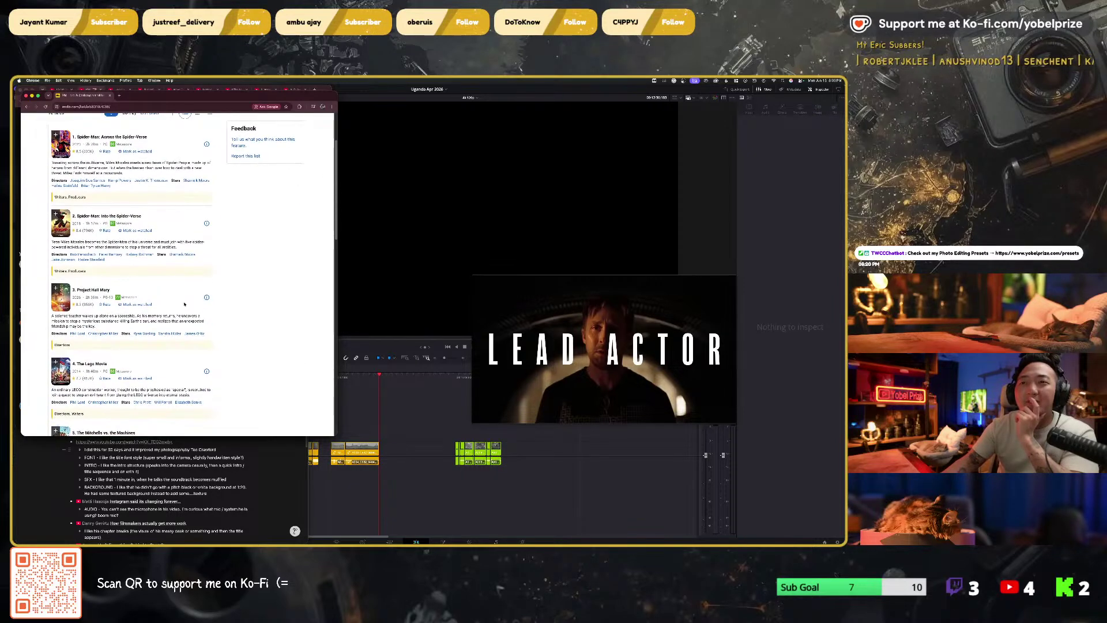
scroll(185, 305, "down", 4)
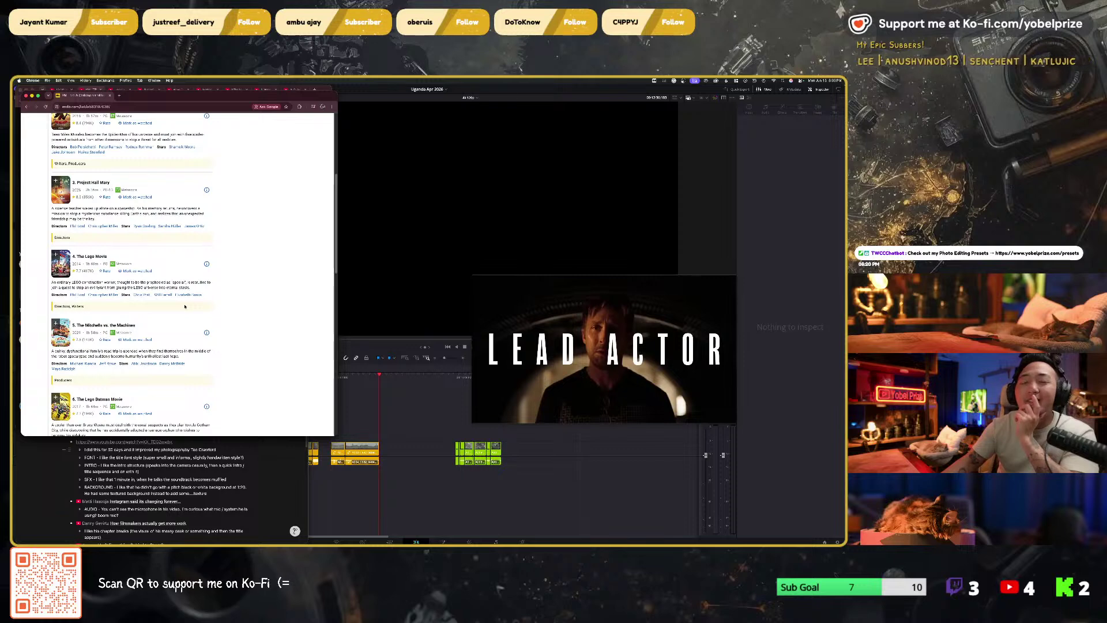
scroll(185, 306, "down", 1)
scroll(186, 305, "up", 8)
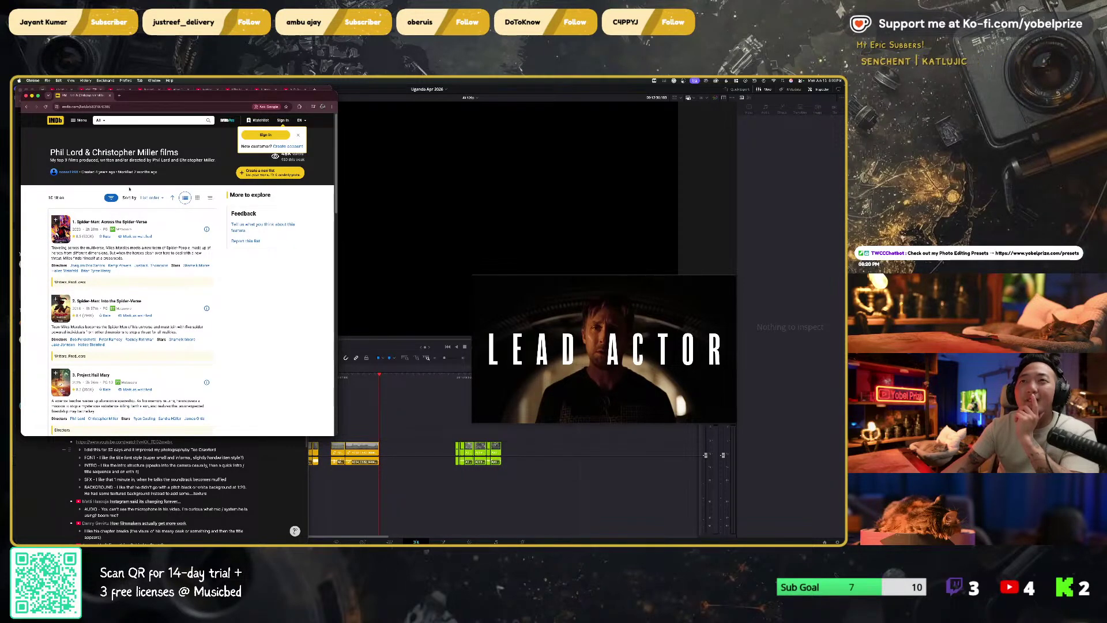
scroll(163, 218, "down", 9)
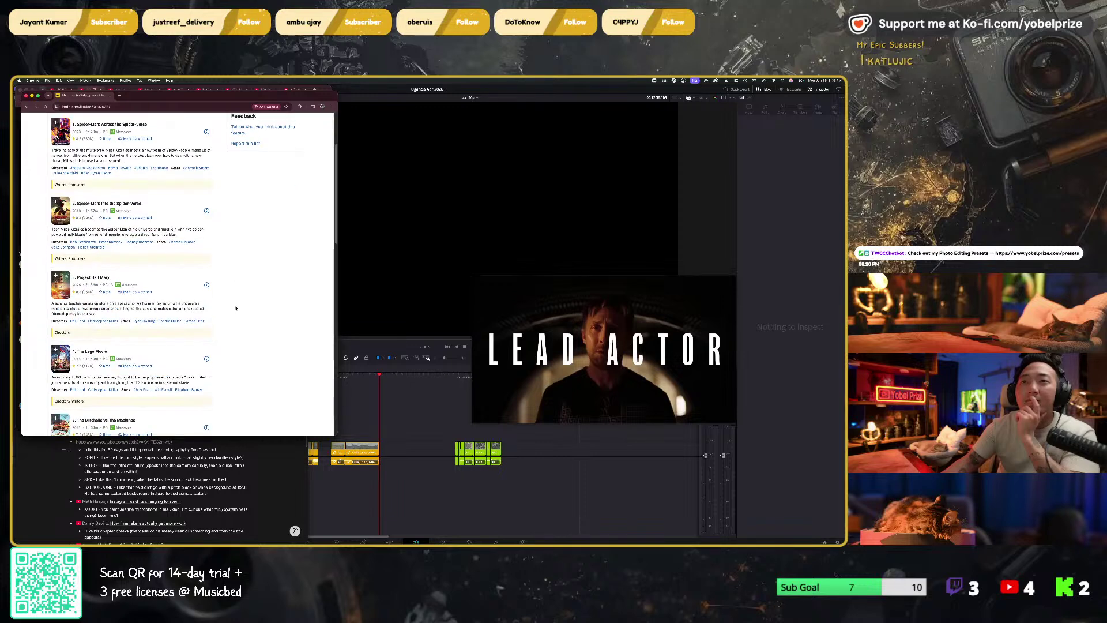
scroll(259, 310, "down", 1)
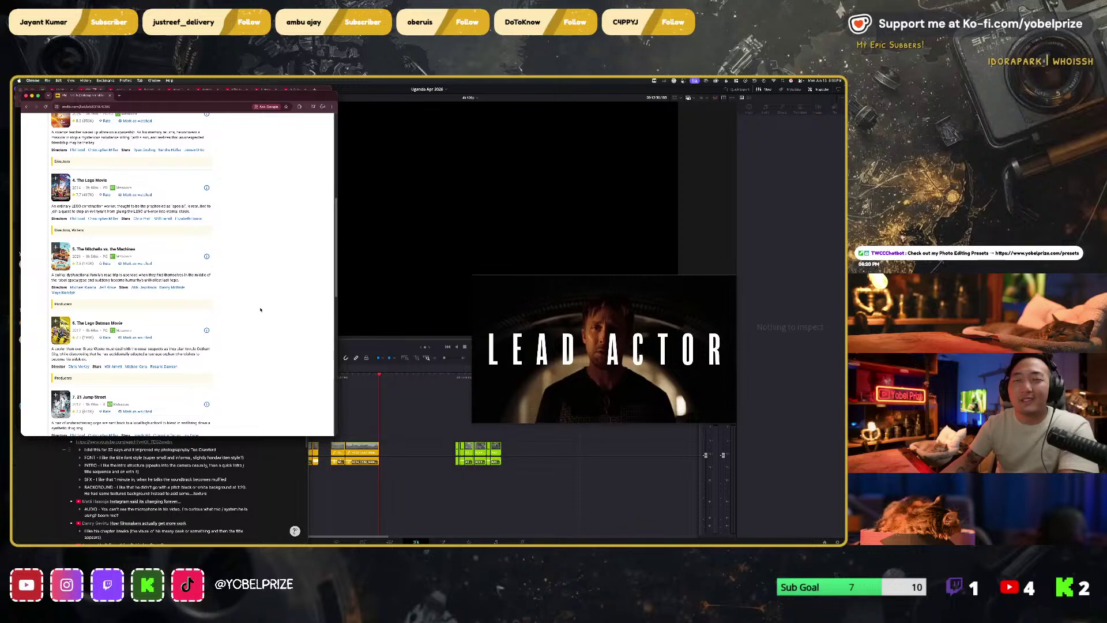
scroll(259, 310, "down", 2)
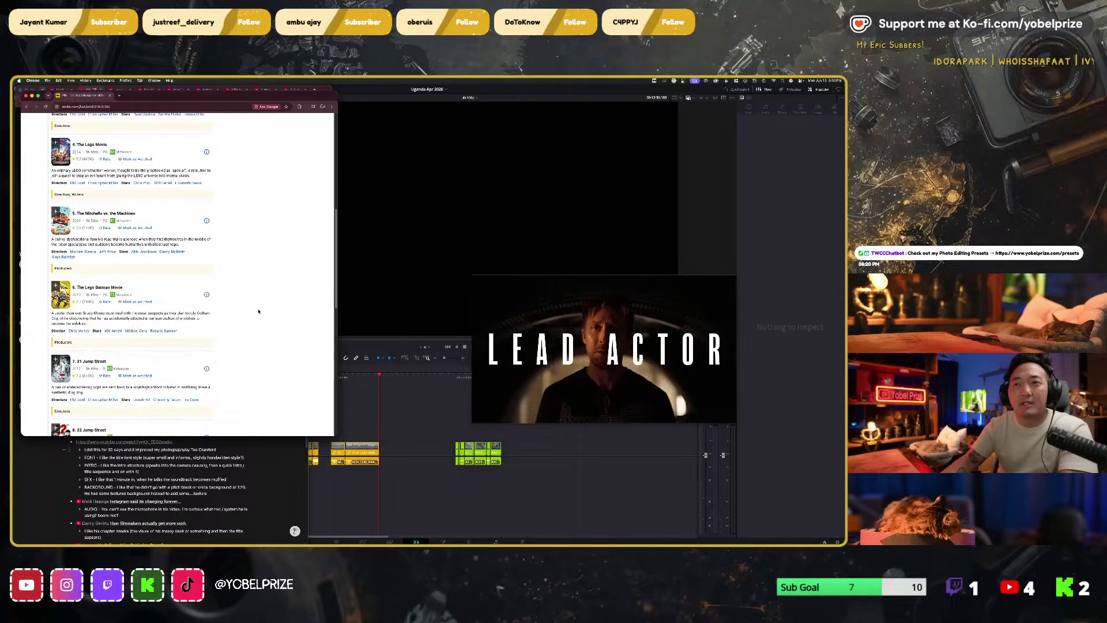
scroll(259, 311, "down", 2)
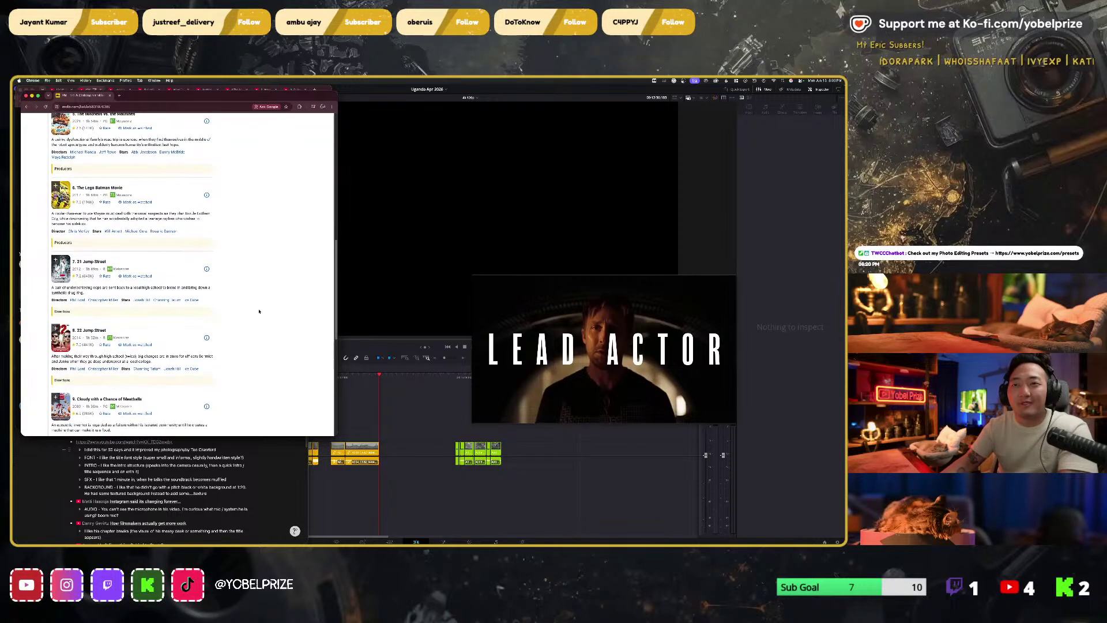
scroll(258, 311, "down", 1)
scroll(259, 313, "down", 4)
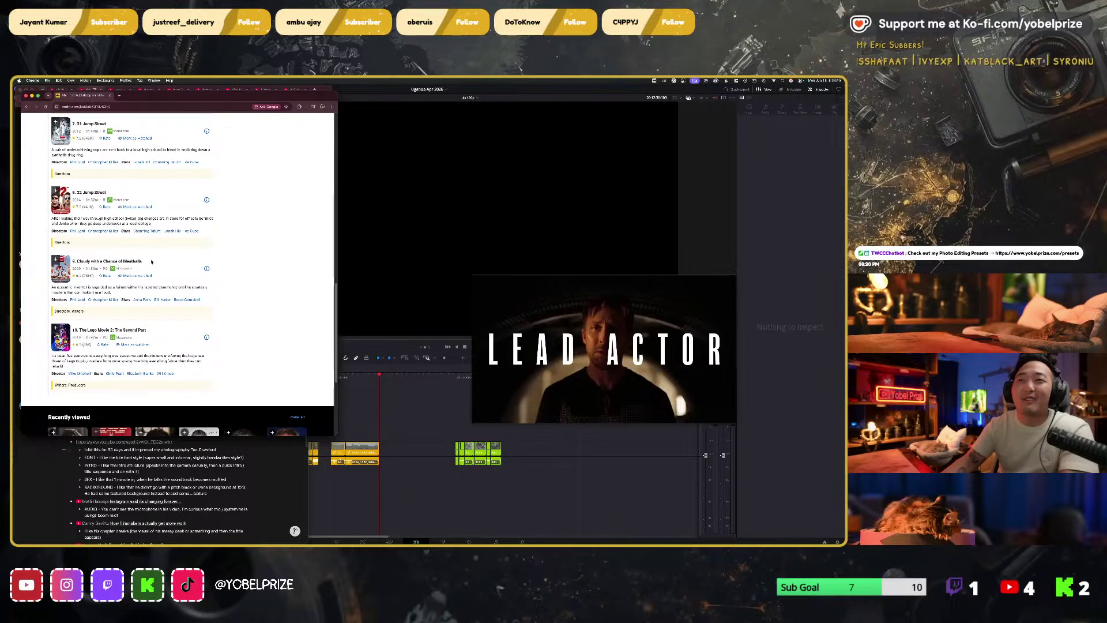
Step: Highlight the Cloudy with a Chance of Meatballs title, then go over the whole film list again from start to end
left_click_drag(152, 261, 88, 262)
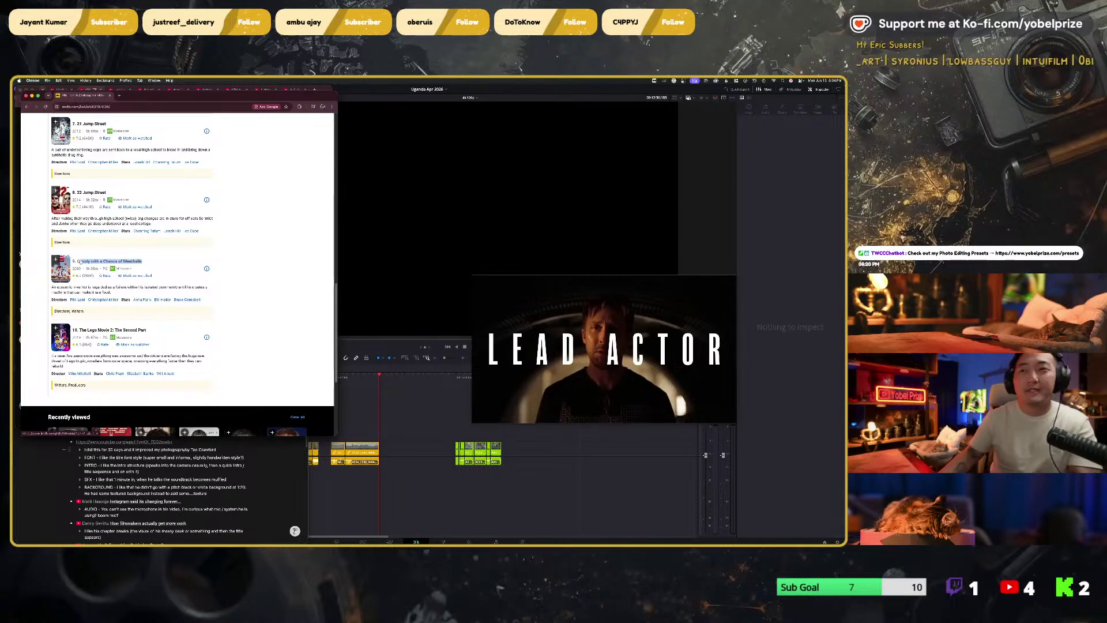
triple_click(89, 263)
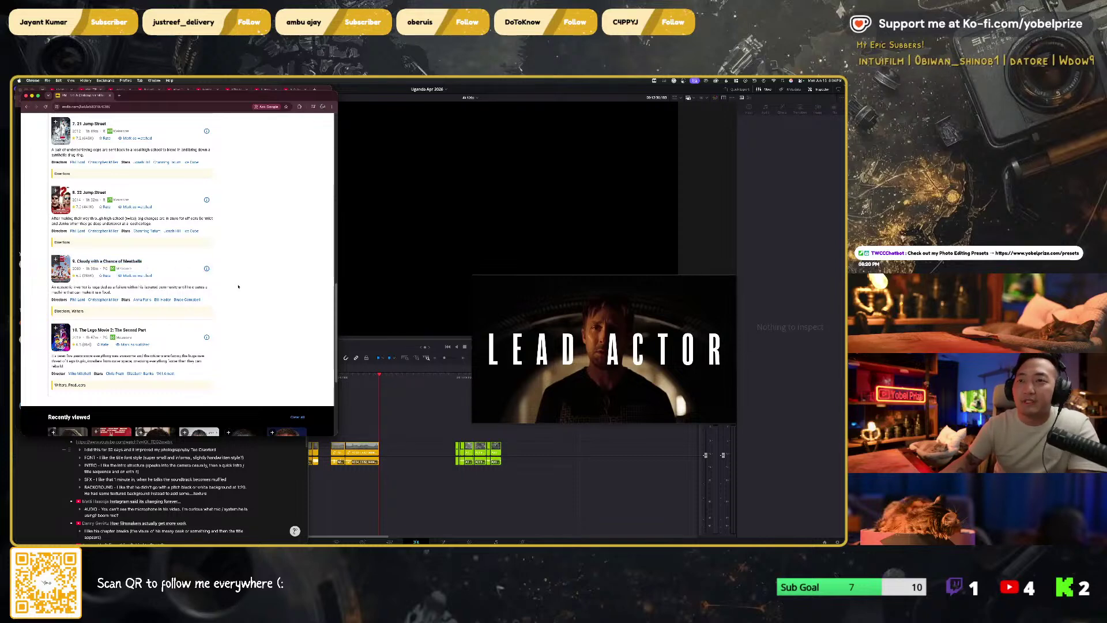
scroll(238, 286, "down", 2)
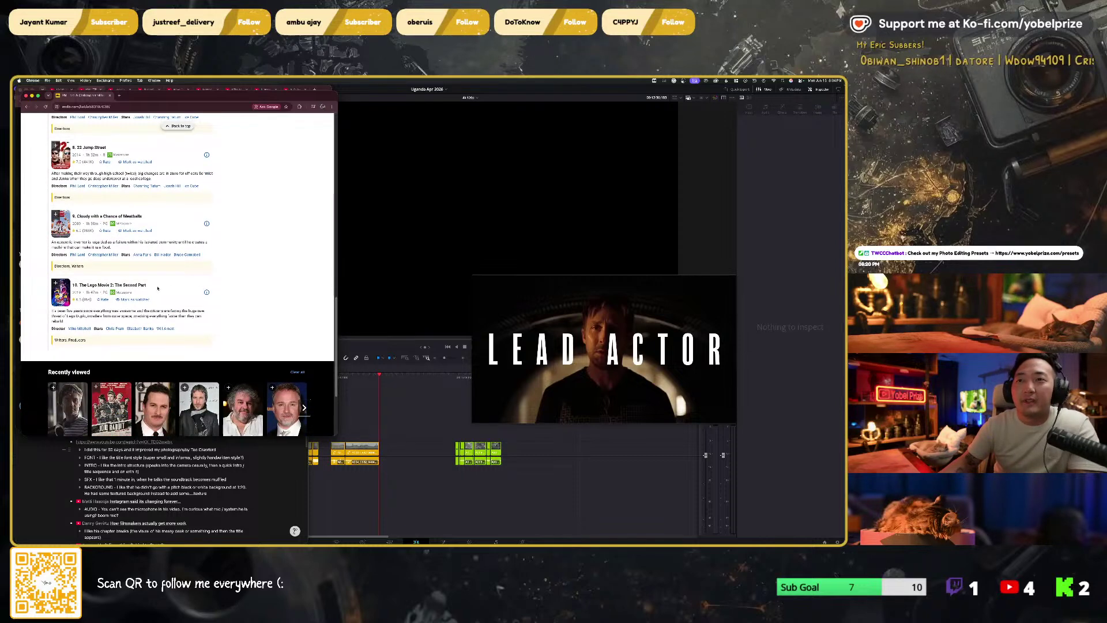
scroll(257, 283, "up", 15)
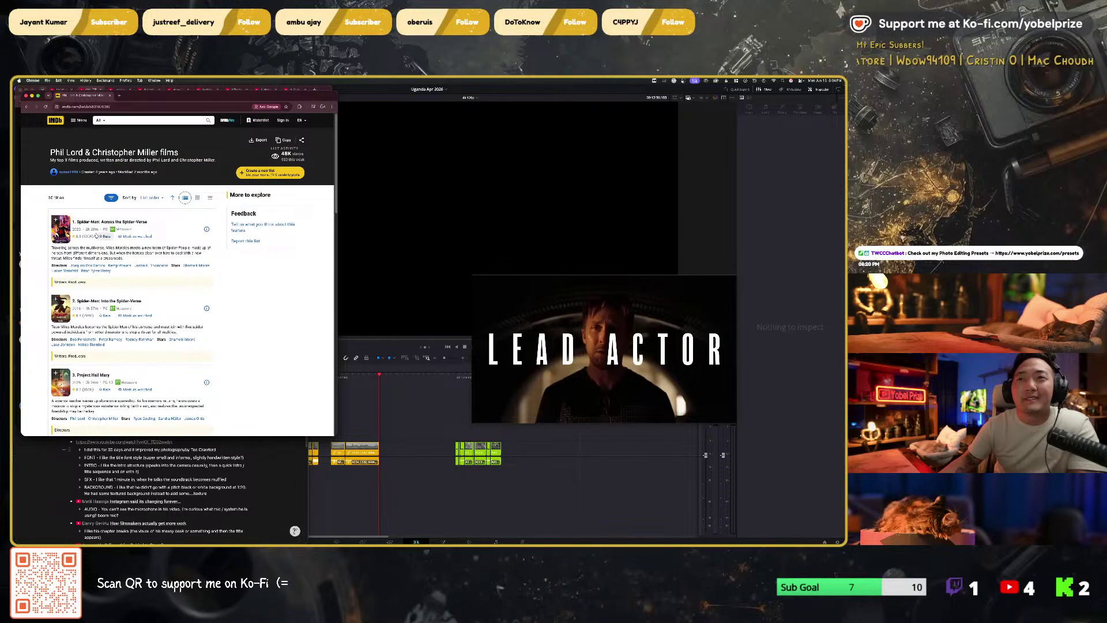
scroll(91, 239, "down", 1)
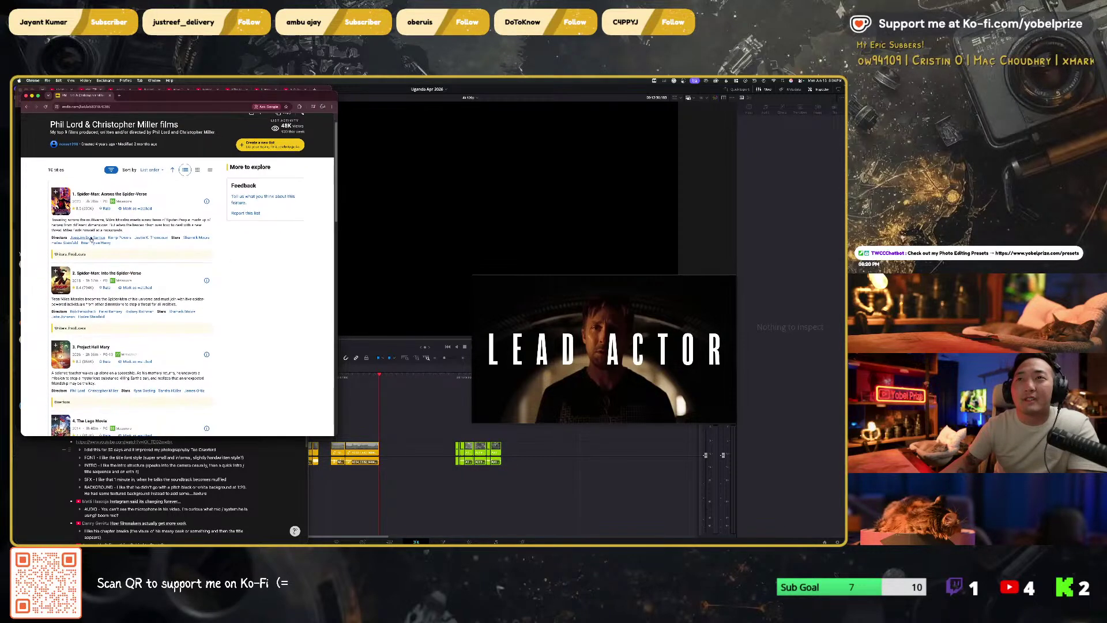
scroll(244, 248, "down", 2)
scroll(266, 257, "down", 6)
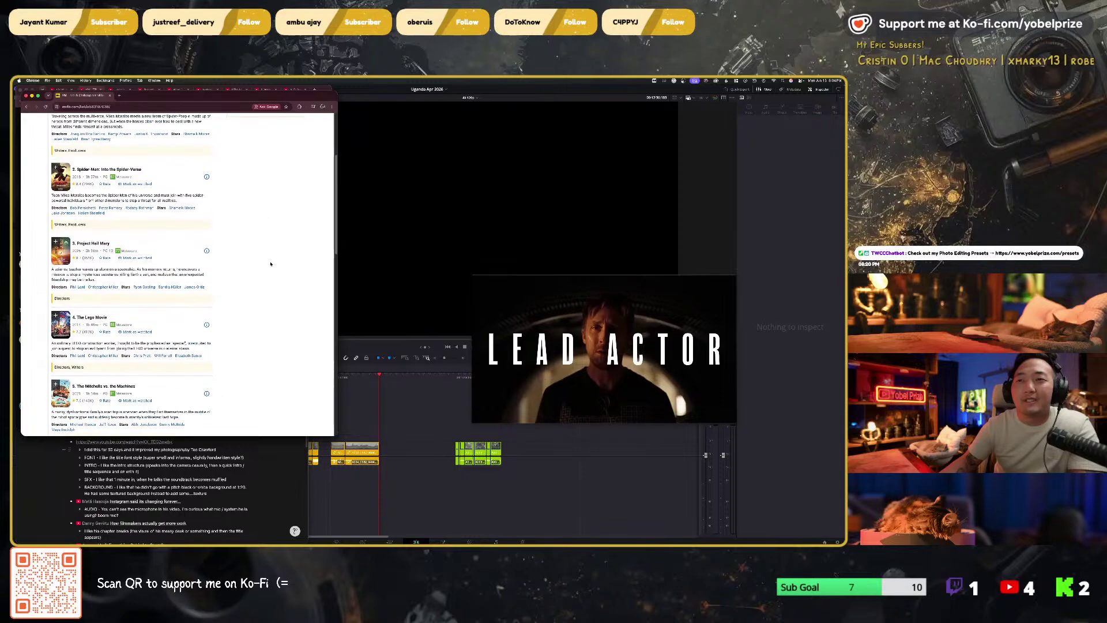
scroll(273, 267, "down", 8)
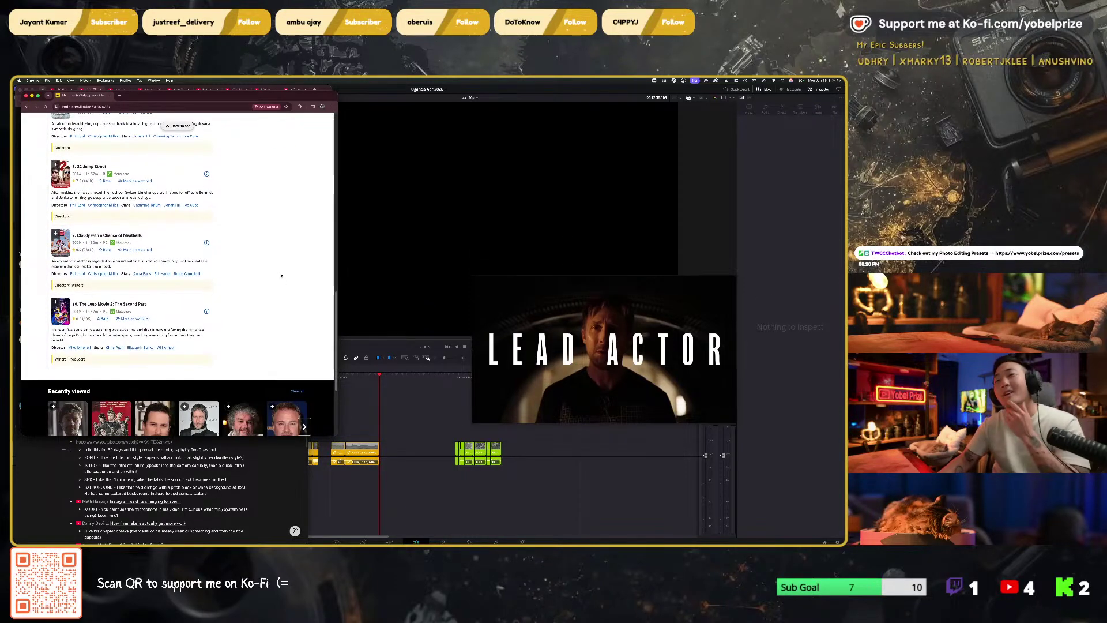
scroll(281, 275, "up", 15)
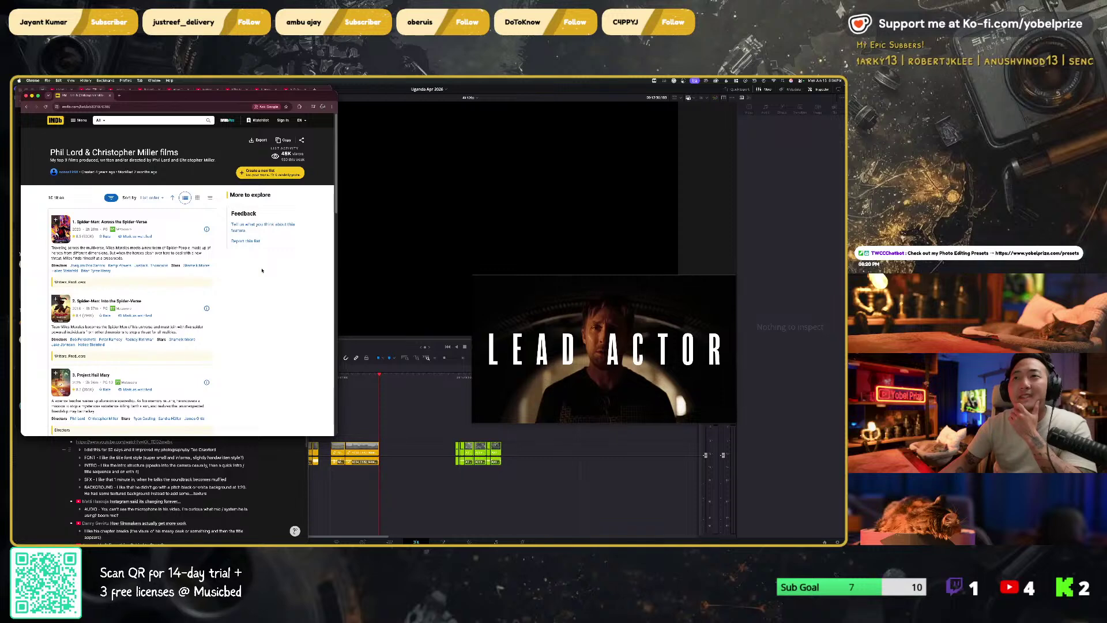
Step: Close the IMDb film list and resume the floating YouTube video
left_click(110, 96)
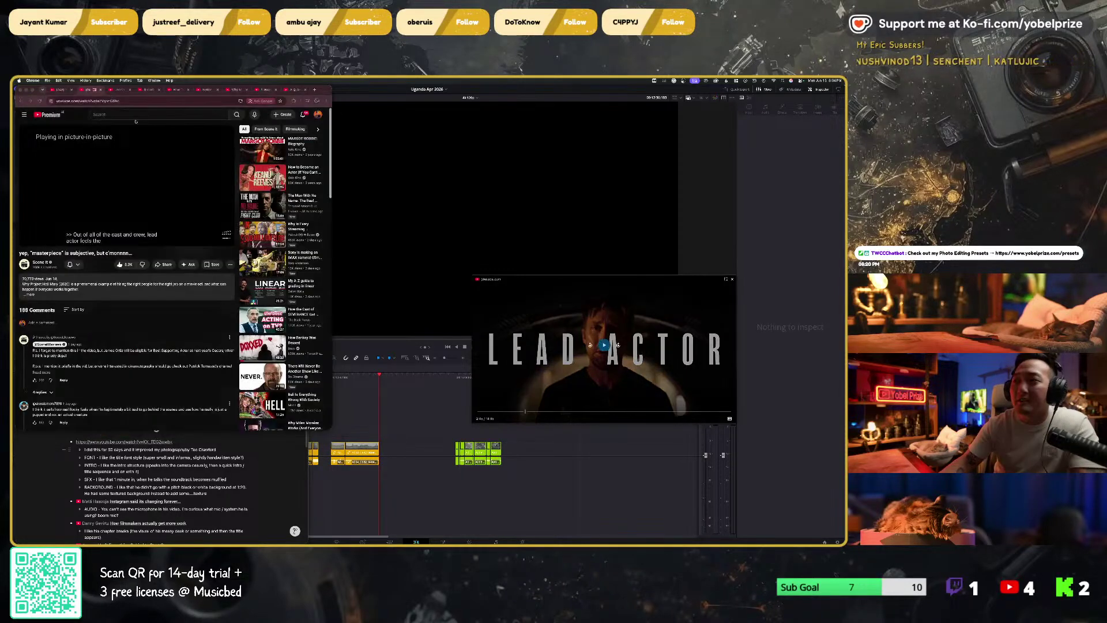
left_click(604, 346)
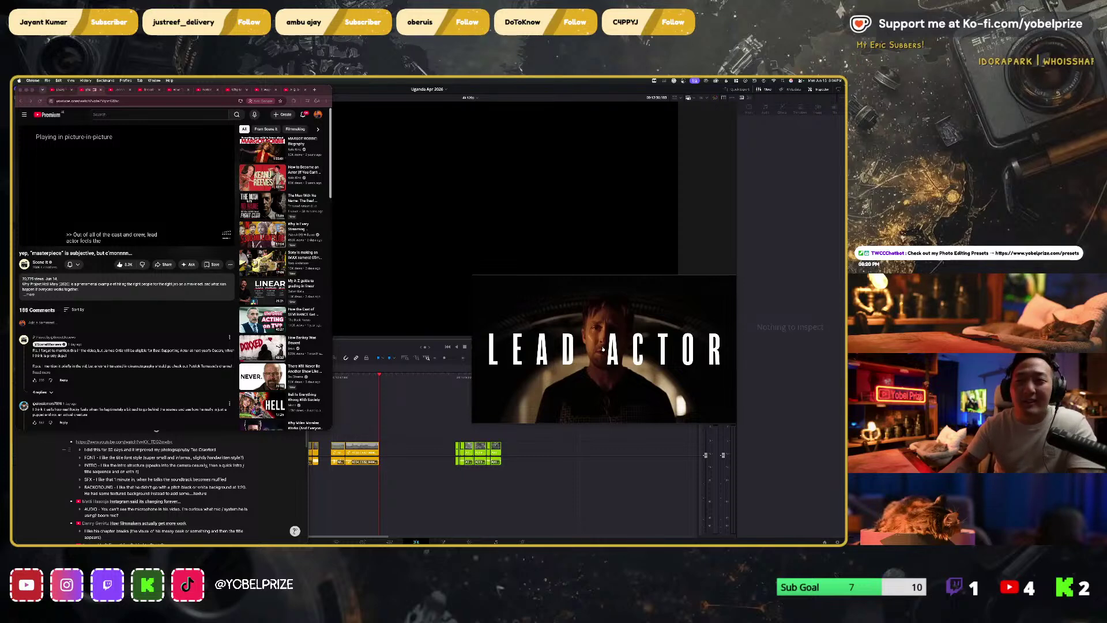
left_click(603, 345)
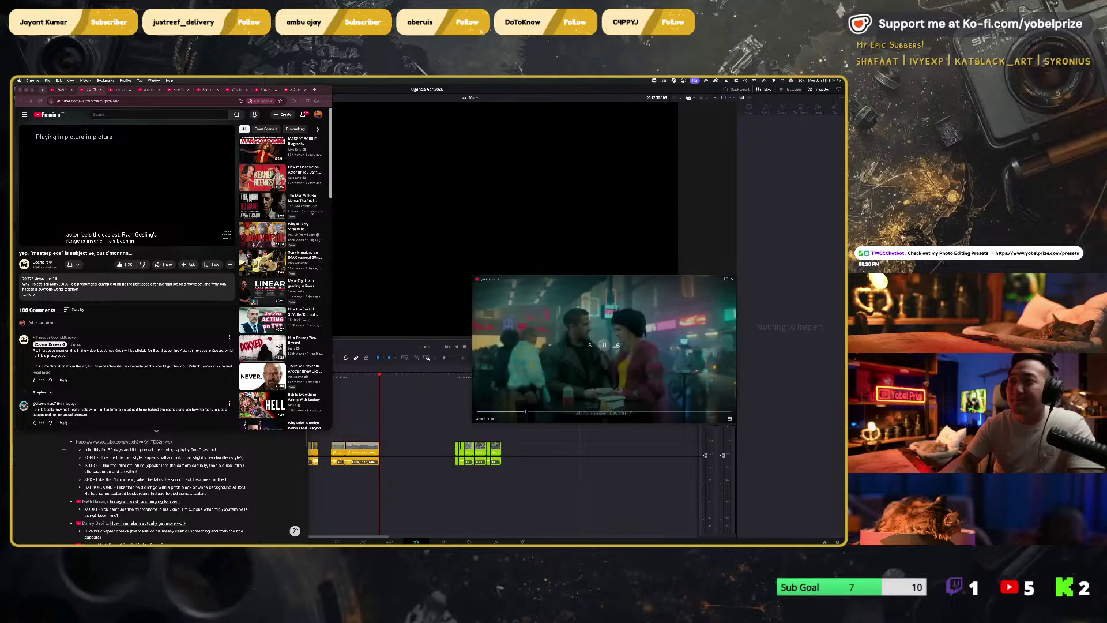
Step: Return to DaVinci Resolve and open the first pasted shoebill clip on the Color page
left_click(379, 96)
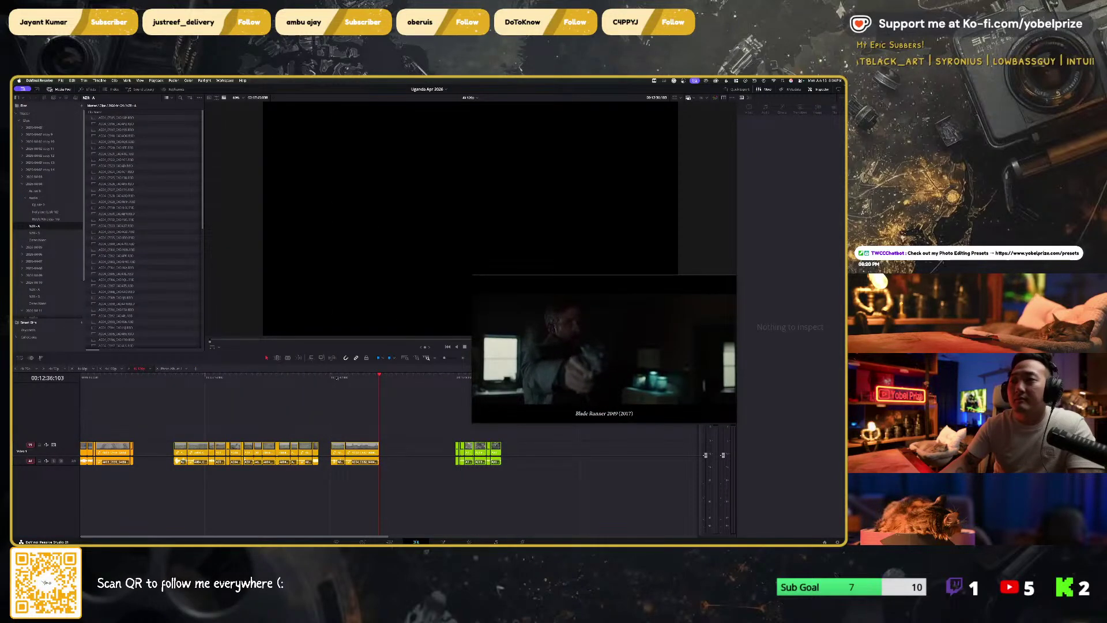
left_click(336, 378)
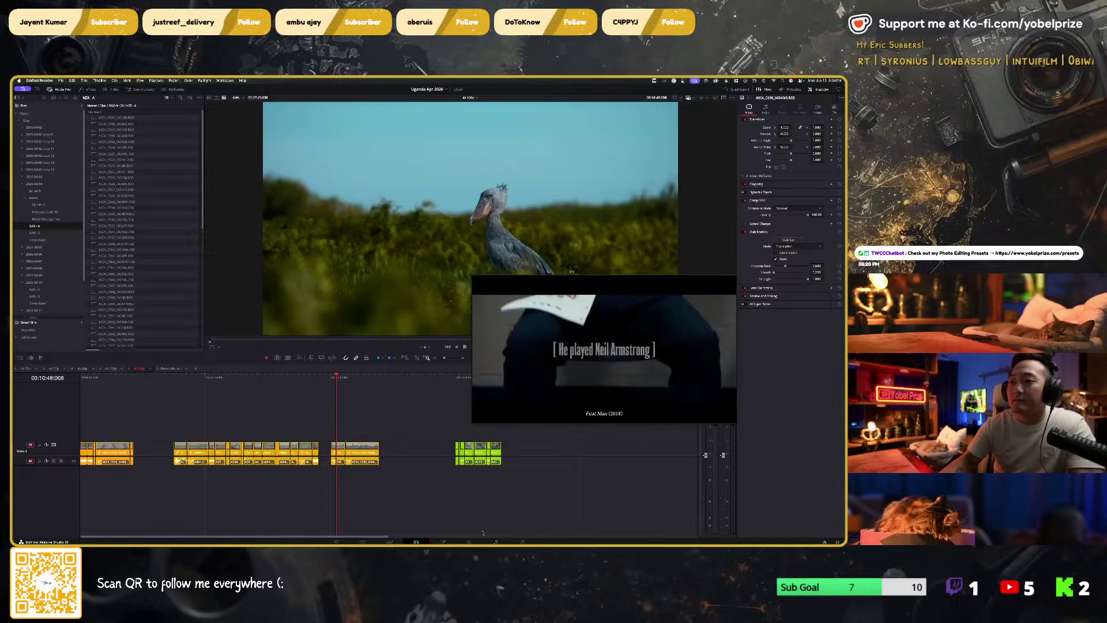
key("shift+6")
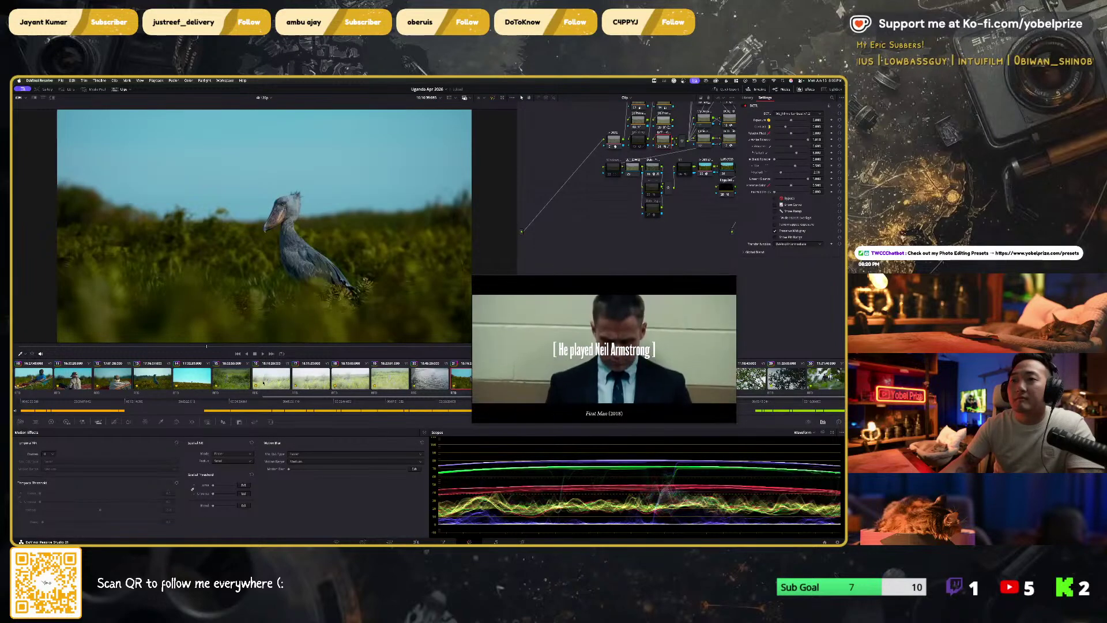
Step: Open the underexposed shoebill clip, scrub to a closer view of the bird and raise its Camera Raw ISO to brighten it
left_click(154, 378)
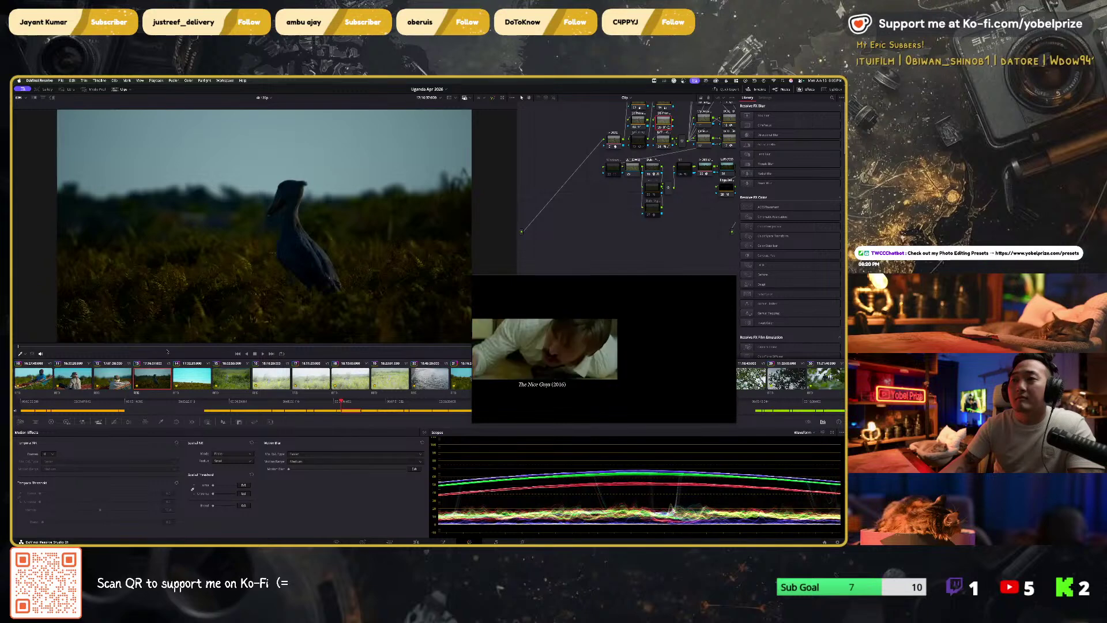
left_click_drag(105, 345, 233, 346)
left_click(21, 422)
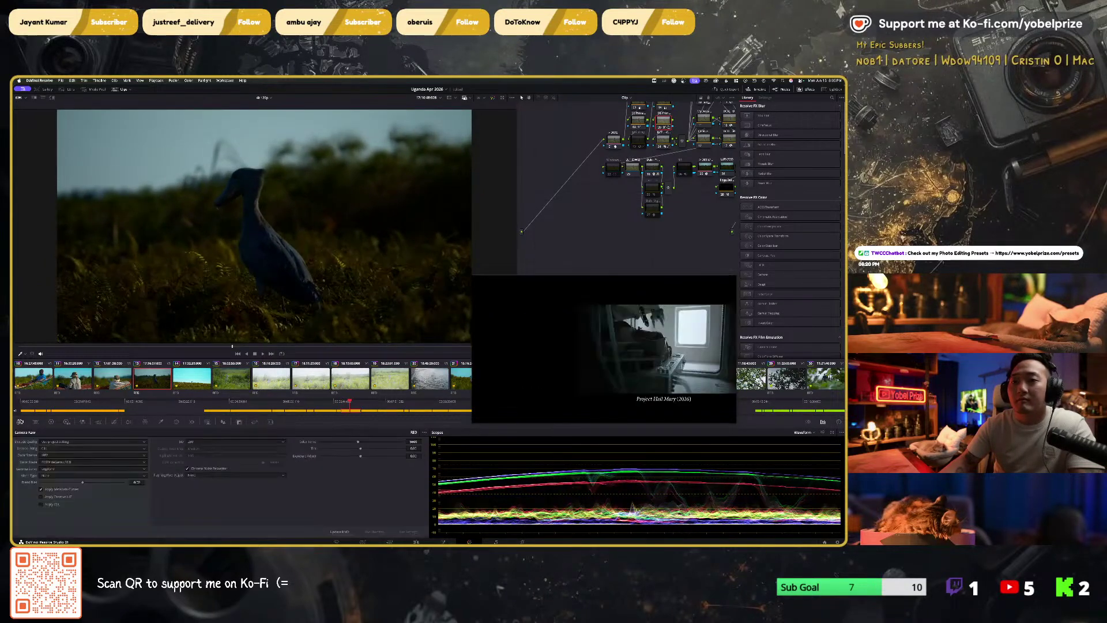
left_click(228, 442)
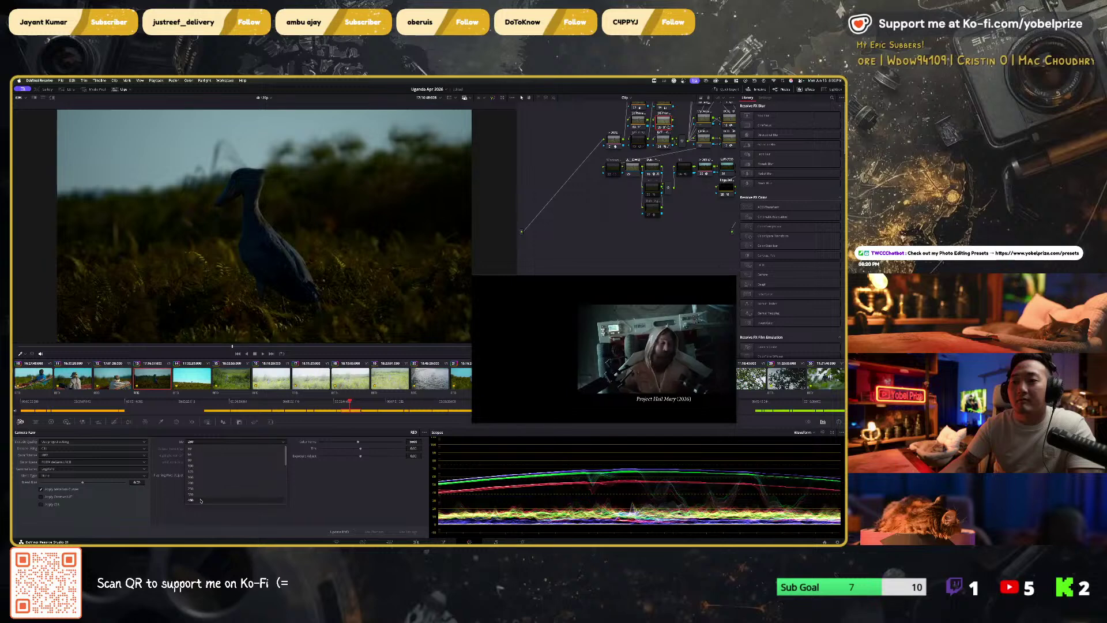
left_click(210, 474)
left_click(208, 443)
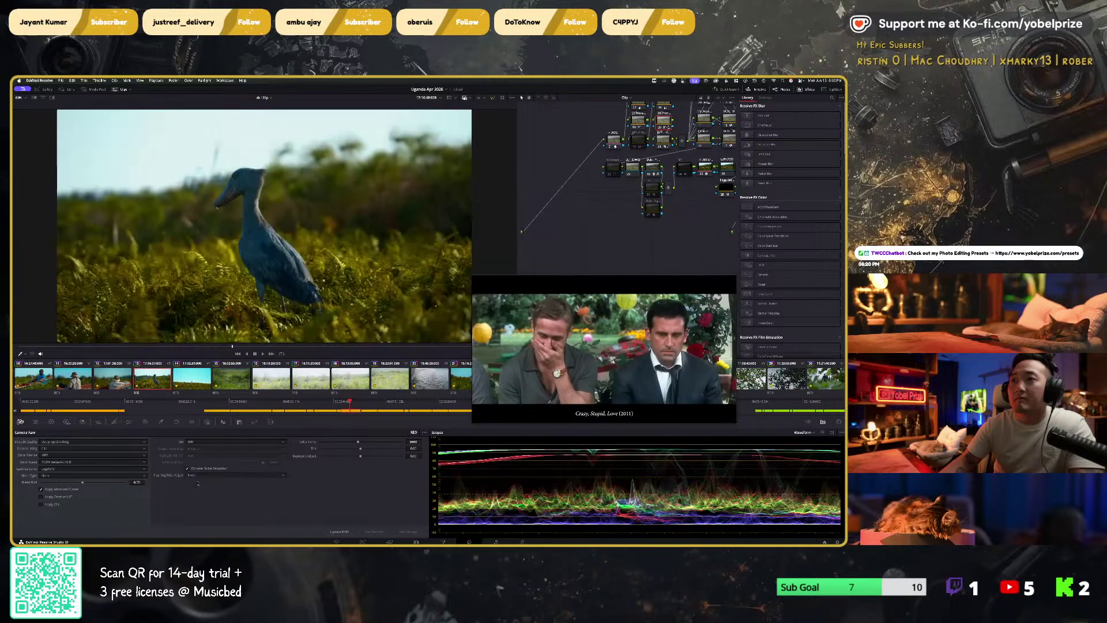
left_click(202, 481)
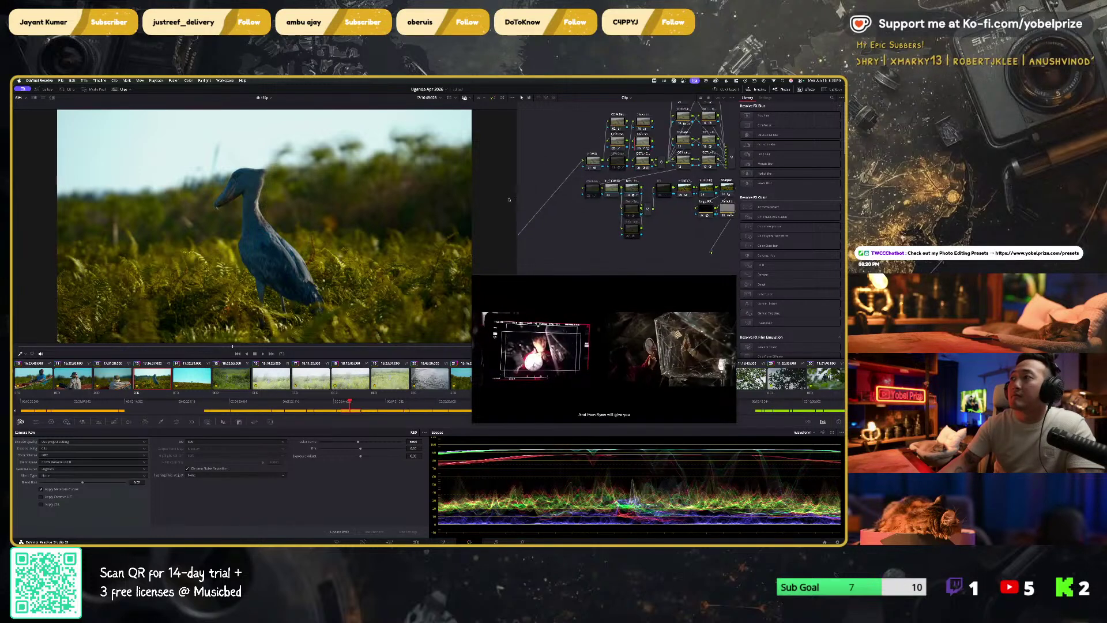
Step: Lower the clip's Camera Raw ISO slightly and scrub on to the shoebill in flight to check the exposure
left_click(66, 422)
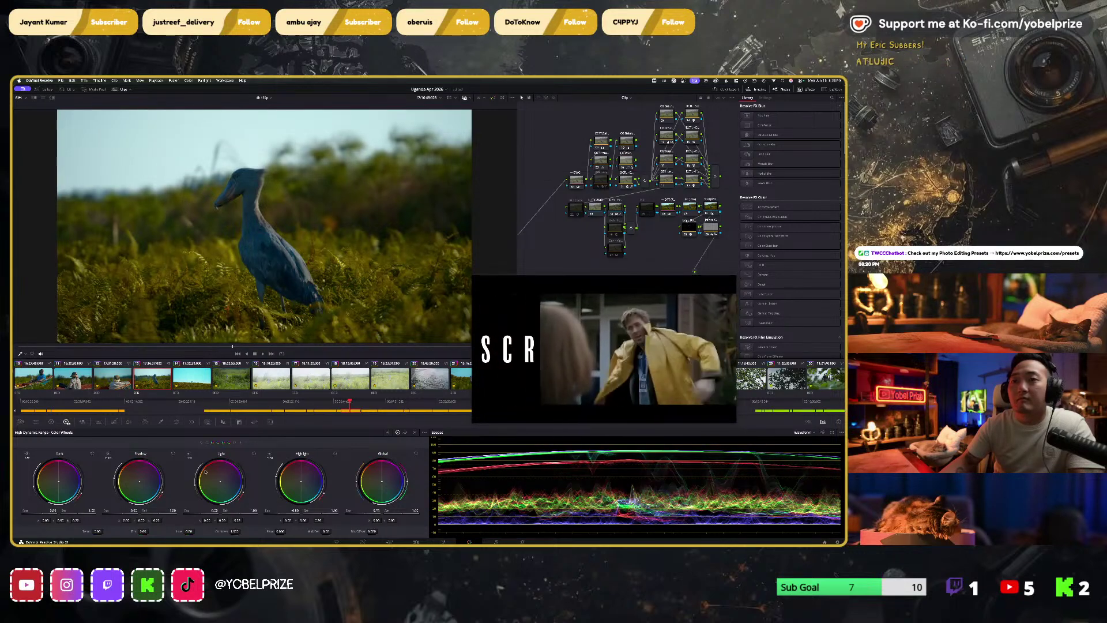
left_click(20, 421)
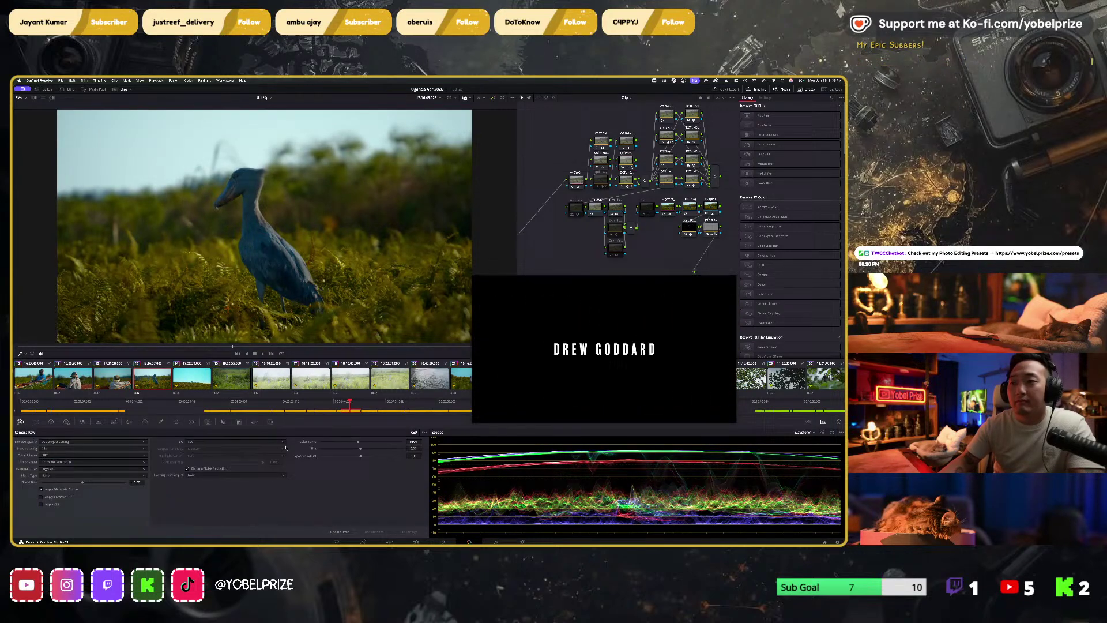
left_click(225, 443)
left_click(211, 478)
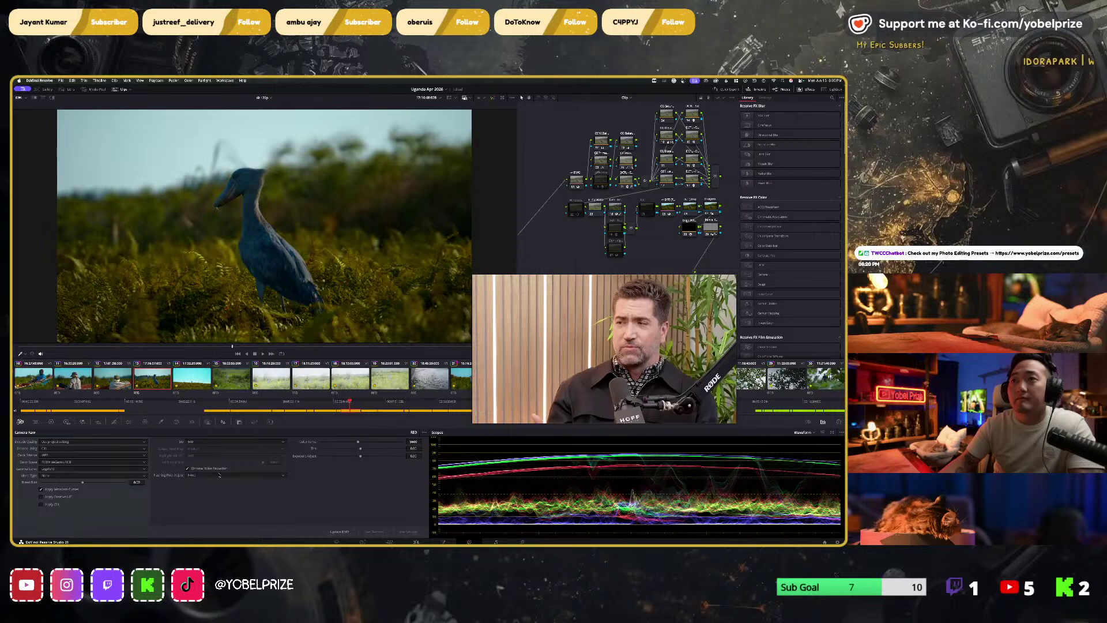
left_click_drag(63, 350, 368, 349)
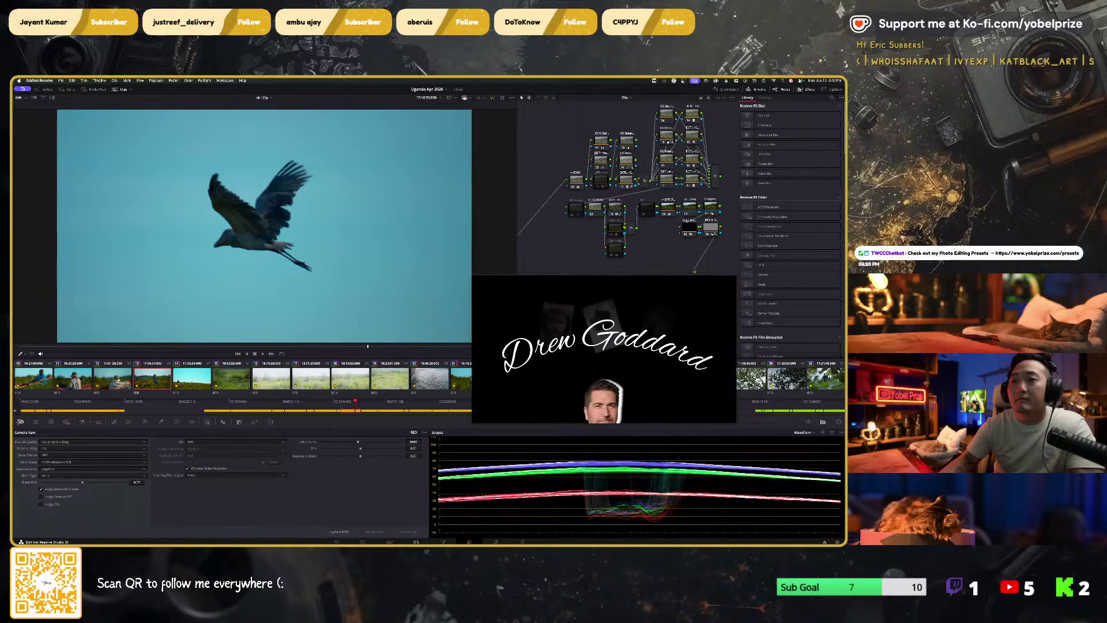
Step: Scrub through the clip of the man in the blue shirt in the boat and look over the neighbouring clips
left_click(52, 378)
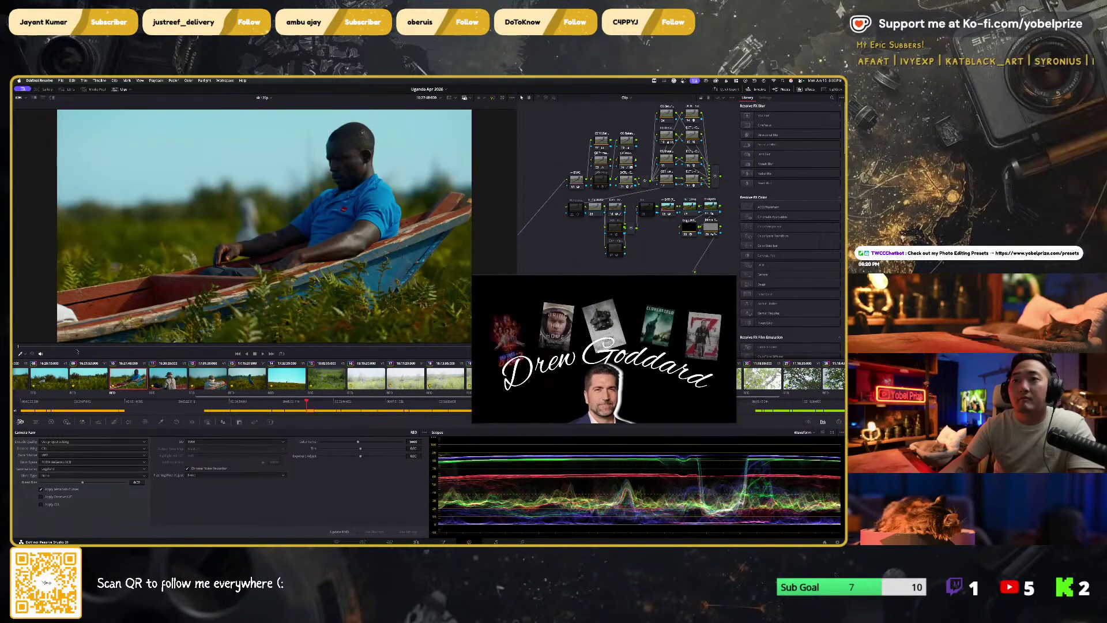
left_click_drag(77, 349, 332, 347)
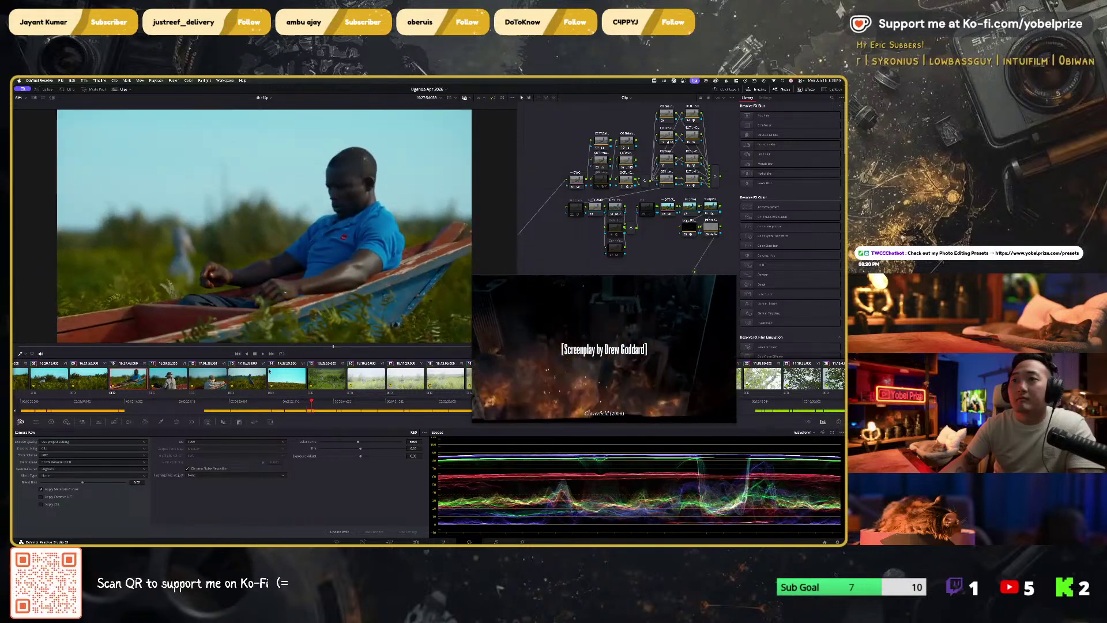
scroll(268, 371, "down", 3)
scroll(139, 379, "up", 4)
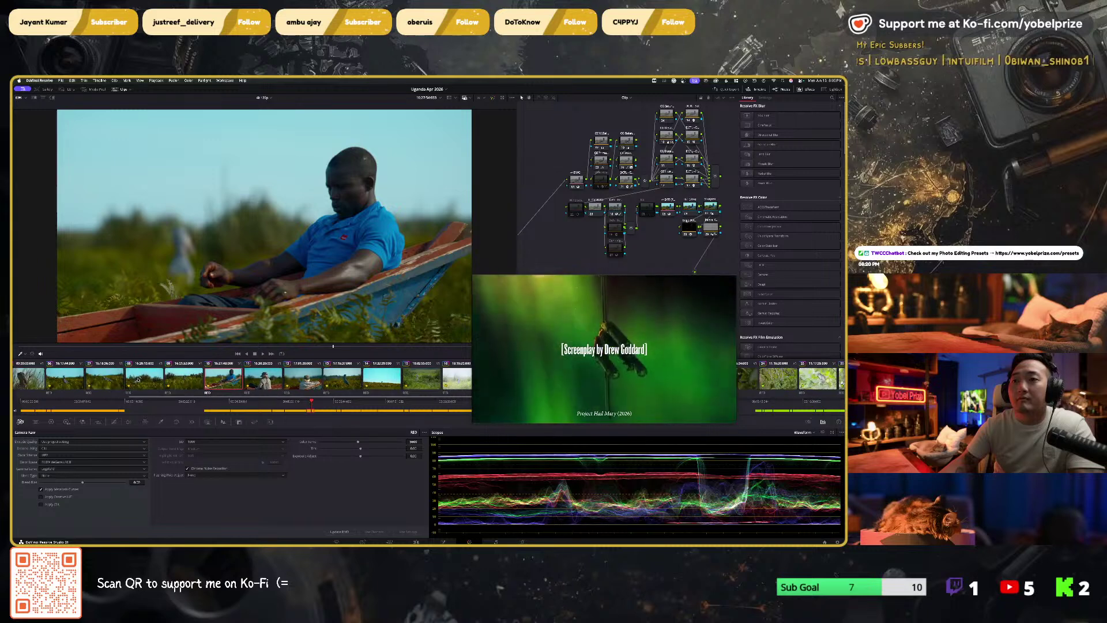
scroll(139, 379, "down", 3)
scroll(139, 379, "down", 3)
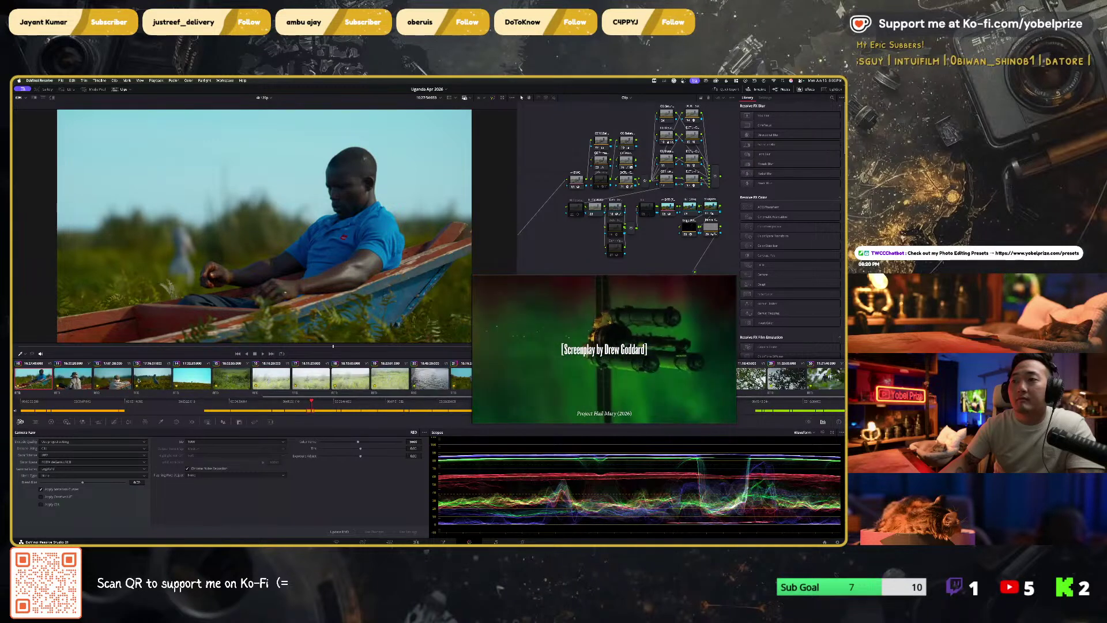
Step: Compare the grades of the shoebill in the reeds, the shoebills against blue sky and the hazy grassland shot
left_click(225, 378)
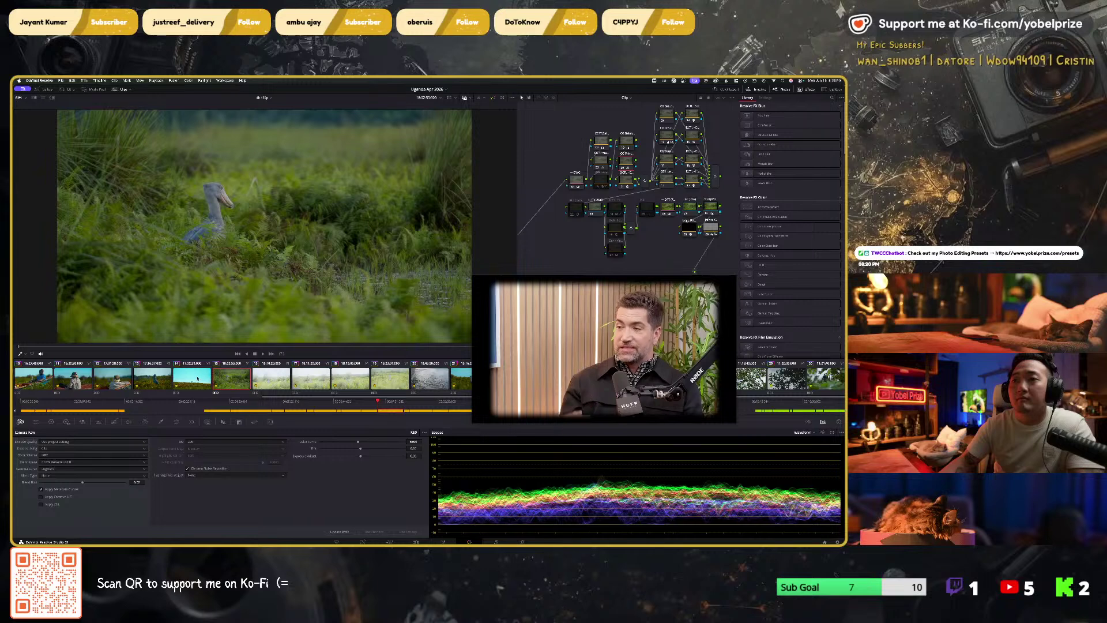
left_click(459, 376)
scroll(197, 372, "up", 5)
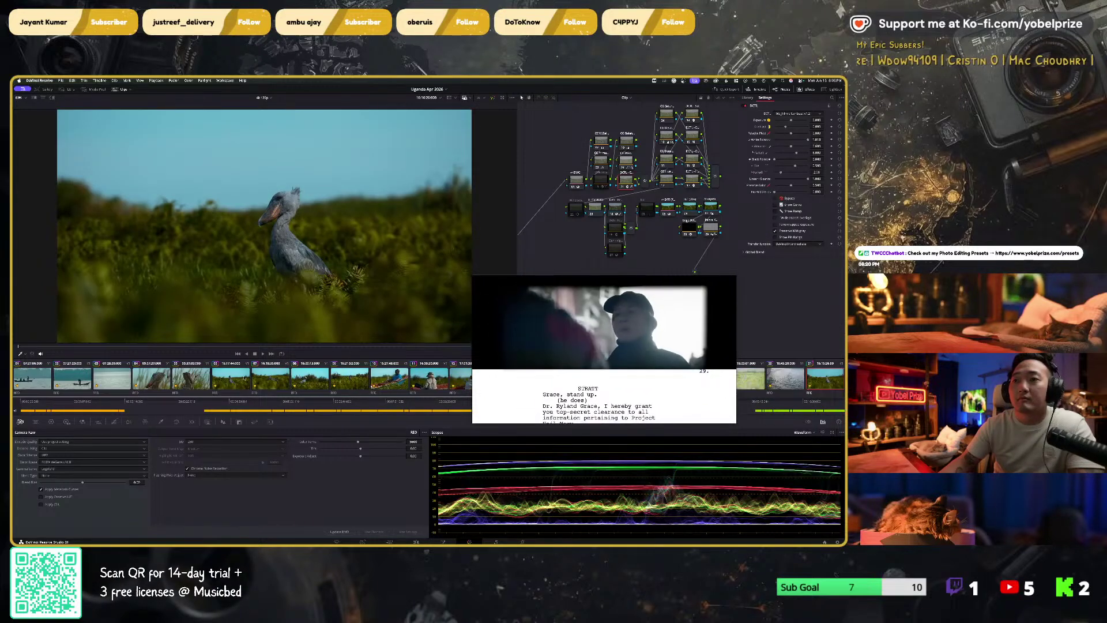
left_click(231, 379)
scroll(242, 381, "down", 5)
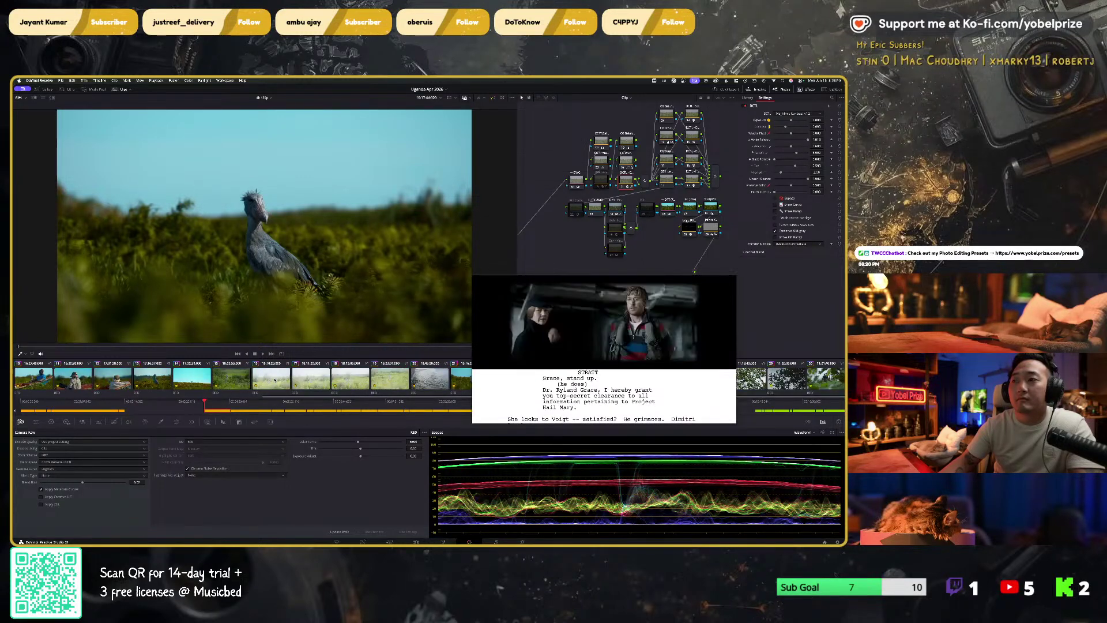
left_click(463, 378)
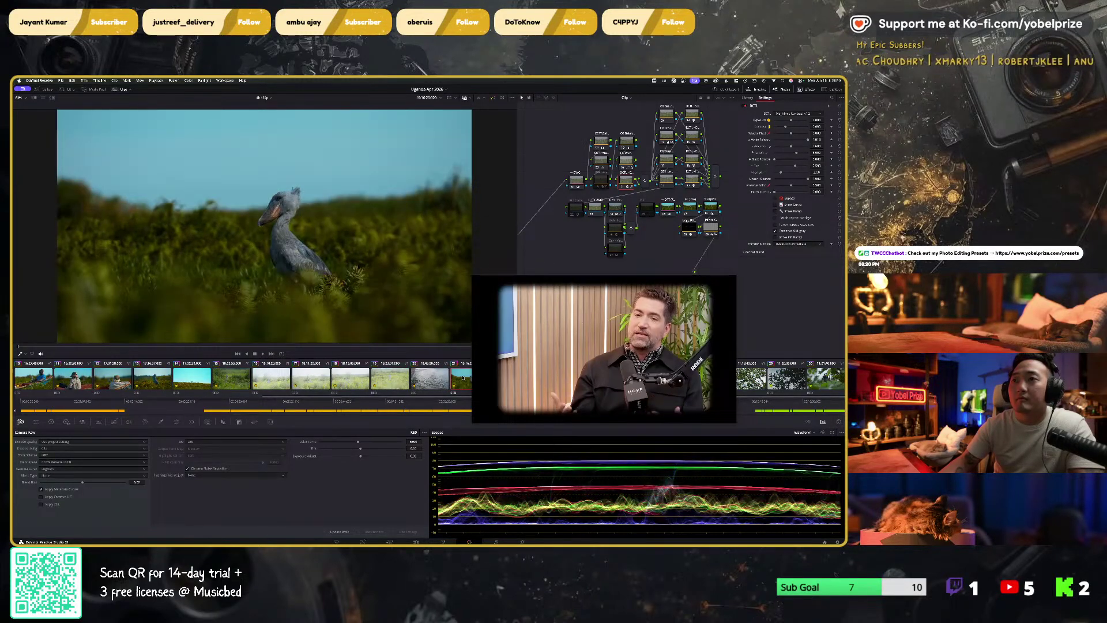
left_click(271, 379)
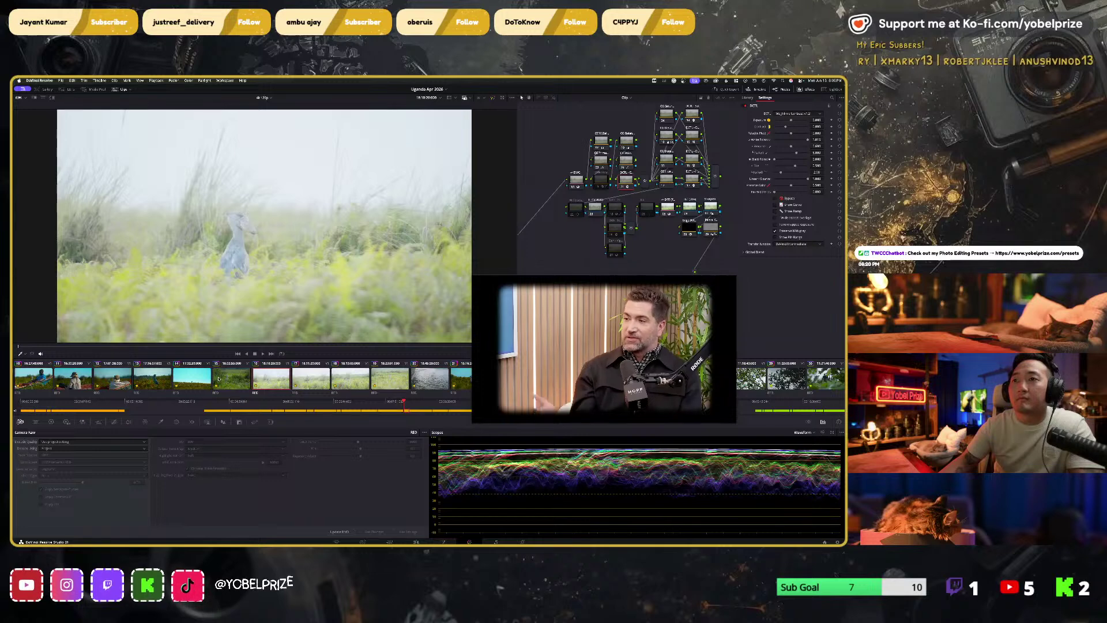
Step: Check the reeds shoebill clip against the brightened shoebill clip and the rear view of the person in the cap
left_click(231, 379)
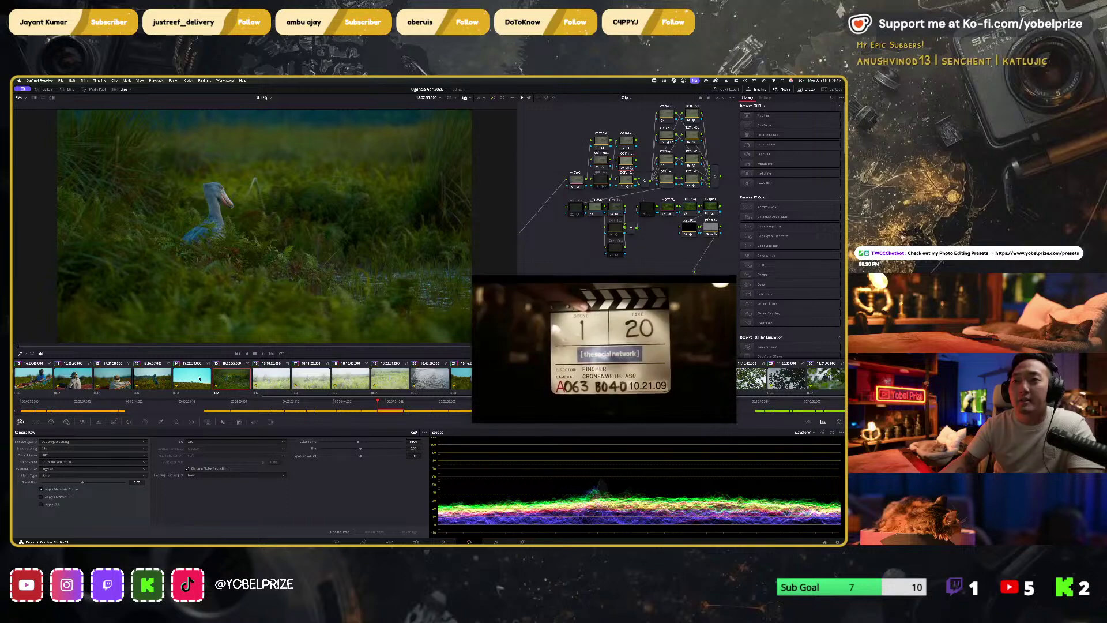
left_click(152, 377)
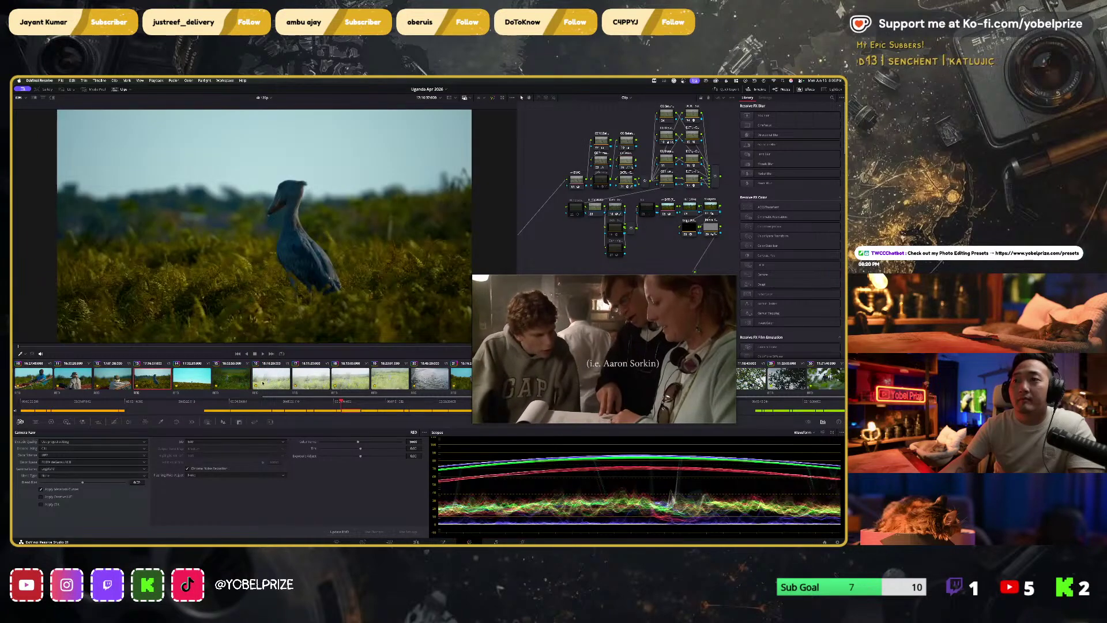
left_click(260, 346)
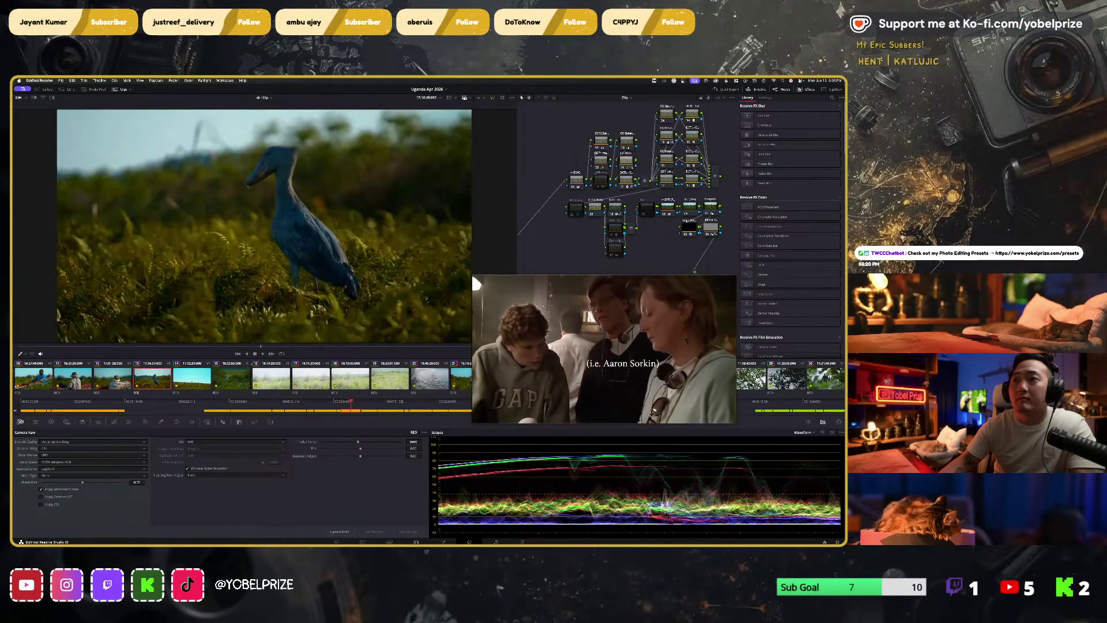
left_click(231, 377)
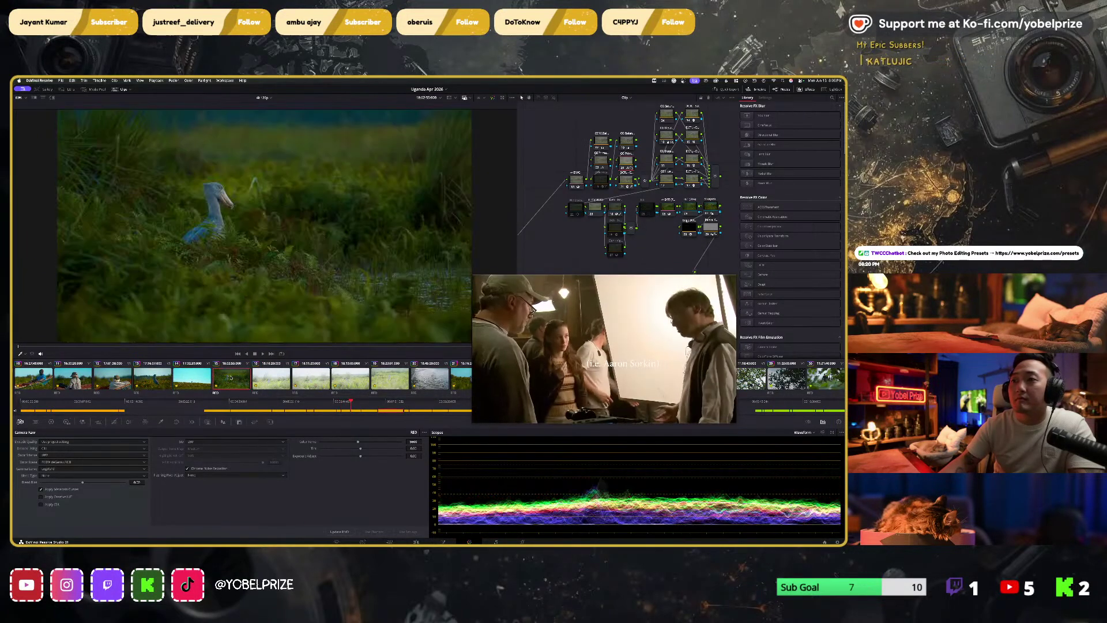
left_click(144, 373)
left_click(113, 377)
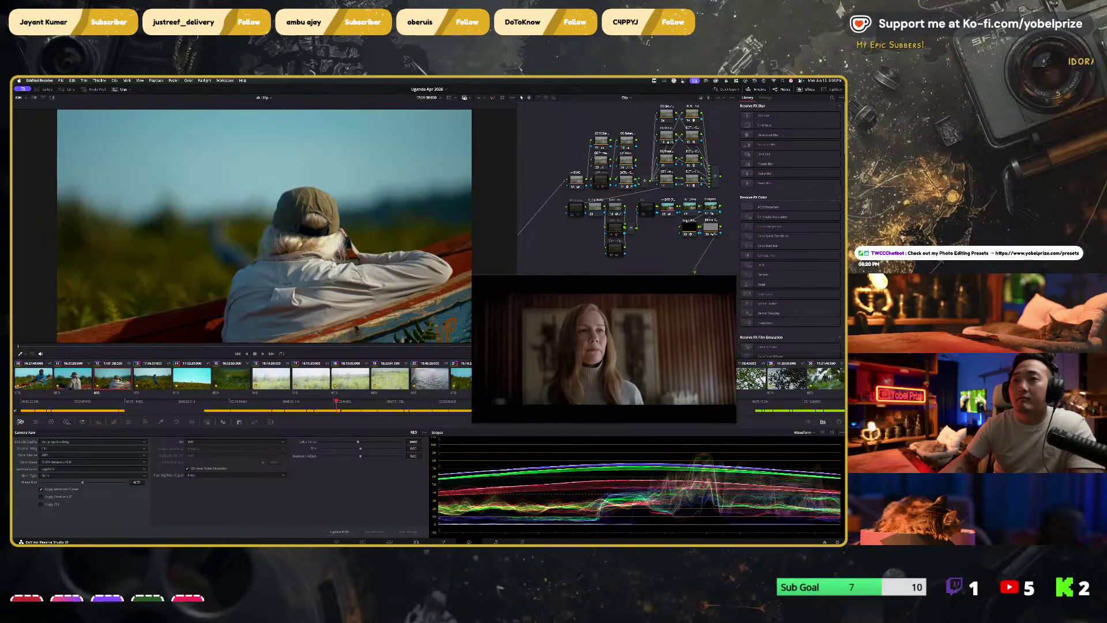
Step: On the brightened shoebill clip, raise the yellow hue adjustment in the hue-shift node to turn the grass greener
left_click(152, 377)
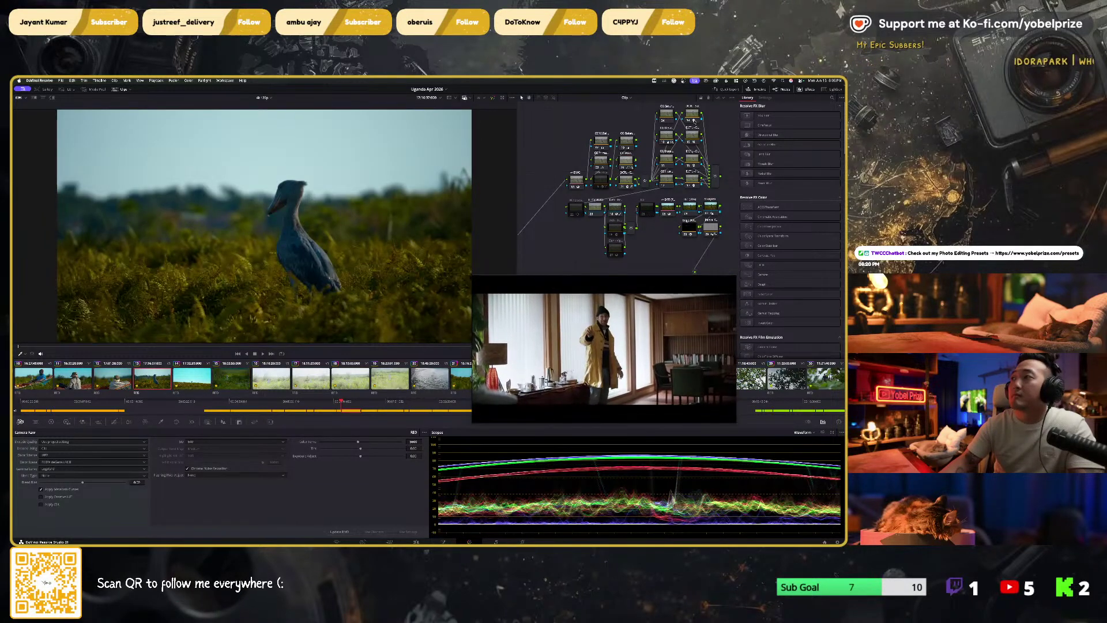
left_click(692, 178)
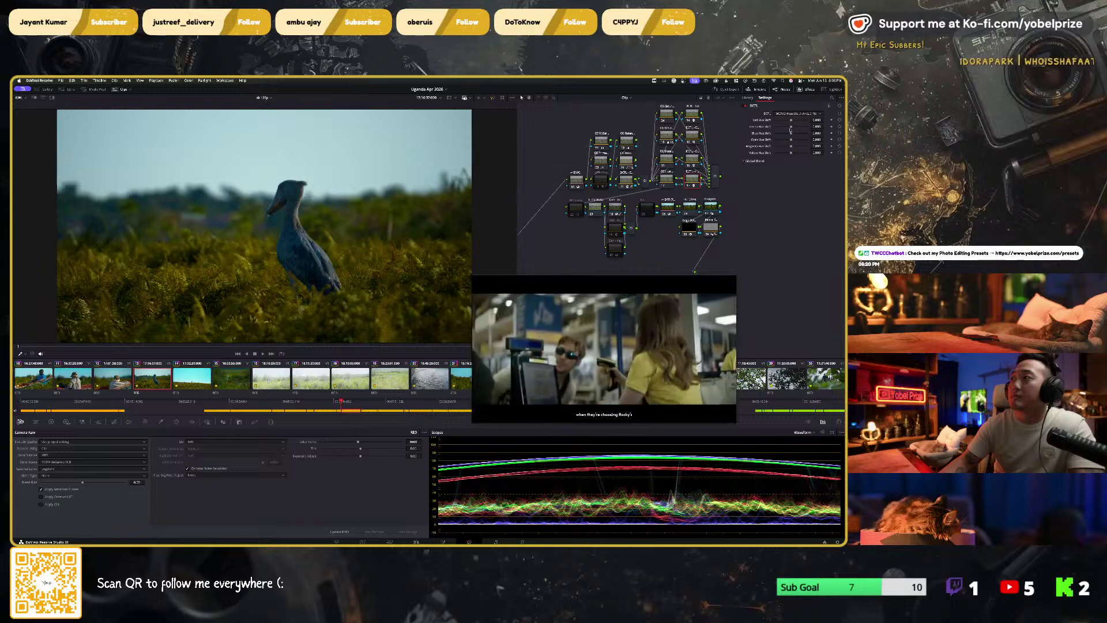
mouse_move(791, 126)
left_mouse_down()
mouse_move(833, 133)
mouse_move(791, 138)
left_mouse_up()
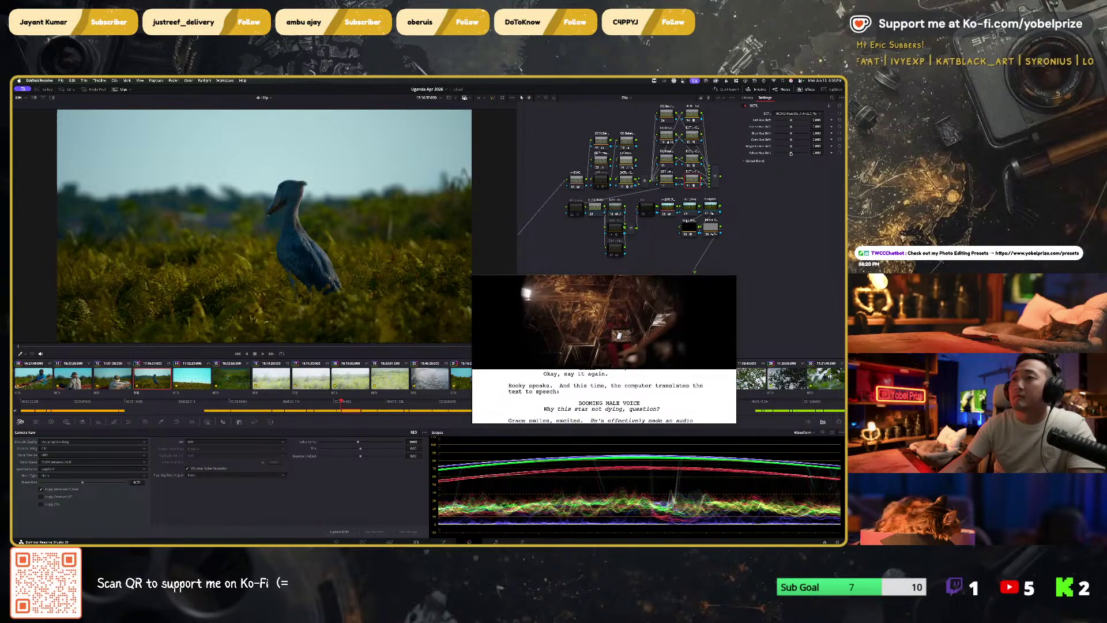
left_click_drag(791, 153, 794, 153)
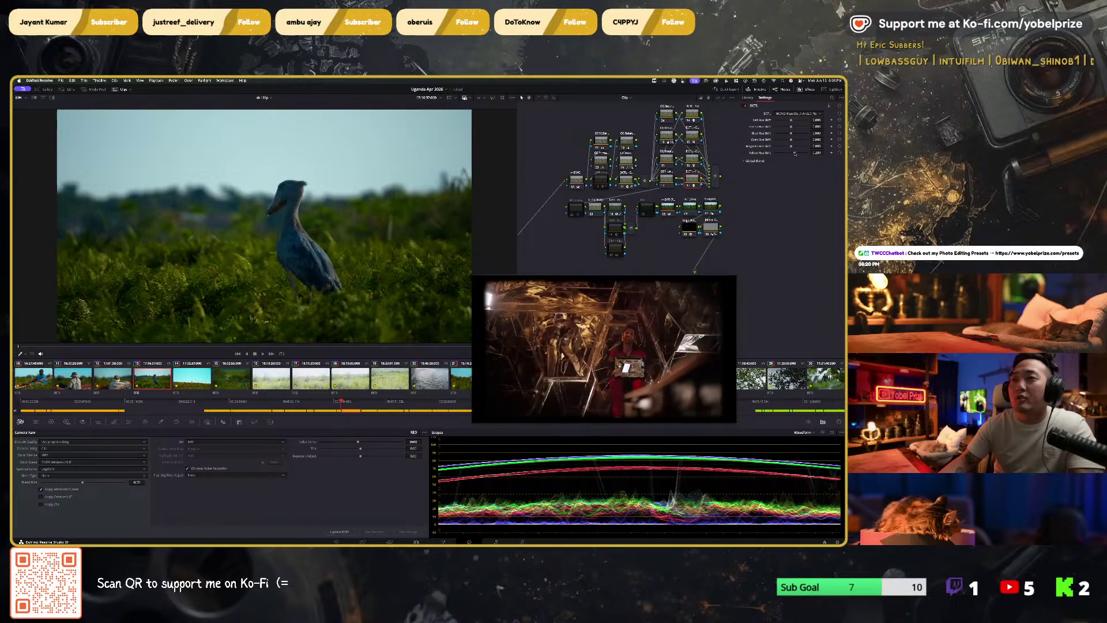
Step: Compare that look with the two clips of the person in the cap and the man in the boat
mouse_move(521, 356)
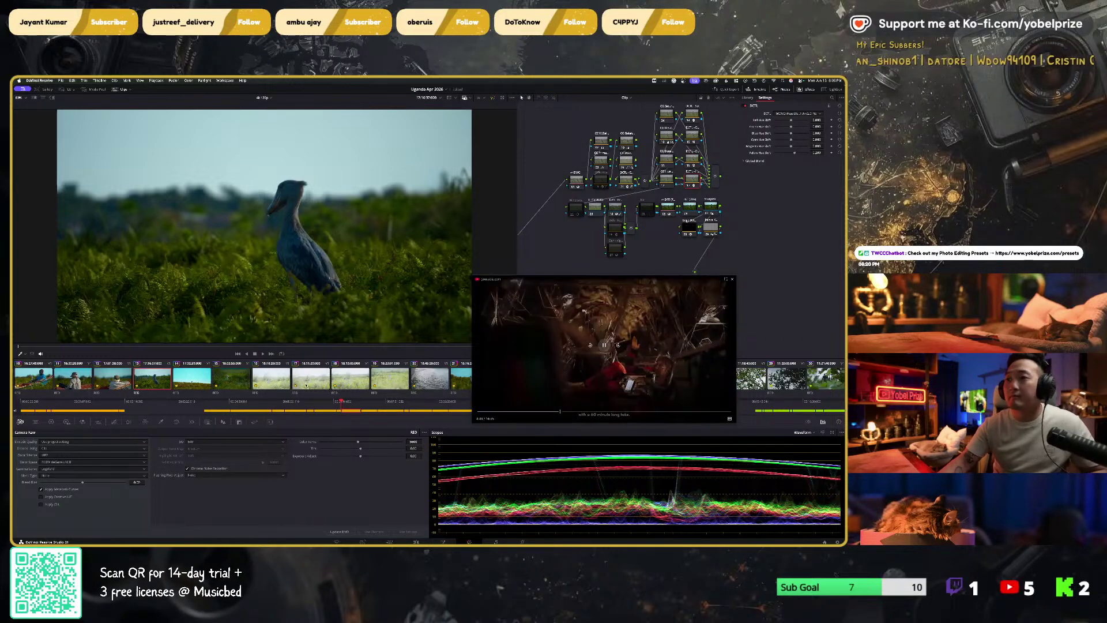
left_click(115, 376)
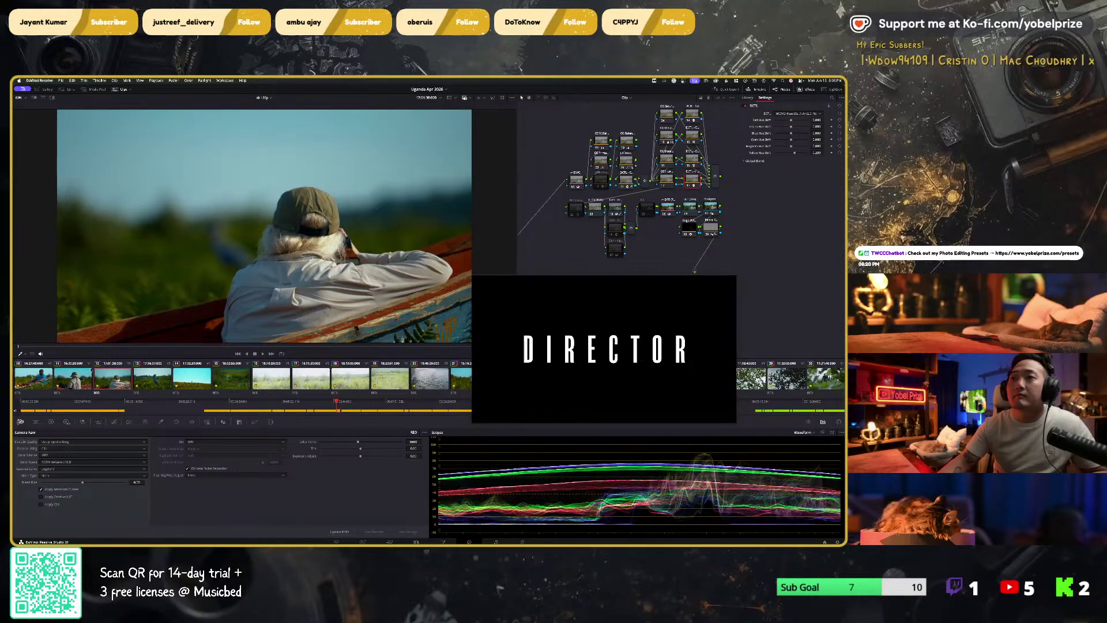
left_click(74, 378)
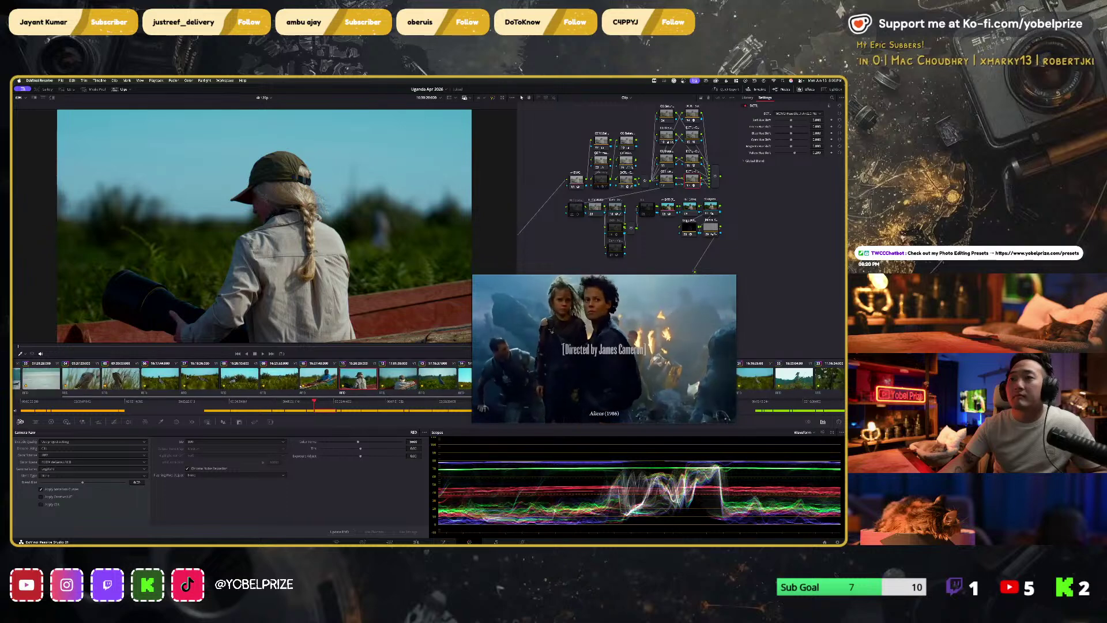
key("Up")
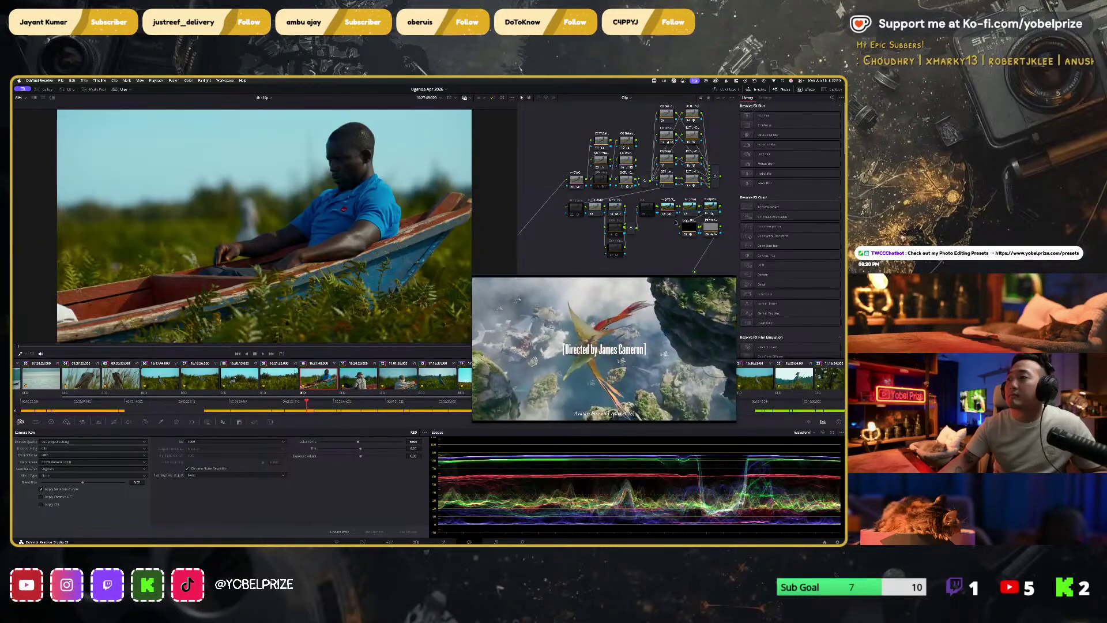
Step: Pause the floating YouTube video and raise the yellow hue adjustment on the distant-shoebill clip to turn the grass greener
left_click(604, 346)
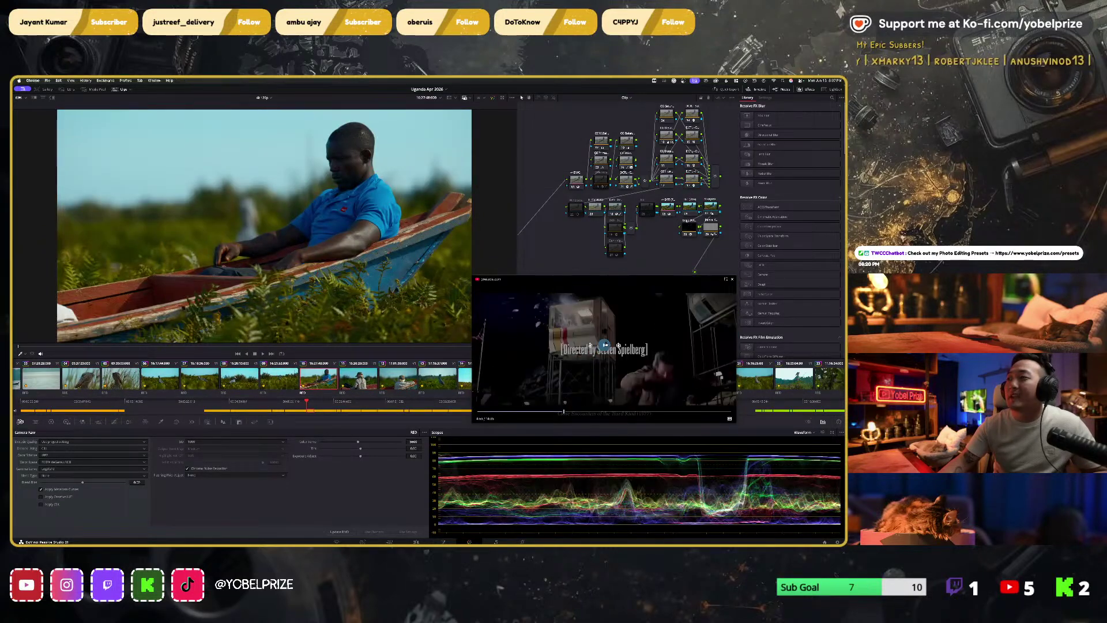
left_click(422, 297)
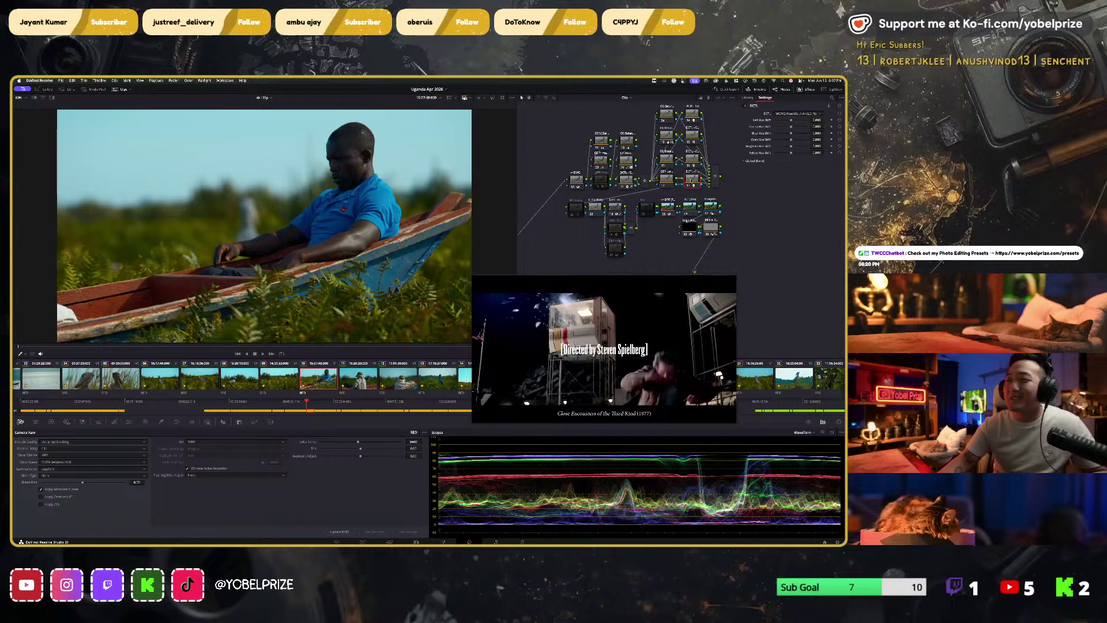
left_click(279, 376)
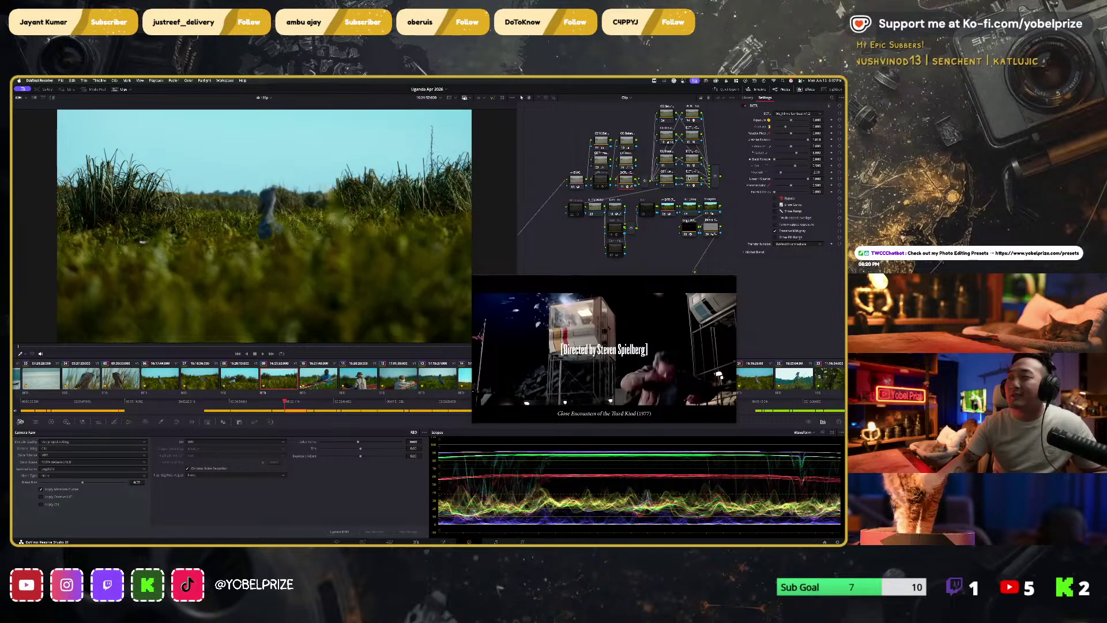
left_click(688, 177)
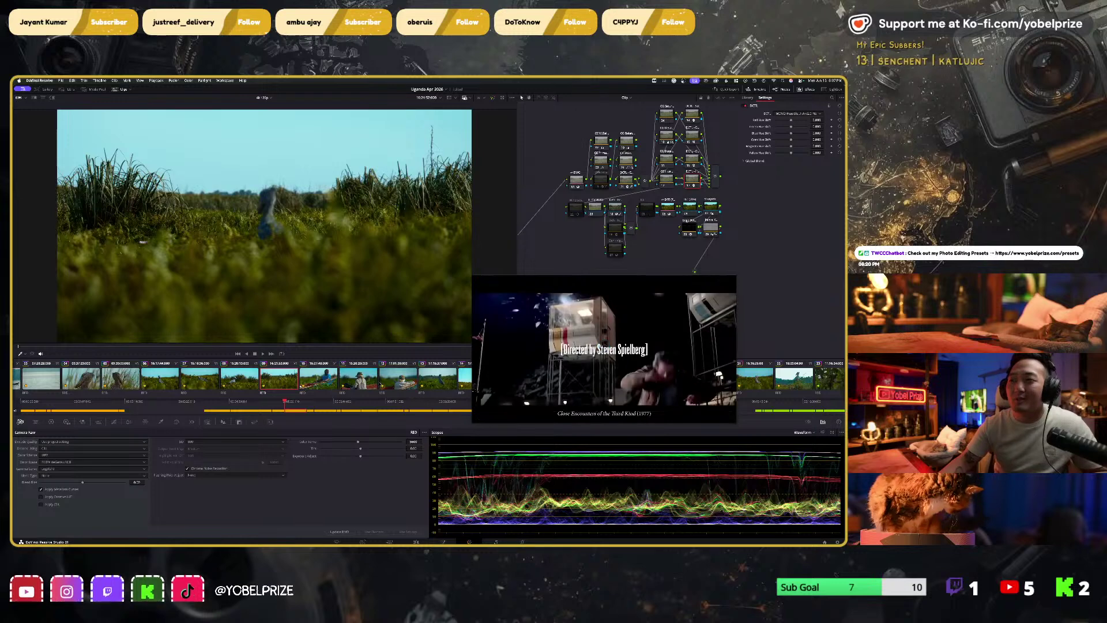
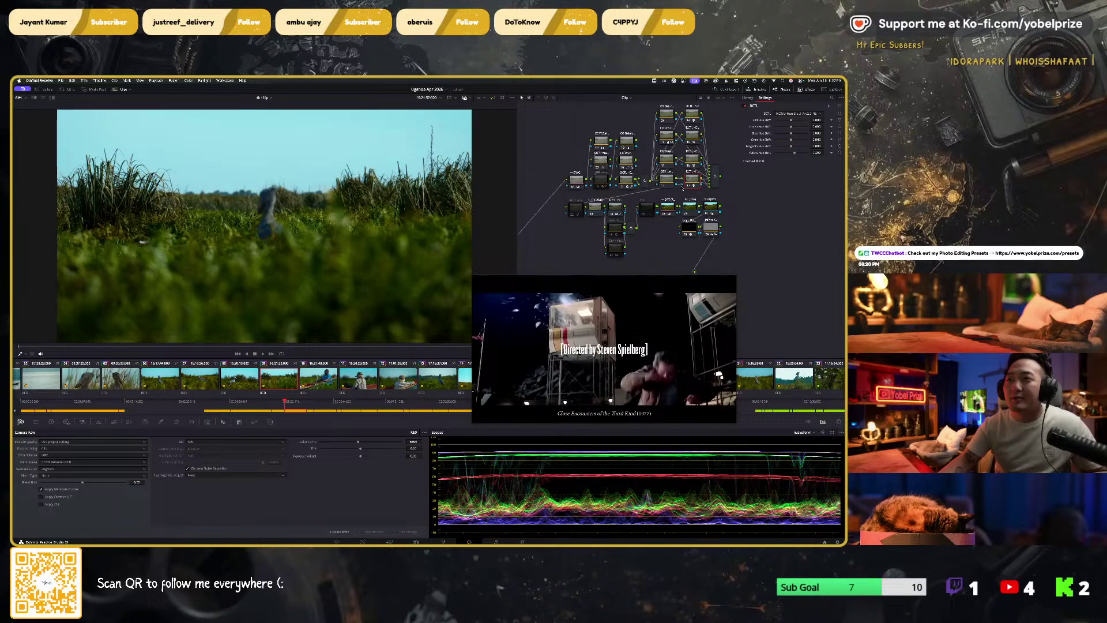
Step: Raise the yellow hue adjustment in the hue-shift node of the two preceding shoebill clips for greener grass
left_click(247, 379)
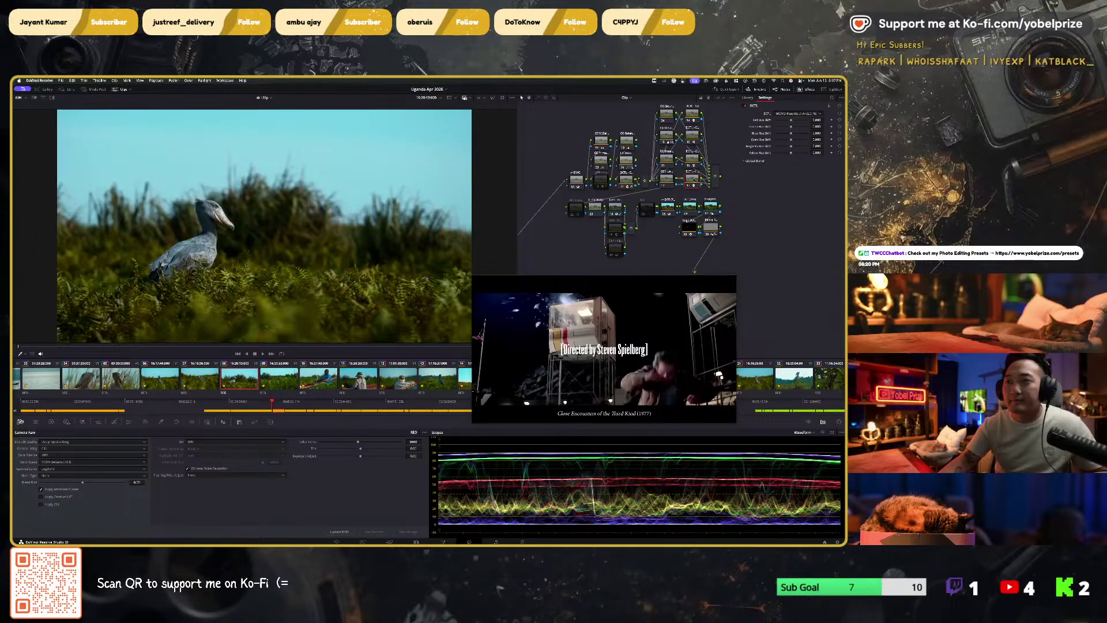
left_click(213, 378)
left_click(691, 179)
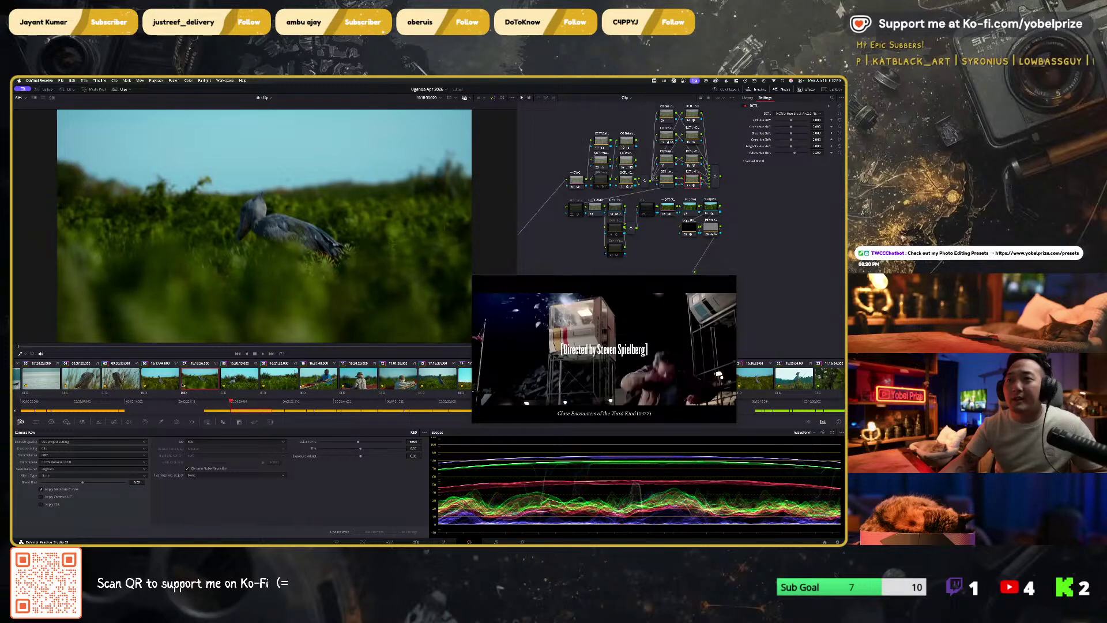
Step: Fine-tune the yellow hue to a slight increase on the upright shoebill clip and ease it back on the neighbouring shoebill clips
left_click(162, 379)
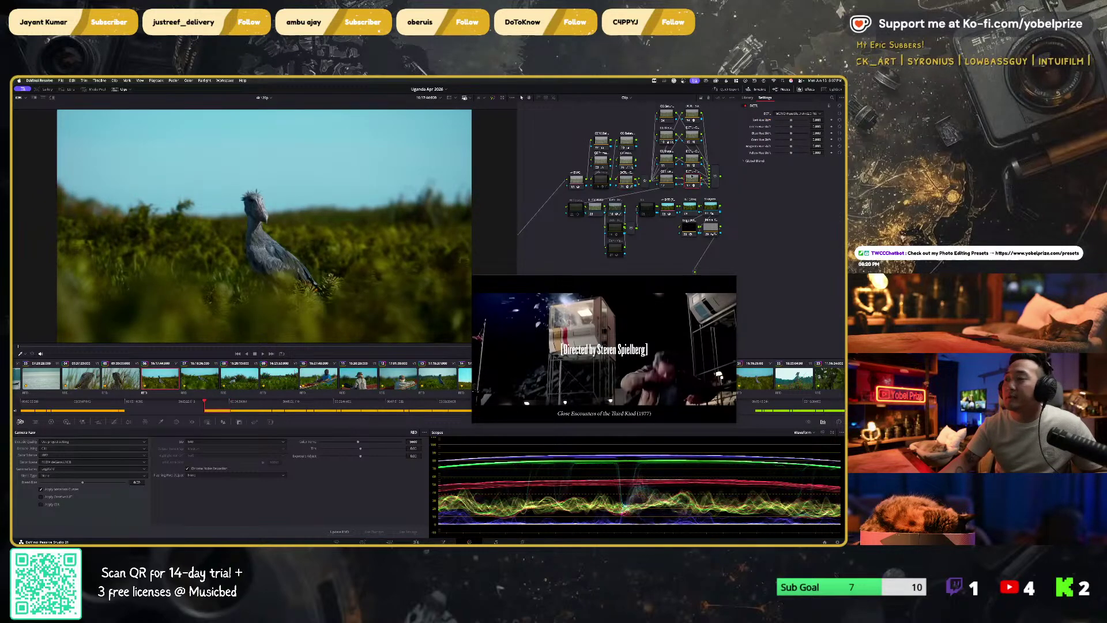
left_click_drag(791, 152, 795, 153)
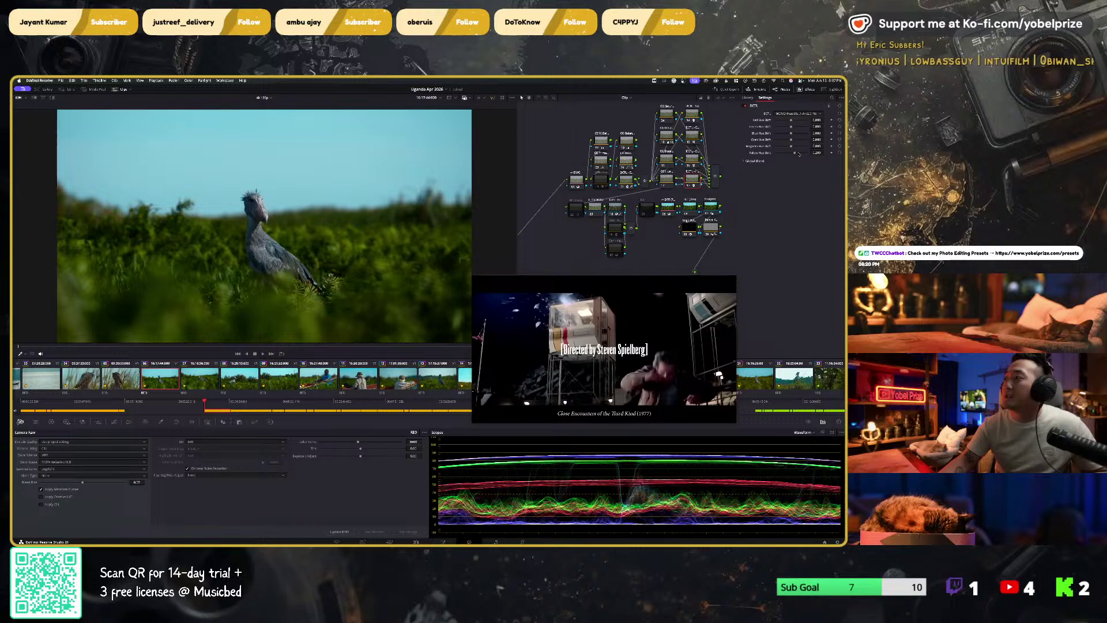
left_click_drag(794, 153, 792, 154)
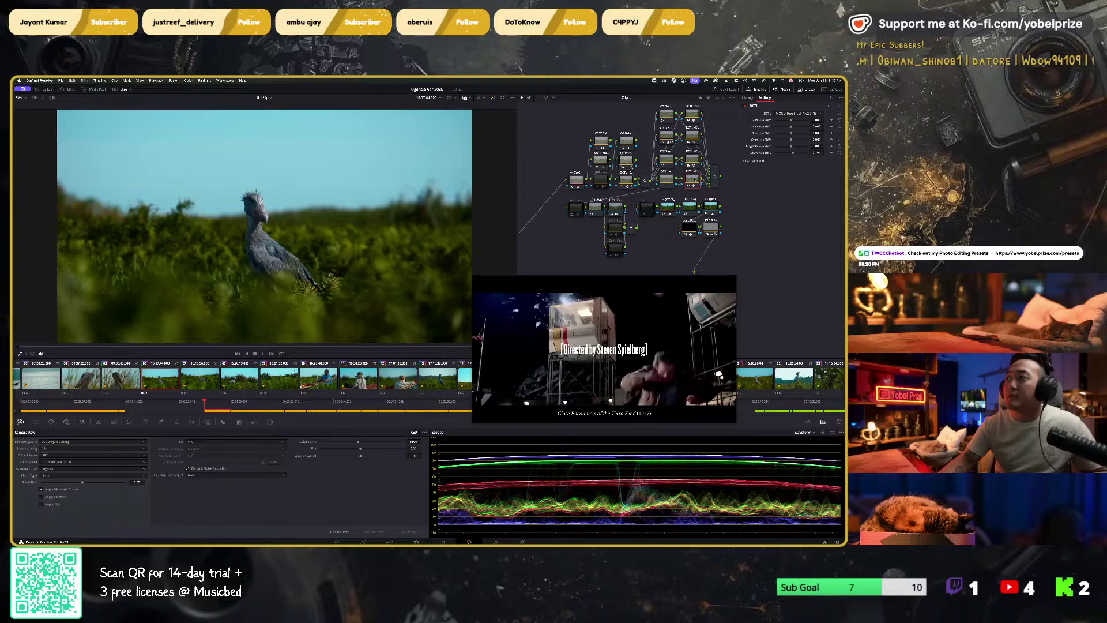
key("Down")
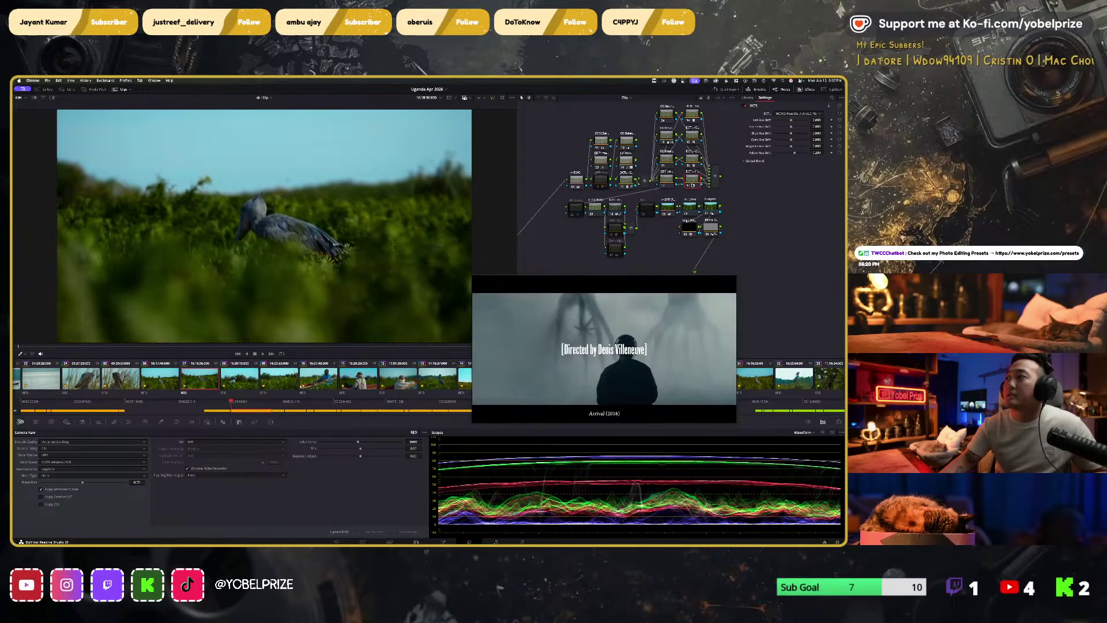
left_click(296, 321)
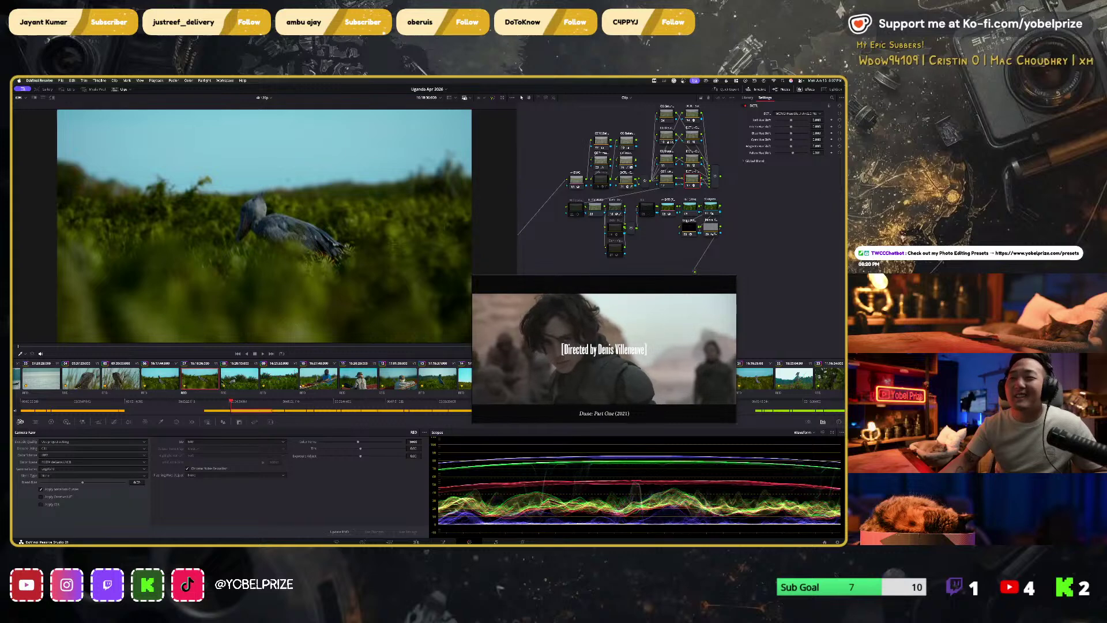
key("Down")
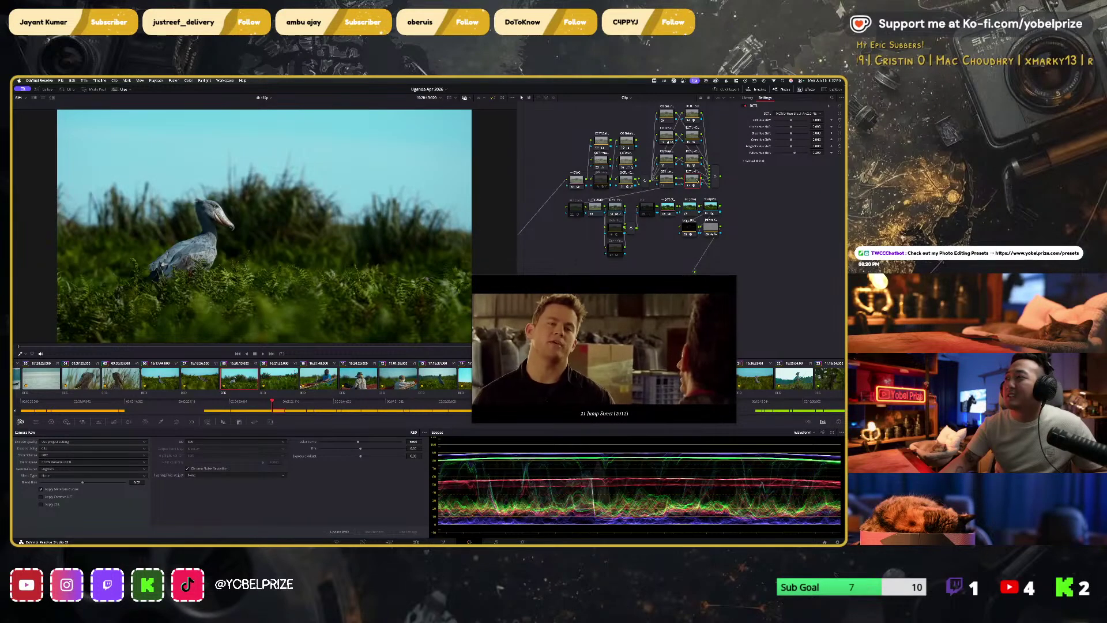
key("Down")
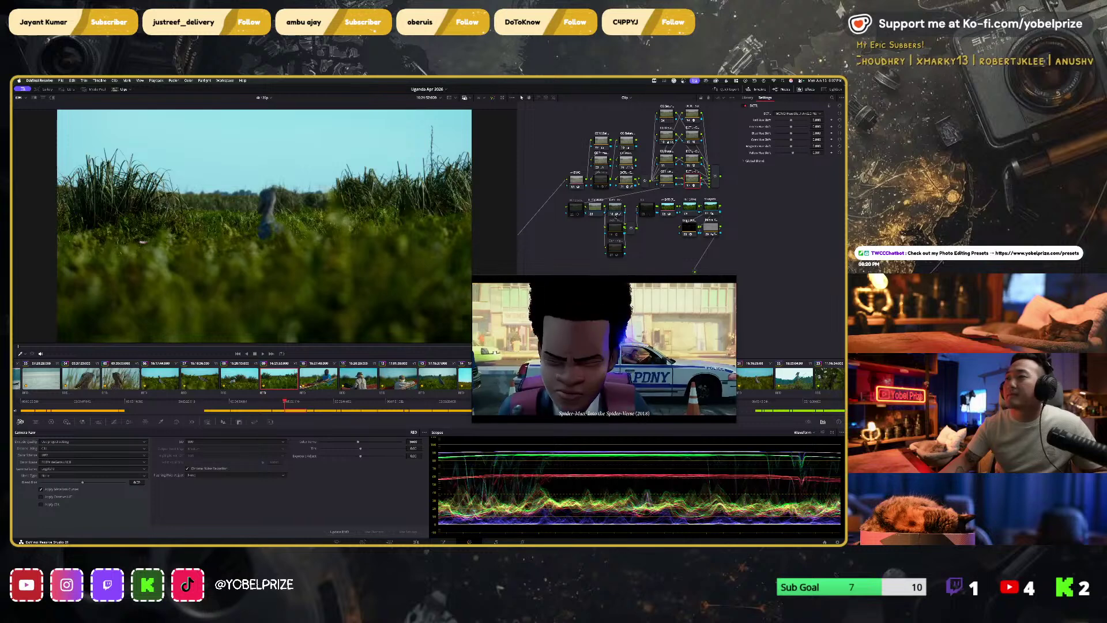
Step: Apply a slight yellow hue increase to the man in the boat, the cap-wearer clips and the shoebill clip after them
left_click(316, 380)
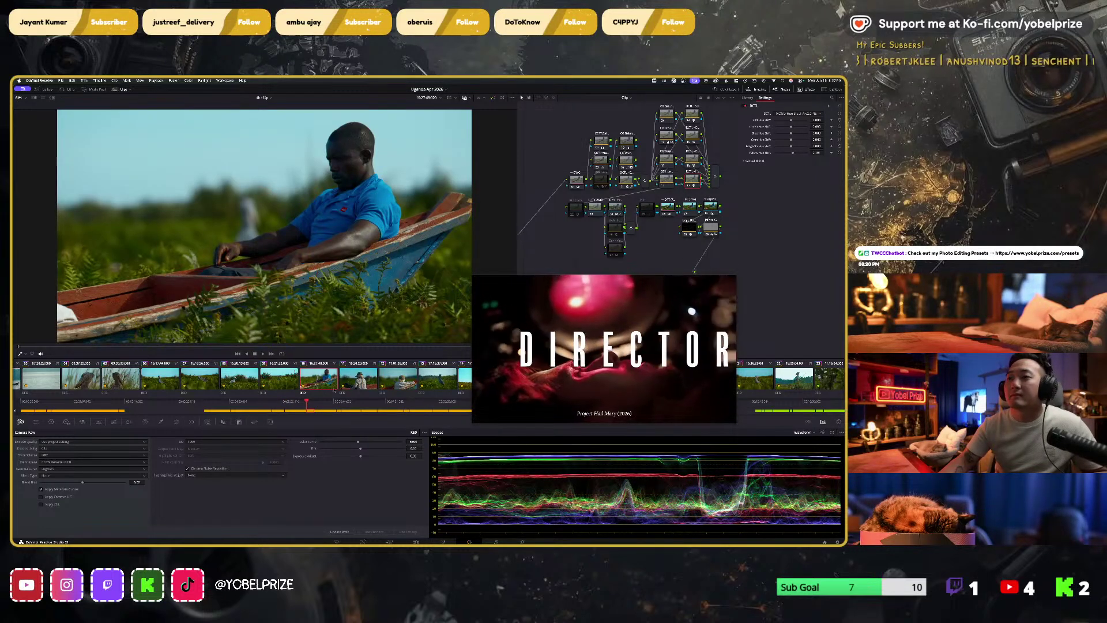
left_click(348, 386)
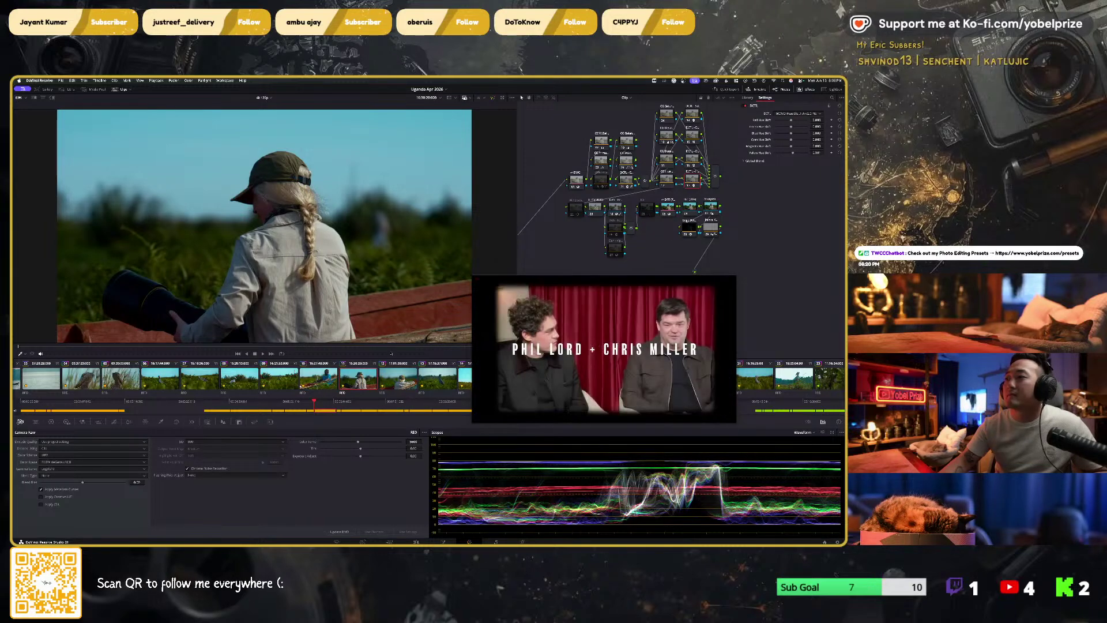
key("Down")
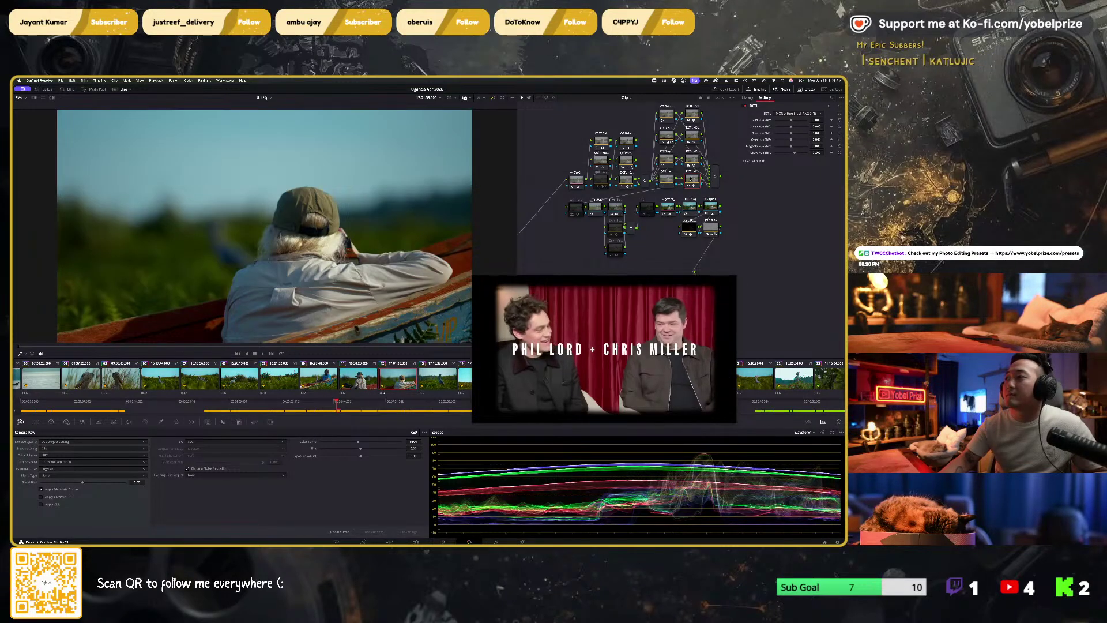
key("Down")
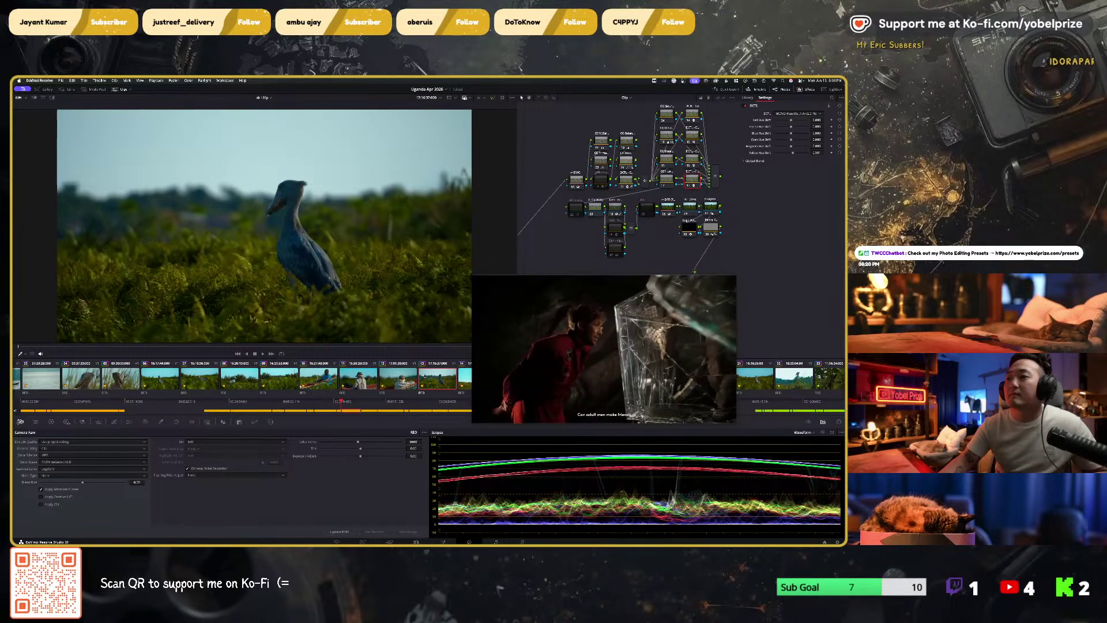
Step: Bring the first overexposed hazy grassland clip to the darker blue-sky look of the other shoebill clips
scroll(385, 379, "down", 3)
scroll(385, 379, "down", 3)
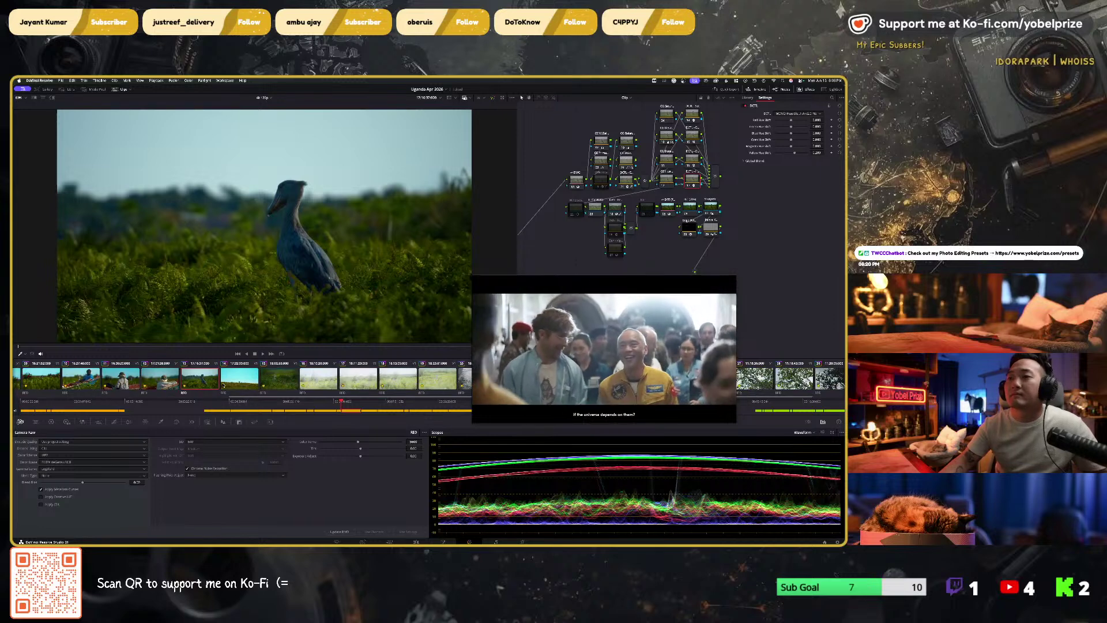
left_click(237, 380)
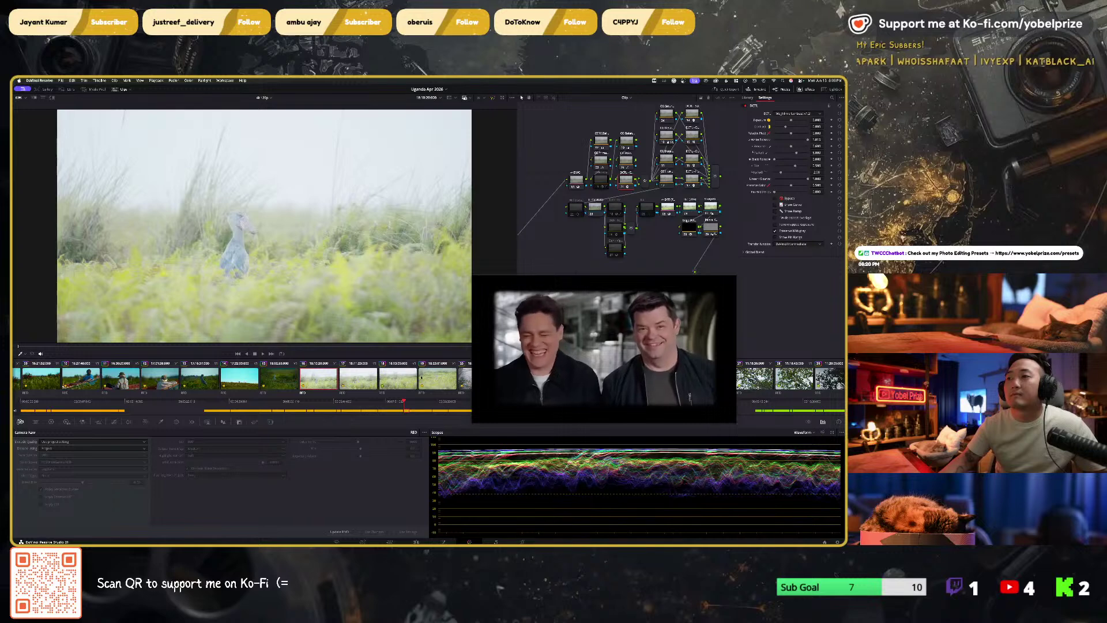
scroll(421, 376, "down", 1)
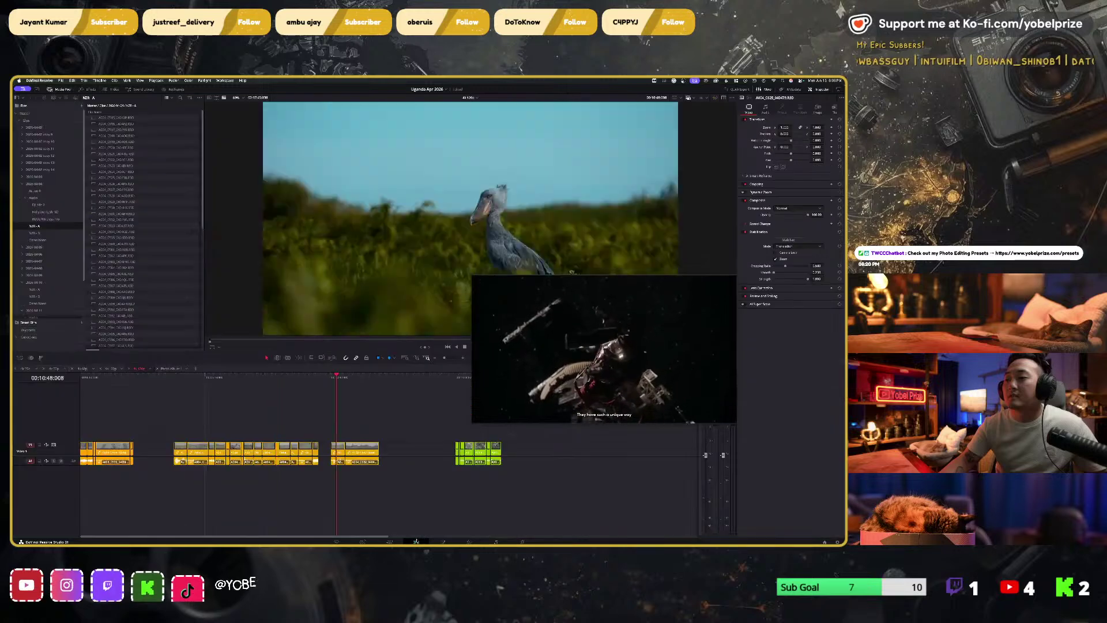
Step: On the edit timeline, delete the short group of orange clips just before the green clips and return to colour grading
key("shift+4")
left_click_drag(380, 417, 334, 486)
key("BackSpace")
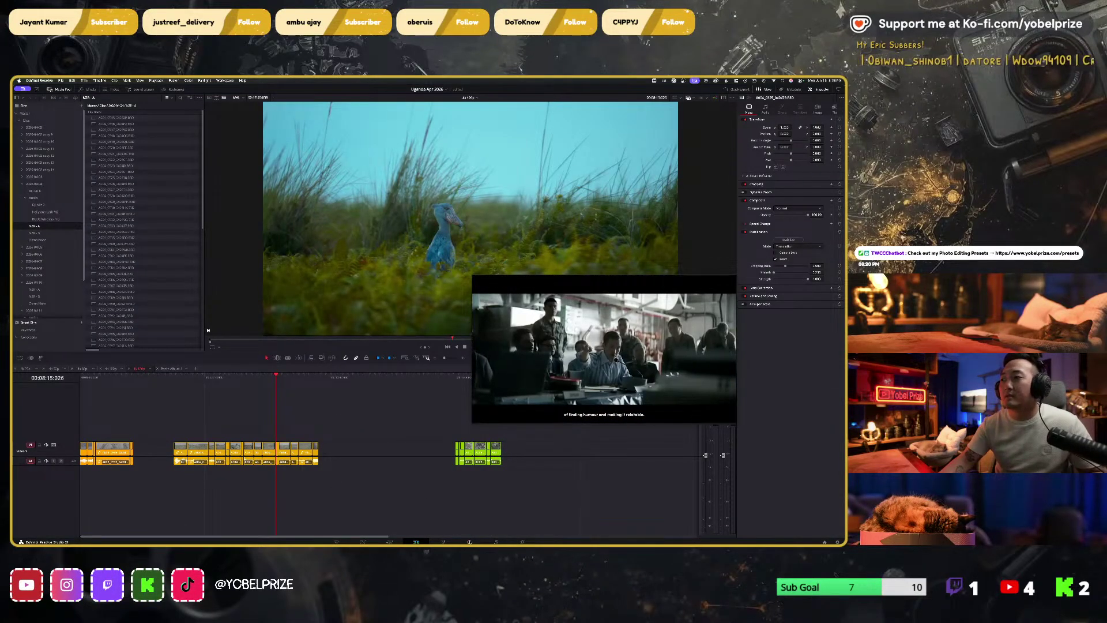
key("shift+6")
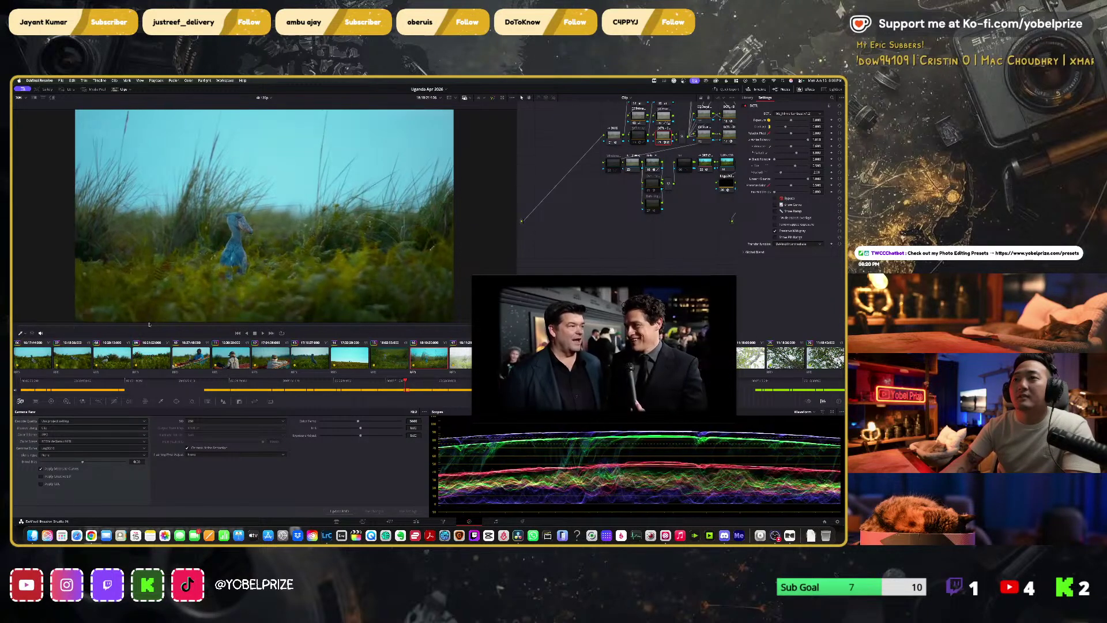
Step: Open the HDR color wheels for the shoebill-in-reeds clip and scrub through it to check the grade
scroll(587, 217, "up", 2)
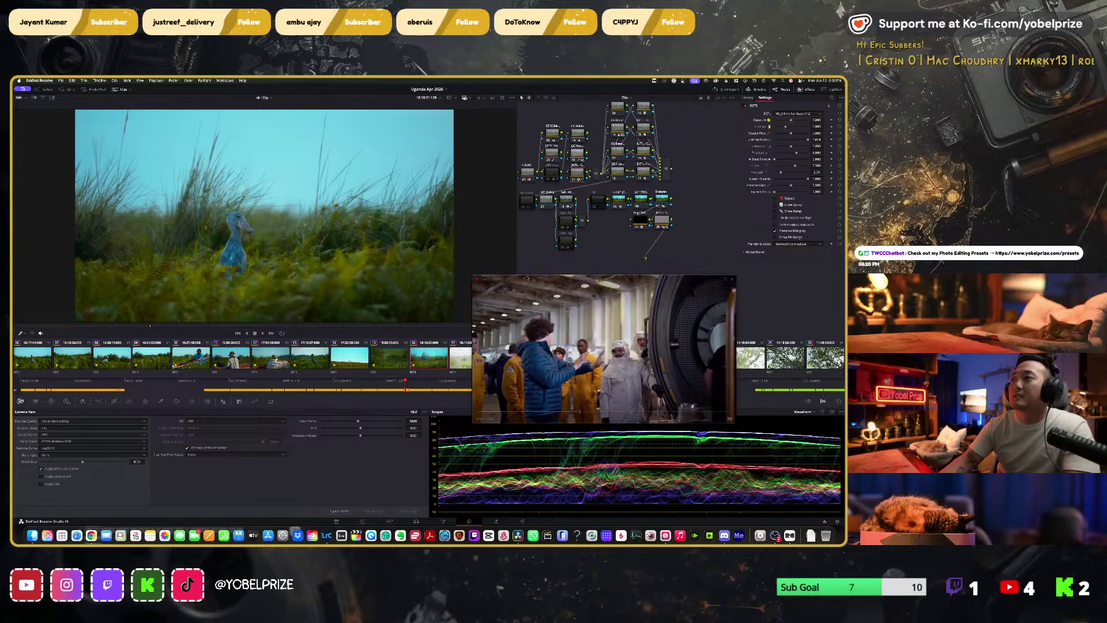
left_click(578, 153)
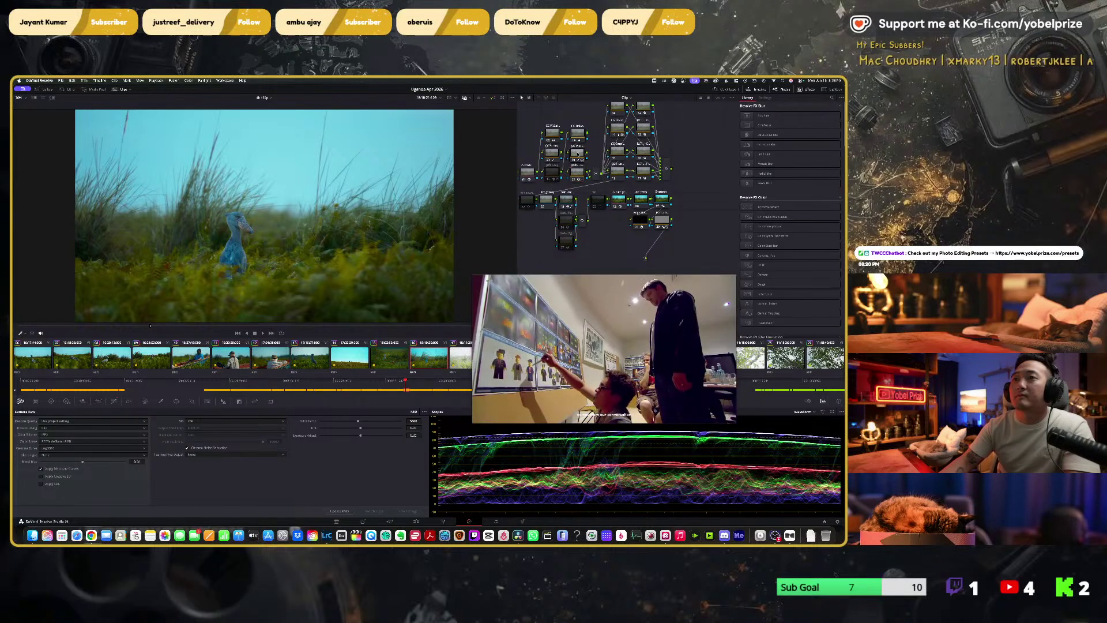
left_click(207, 429)
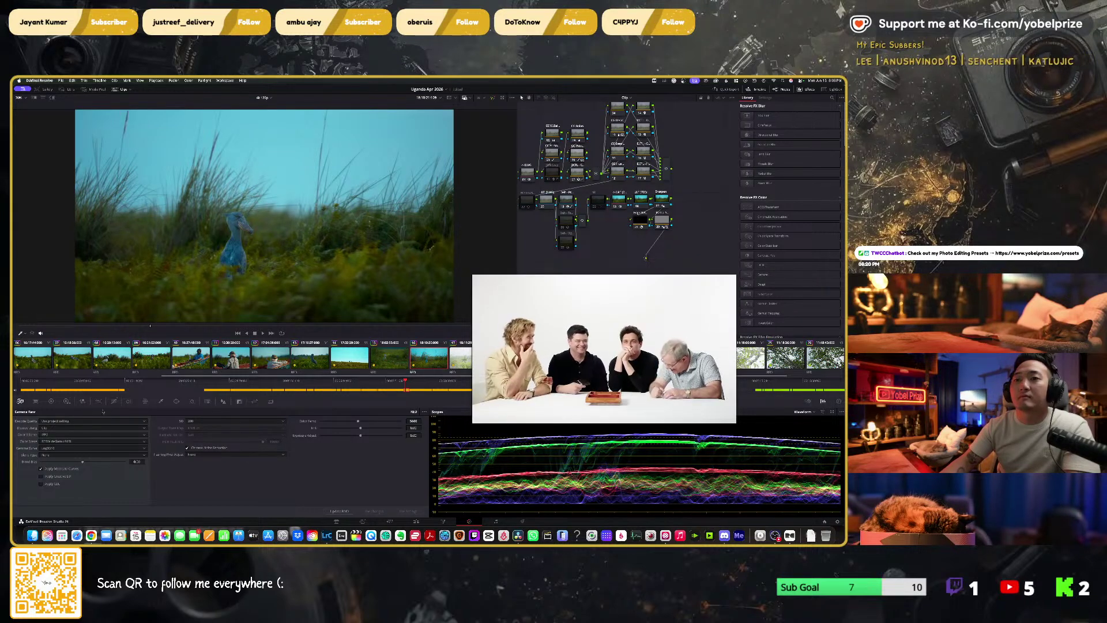
left_click(67, 401)
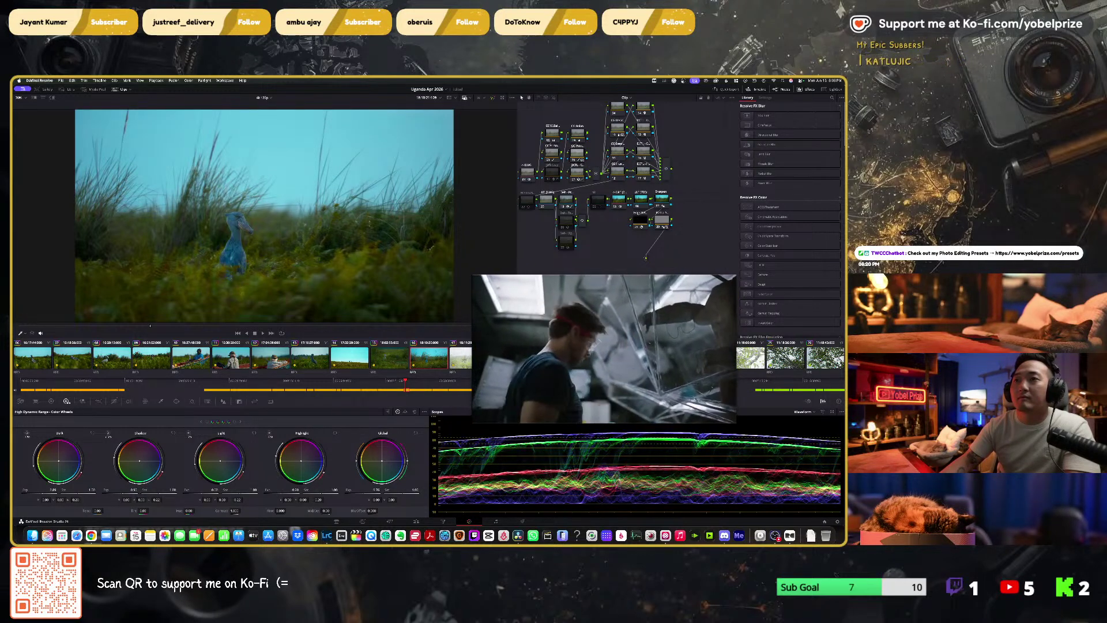
mouse_move(61, 324)
left_mouse_down()
mouse_move(364, 326)
mouse_move(42, 327)
left_mouse_up()
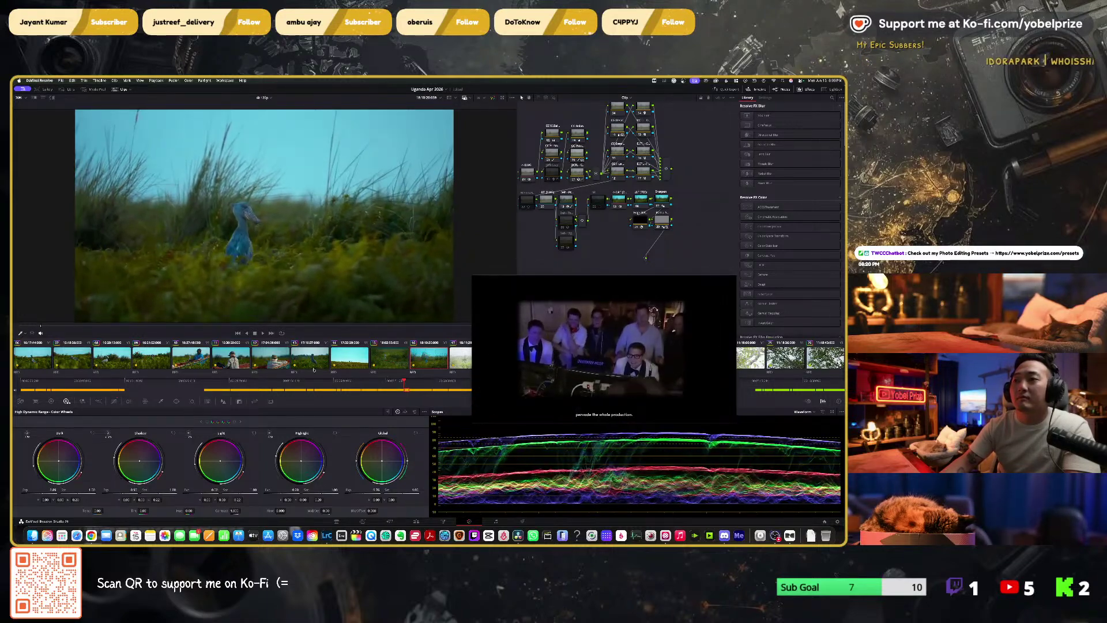
Step: Bring the next two overexposed grassland shoebill clips to the darker look and scrub through the footage
scroll(382, 360, "down", 2)
left_click(382, 361)
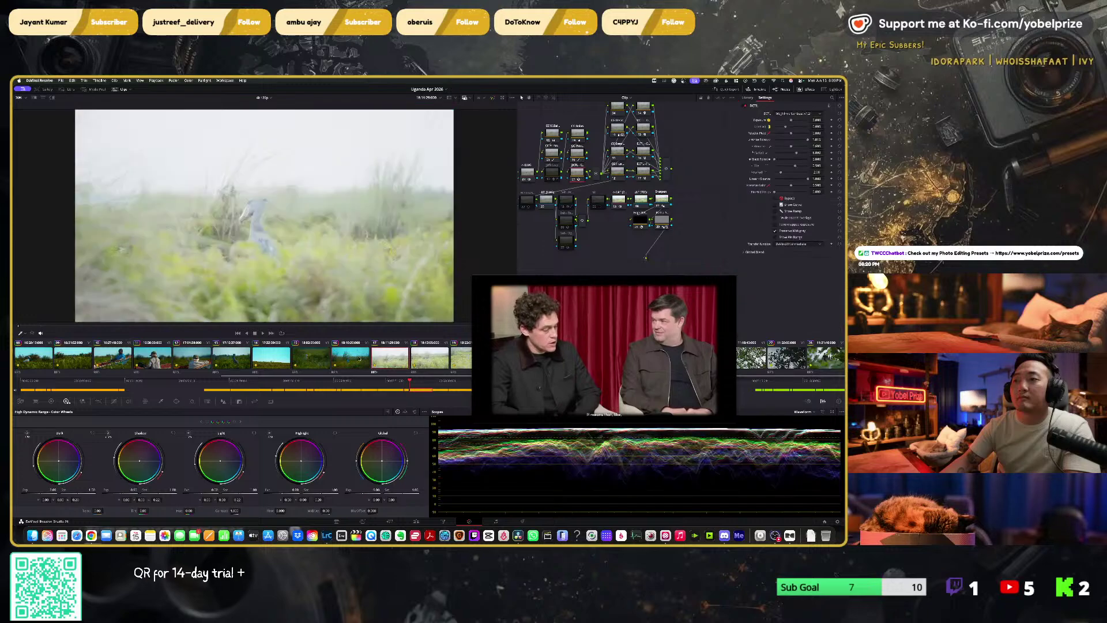
left_click_drag(382, 327, 422, 326)
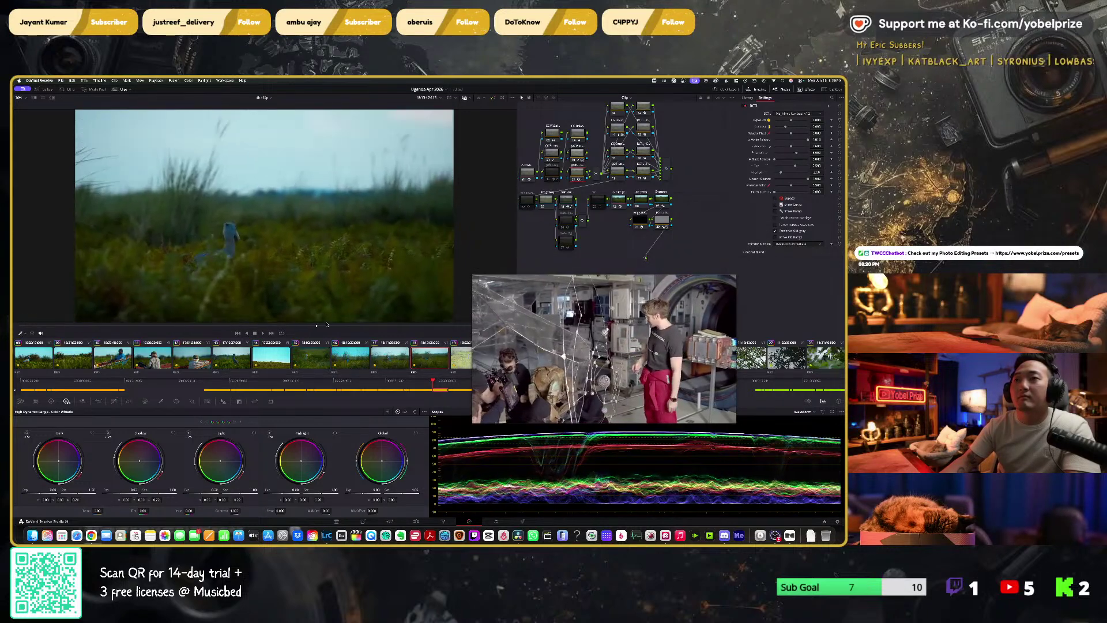
Step: Move the floating video off the clip thumbnails, darken the next pale grassland clip to match and scrub through it
mouse_move(653, 295)
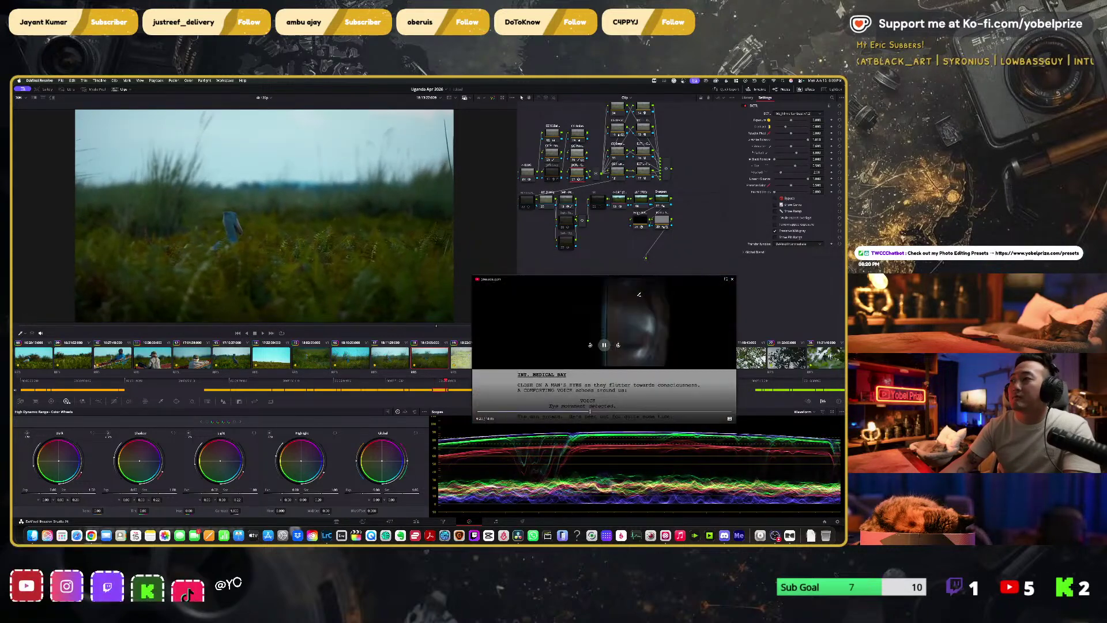
left_click_drag(590, 411, 584, 299)
key("super+Tab")
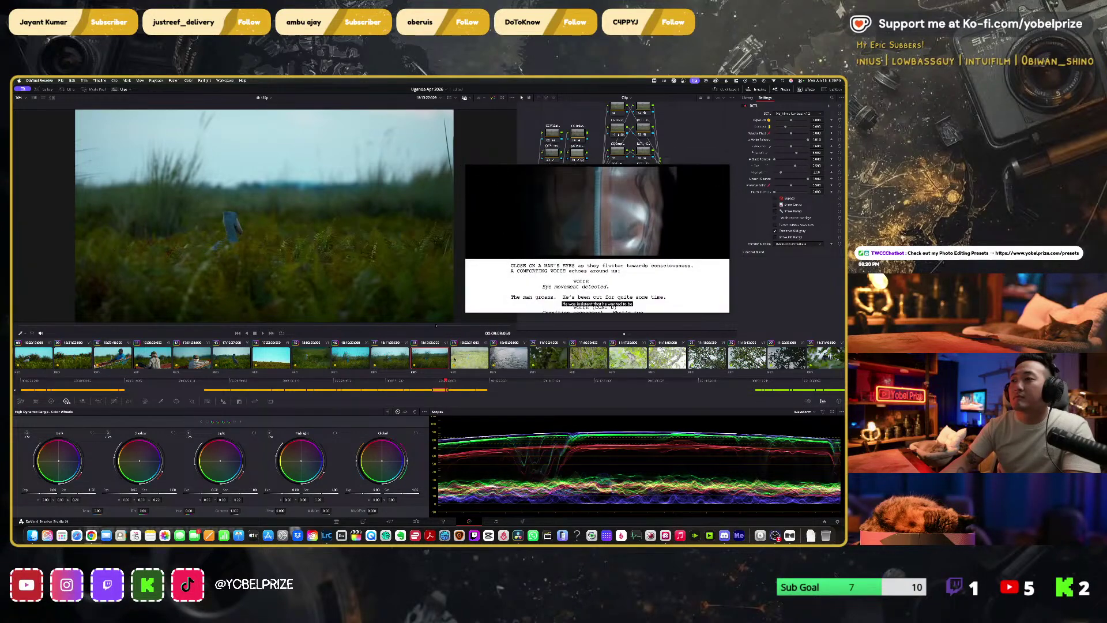
left_click_drag(45, 325, 419, 320)
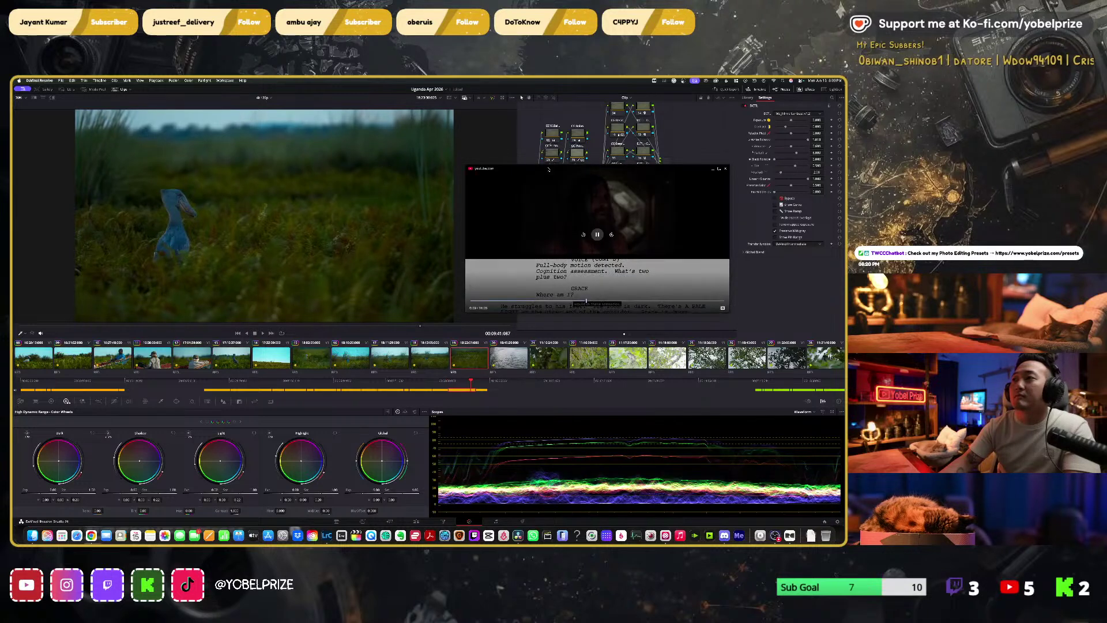
Step: Move the floating video down over the clip thumbnails and scopes to uncover the node graph
left_click_drag(597, 231, 602, 413)
left_click(565, 322)
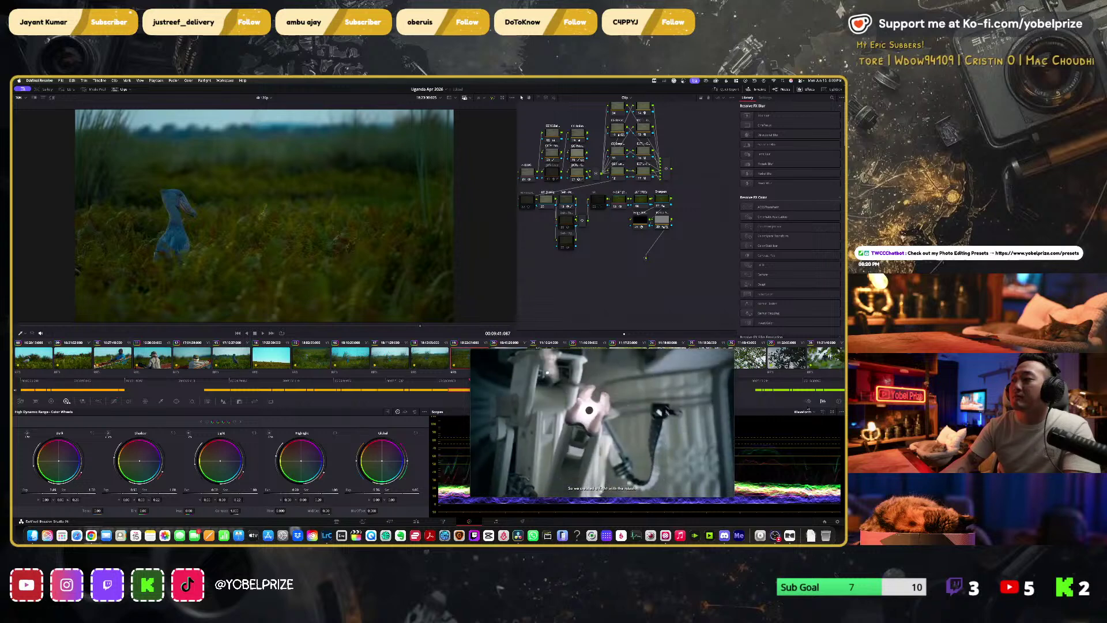
mouse_move(637, 361)
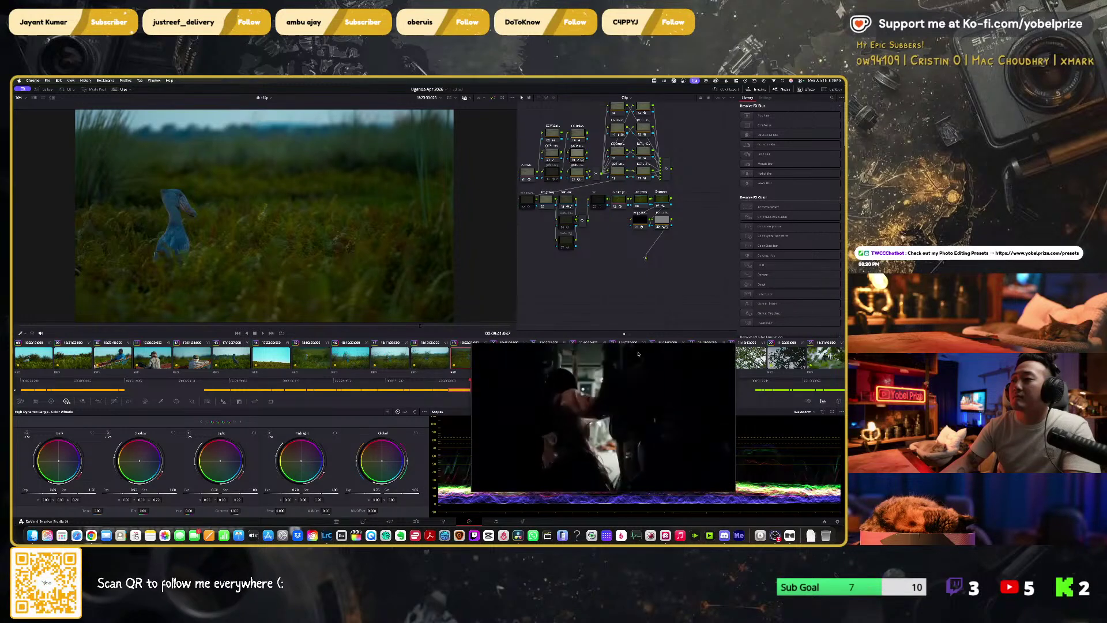
Step: Move the floating video off the scopes, lift the shoebill-in-grass clip's curve midpoint to brighten it, and raise the blue slider on the DCTL node
left_click_drag(637, 361, 670, 260)
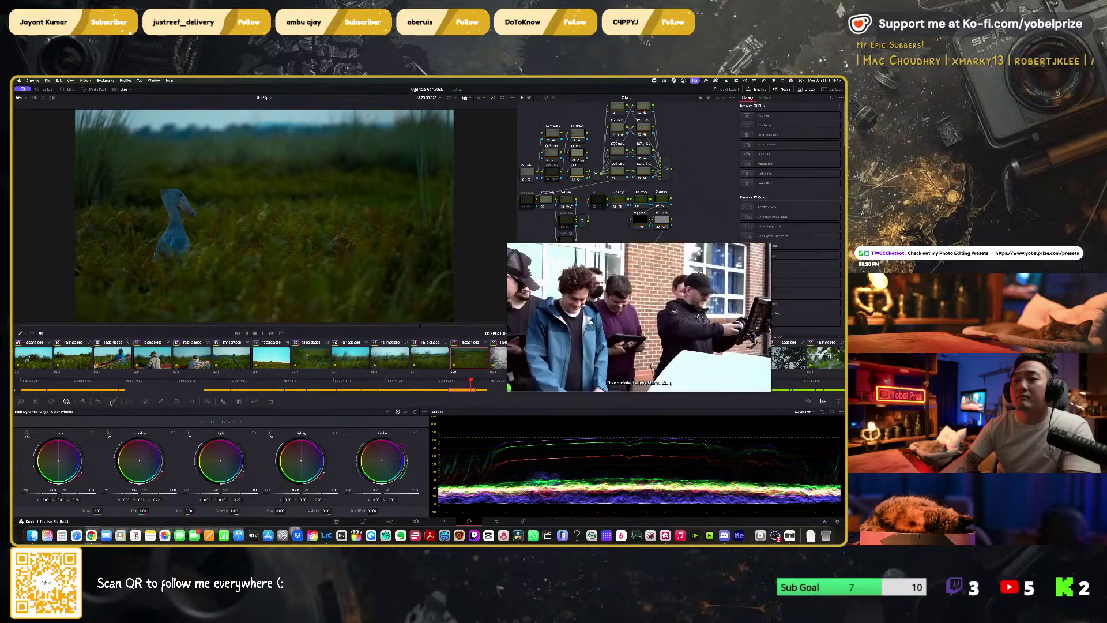
left_click(113, 401)
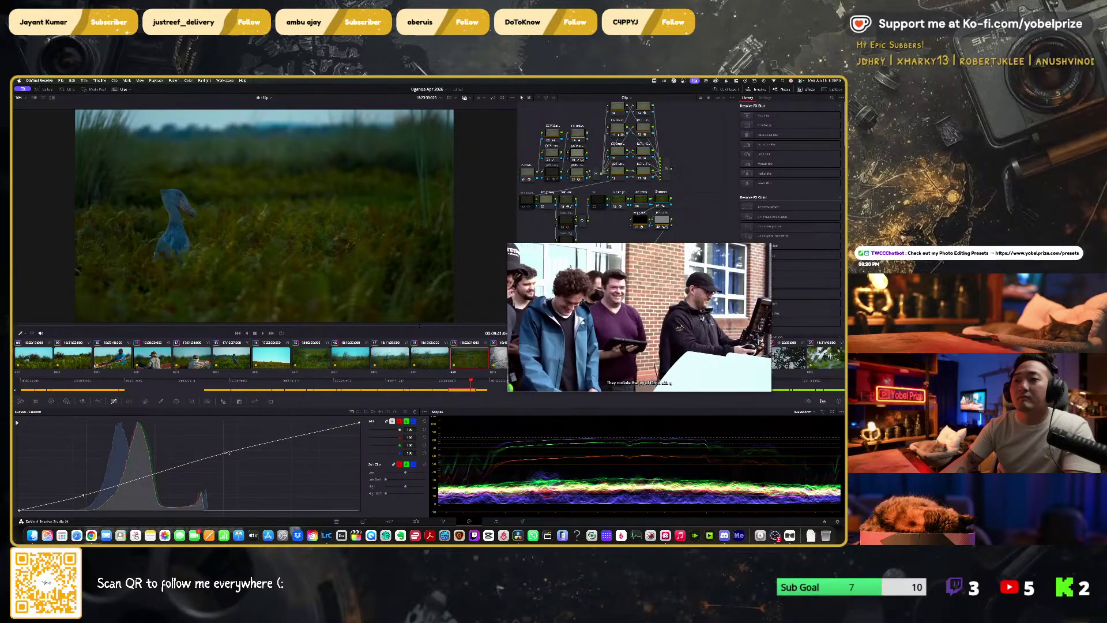
left_click_drag(225, 454, 225, 446)
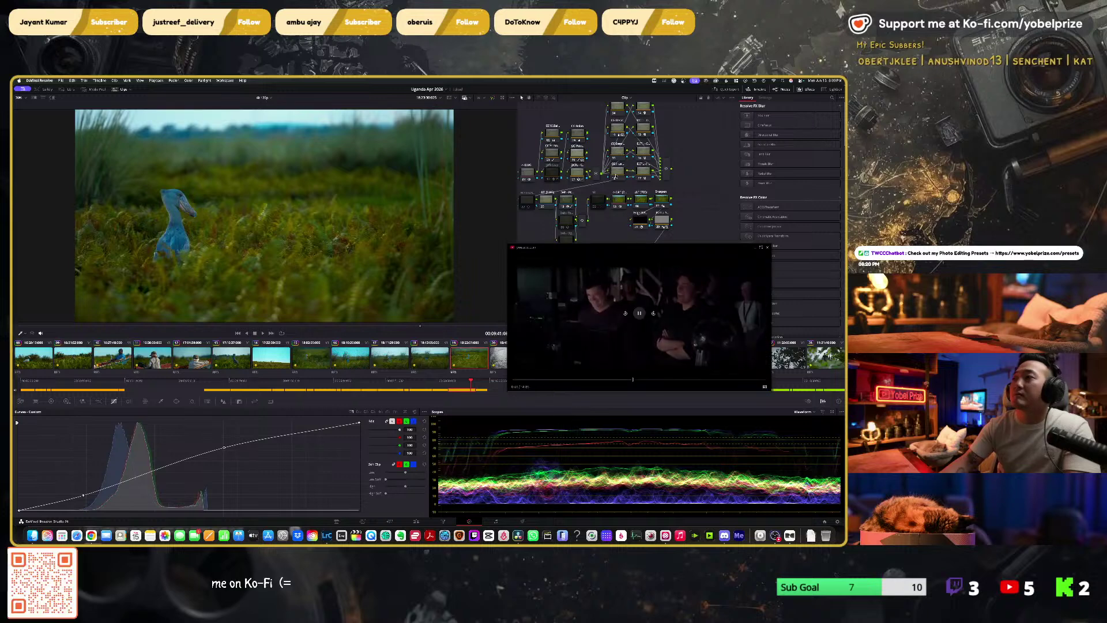
left_click(647, 143)
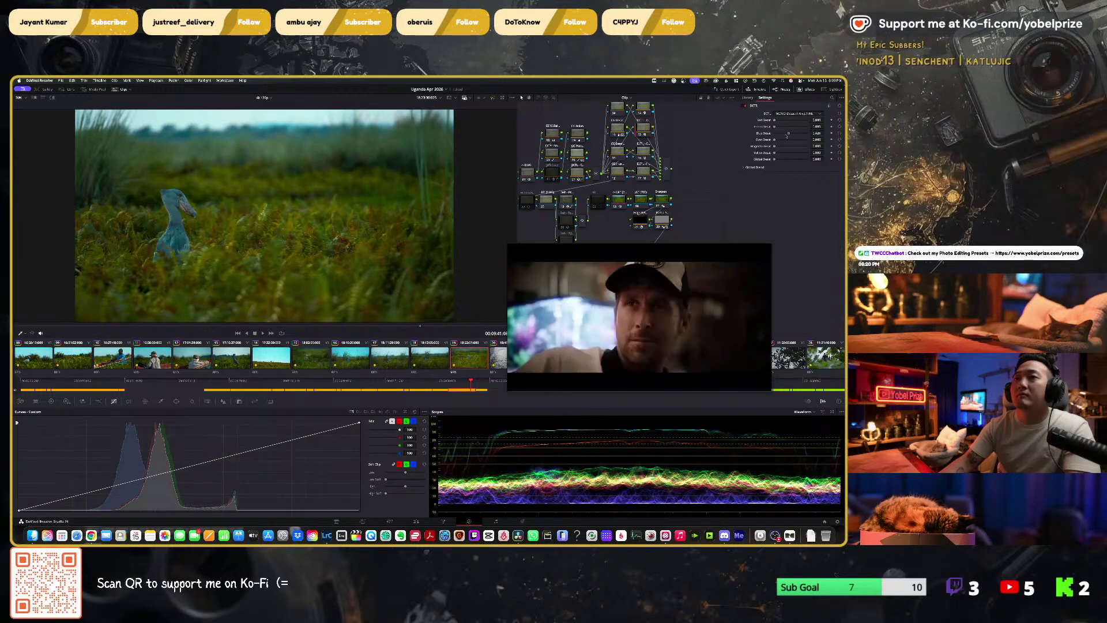
left_click_drag(787, 134, 794, 134)
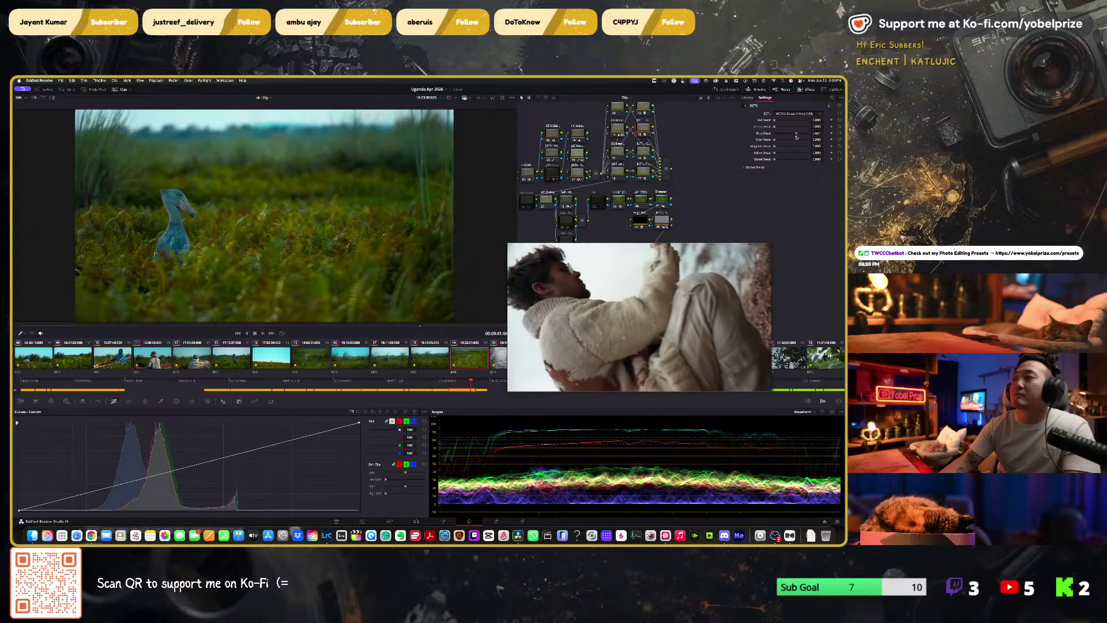
Step: Lower the curve's upper point on the pale clip with the distant shoebill to darken it, and compare it with the two preceding clips
left_click(429, 357)
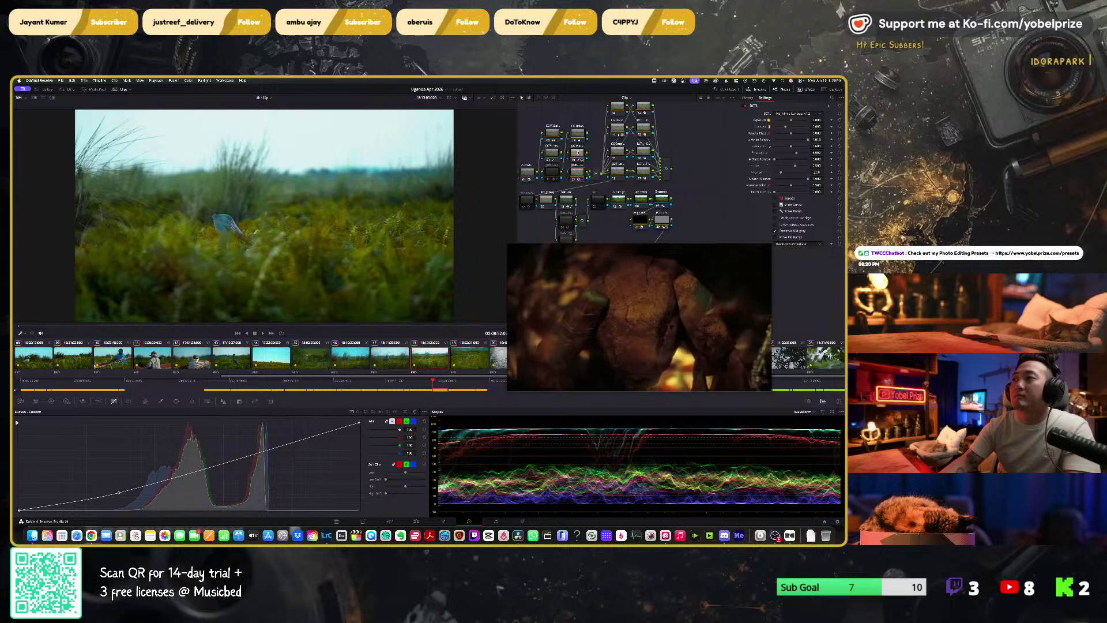
left_click(747, 98)
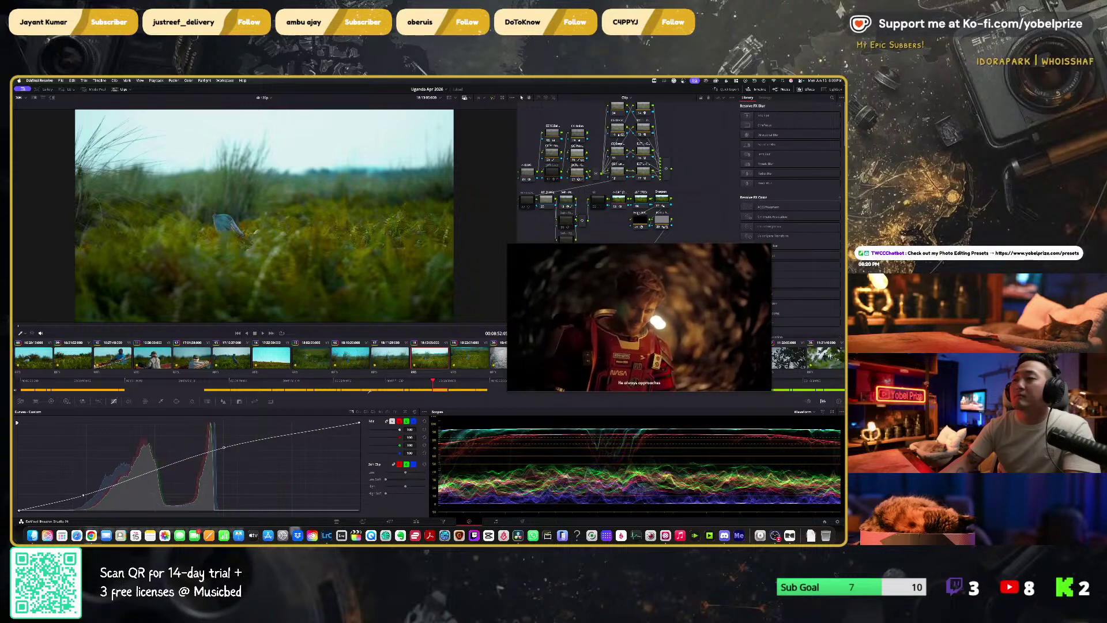
left_click_drag(223, 449, 230, 450)
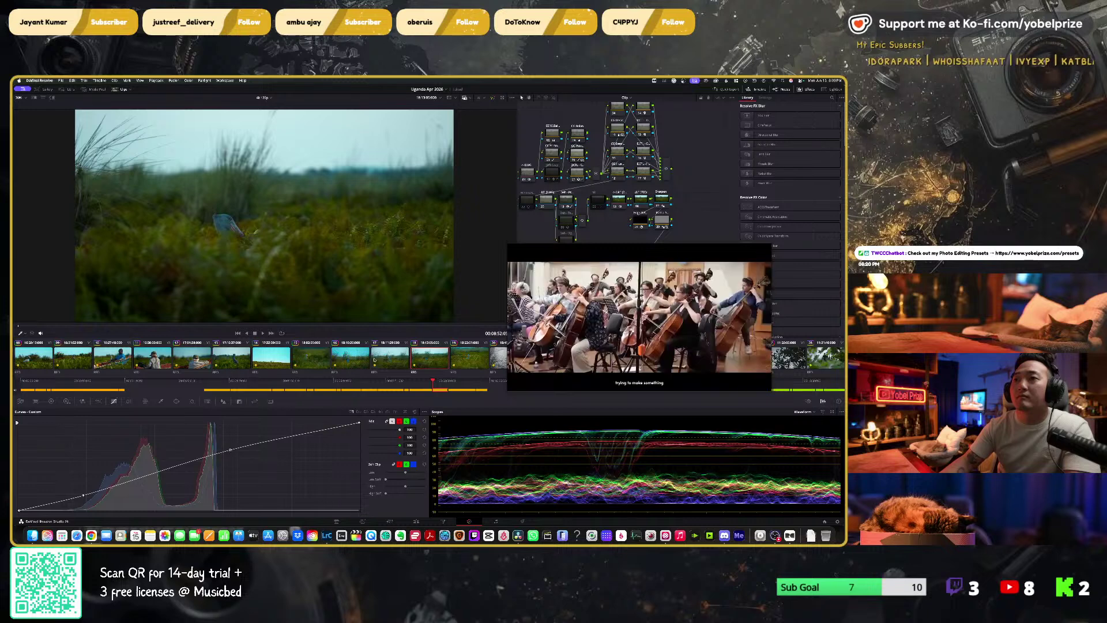
left_click(392, 357)
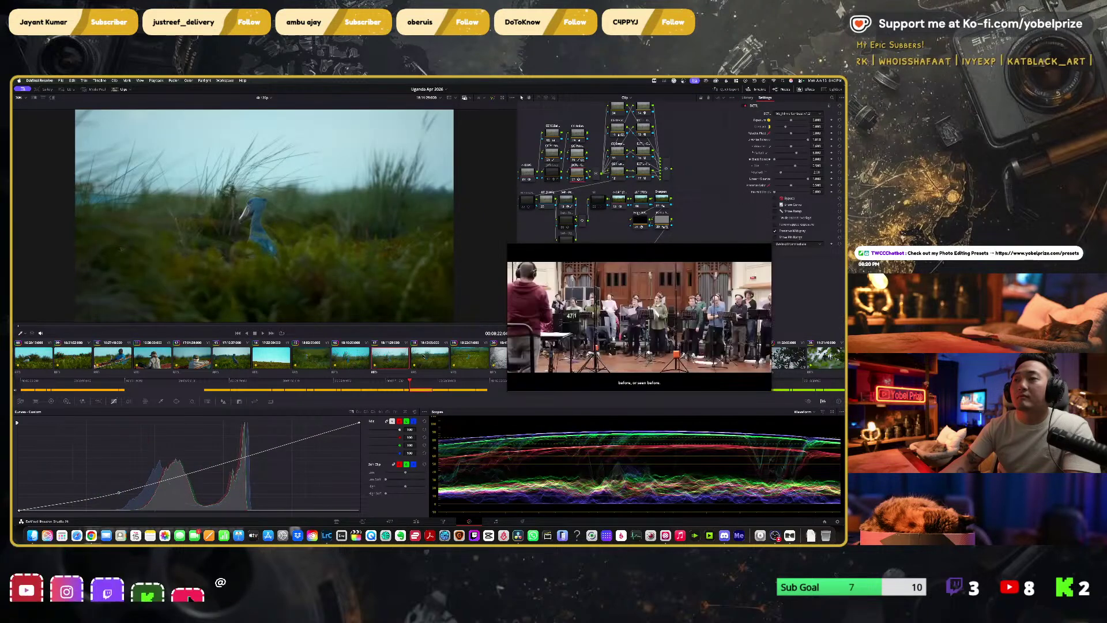
left_click(356, 358)
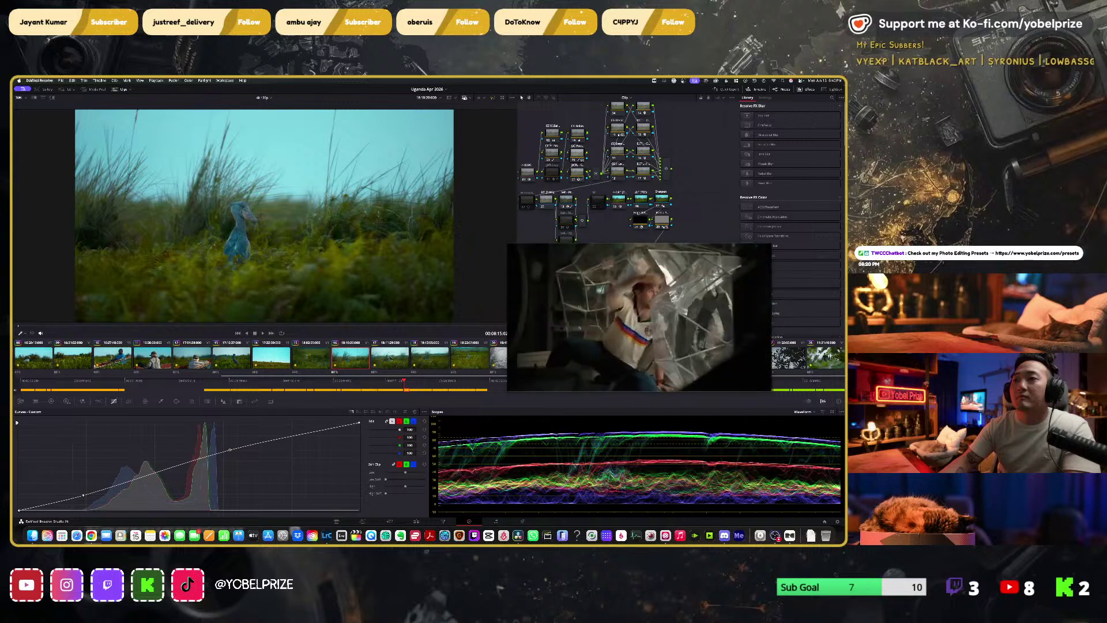
Step: Check the last shoebill clip, move the floating video over the node graph and scrub through the dark water clip
left_click(462, 357)
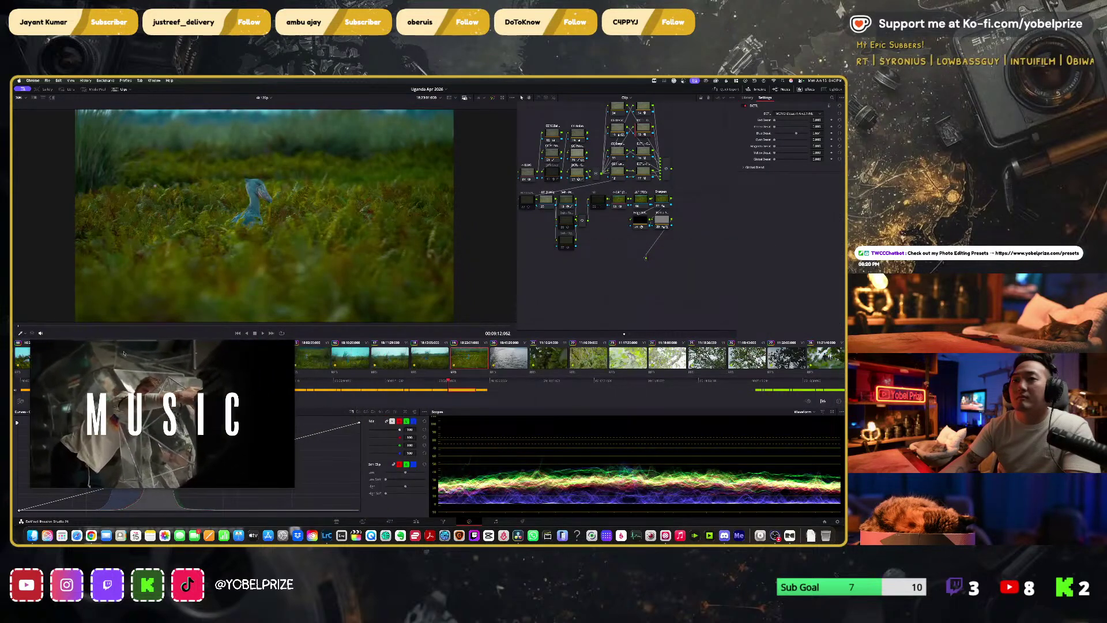
left_click(508, 361)
left_click(508, 361)
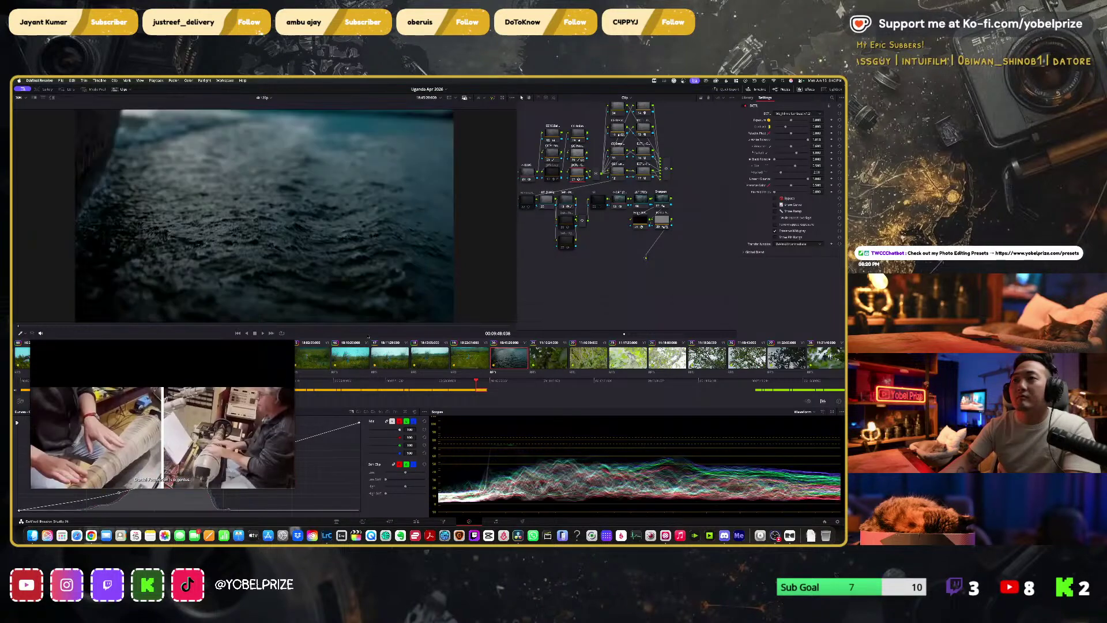
left_click_drag(164, 358, 605, 207)
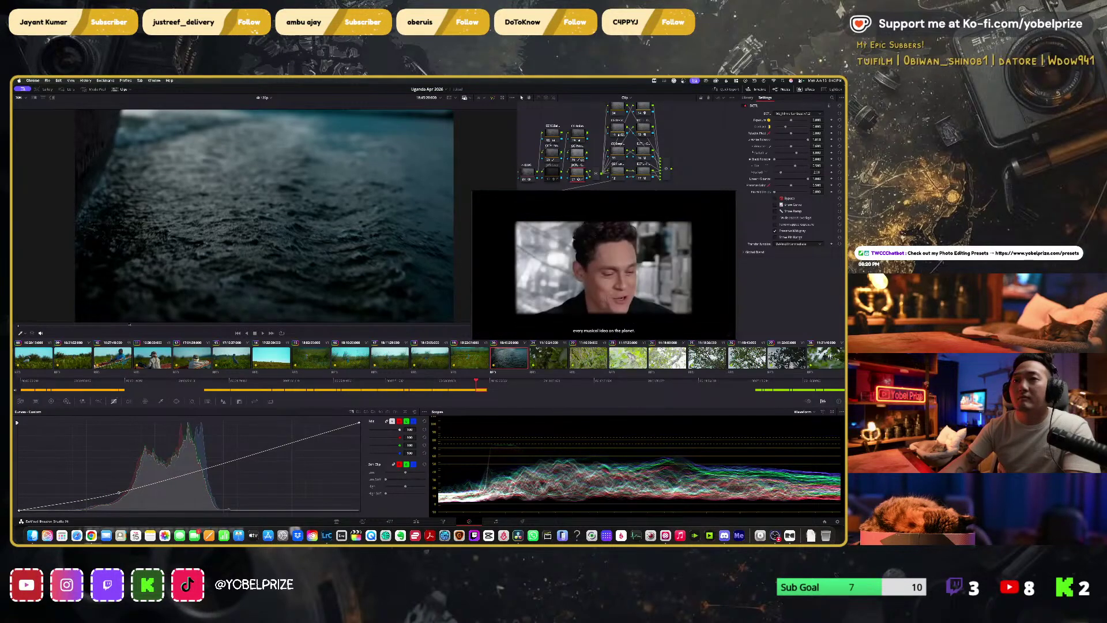
left_click(177, 324)
left_click_drag(177, 325, 434, 325)
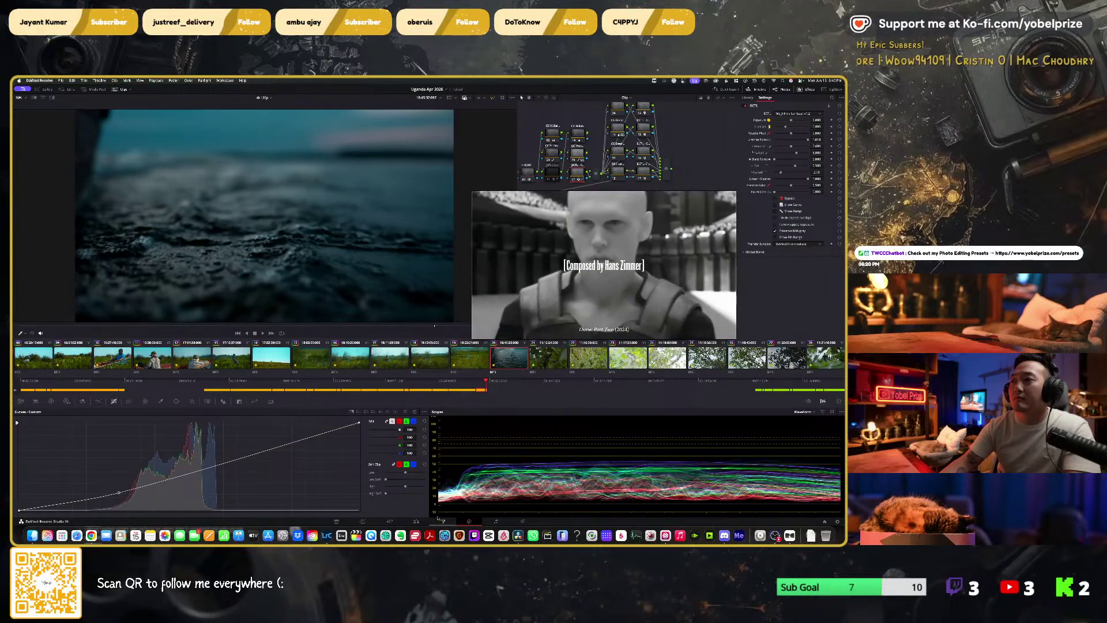
Step: Switch to the Edit page, move the floating video down over the timeline area and open the first timeline tab
left_click(416, 522)
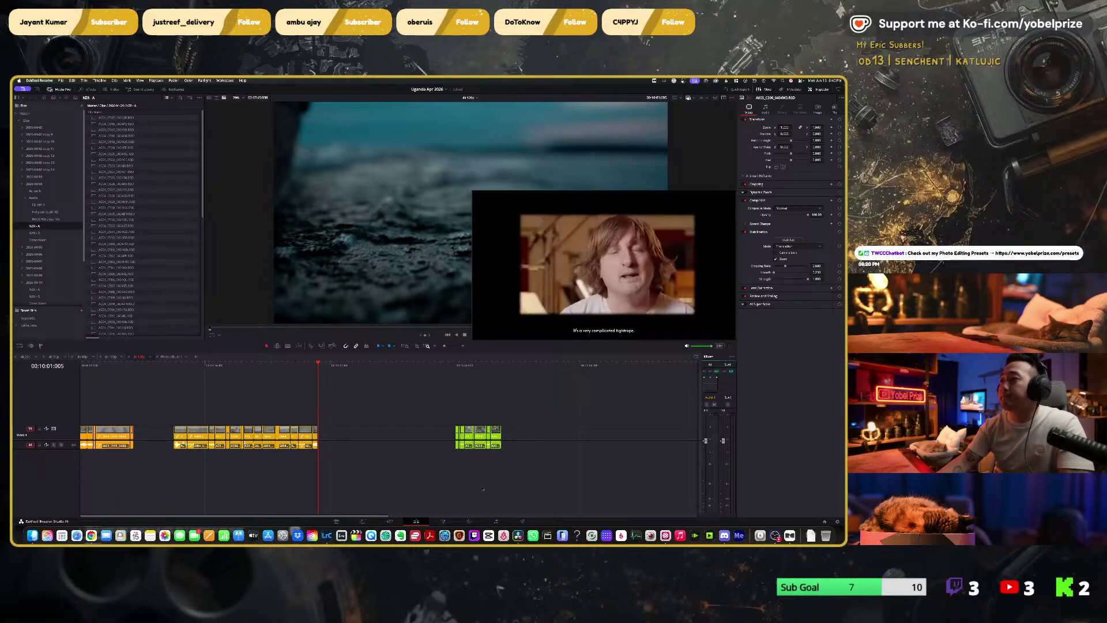
mouse_move(584, 267)
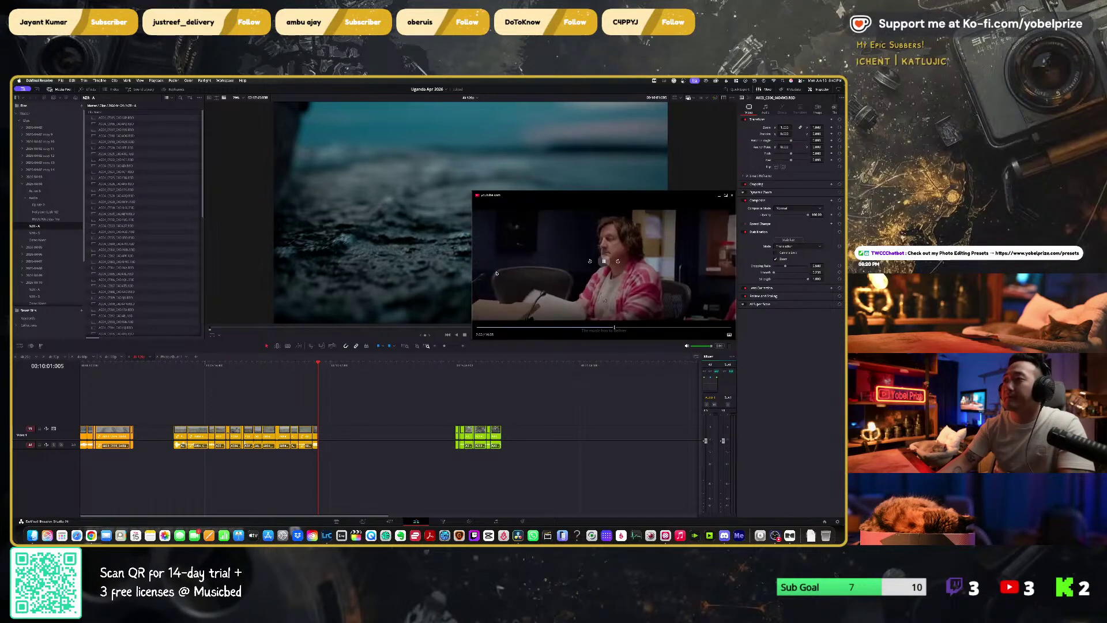
left_click_drag(600, 199, 670, 377)
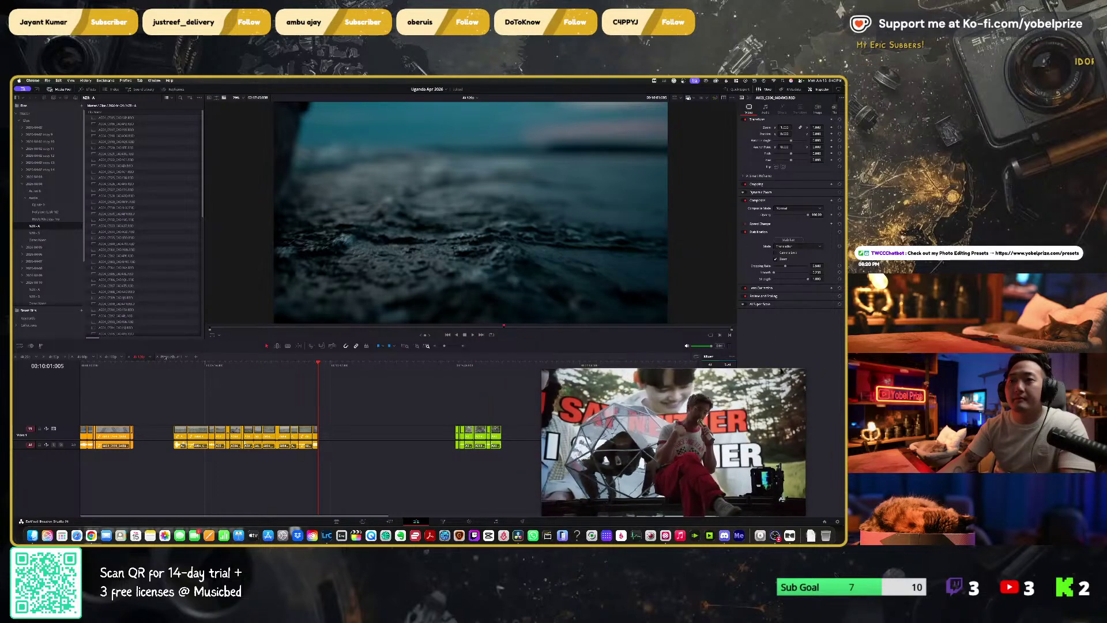
left_click(25, 358)
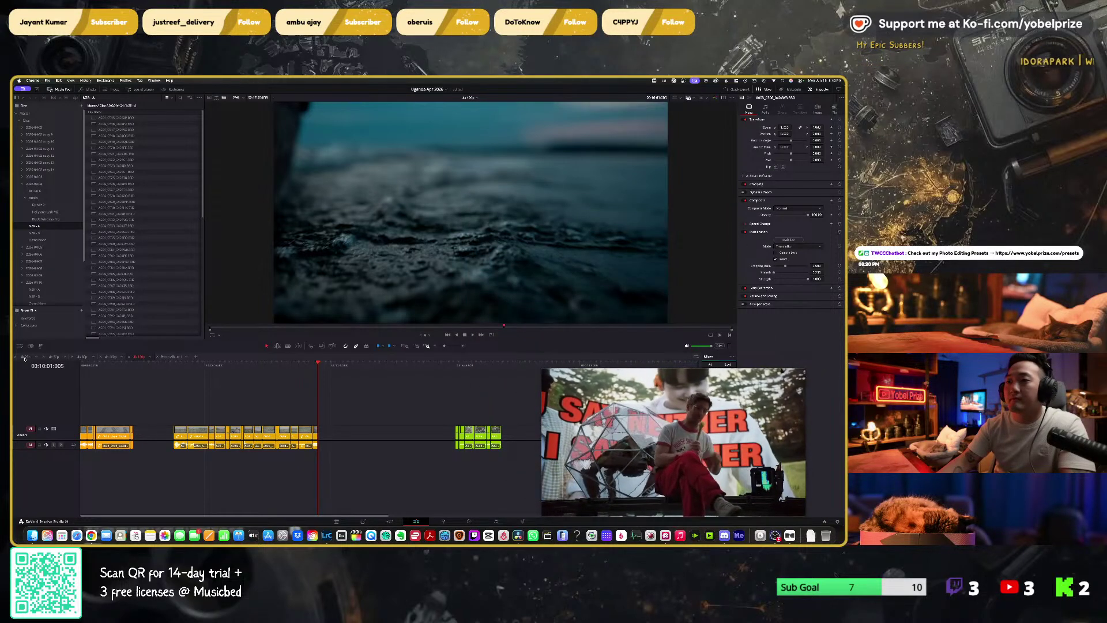
left_click(24, 358)
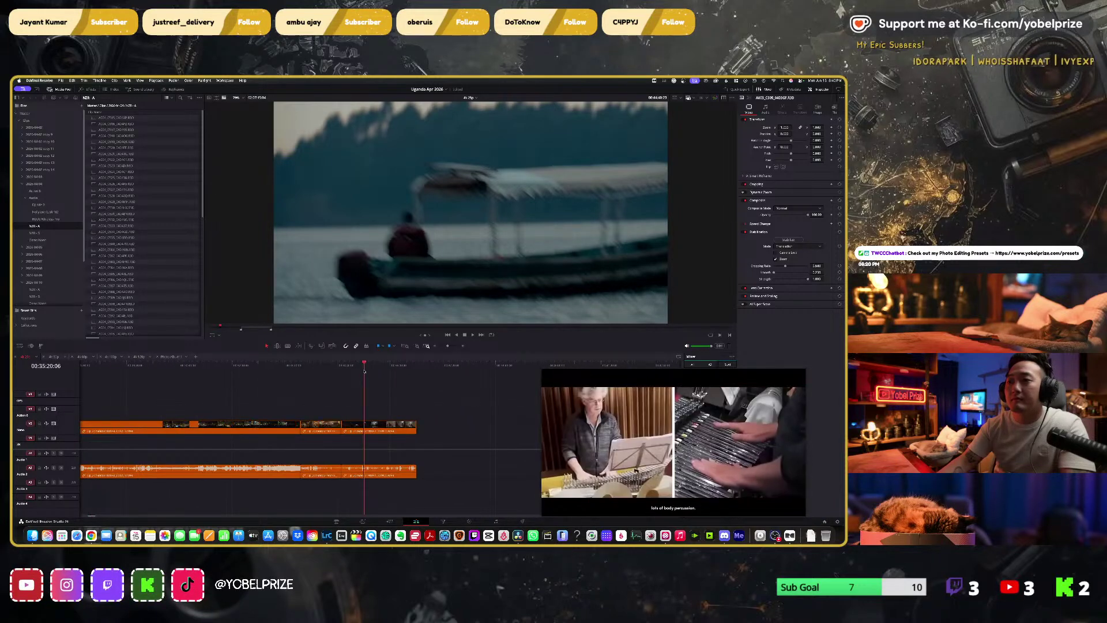
Step: Scrub through the opened timeline from the hotel room footage to the boat footage with the telephoto camera
left_click(388, 369)
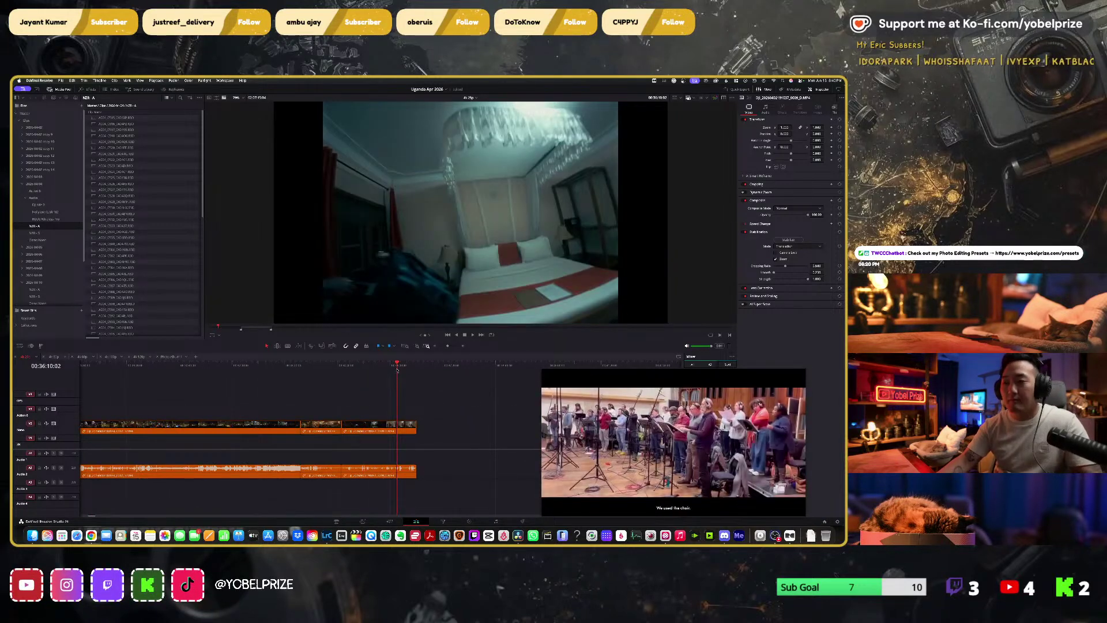
left_click(221, 368)
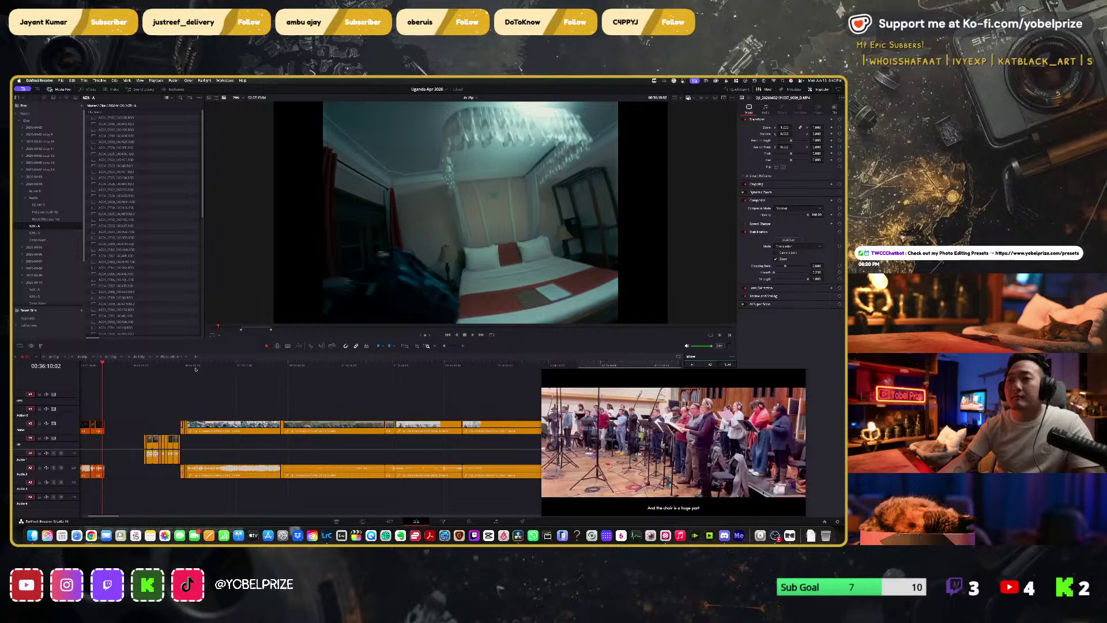
left_click_drag(230, 367, 303, 363)
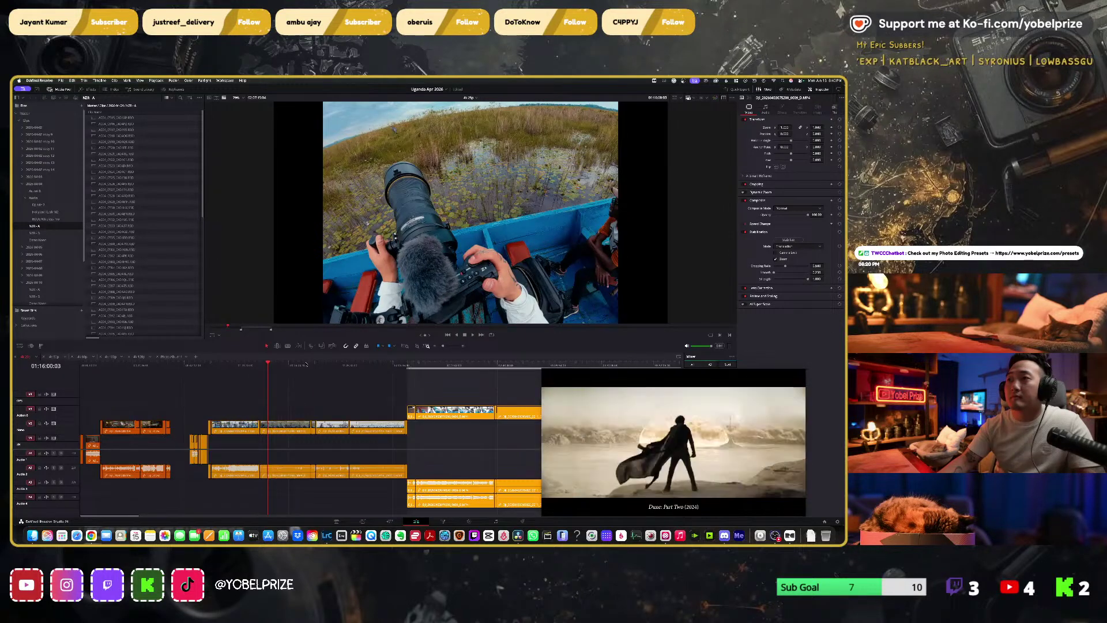
Step: Review the boat footage on the timeline, moving back to the earlier clips and scrubbing forward to about 01:05:31
key("super+minus")
key("Up")
key("Up")
key("Up")
key("Up")
key("Up")
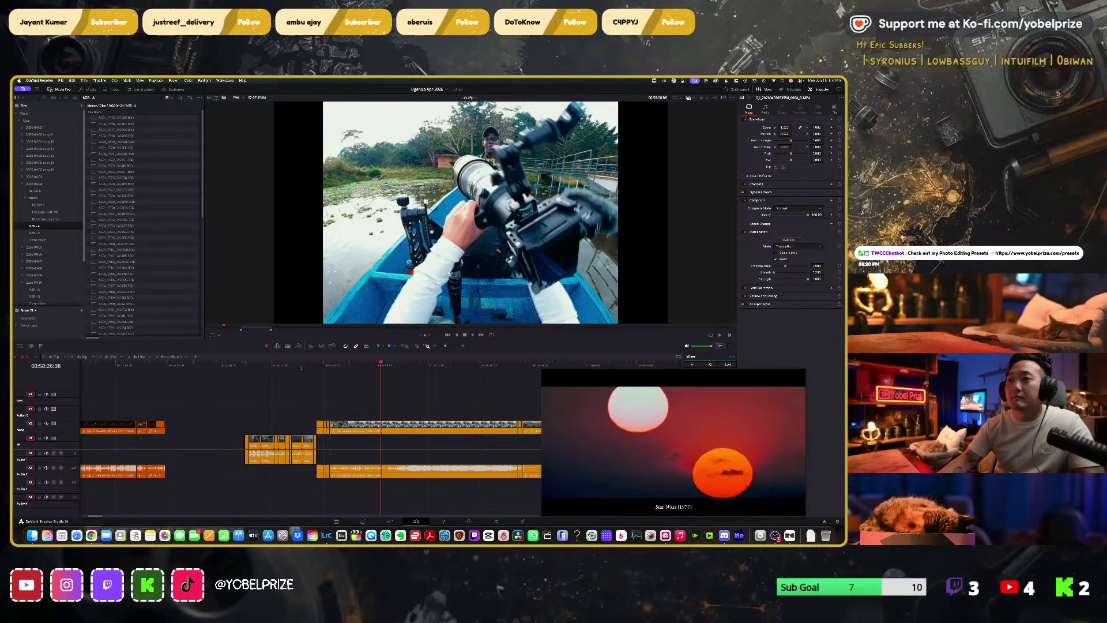
left_click(323, 364)
left_click_drag(323, 365, 408, 367)
scroll(328, 402, "down", 2)
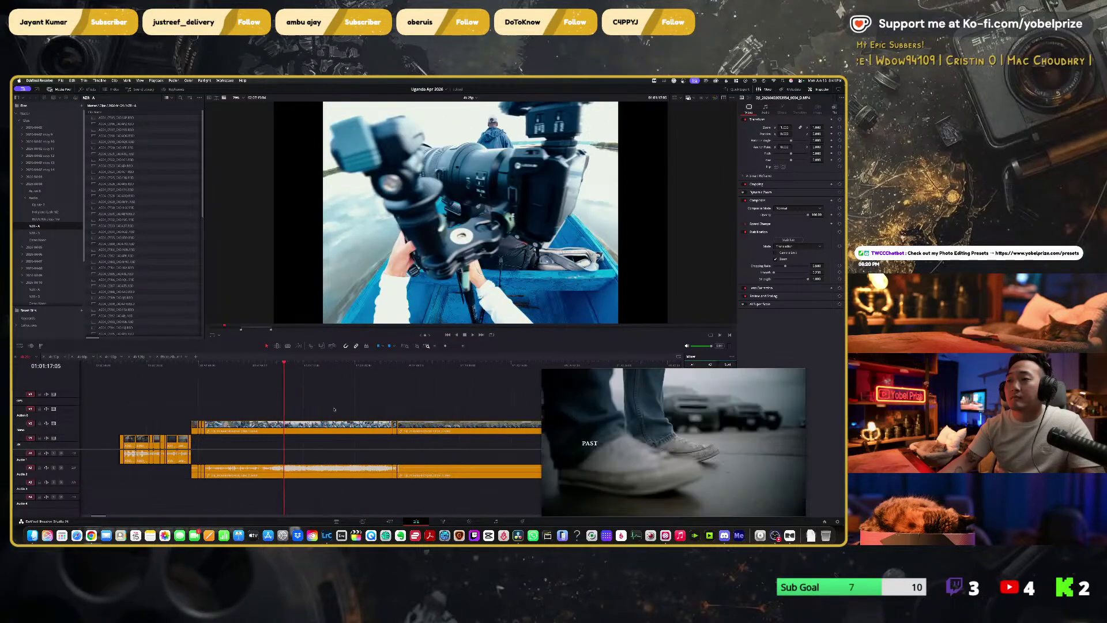
scroll(328, 401, "down", 5)
left_click_drag(172, 366, 244, 369)
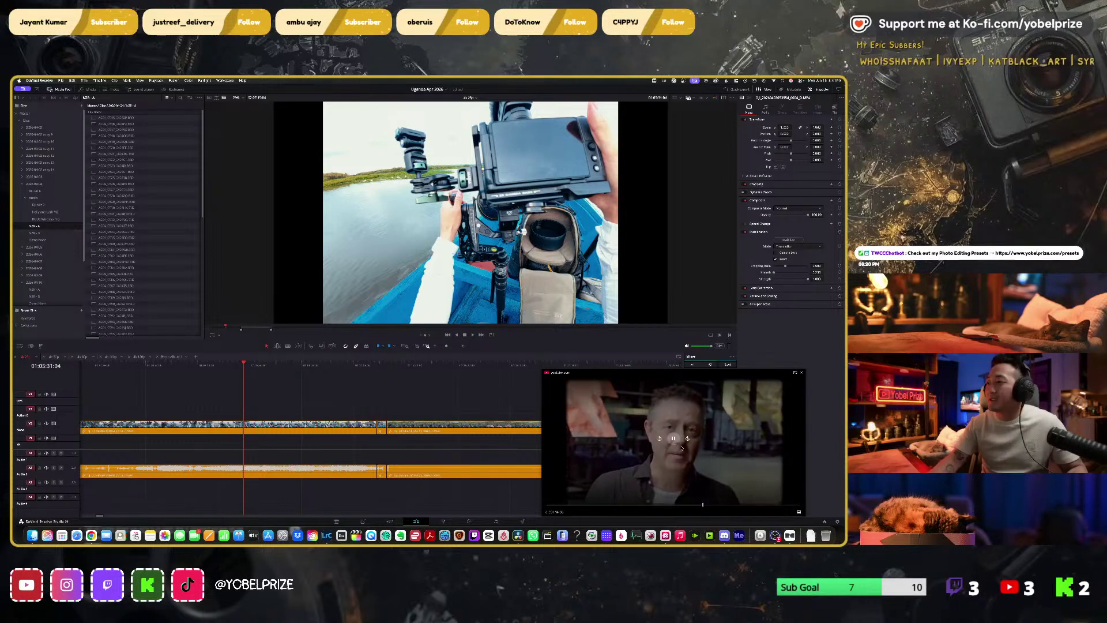
Step: Pause the picture-in-picture video, switch to Chrome and search the web for "greig fraser" in a new tab
left_click(672, 439)
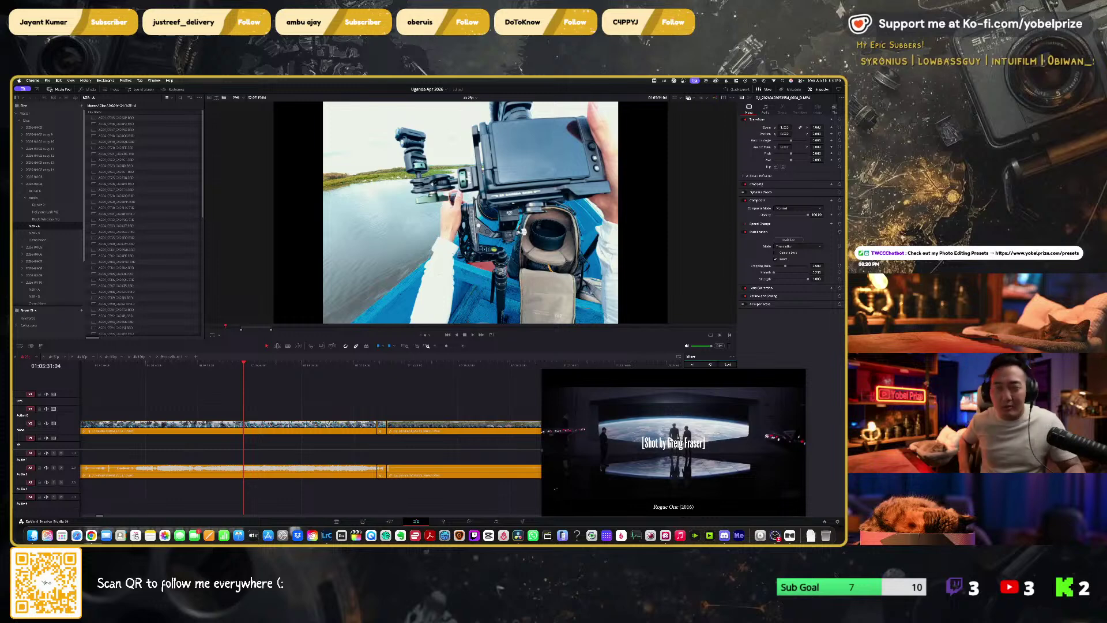
key("super+Tab")
key("super+Tab")
key("super+Tab")
key("super+Tab")
key("super+Tab")
key("super+Tab")
key("super+Tab")
key("super+Tab")
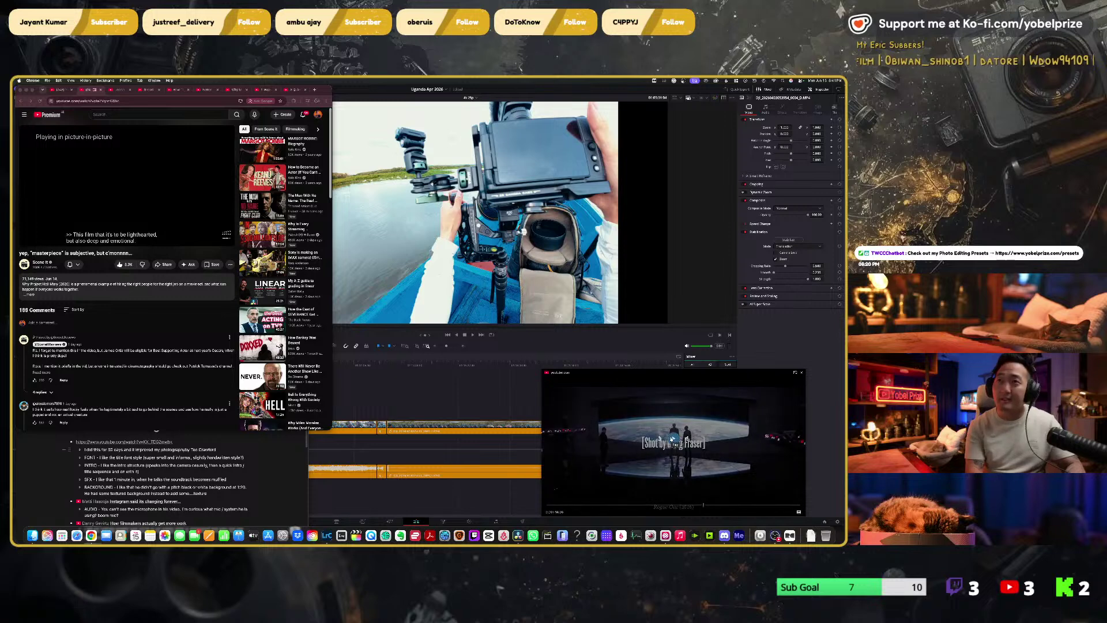
key("super+t")
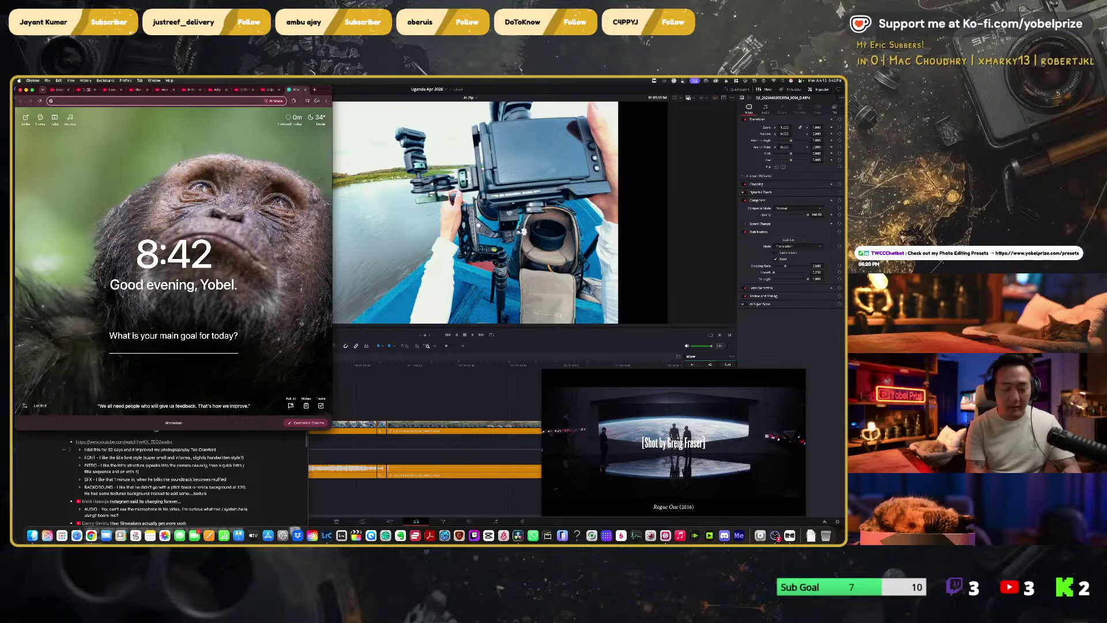
type("greig fraser")
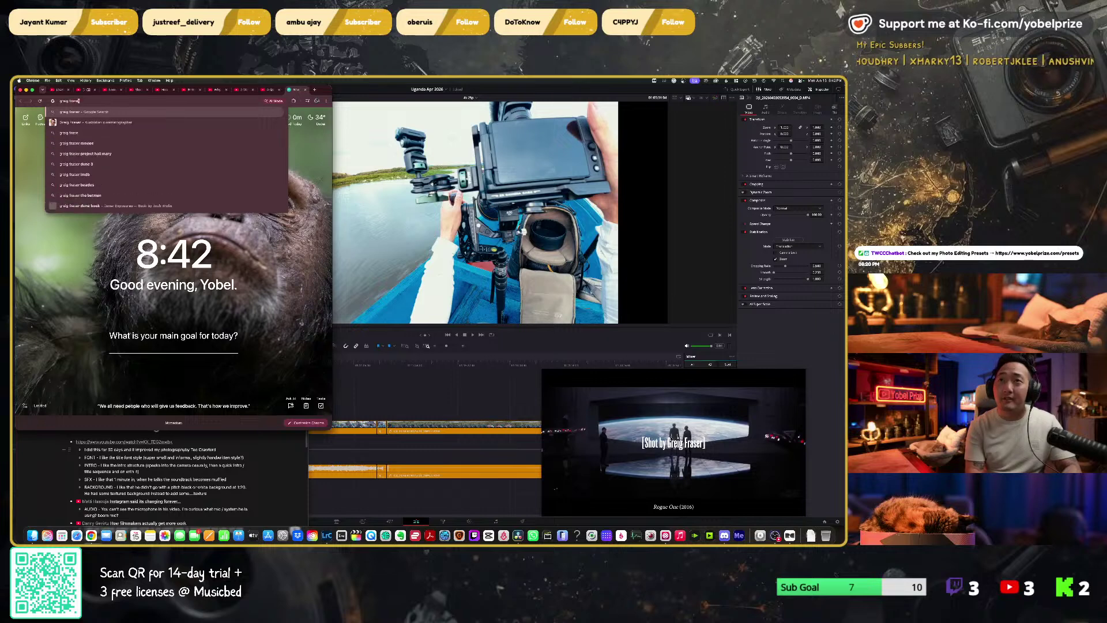
key("Return")
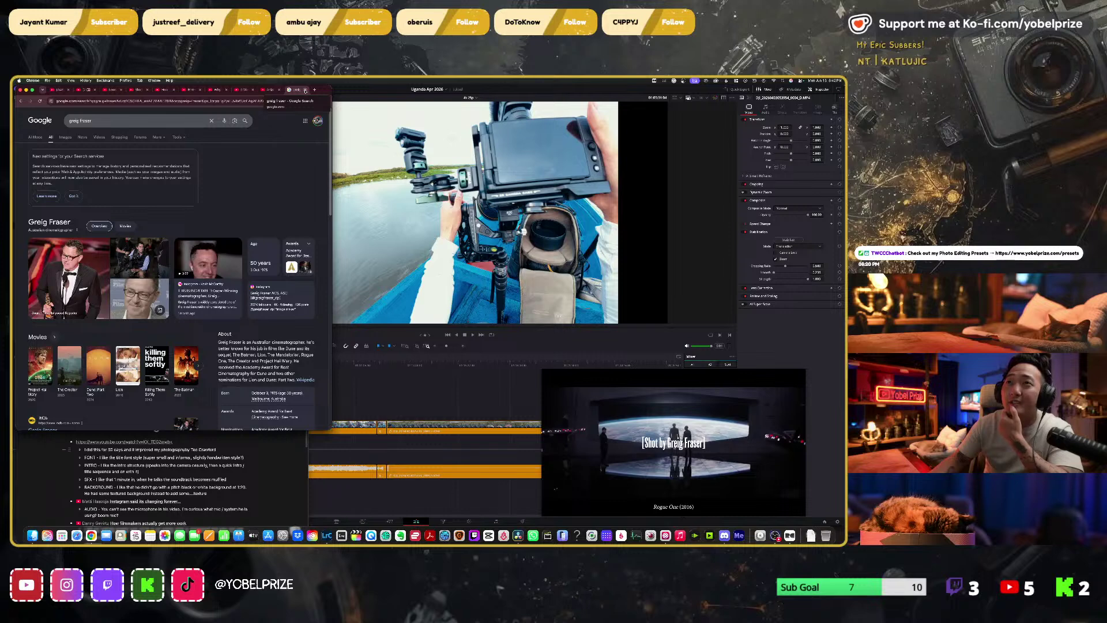
Step: Close the search tab, hide Chrome and resume the picture-in-picture video
left_click(304, 90)
key("super+h")
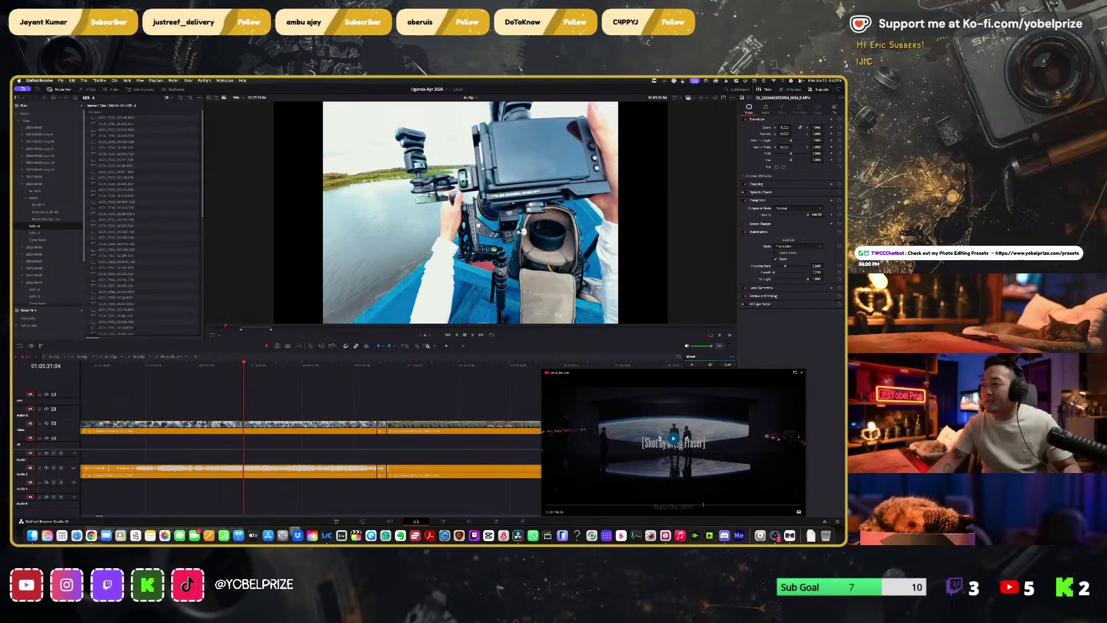
left_click(673, 438)
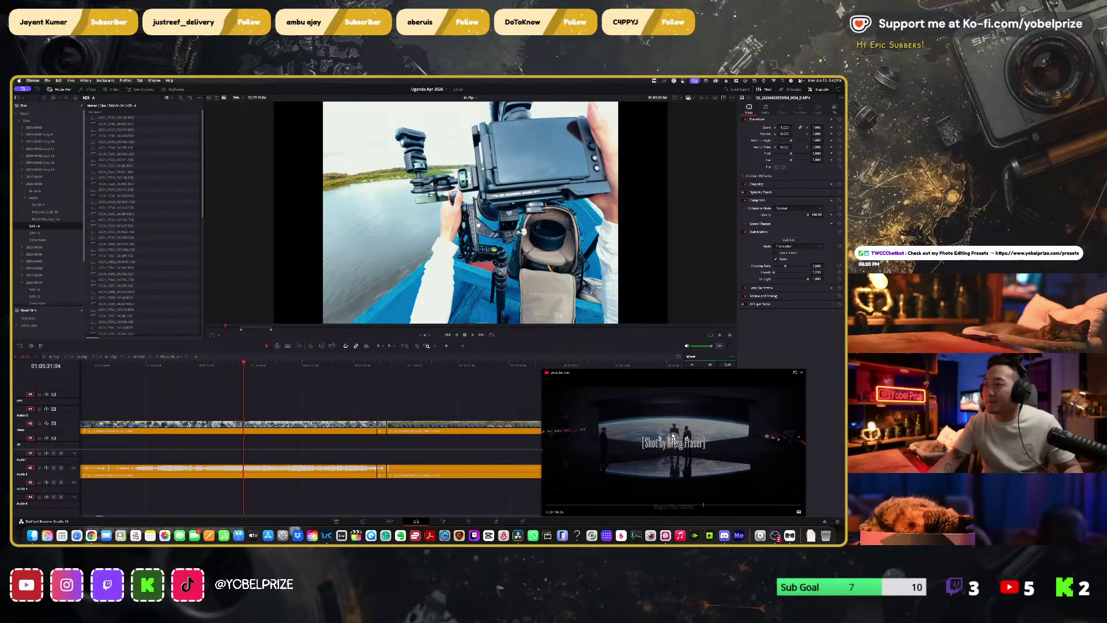
Step: Play the boat clip from about 01:05:31 and mark an in point at 01:05:59:06
left_click(241, 365)
key("space")
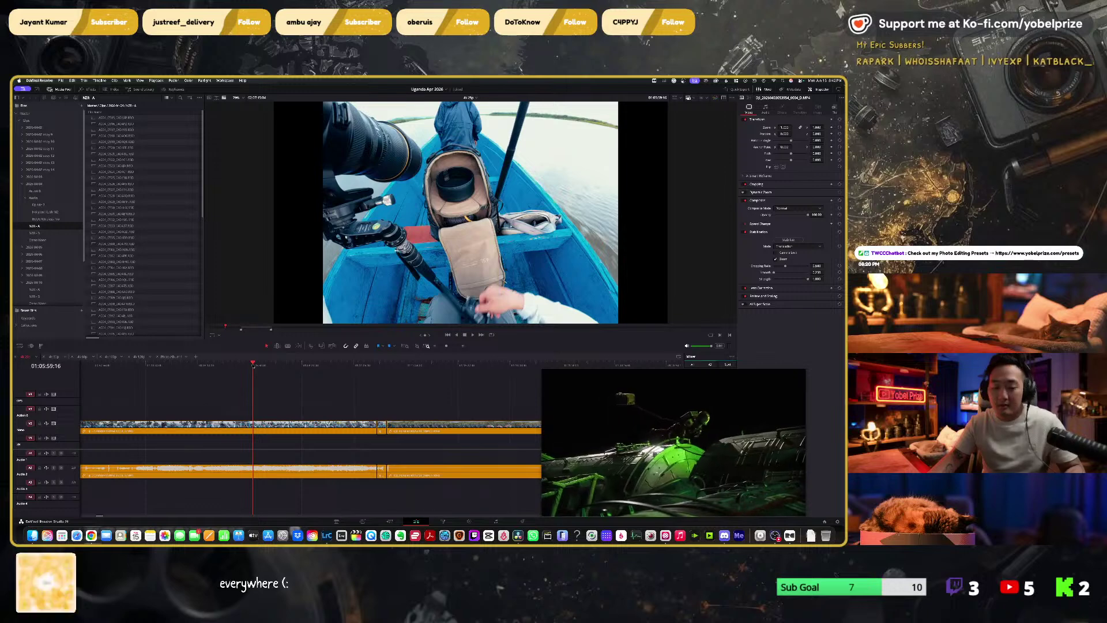
scroll(254, 366, "up", 2)
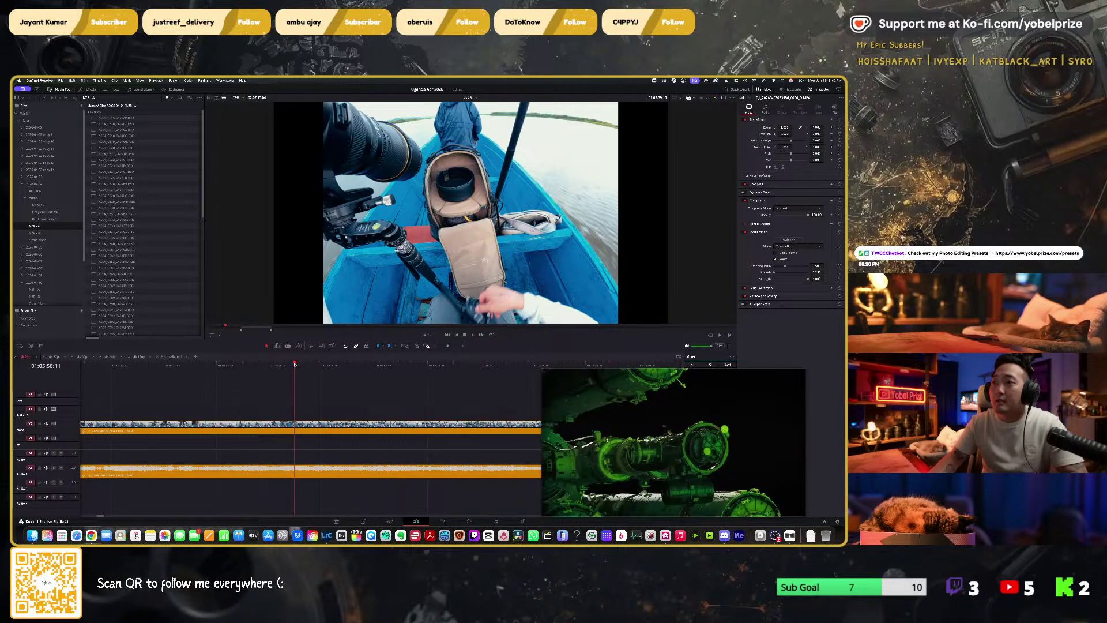
key("j")
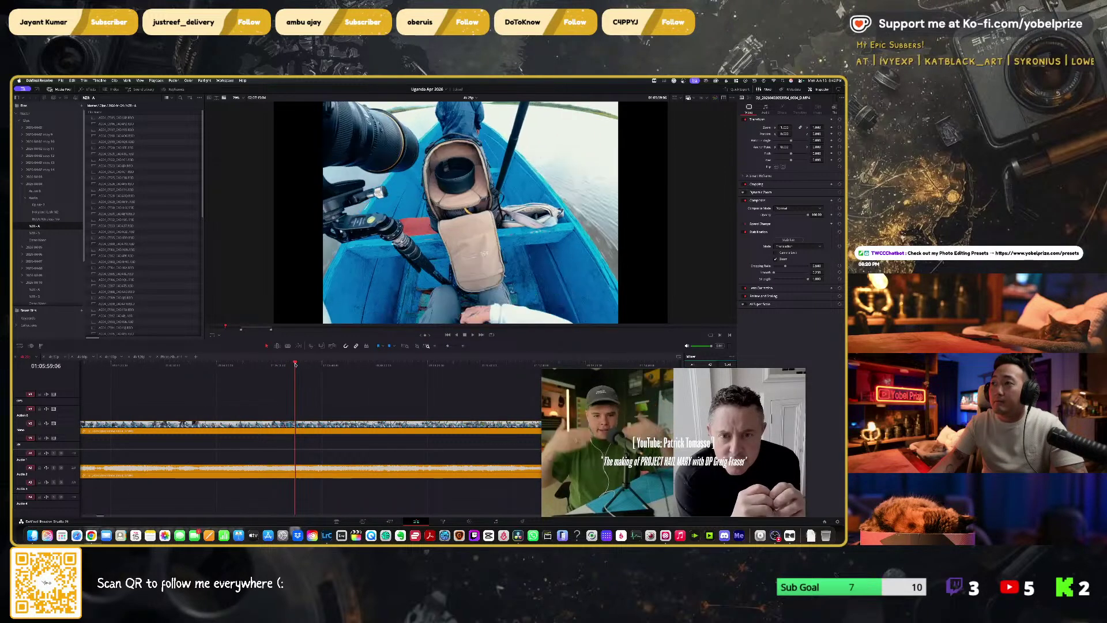
key("y")
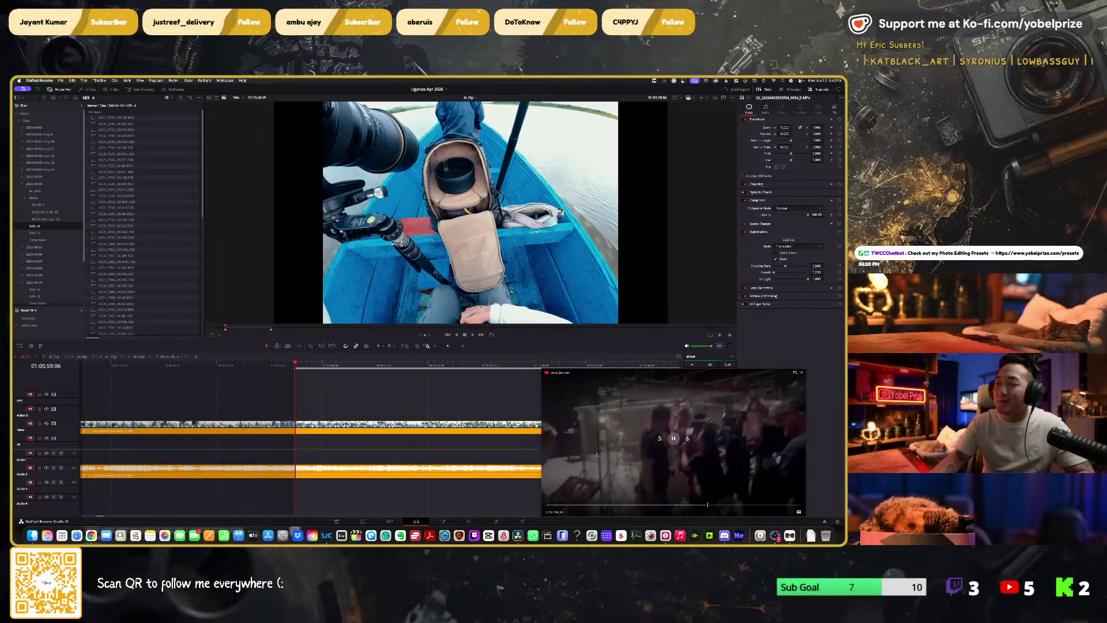
Step: Fast-forward through the boat clip and mark the range from 01:10:00:13 to 01:11:29:13
key("l")
key("l")
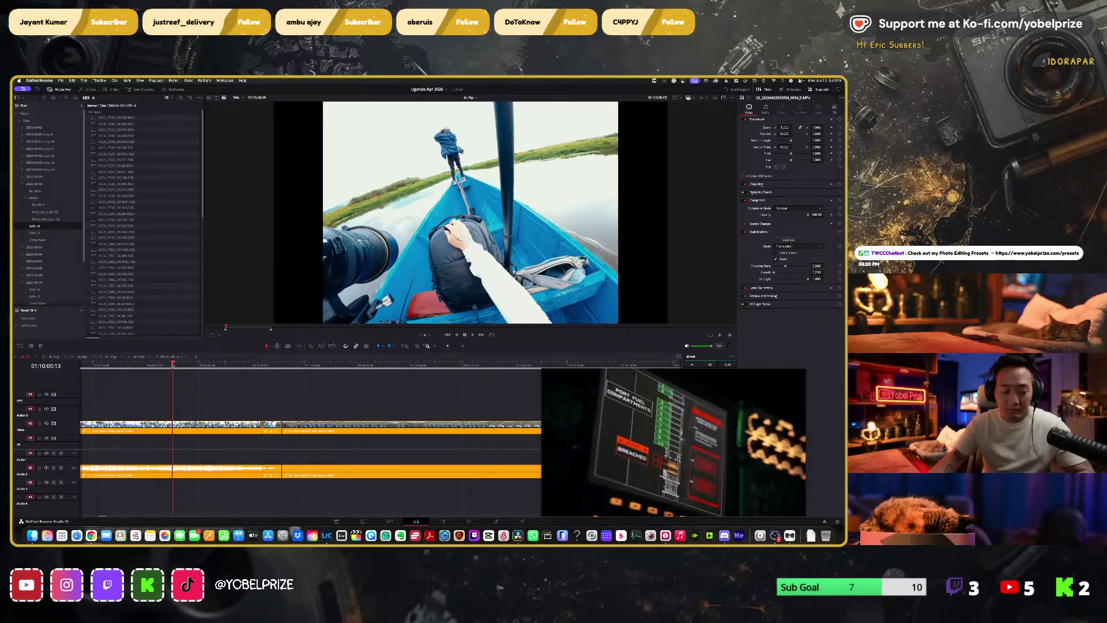
key("l")
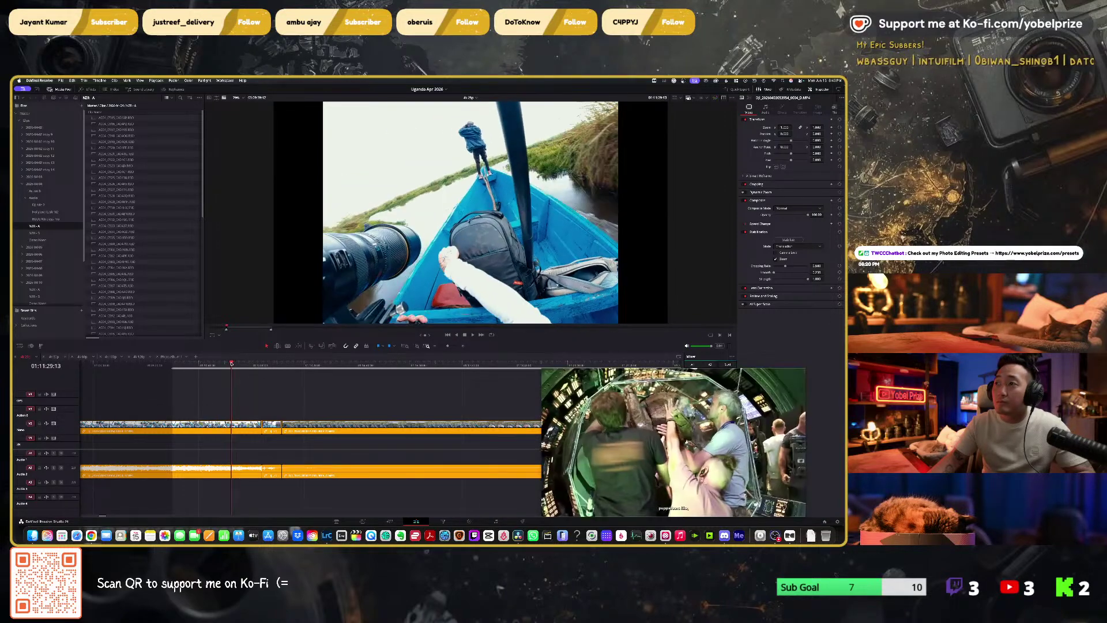
key("space")
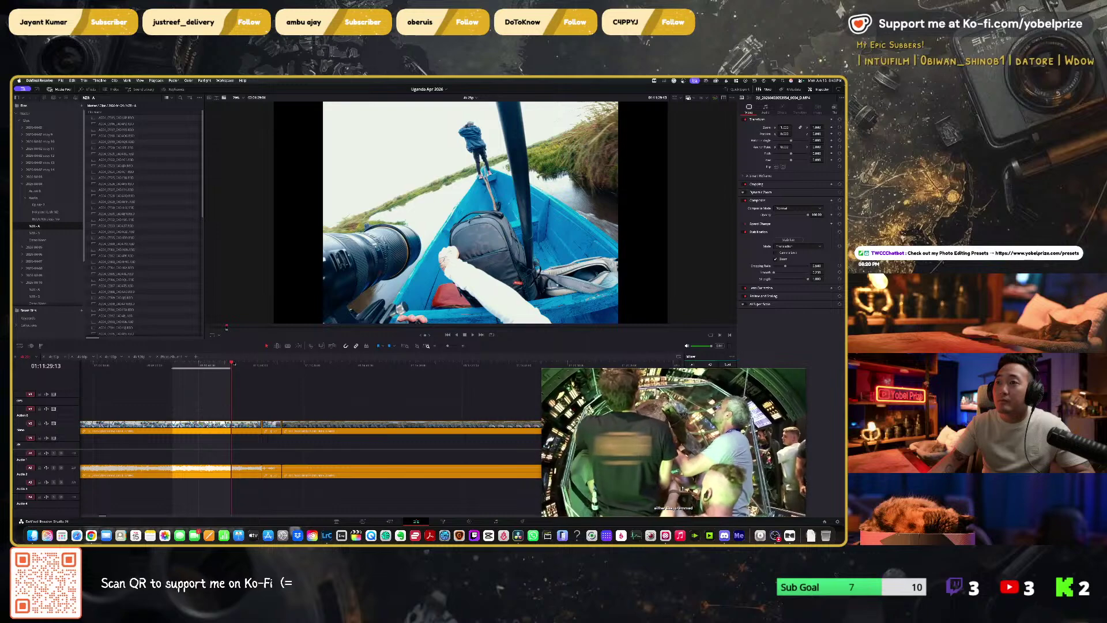
Step: Review the marked range of the boat clip and return the playhead to its in point
key("l")
key("l")
key("l")
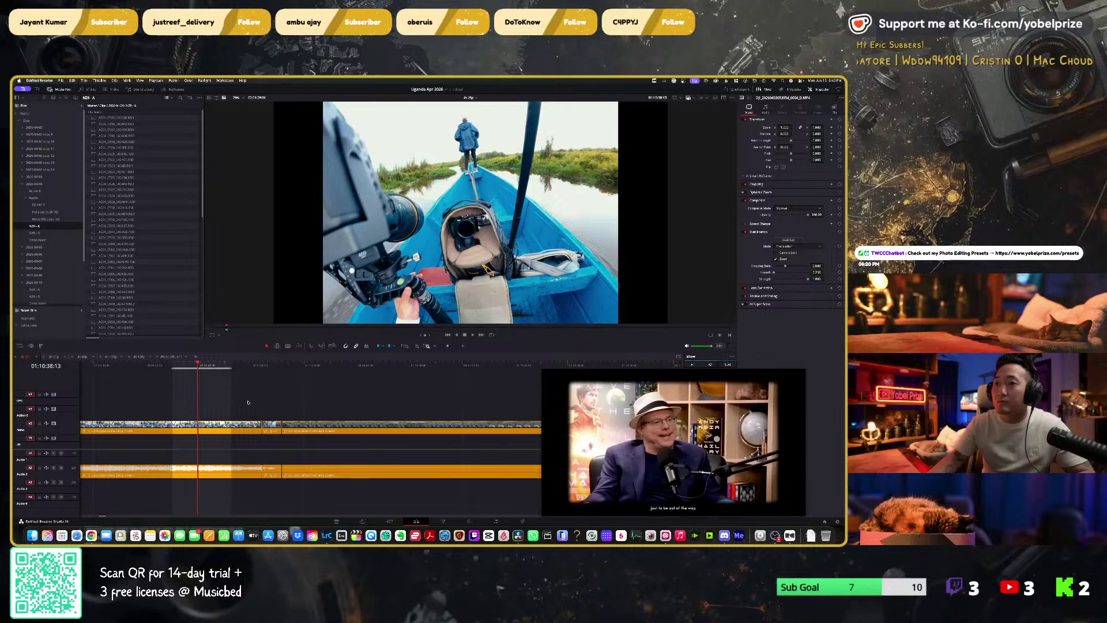
left_click_drag(172, 365, 235, 363)
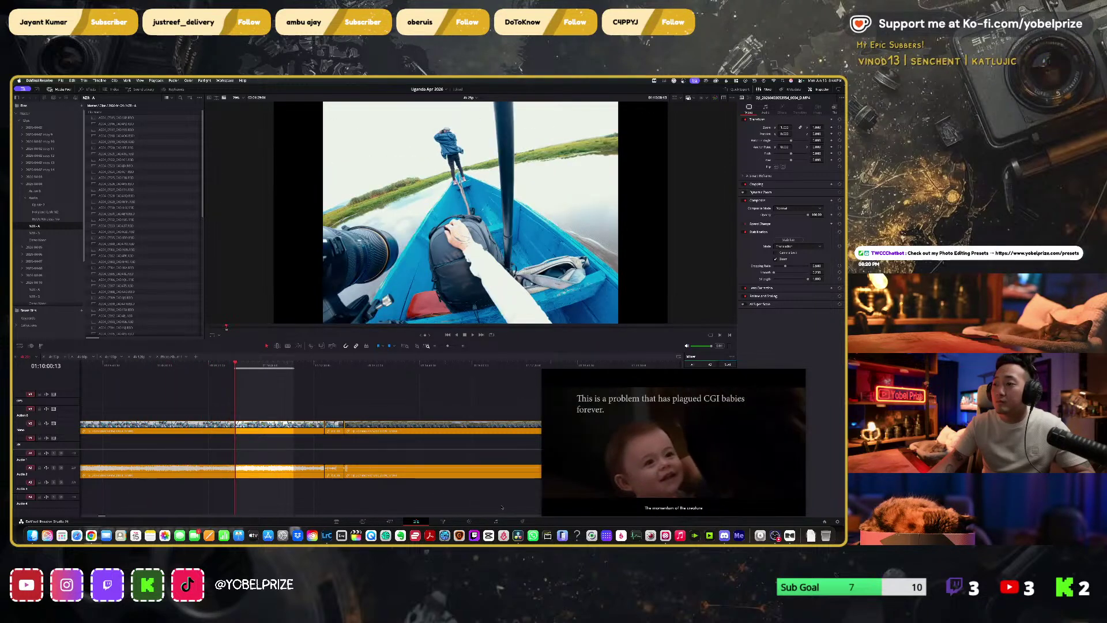
Step: Set up a single-clip render on the Deliver page, browsing for its location and starting the file name with 1080p
key("shift+8")
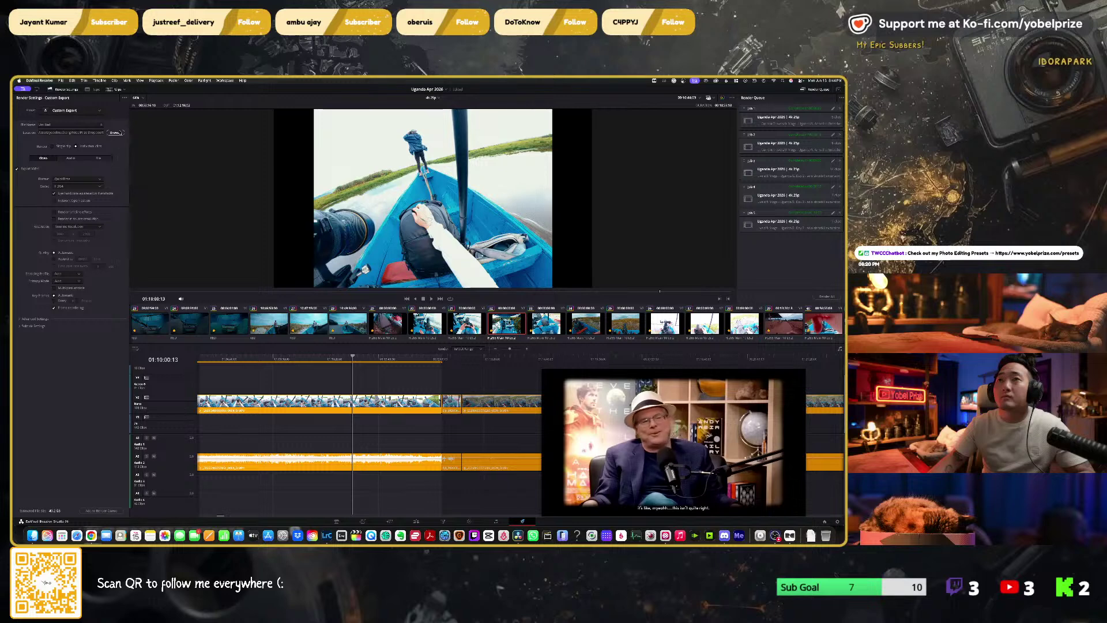
left_click(115, 132)
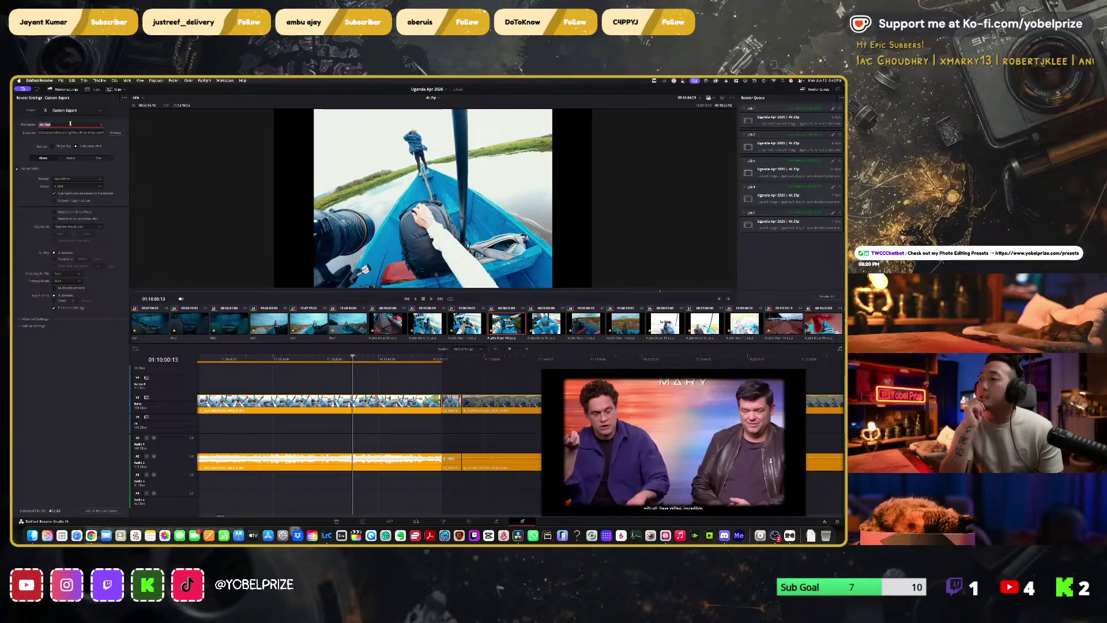
type("1080p")
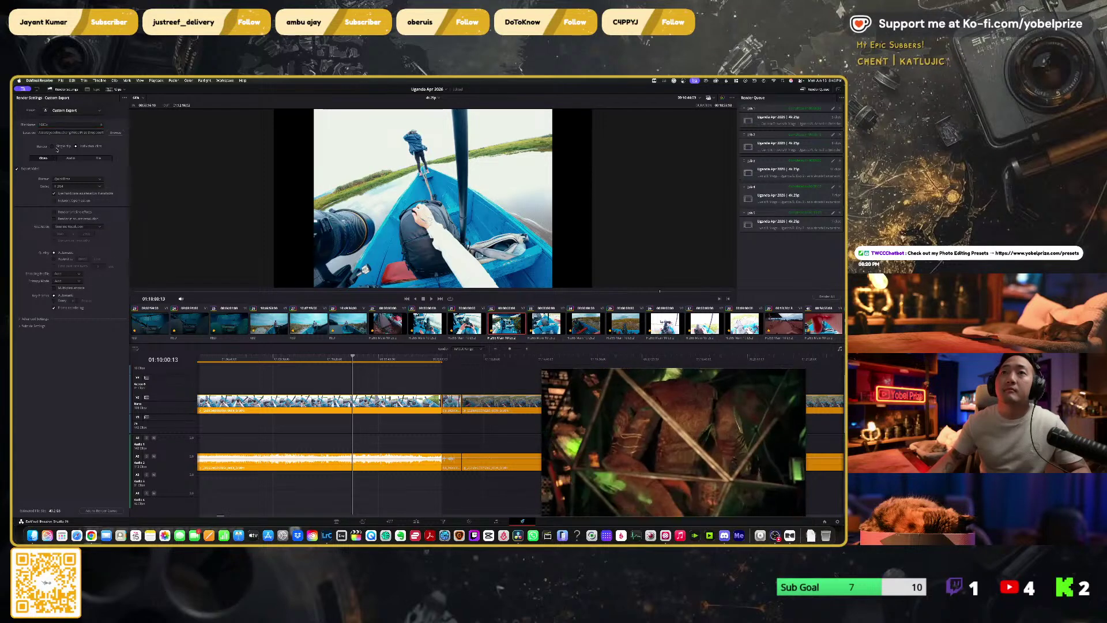
left_click(56, 147)
left_click(63, 123)
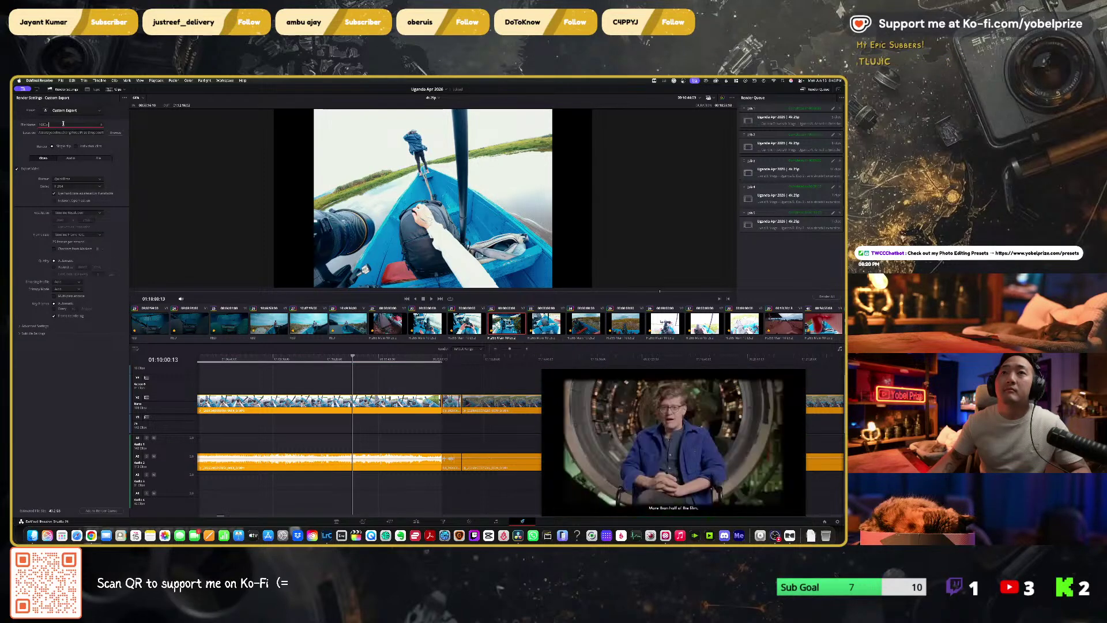
type("FL")
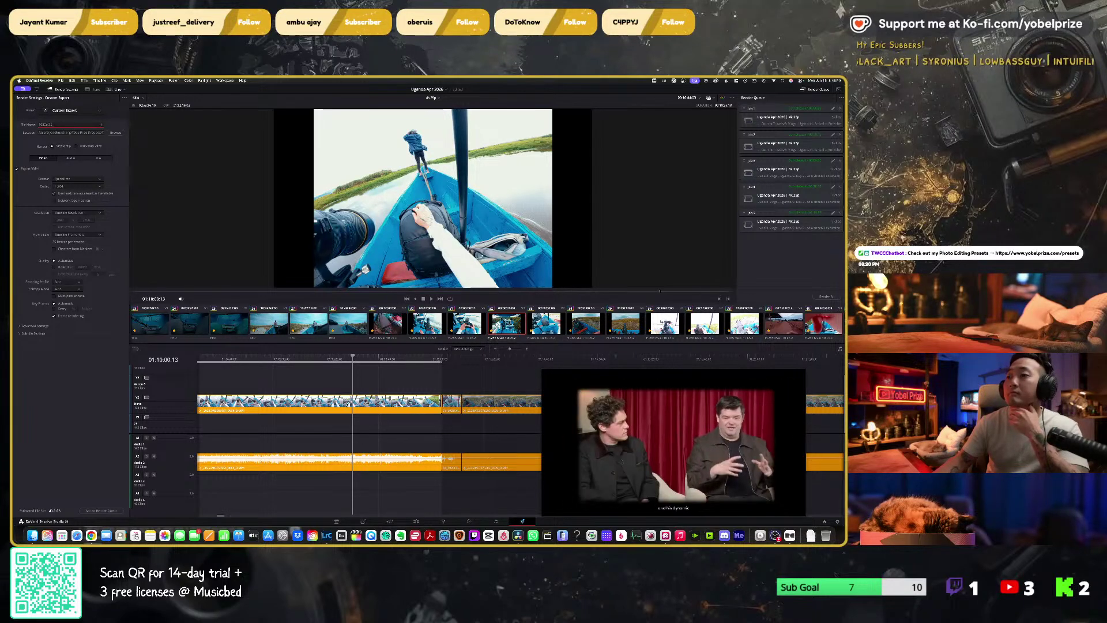
Step: Return to the Edit page and find the boat clip at the playhead in the Media Pool
left_click(416, 521)
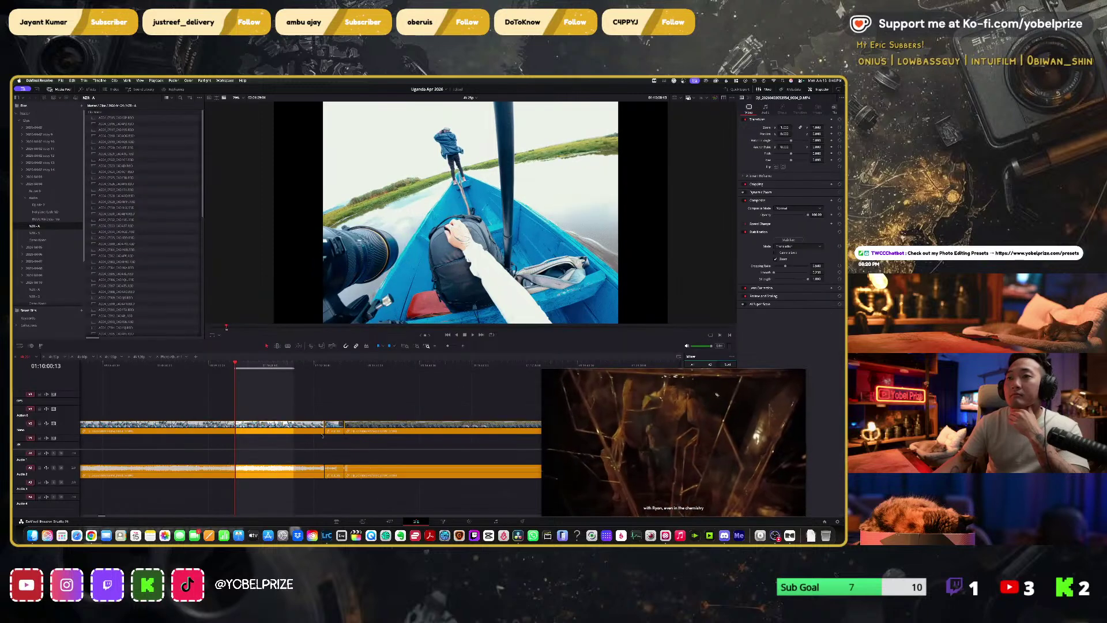
right_click(244, 427)
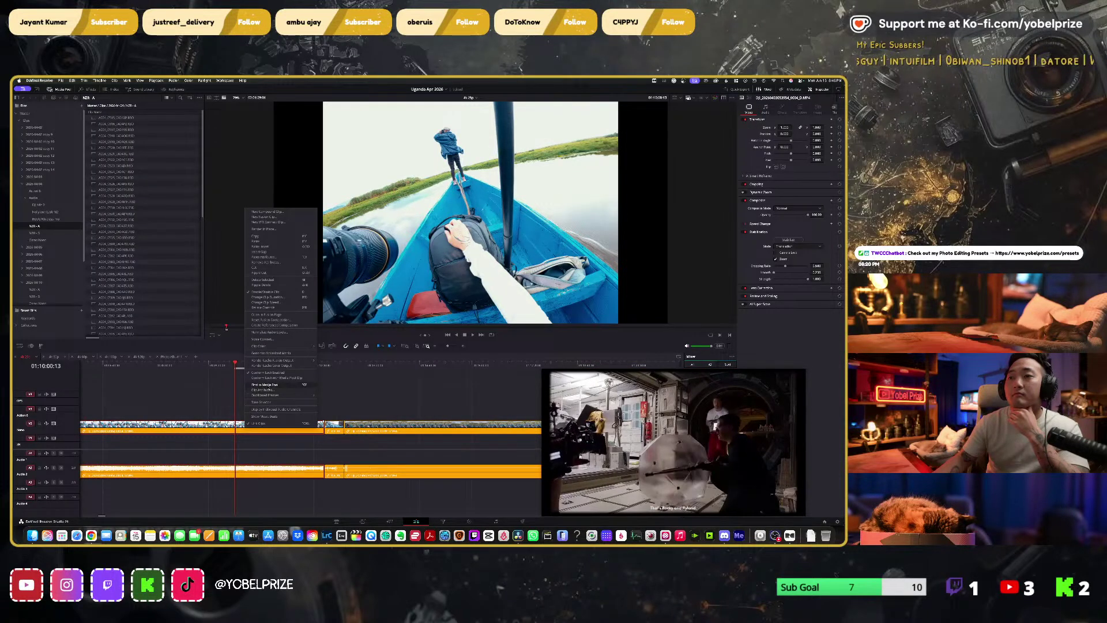
left_click(266, 384)
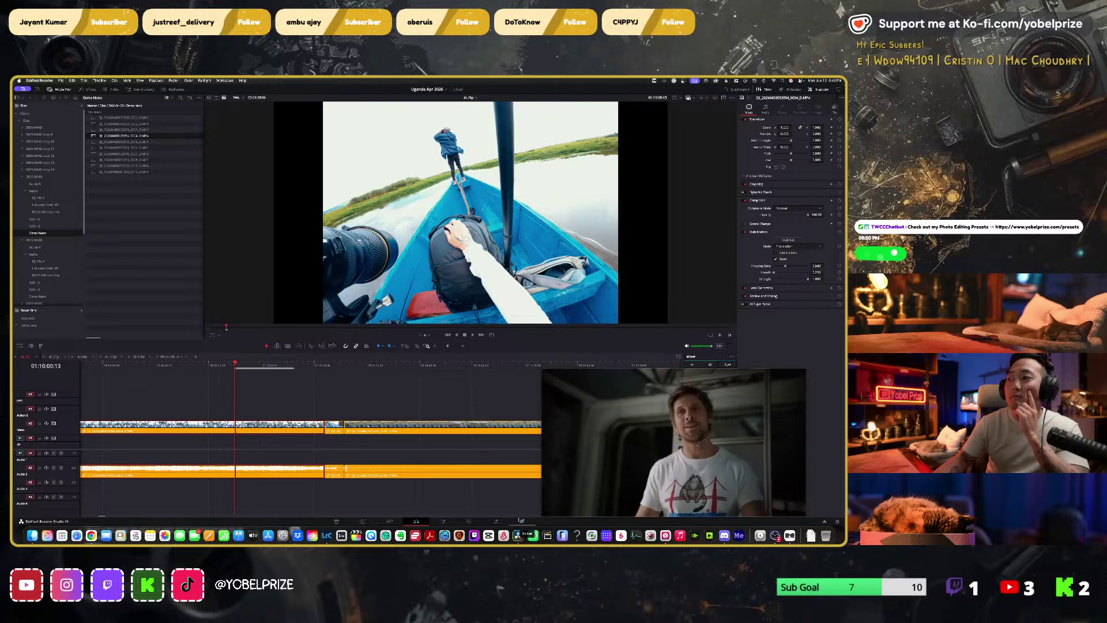
Step: Go back to the Deliver page and extend the render file name with the clip's number and a camera description
left_click(519, 520)
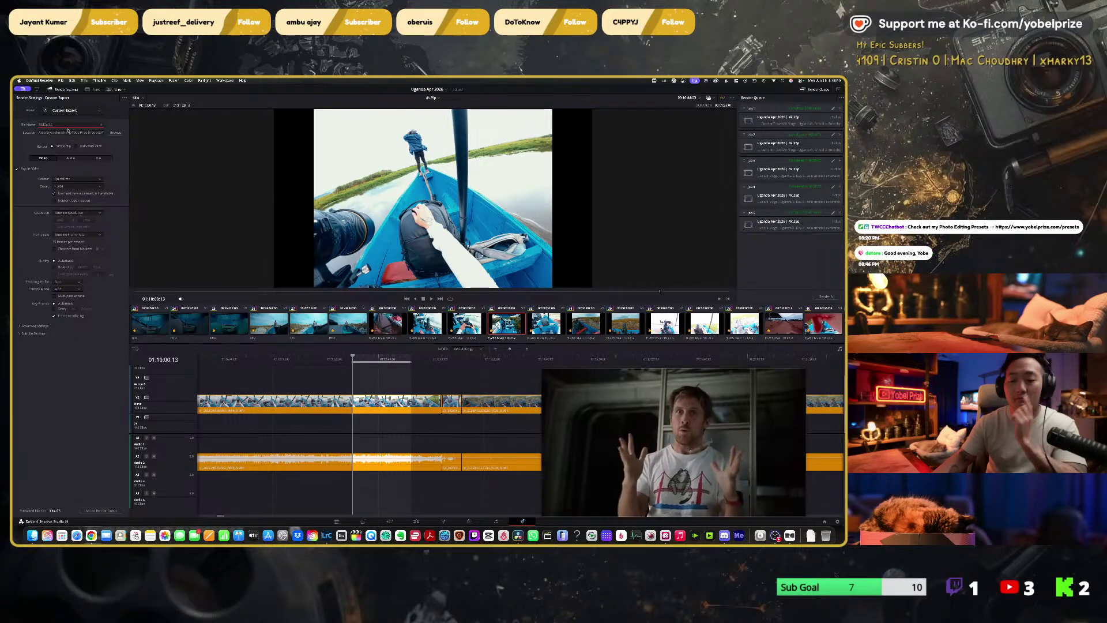
type("04480")
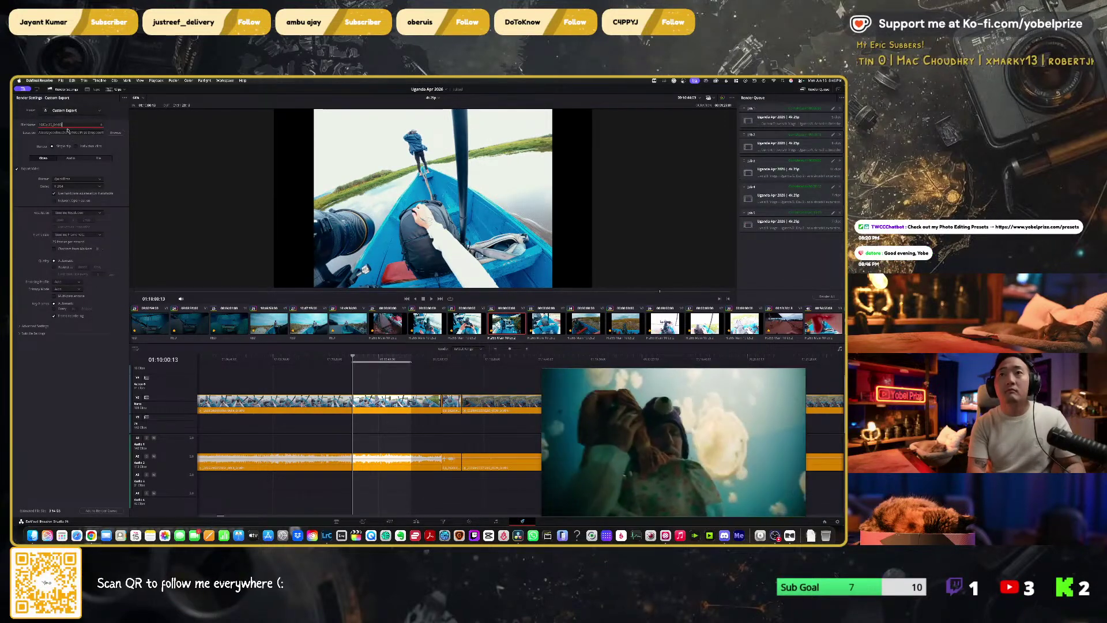
type("_camera")
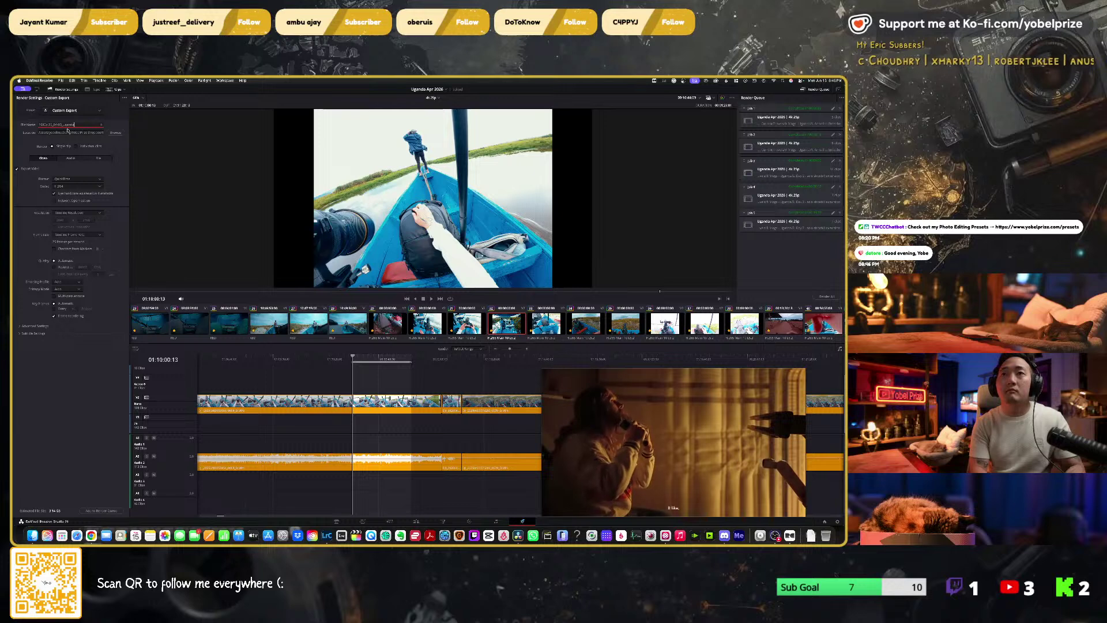
type("_")
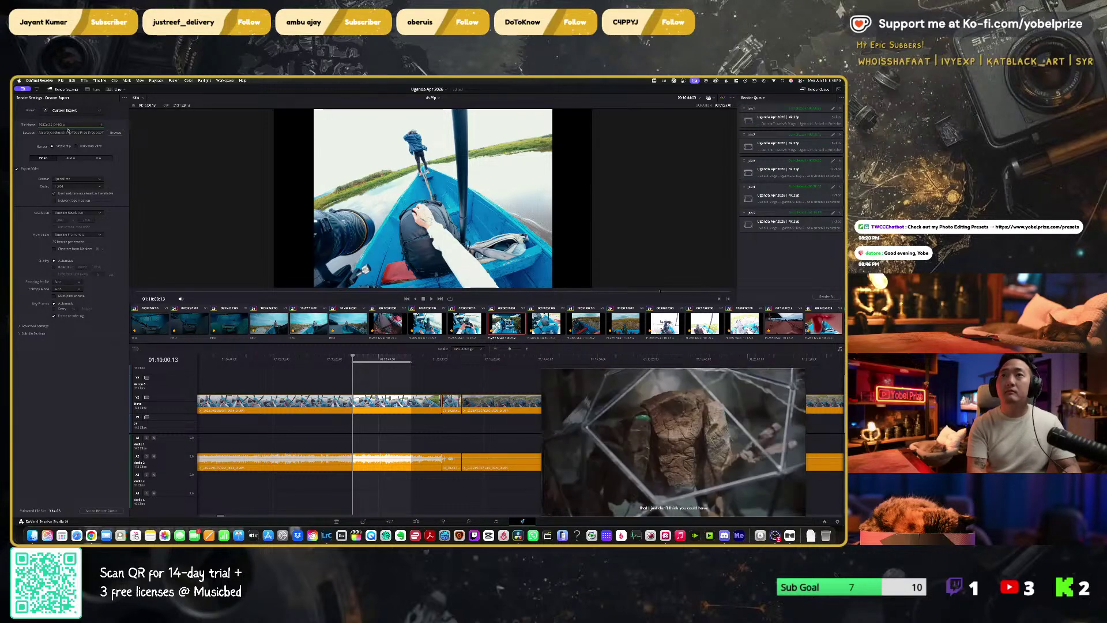
type("ome name")
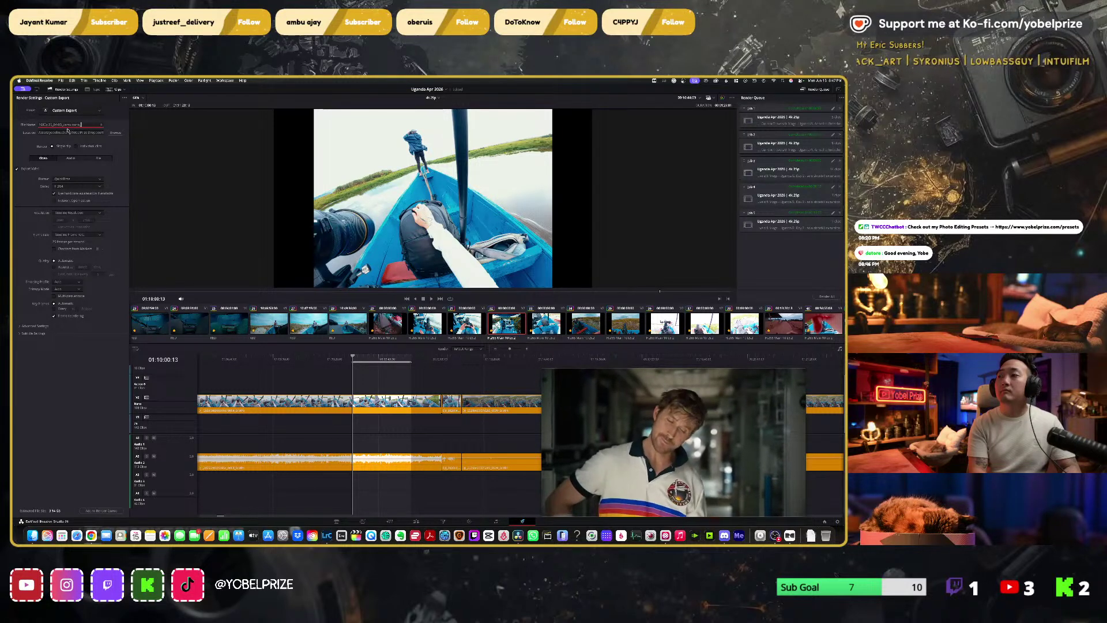
type("l")
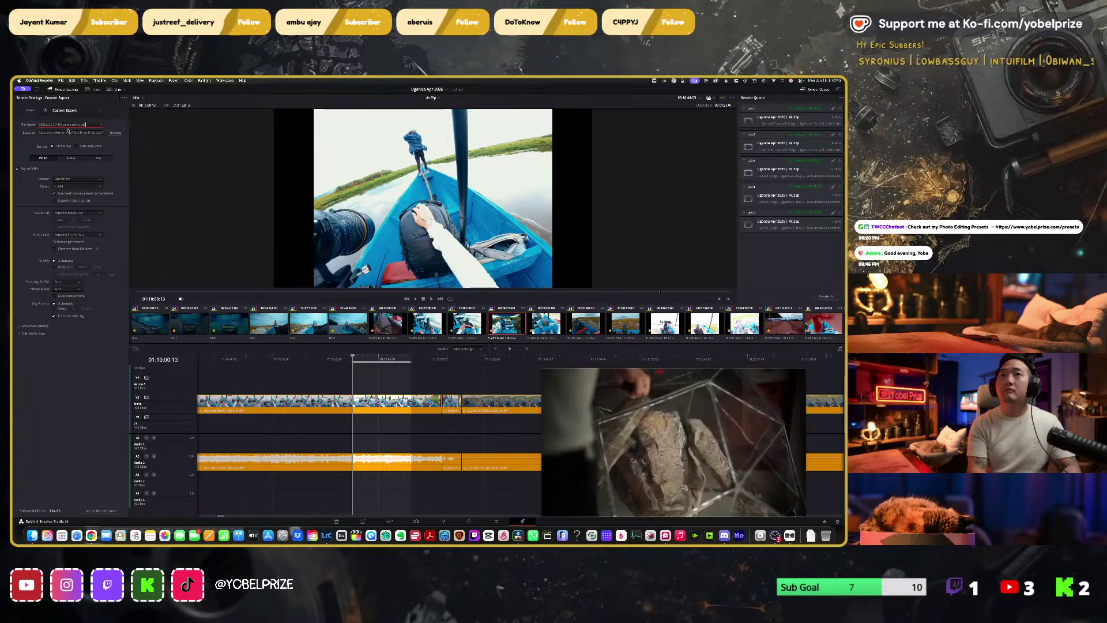
type("i_renamed")
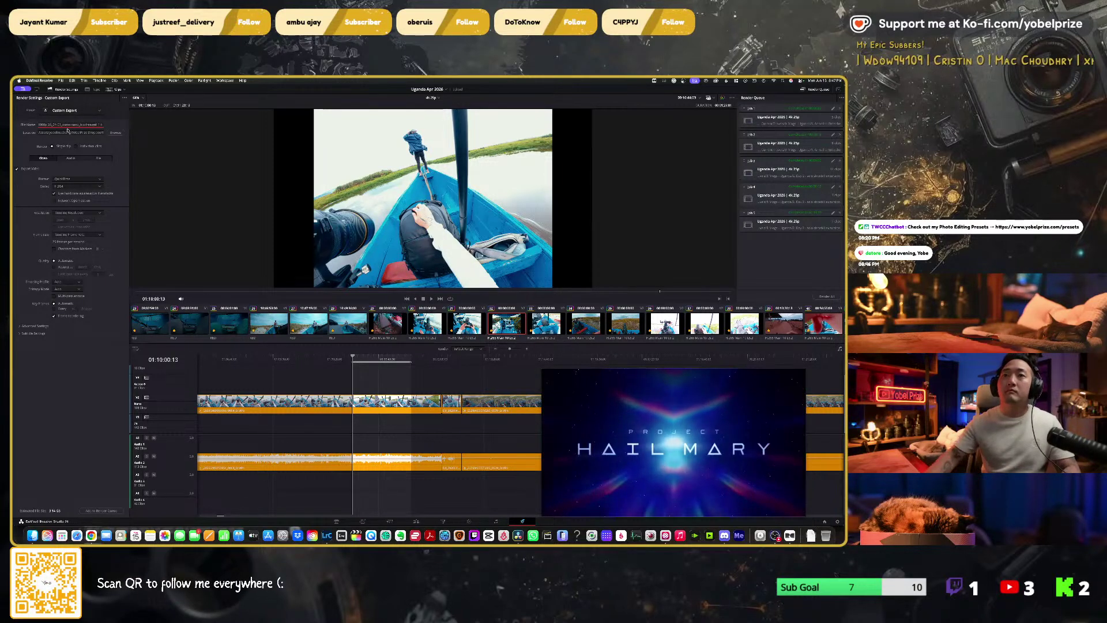
Step: Choose a different output resolution for the named boat clip, expand the advanced settings and add the job to the render queue
left_click(74, 213)
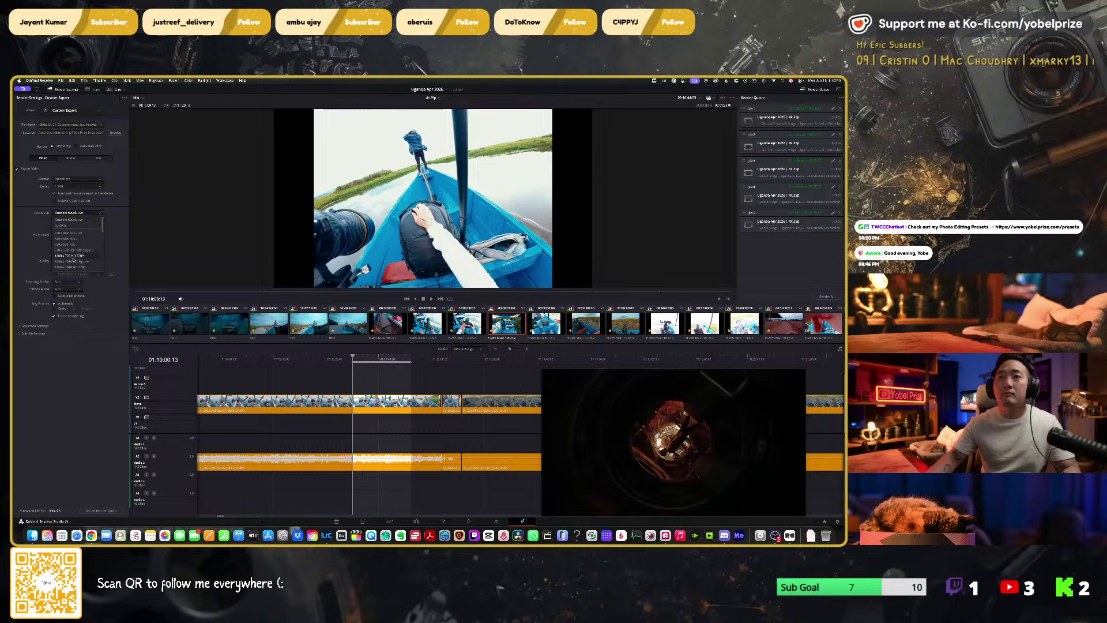
left_click(71, 259)
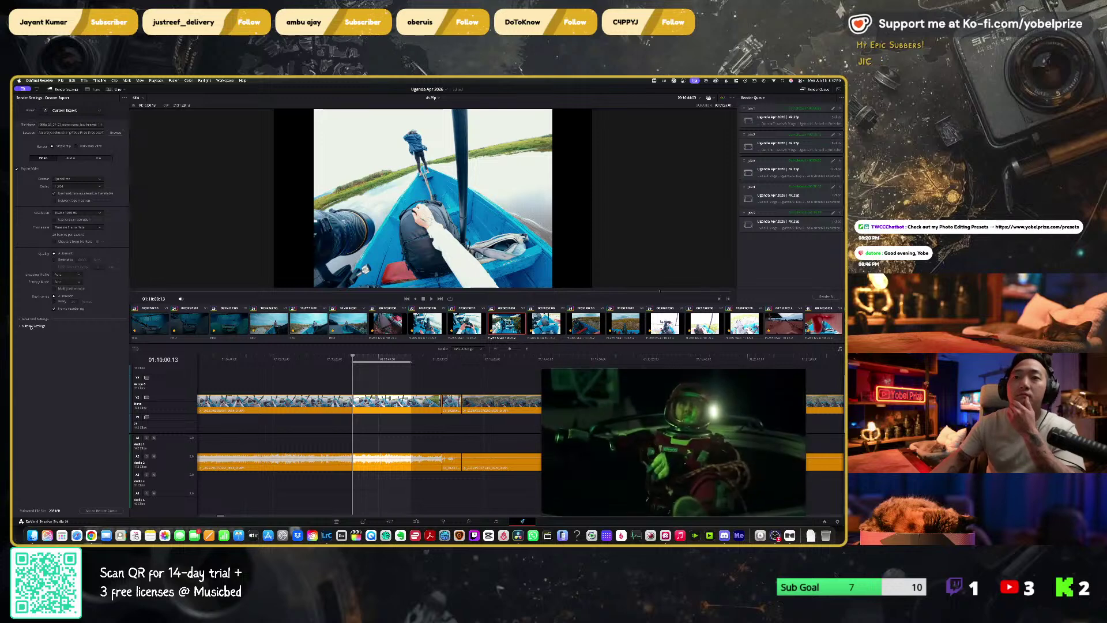
left_click(29, 319)
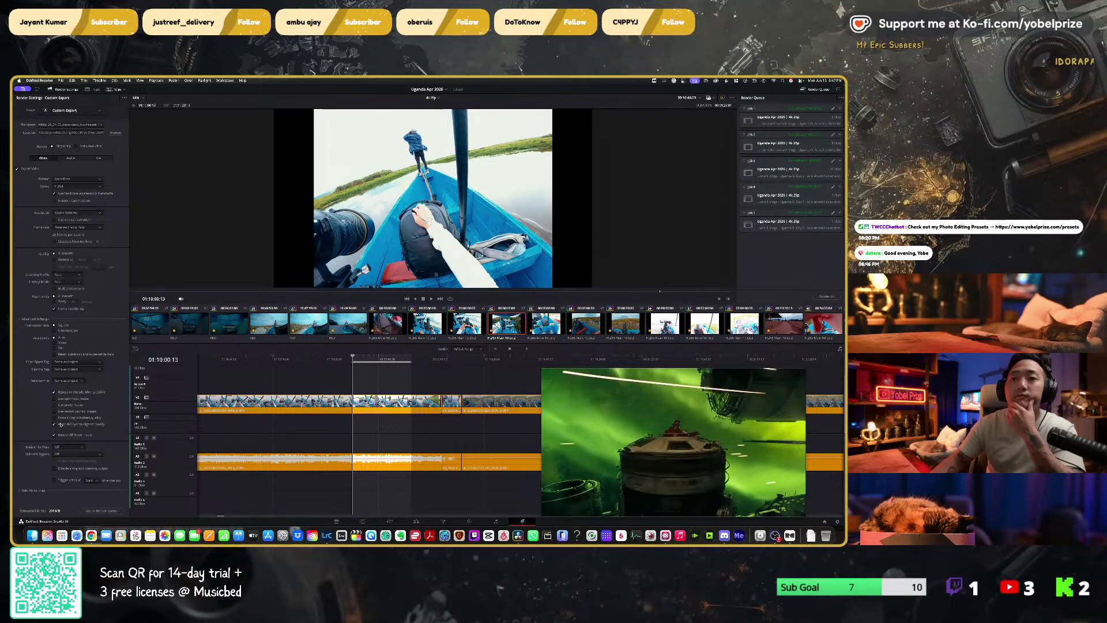
left_click(95, 510)
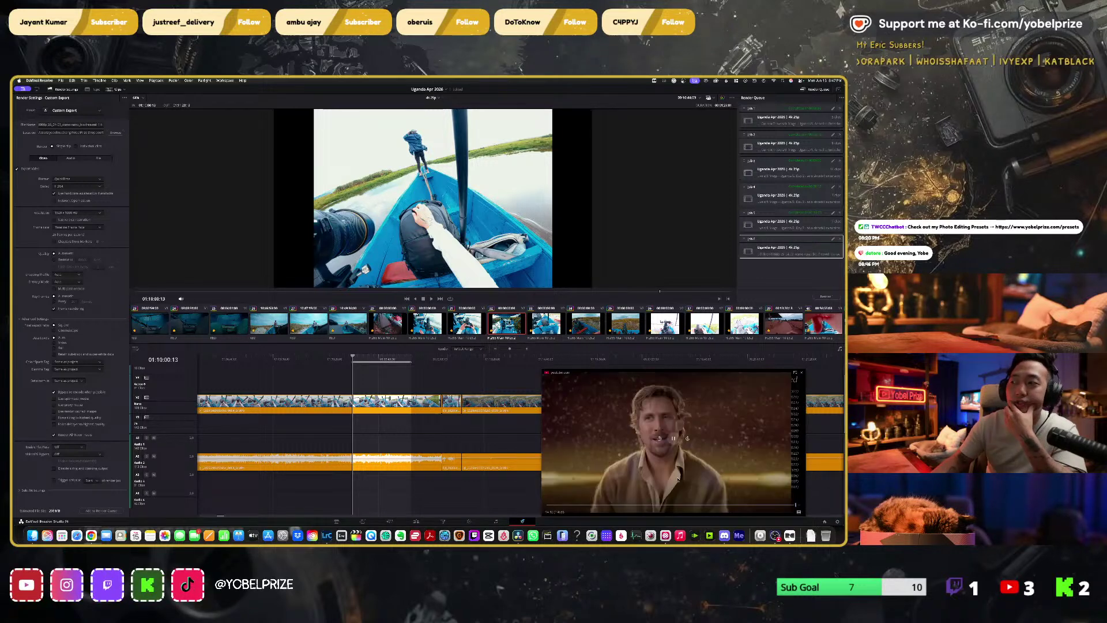
Step: Pause the picture-in-picture video and switch to the Chrome windows
left_click(672, 439)
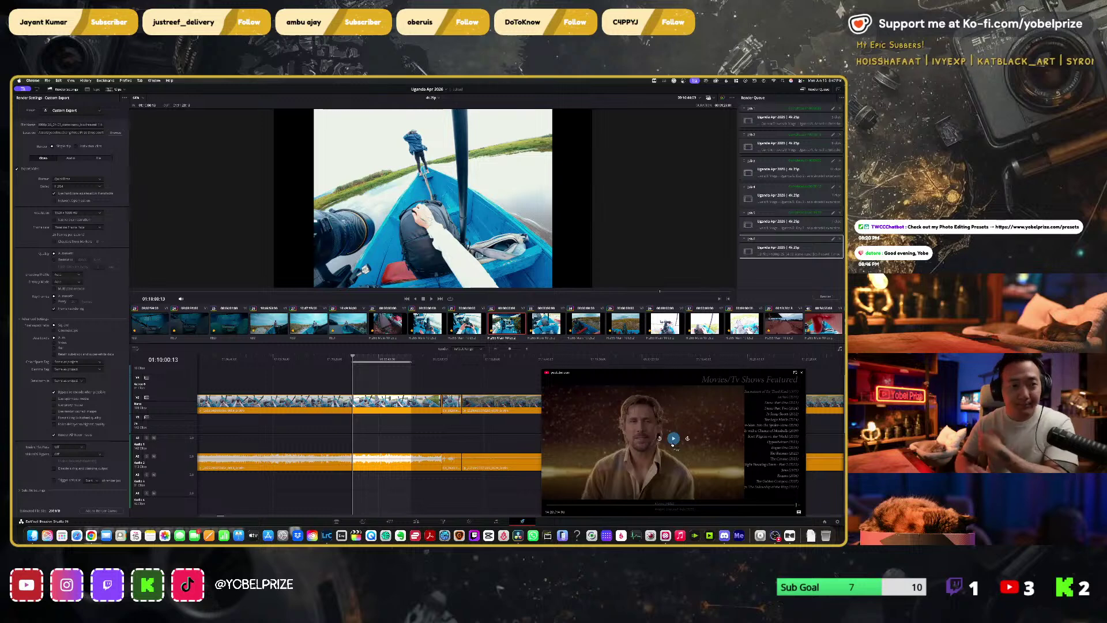
left_click(672, 443)
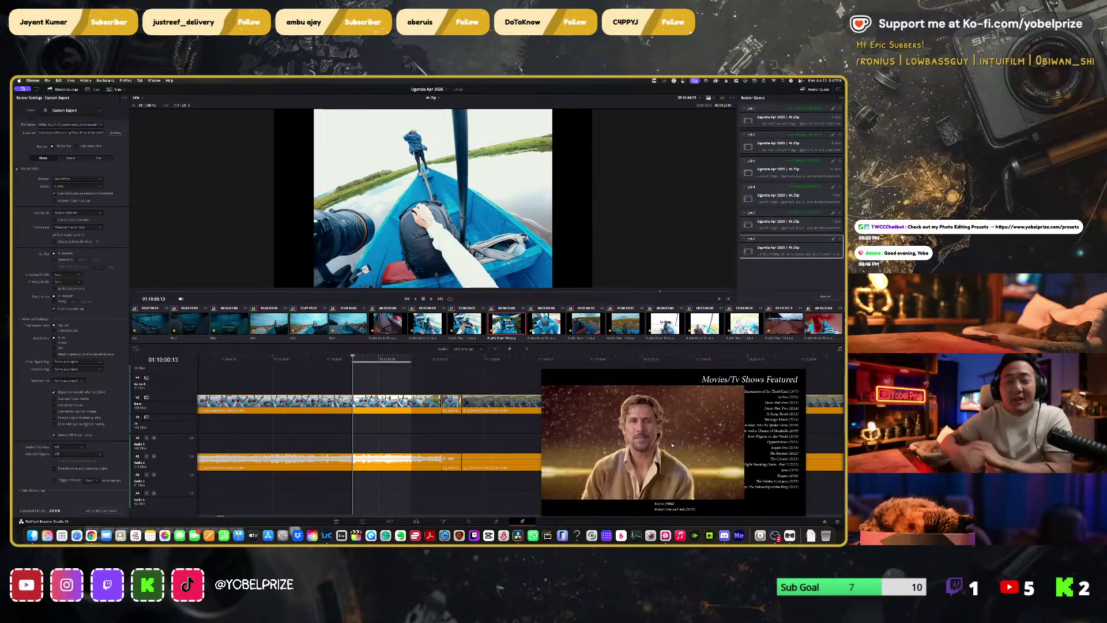
left_click(672, 441)
key("super+Tab")
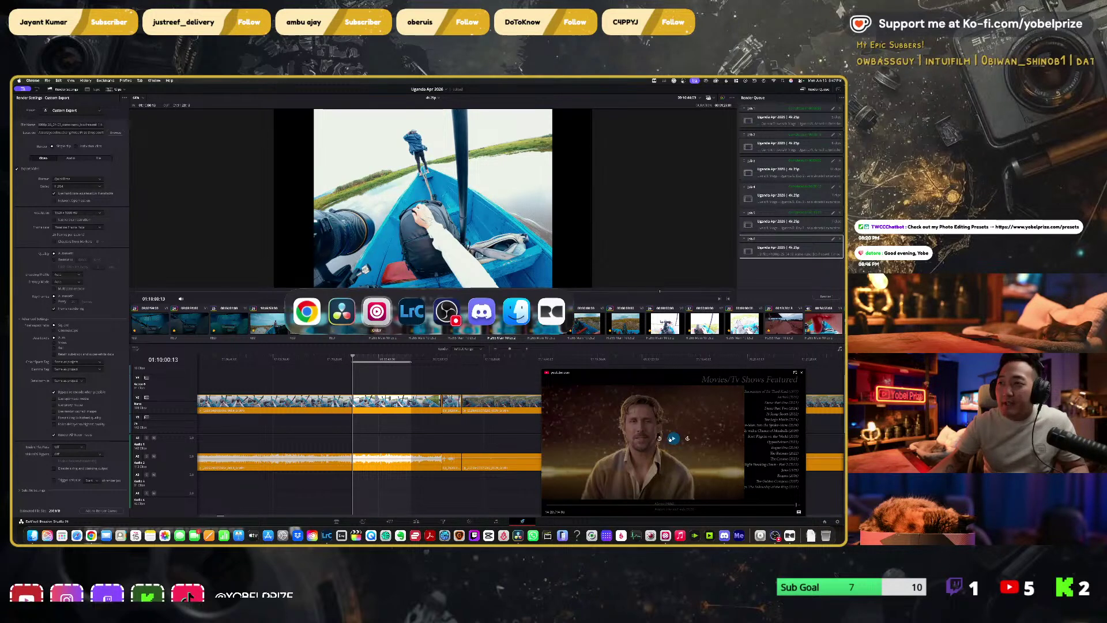
key("super+Tab")
key("super+Tab")
key("super+Tab")
key("super+Tab")
key("super+Tab")
key("super+Tab")
key("super+Tab")
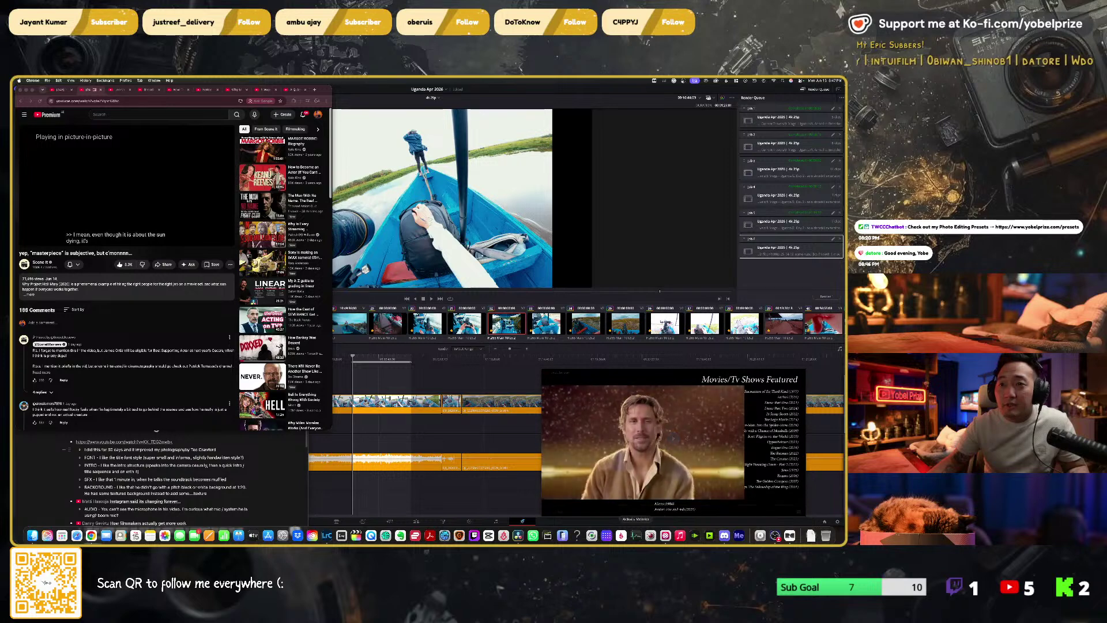
Step: Hold a short voice conversation in ChatGPT's Streamer Mode project and end it
left_click(141, 437)
left_click(139, 377)
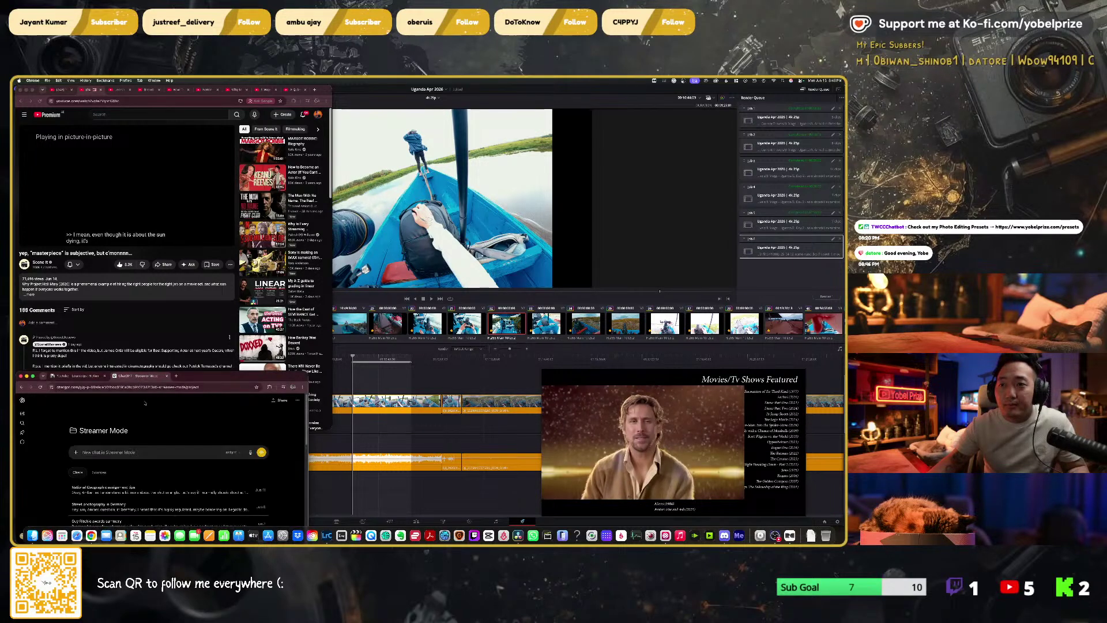
left_click(261, 451)
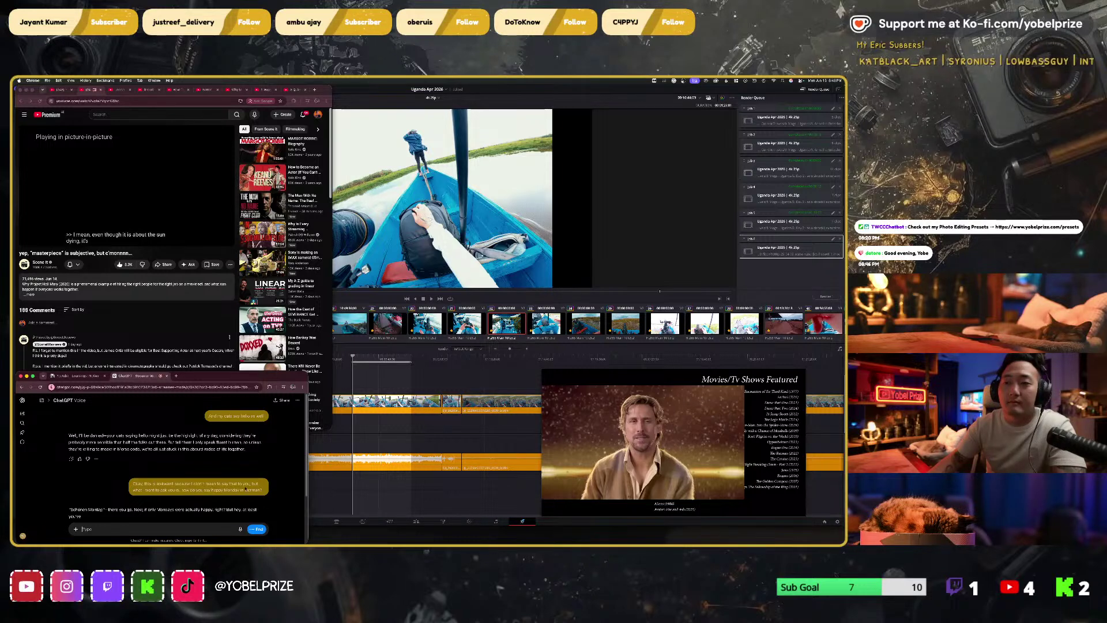
left_click(254, 529)
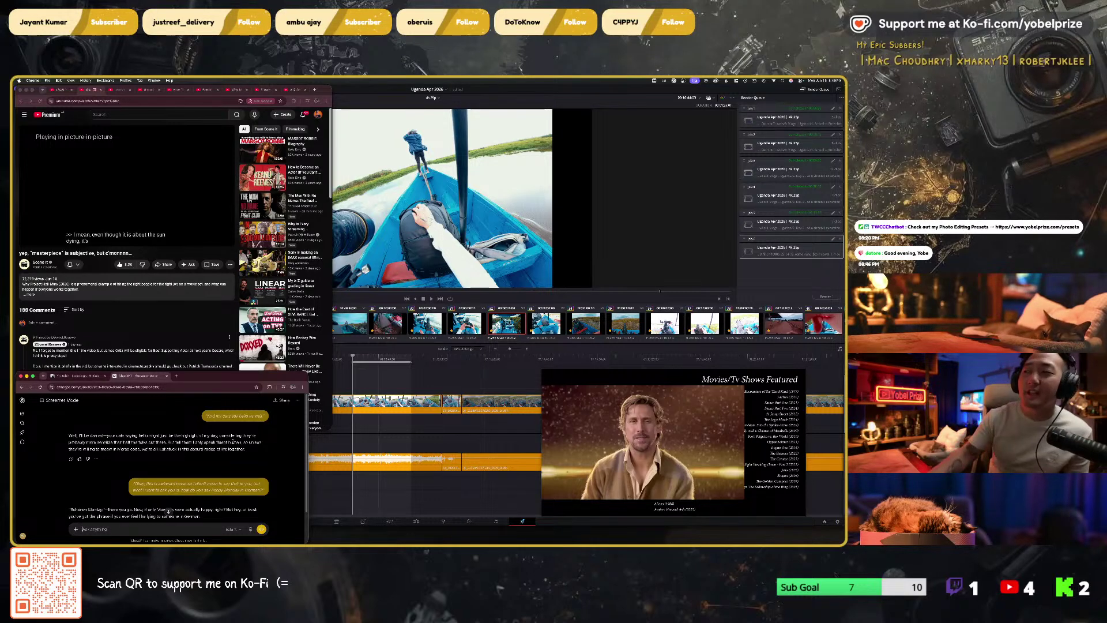
Step: Resume the picture-in-picture video, return to DaVinci Resolve and move the playhead to 01:10:32:14 in the marked range
mouse_move(710, 416)
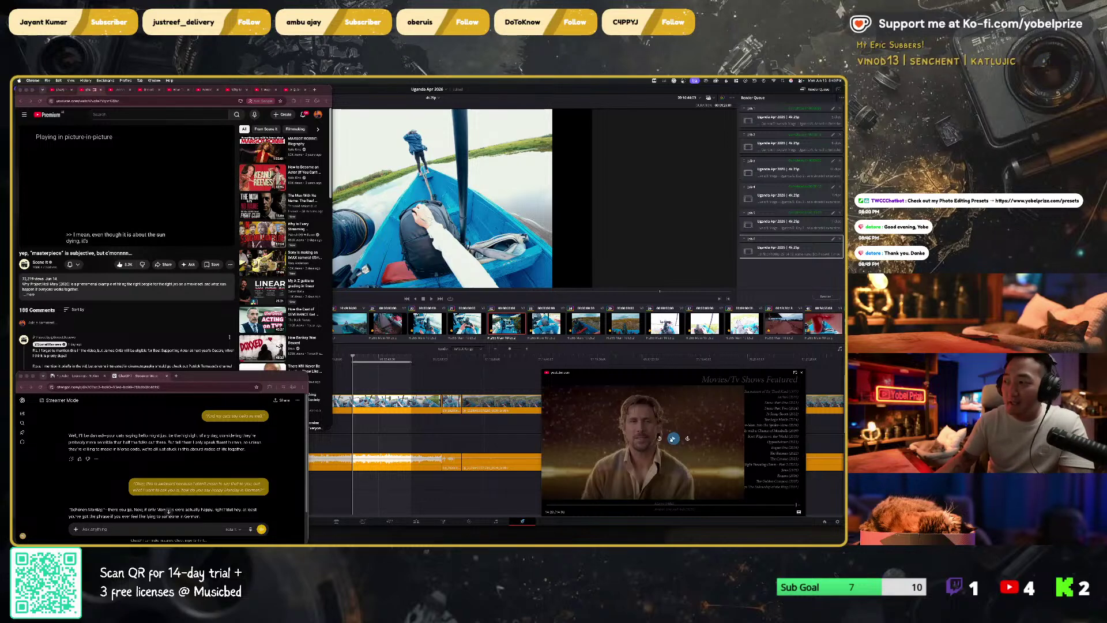
left_click(673, 436)
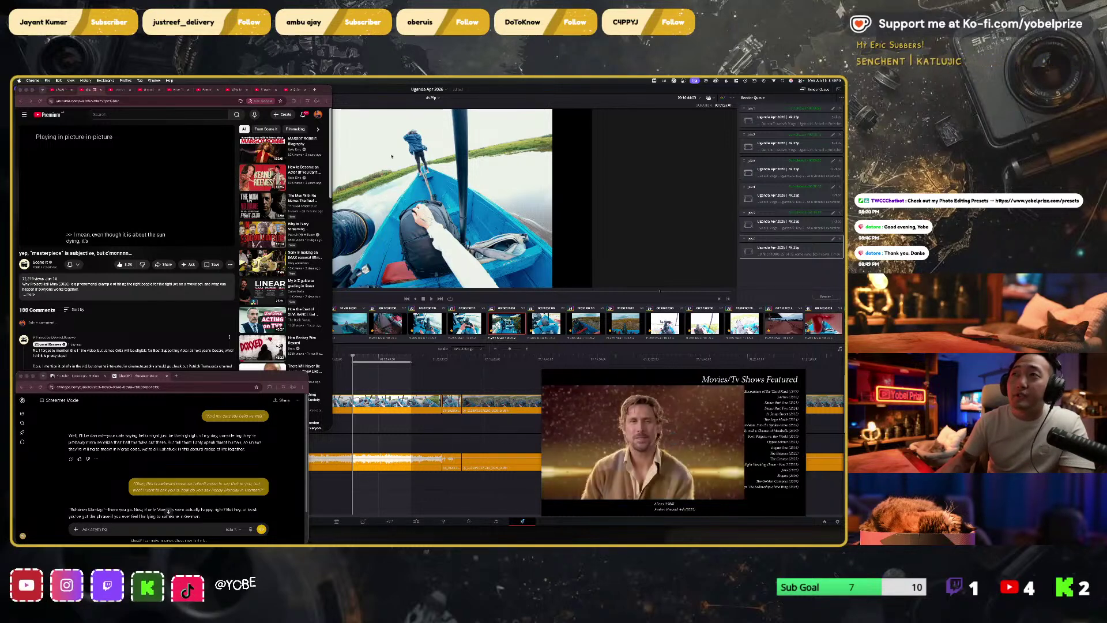
left_click(400, 226)
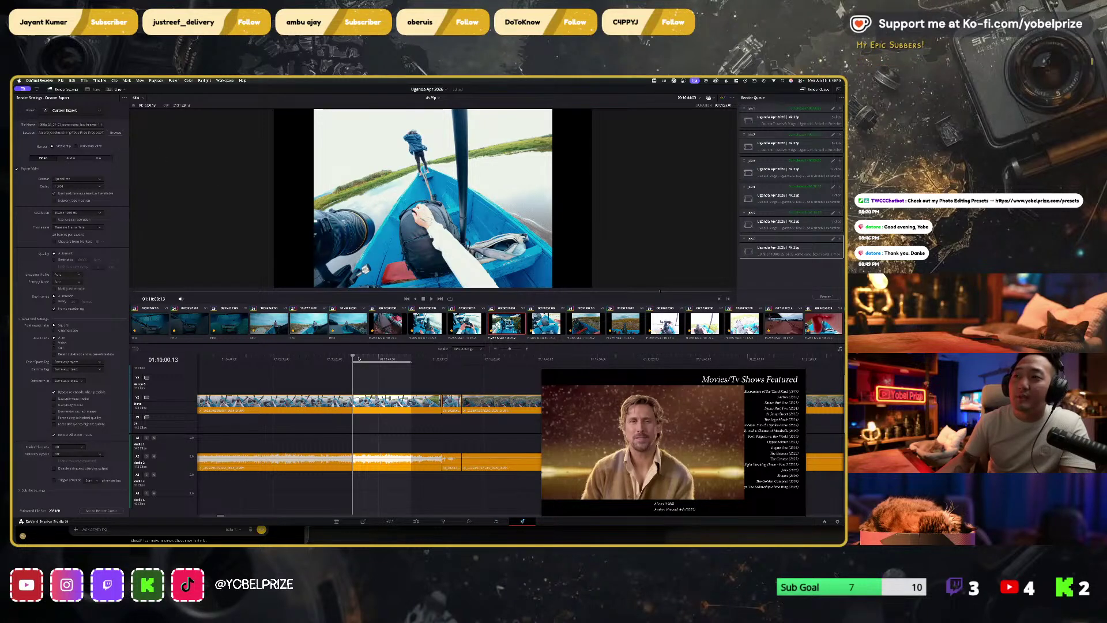
left_click_drag(359, 358, 373, 358)
scroll(423, 196, "up", 3)
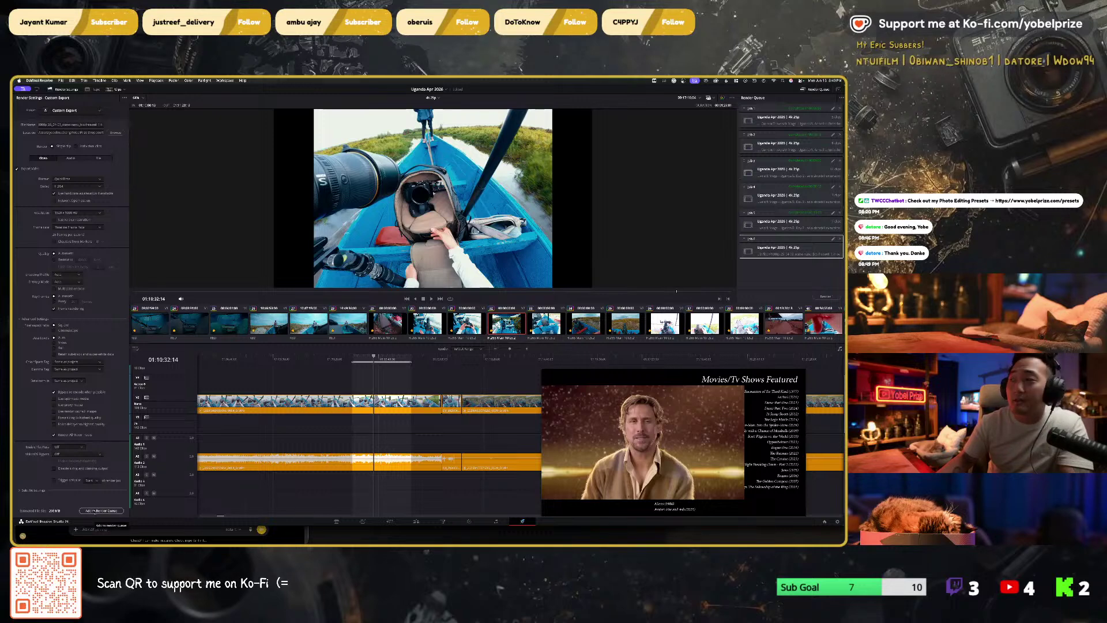
Step: Close the floating video and switch to Chrome to close its YouTube tab
left_click(673, 438)
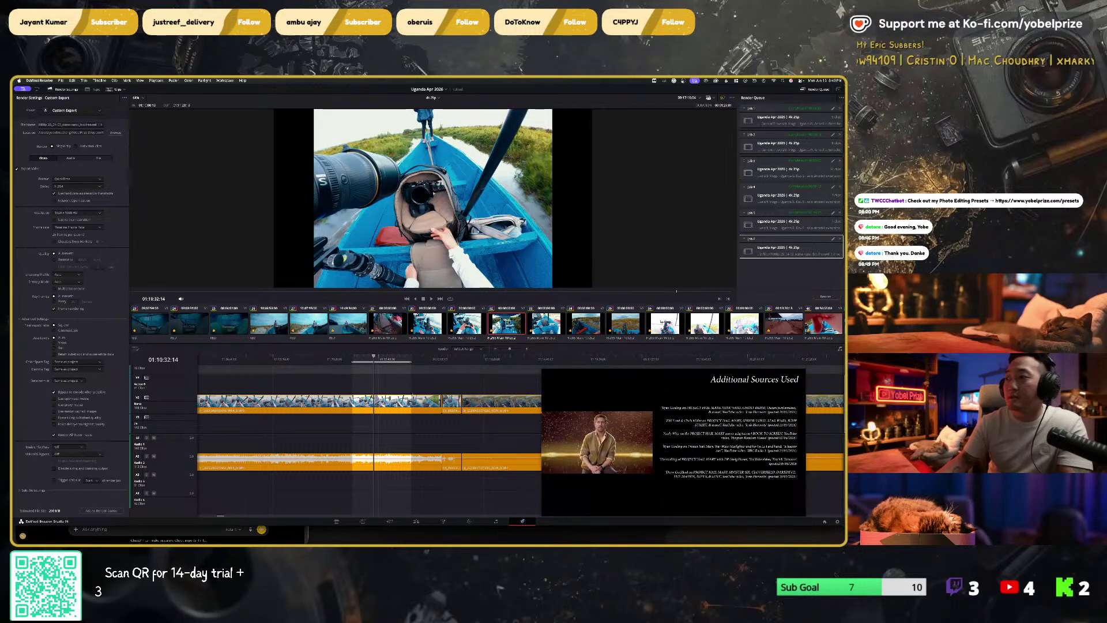
left_click(464, 462)
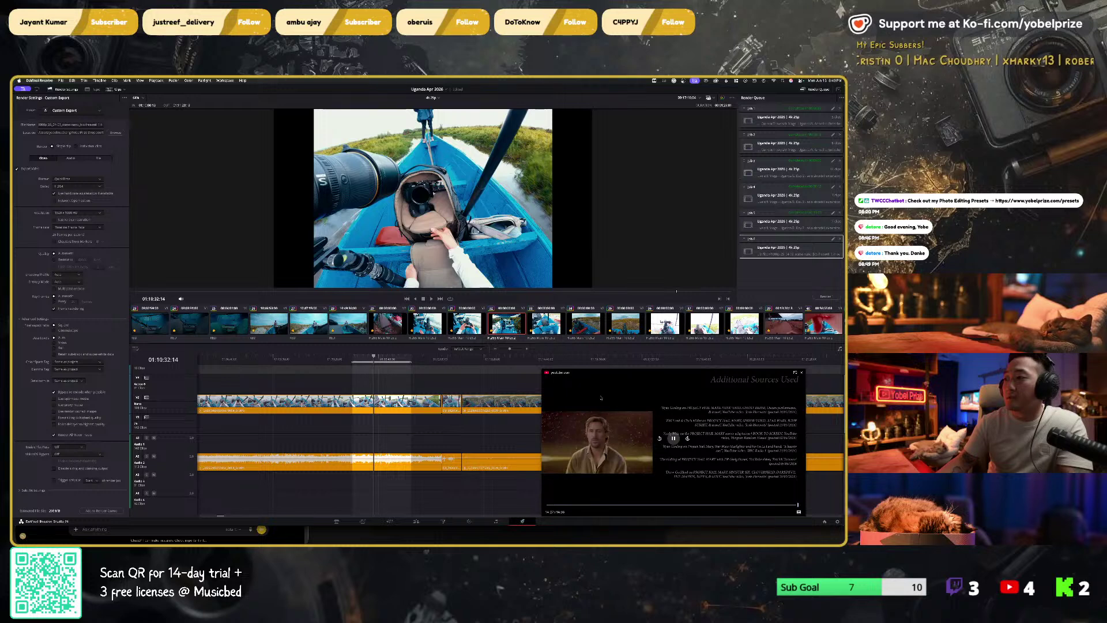
mouse_move(673, 439)
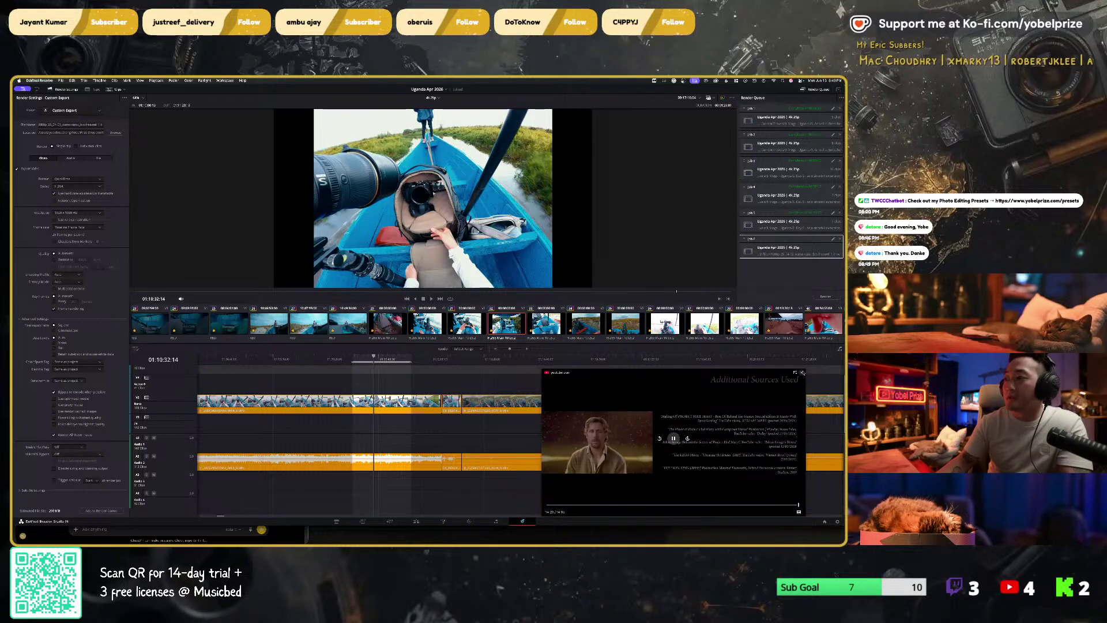
left_click(168, 528)
left_click(228, 91)
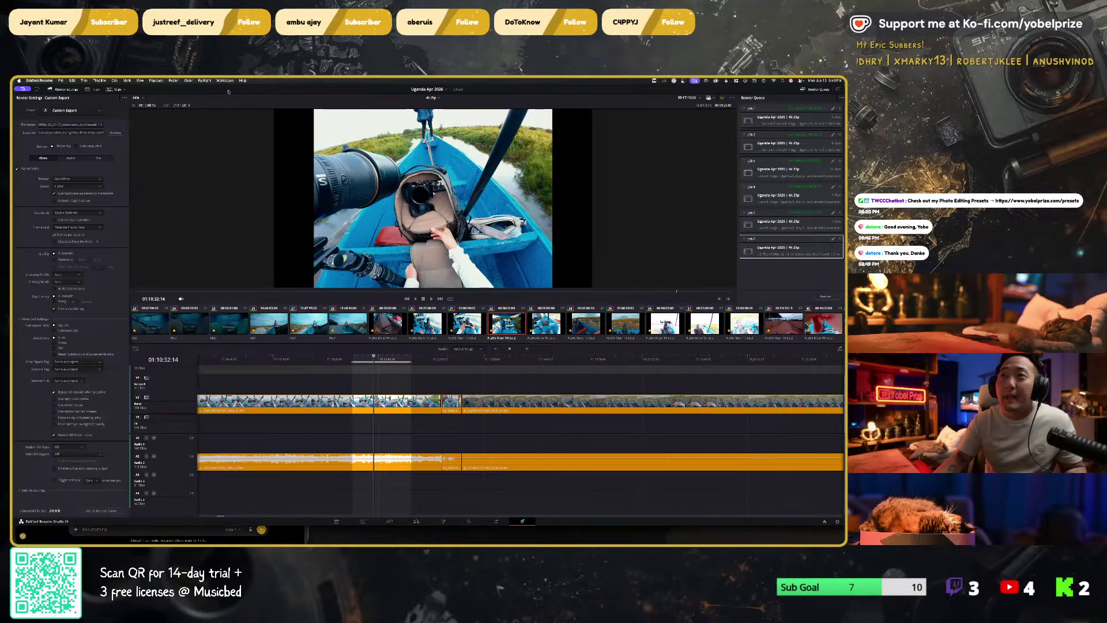
key("super+Tab")
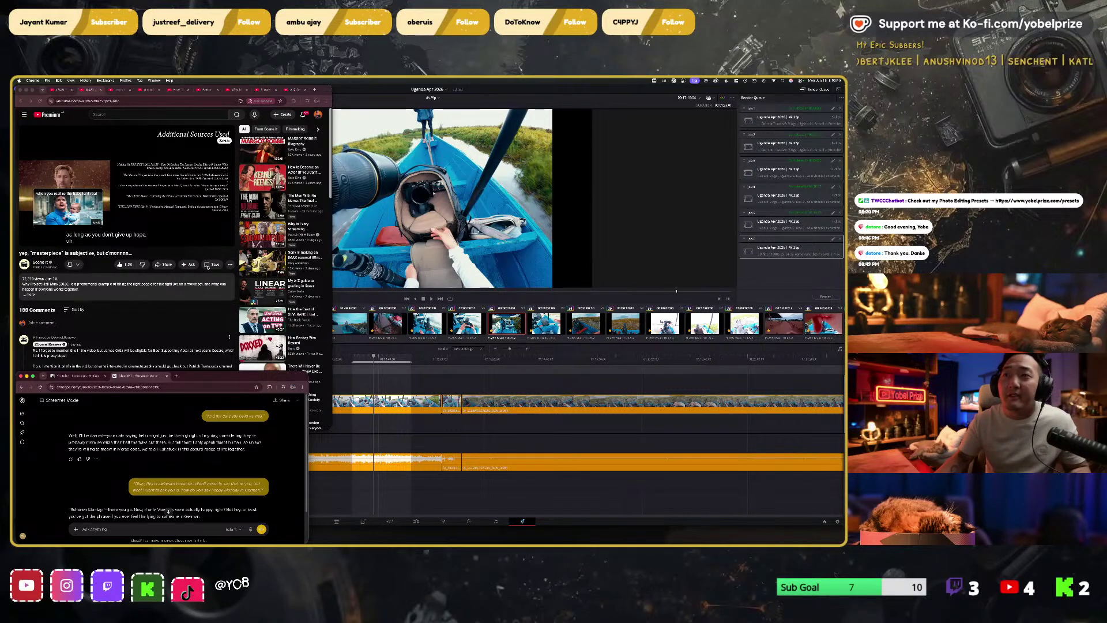
key("super+grave")
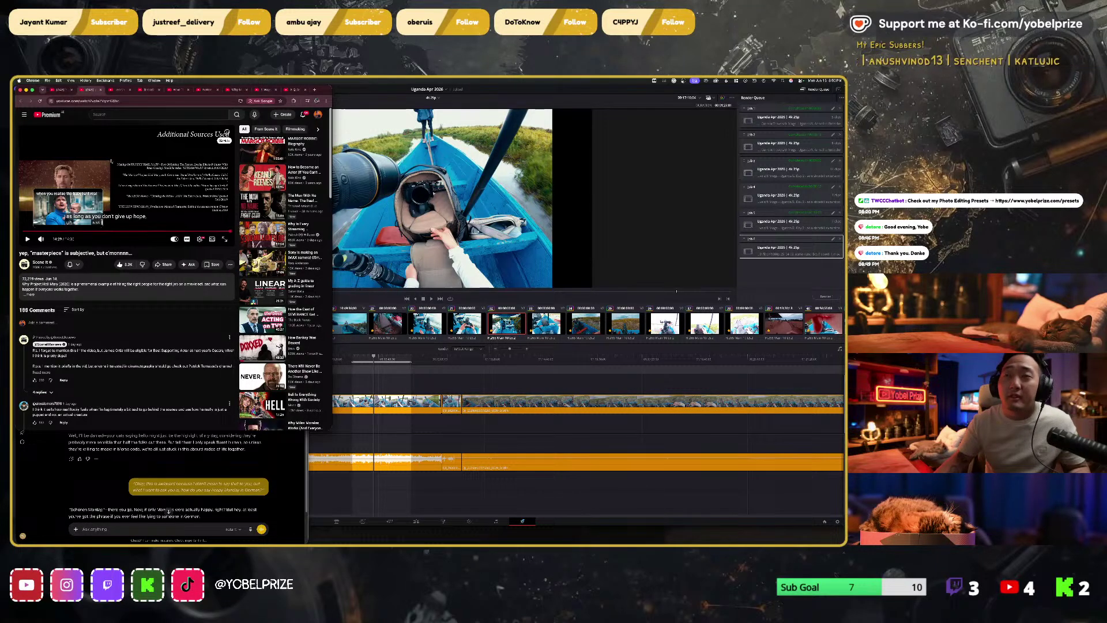
key("super+w")
Step: Play the Leonardo DiCaprio documentary picture-in-picture and switch back to DaVinci Resolve
left_click(130, 185)
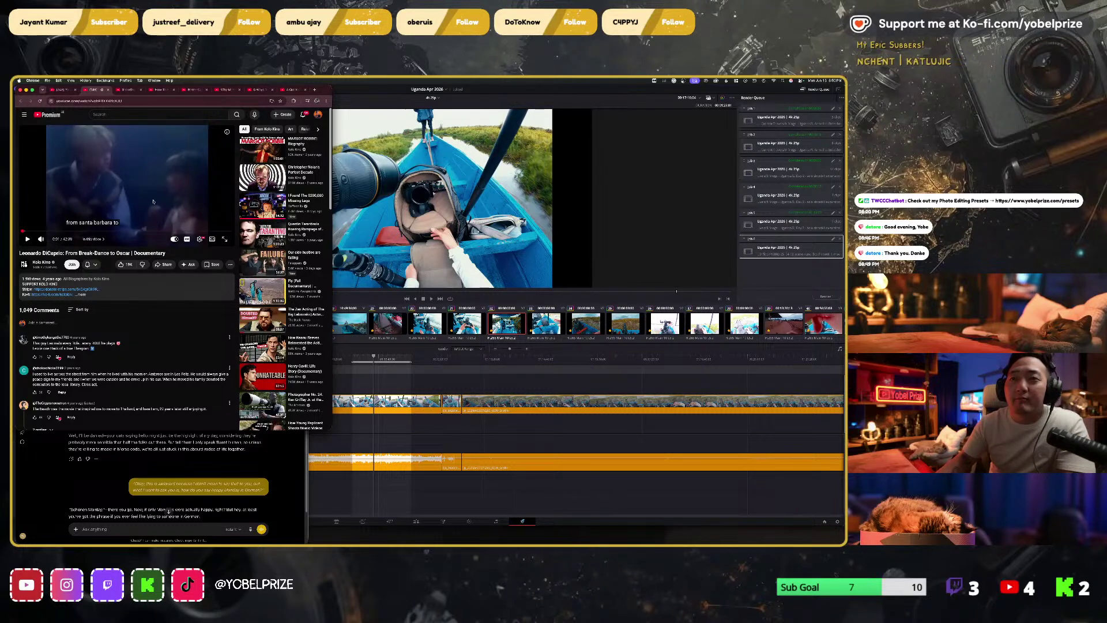
left_click(212, 239)
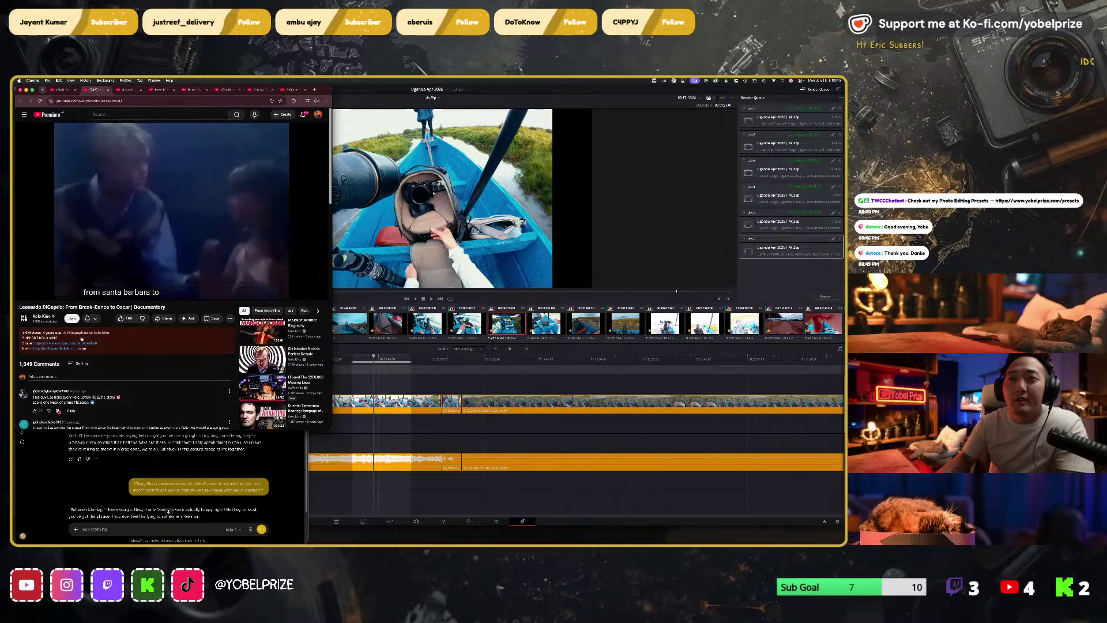
right_click(174, 280)
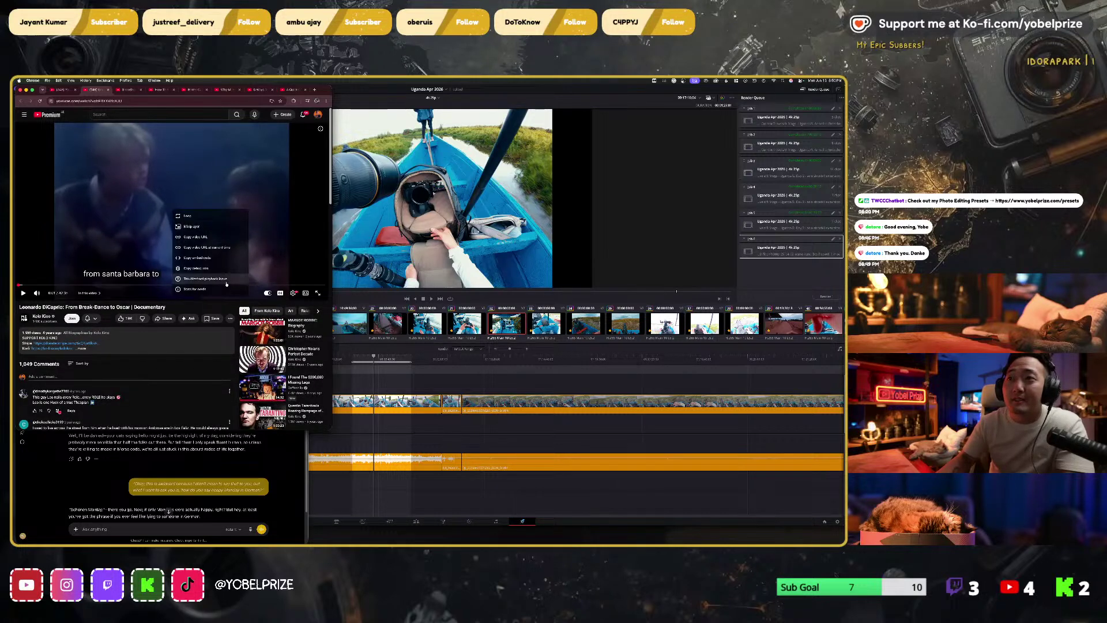
right_click(109, 222)
left_click(395, 370)
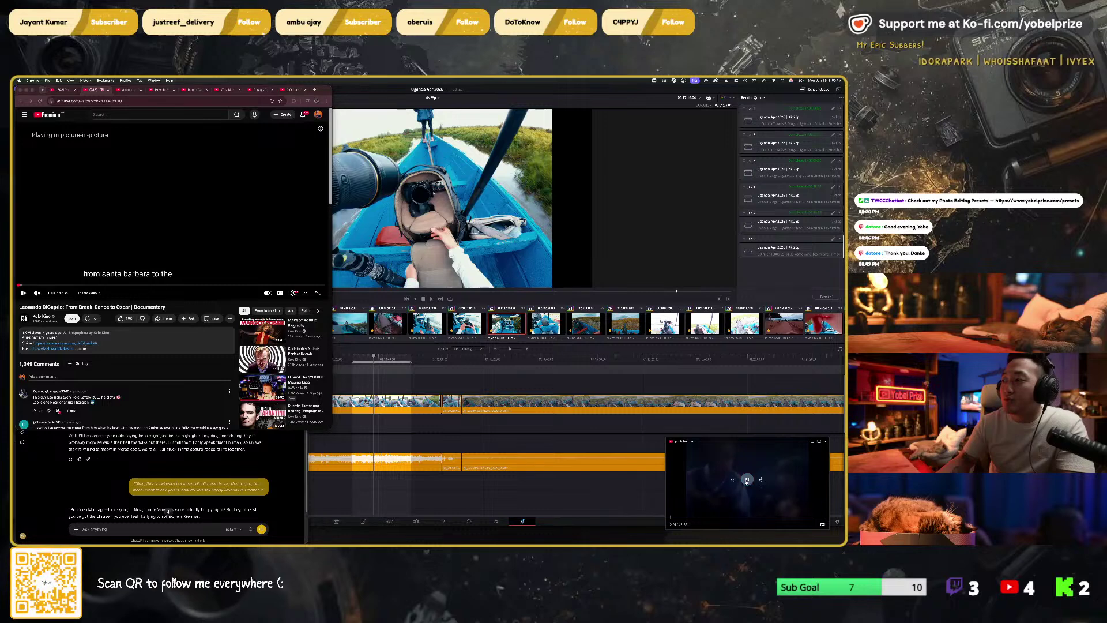
left_click(659, 416)
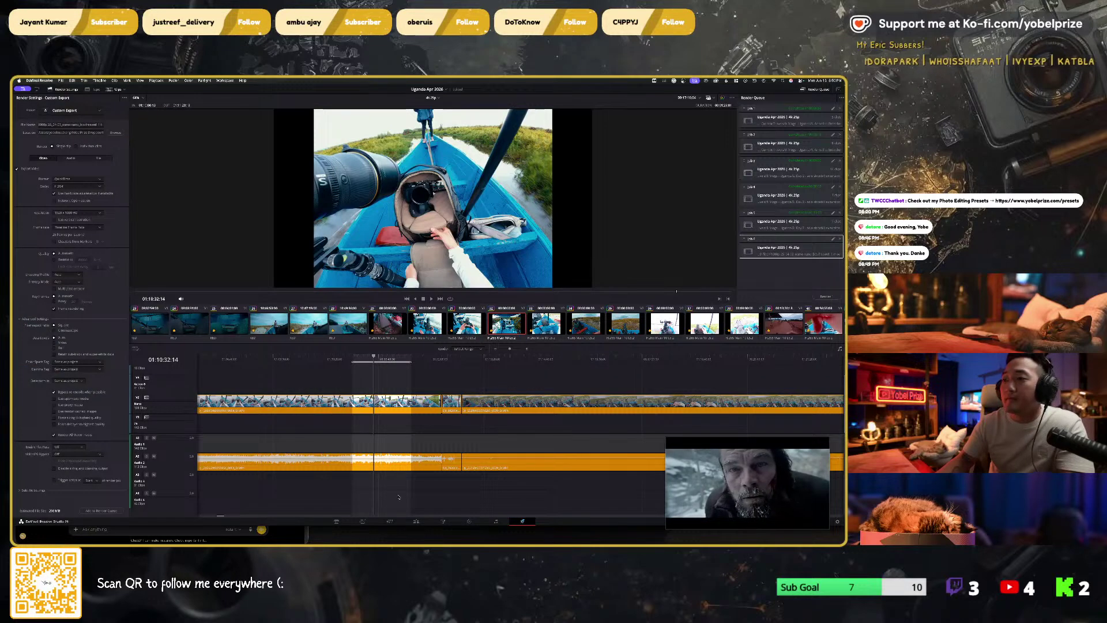
Step: Mark a new range of the boat clip ending at 01:07:36:14 and add it to the render queue
left_click_drag(277, 360, 381, 358)
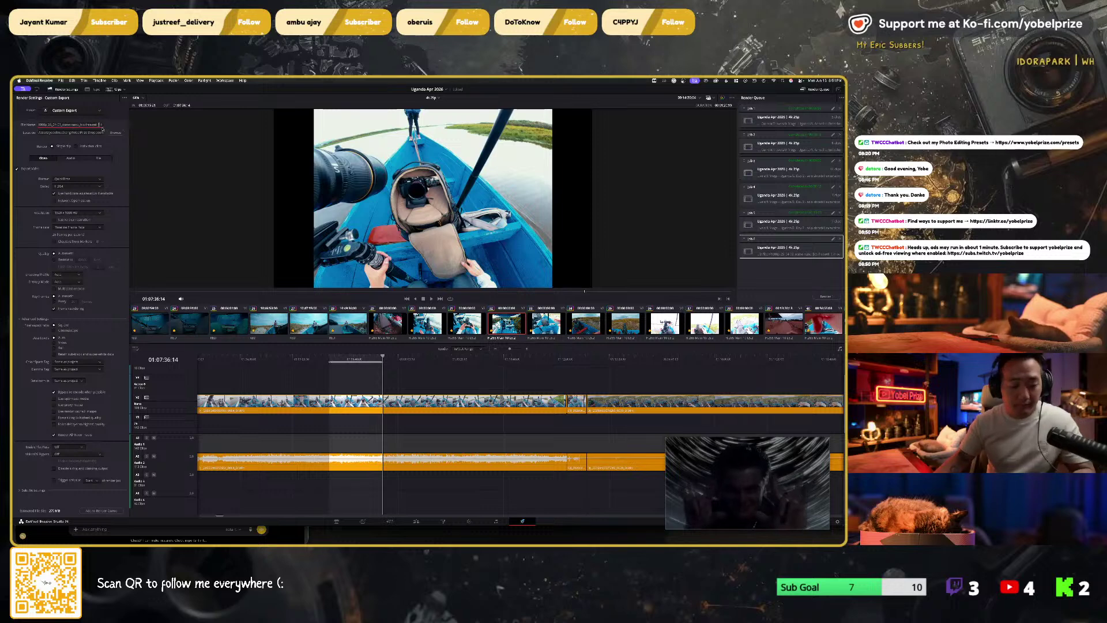
left_click(102, 510)
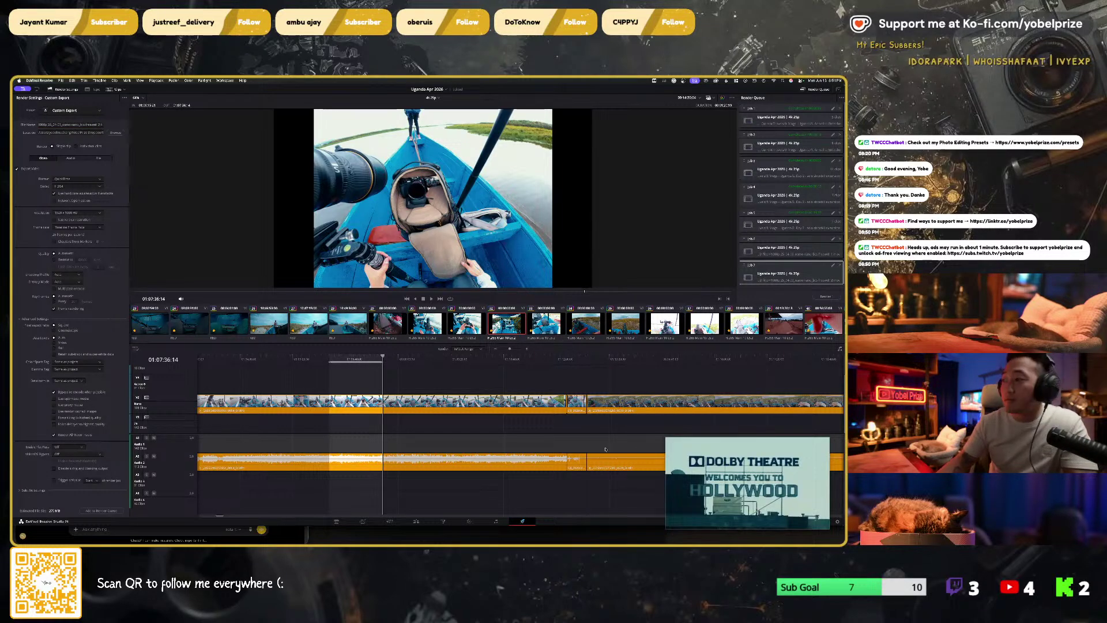
Step: Return to the Edit page and move the floating video clear of the timeline tracks
key("shift+4")
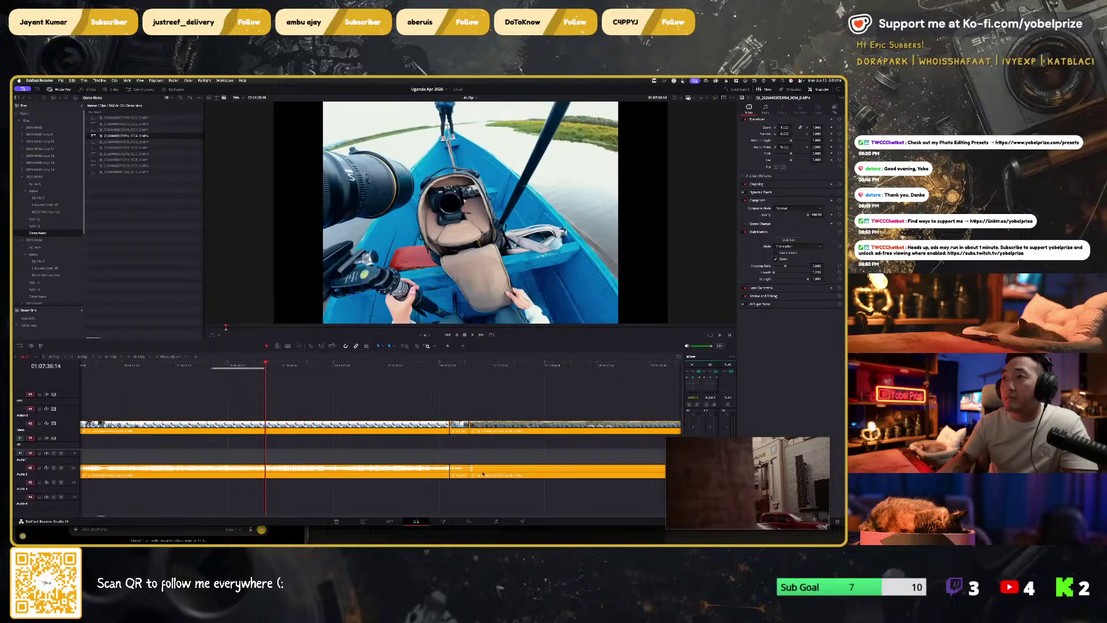
left_click_drag(721, 452, 589, 340)
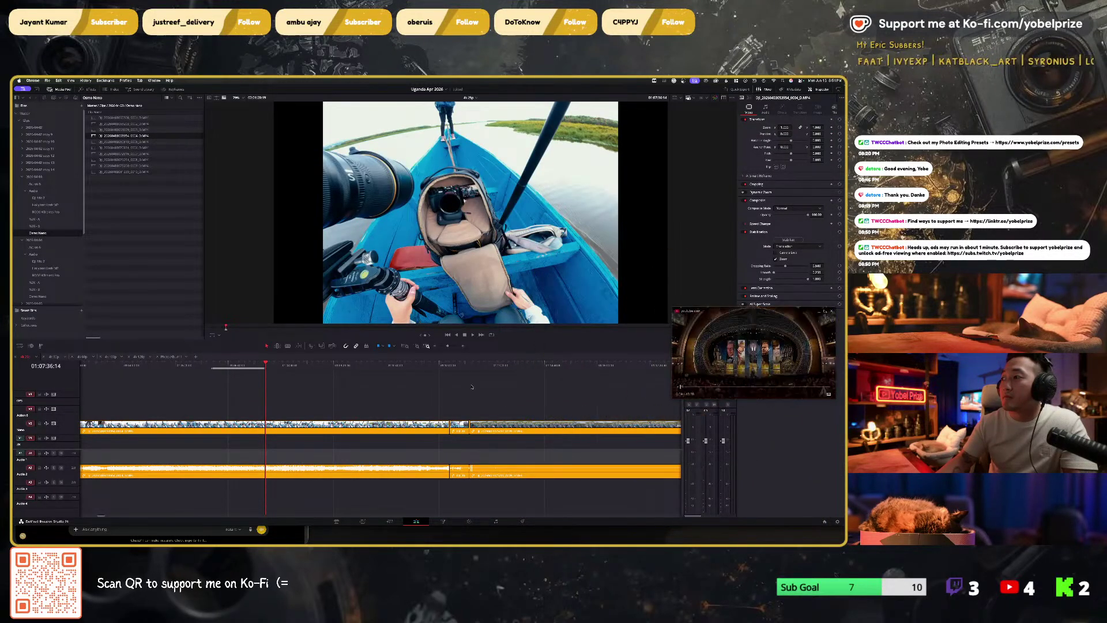
left_click(294, 384)
key("shift+z")
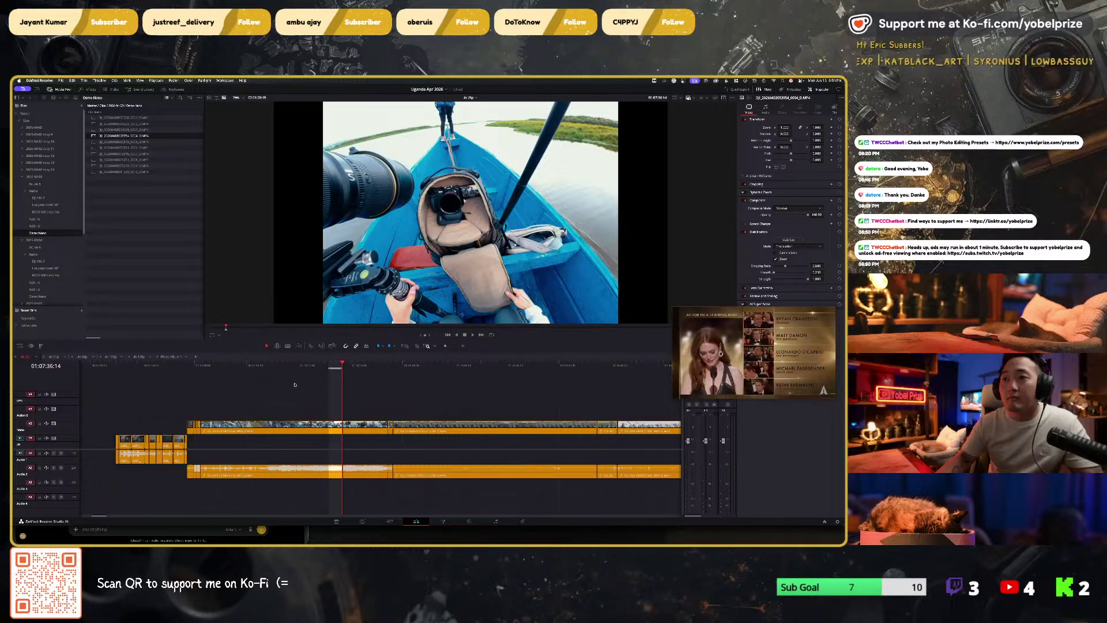
Step: Scrub through the following long-lens boat footage, leaving the playhead at 01:33:24:20
scroll(294, 385, "right", 5)
left_click(312, 366)
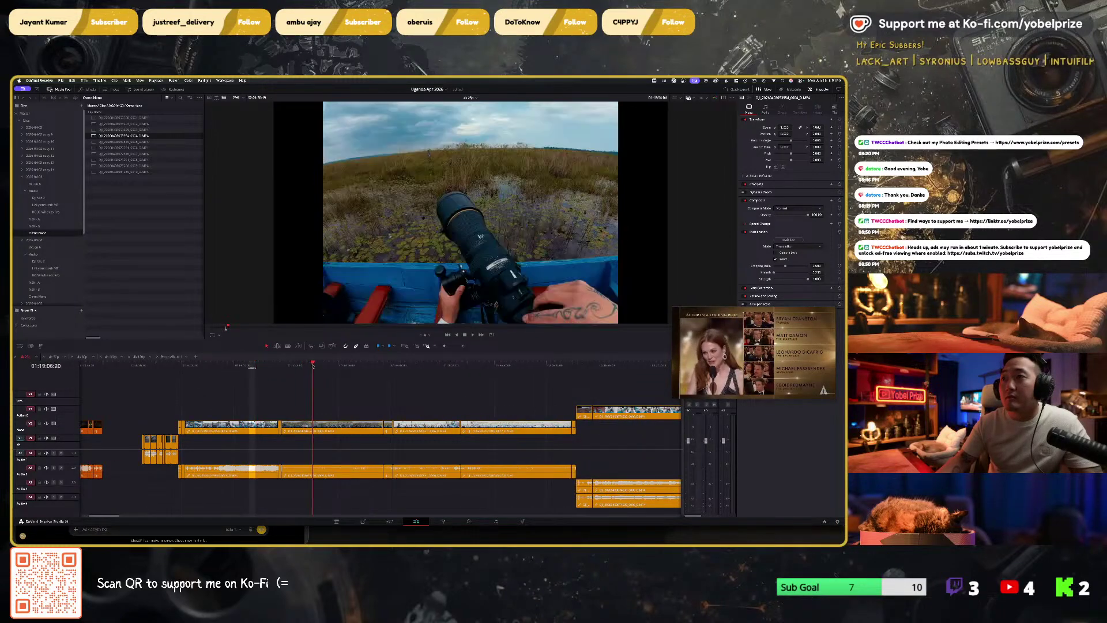
left_click_drag(313, 366, 381, 366)
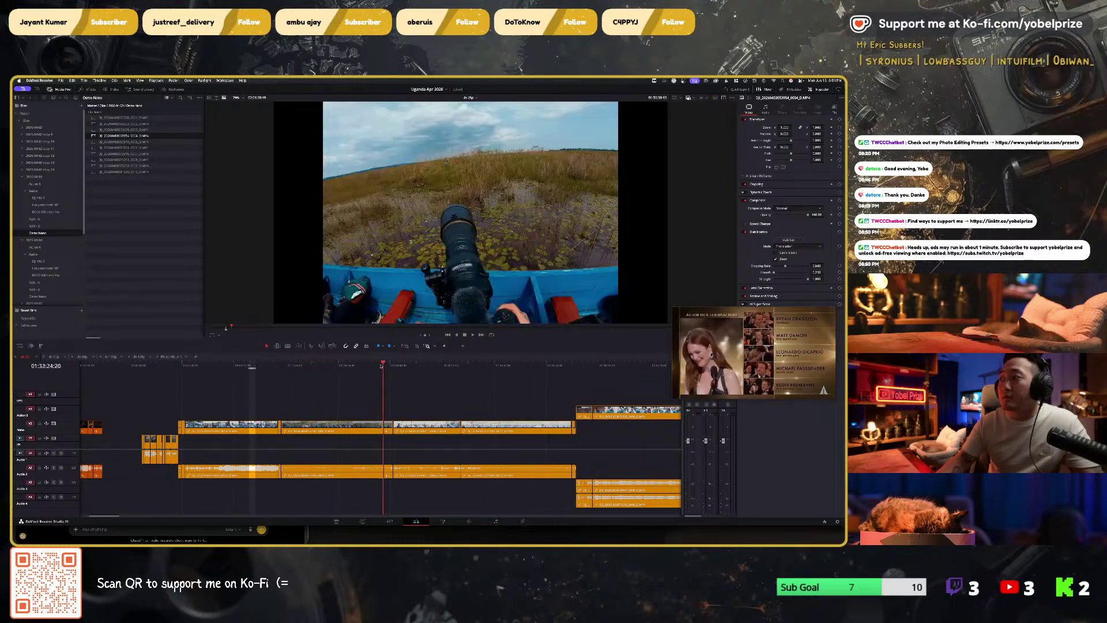
Step: Pause the floating documentary and resume its playback
left_click(755, 349)
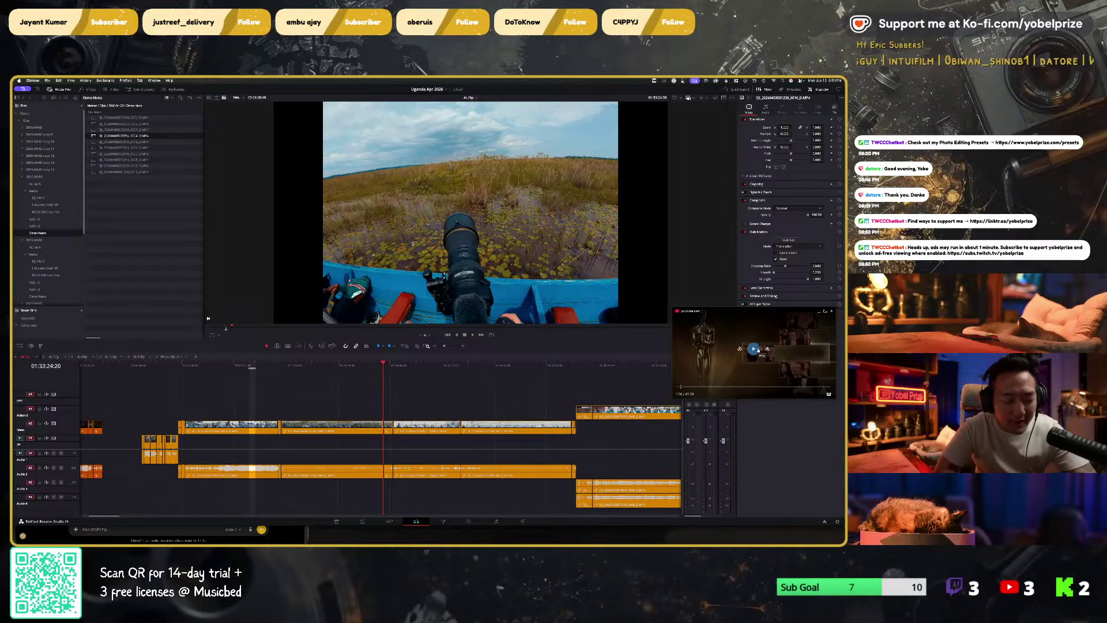
left_click(753, 348)
left_click(752, 348)
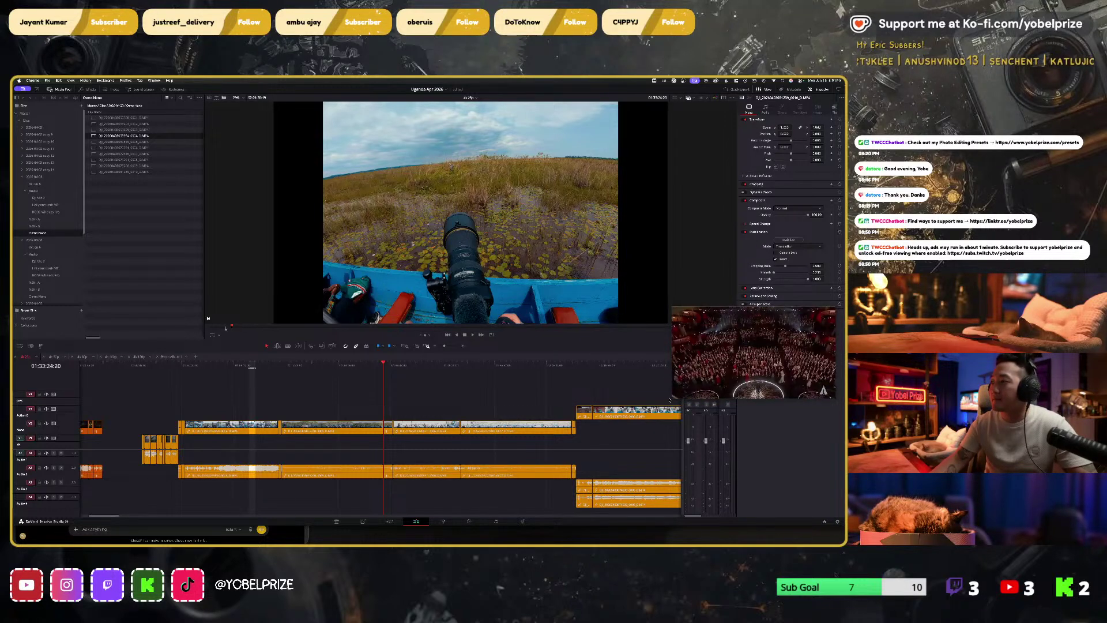
Step: Enlarge the floating documentary video and move it over the media pool, clear of the timeline
left_click_drag(672, 404, 578, 410)
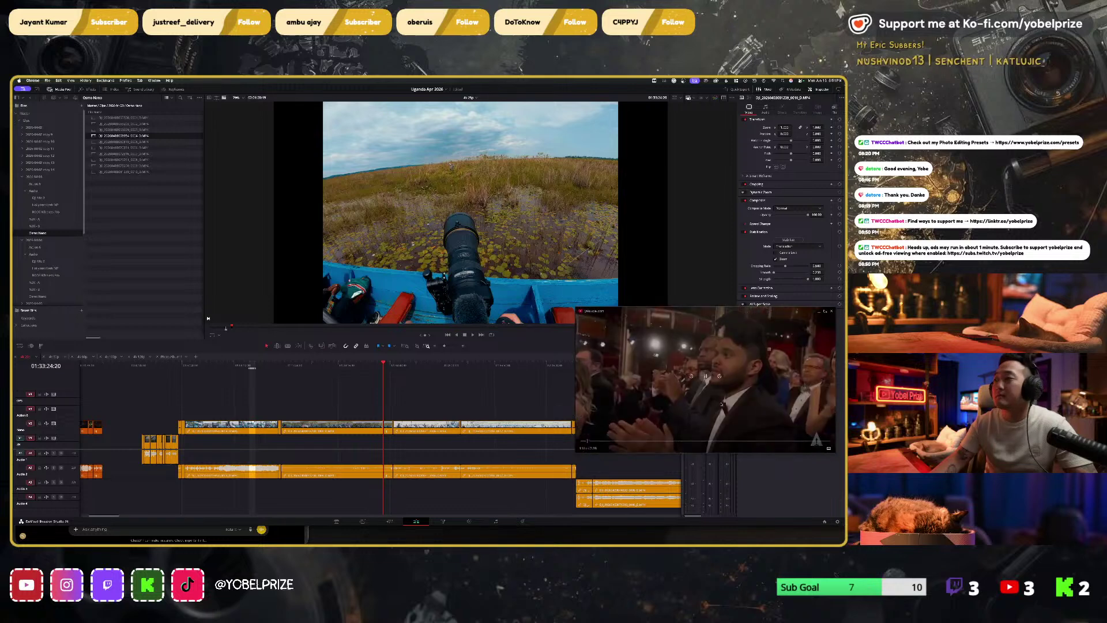
left_click_drag(777, 364, 210, 148)
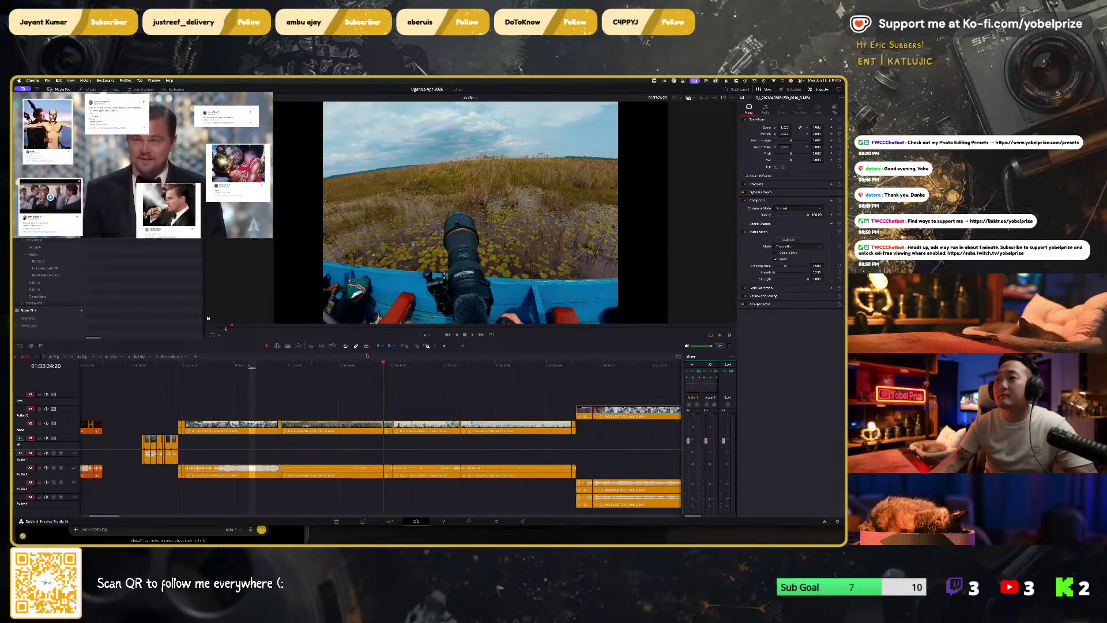
Step: Scrub ahead through the boat footage to the backpack shot at 02:34:22:16 and open that clip on the Color page
left_click_drag(401, 364, 599, 372)
left_click_drag(424, 375, 528, 372)
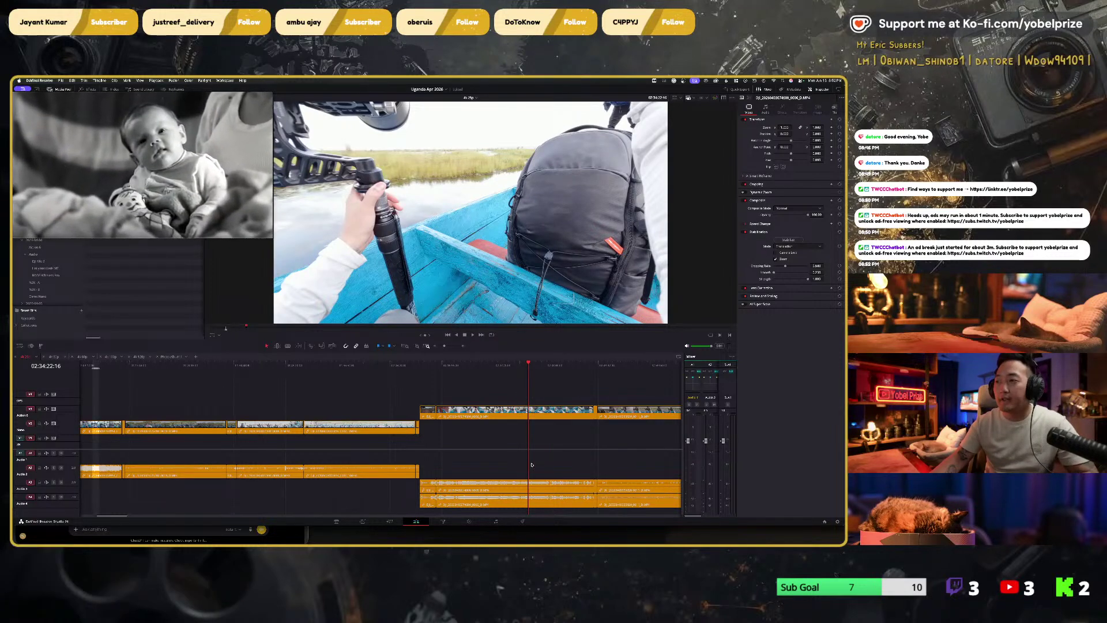
left_click(542, 411)
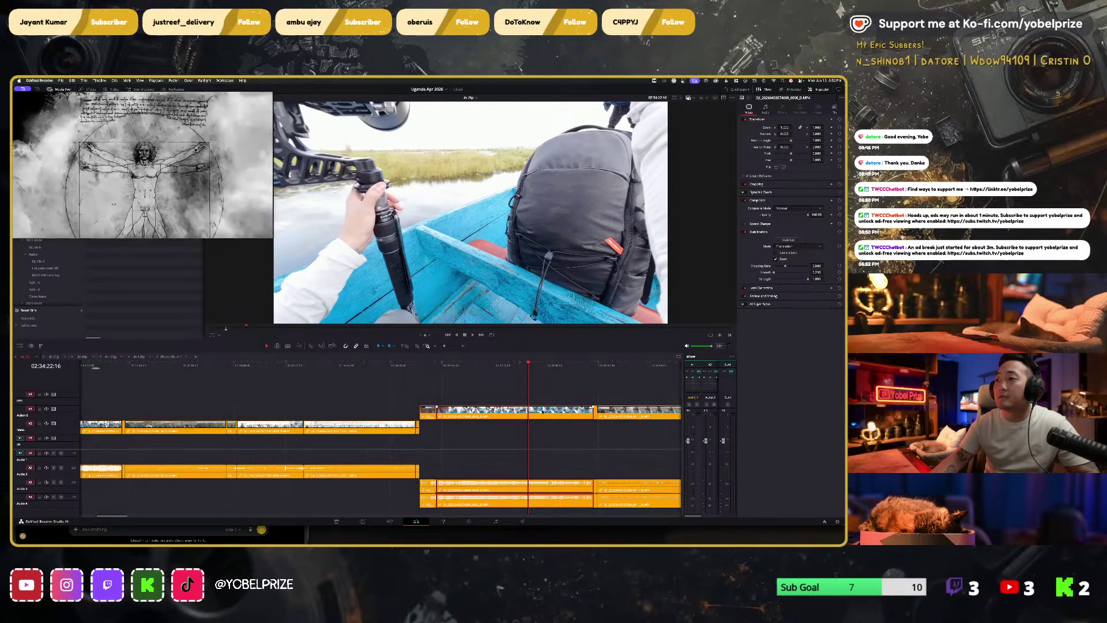
key("shift+6")
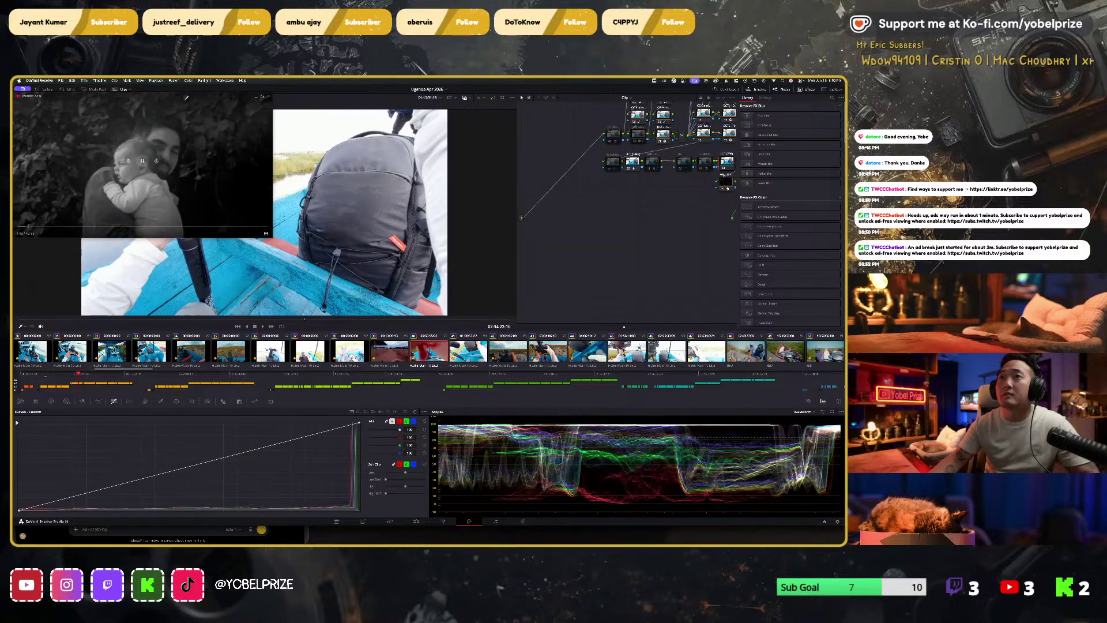
Step: Move the floating documentary off the Color page viewer to below the node graph and pause it
left_click_drag(168, 93, 624, 271)
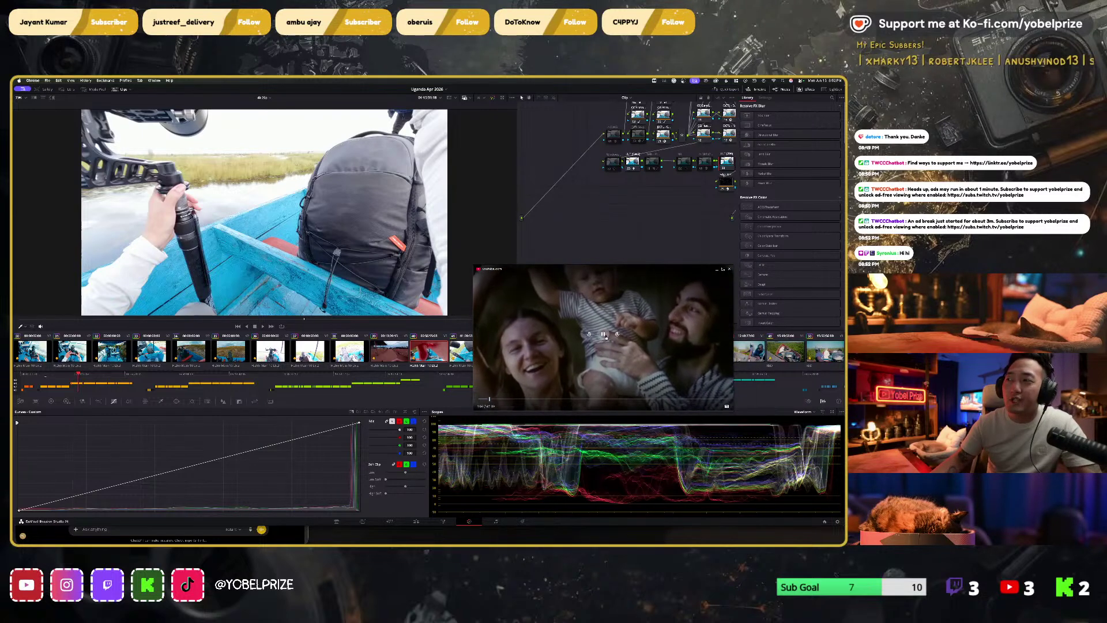
left_click(604, 334)
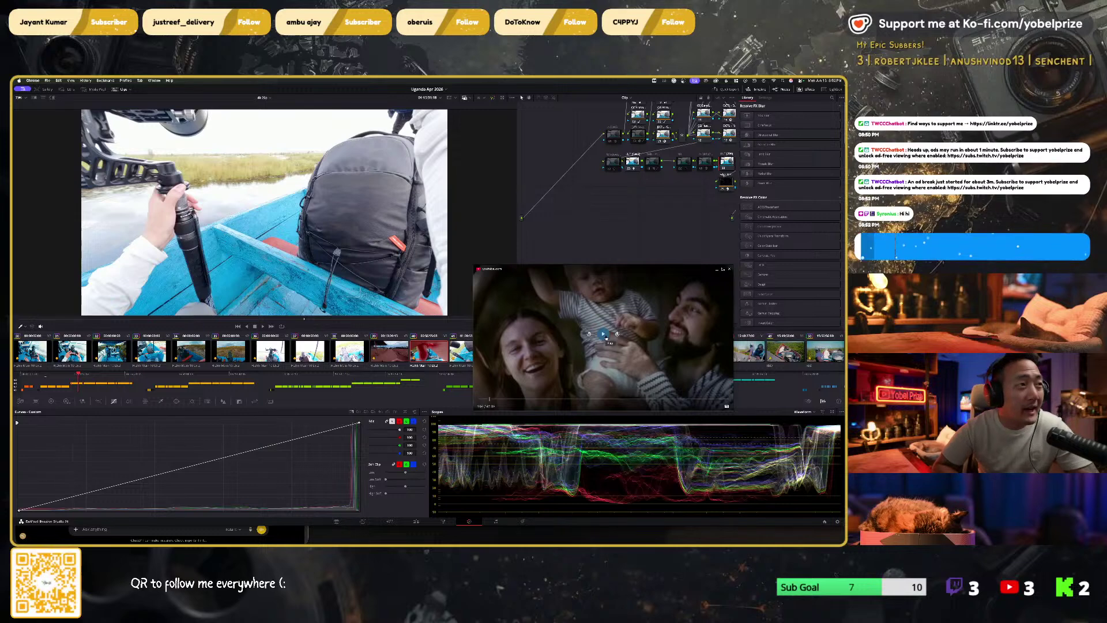
left_click(604, 334)
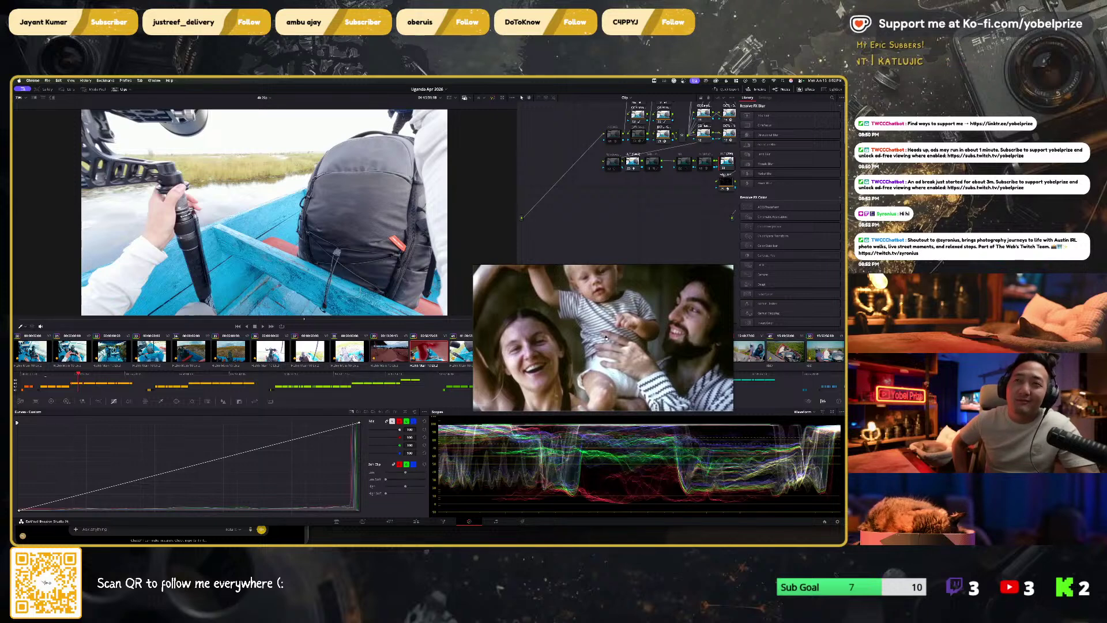
left_click(605, 338)
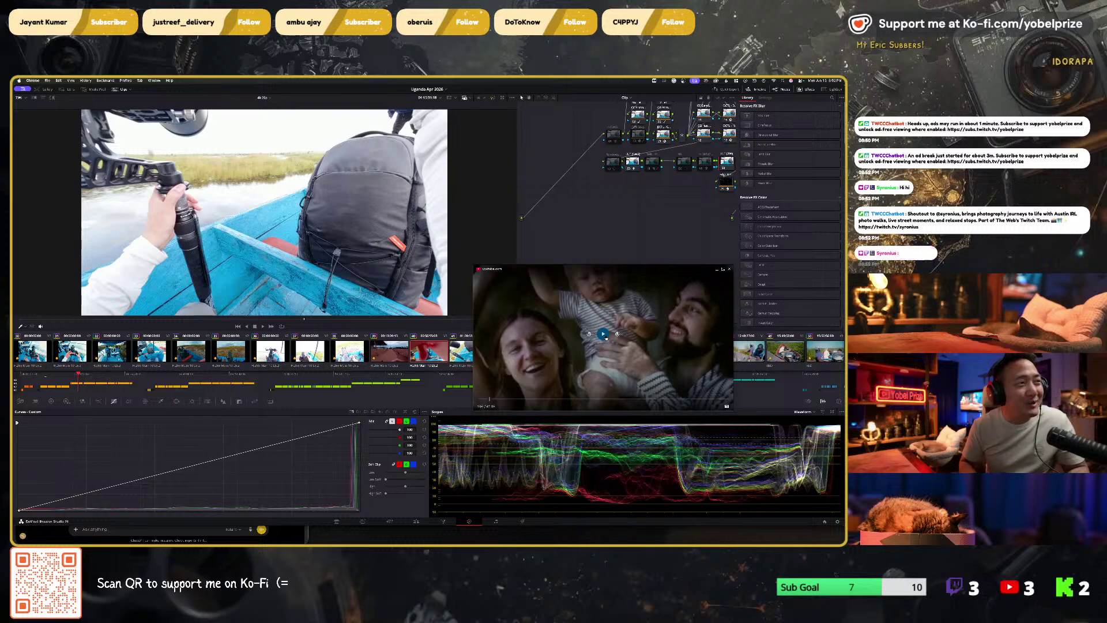
key("super+Tab")
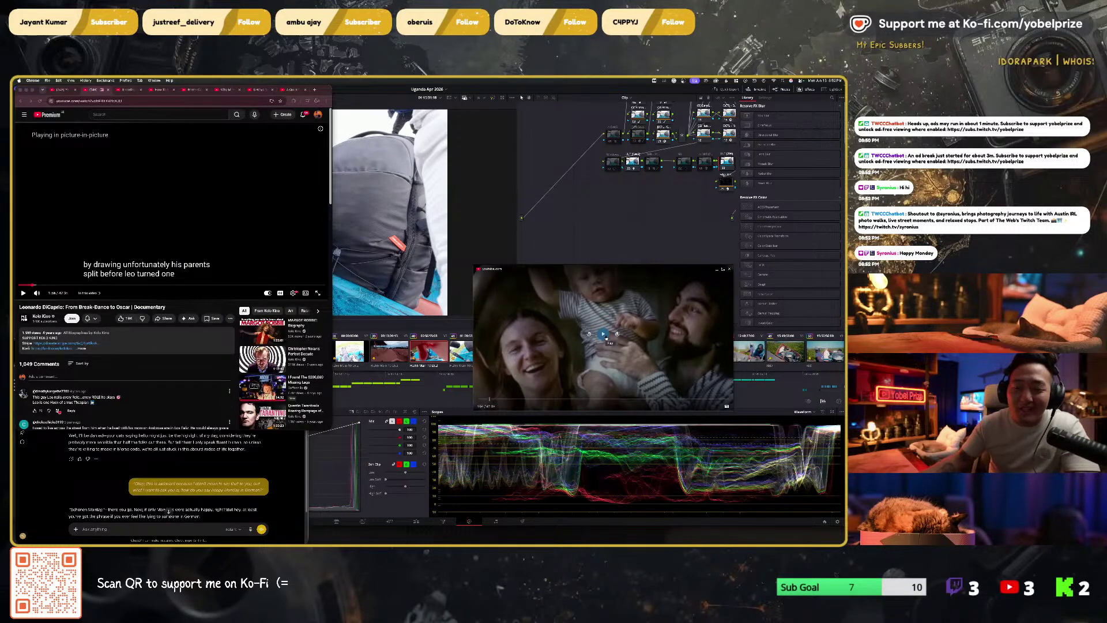
left_click(604, 335)
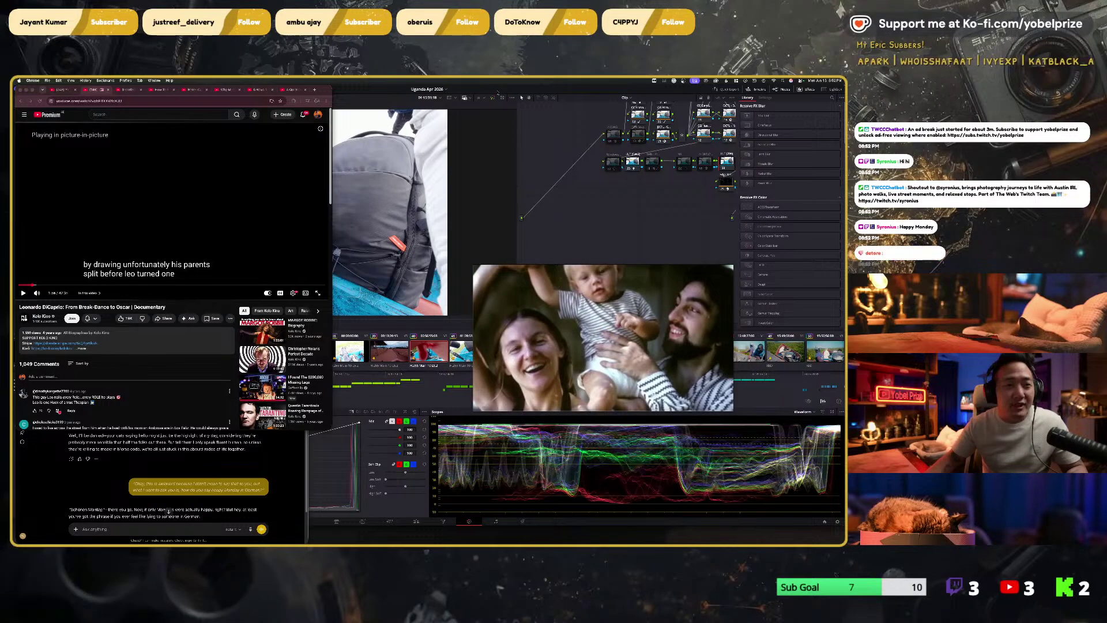
key("super+Tab")
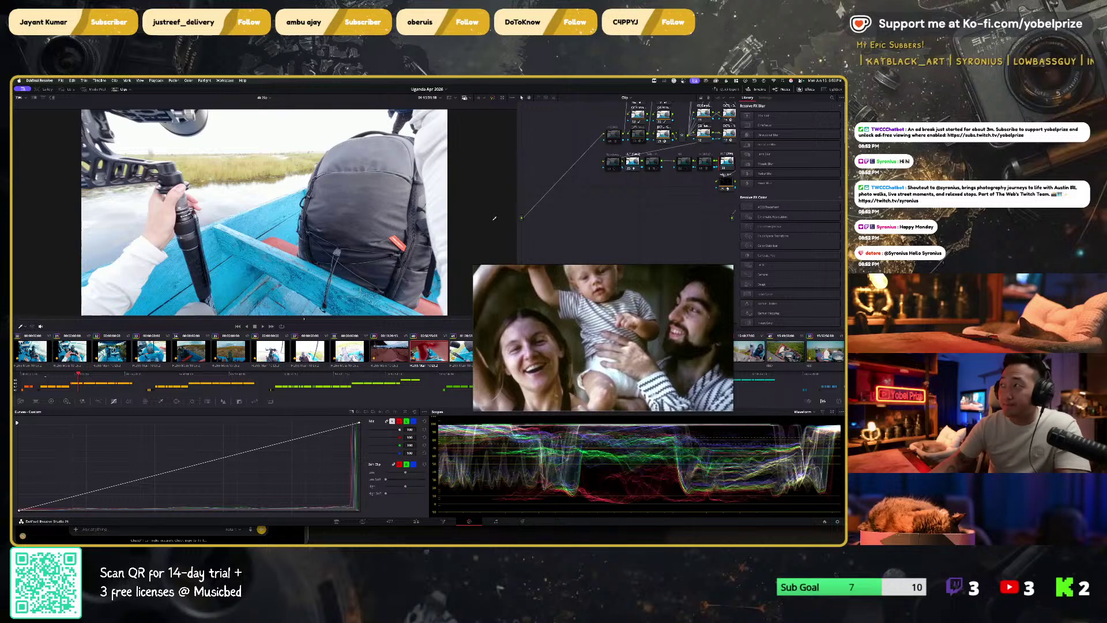
mouse_move(536, 271)
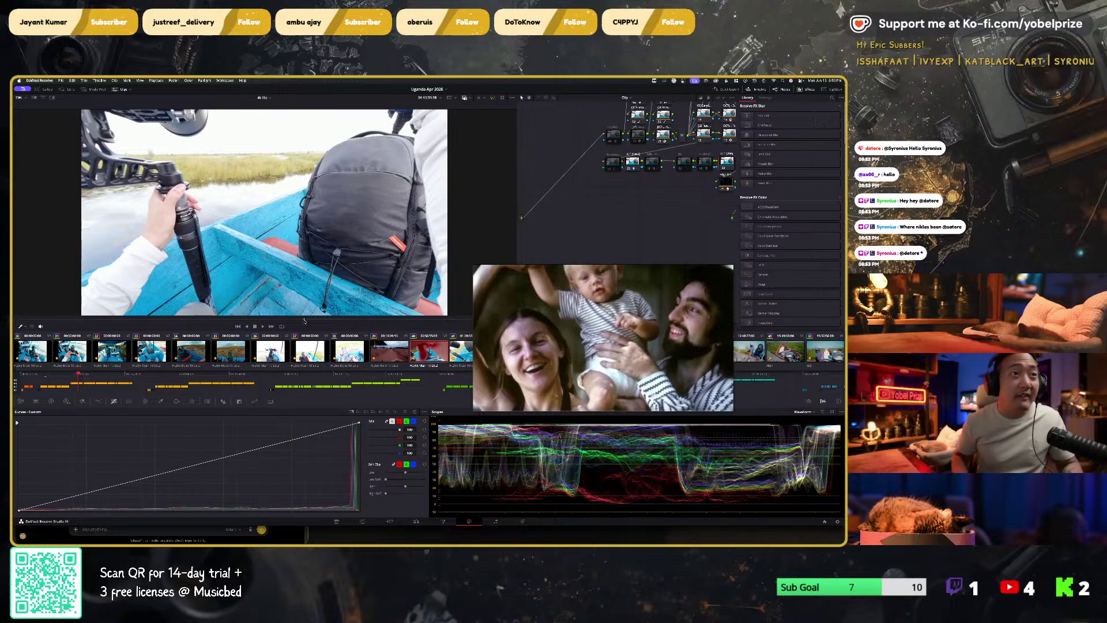
Step: Switch to Lightroom Classic and close the floating documentary video covering its photo grid
key("super+Tab")
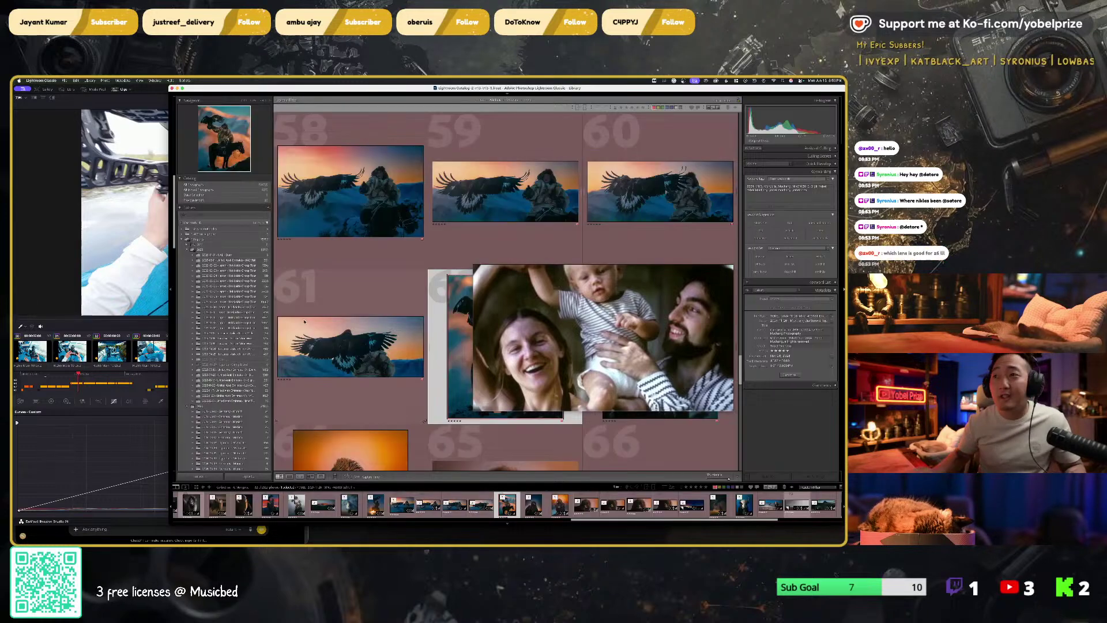
key("super+w")
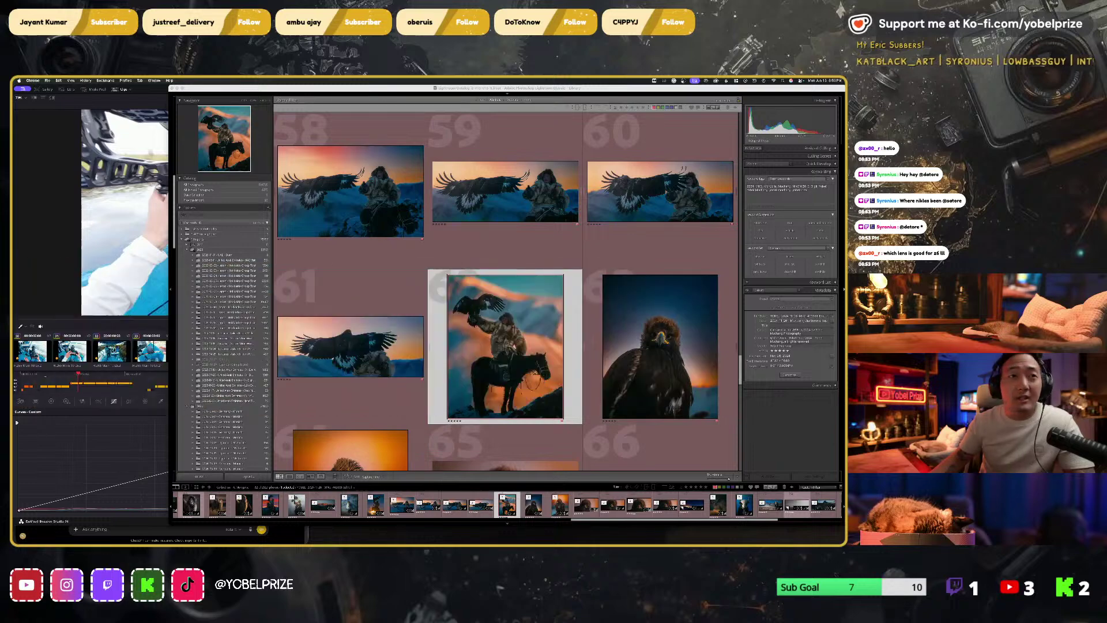
Step: Find the wide portrait of the fur-hatted hunter beside his eagle at the start of the library and open it in Develop
left_click(484, 346)
scroll(477, 340, "up", 1)
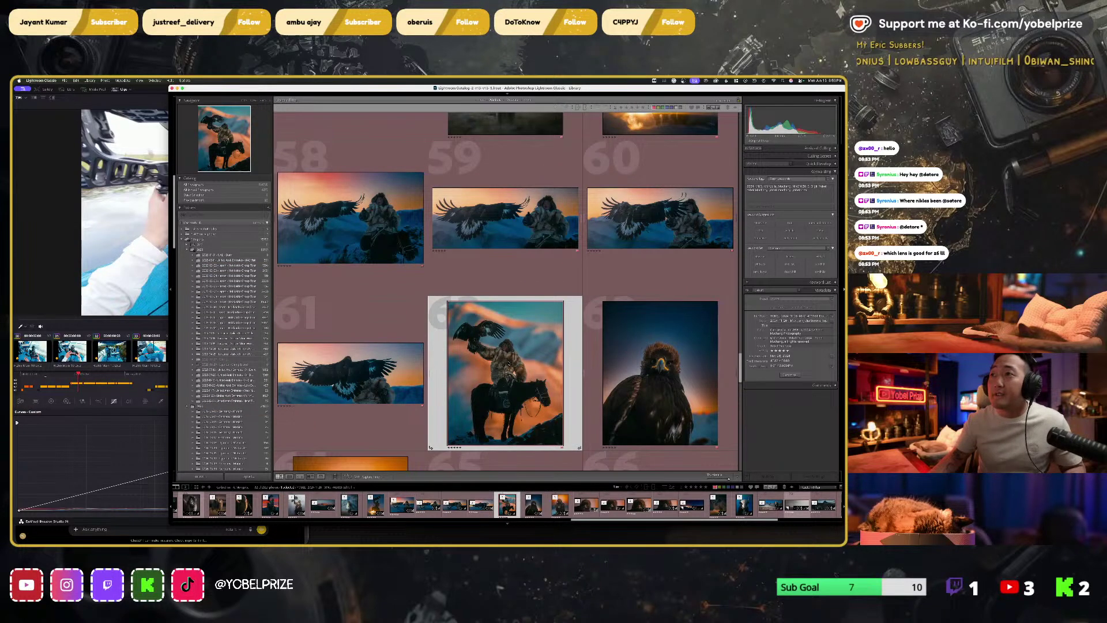
scroll(501, 365, "up", 20)
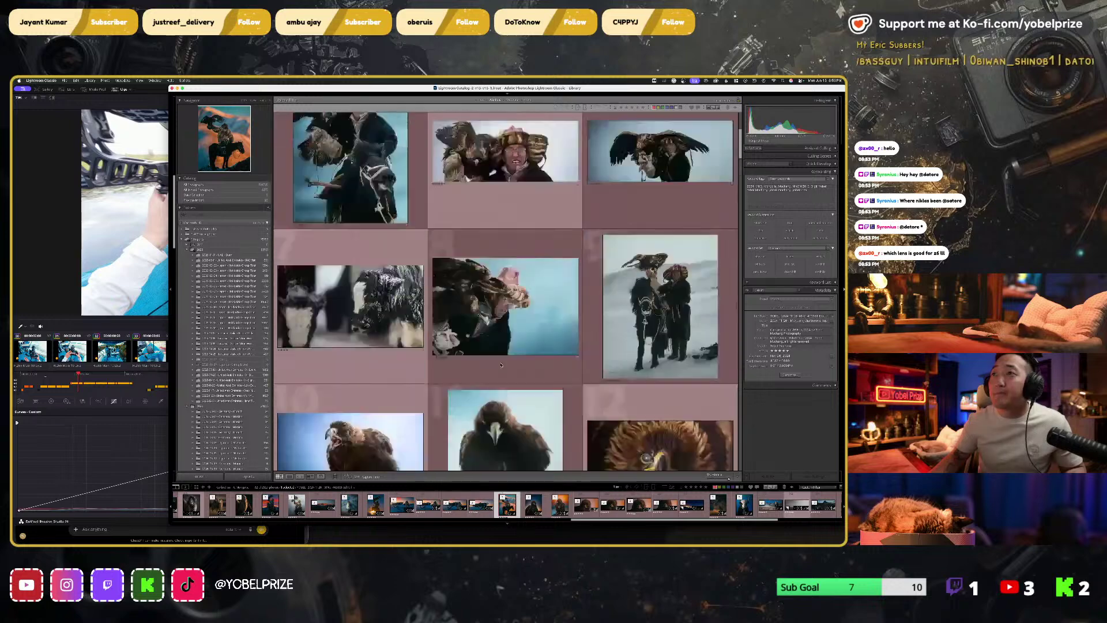
scroll(501, 364, "up", 3)
left_click(355, 190)
key("d")
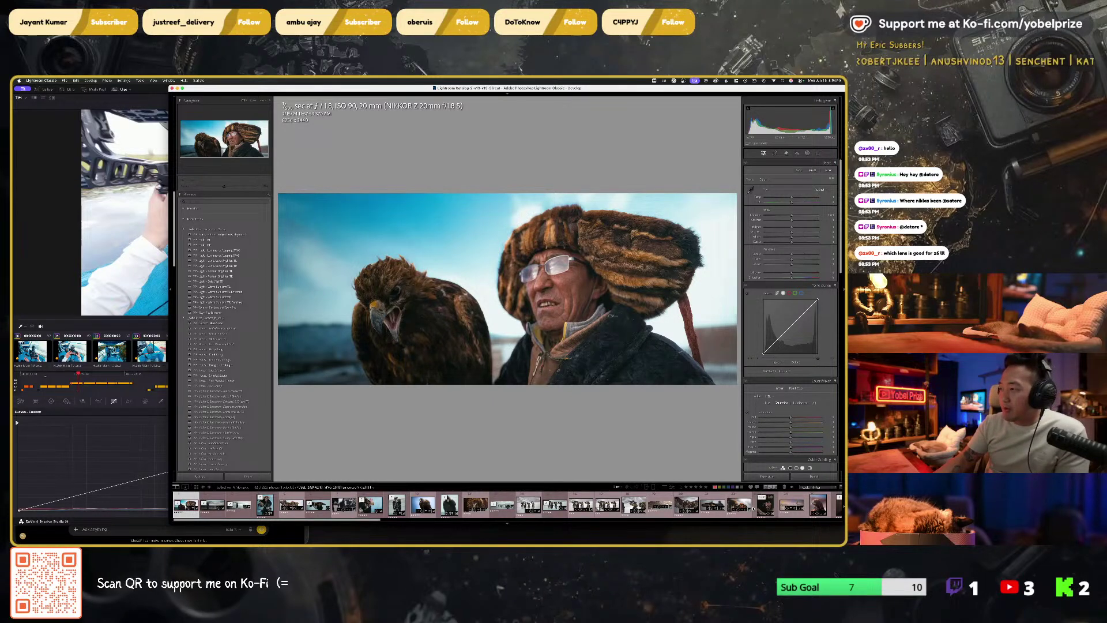
Step: Filter the filmstrip to show photos rated 5 stars and higher
left_click(714, 487)
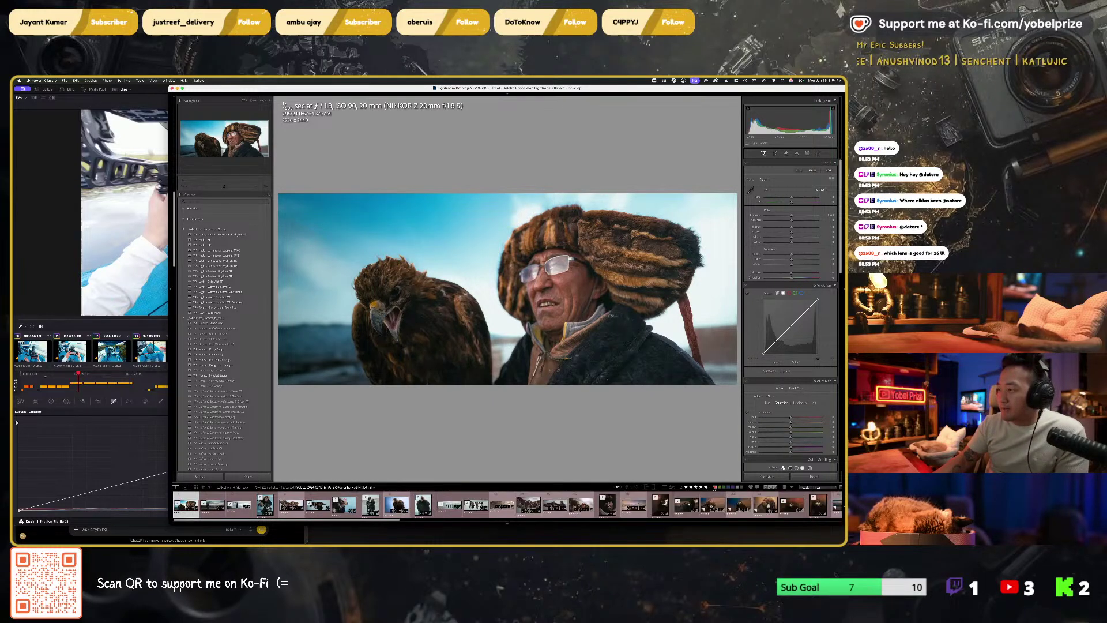
left_click(714, 488)
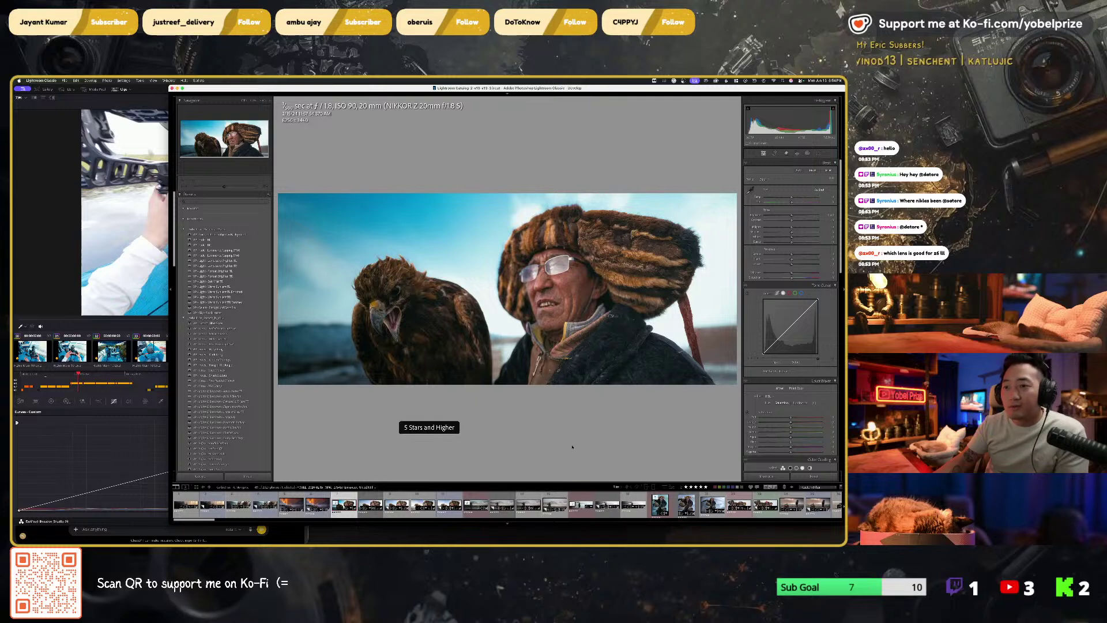
left_click(727, 488)
left_click(726, 488)
left_click(714, 488)
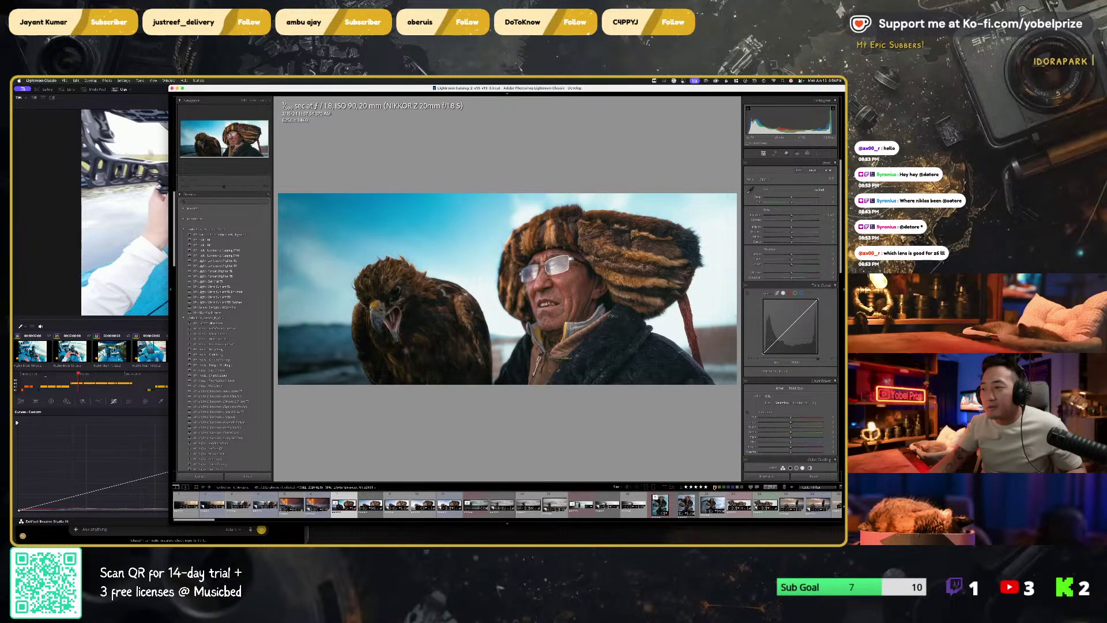
left_click(715, 488)
left_click(715, 488)
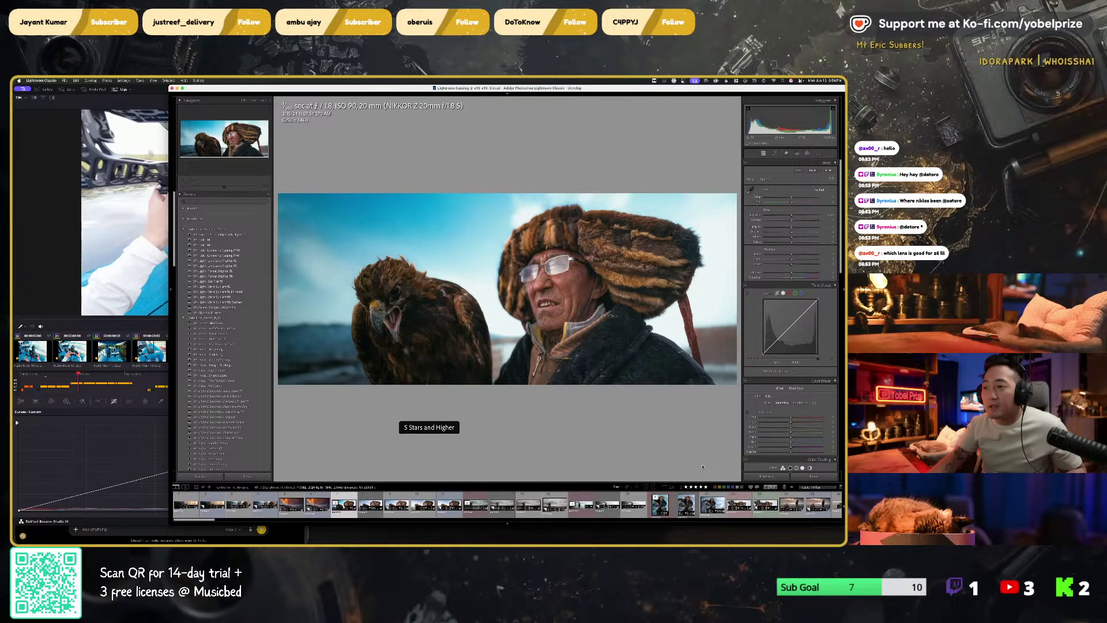
Step: View the eagle hunter photos full screen up to the spread-wing eagle shot, and return to Develop
key("f")
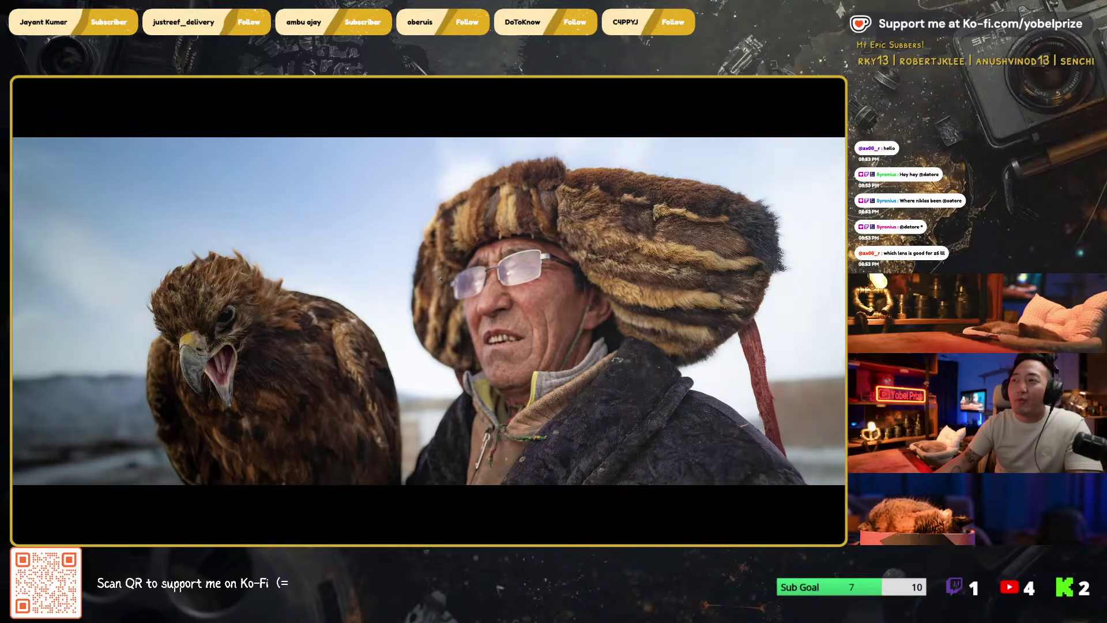
key("Right")
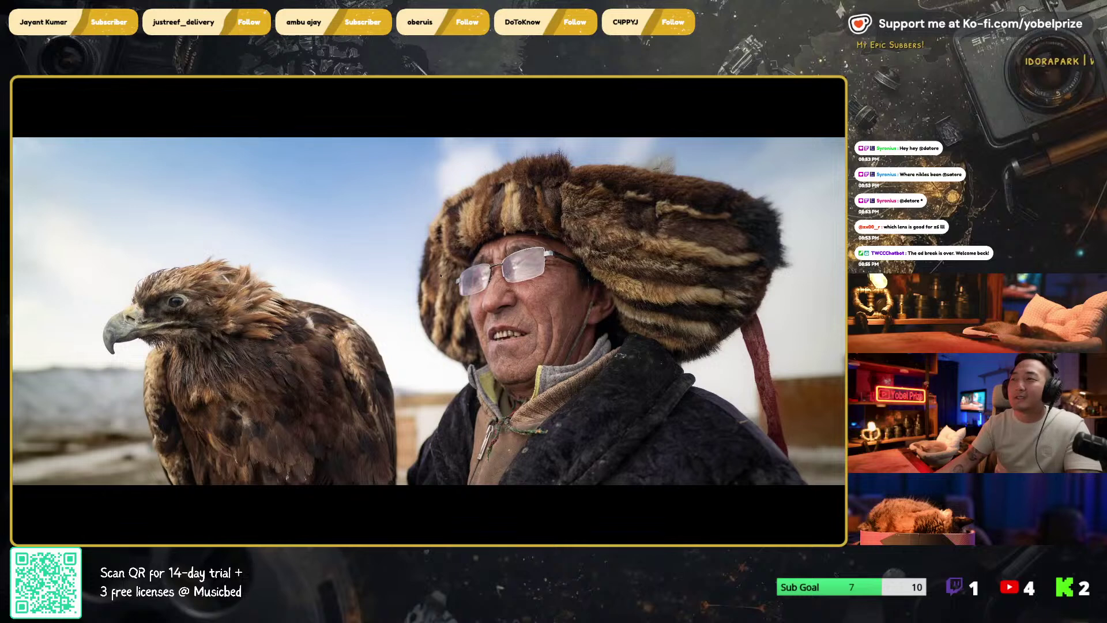
key("Right")
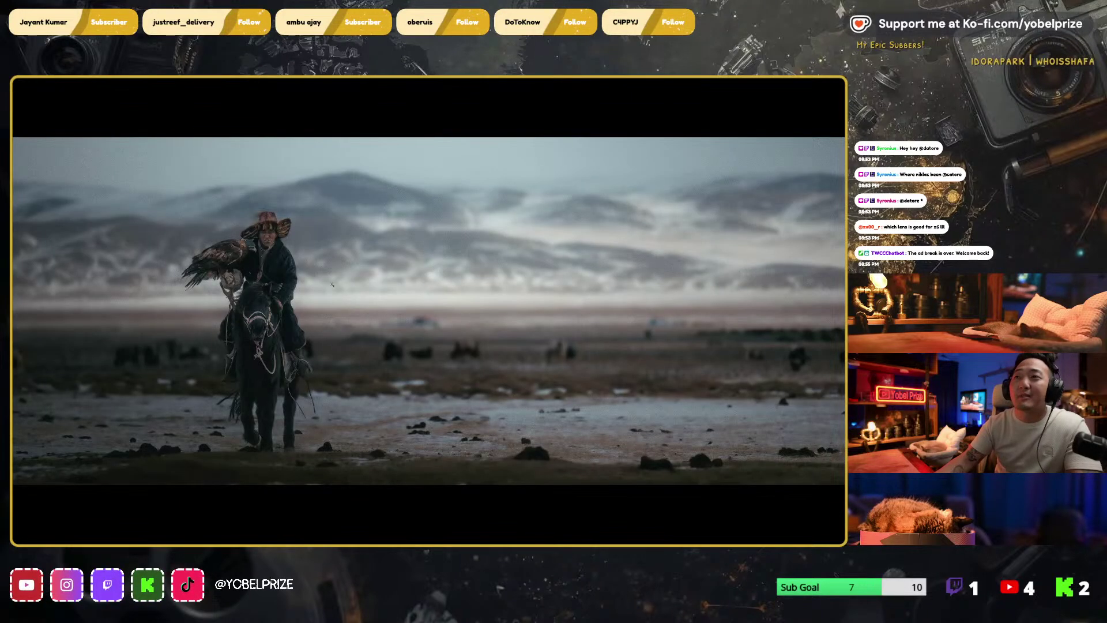
key("Right")
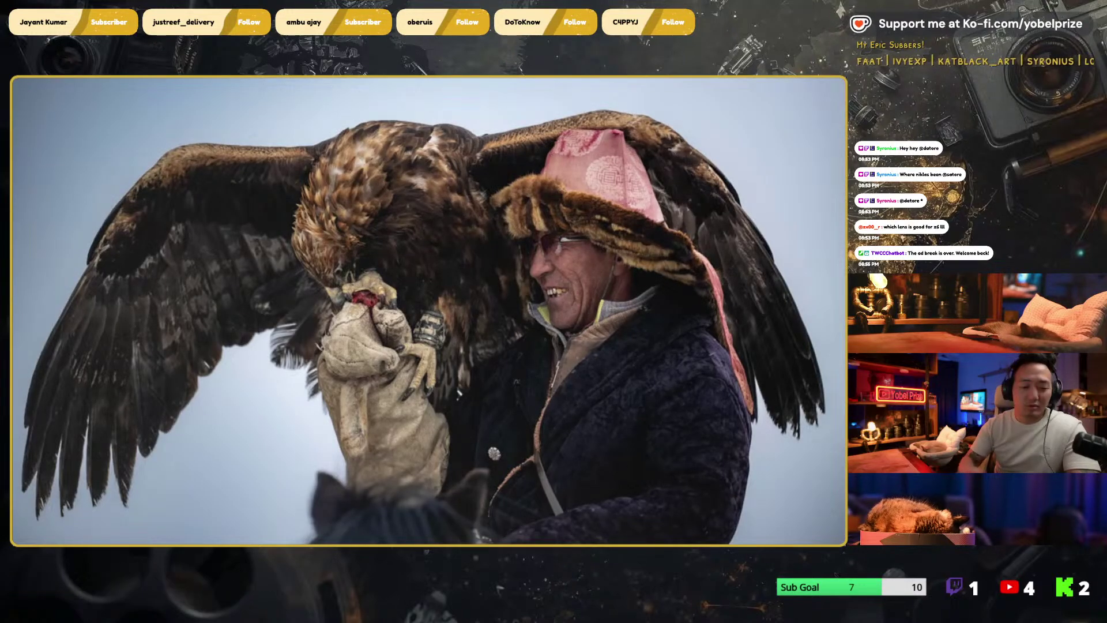
key("Escape")
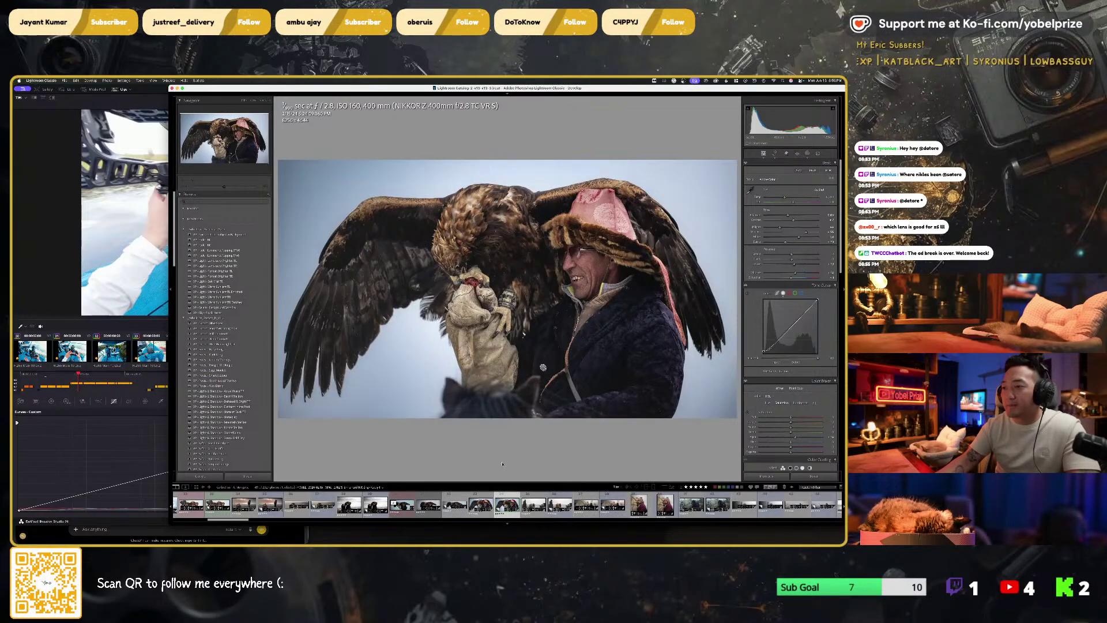
Step: Browse onward through the filmstrip to the close-up of the hunter leaning forward in a pink hat against a blue sky
key("Left")
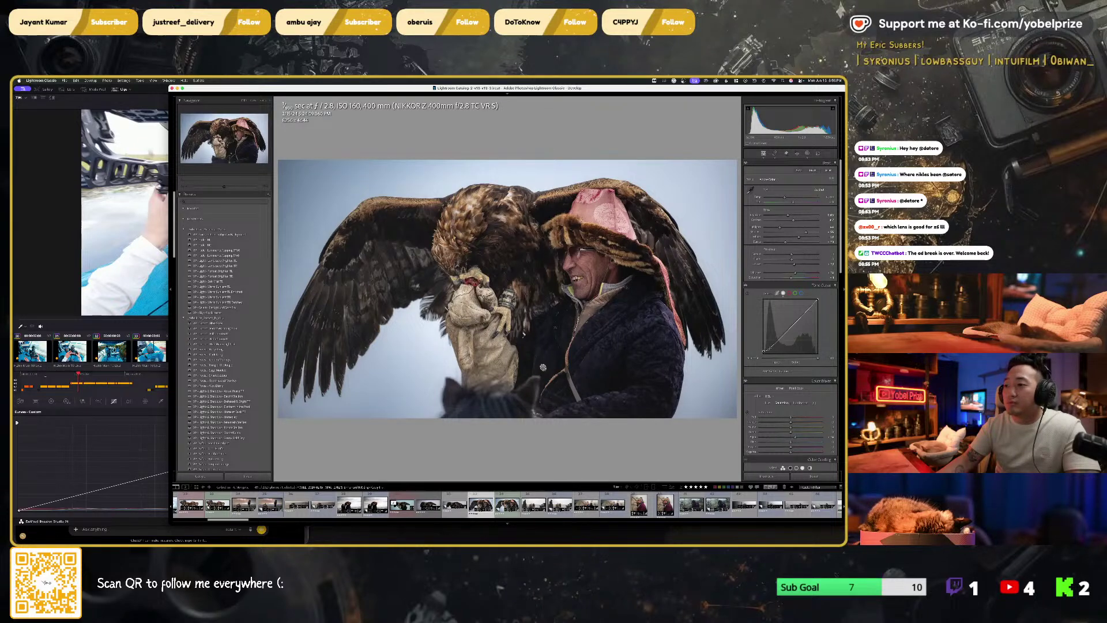
key("Right")
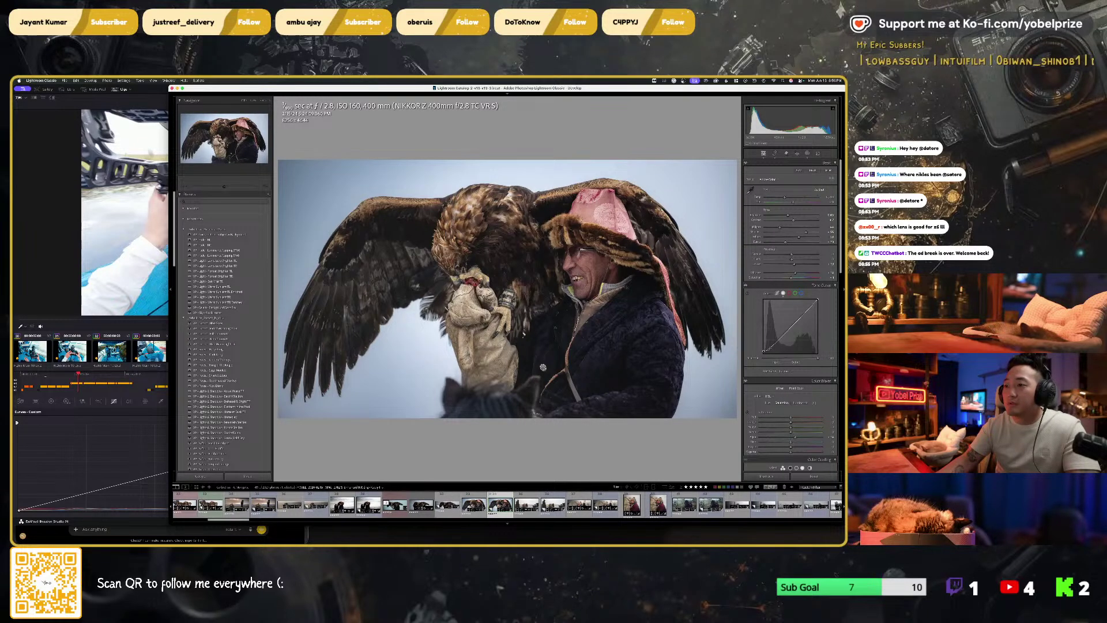
key("Right")
key("Right")
key("Right")
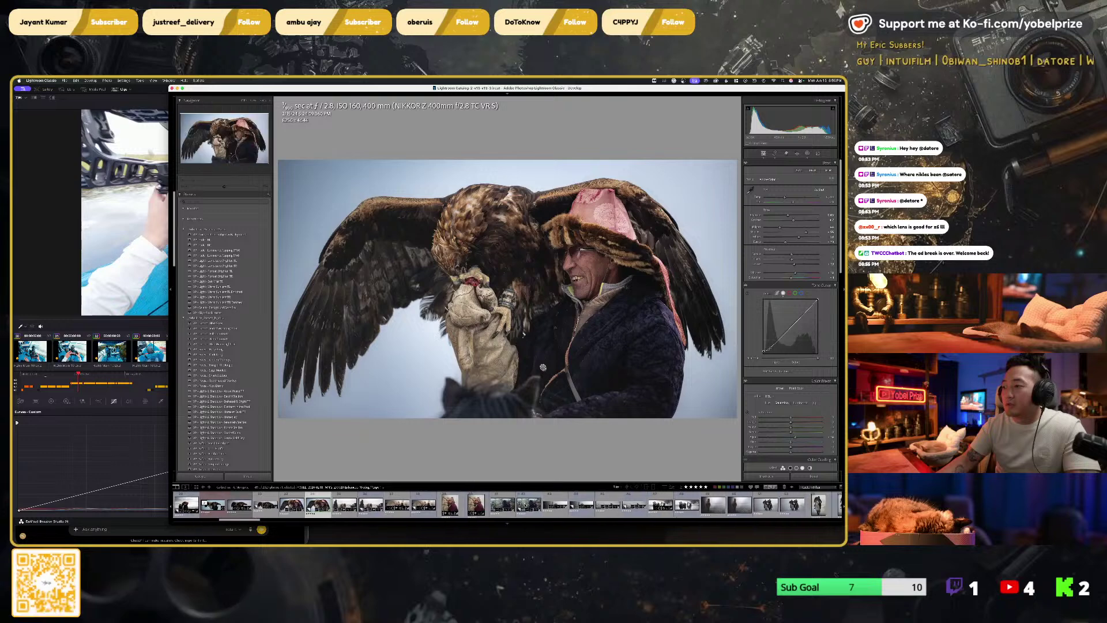
key("Right")
key("Right")
key("Right")
key("Right")
key("Right")
key("Right")
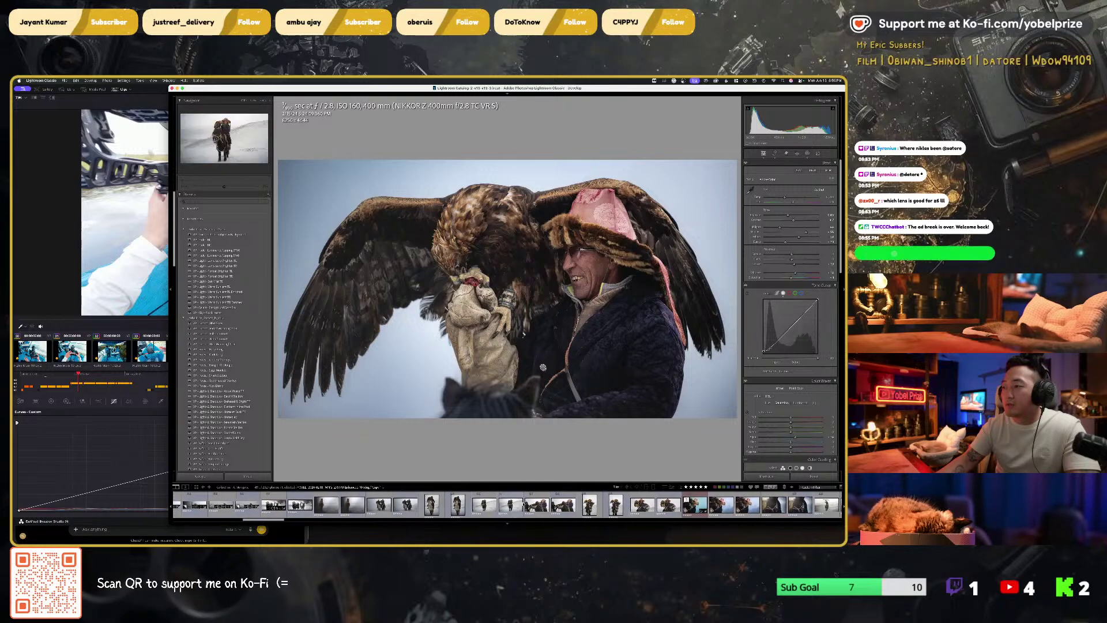
key("Right")
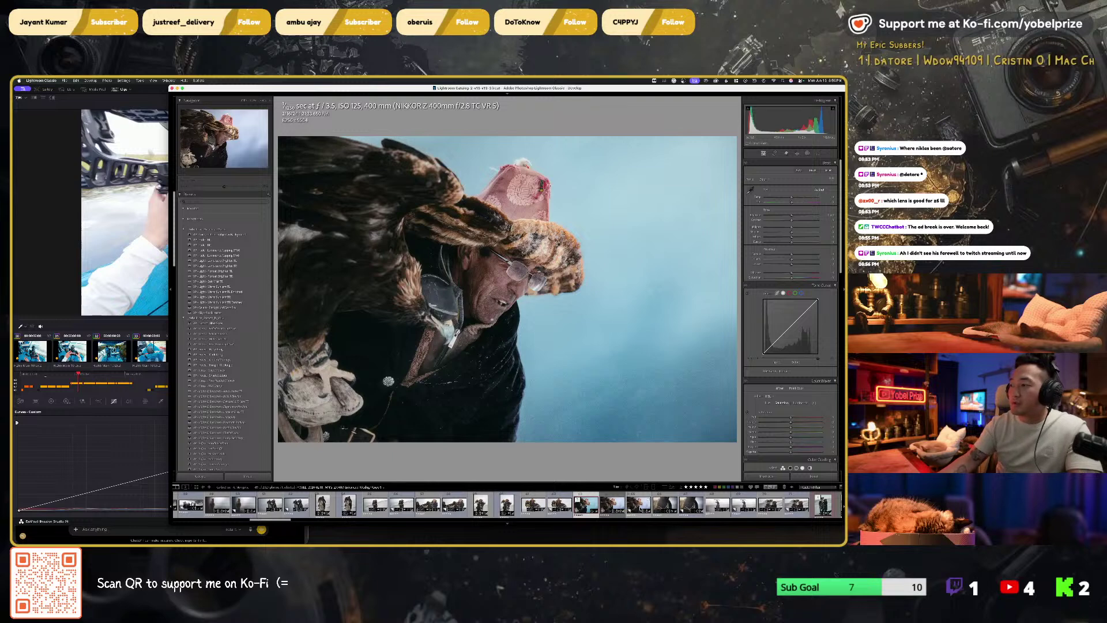
key("Right")
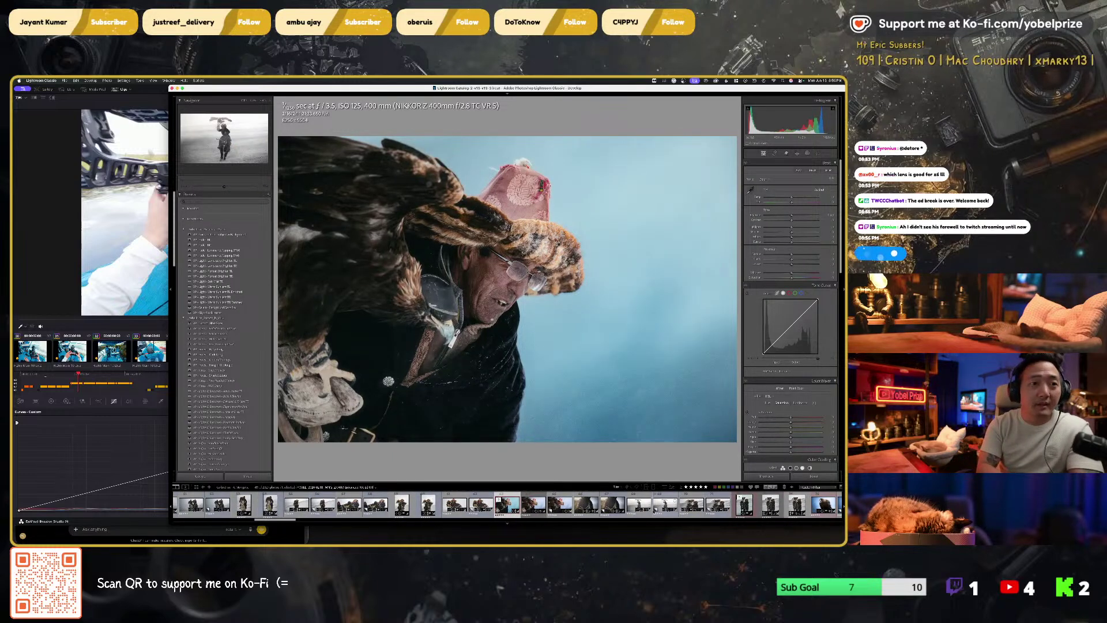
Step: View the leaning hunter close-up full screen and switch to its unedited version for comparison
key("f")
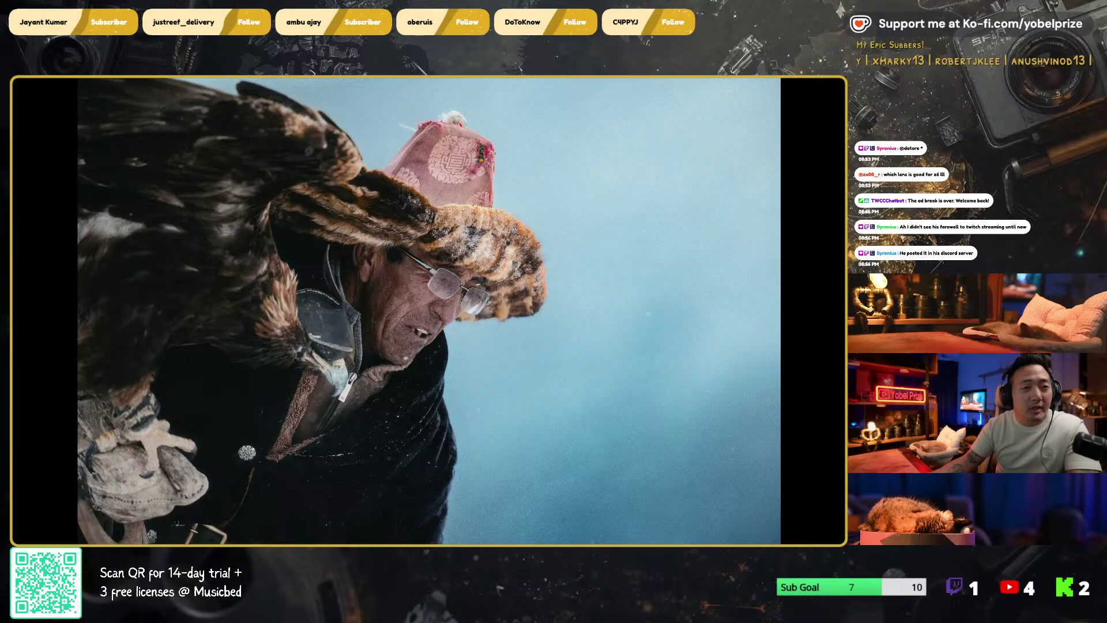
key("backslash")
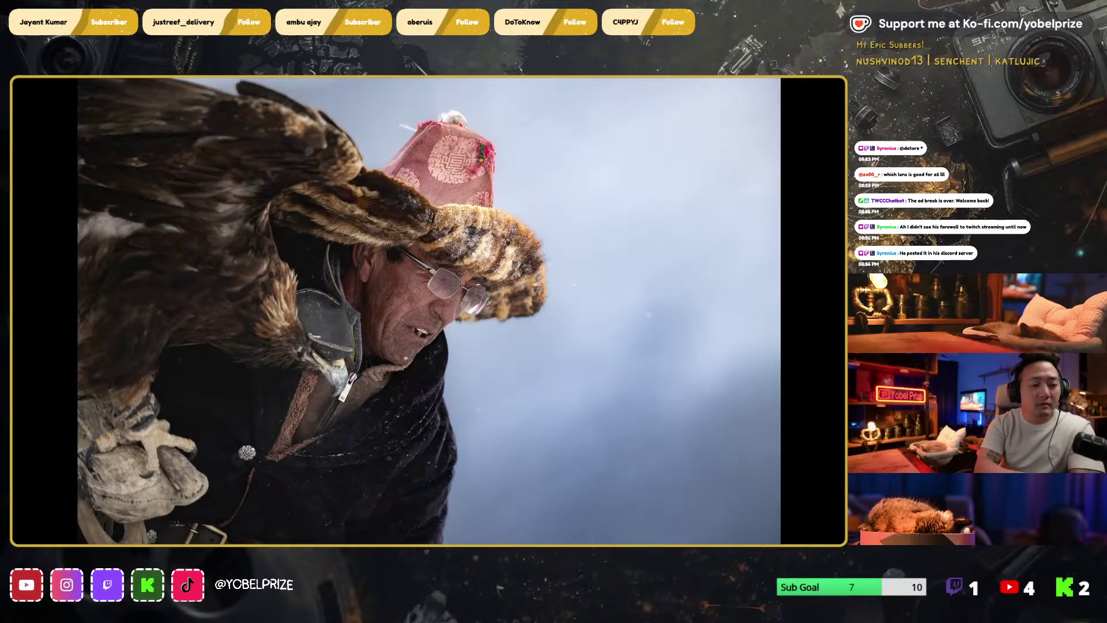
Step: View the photo of the hunter standing beside his black horse with a raised eagle full screen, and return to Develop
key("f")
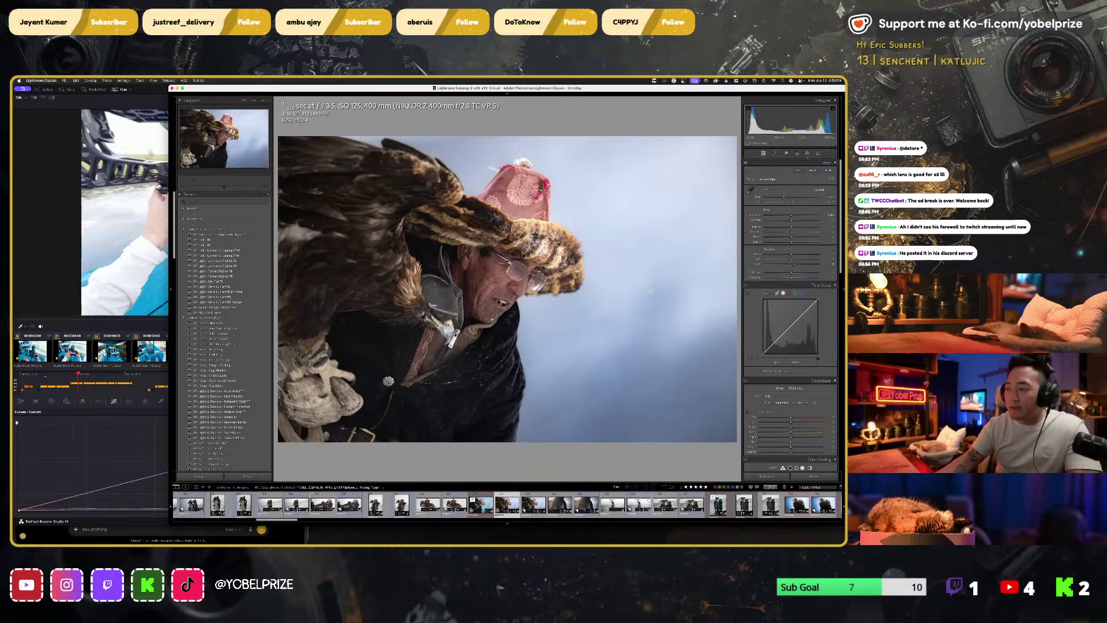
left_click(717, 505)
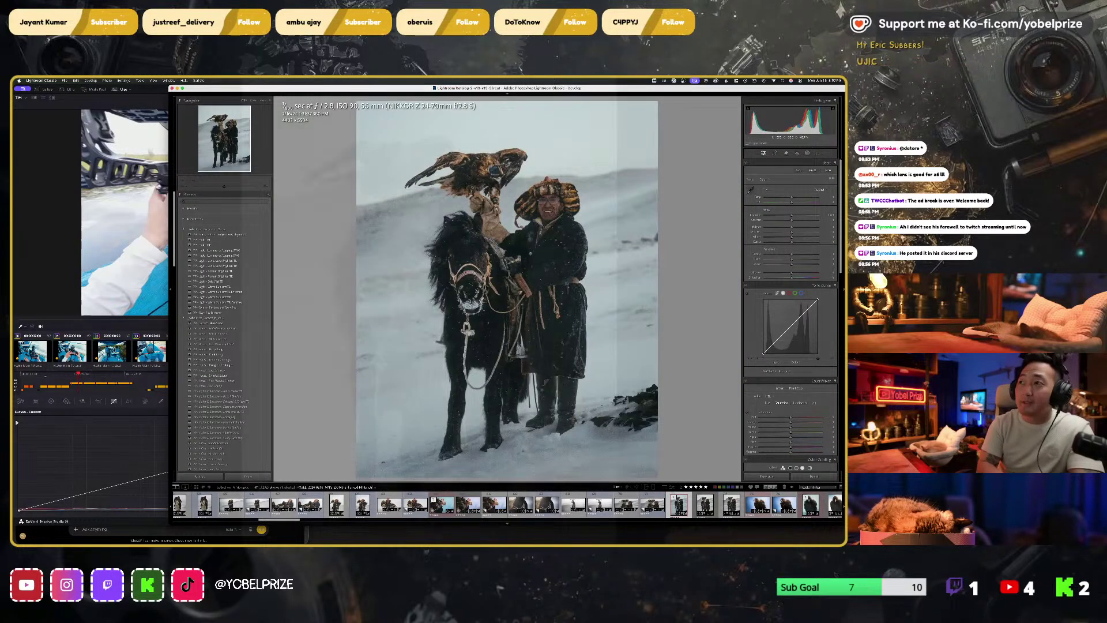
key("f")
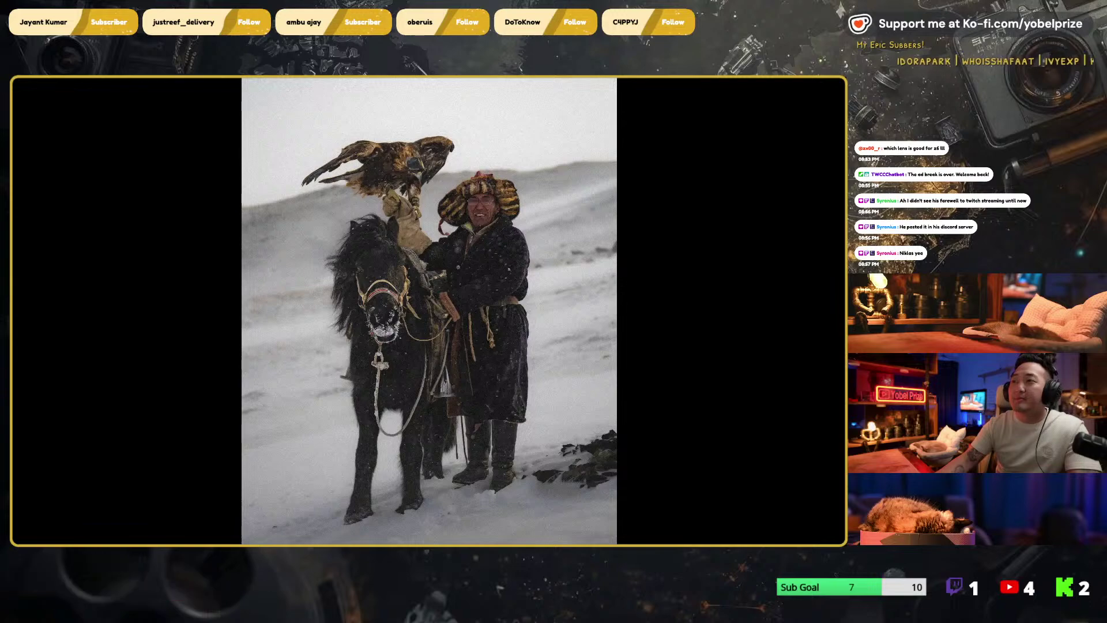
key("f")
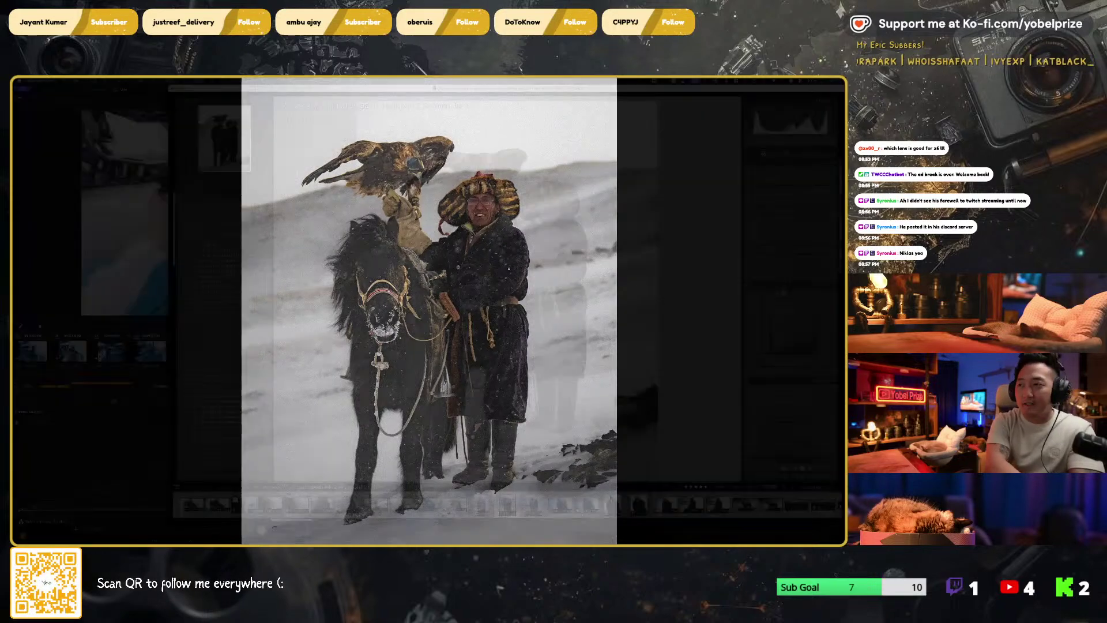
Step: Open the unedited front-facing eagle portrait from the filmstrip and switch to its edited version for comparison
scroll(507, 505, "down", 1)
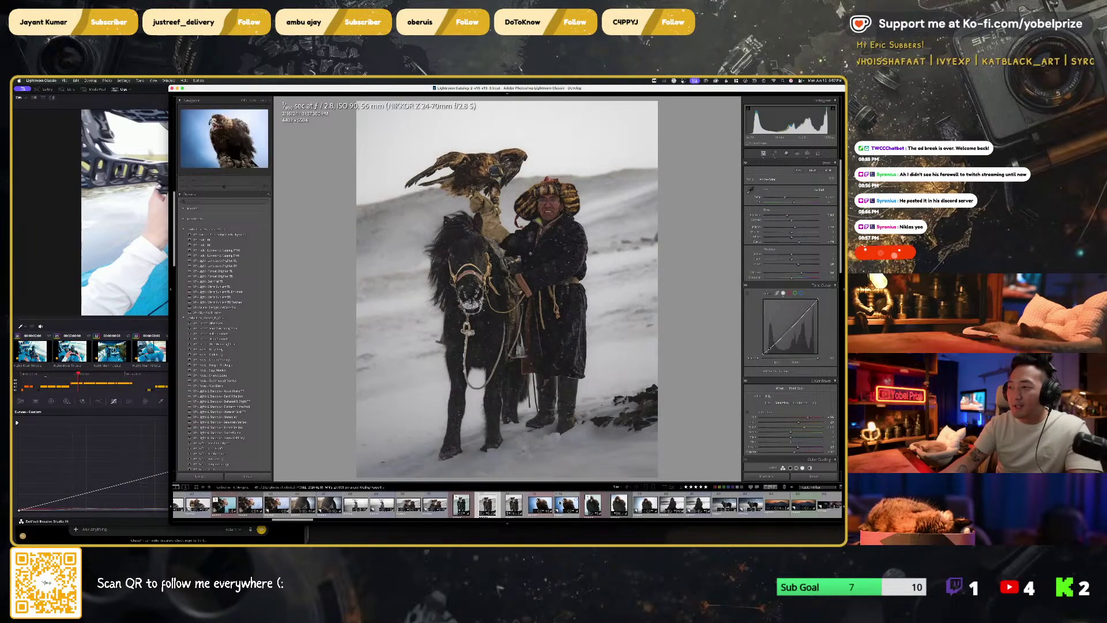
left_click(592, 505)
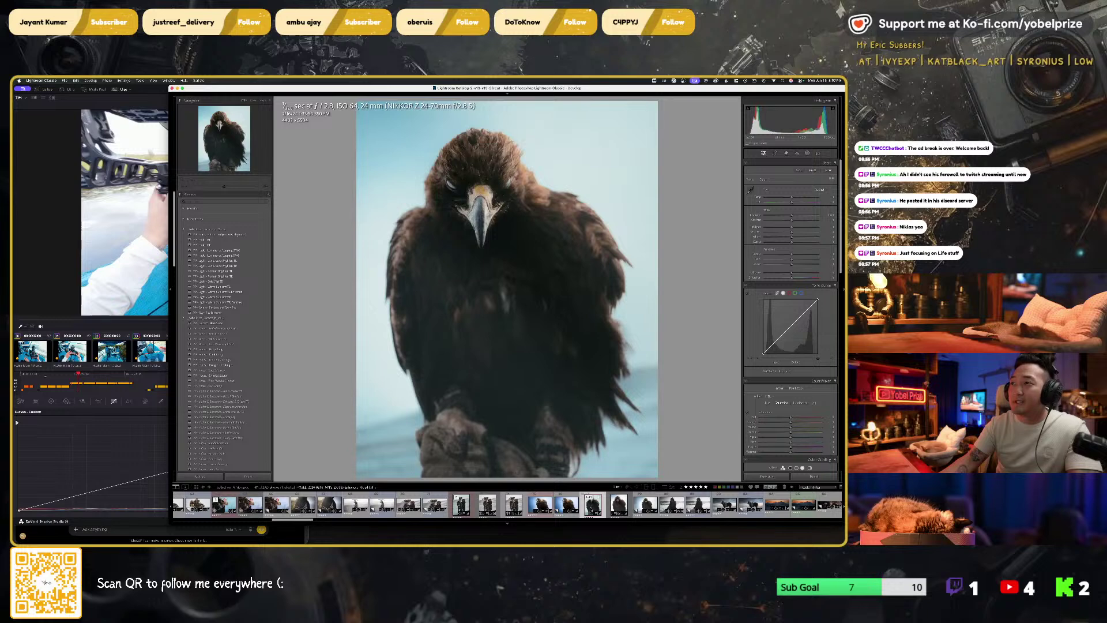
scroll(508, 505, "down", 3)
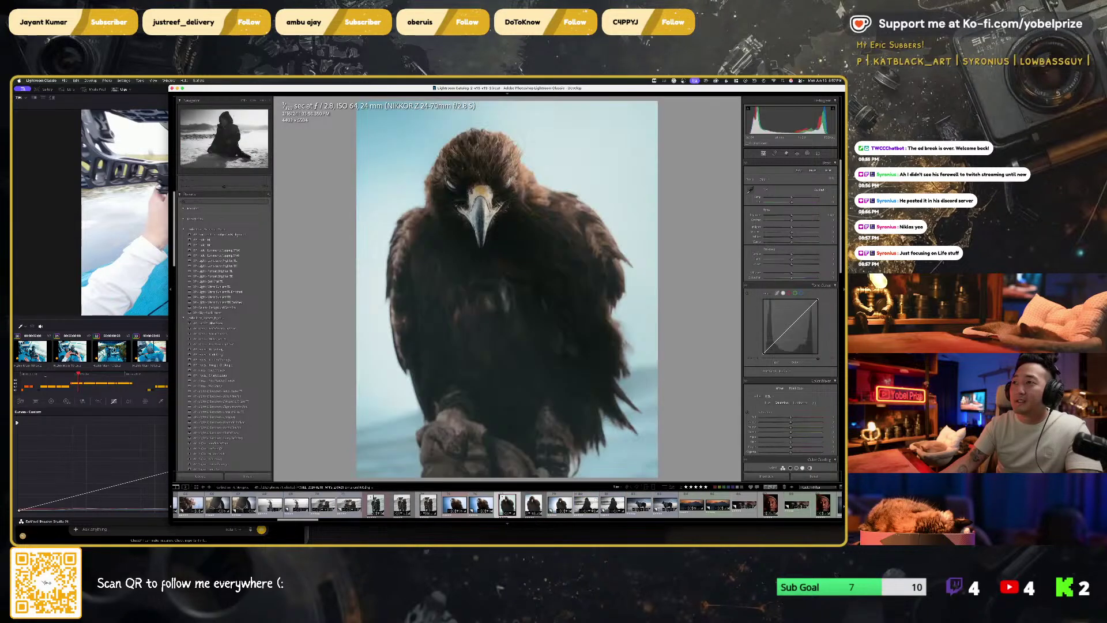
left_click(533, 505)
Step: Browse onward to the extreme close-up of the eagle's eye, view it full screen, and return to Develop
scroll(573, 513, "down", 4)
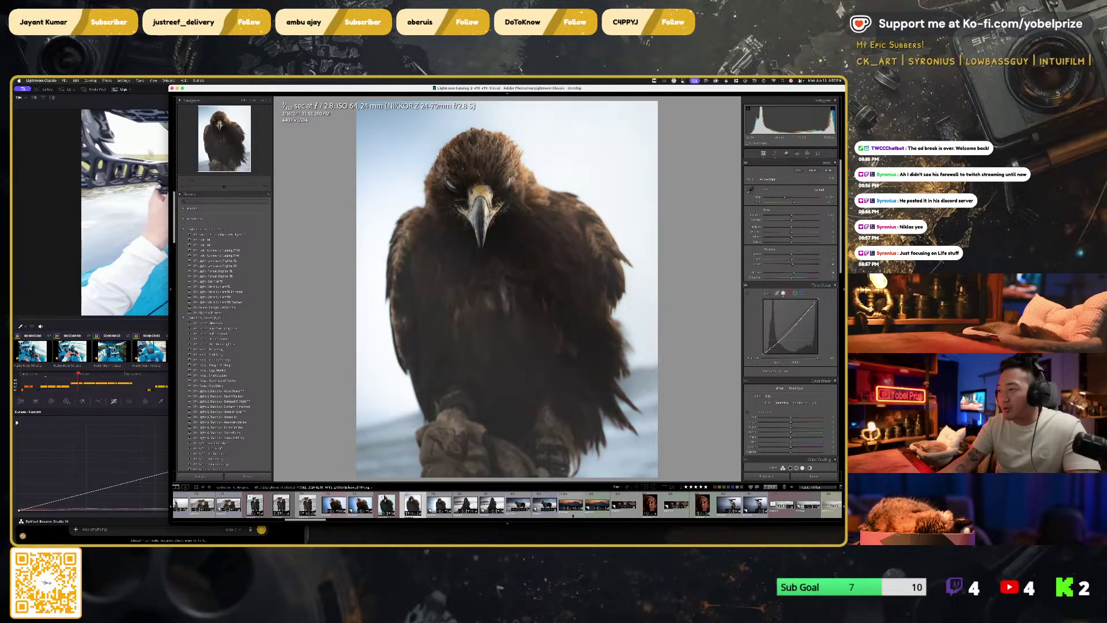
scroll(573, 511, "down", 8)
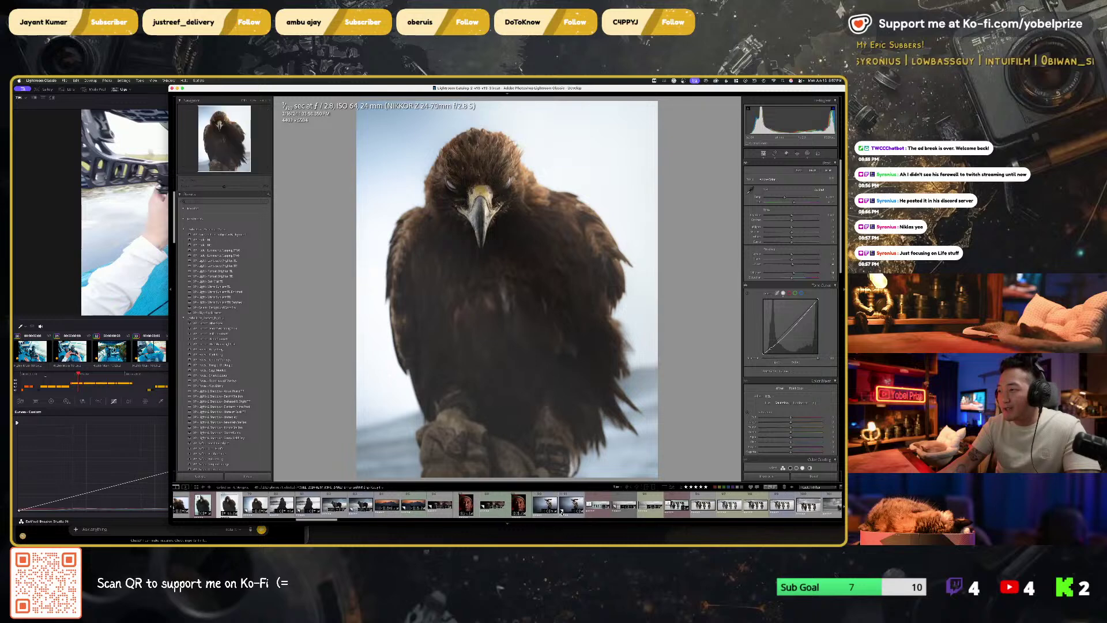
scroll(562, 512, "down", 8)
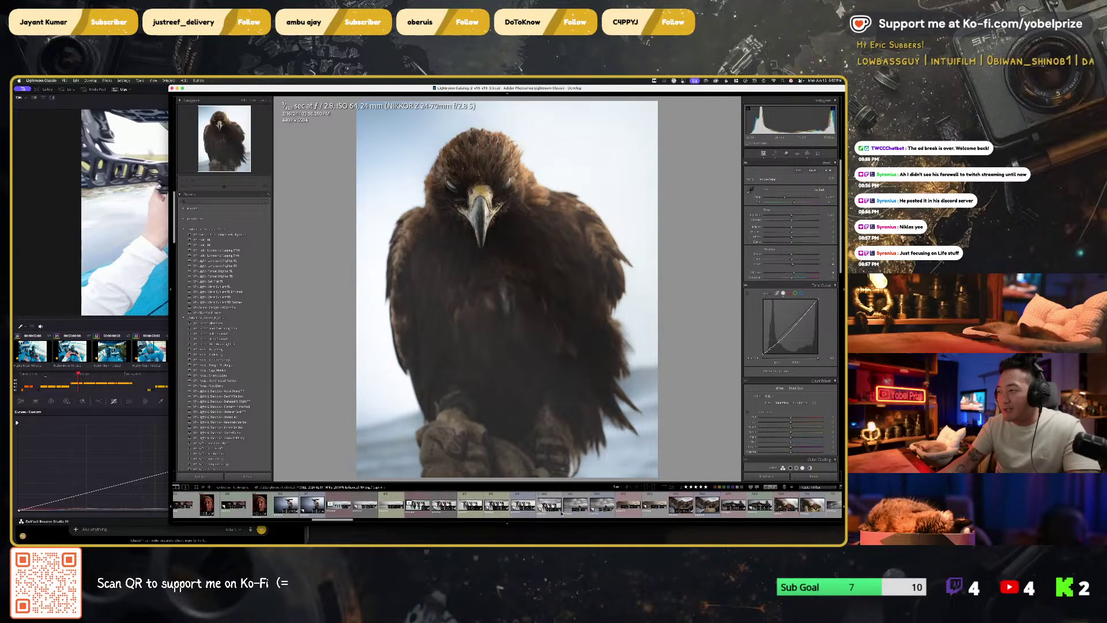
scroll(562, 512, "down", 6)
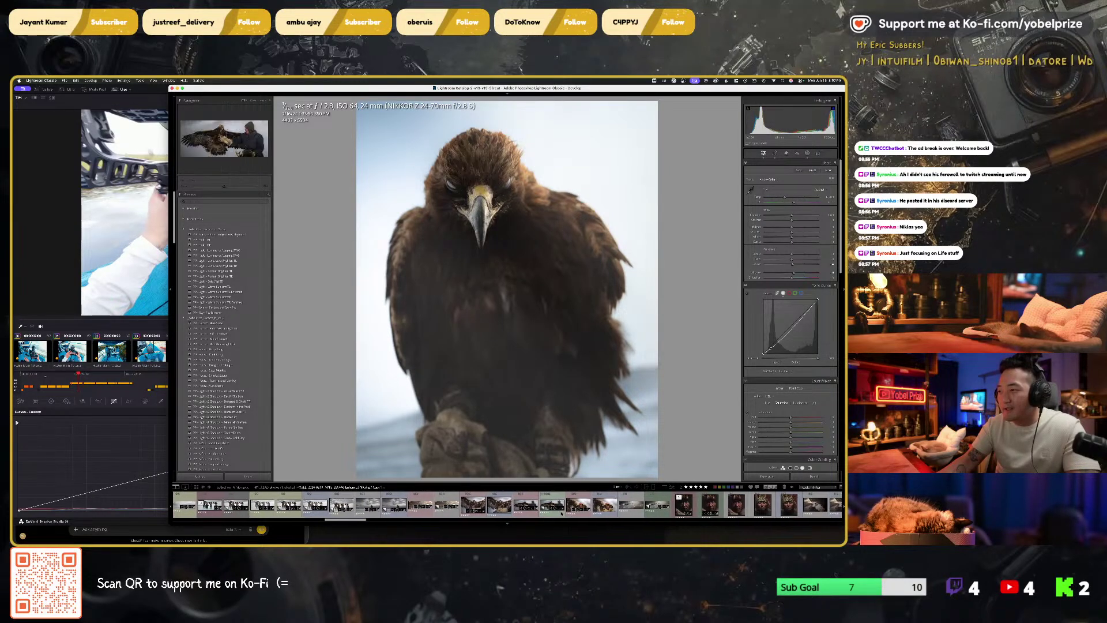
scroll(561, 512, "down", 5)
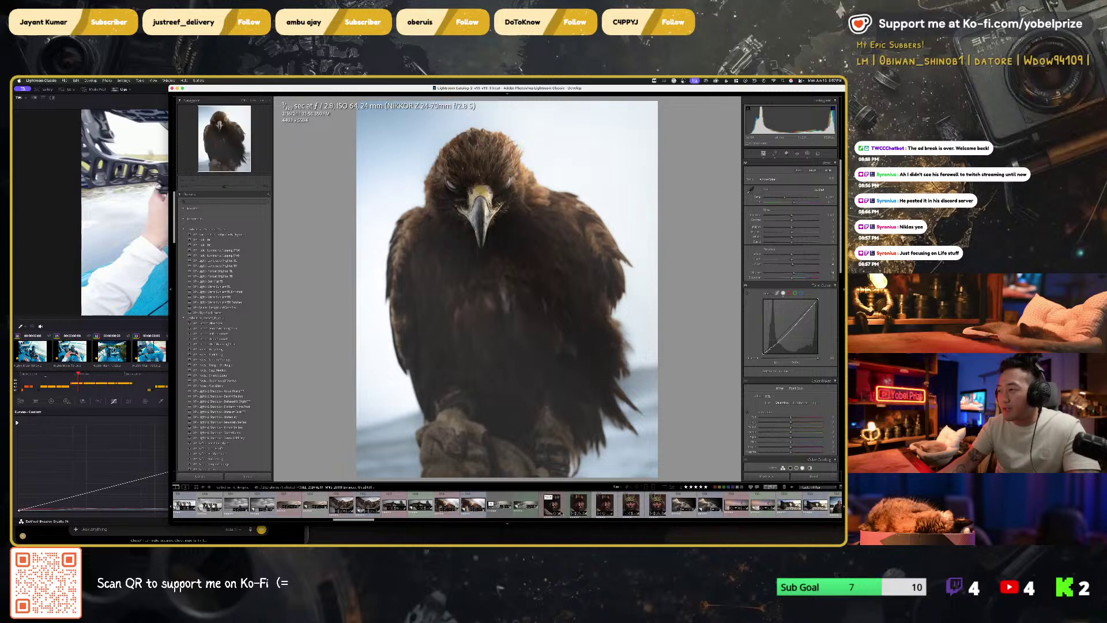
scroll(561, 513, "down", 6)
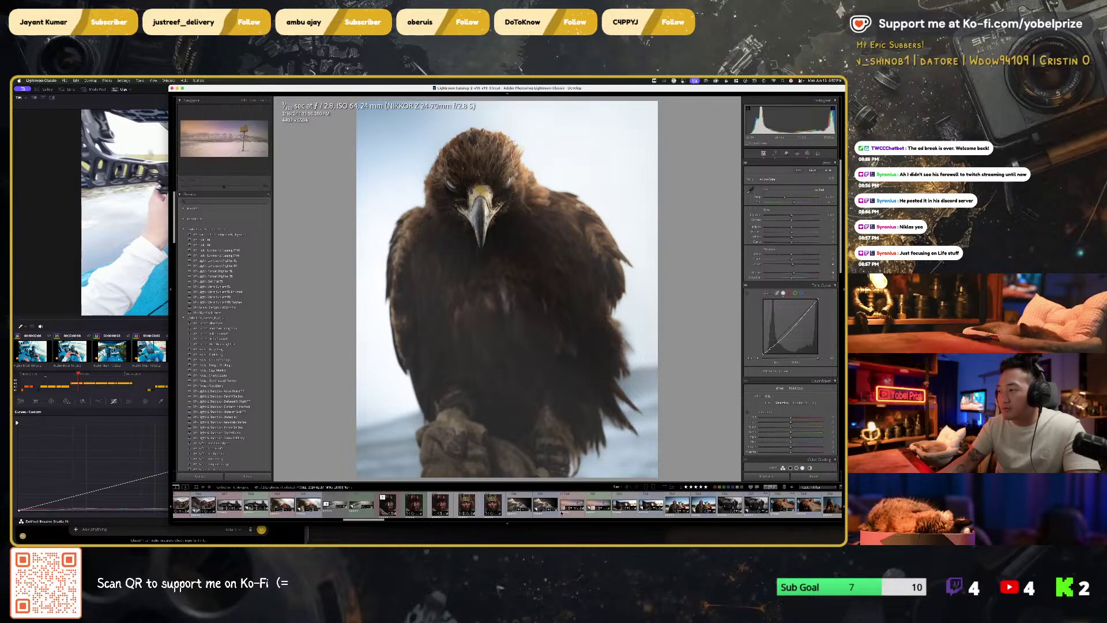
scroll(561, 512, "down", 12)
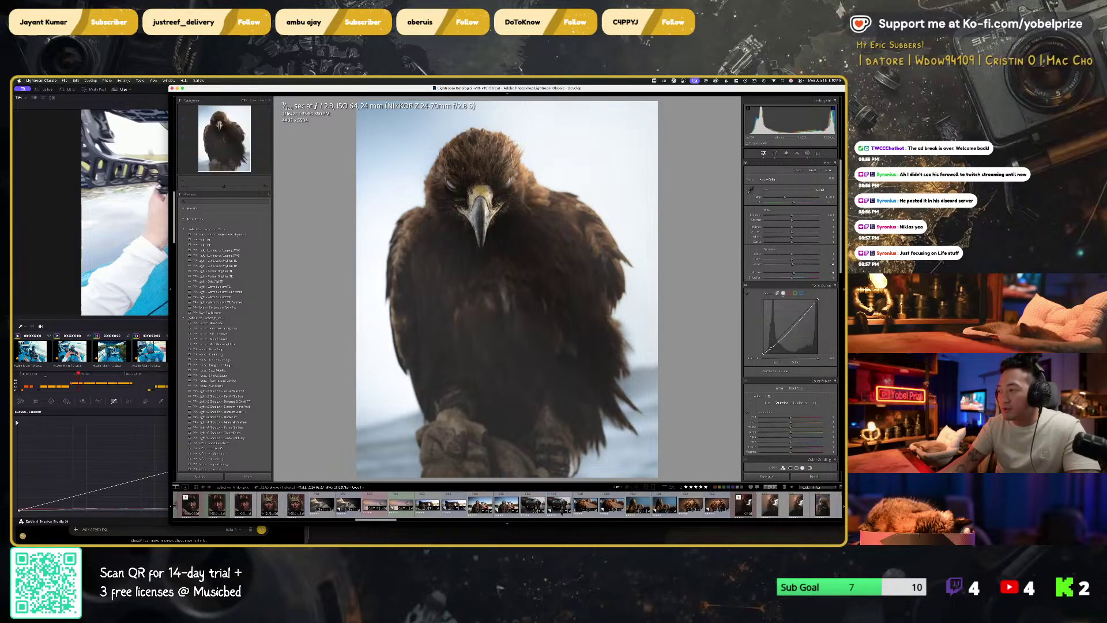
scroll(561, 512, "down", 3)
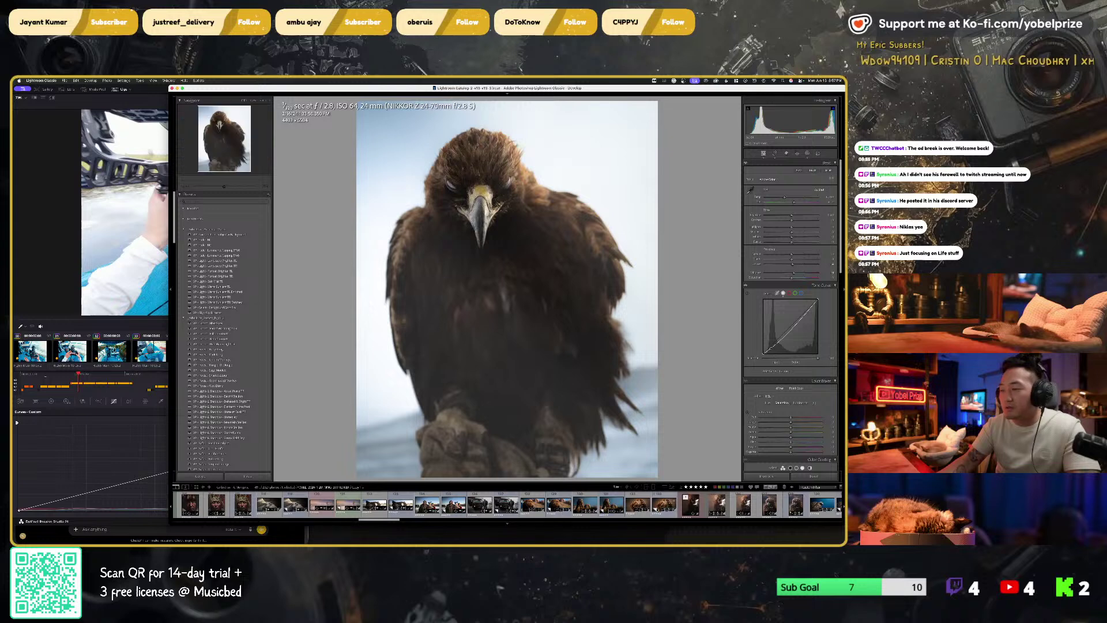
left_click(690, 505)
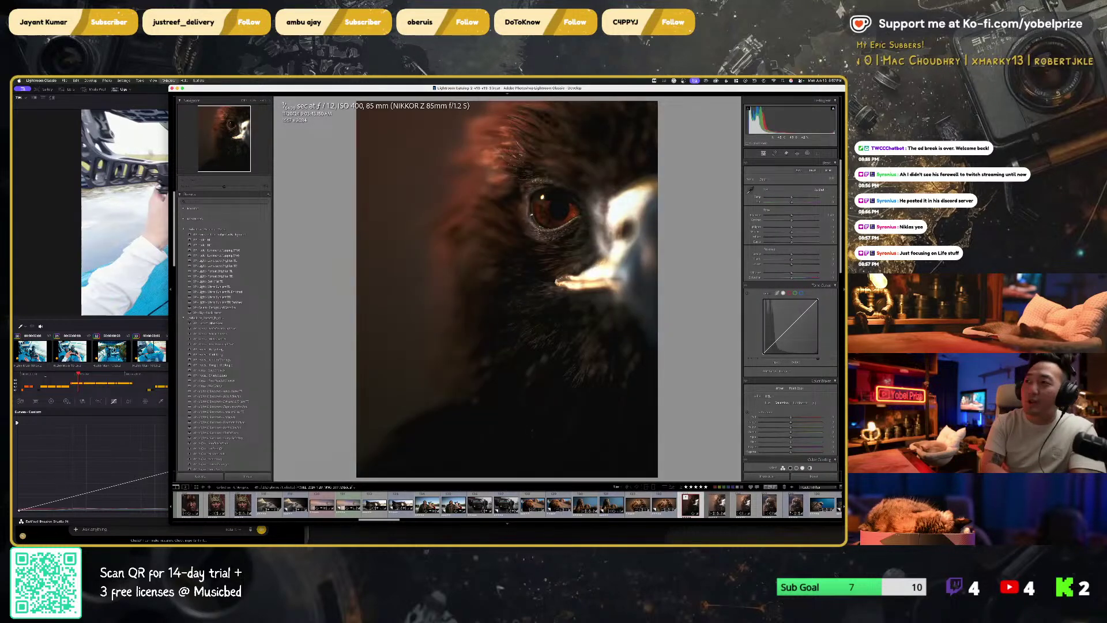
key("f")
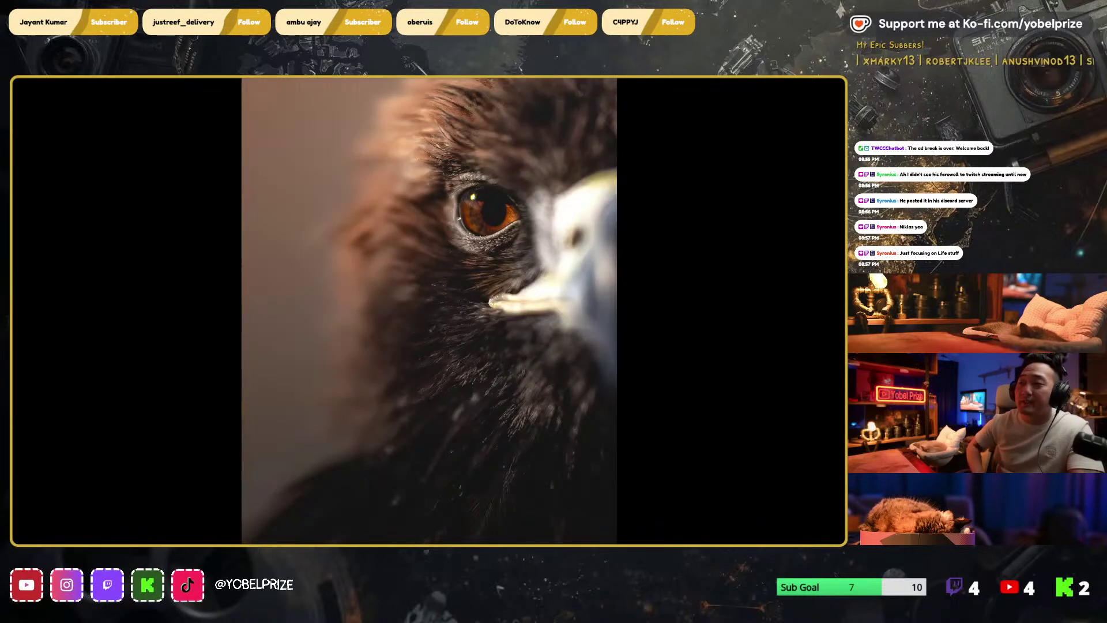
key("f")
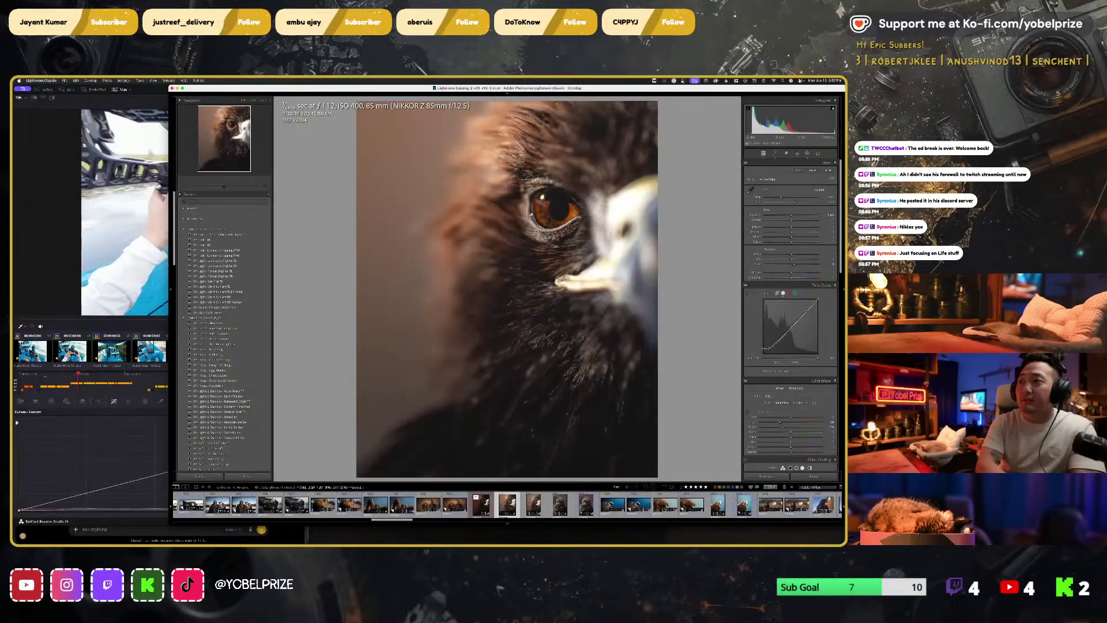
Step: Browse onward through the filmstrip and open the first photo of the fur-clad hunter on horseback with his eagle
scroll(648, 506, "down", 5)
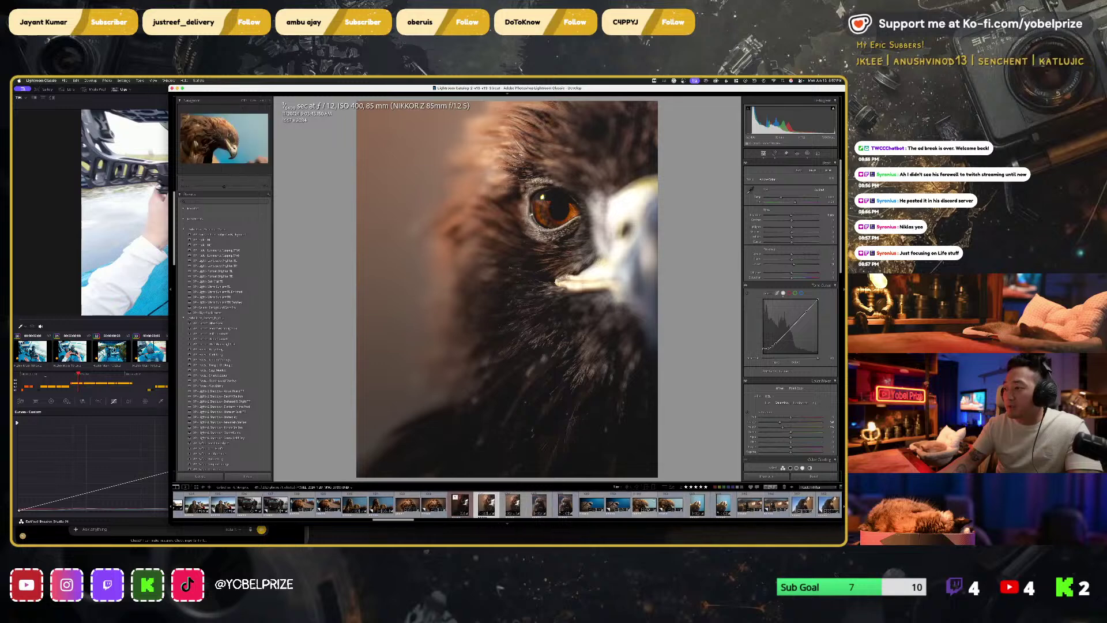
scroll(648, 508, "down", 10)
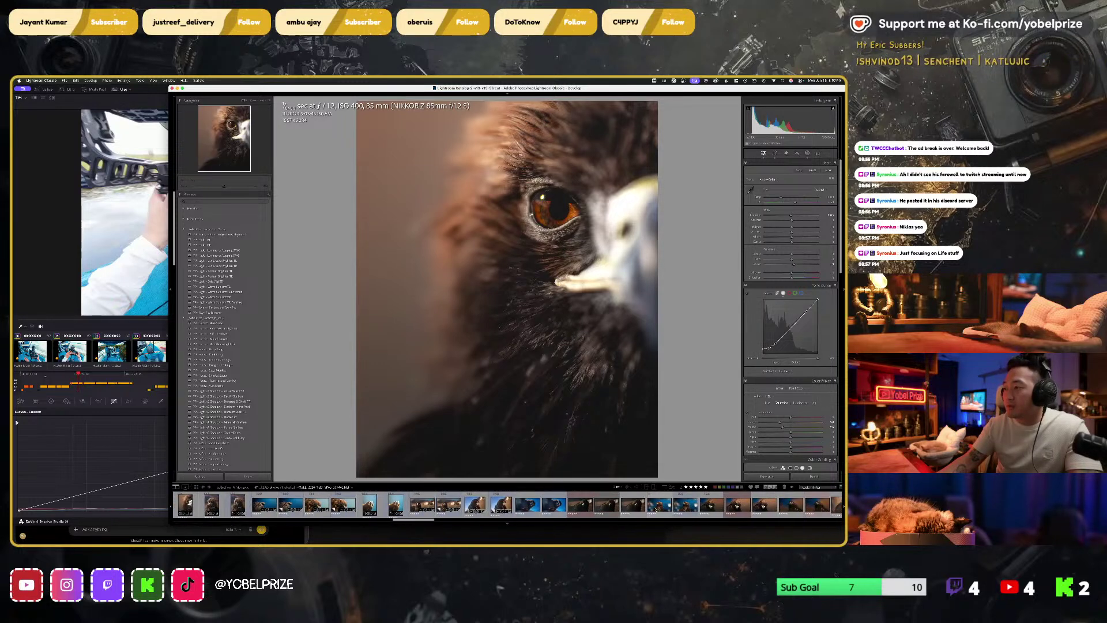
scroll(648, 507, "down", 10)
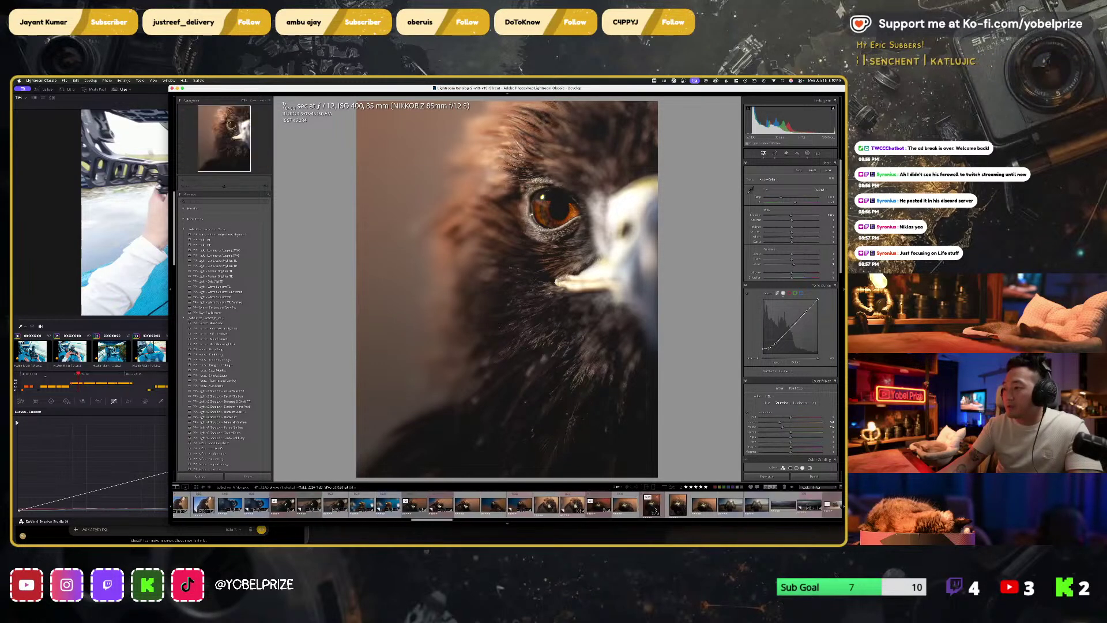
scroll(648, 507, "down", 10)
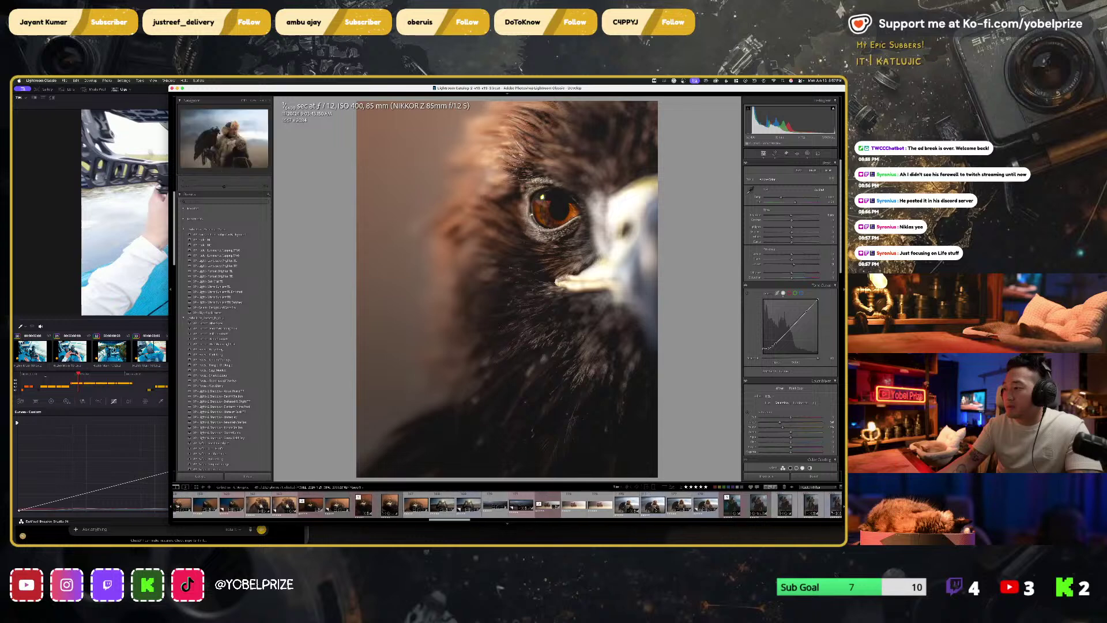
left_click(648, 507)
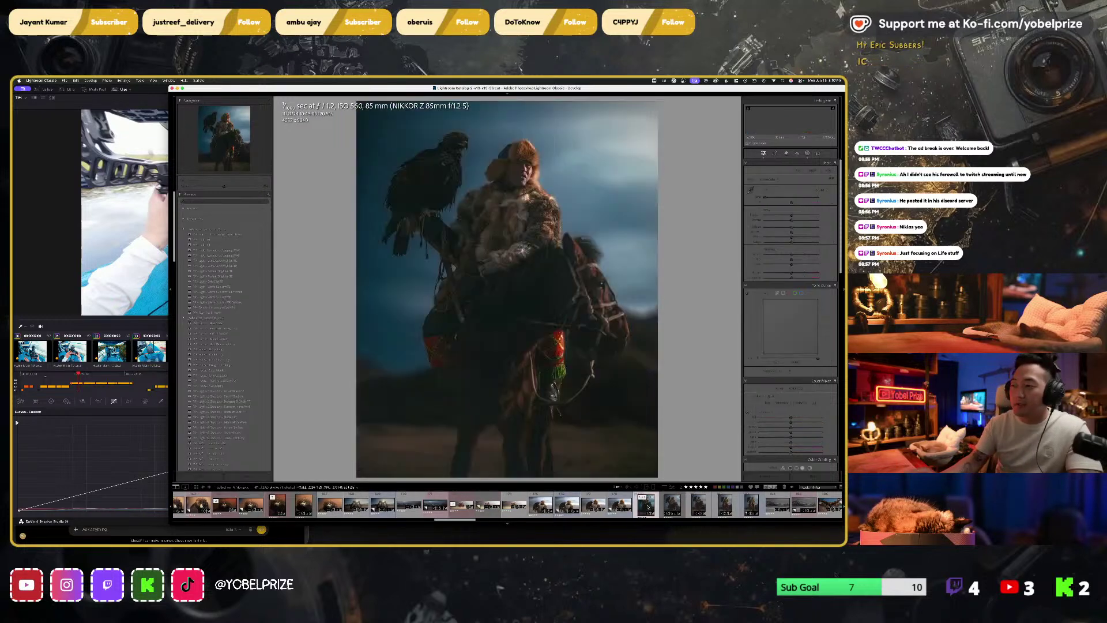
Step: View the horseback hunter photos full screen up to the shot with the horse facing forward, and return to Develop
key("f")
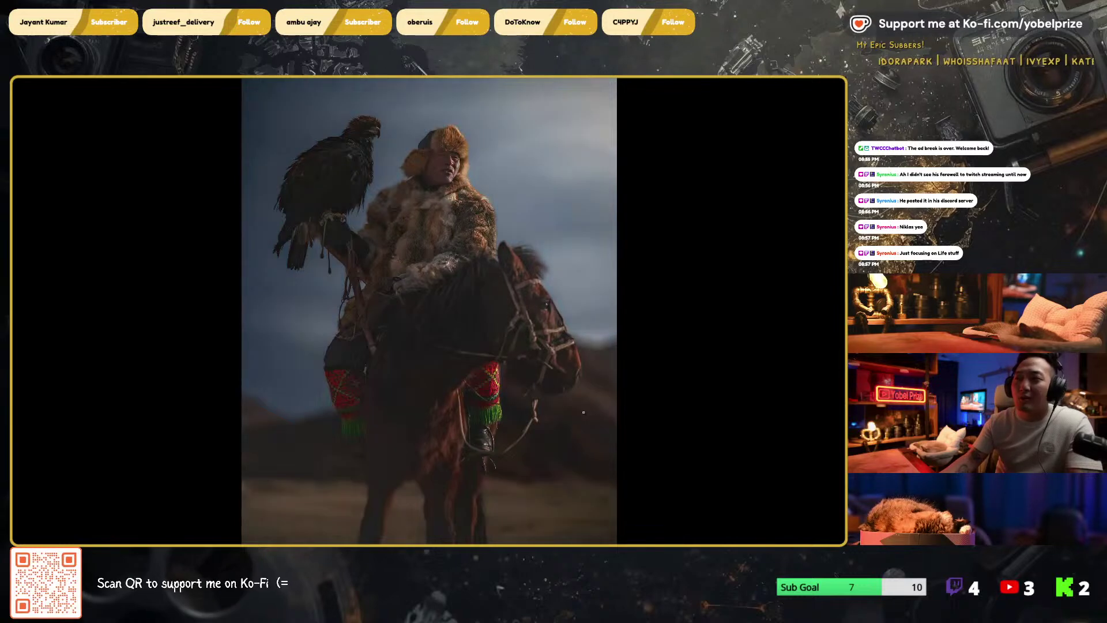
key("backslash")
key("Right")
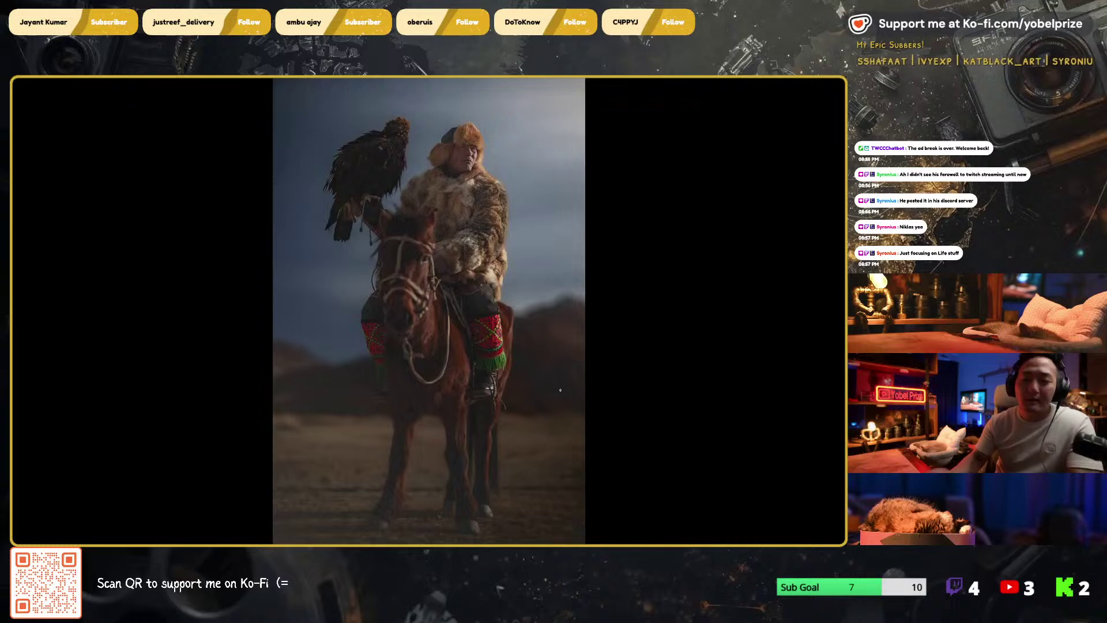
key("f")
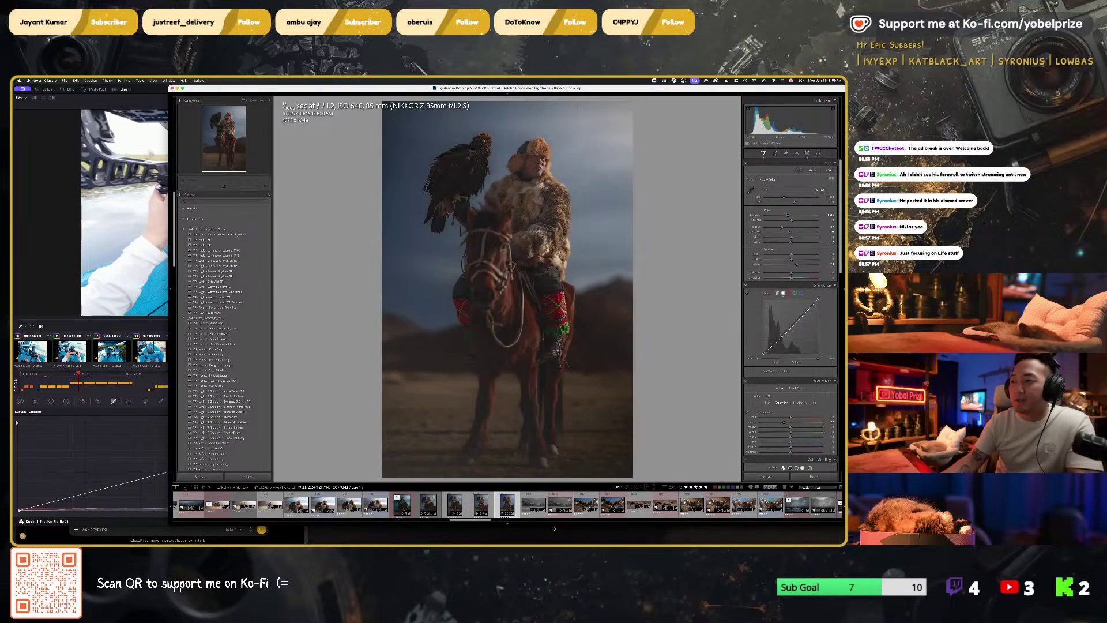
Step: Browse onward through the filmstrip past the camel, landscape and wildlife shots to the eagle hunter's sunset silhouettes
scroll(596, 518, "down", 5)
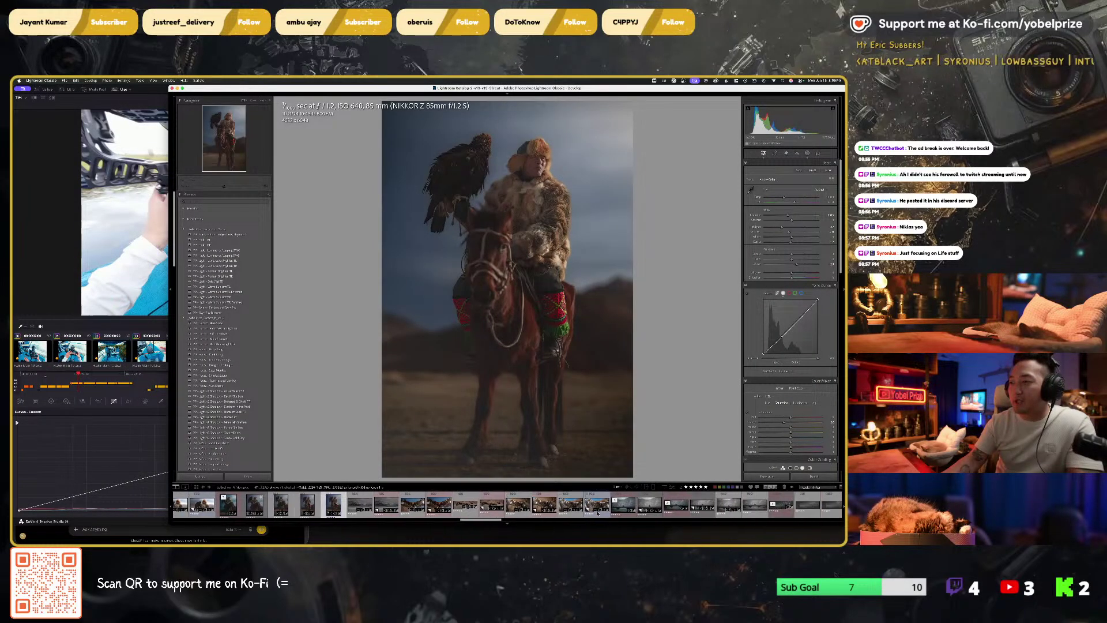
scroll(599, 514, "down", 10)
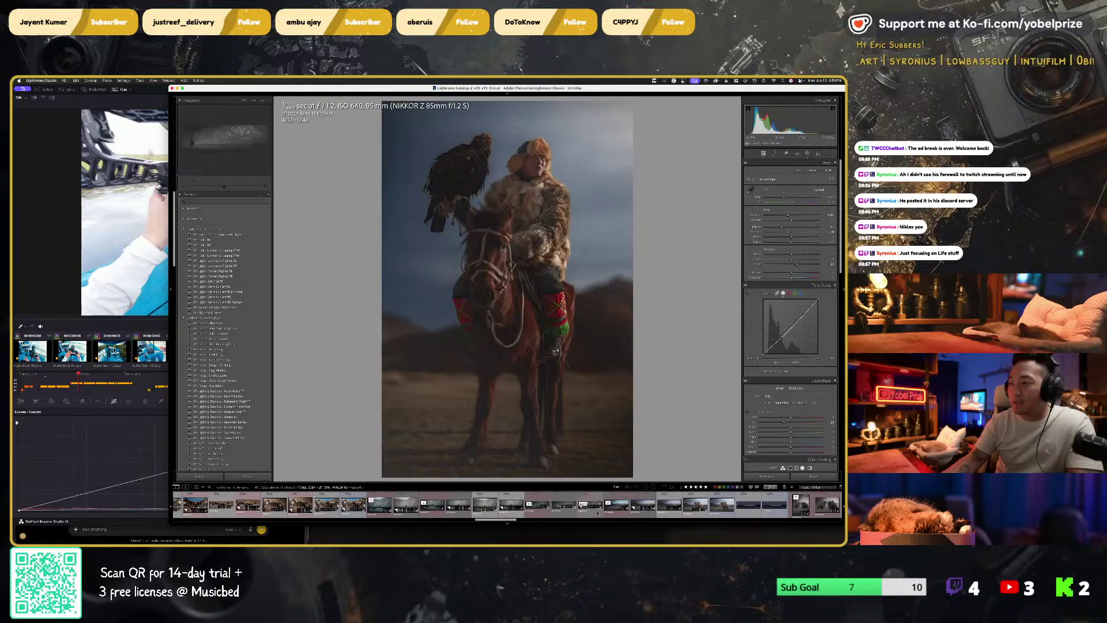
scroll(597, 511, "down", 10)
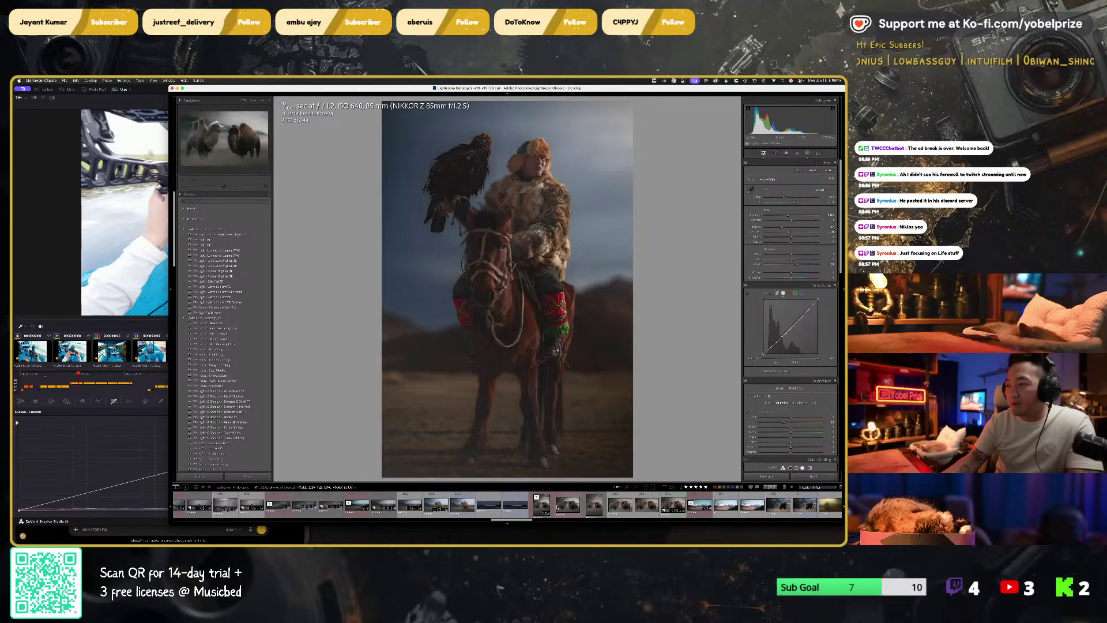
scroll(556, 506, "down", 10)
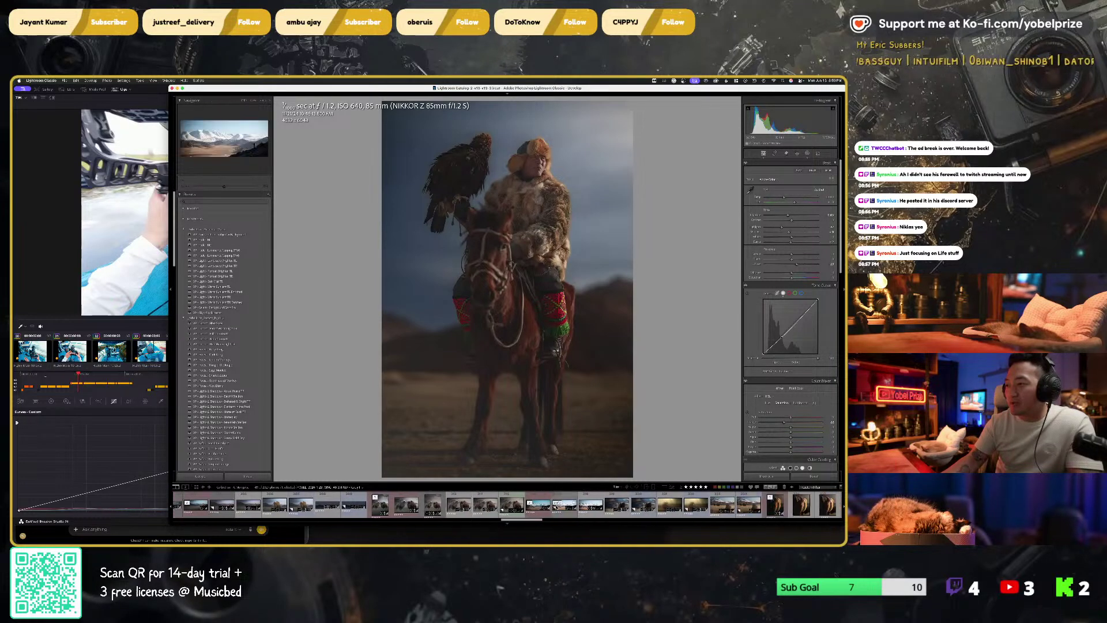
scroll(555, 506, "down", 3)
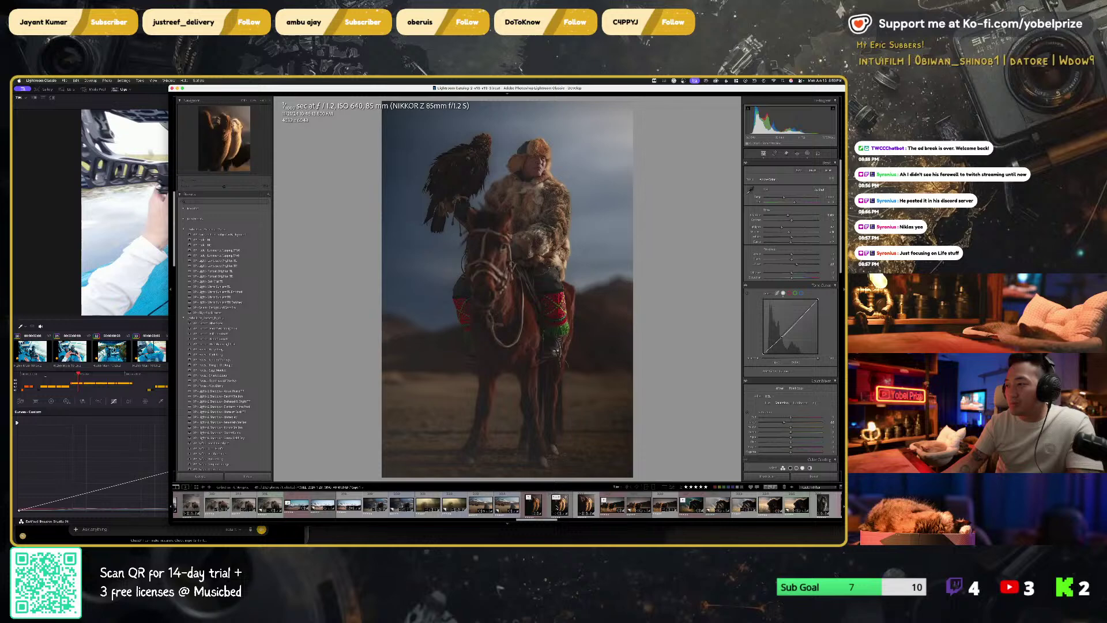
scroll(556, 508, "down", 4)
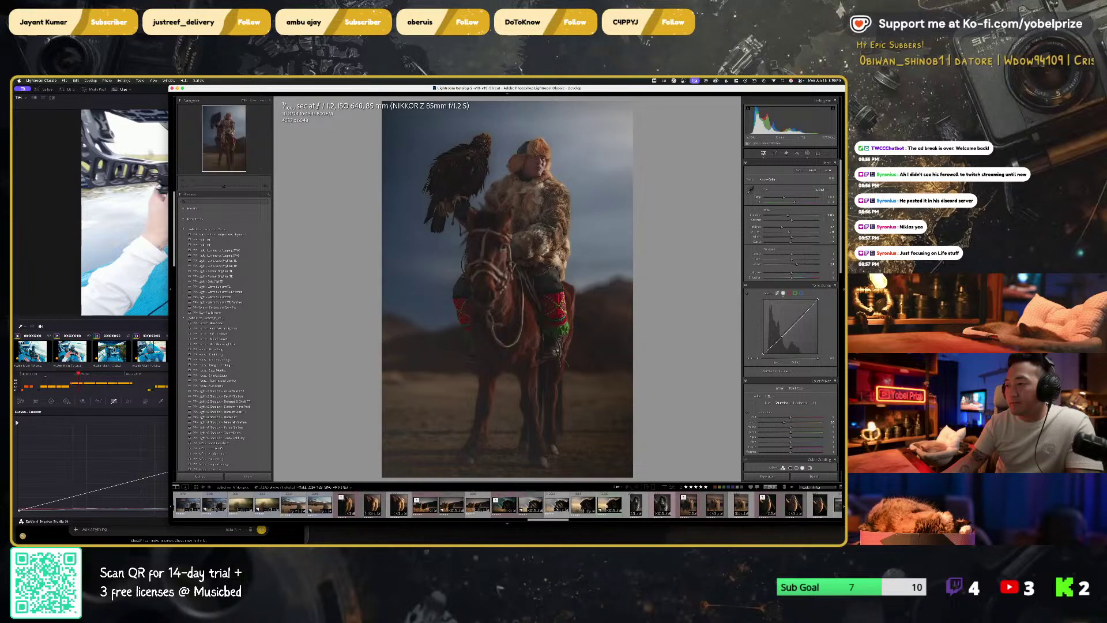
scroll(556, 507, "down", 5)
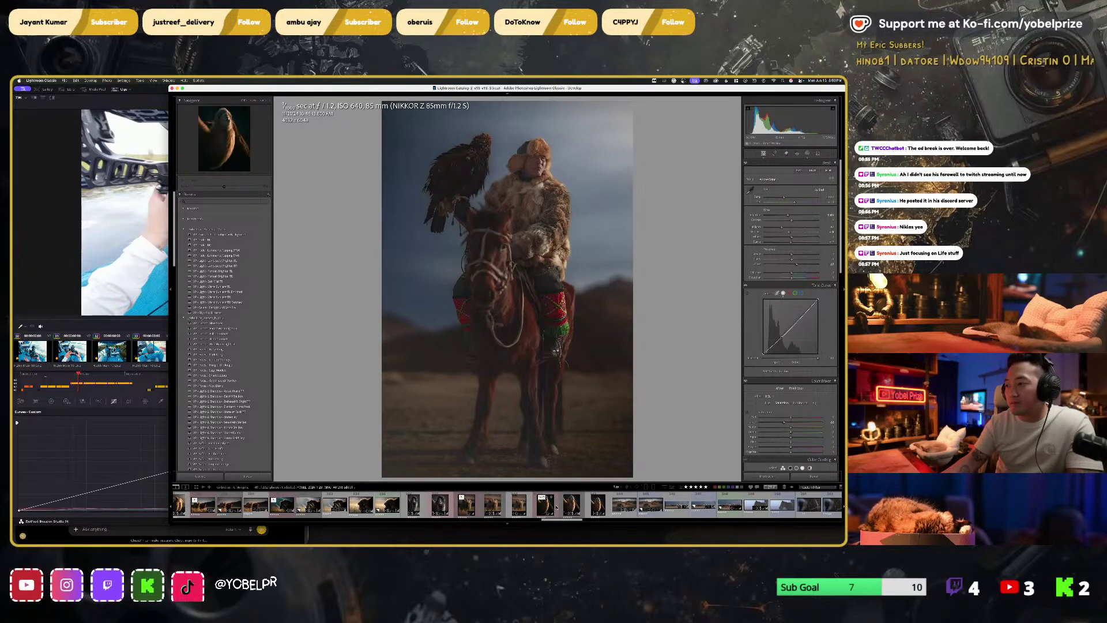
scroll(556, 507, "down", 5)
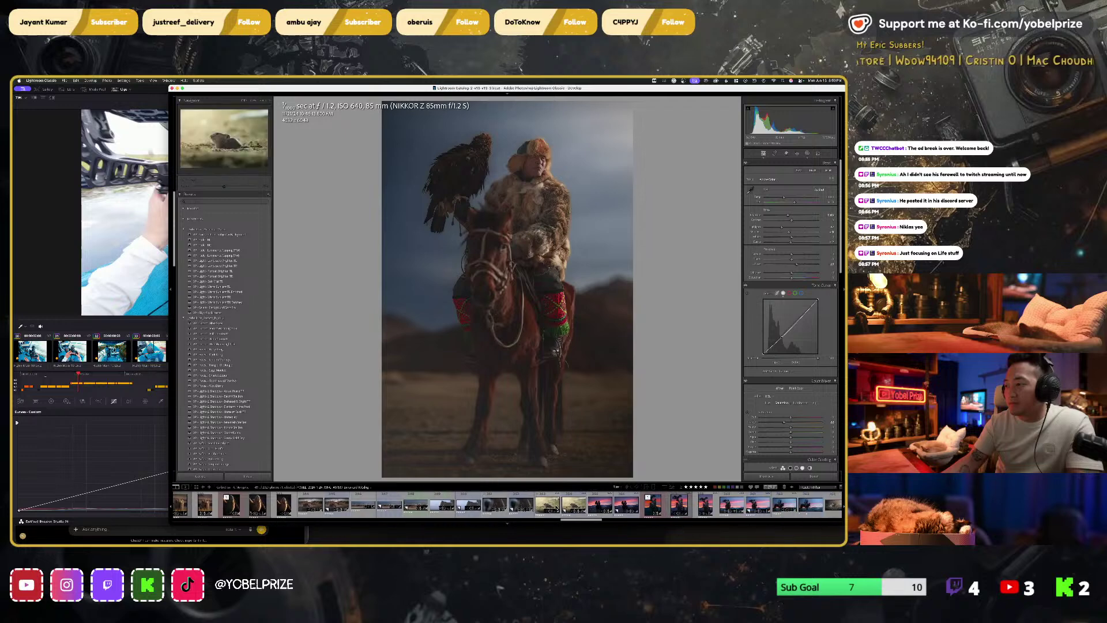
scroll(555, 507, "down", 5)
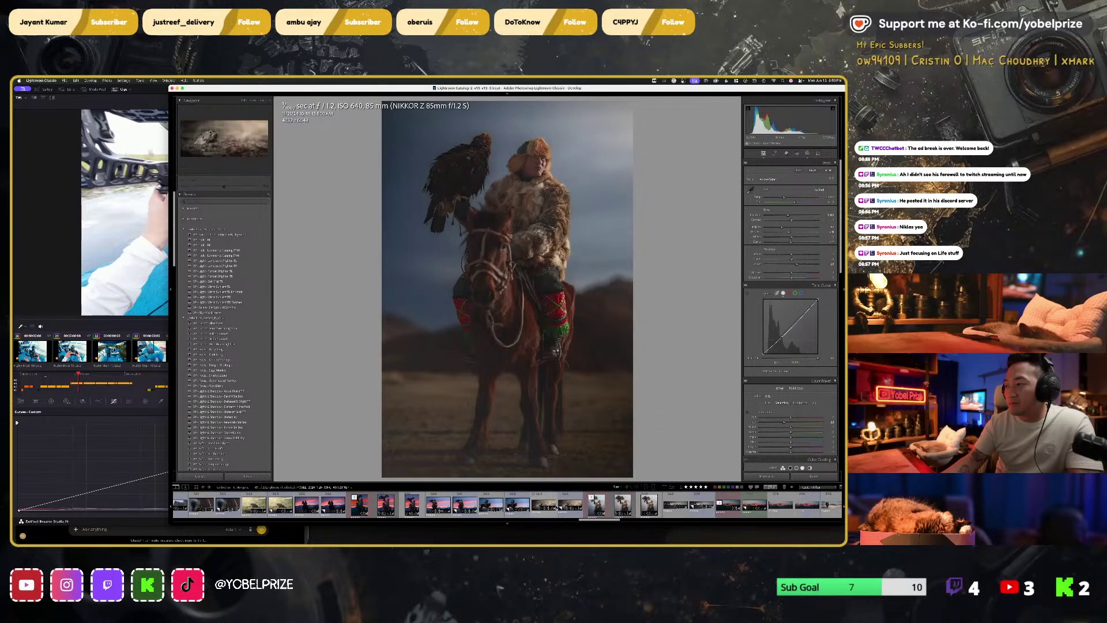
scroll(556, 507, "down", 5)
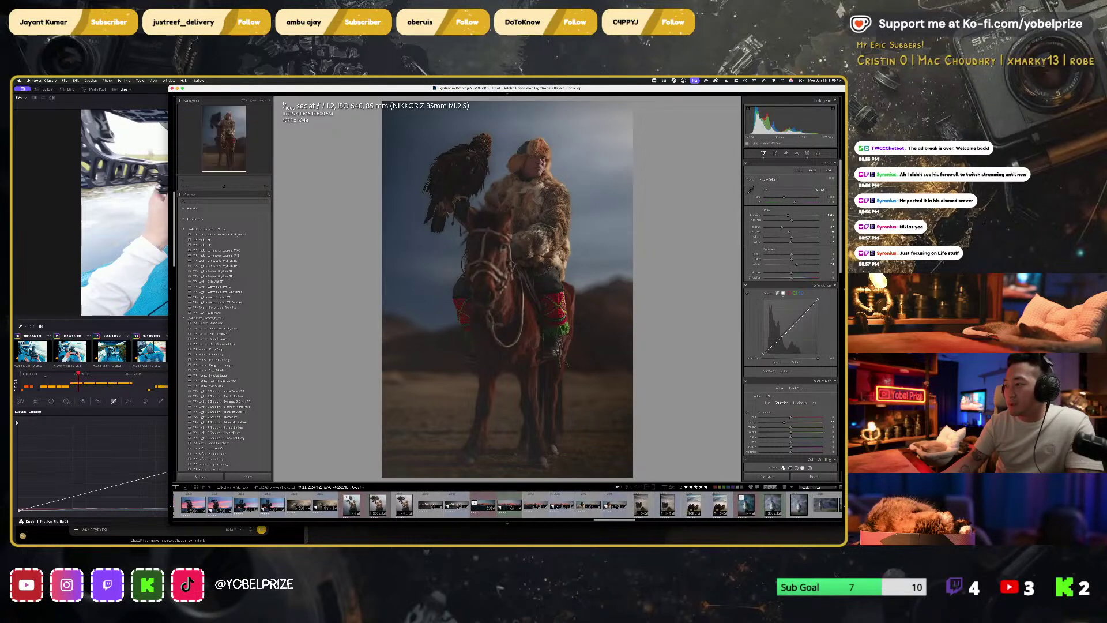
scroll(556, 507, "down", 5)
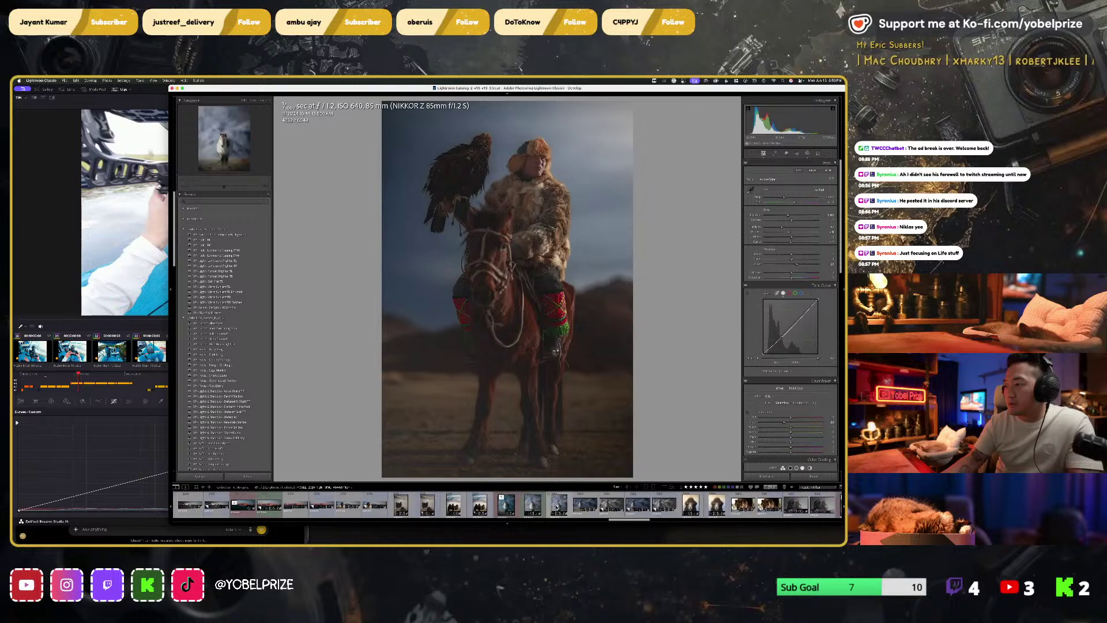
scroll(555, 508, "down", 2)
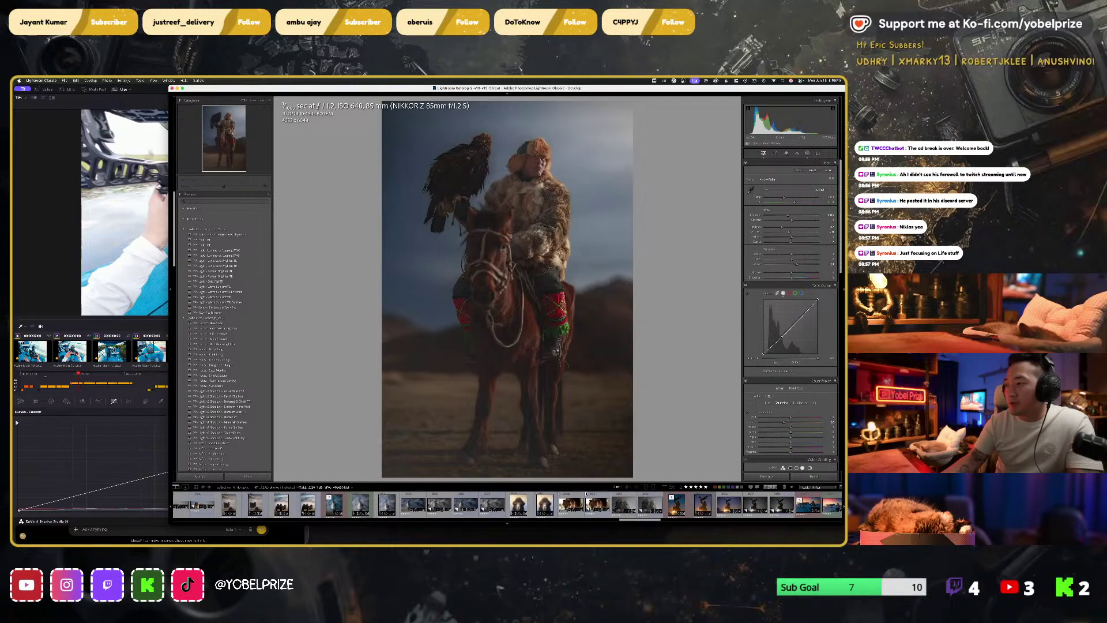
Step: Open the sunset silhouette of the hunter raising his eagle, view photos full screen up to the snowy mountain shot, and return to Develop
left_click(677, 506)
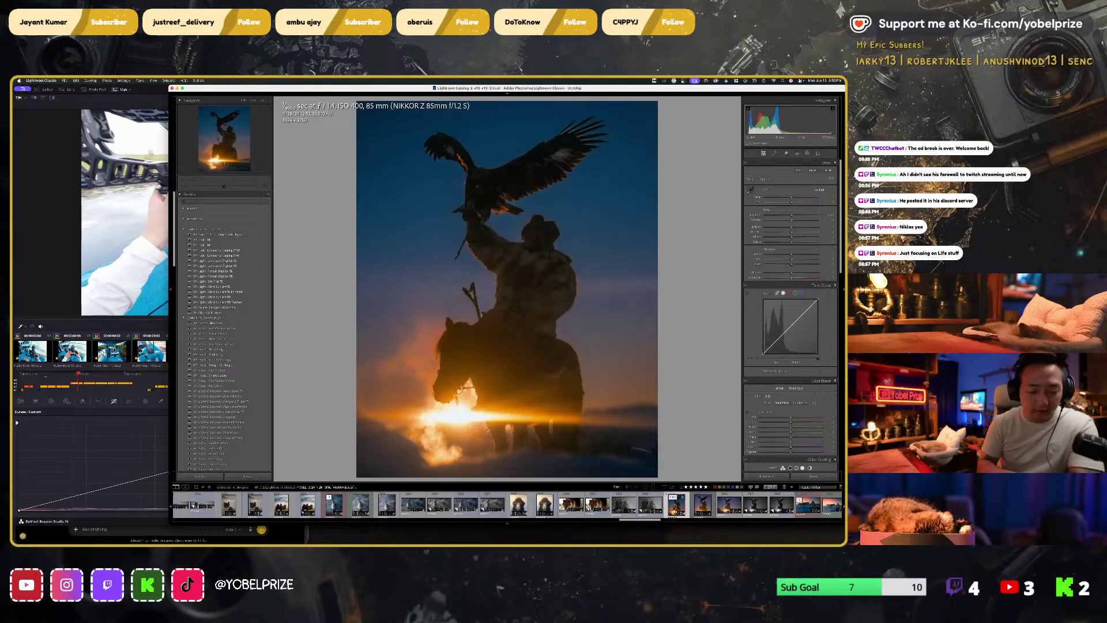
key("f")
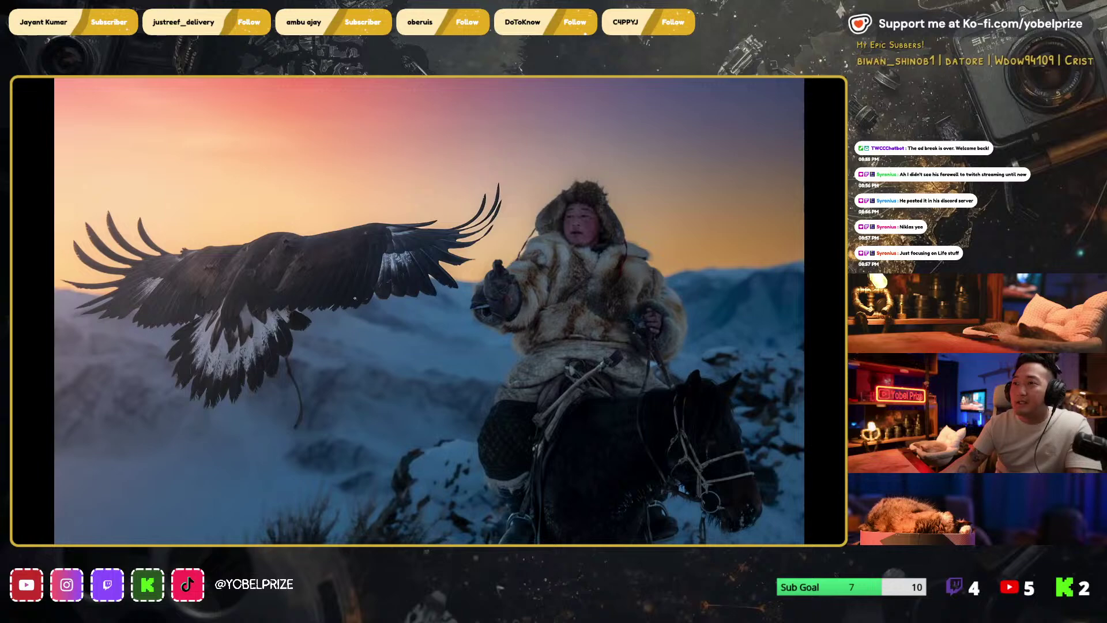
key("Escape")
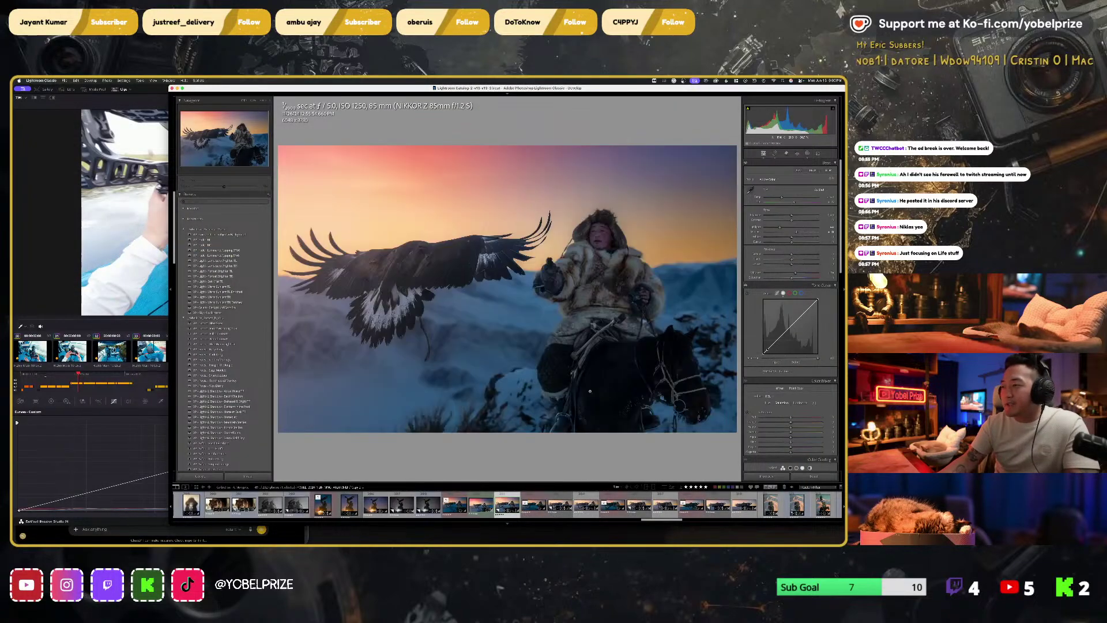
Step: Browse the following photos in the filmstrip and return to the Library grid
scroll(679, 508, "right", 10)
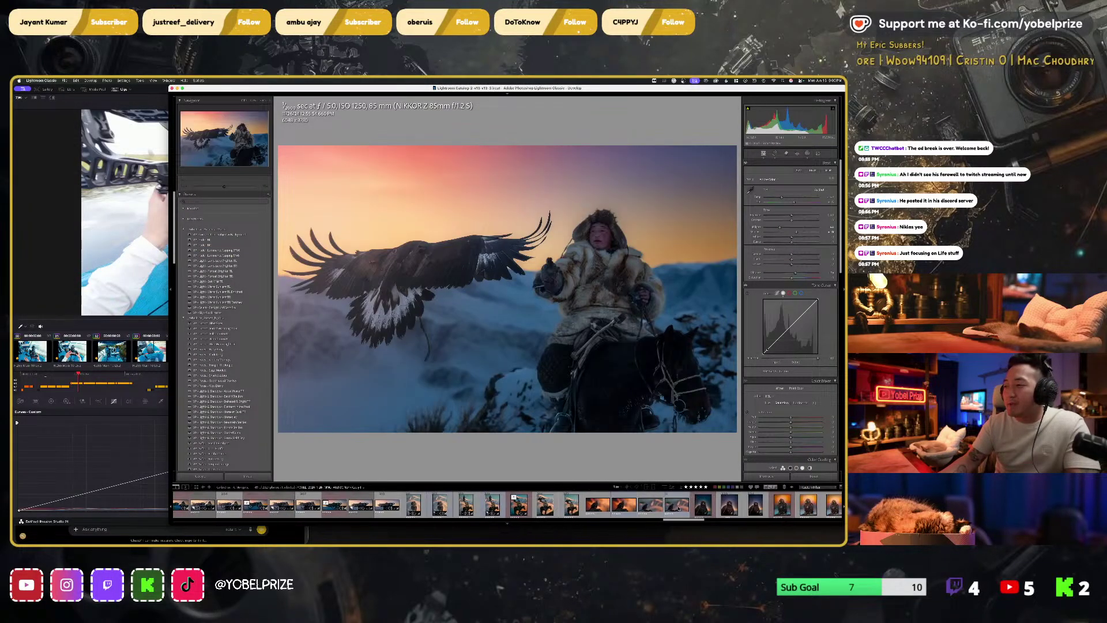
scroll(679, 509, "right", 10)
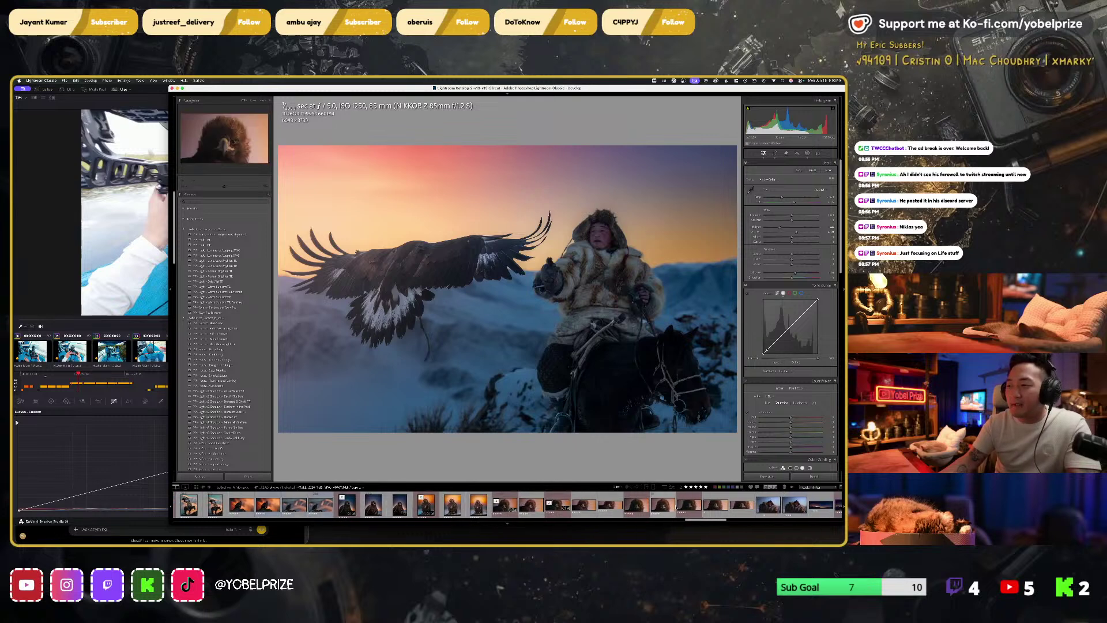
scroll(679, 508, "right", 10)
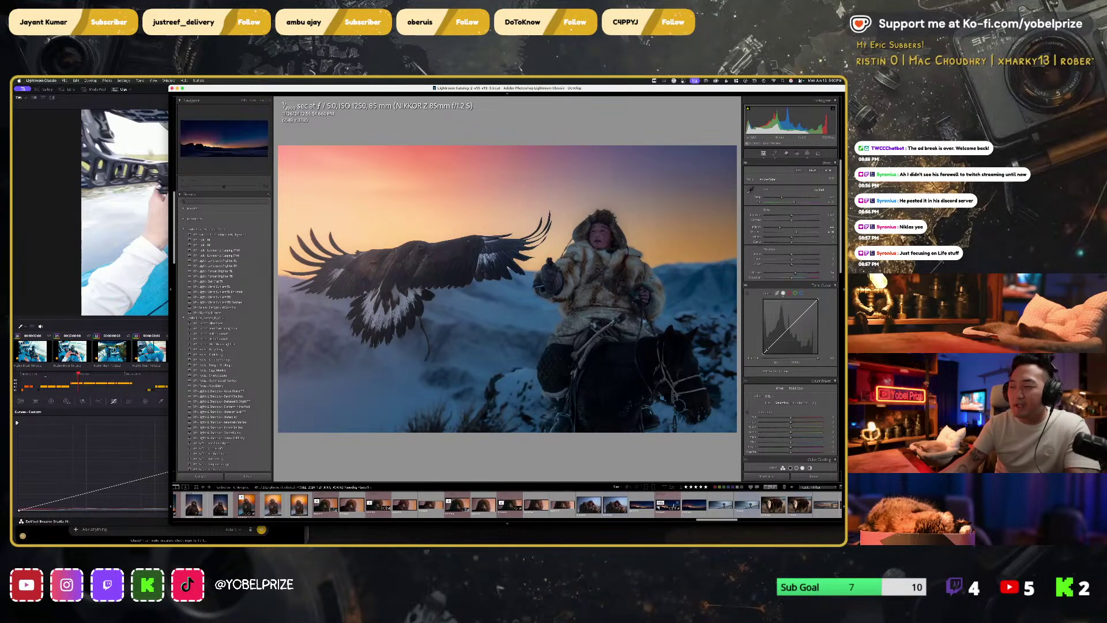
scroll(674, 507, "right", 10)
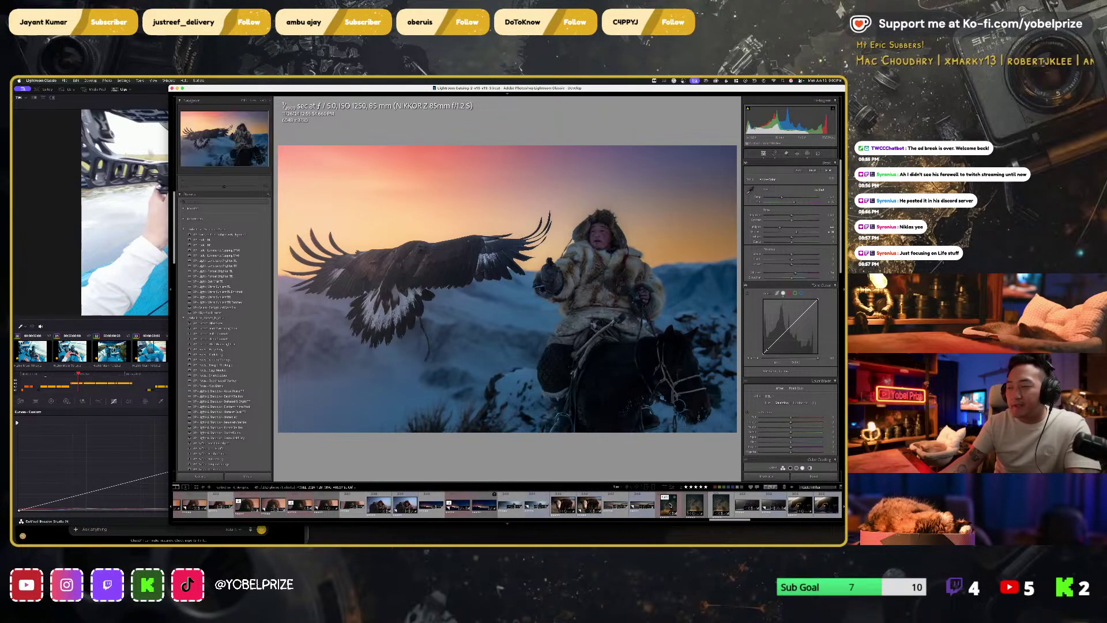
scroll(671, 506, "right", 10)
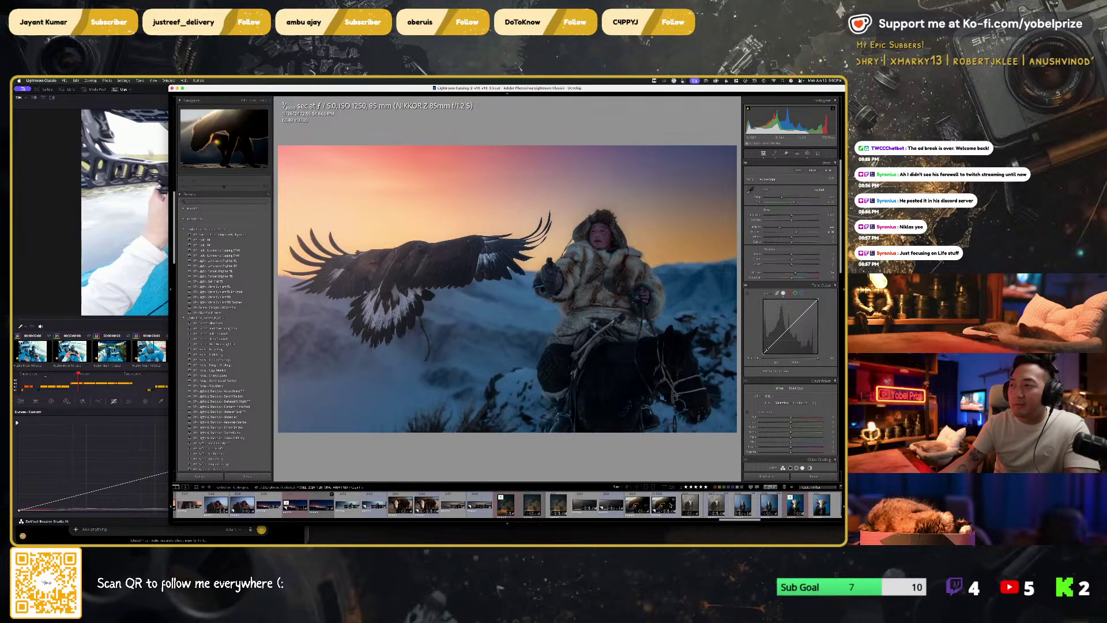
scroll(671, 505, "right", 4)
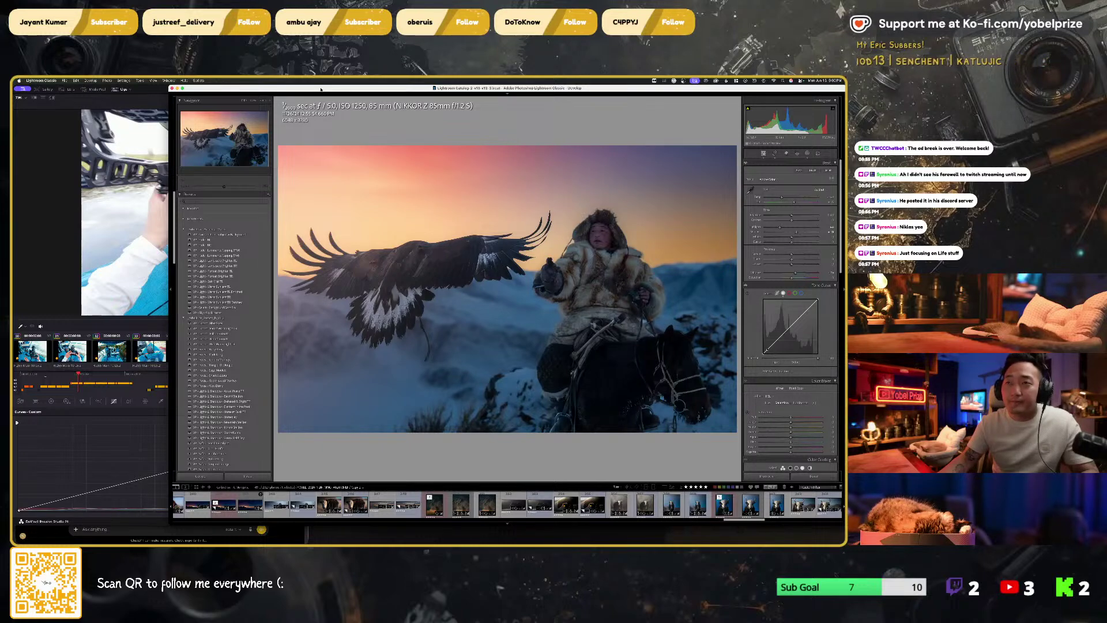
key("g")
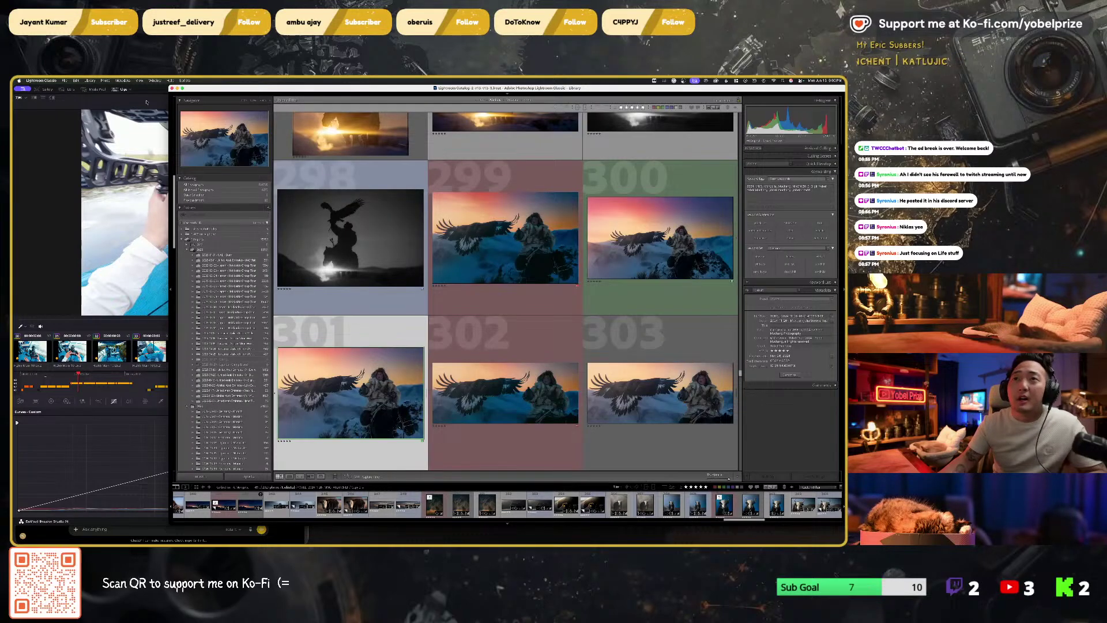
Step: Switch back to DaVinci Resolve, show the High Dynamic Range color wheels for the boat clip, and scrub back to 02:33:25:05
left_click(147, 102)
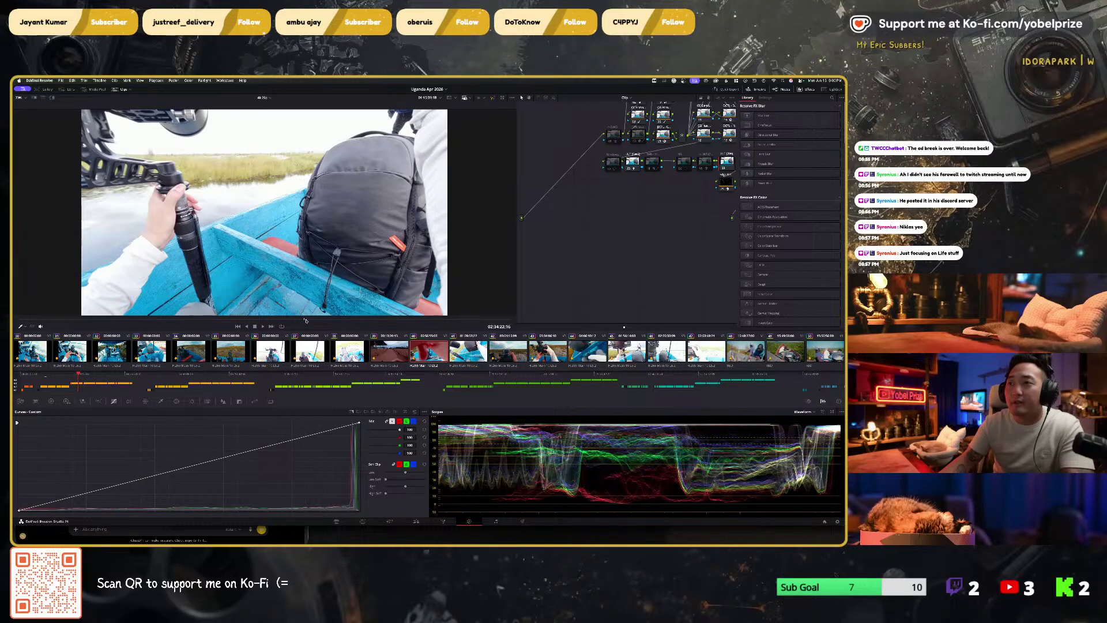
mouse_move(306, 321)
left_mouse_down()
mouse_move(96, 318)
mouse_move(369, 319)
mouse_move(305, 320)
left_mouse_up()
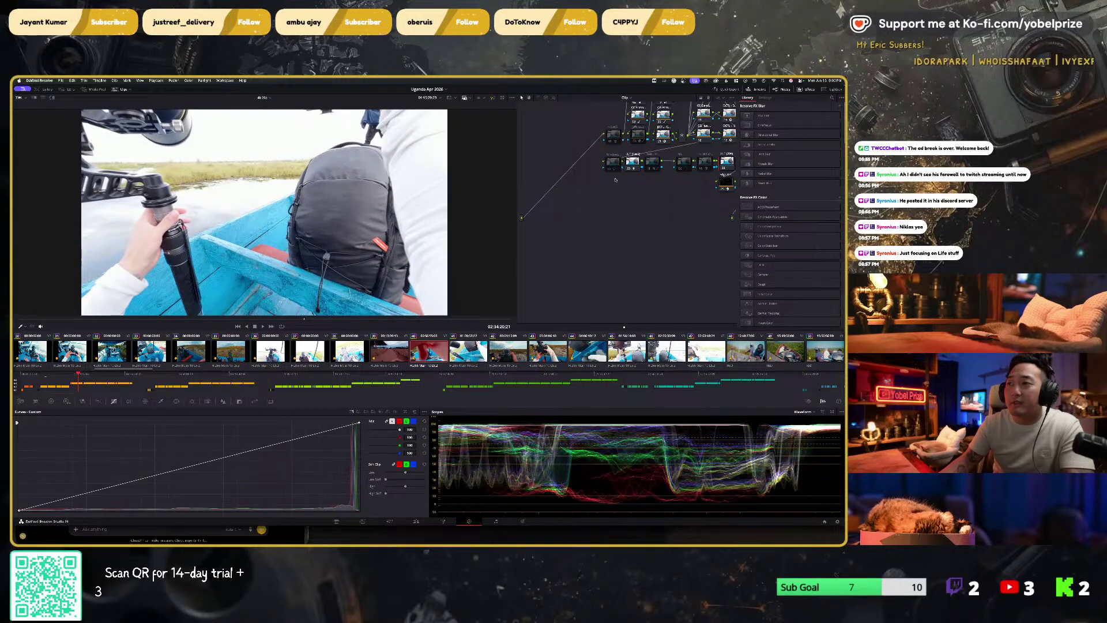
left_click_drag(615, 180, 577, 220)
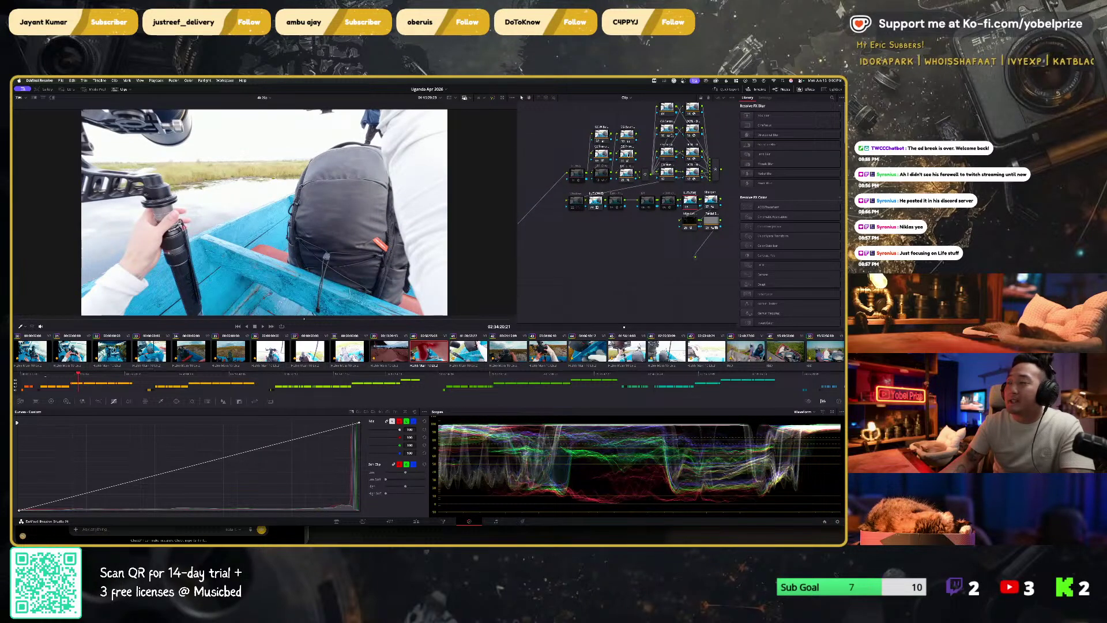
left_click(626, 154)
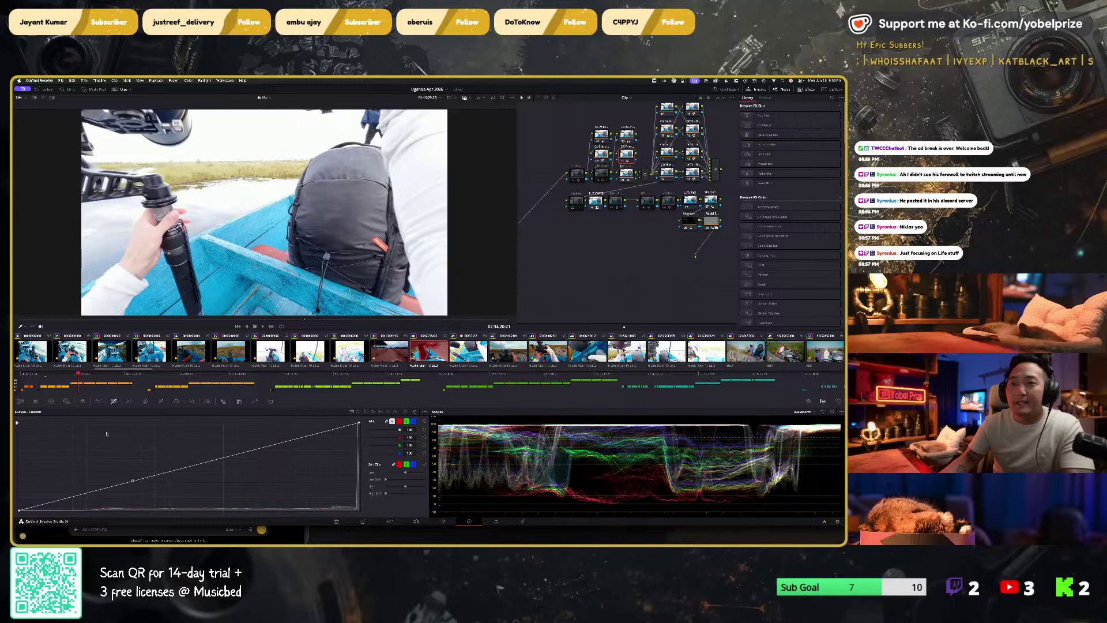
left_click(66, 401)
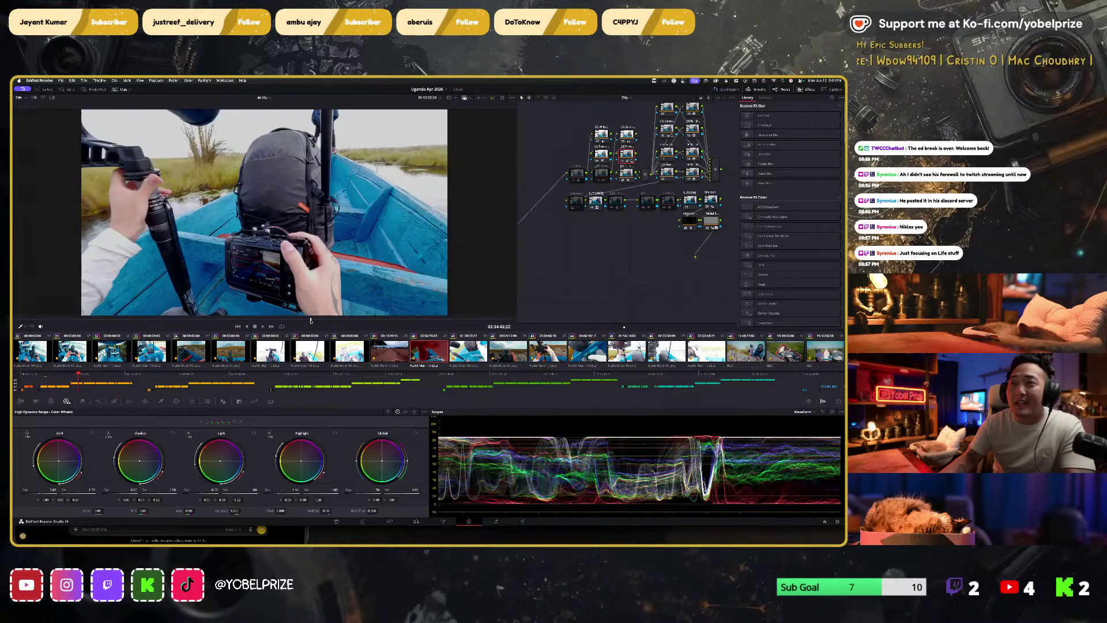
left_click_drag(310, 320, 289, 320)
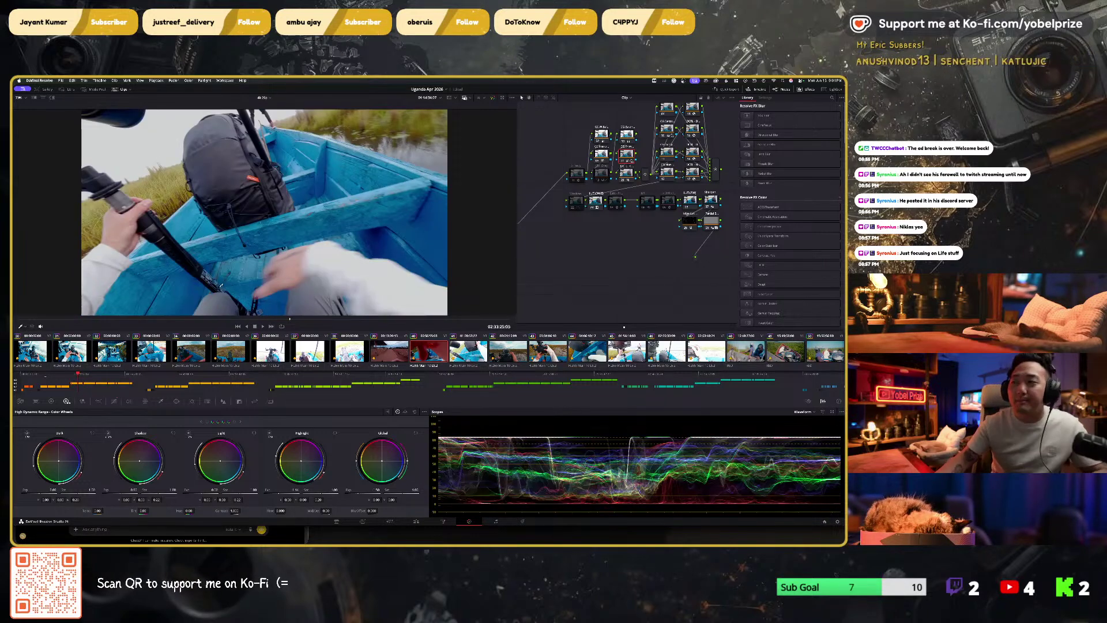
Step: Switch to Chrome and back to DaVinci Resolve, and move the documentary's picture-in-picture video clear of the viewer
key("super+Tab")
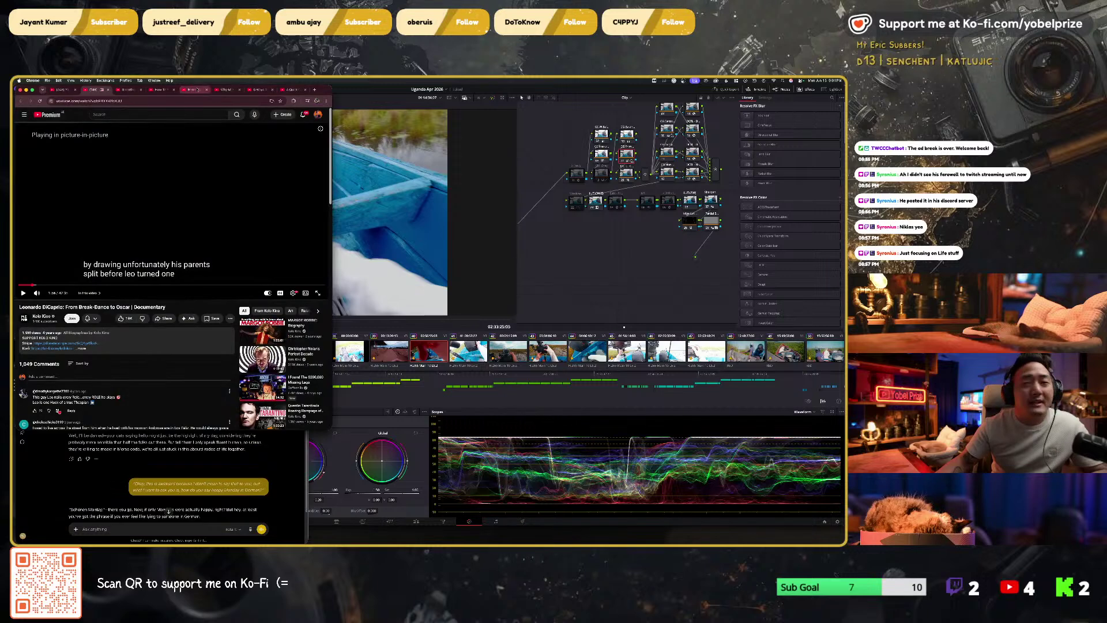
key("super+Tab")
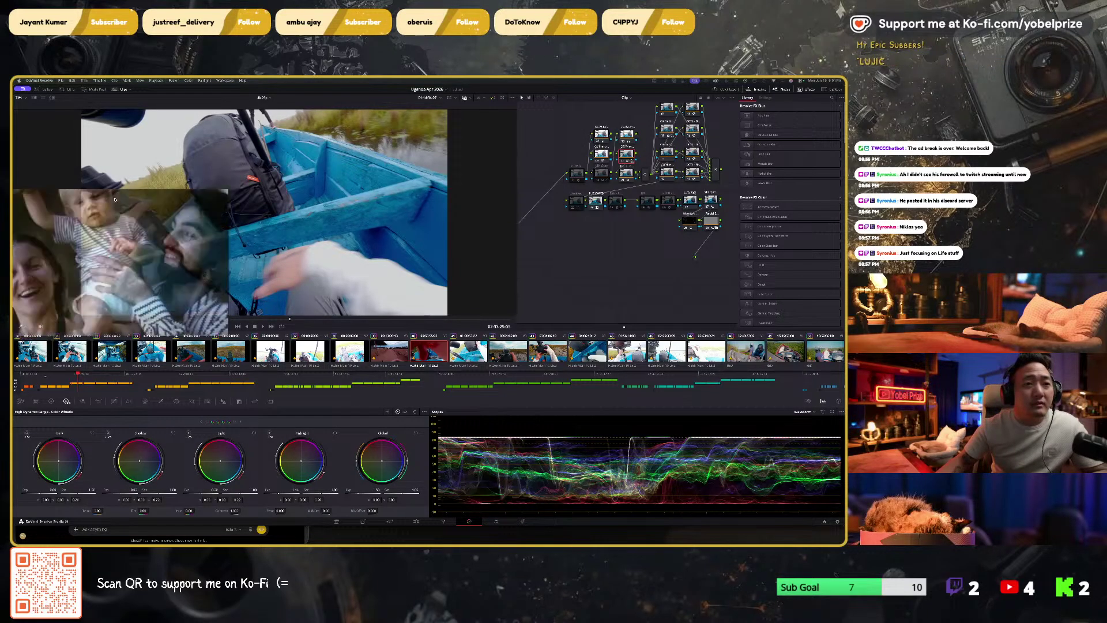
left_click_drag(162, 198, 617, 265)
left_click(599, 323)
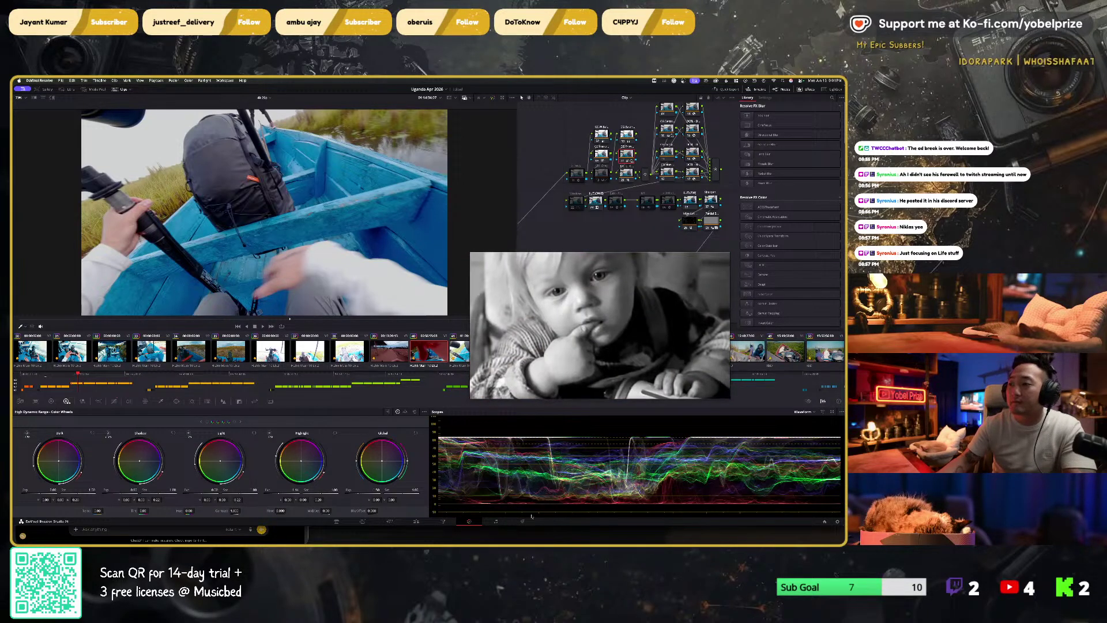
Step: Open the Deliver page, move the floating video off the timeline, and mark the boat clip's render range at 02:33:25:05
key("shift+8")
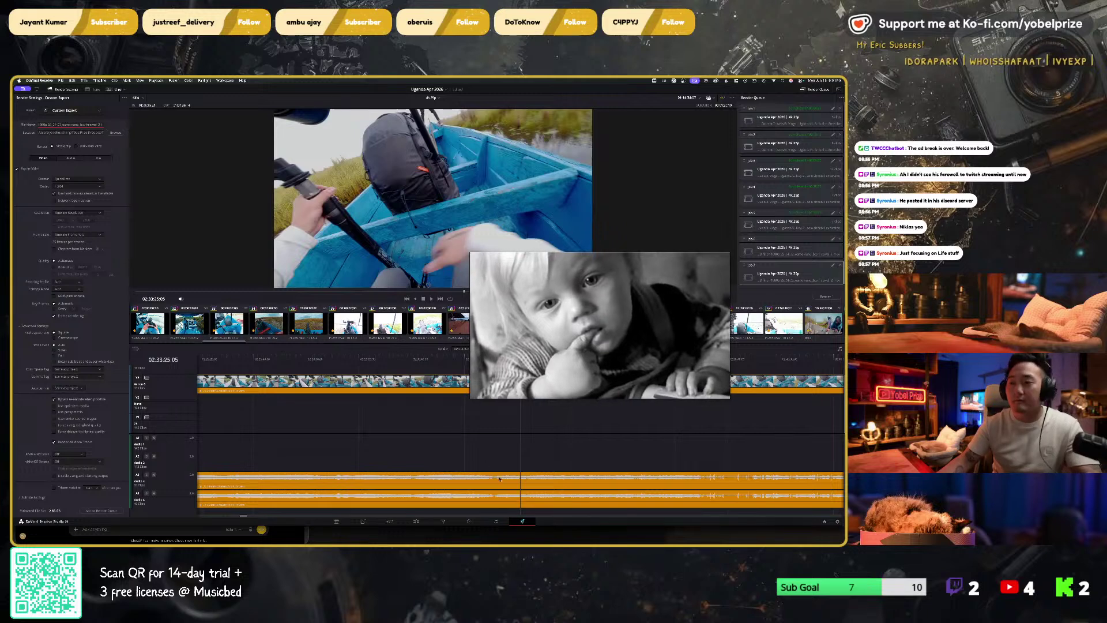
mouse_move(537, 255)
left_click_drag(537, 255, 120, 332)
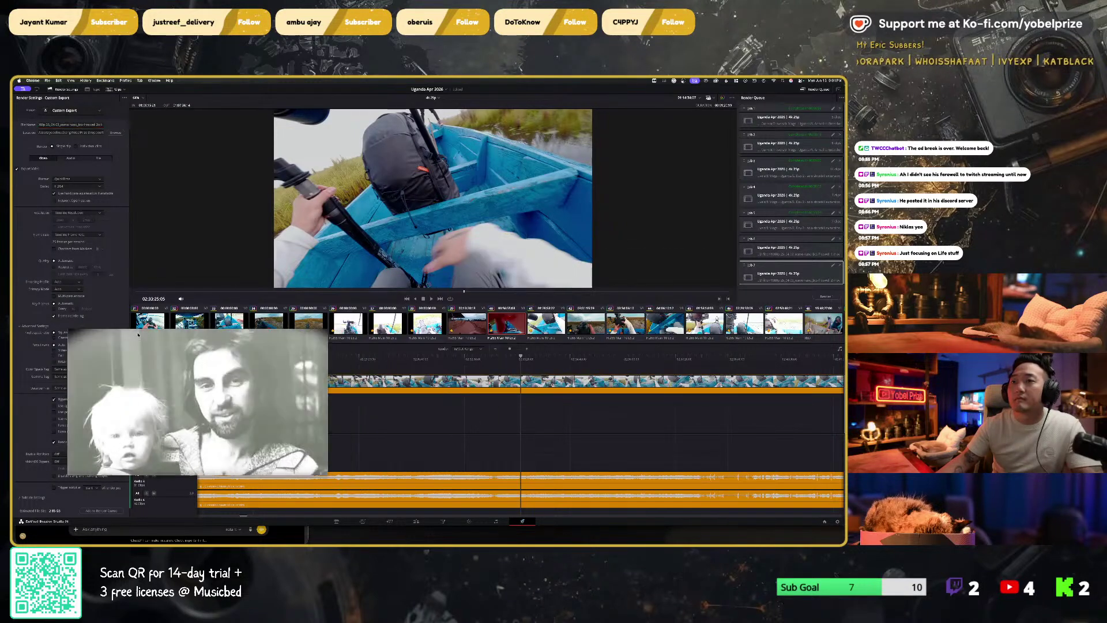
left_click(522, 359)
key("o")
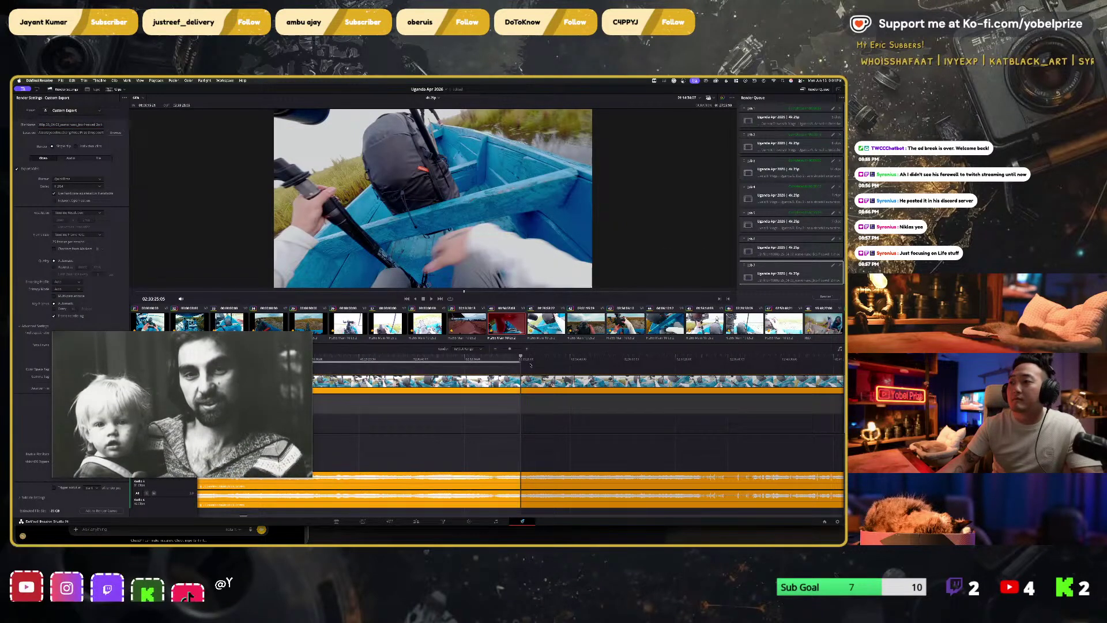
key("i")
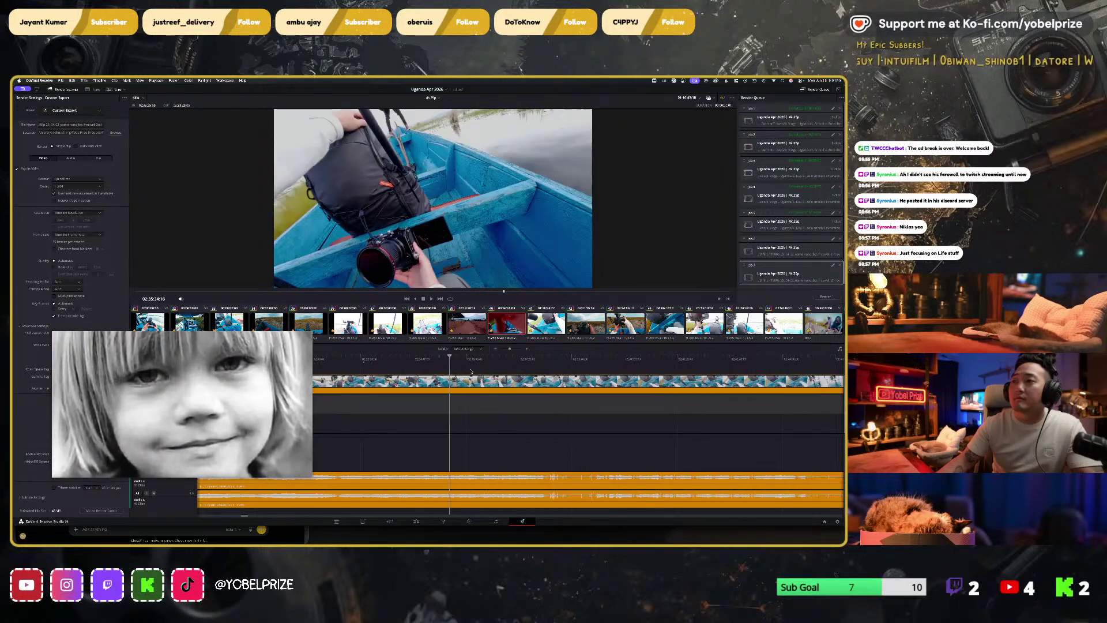
Step: End the boat clip's render range at 02:36:44:06 and add it to the render queue under an edited file name
left_click(451, 358)
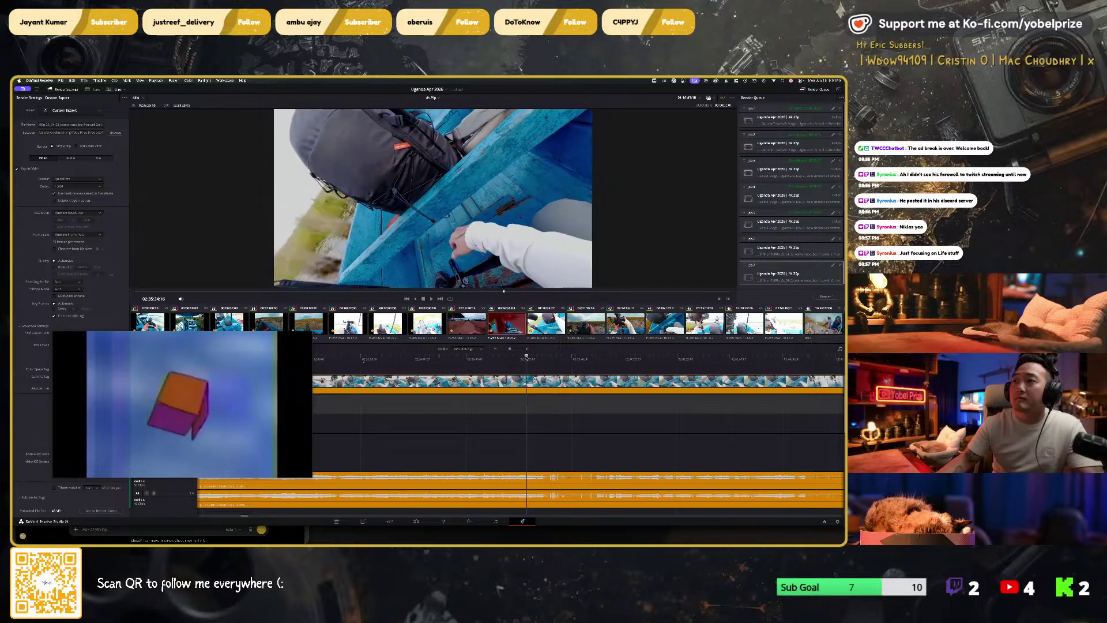
key("j")
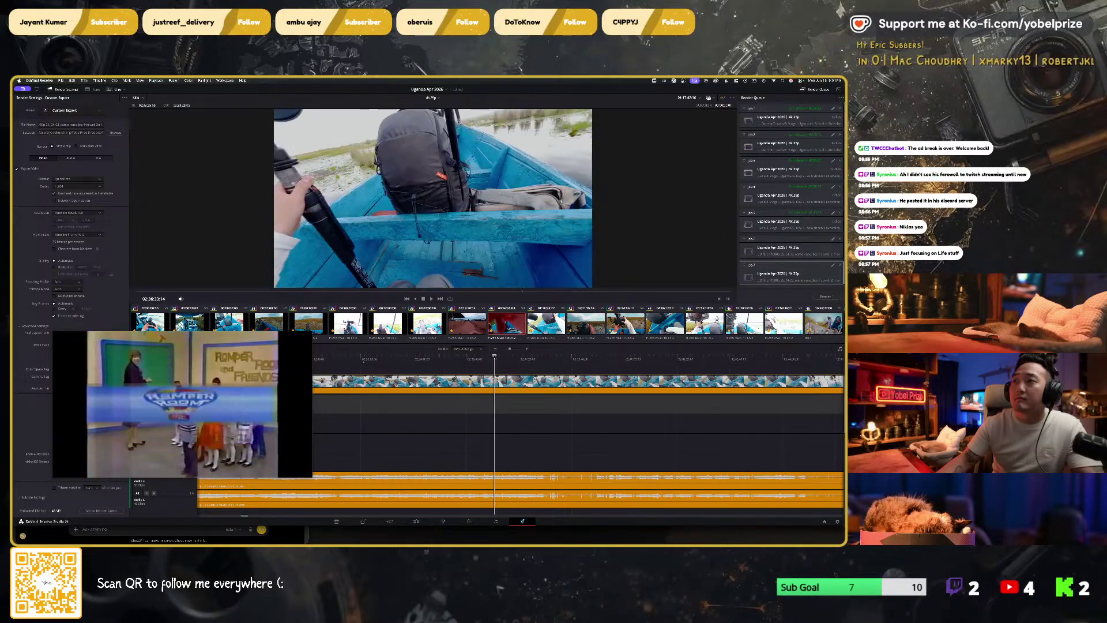
key("o")
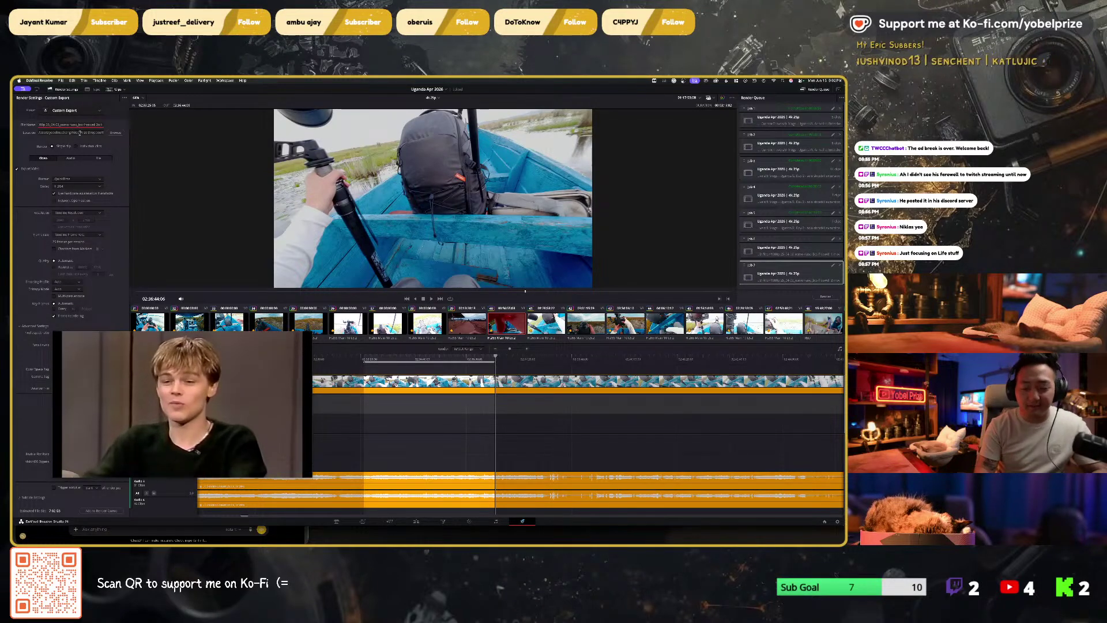
left_click(73, 124)
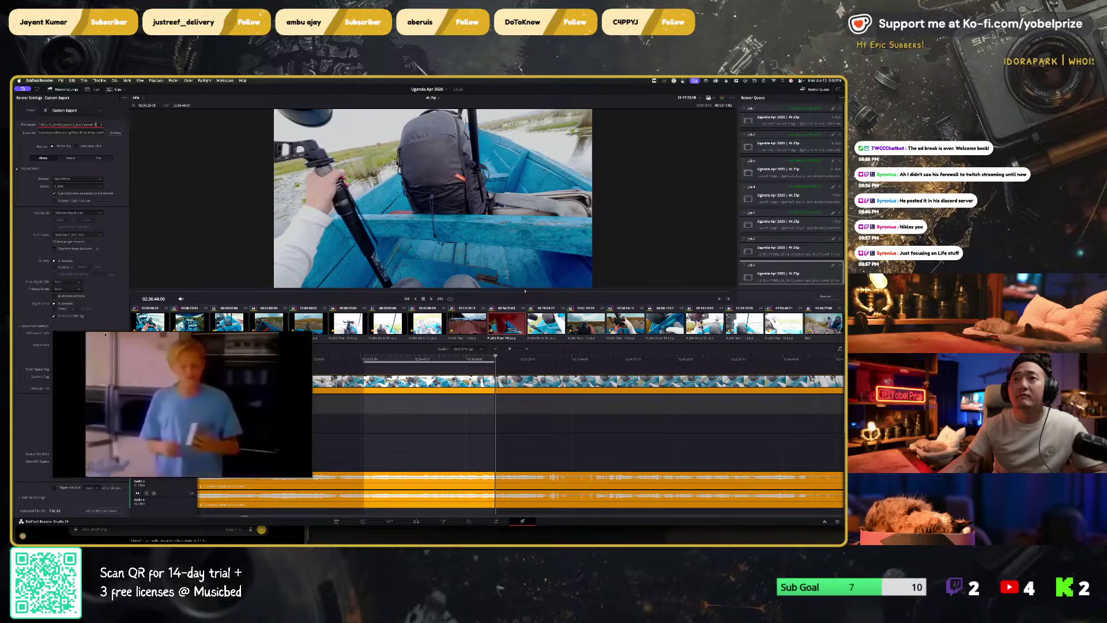
left_click(101, 510)
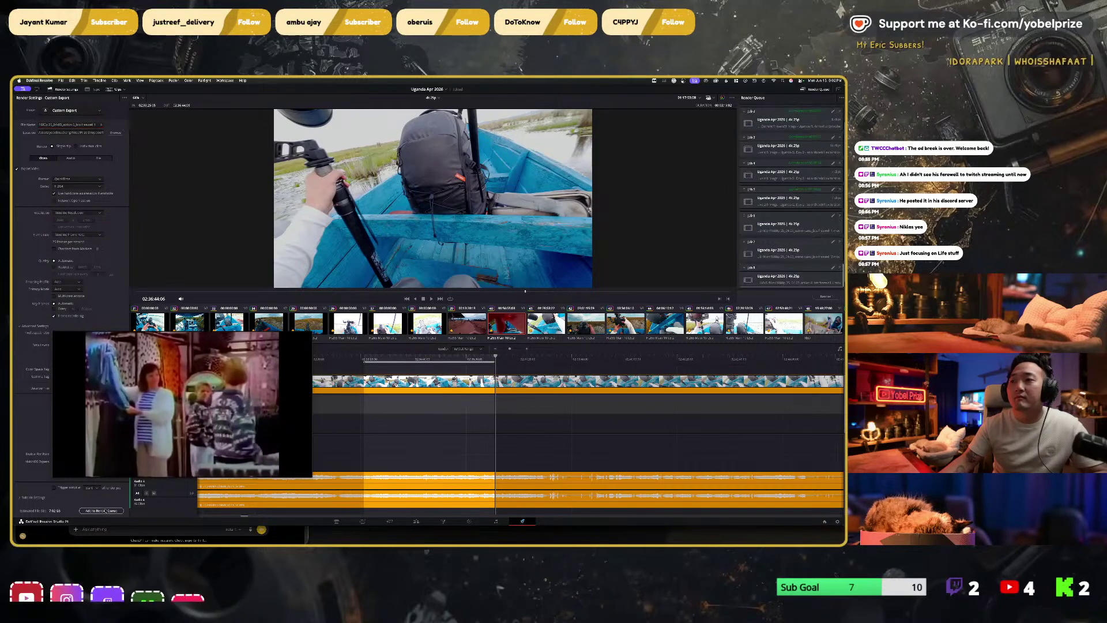
Step: Review the boat footage before the marked range, scrubbing back to the backpack shot at 02:24:33:06
scroll(446, 409, "left", 3)
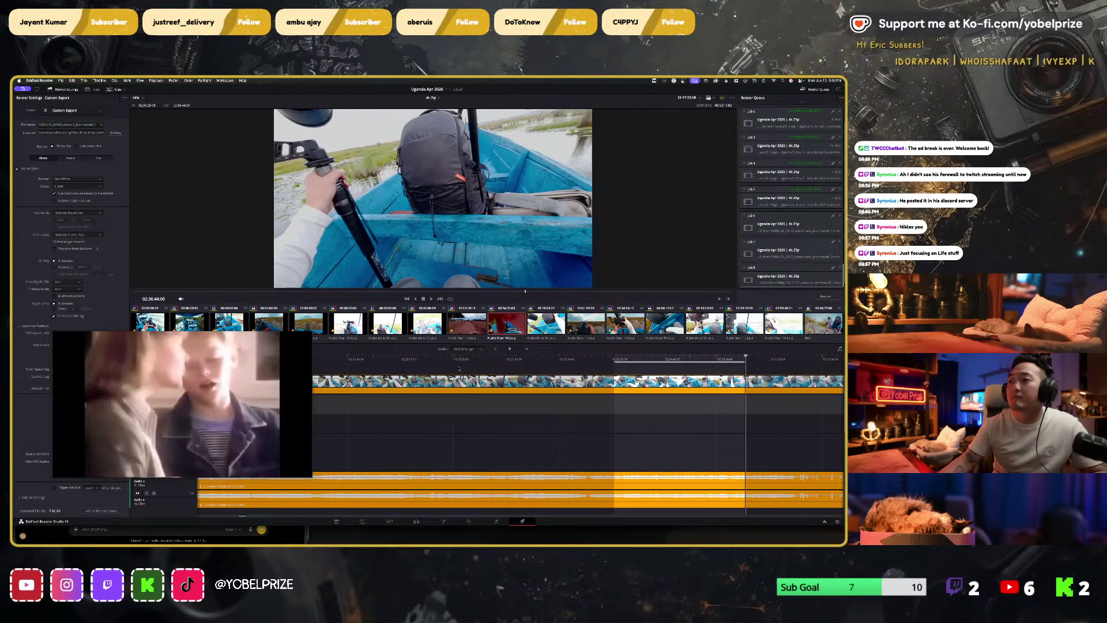
left_click_drag(453, 359, 582, 358)
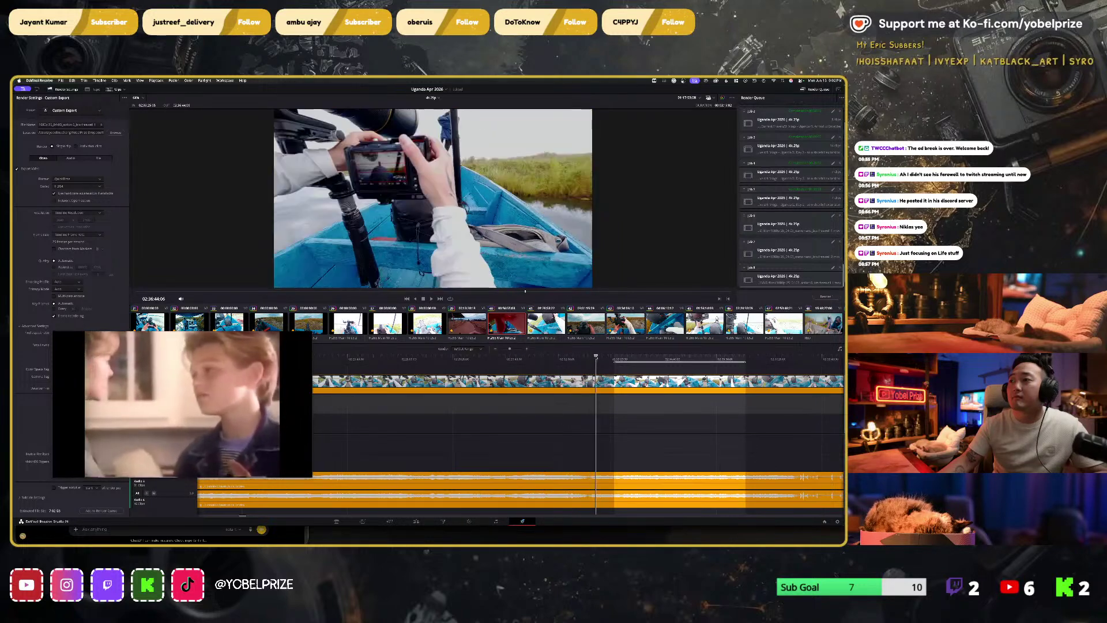
left_click_drag(573, 357, 539, 356)
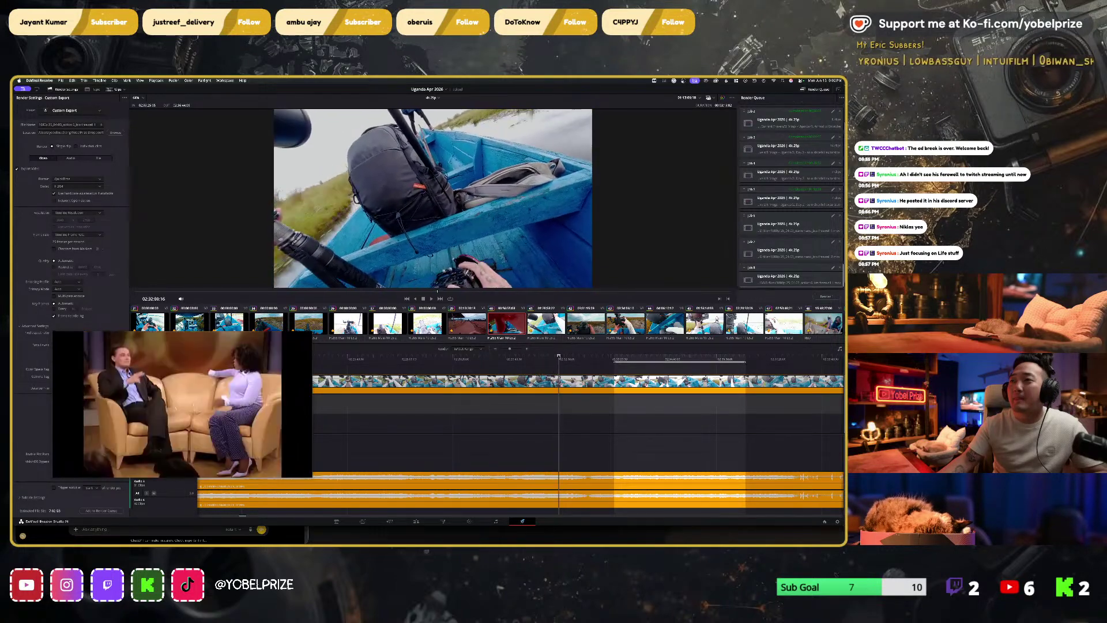
left_click_drag(567, 357, 600, 357)
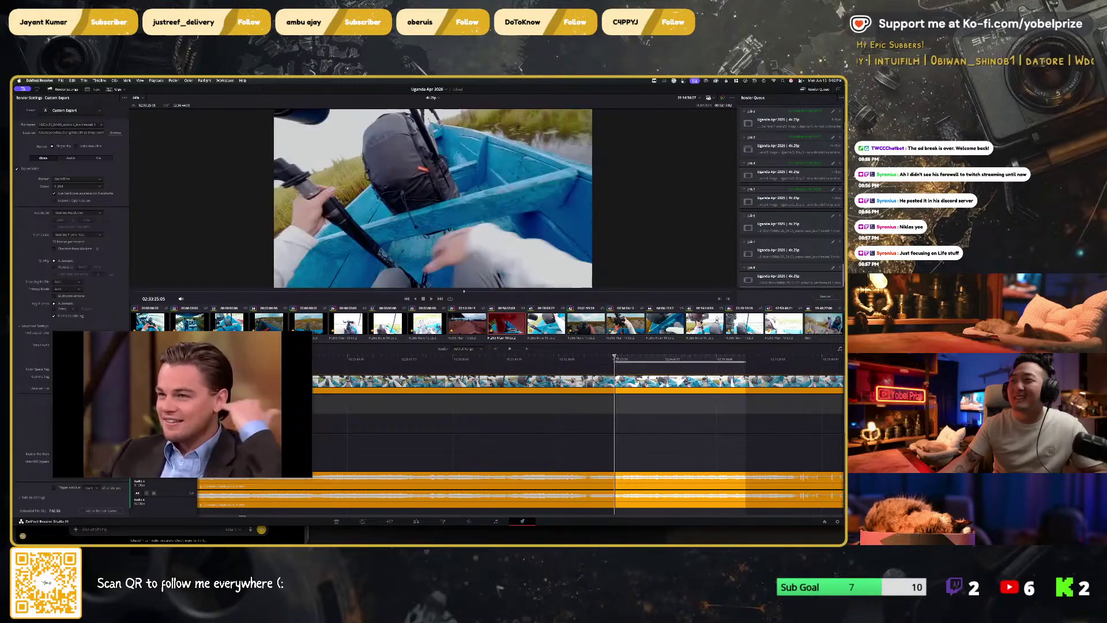
scroll(403, 367, "left", 5)
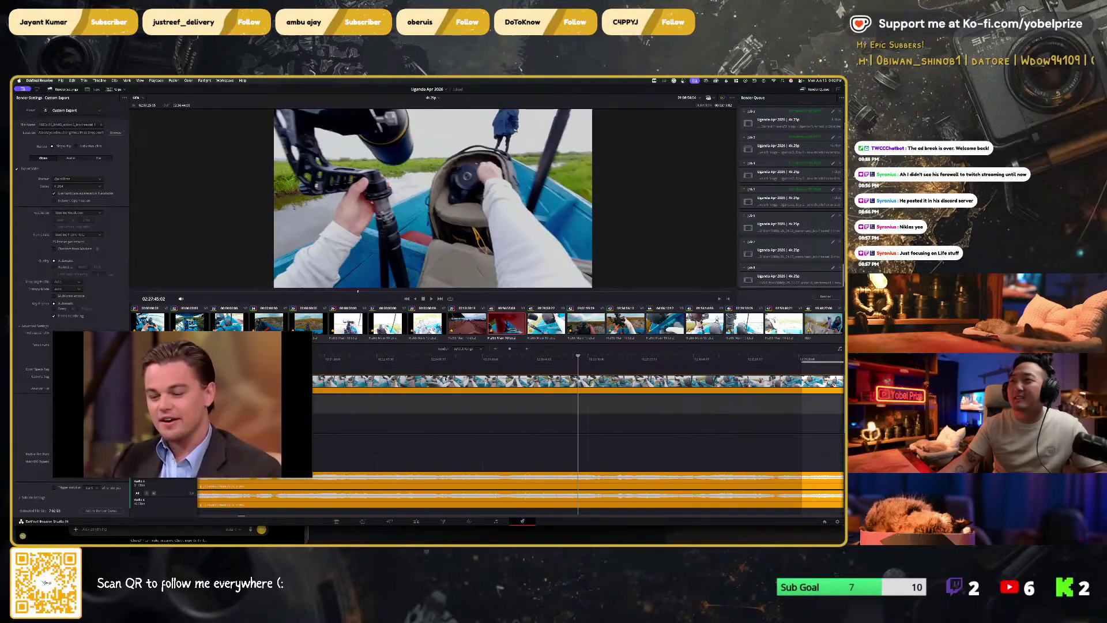
left_click_drag(571, 361, 467, 358)
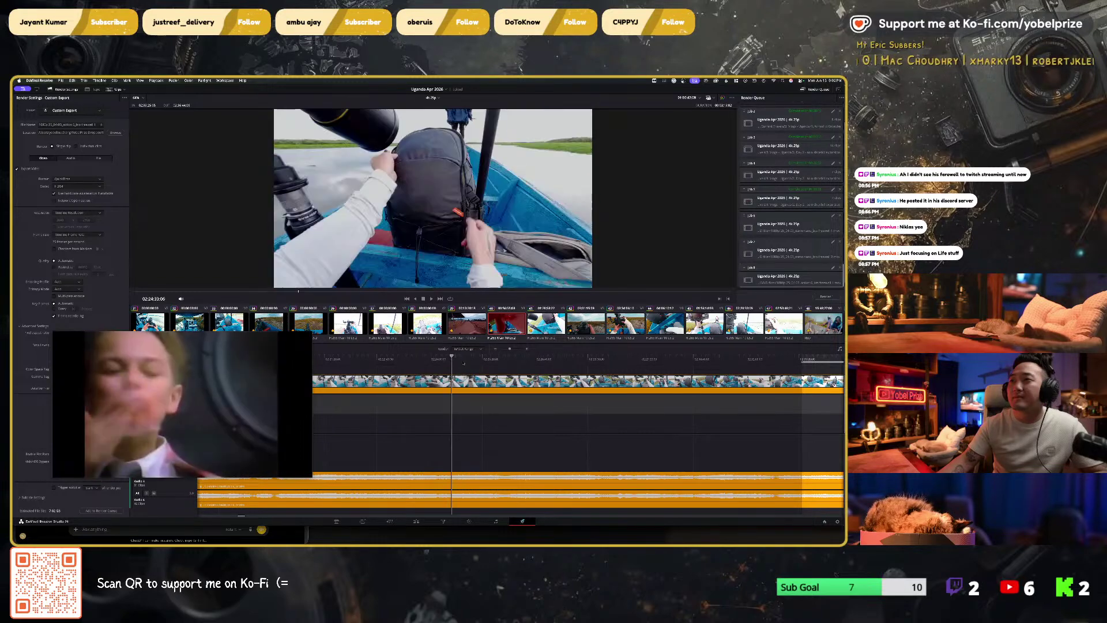
Step: Mark a new render range over the open camera backpack shot, from 02:22:49:05 to 02:23:22:01
scroll(490, 365, "left", 3)
scroll(549, 364, "left", 2)
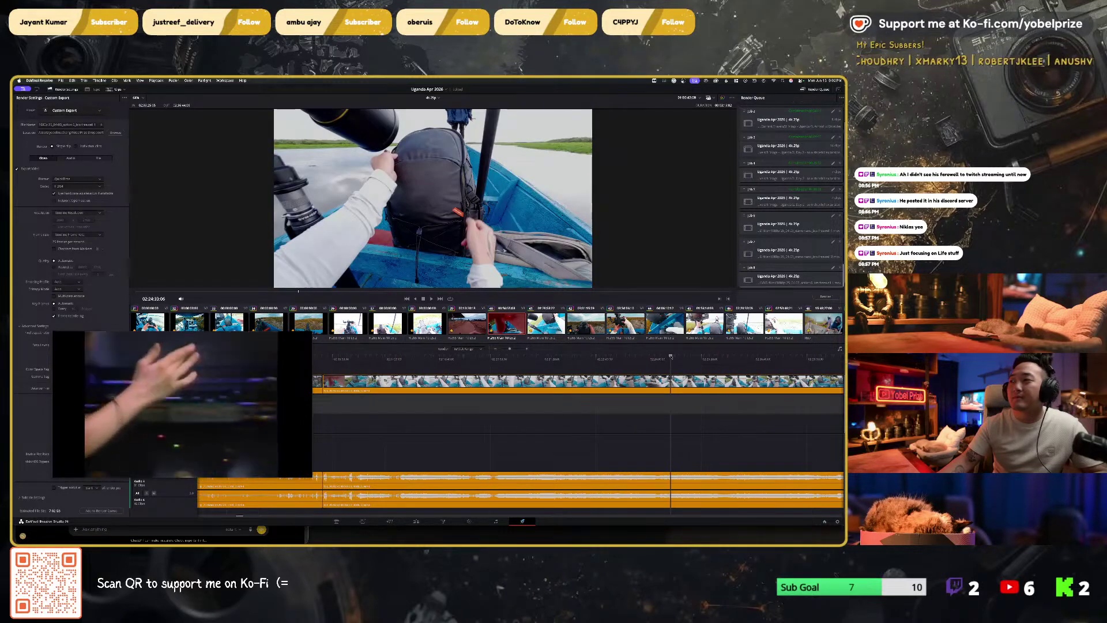
left_click_drag(630, 357, 599, 357)
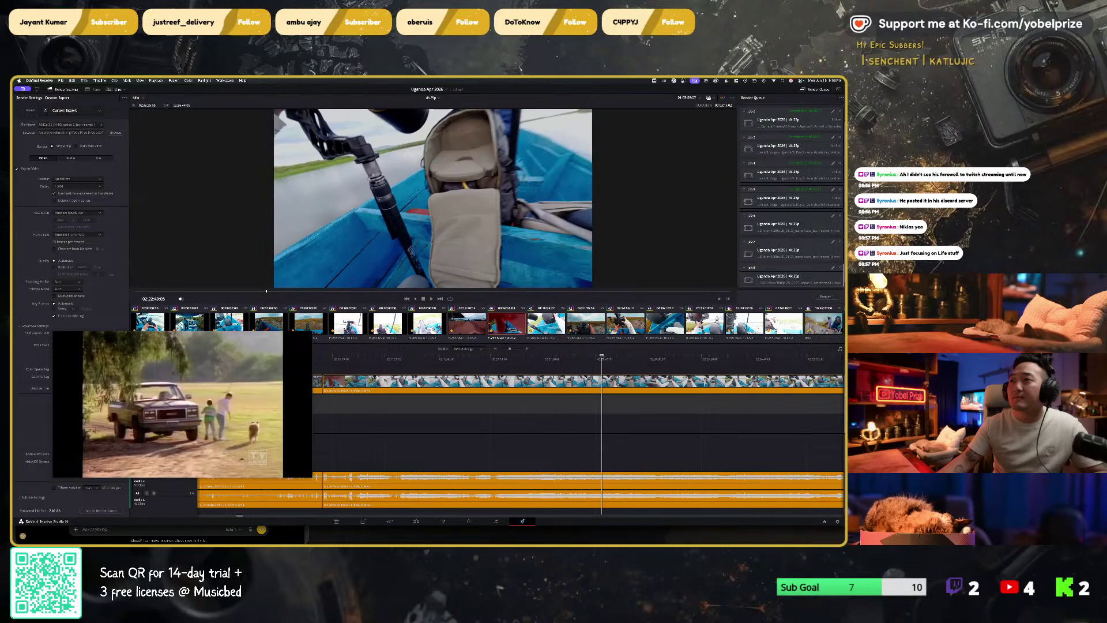
key("i")
left_click_drag(602, 357, 623, 357)
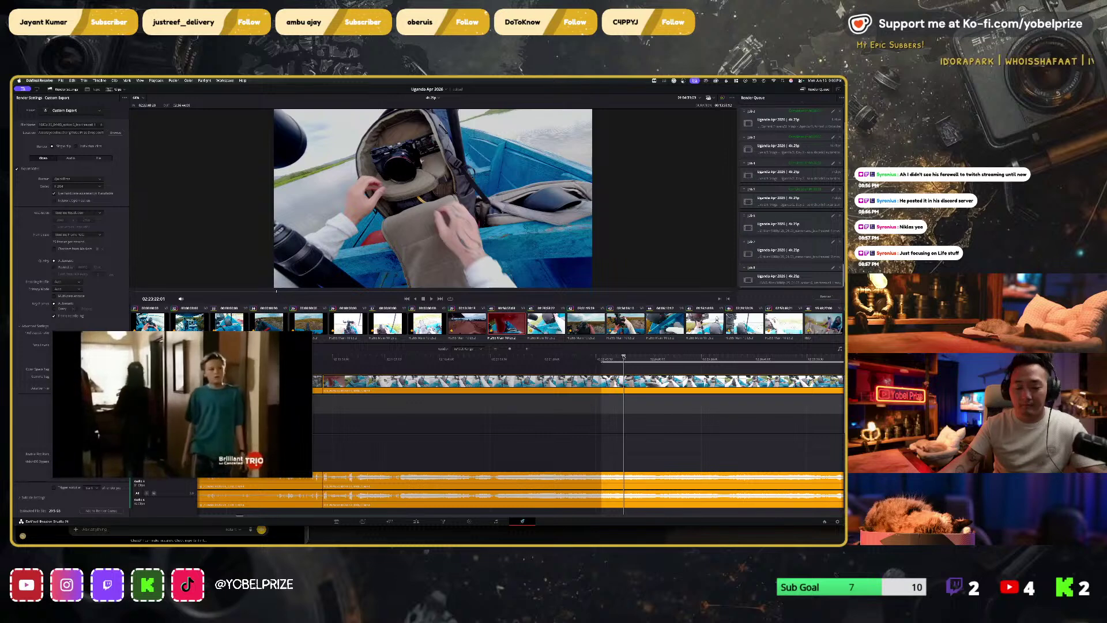
key("o")
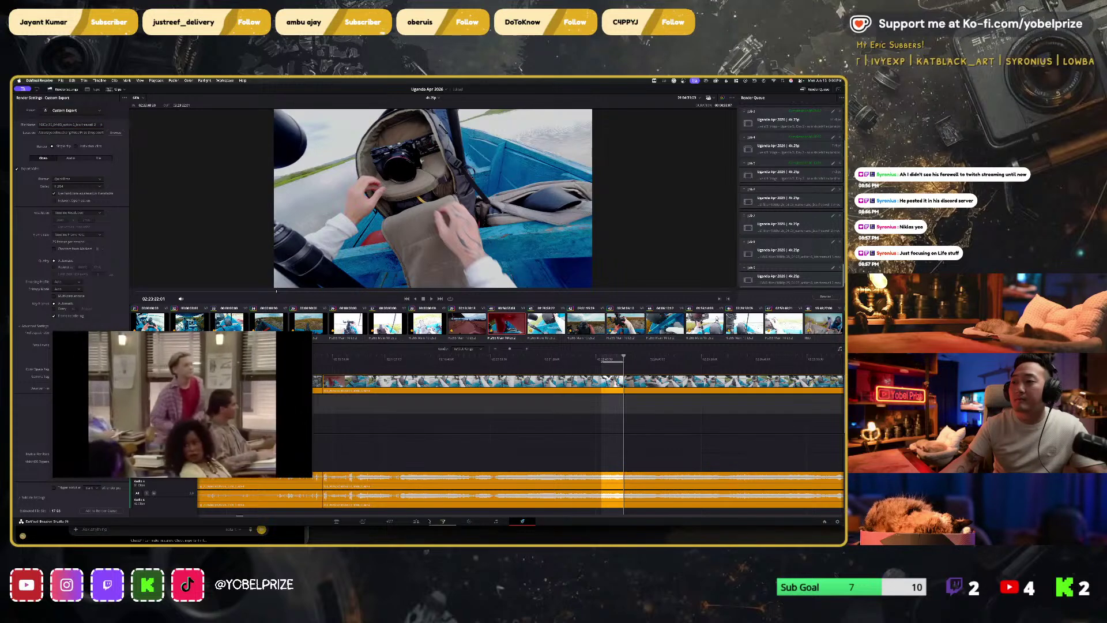
Step: Return to the Edit page and move the floating video off the timeline so more of the clips can be shown
key("shift+4")
left_click_drag(187, 372, 147, 216)
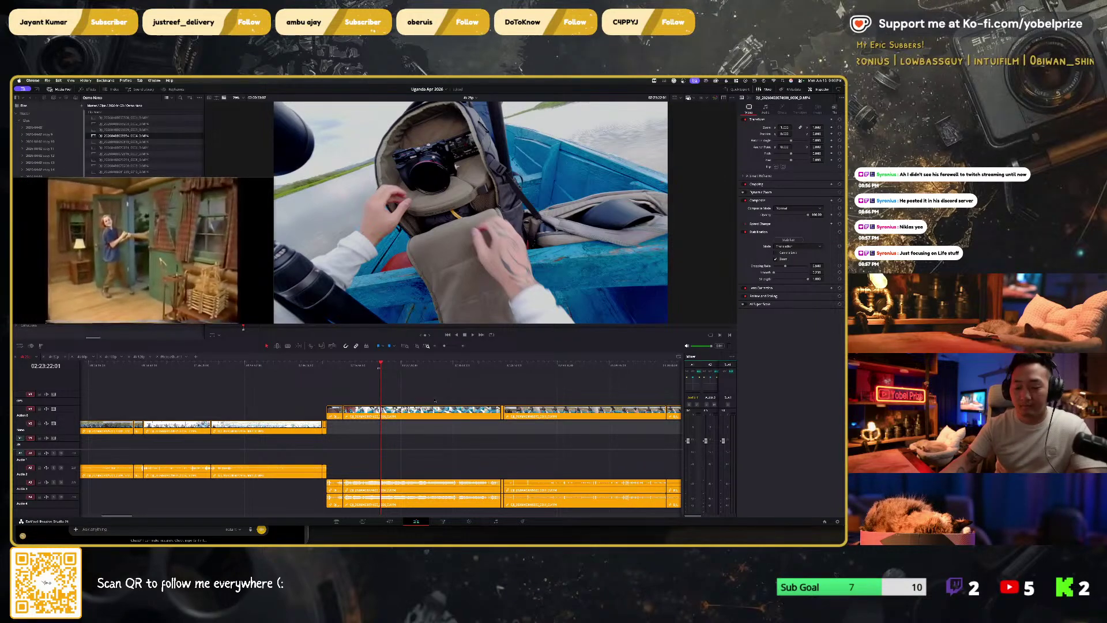
left_click(434, 400)
scroll(346, 397, "down", 6)
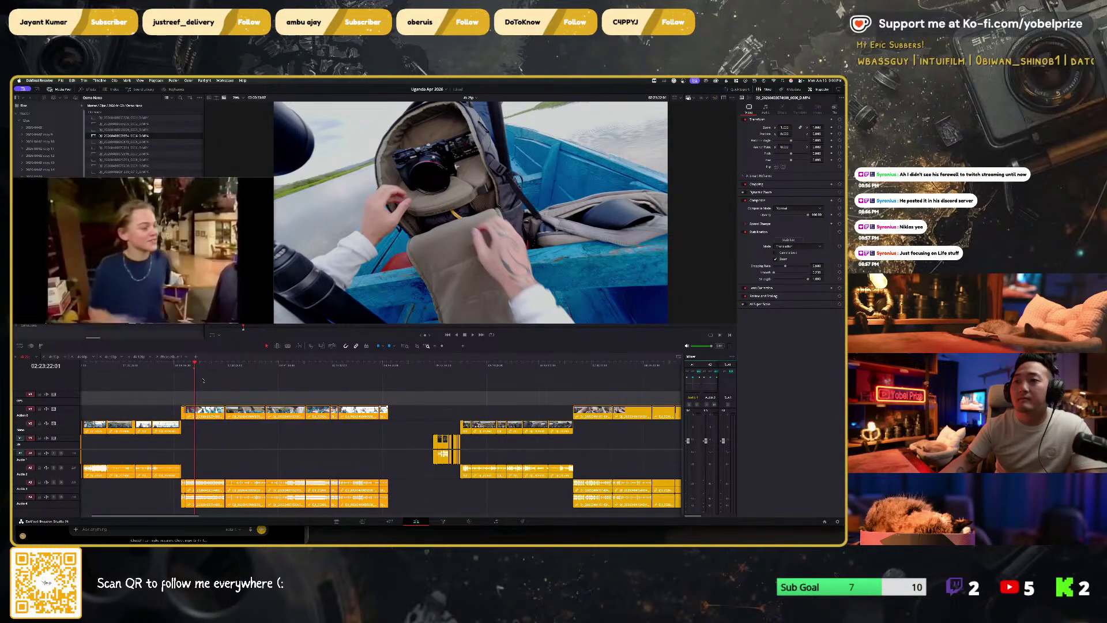
Step: Look through the remaining boat clips and go to the start of the next clip group at 05:36:15:24
key("Down")
key("Down")
key("Down")
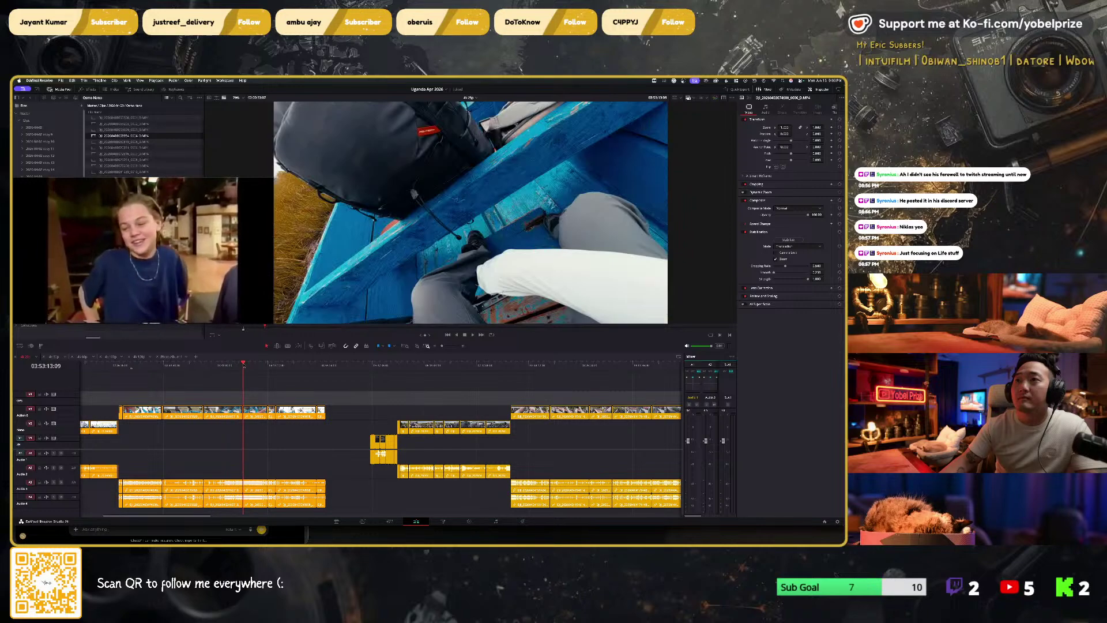
key("space")
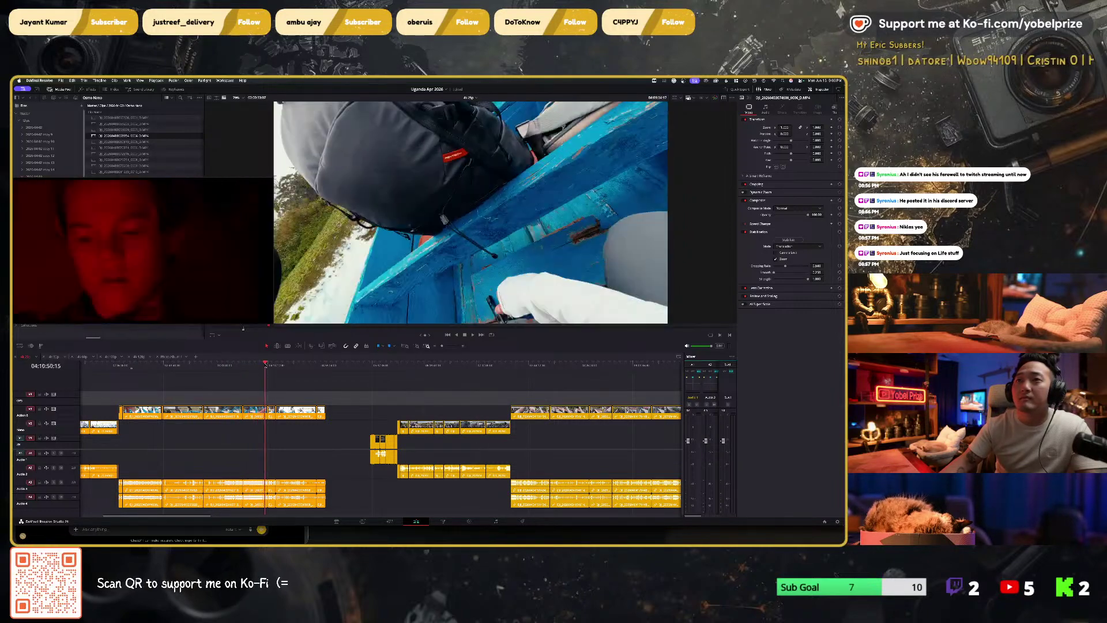
left_click_drag(270, 365, 322, 365)
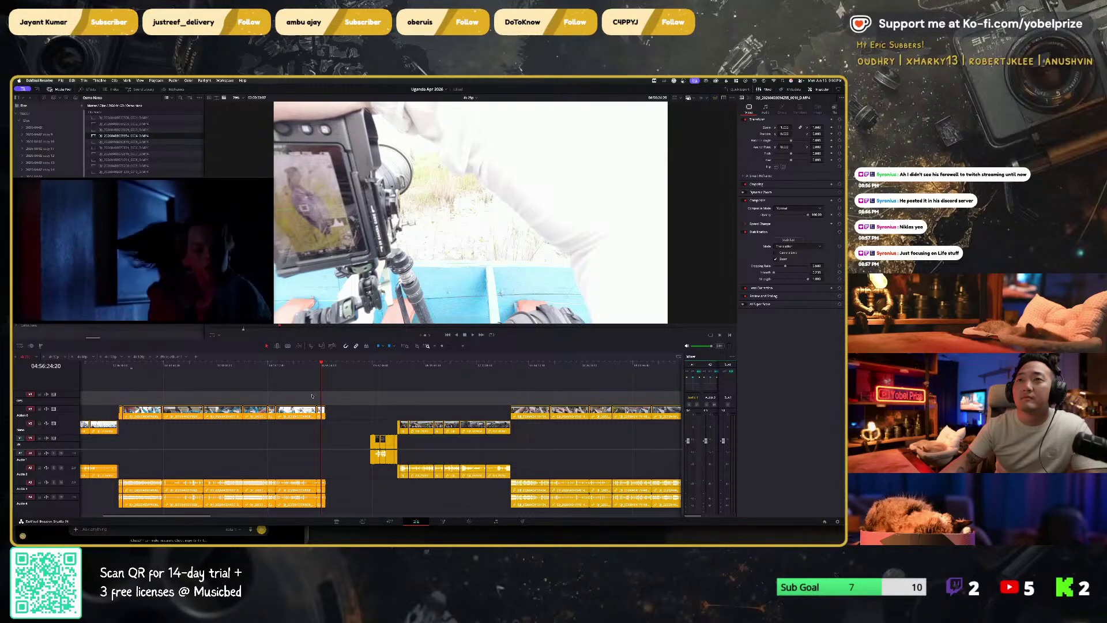
scroll(339, 407, "right", 2)
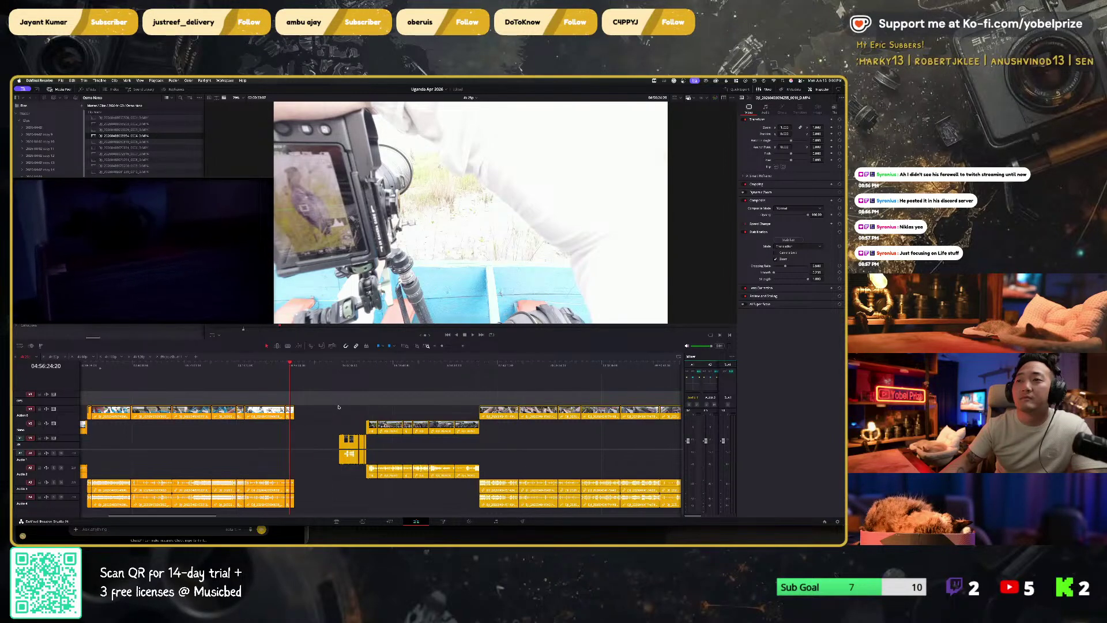
left_click(338, 366)
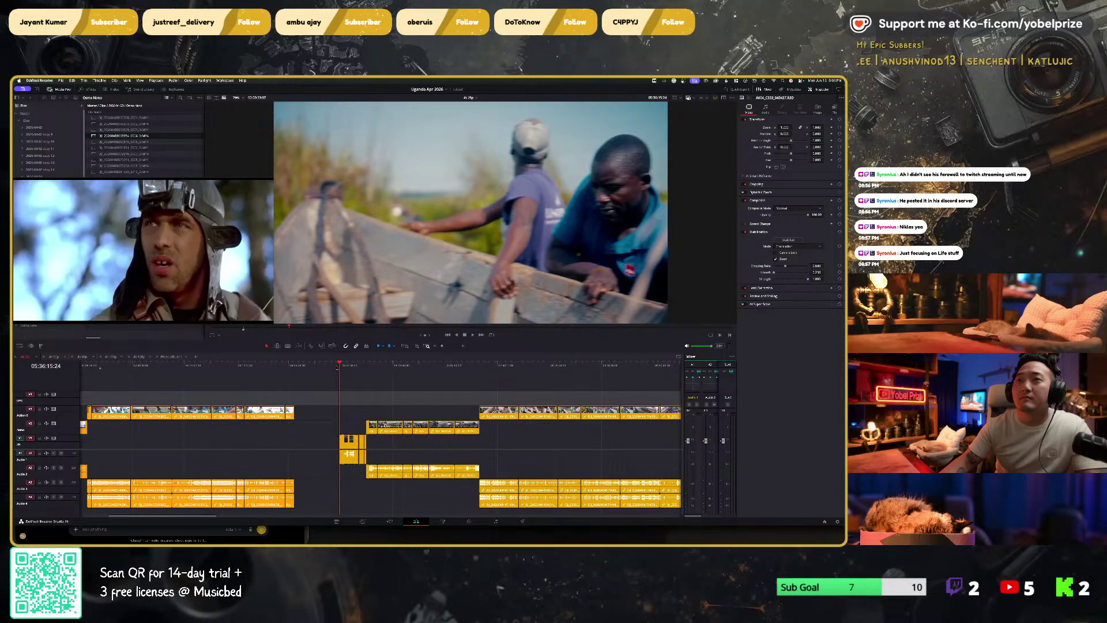
Step: Pause and resume playback of the floating picture-in-picture video
left_click(143, 247)
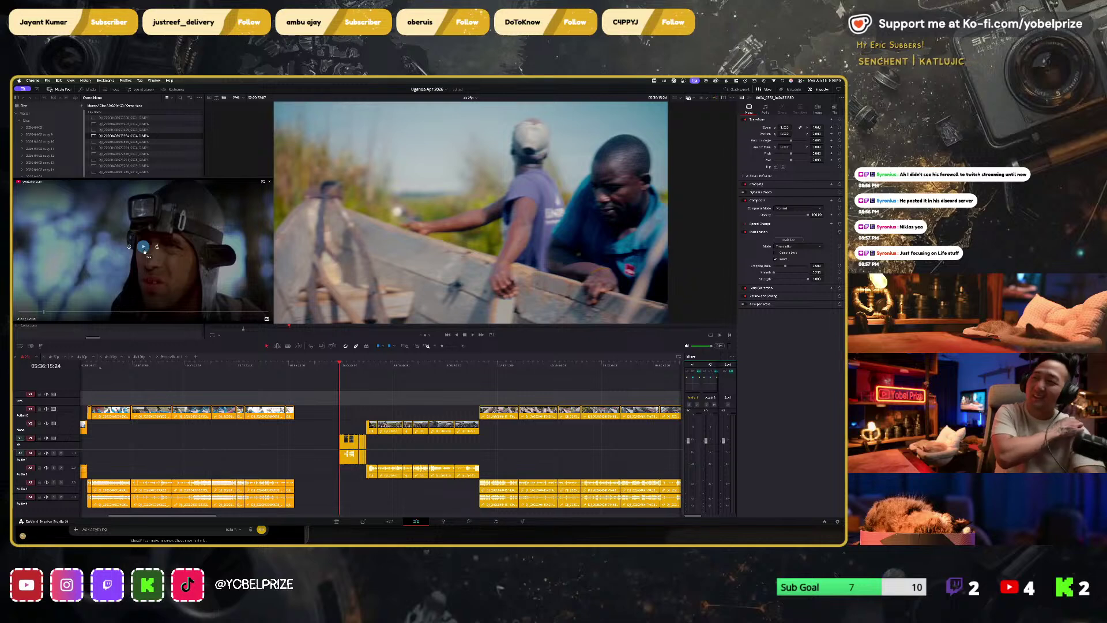
left_click(144, 250)
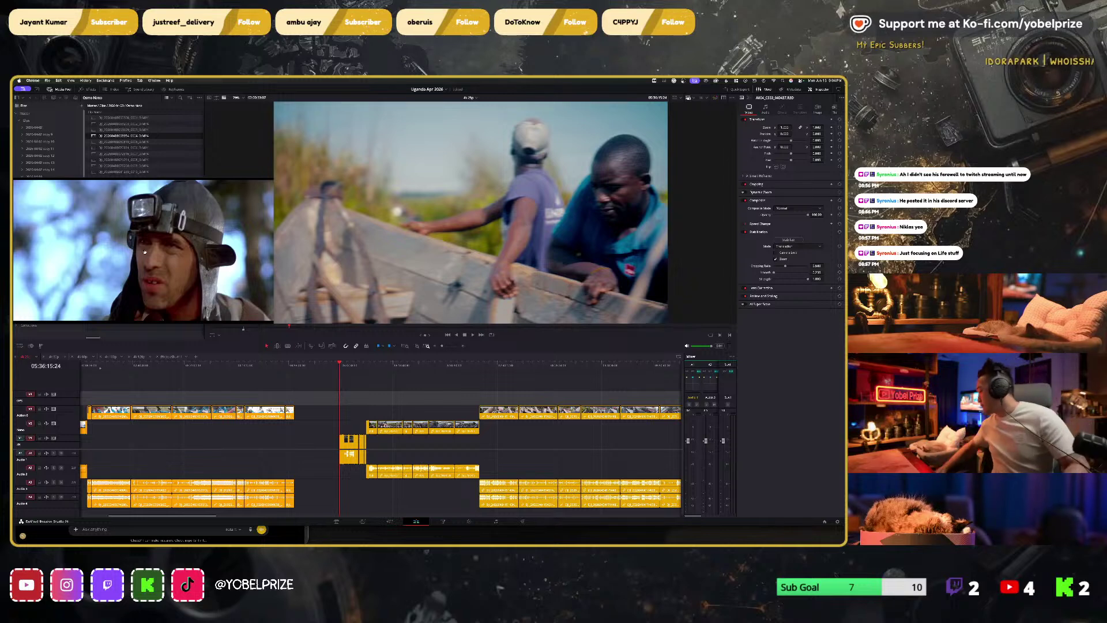
mouse_move(144, 249)
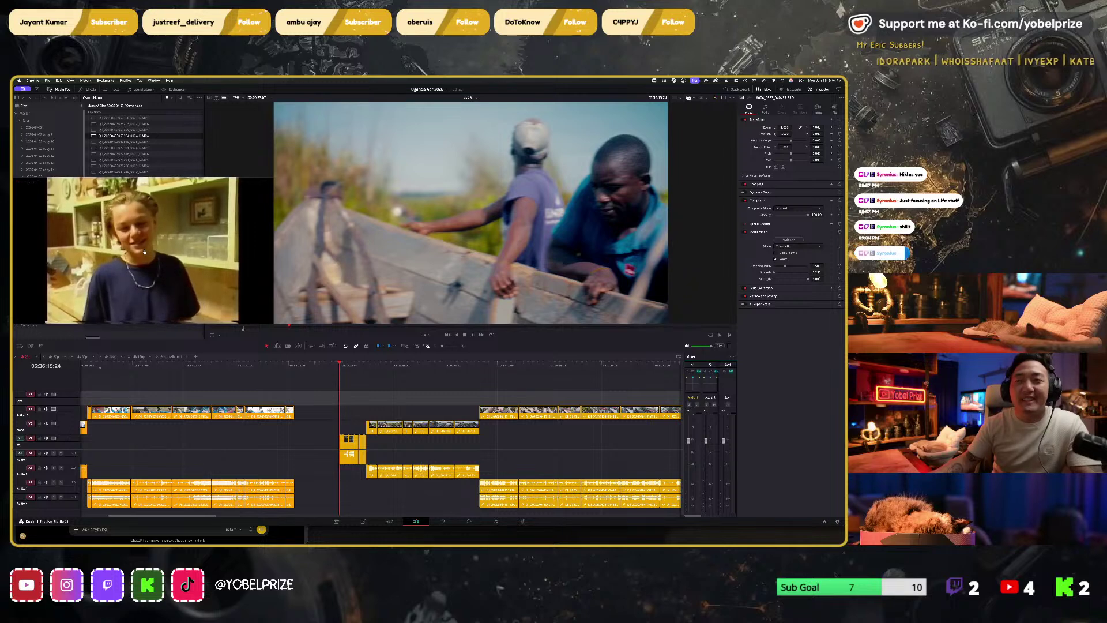
left_click(144, 249)
left_click(143, 247)
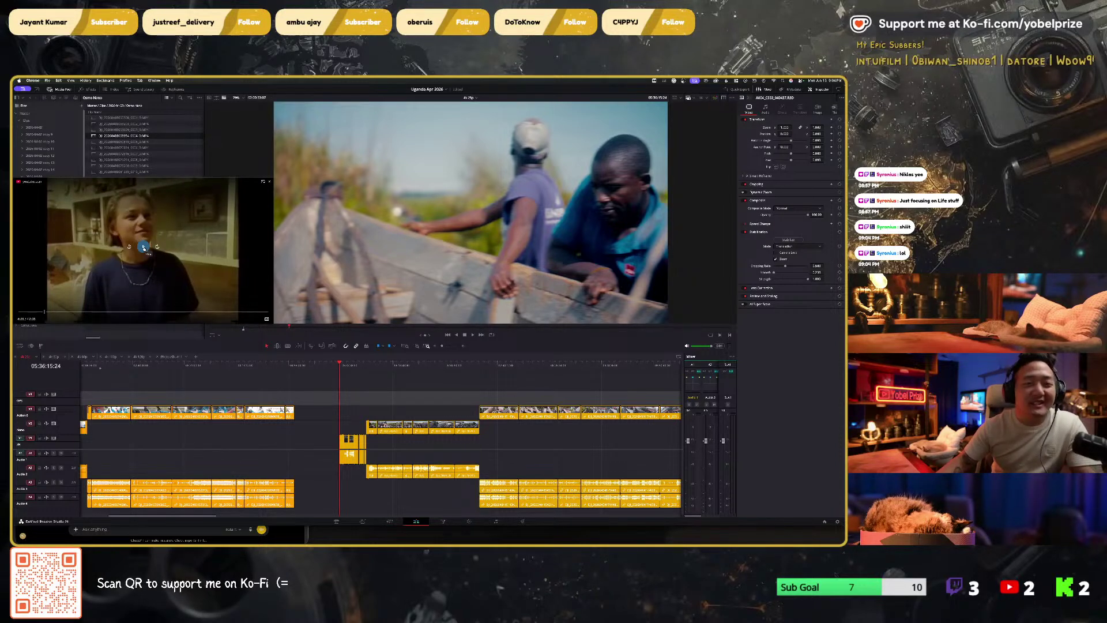
left_click(143, 247)
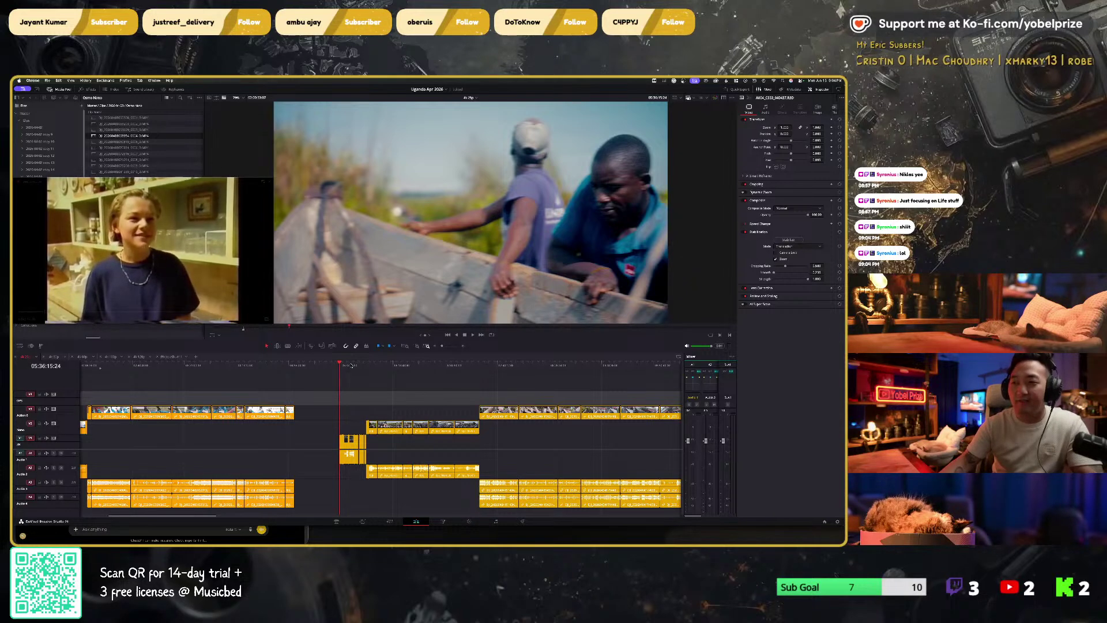
Step: Skim the short clips from 05:36:15:24 onward and go to the start of the harbor footage at 05:58:17:19
left_click(356, 399)
scroll(369, 410, "right", 10)
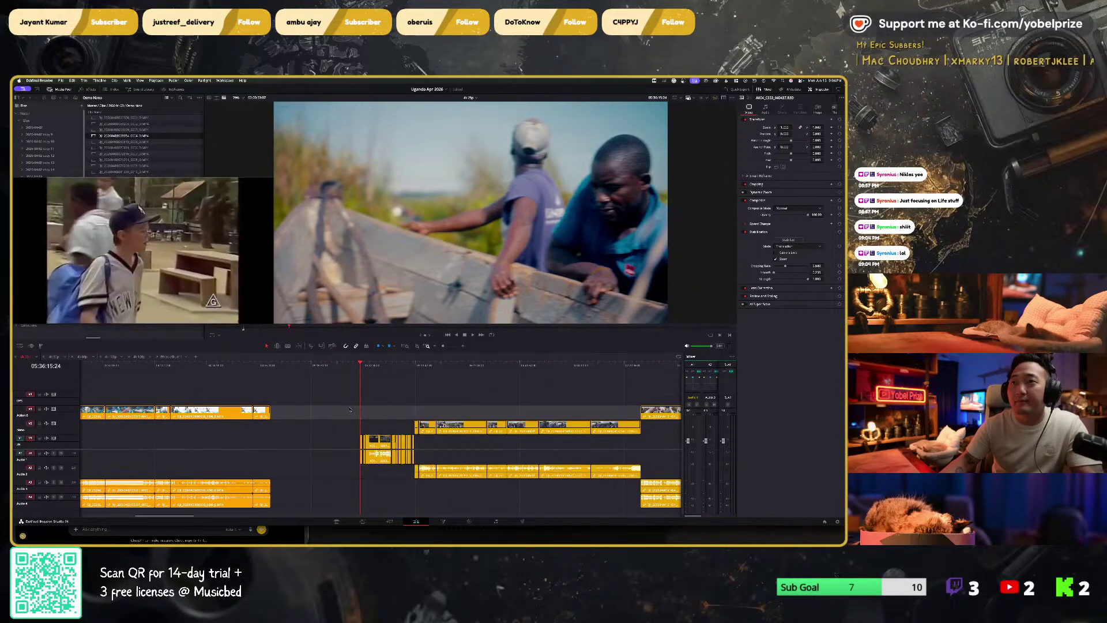
scroll(346, 403, "up", 3)
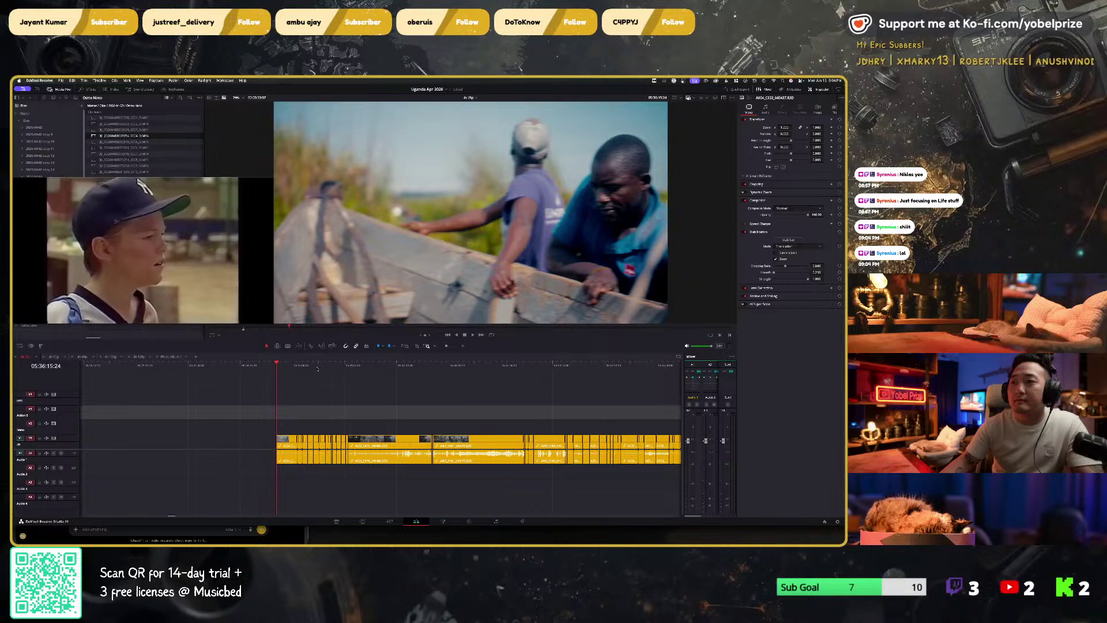
scroll(303, 367, "down", 2)
left_click_drag(332, 366, 370, 367)
scroll(372, 367, "down", 2)
scroll(372, 366, "down", 4)
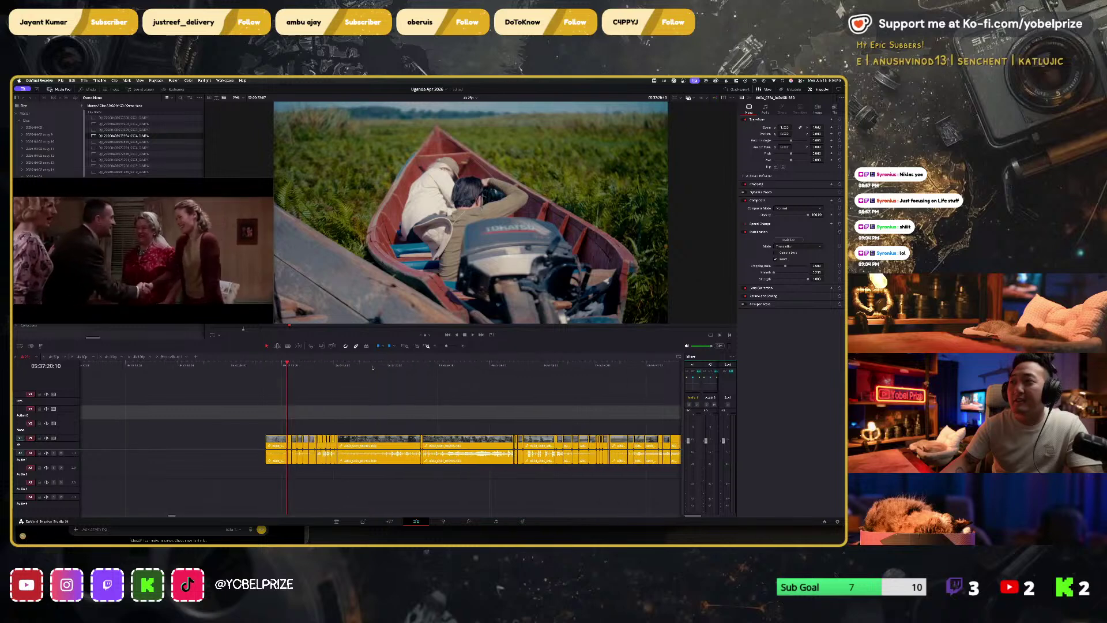
left_click(319, 365)
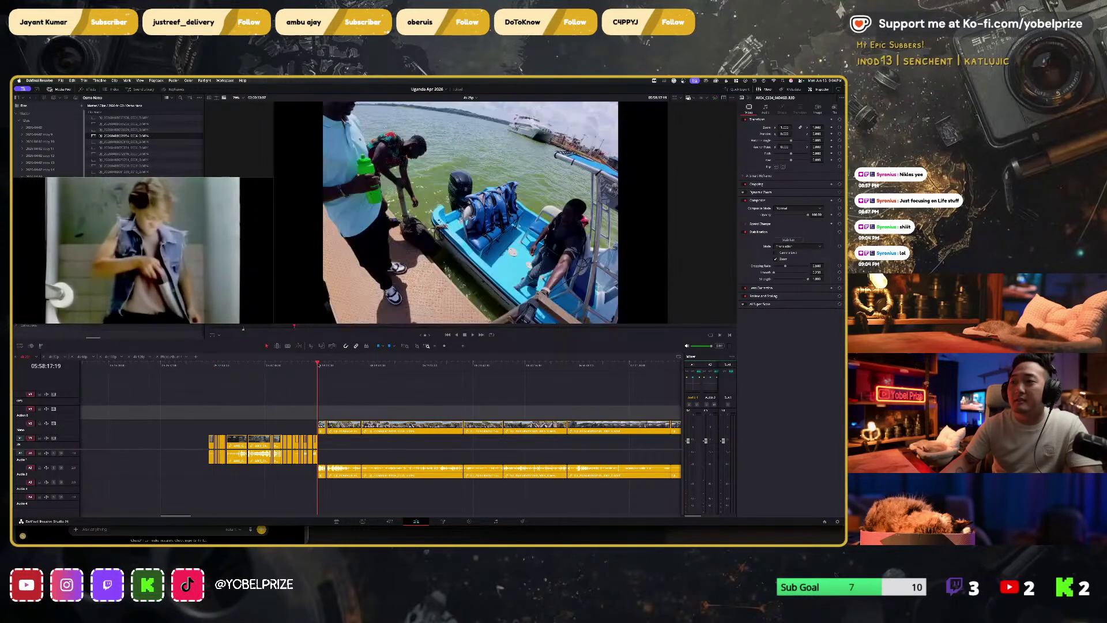
Step: Scrub through the harbor footage to the shot of the backpack on the boat at 05:59:13:00
scroll(301, 378, "up", 2)
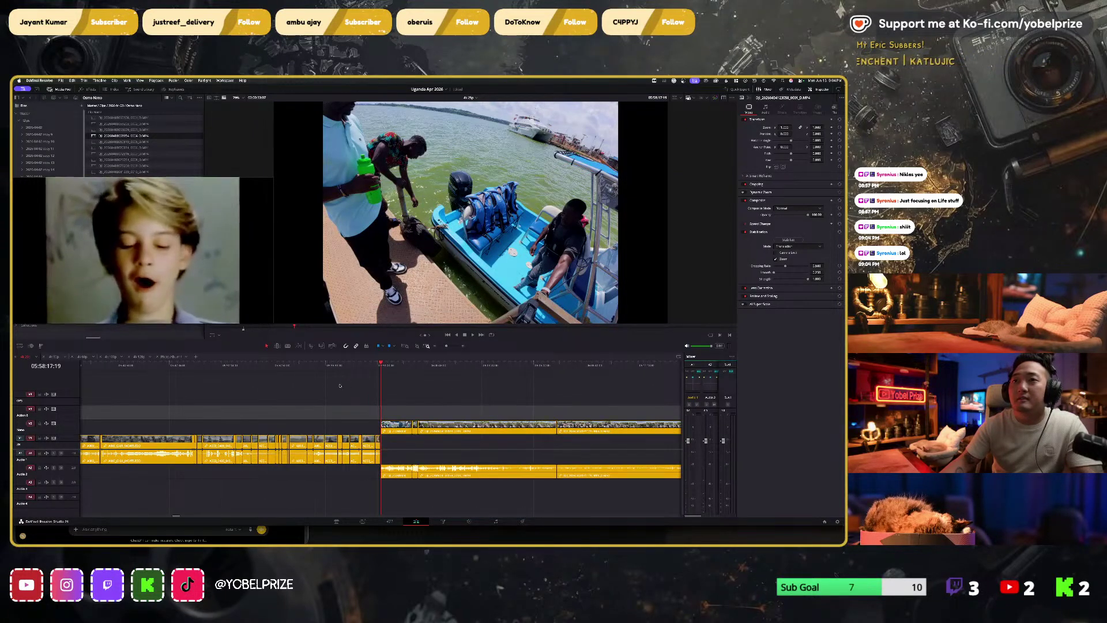
scroll(301, 377, "up", 2)
left_click(261, 365)
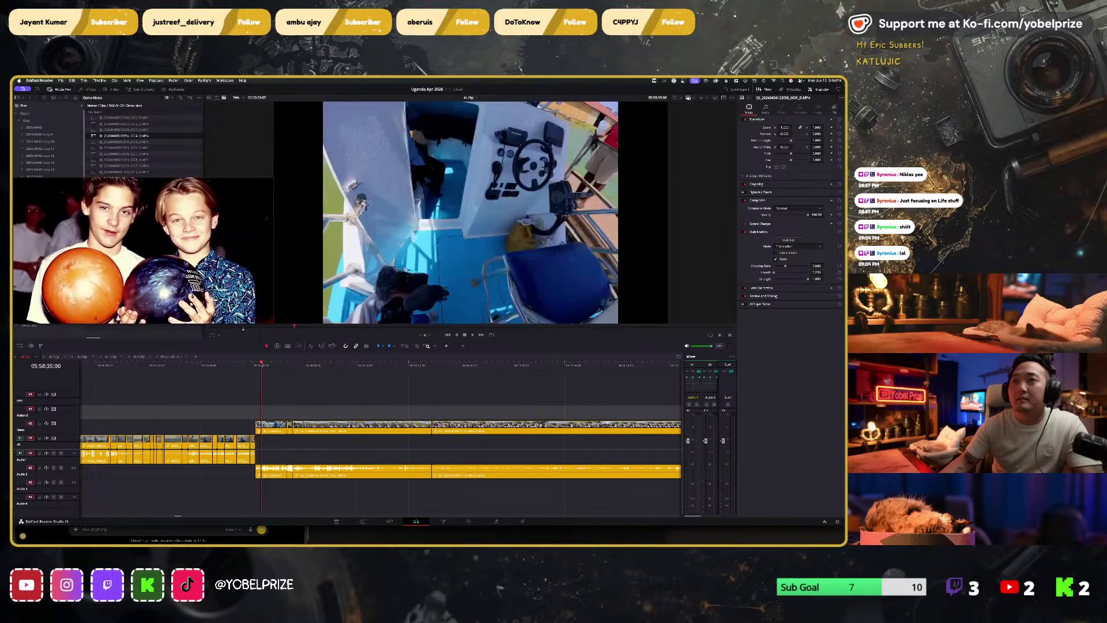
left_click(143, 254)
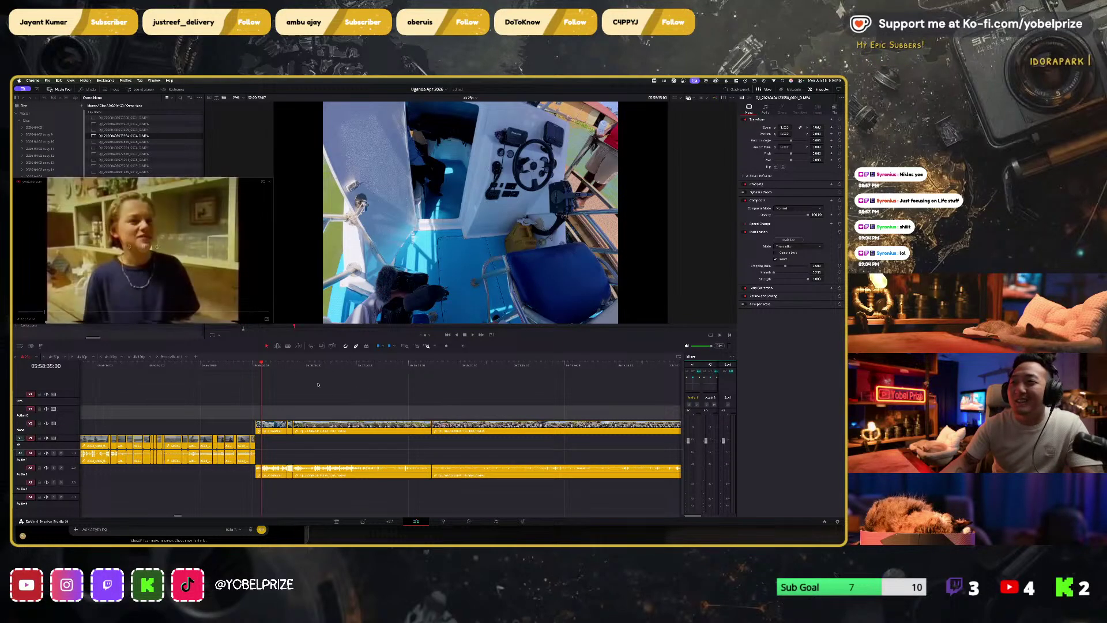
left_click_drag(258, 364, 273, 364)
scroll(274, 369, "up", 3)
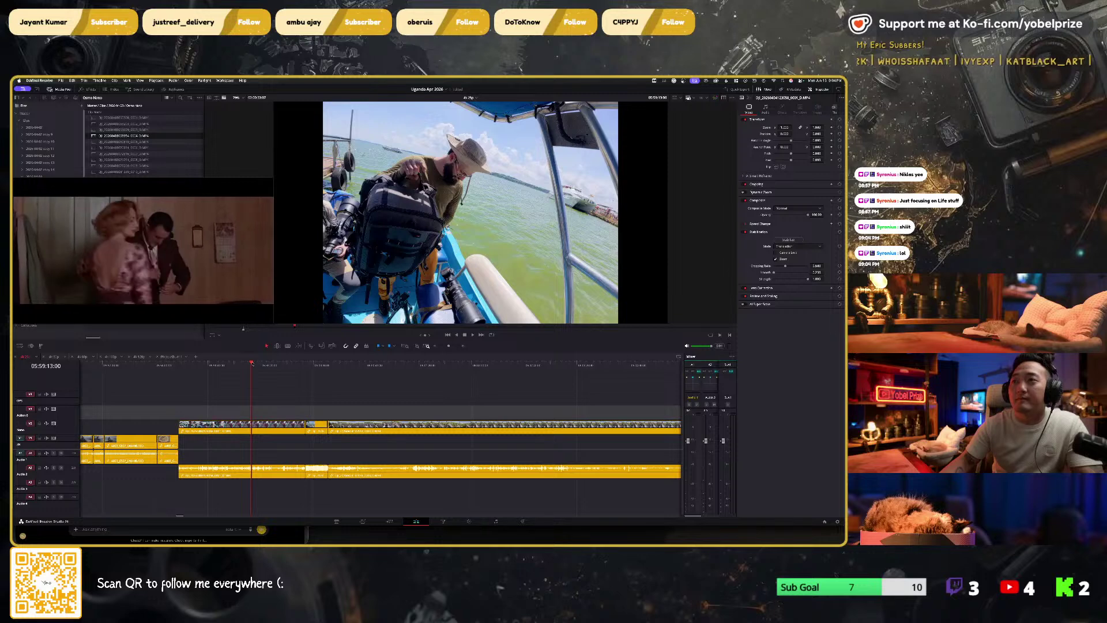
Step: Mark the in point at 05:59:13:24 in the harbor boat footage and play the shot from there
left_click(254, 365)
key("shift+Right")
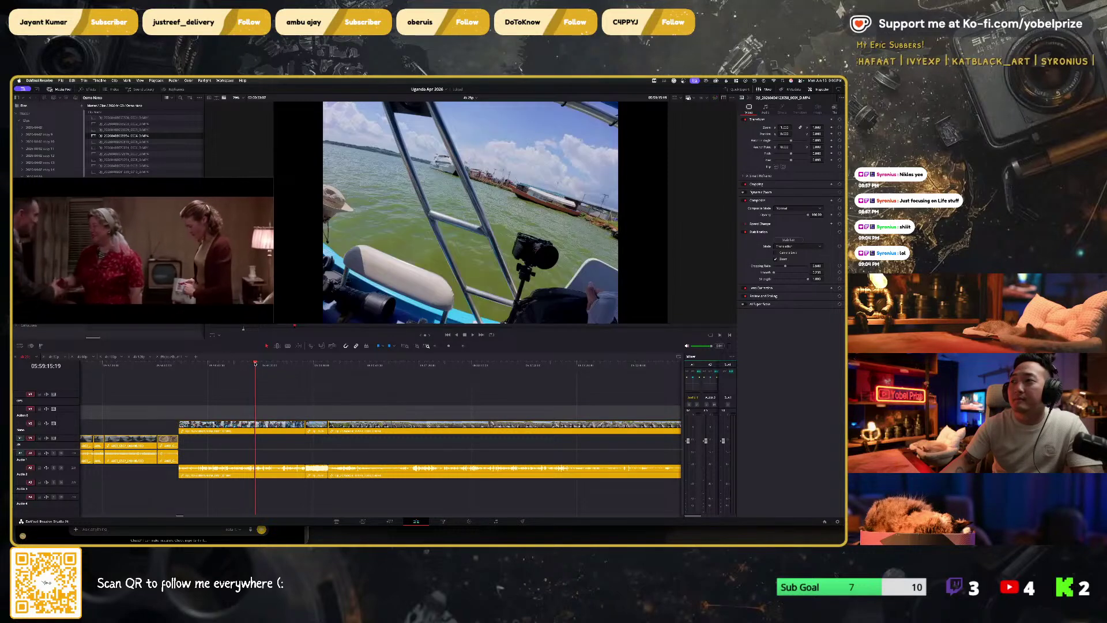
left_click(253, 364)
key("shift+Left")
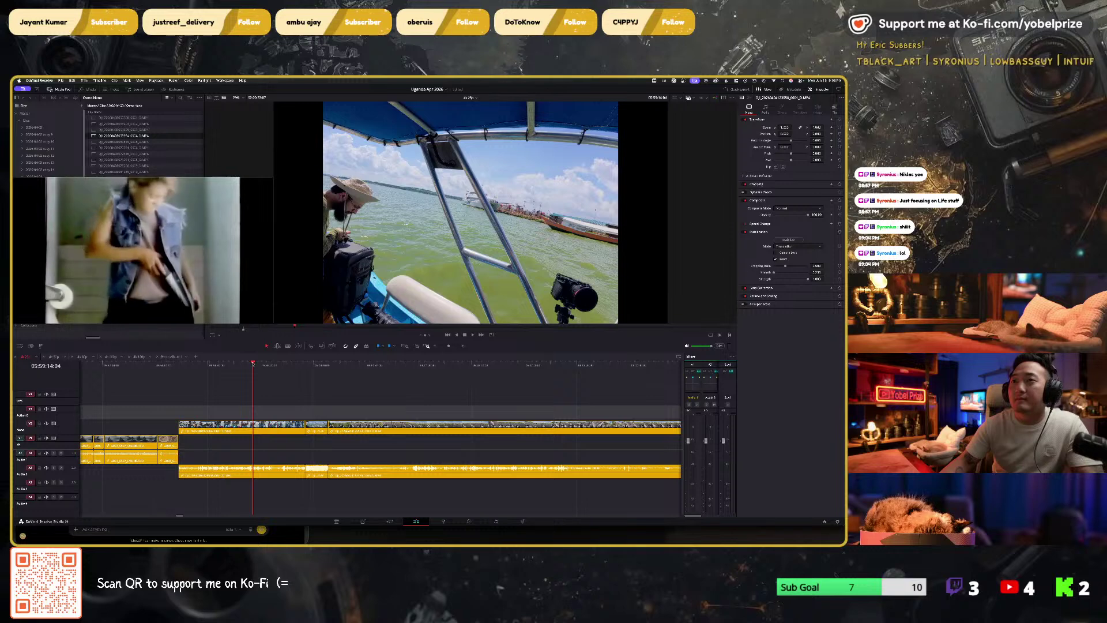
left_click(252, 364)
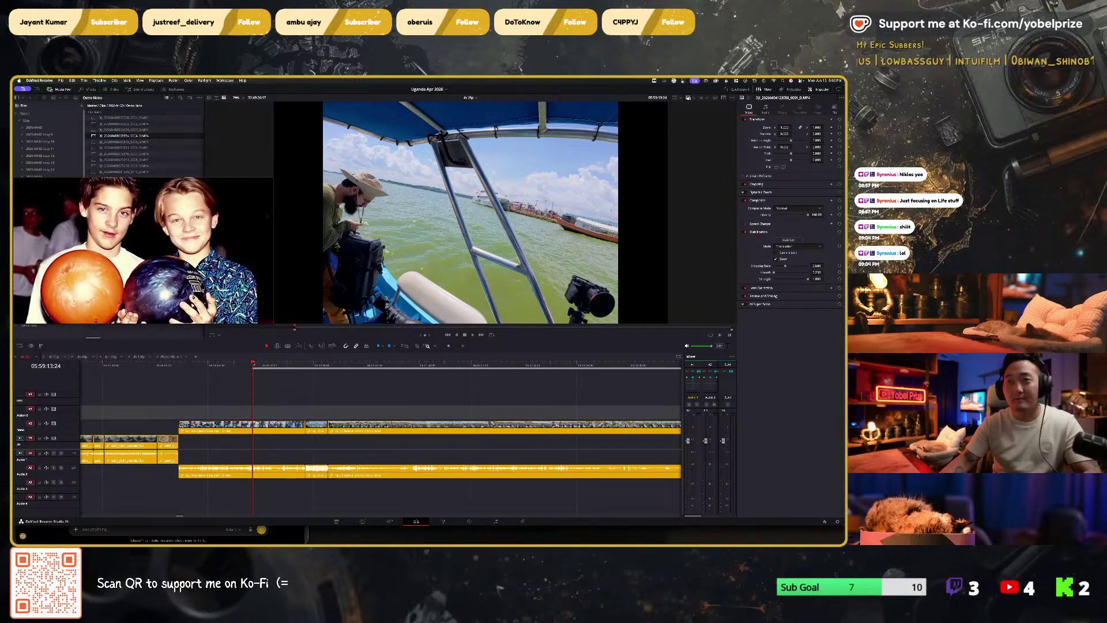
scroll(264, 374, "up", 5)
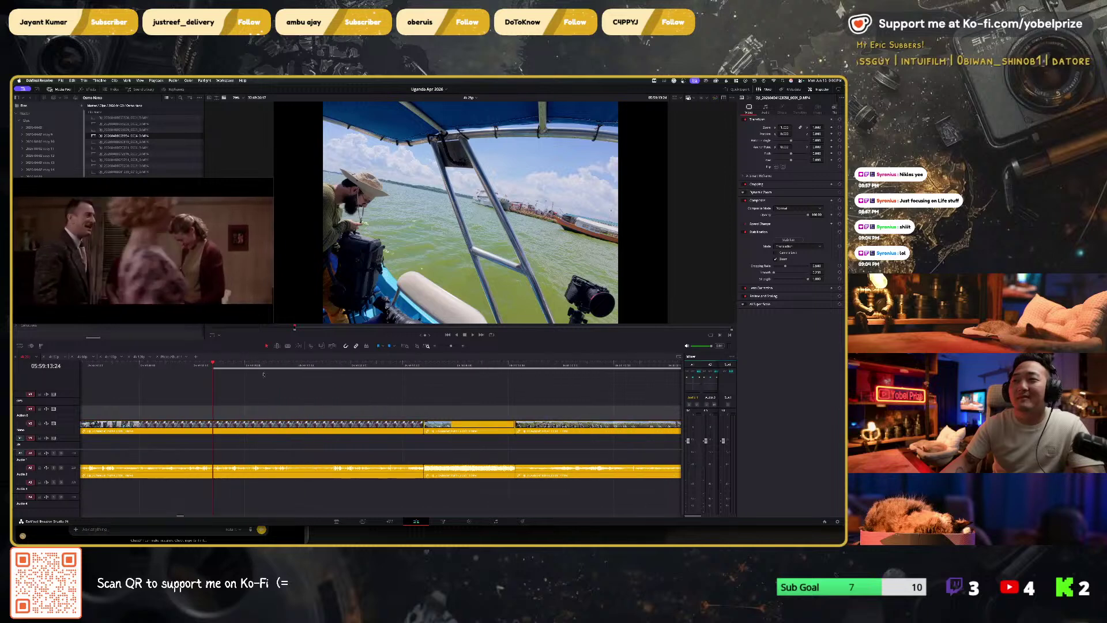
key("space")
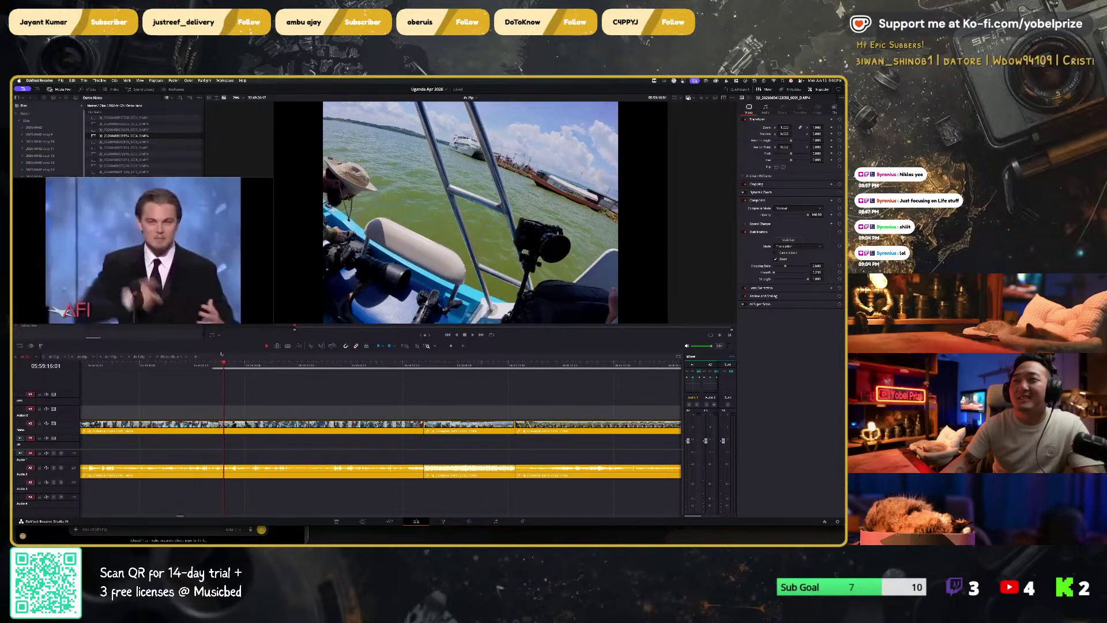
Step: Pause the floating picture-in-picture video and start a ChatGPT voice conversation in the browser
mouse_move(107, 211)
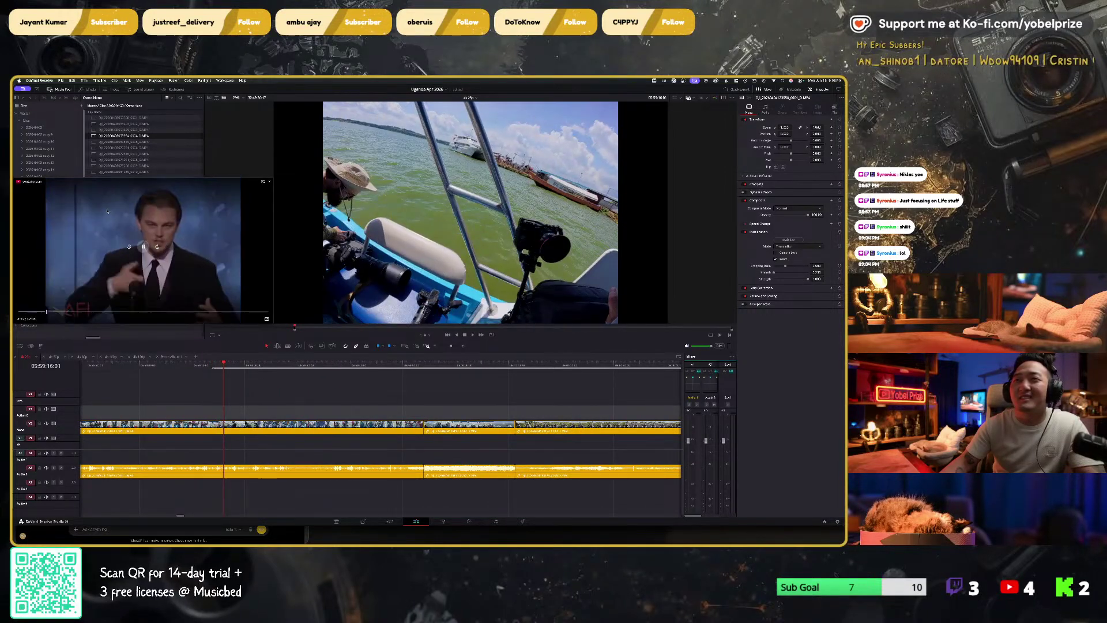
left_click(143, 247)
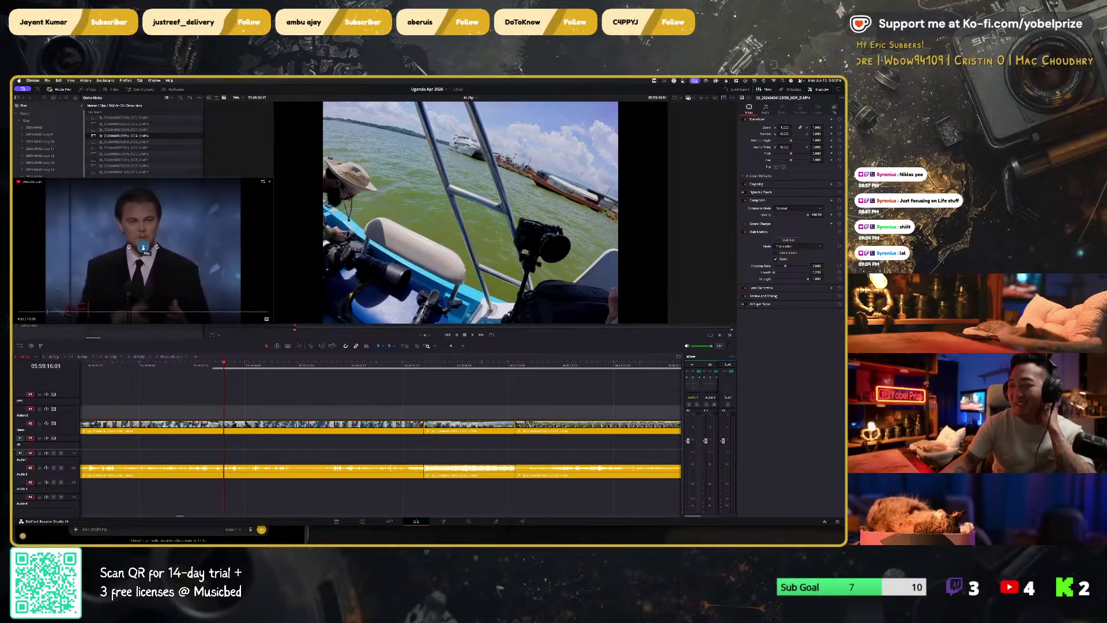
left_click(143, 247)
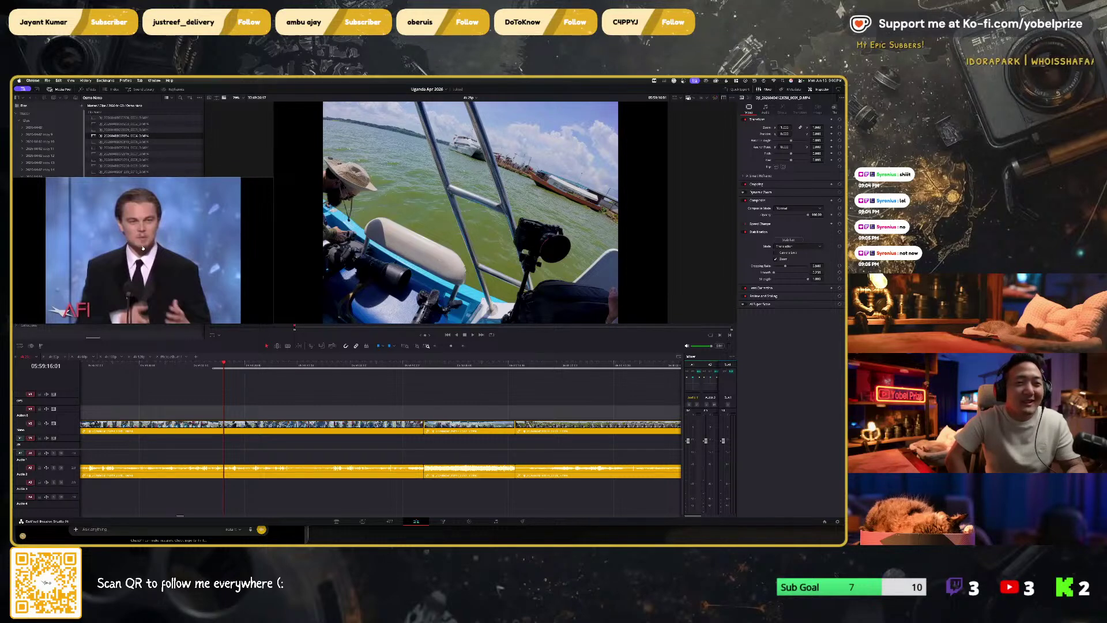
mouse_move(142, 248)
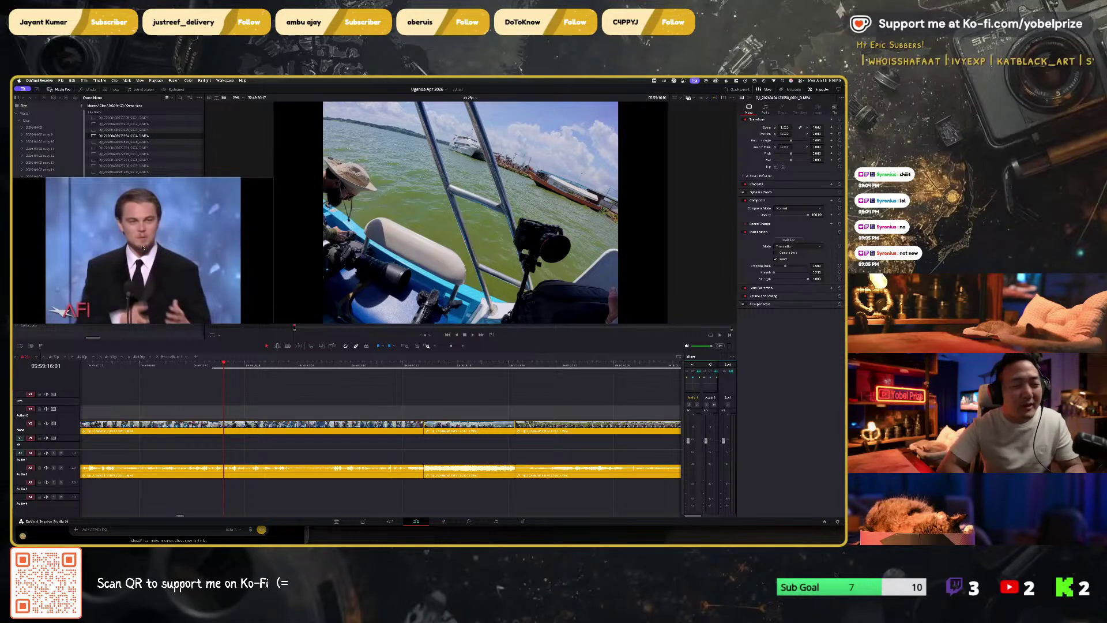
left_click(143, 248)
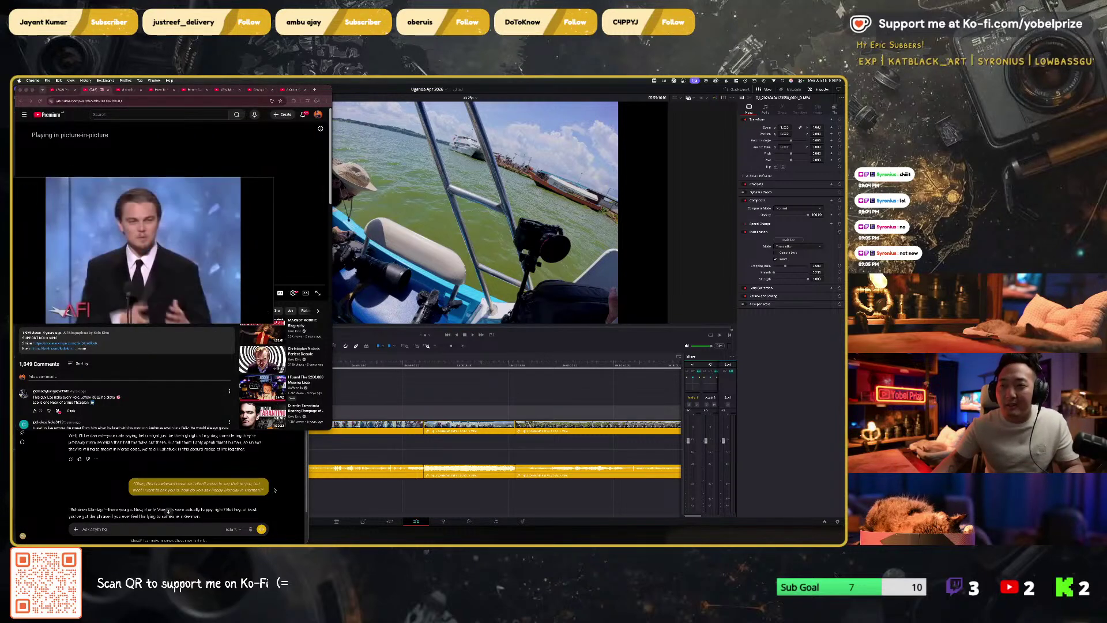
left_click(260, 529)
left_click(260, 529)
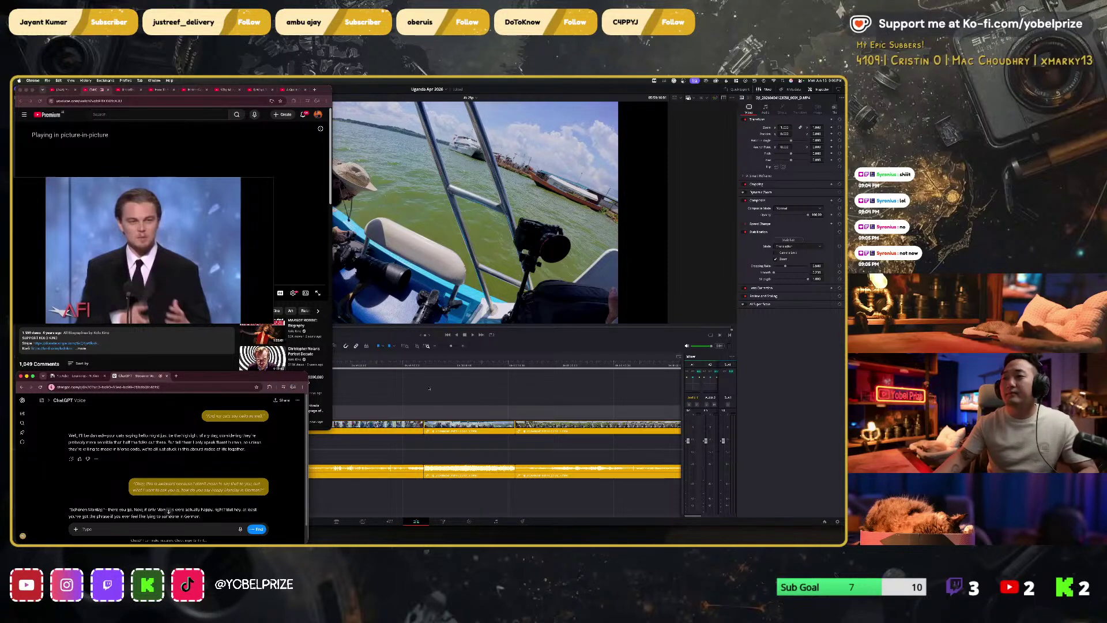
Step: Find the end of the boat gear shot, mark the out point at 05:59:25:00 and open the Deliver page
left_click(343, 364)
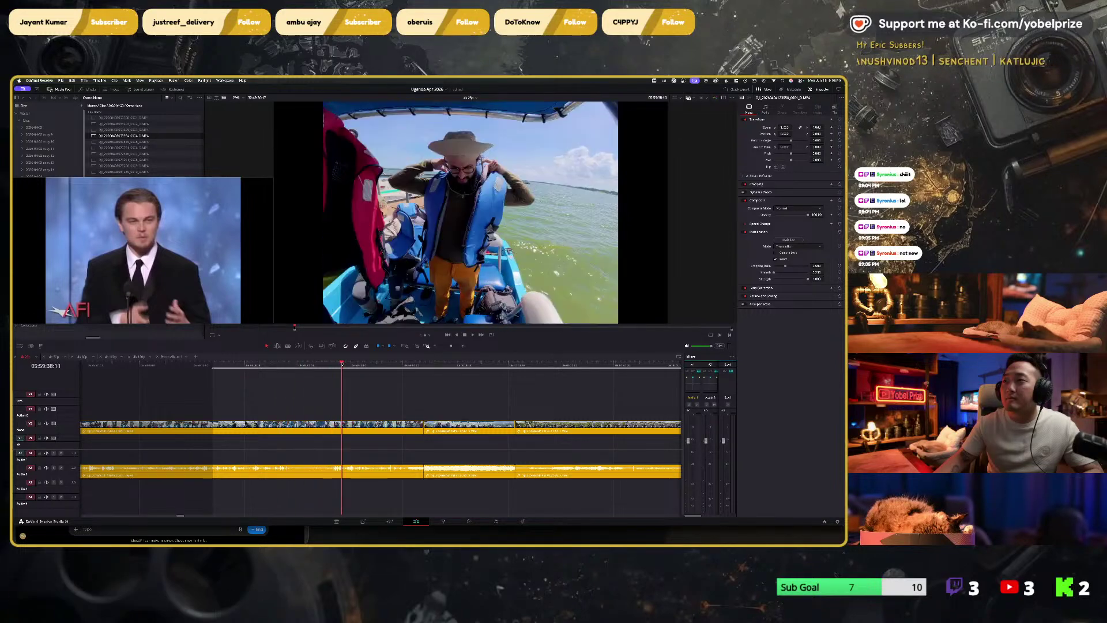
key("j")
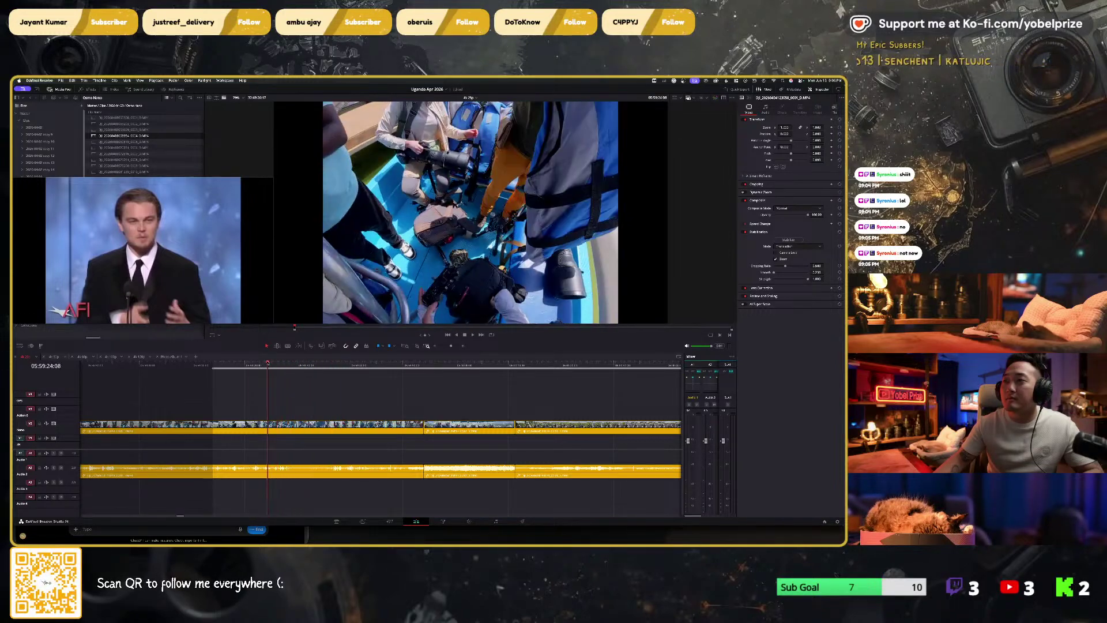
key("l")
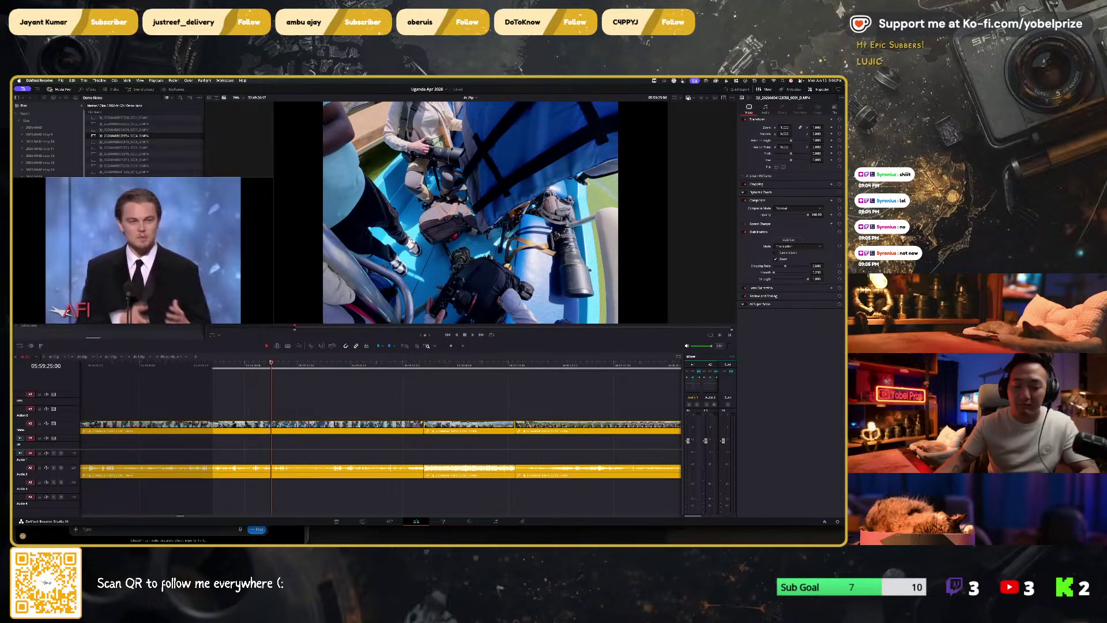
left_click(522, 520)
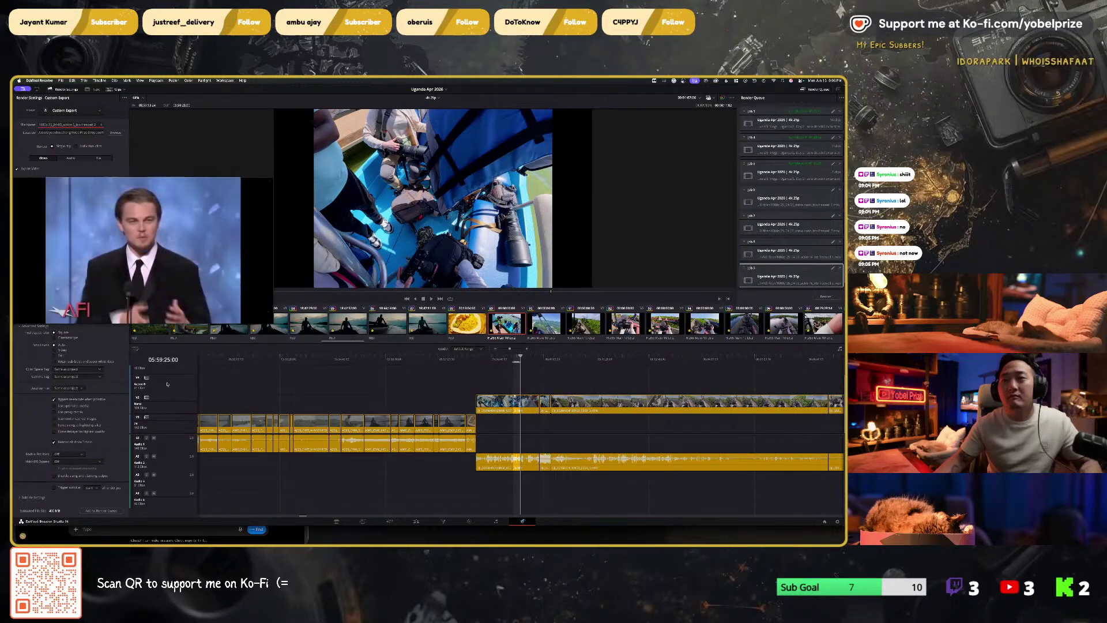
Step: Switch to ChatGPT in Chrome, end the running voice conversation, and hold and end another one
key("super+Tab")
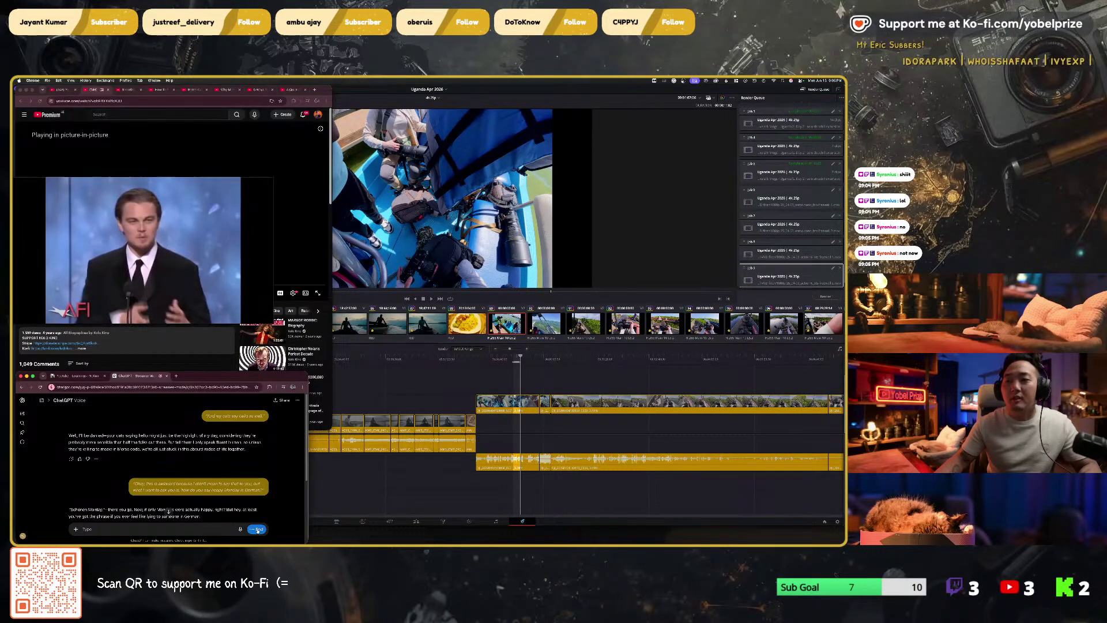
left_click(257, 529)
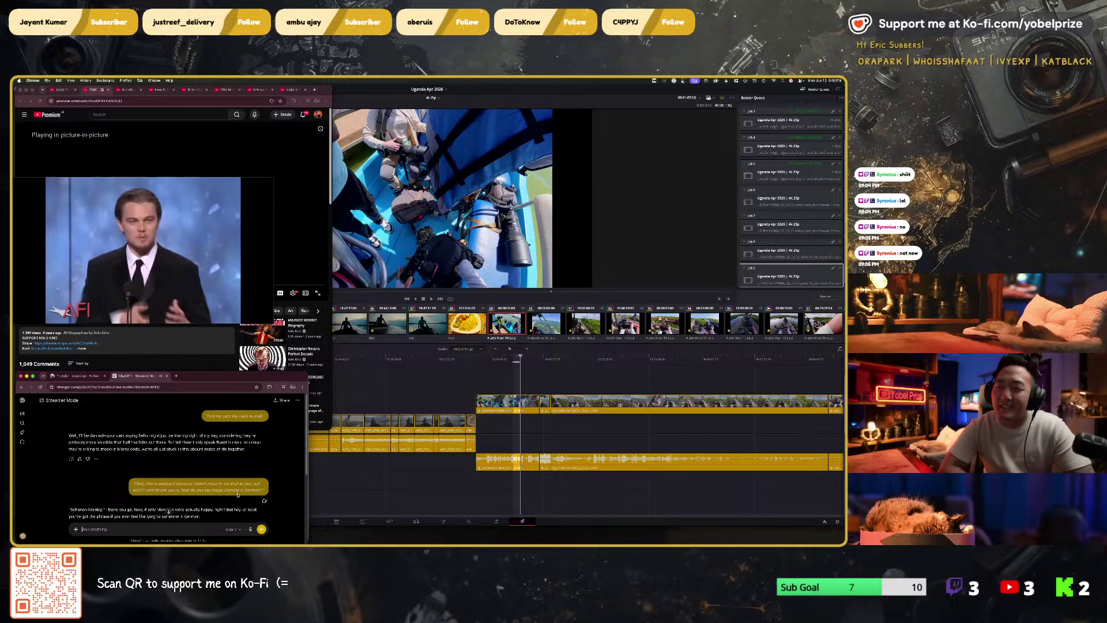
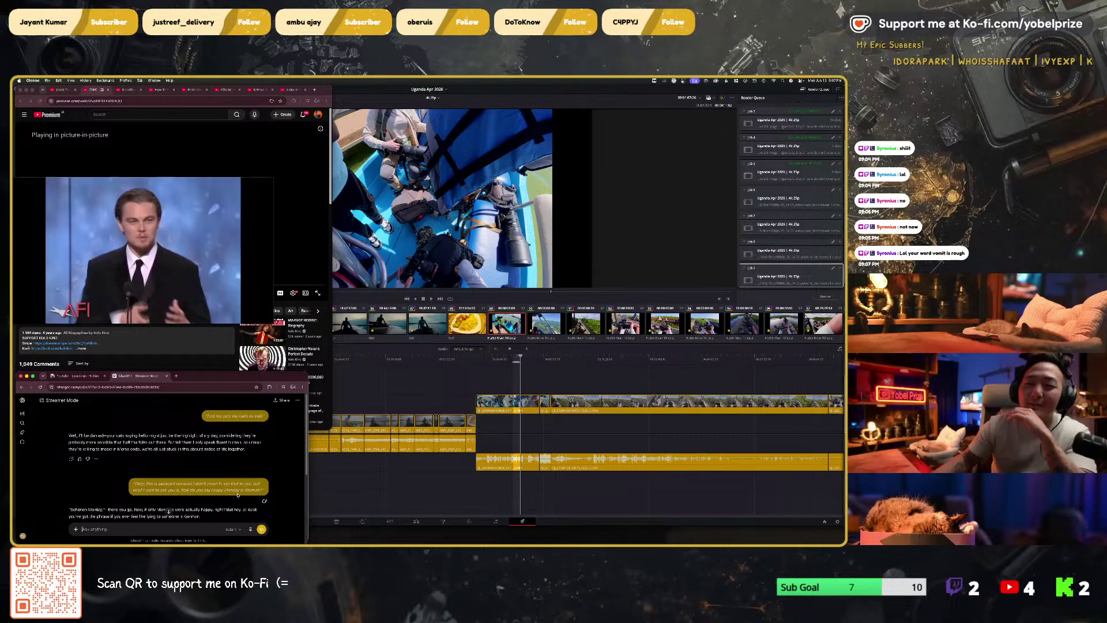
left_click(261, 529)
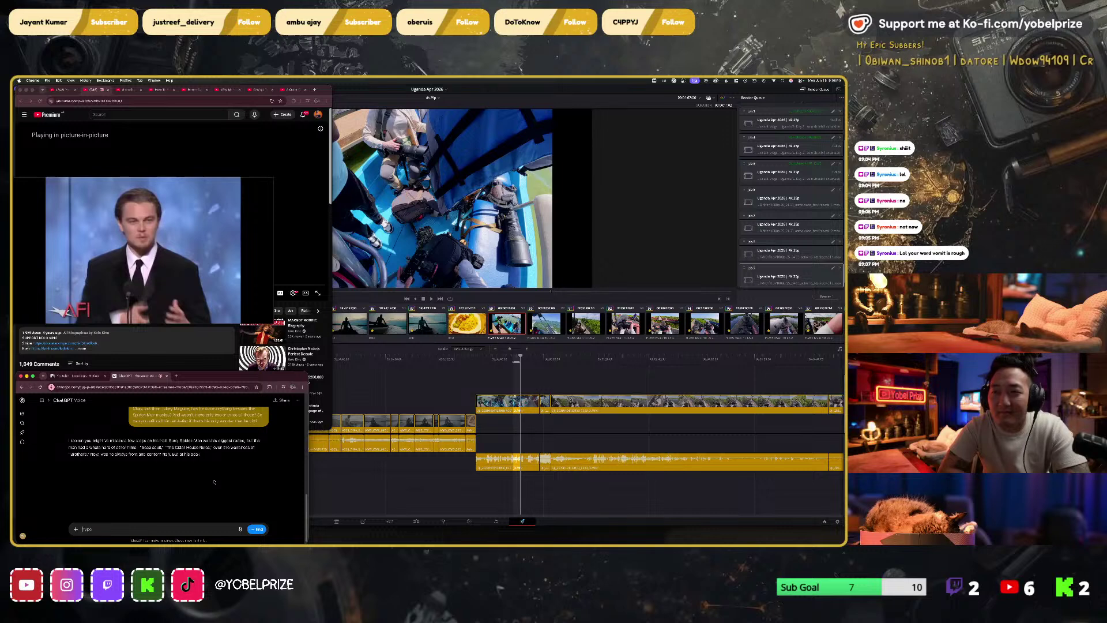
left_click(254, 528)
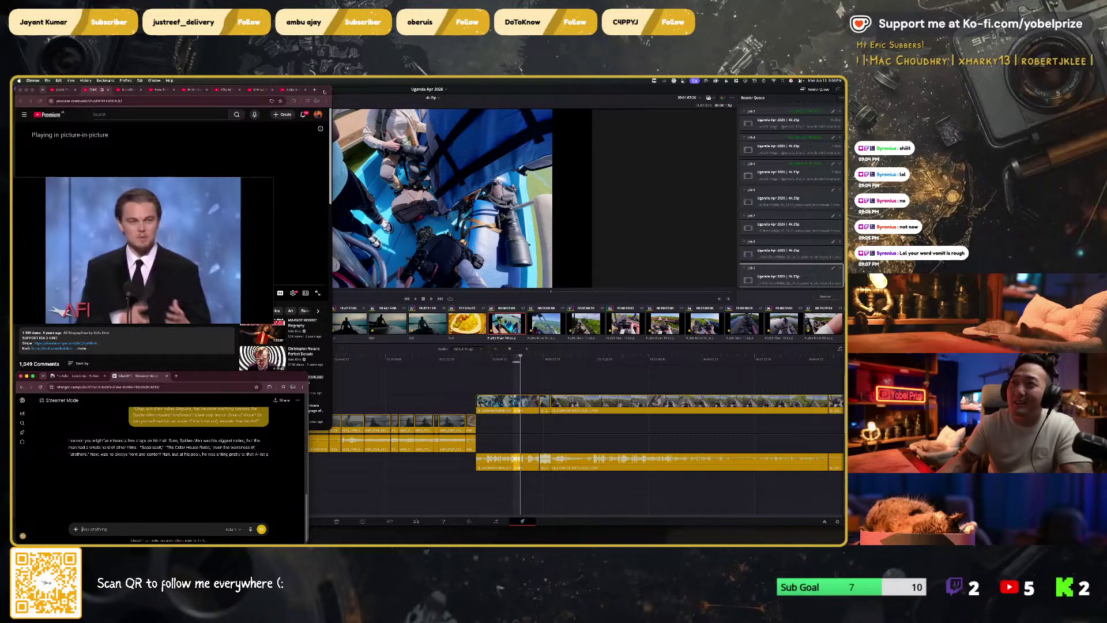
Step: Resume the picture-in-picture video, return to DaVinci Resolve and move the floating video from the render settings onto the timeline area
key("super+grave")
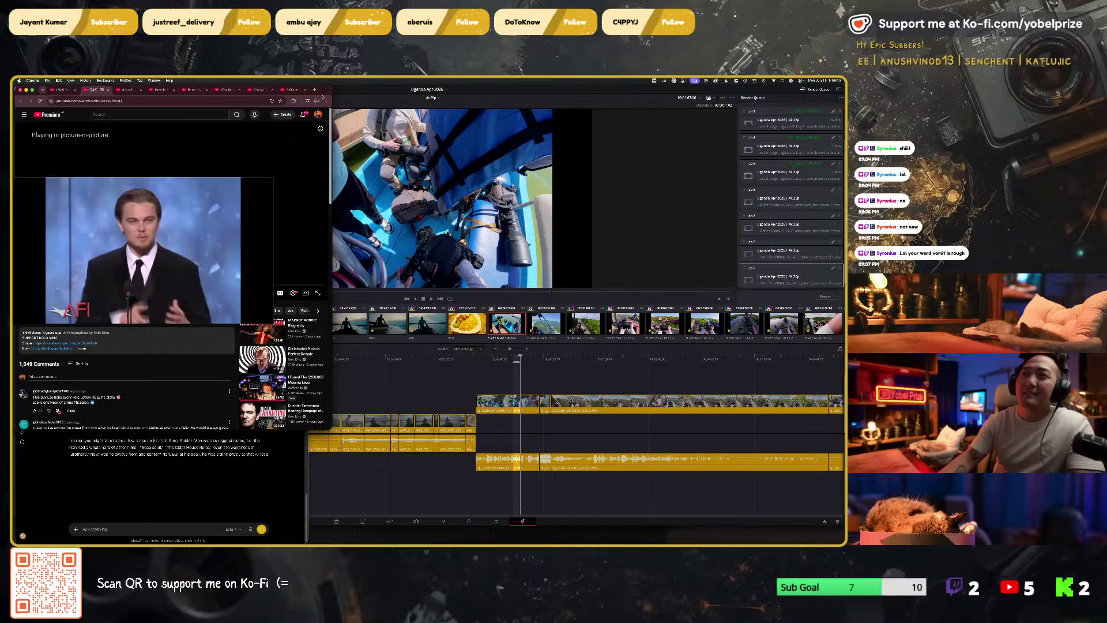
mouse_move(234, 219)
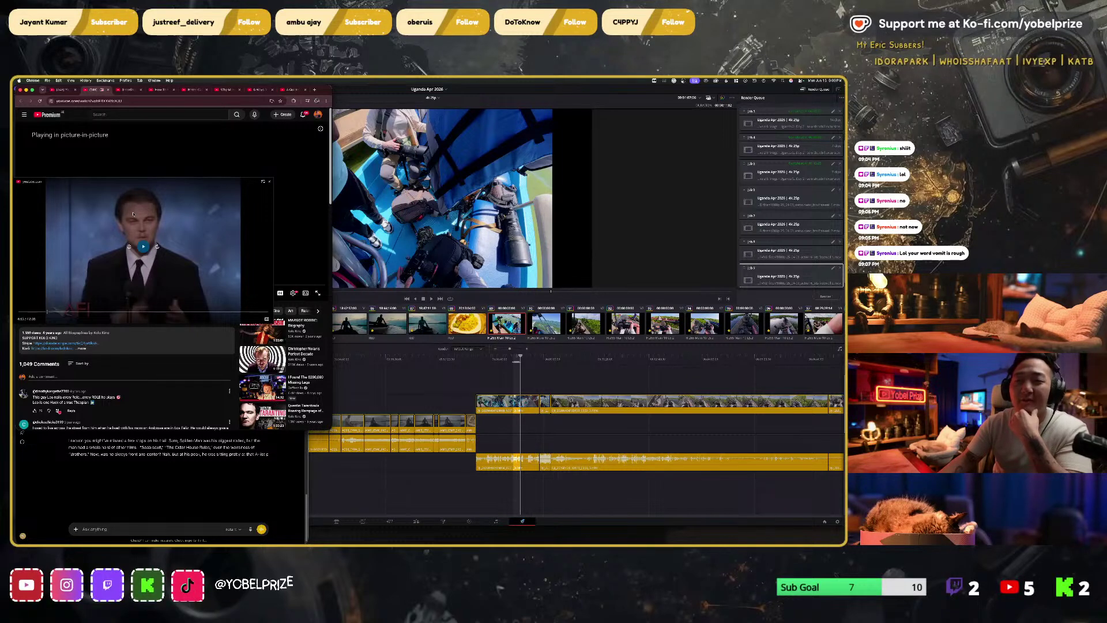
left_click(144, 248)
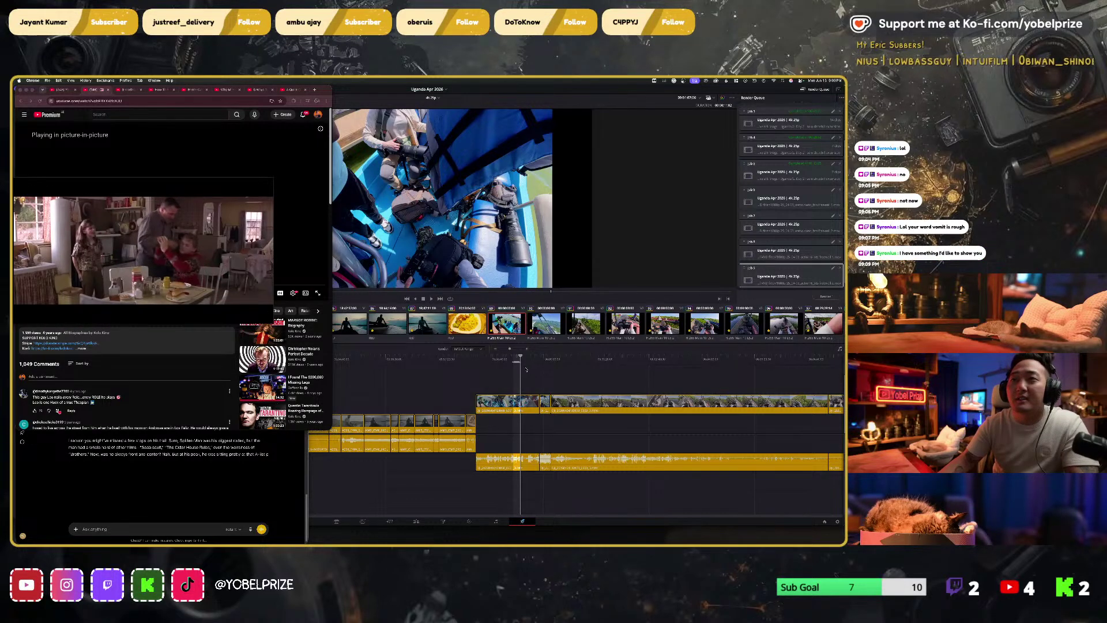
scroll(493, 385, "right", 3)
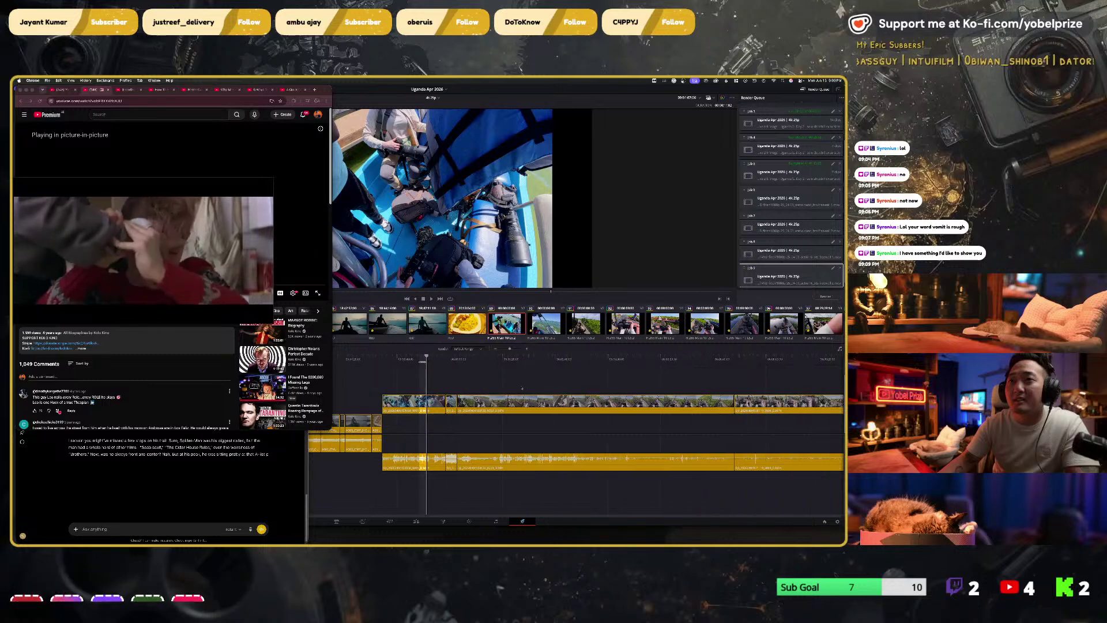
left_click(405, 373)
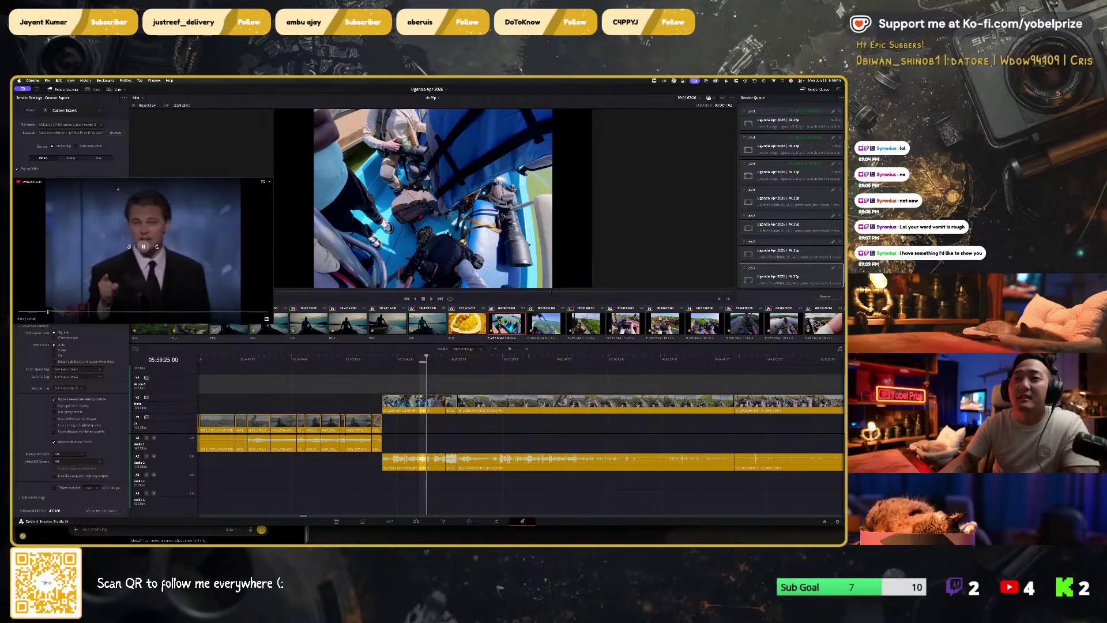
left_click_drag(117, 188, 563, 309)
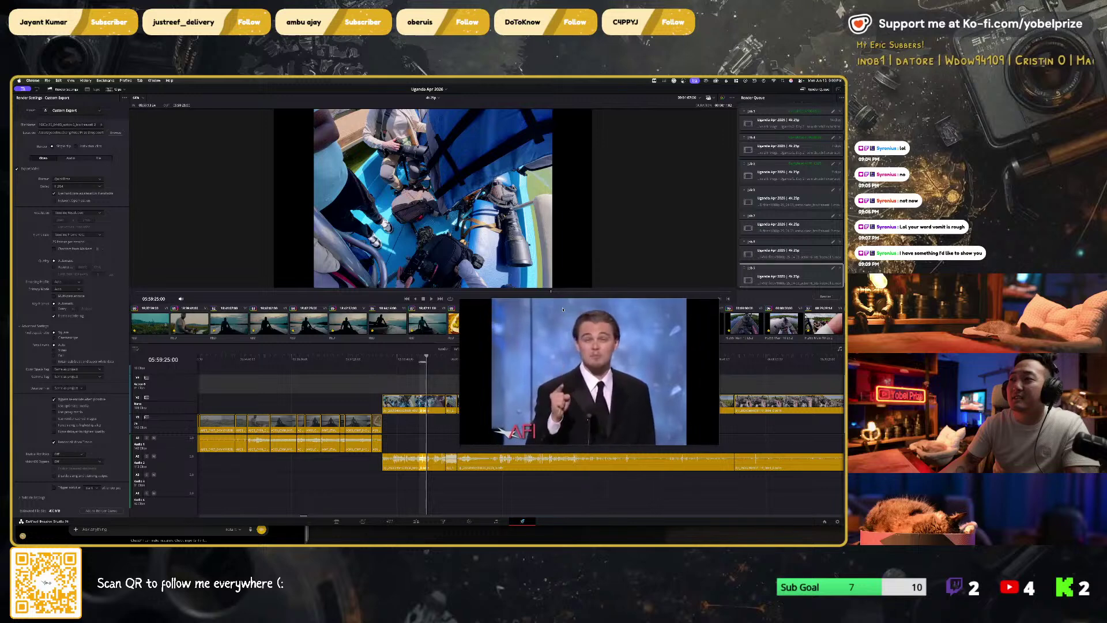
Step: Replace the descriptive word in the middle of the render file name for the marked boat shot
left_click(74, 124)
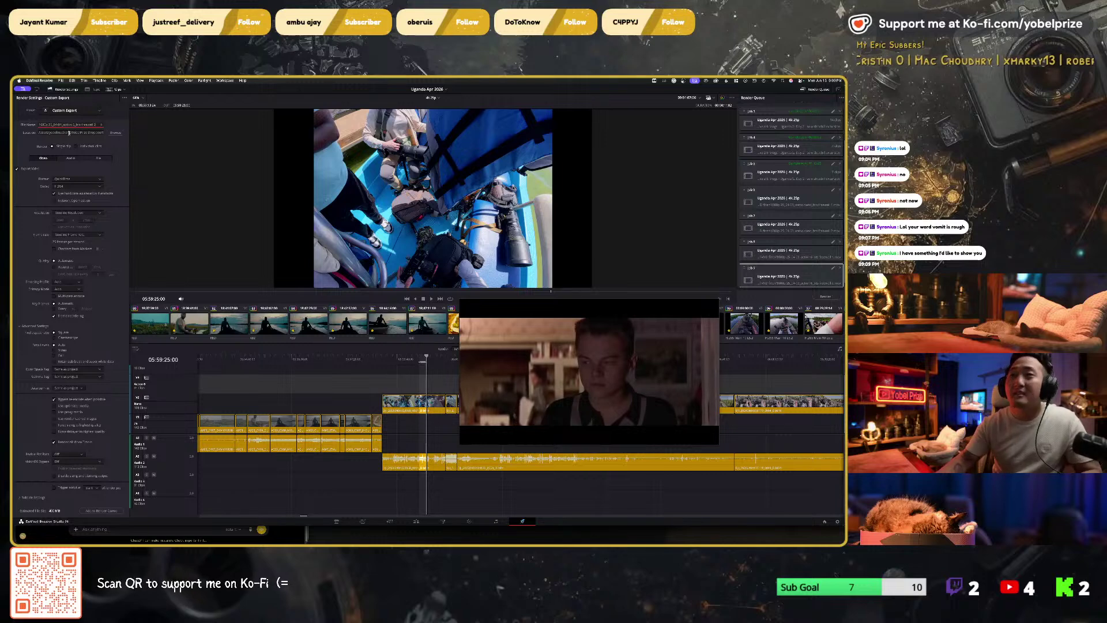
double_click(67, 125)
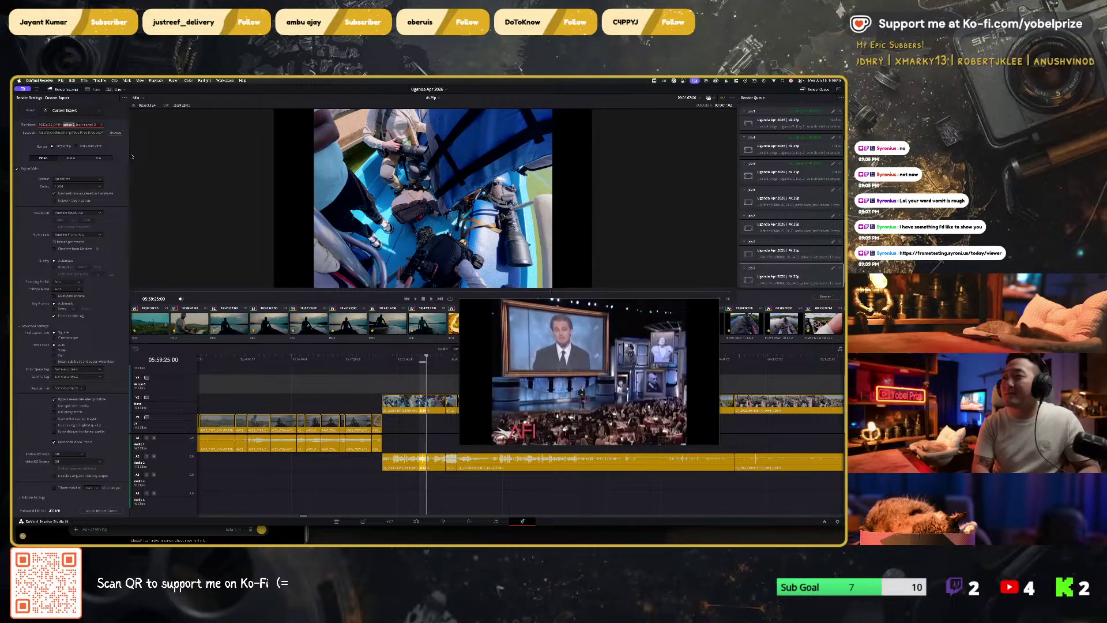
type("abmo_stam")
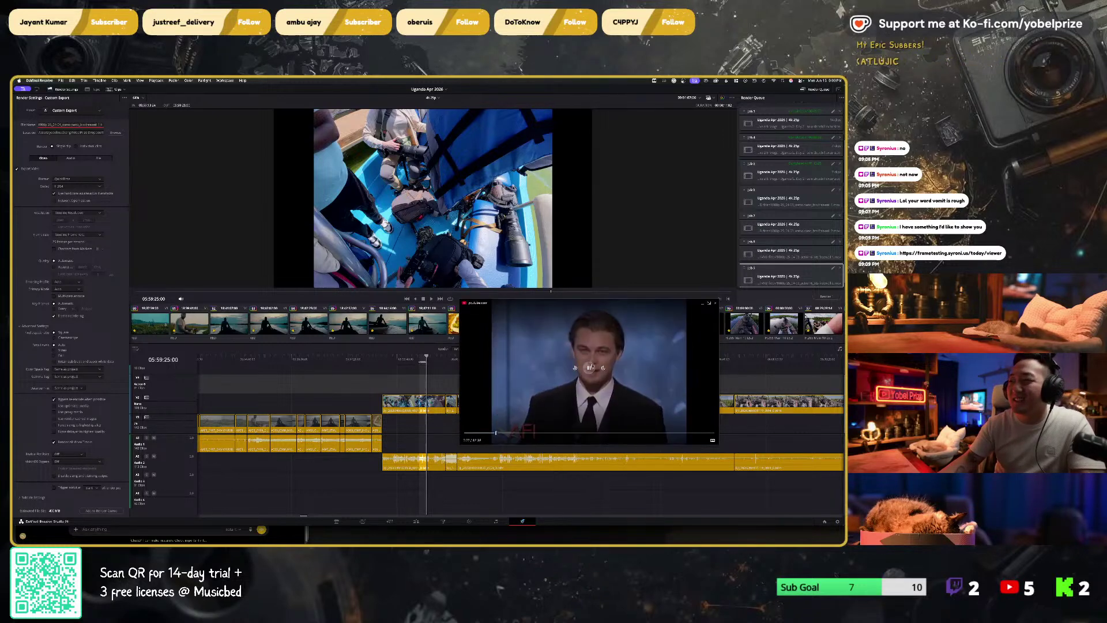
Step: Pause and resume the floating video that lies over the Deliver timeline
left_click(645, 389)
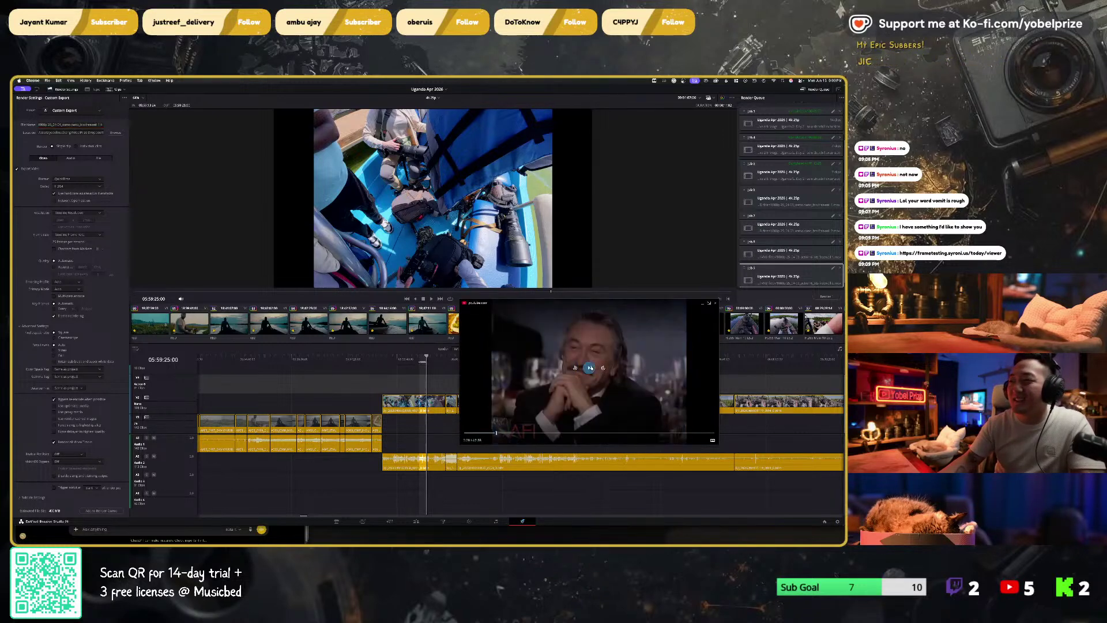
left_click(645, 389)
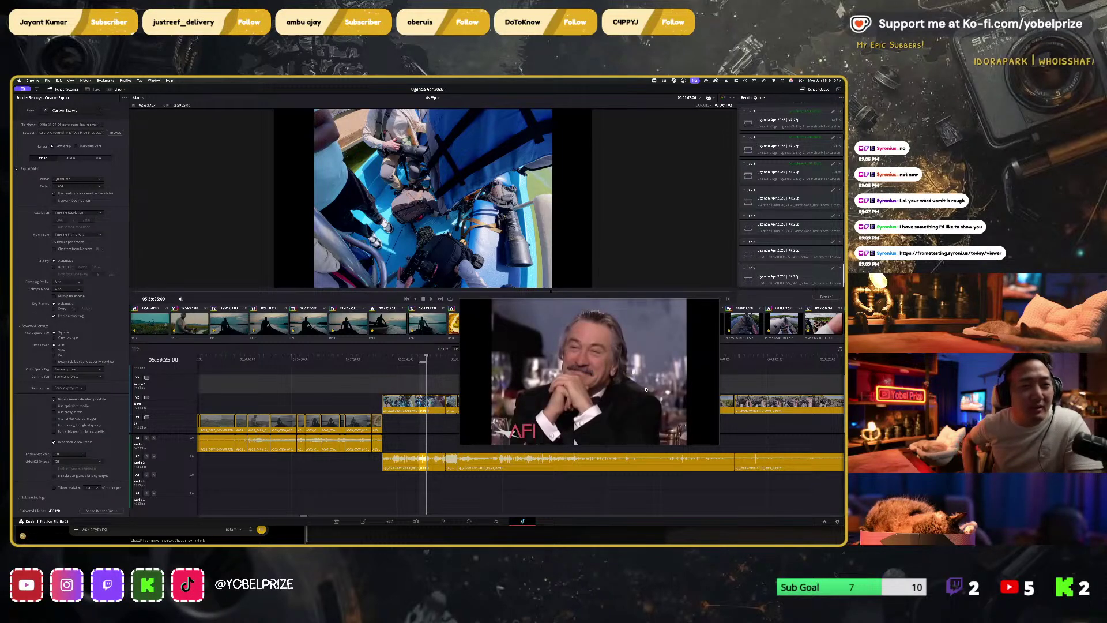
left_click(634, 377)
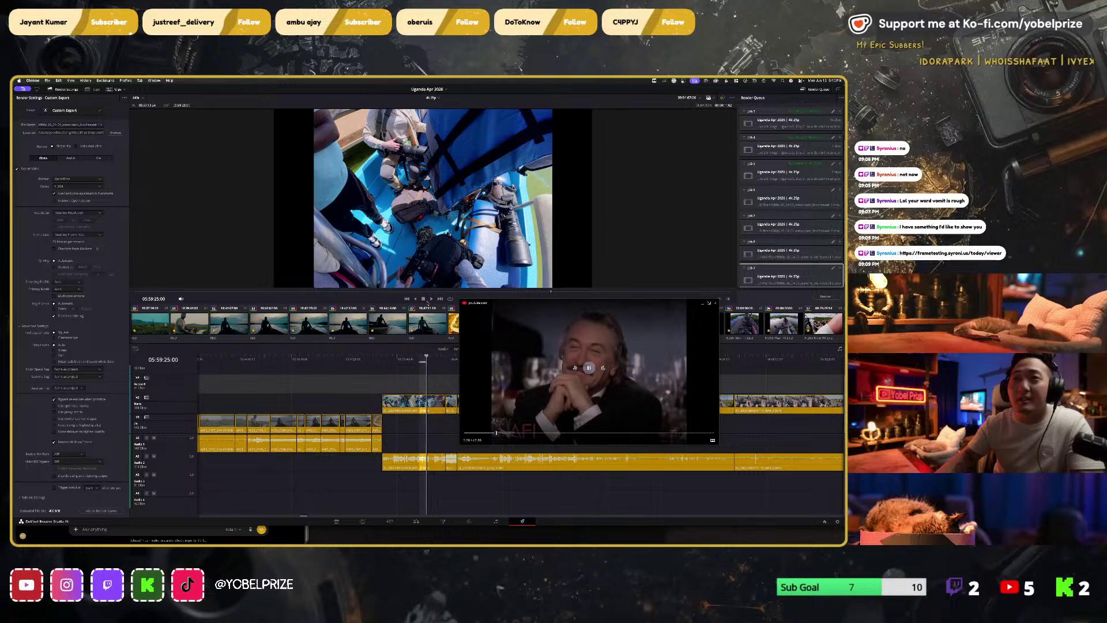
left_click(633, 377)
Step: Finish editing the render file name and switch the export from the timeline resolution to a fixed resolution preset
left_click(94, 125)
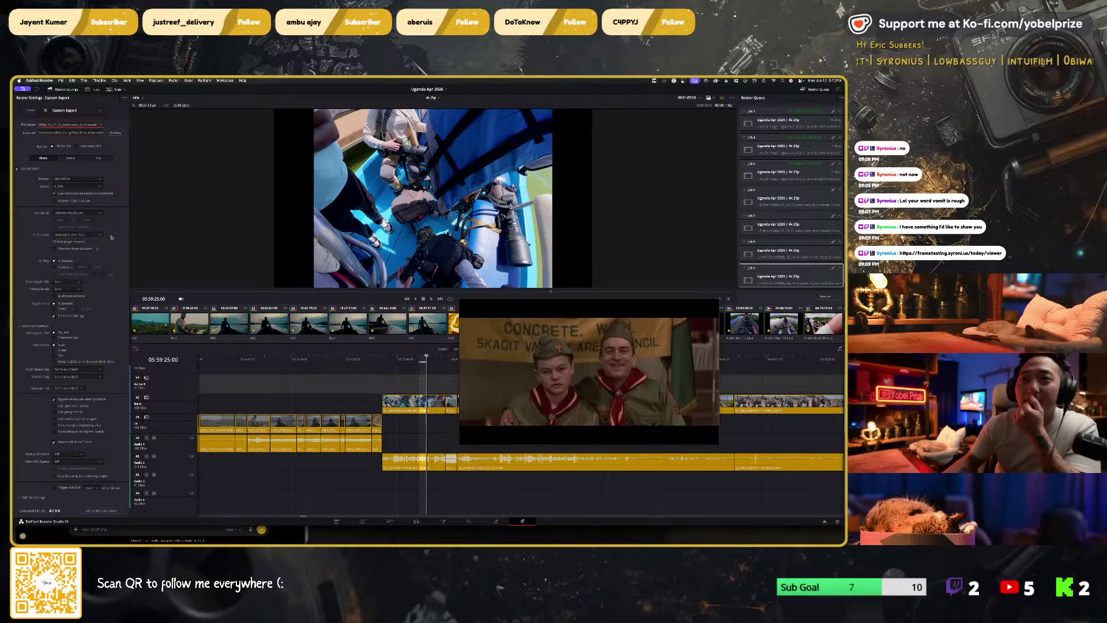
left_click(80, 212)
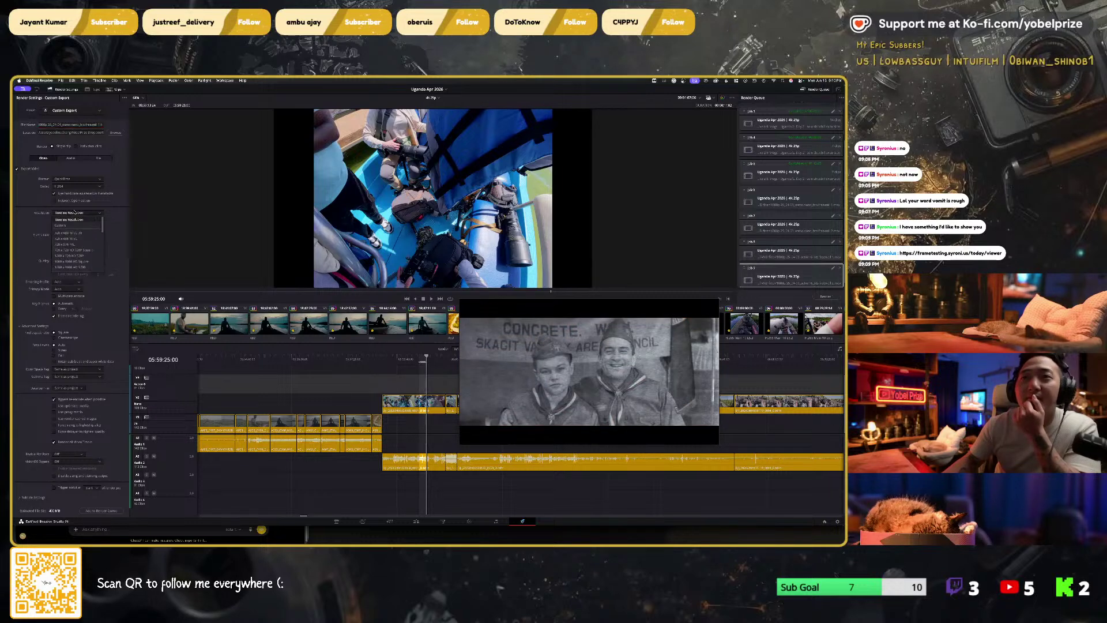
left_click(75, 260)
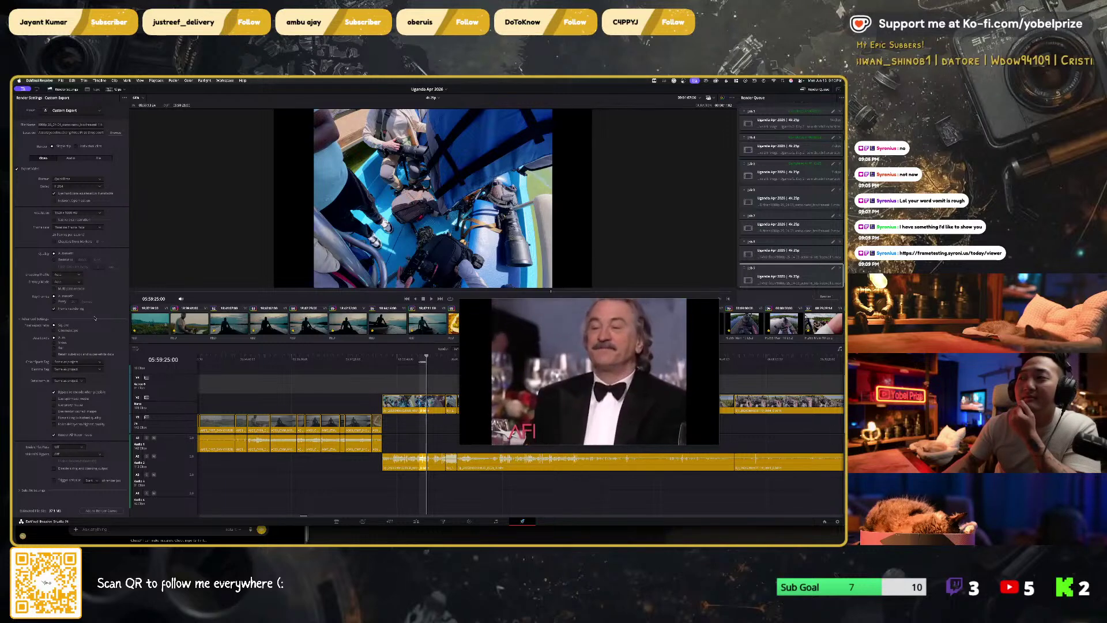
Step: Pause and resume the floating documentary video, then return focus to the render settings
left_click(603, 370)
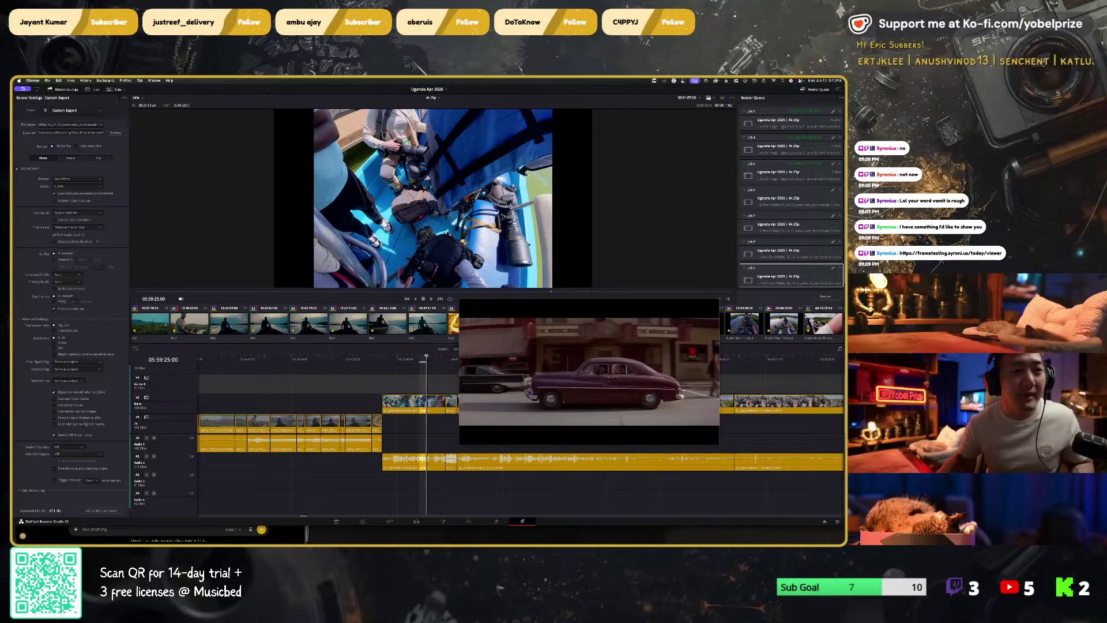
left_click(587, 367)
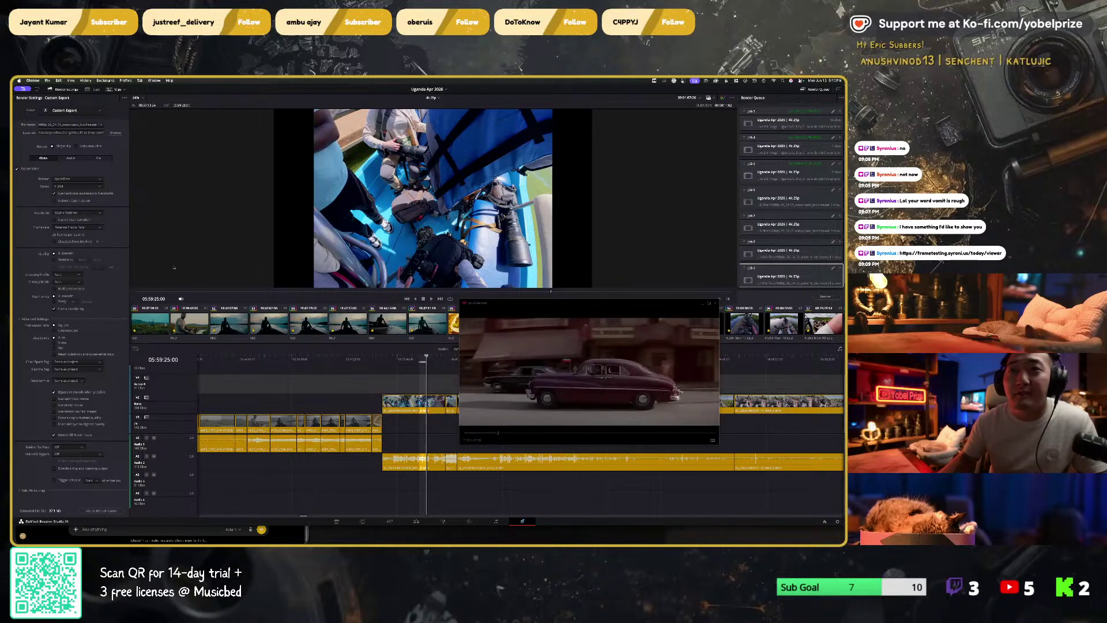
left_click(96, 332)
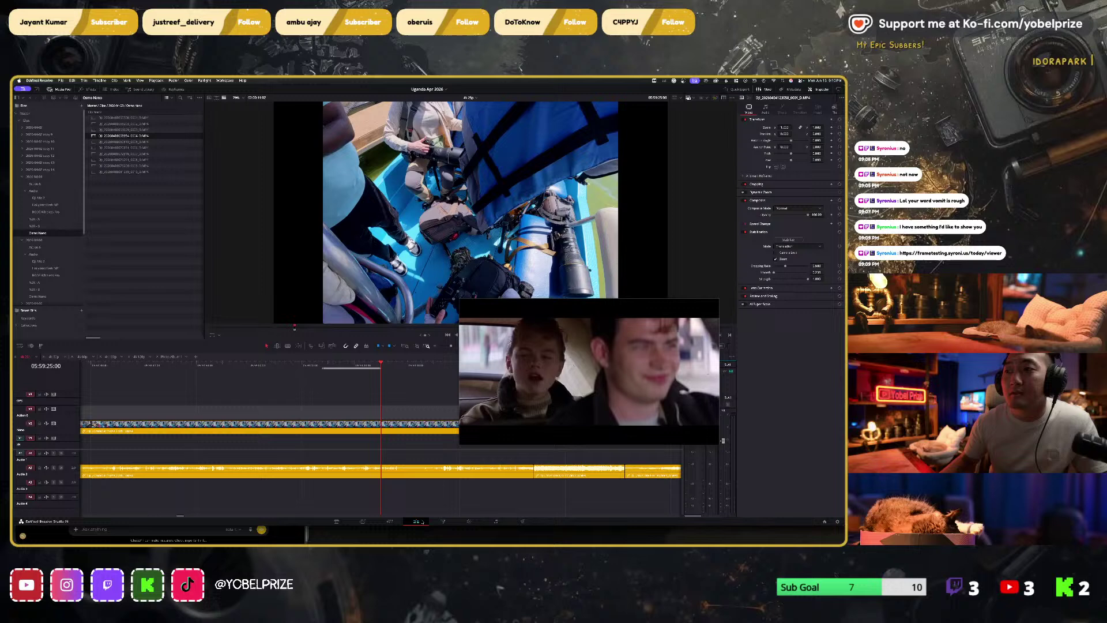
Step: Switch to the Edit page, open the last camera bin in the lower expanded day folder and view the clips after the playhead
left_click(419, 521)
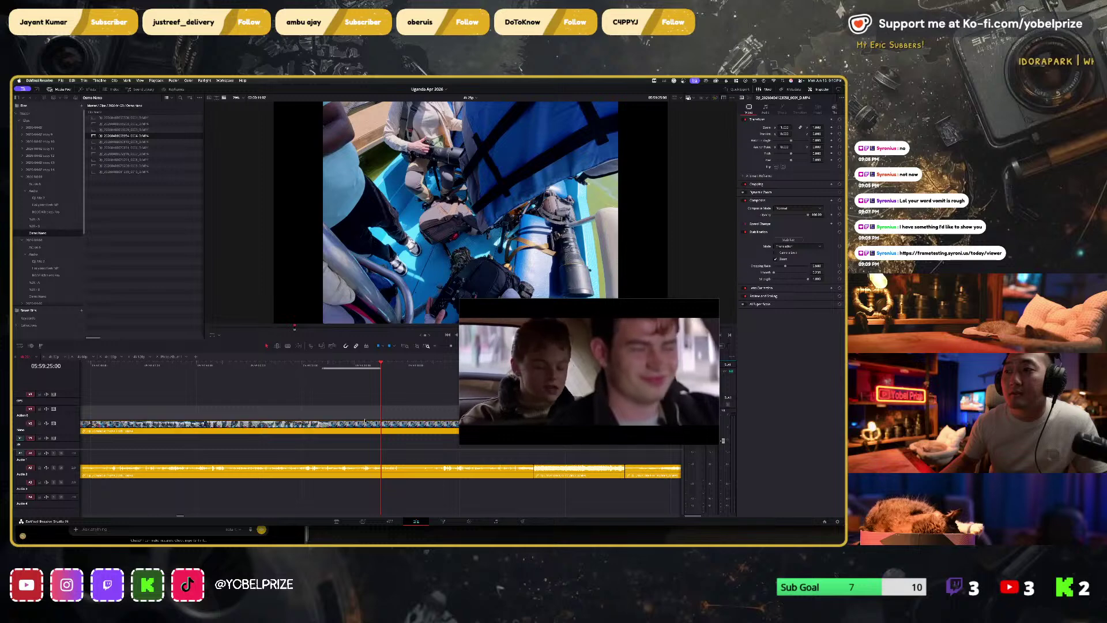
left_click(38, 296)
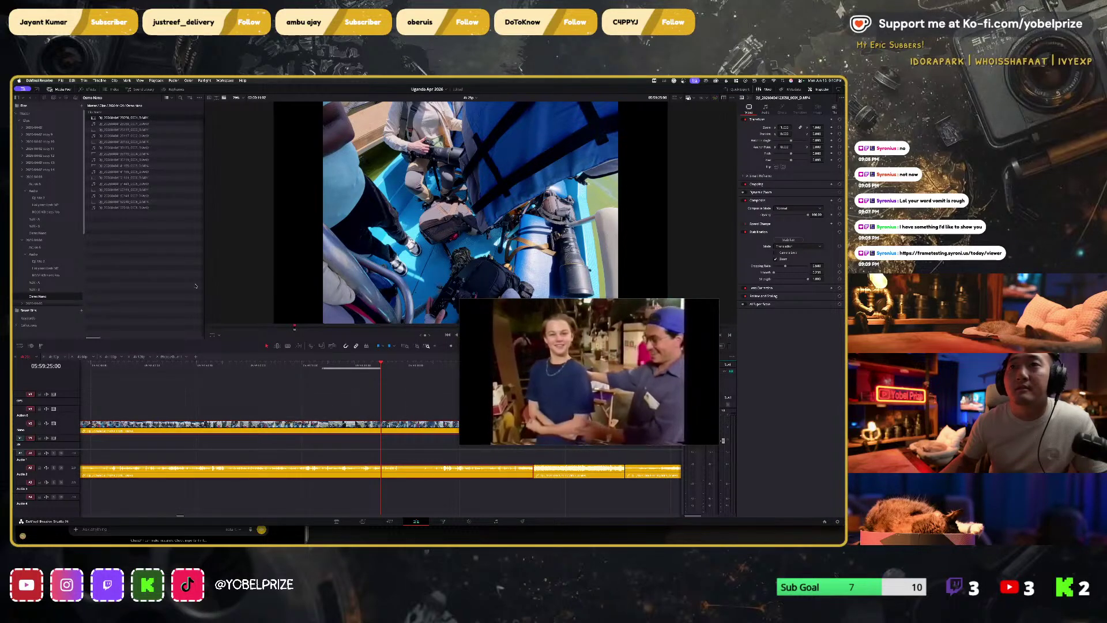
scroll(379, 387, "right", 3)
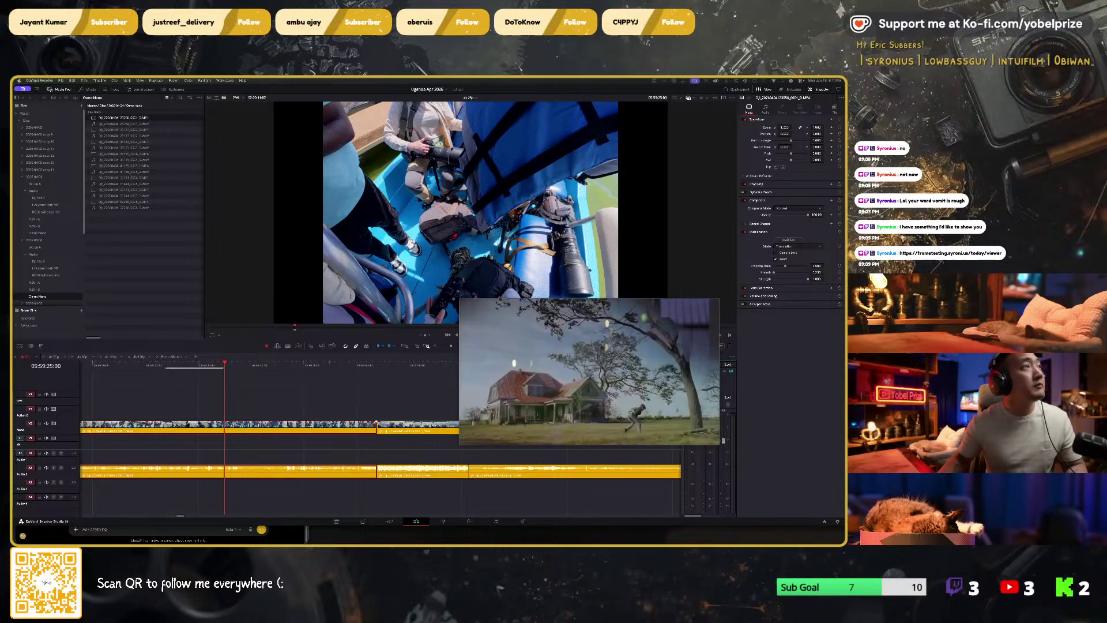
left_click(589, 368)
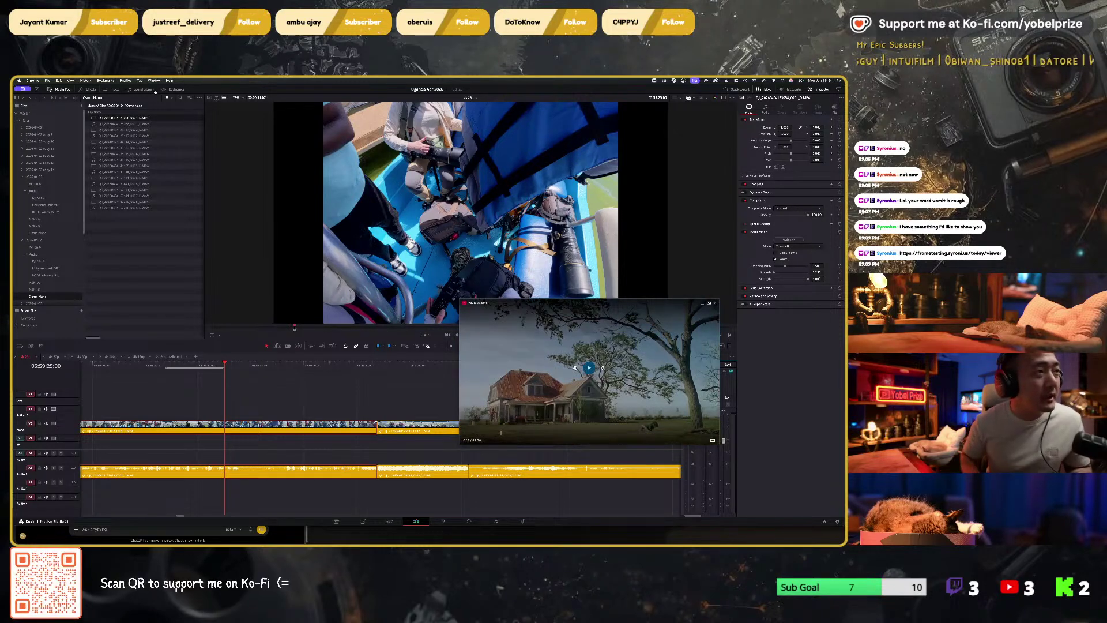
key("super+Tab")
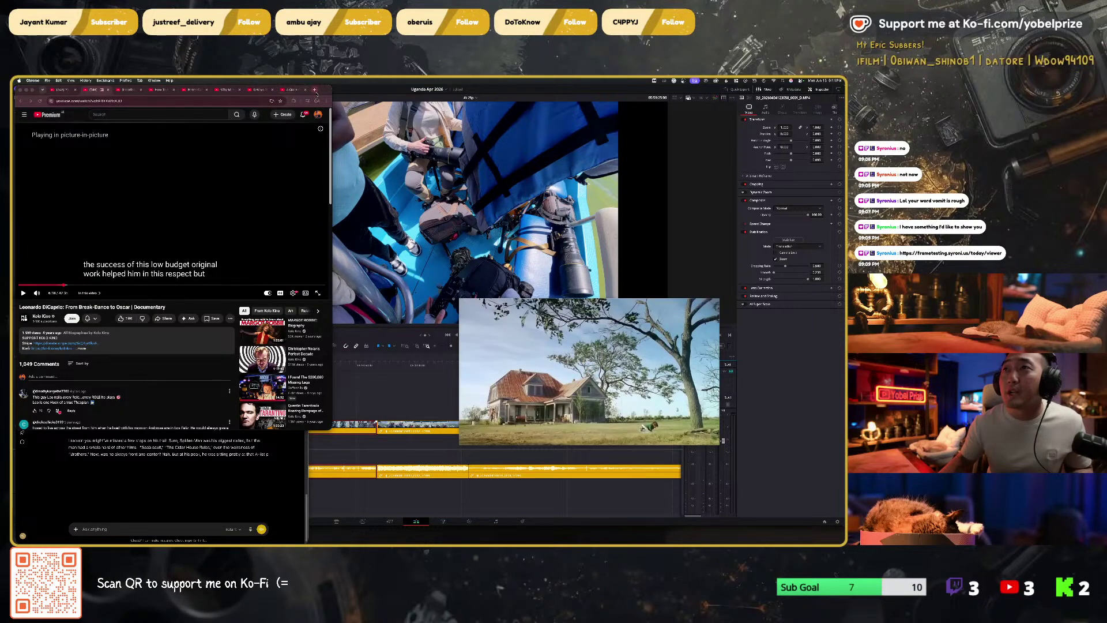
key("super+n")
type("https://frametesting.syroni.us/today/viewer")
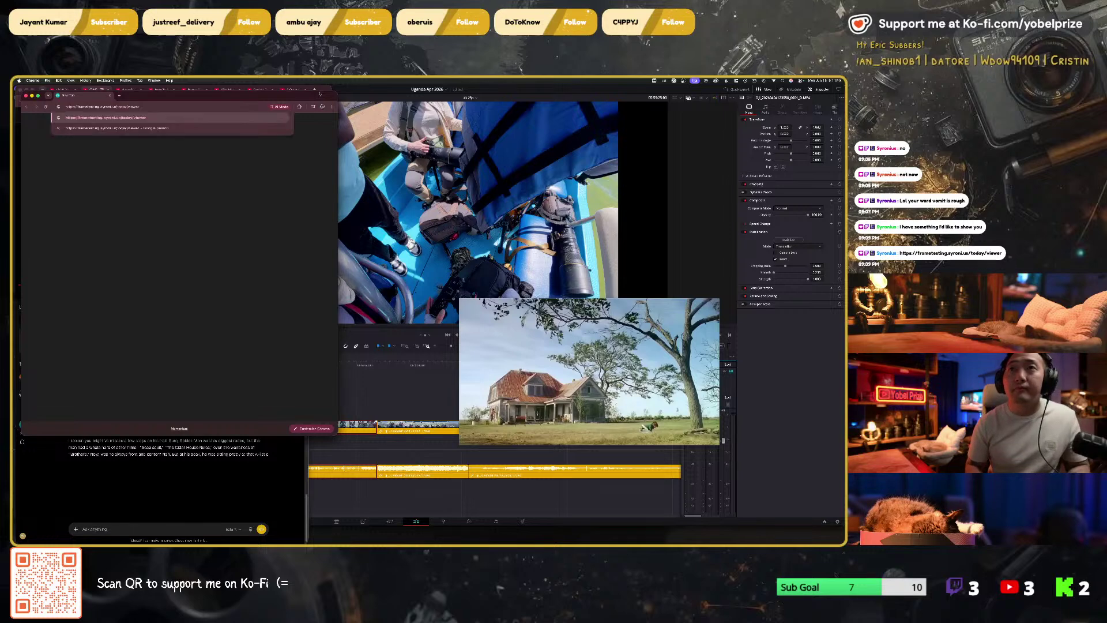
key("Return")
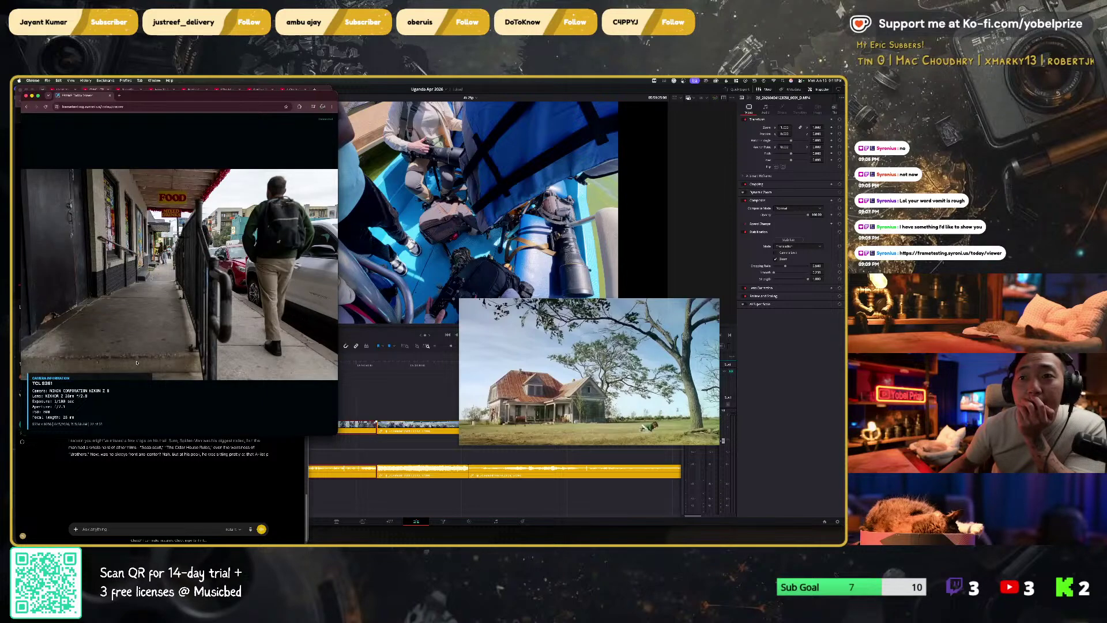
Step: View the photo slideshow full screen, then restore and close its browser window
key("ctrl+alt+Return")
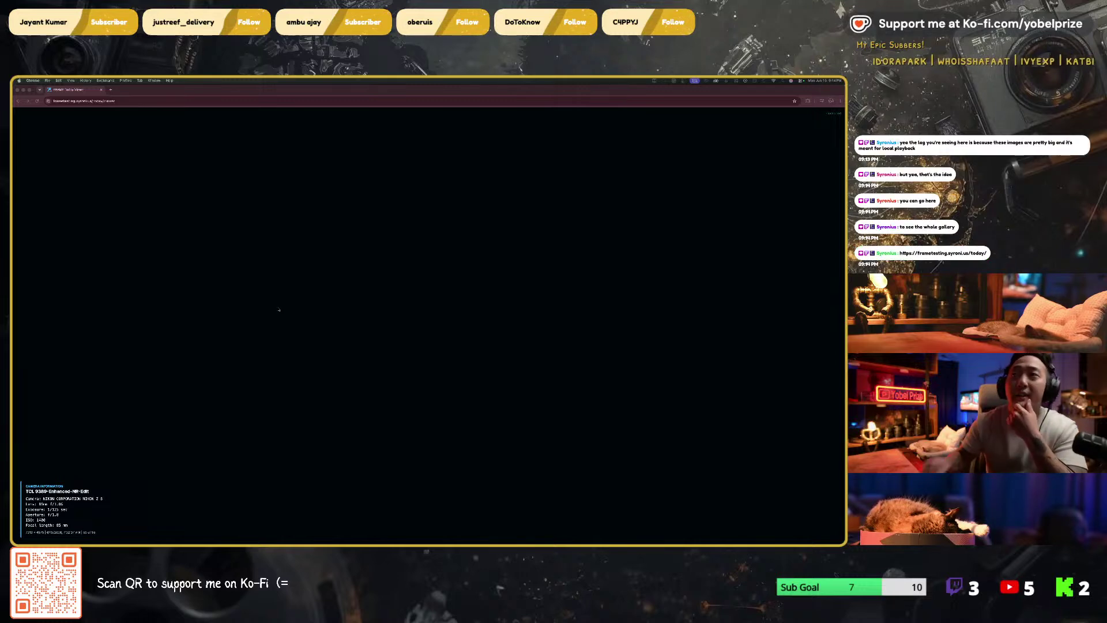
key("ctrl+super+f")
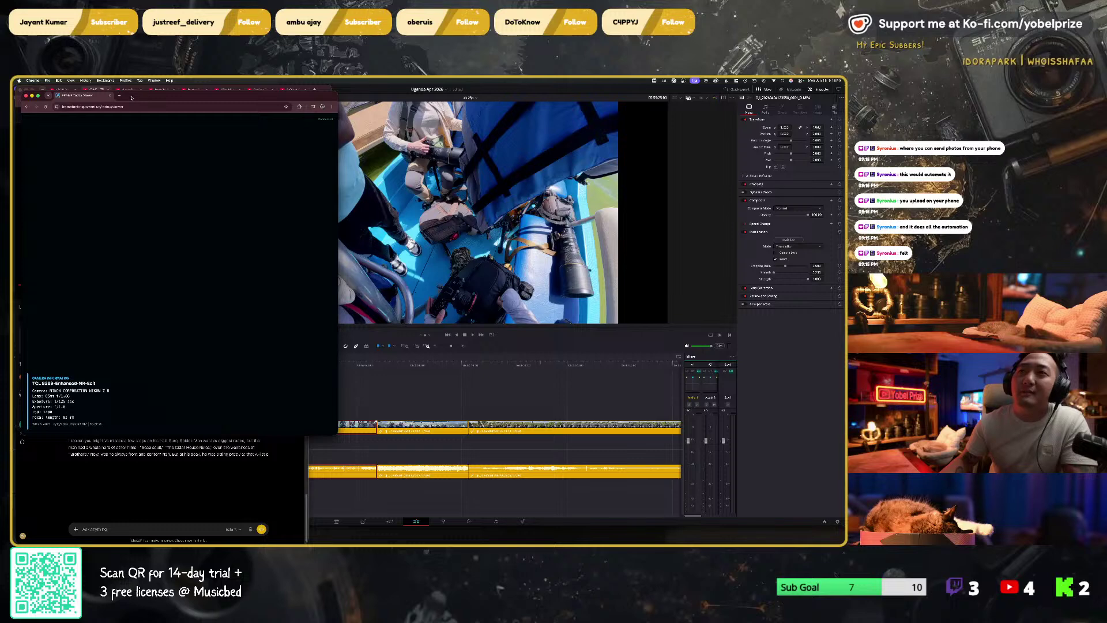
left_click_drag(131, 99, 137, 101)
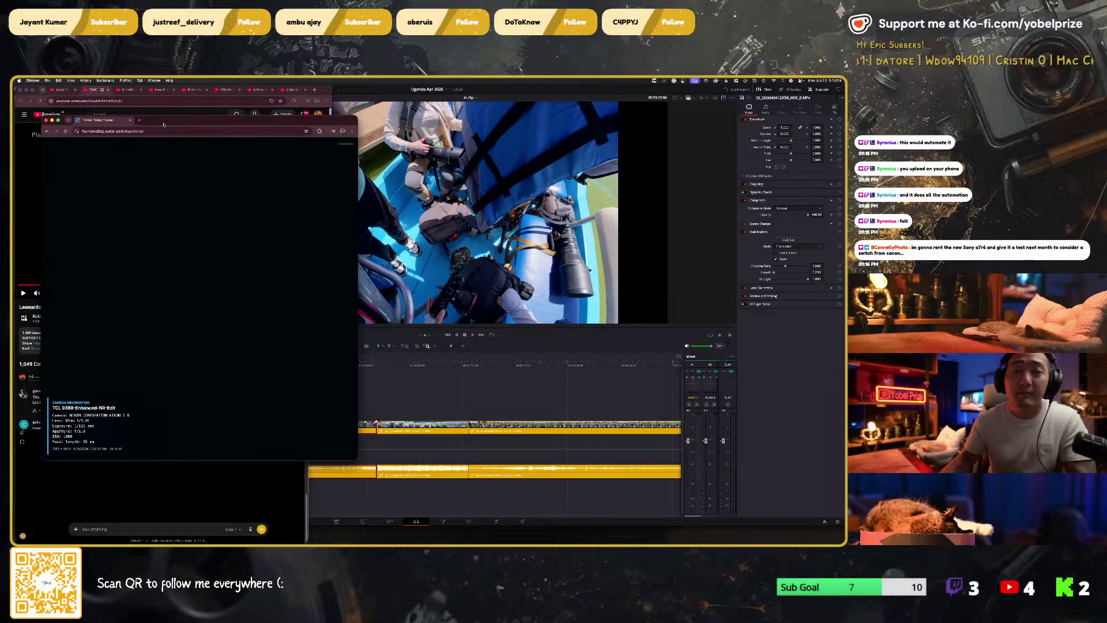
key("super+w")
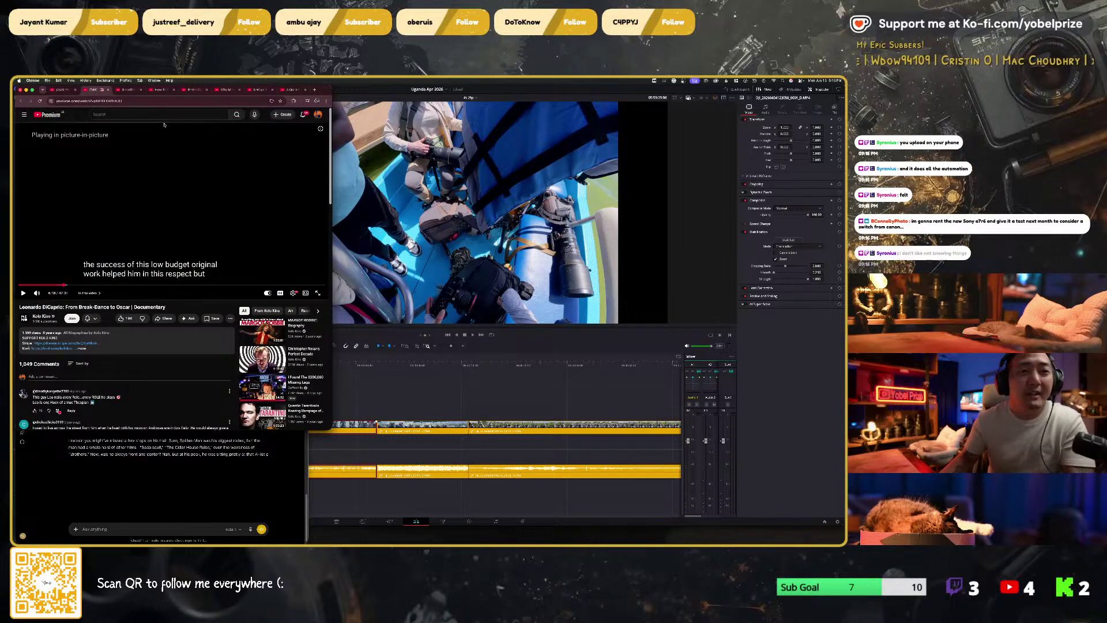
Step: Restart picture-in-picture for the Leonardo DiCaprio documentary and move the floating video over the Edit timeline
left_click(397, 93)
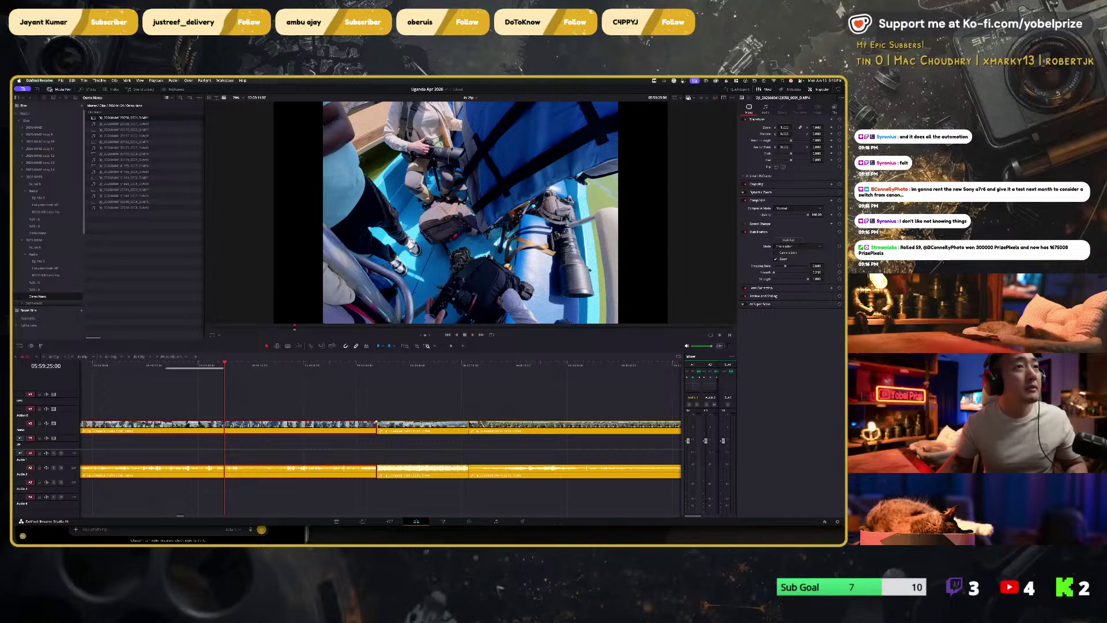
key("super+Tab")
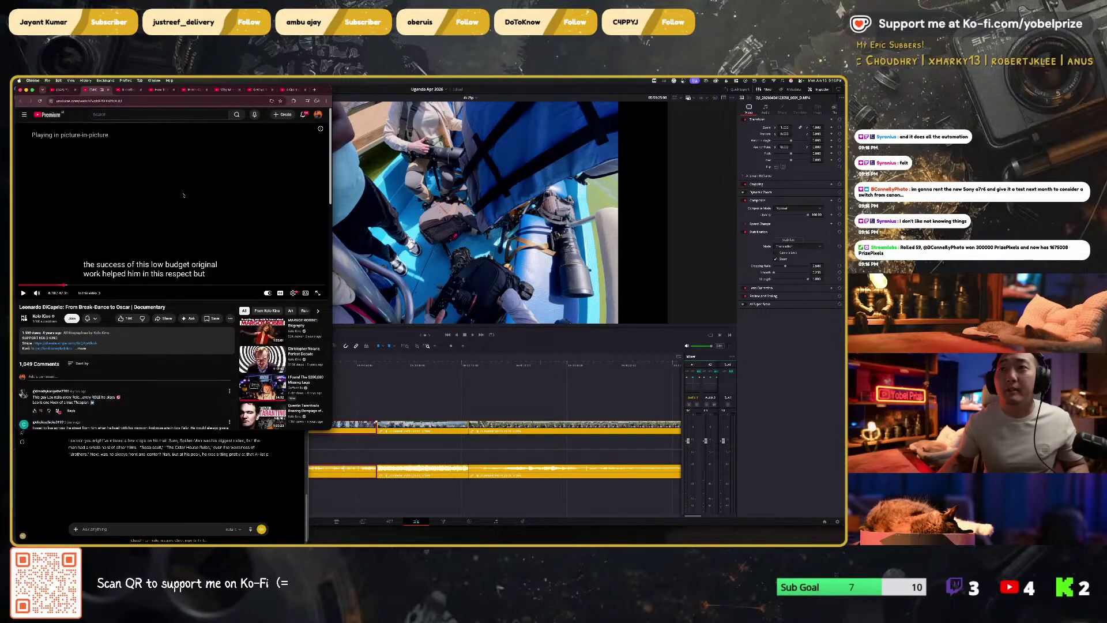
right_click(129, 204)
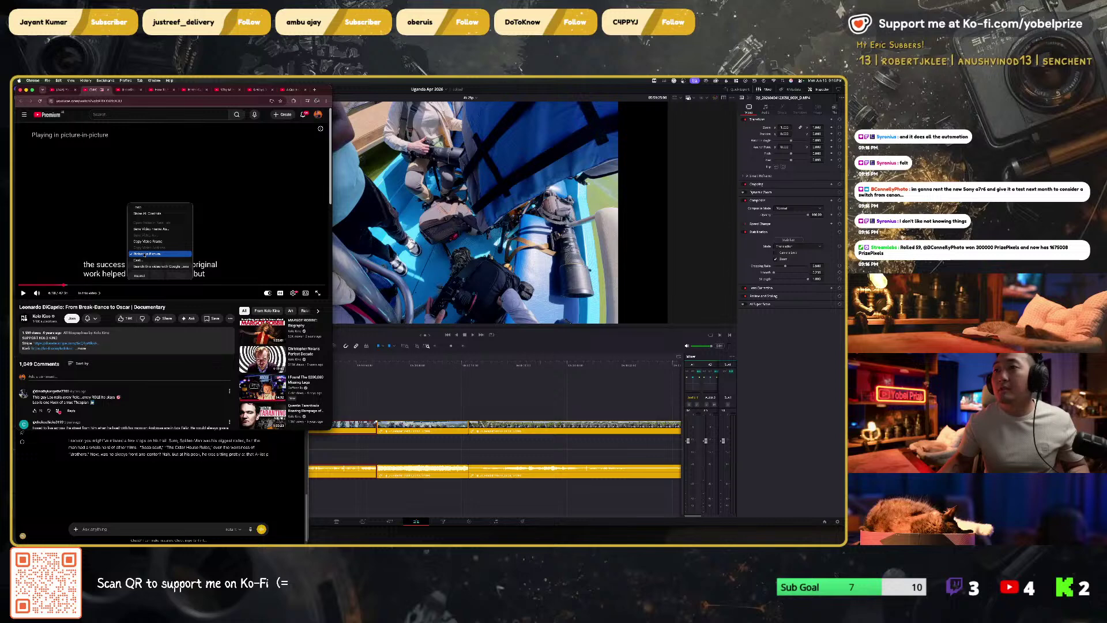
left_click(146, 253)
right_click(194, 175)
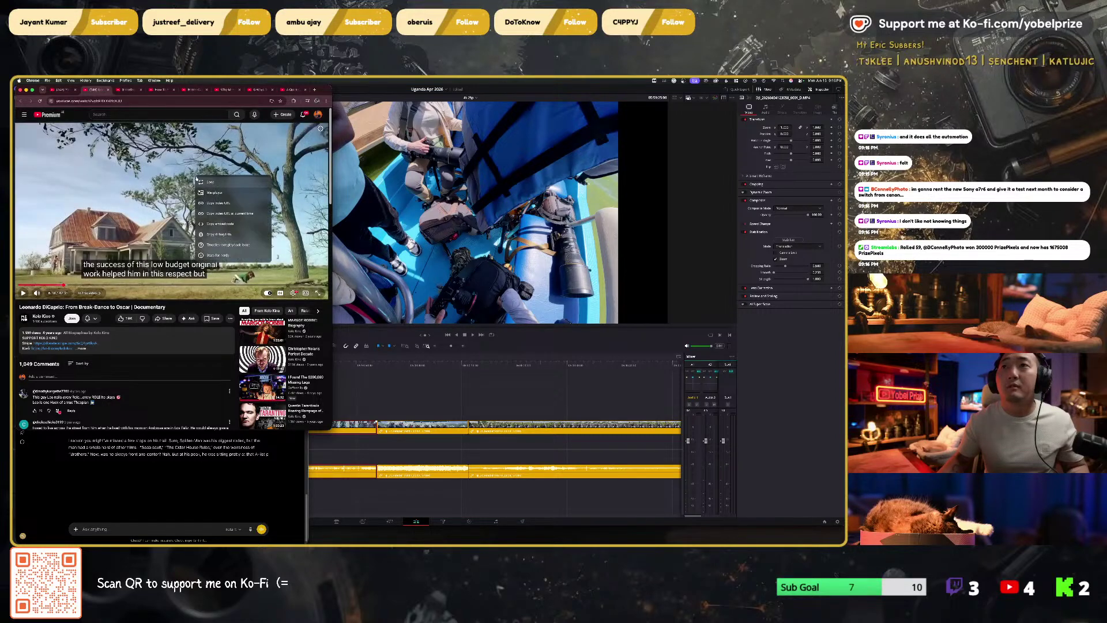
right_click(143, 172)
left_click(160, 230)
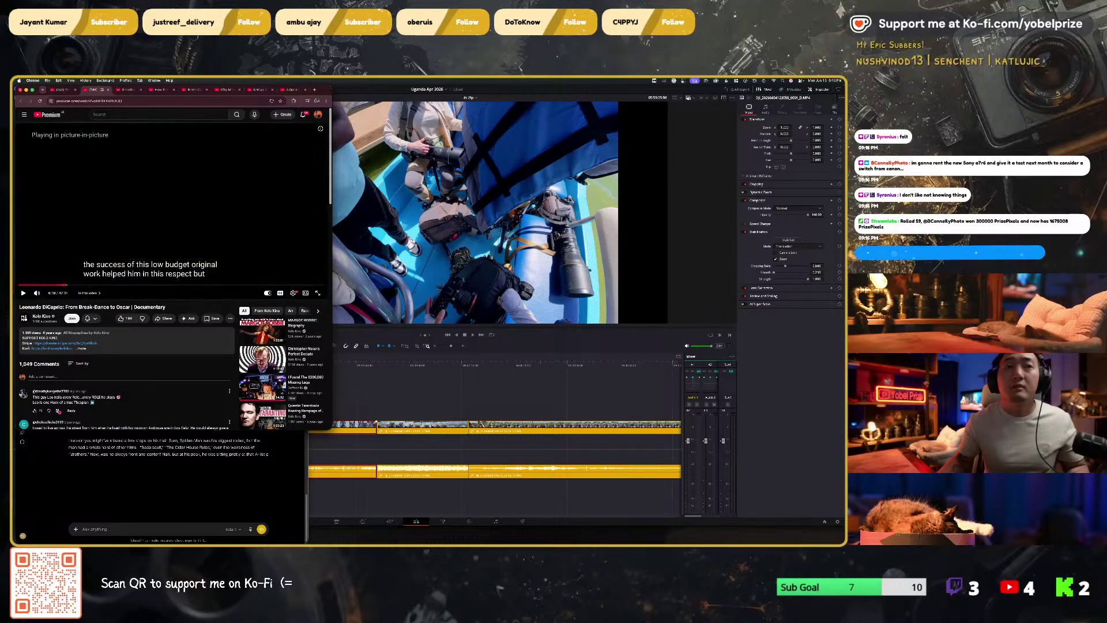
left_click_drag(311, 302, 516, 370)
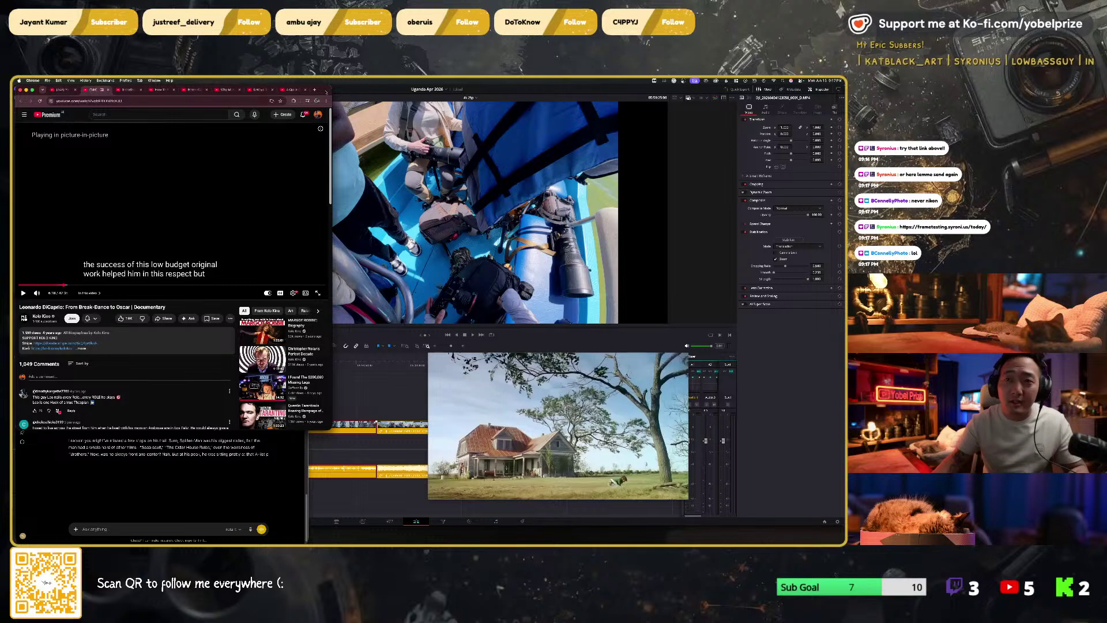
key("super+n")
type("https://frametesting.syroni.us/today/")
key("Return")
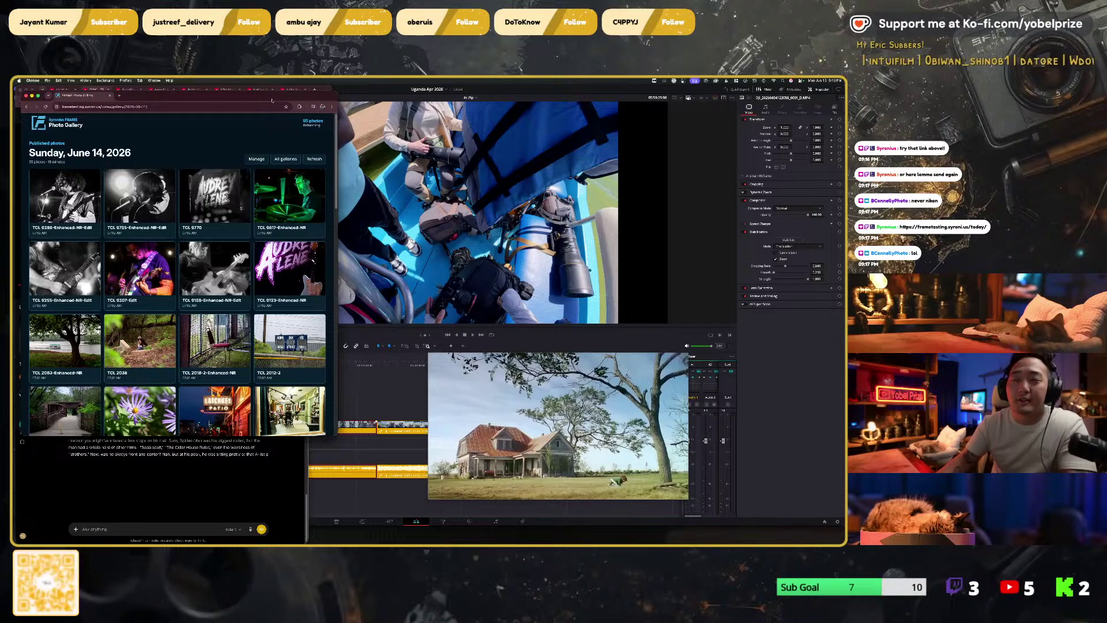
mouse_move(272, 99)
left_mouse_down()
mouse_move(268, 86)
mouse_move(275, 111)
left_mouse_up()
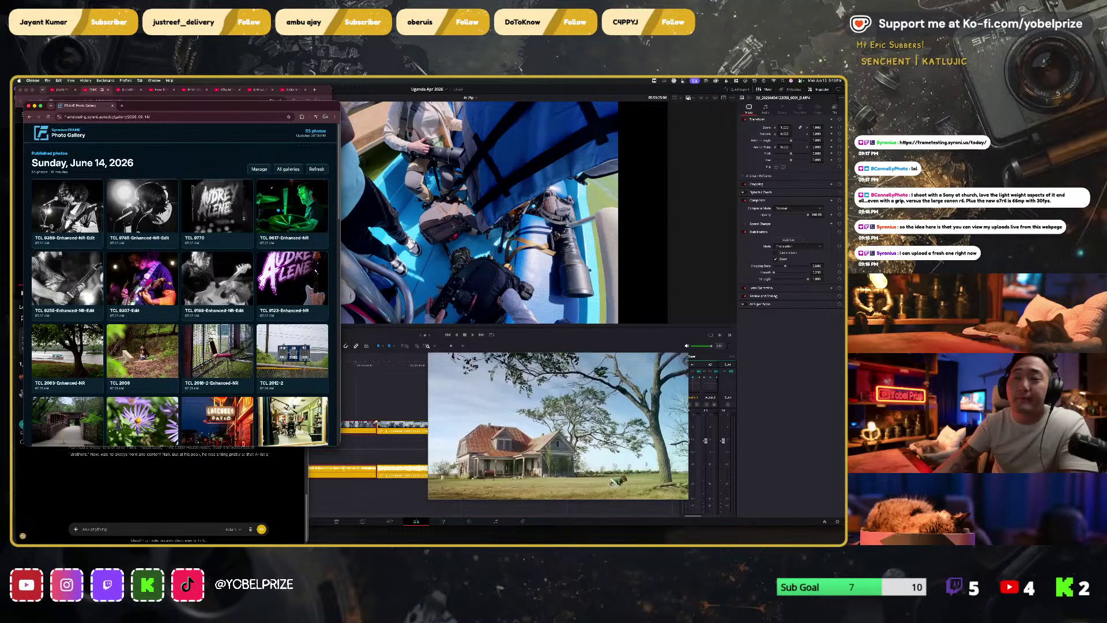
double_click(209, 107)
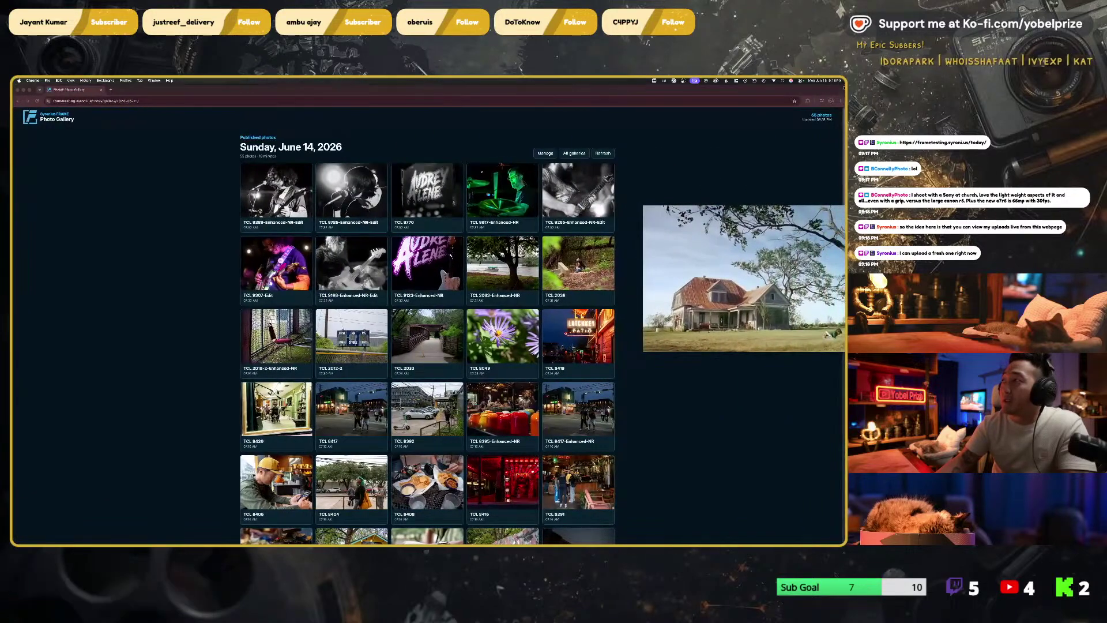
key("ctrl+Right")
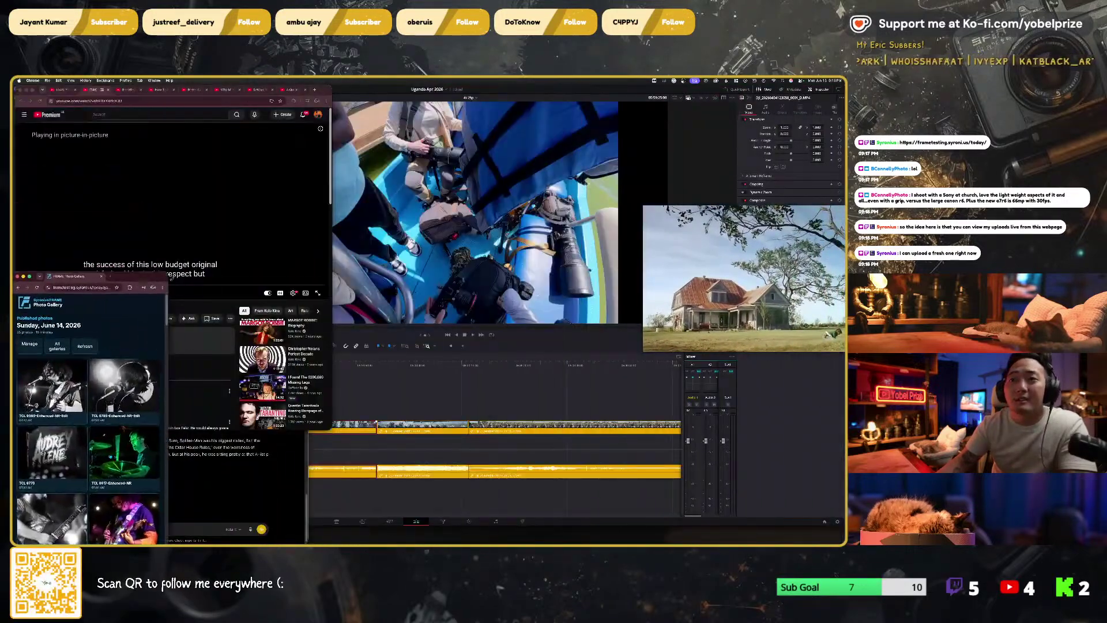
left_click_drag(141, 281, 229, 150)
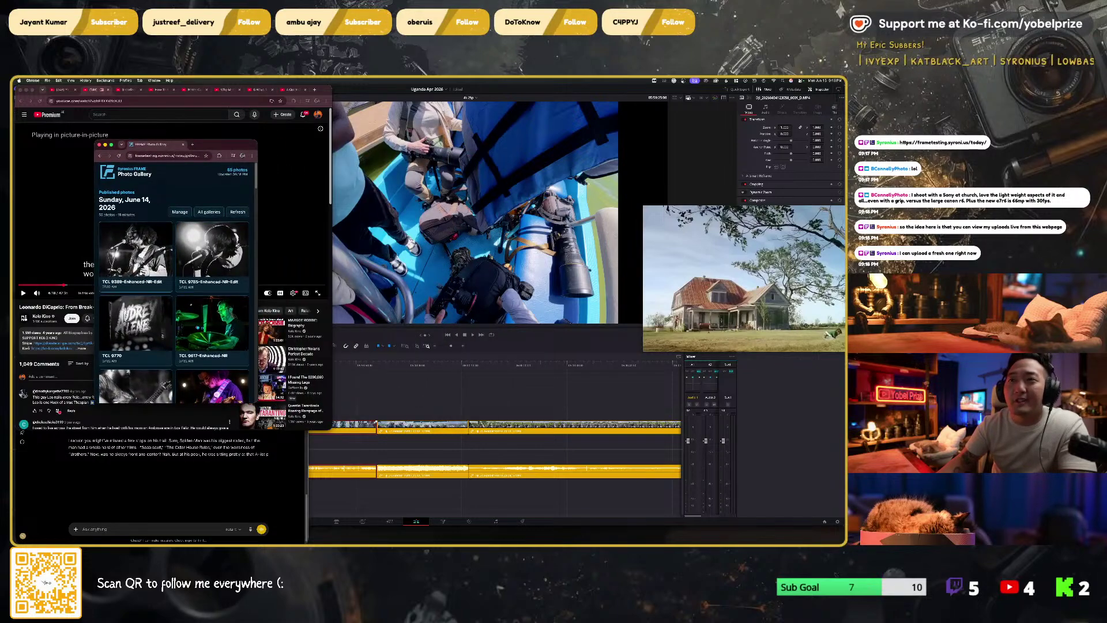
Step: Browse the published gallery photos, view the photo of the lit storefront interior and close the gallery window
scroll(148, 284, "down", 5)
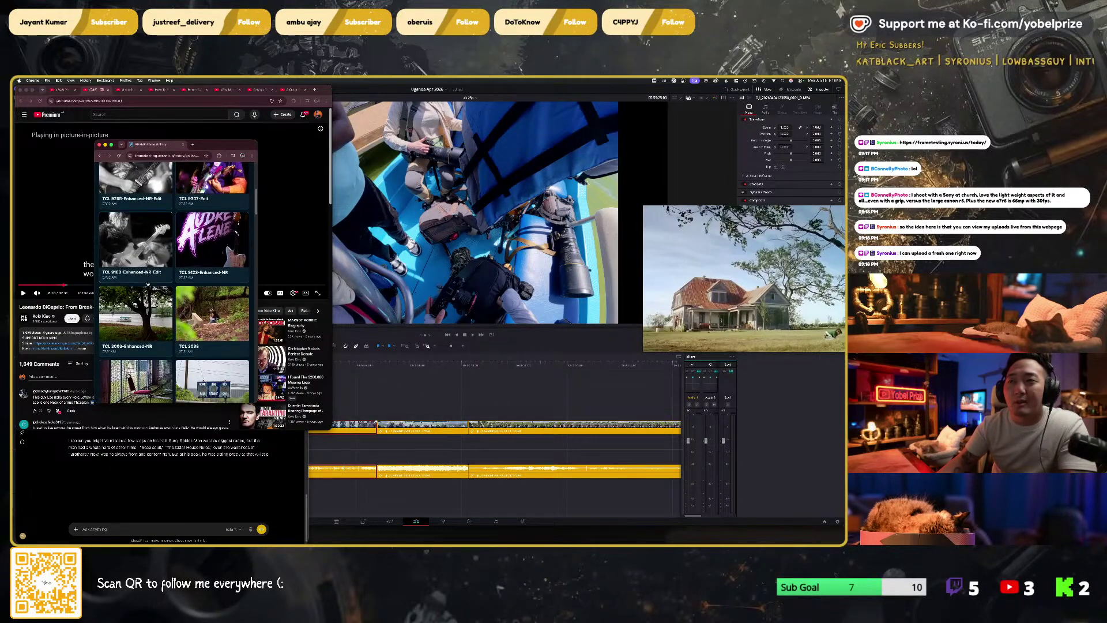
scroll(167, 299, "down", 4)
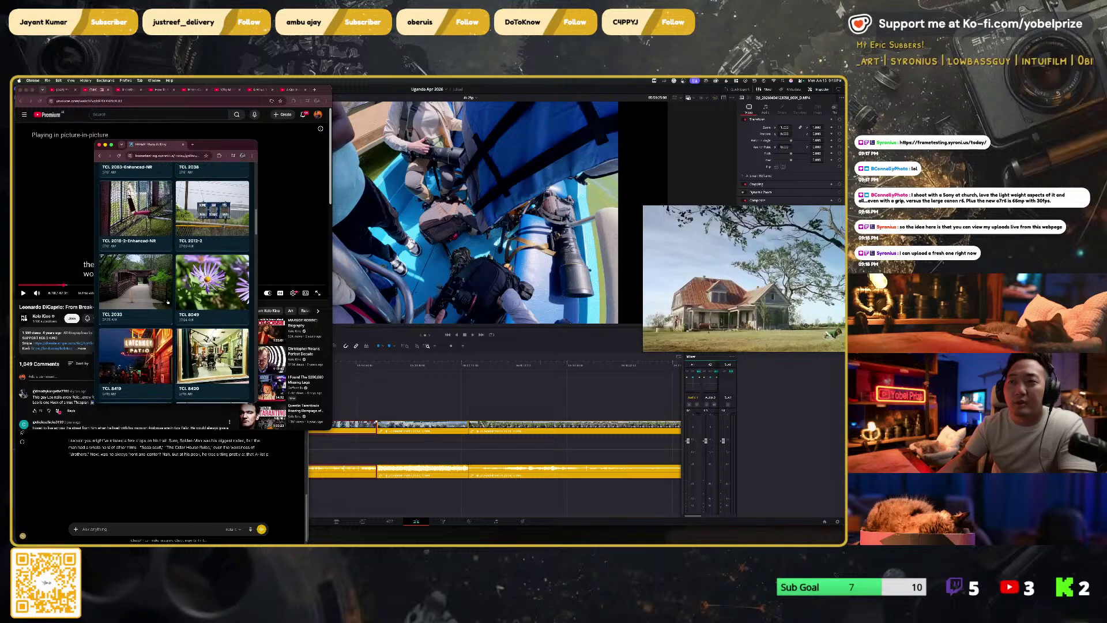
scroll(167, 301, "down", 2)
left_click(147, 254)
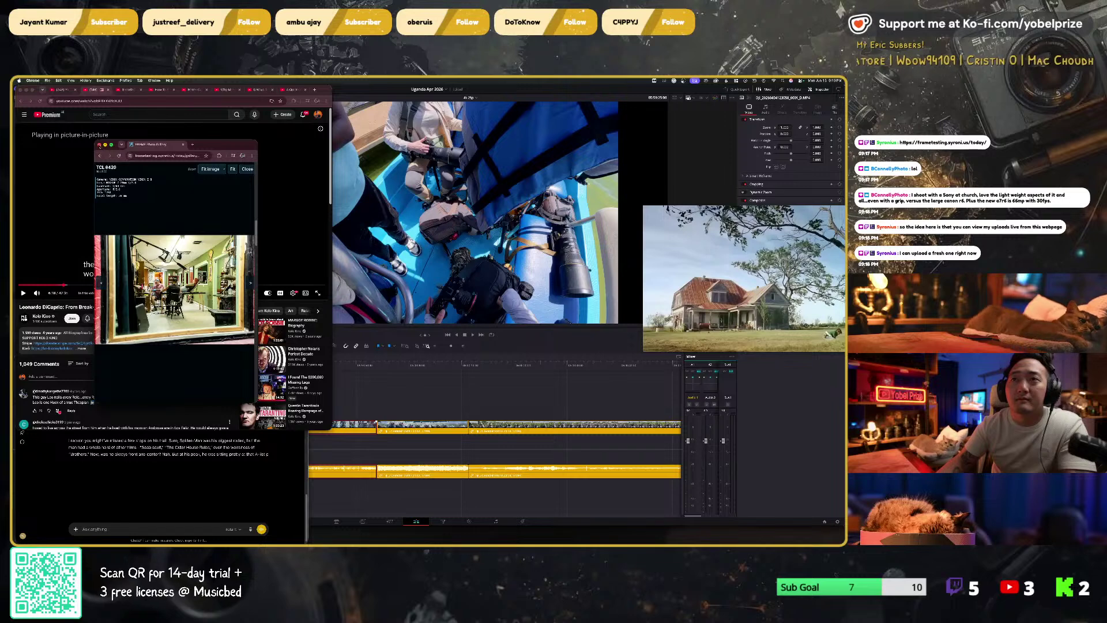
left_click(100, 145)
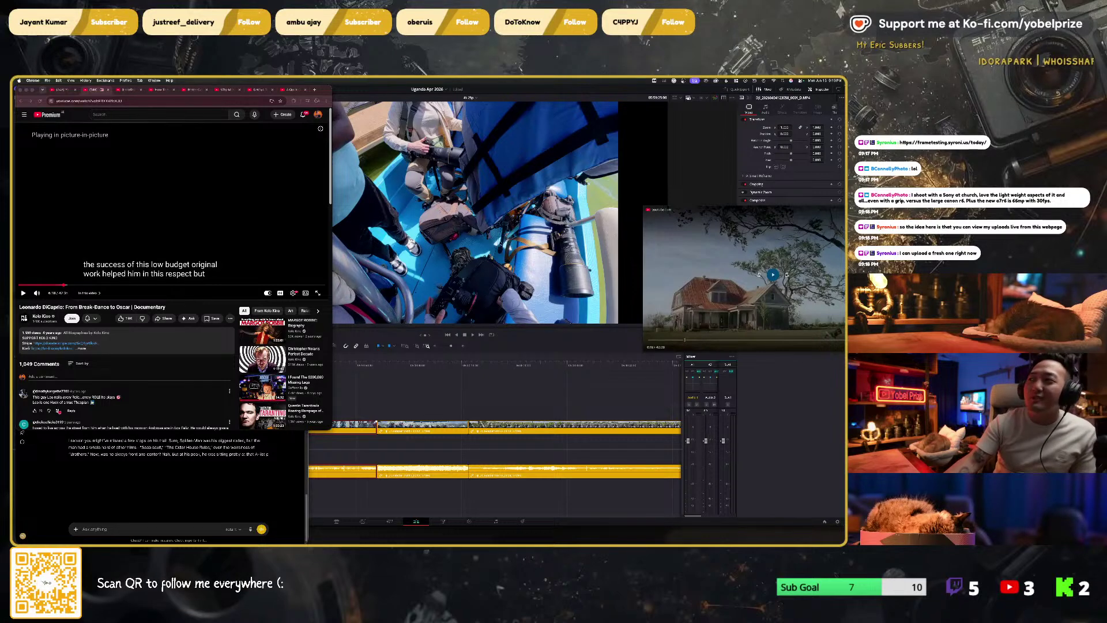
Step: Move the floating video from the inspector area back over the Edit timeline
left_click_drag(739, 222, 478, 349)
mouse_move(482, 344)
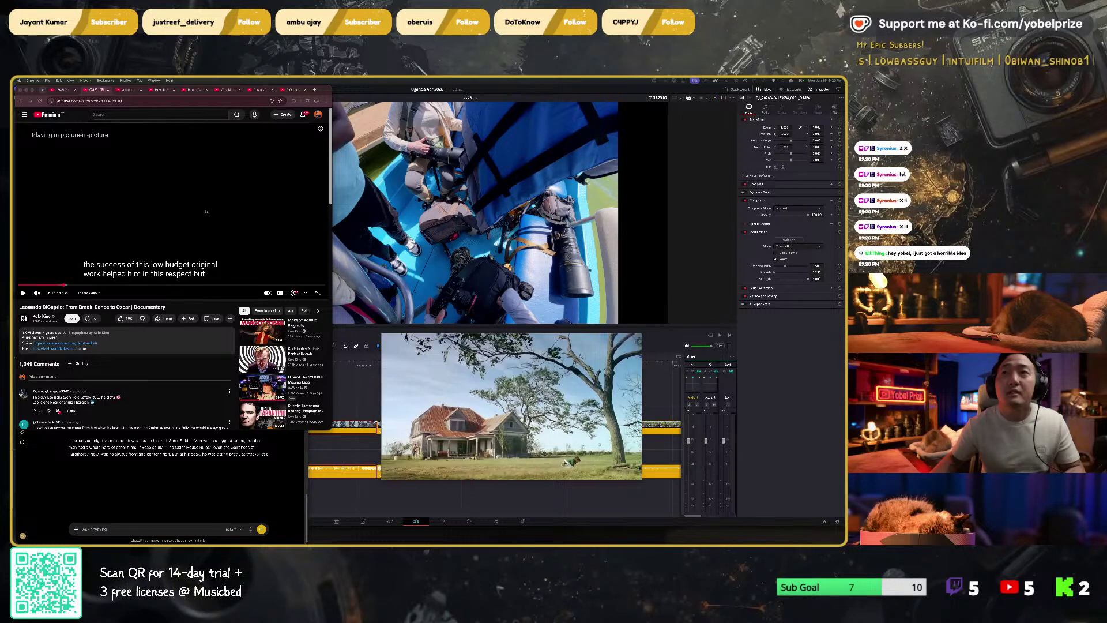
Step: Open Sony's Alpha 7R VI product page in a new window, dismiss the cookie and discount pop-ups and view the next product photos
key("super+n")
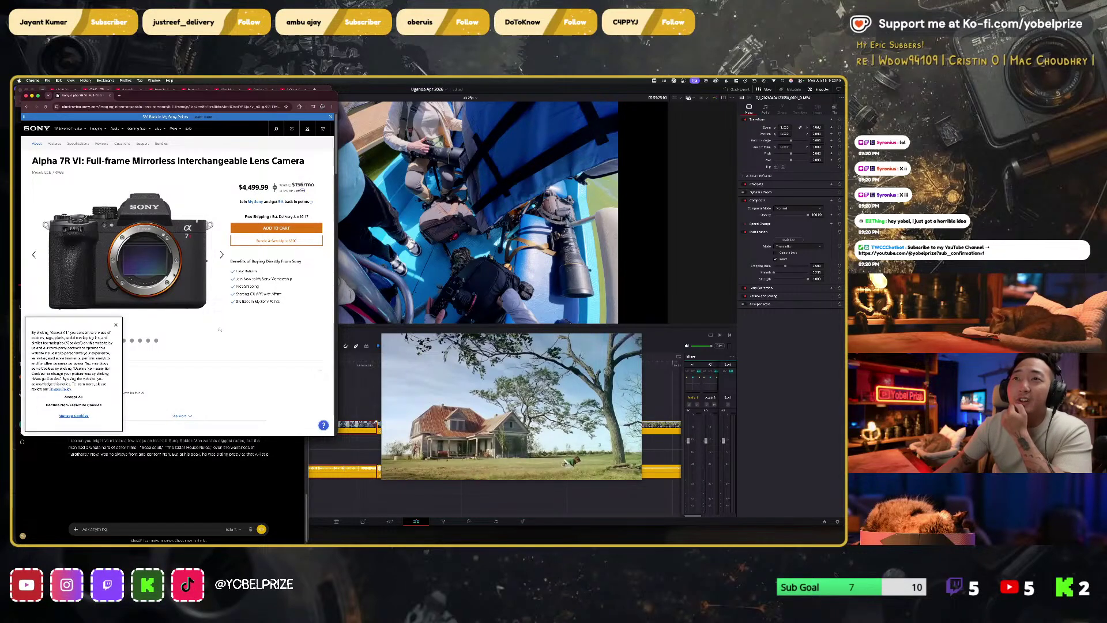
left_click(118, 324)
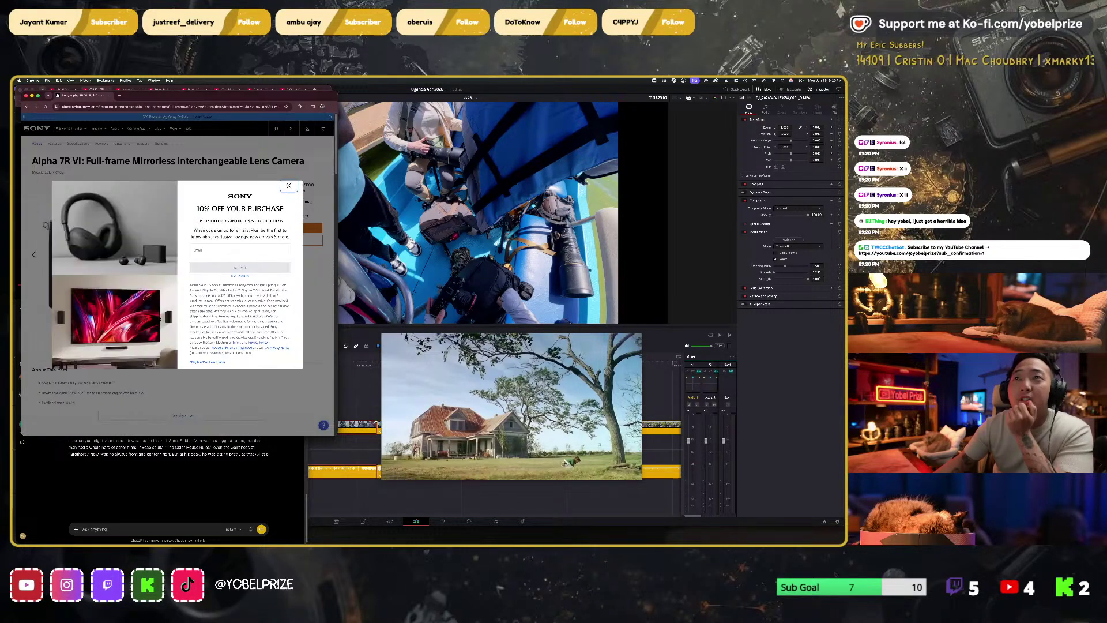
left_click(293, 186)
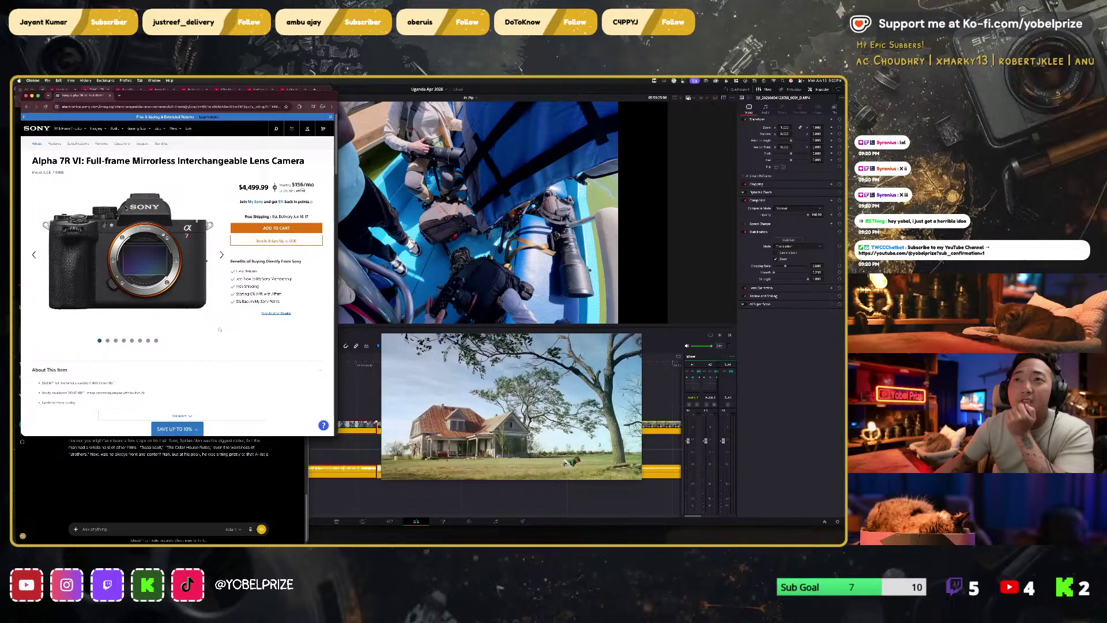
left_click(220, 256)
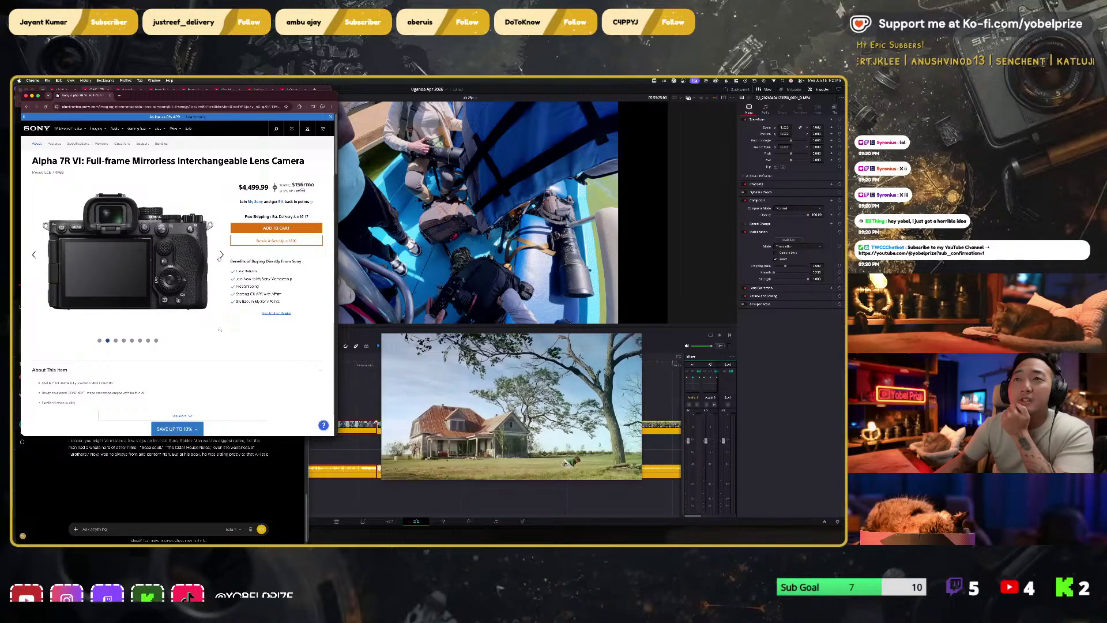
left_click(221, 255)
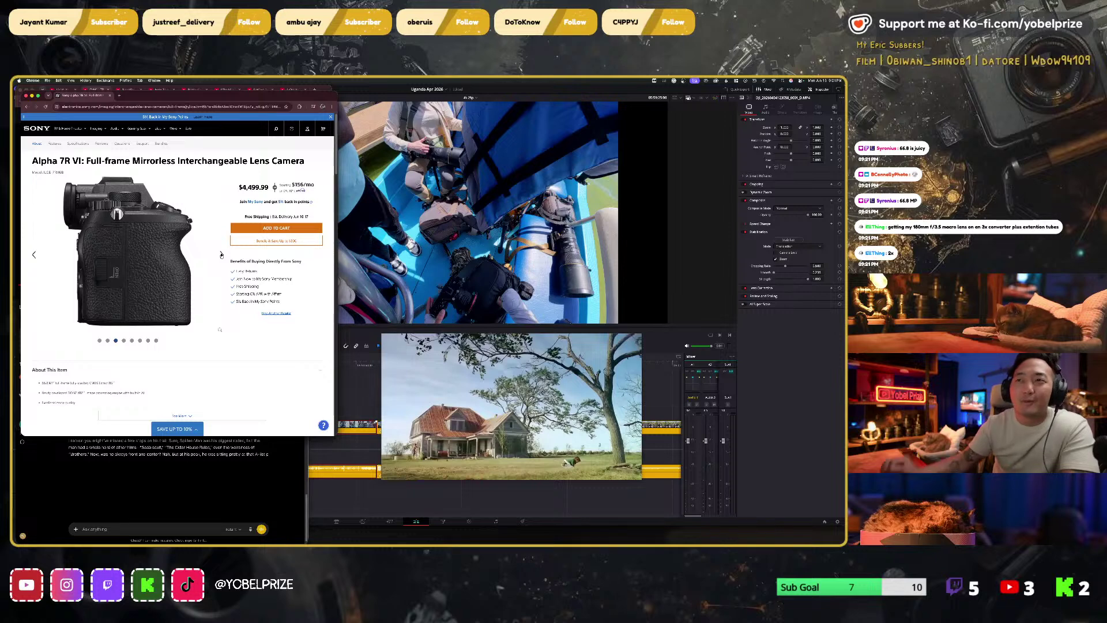
Step: View the remaining Alpha 7R VI product photos, including the side, top and lens-mounted shots, returning to the front view
left_click(221, 255)
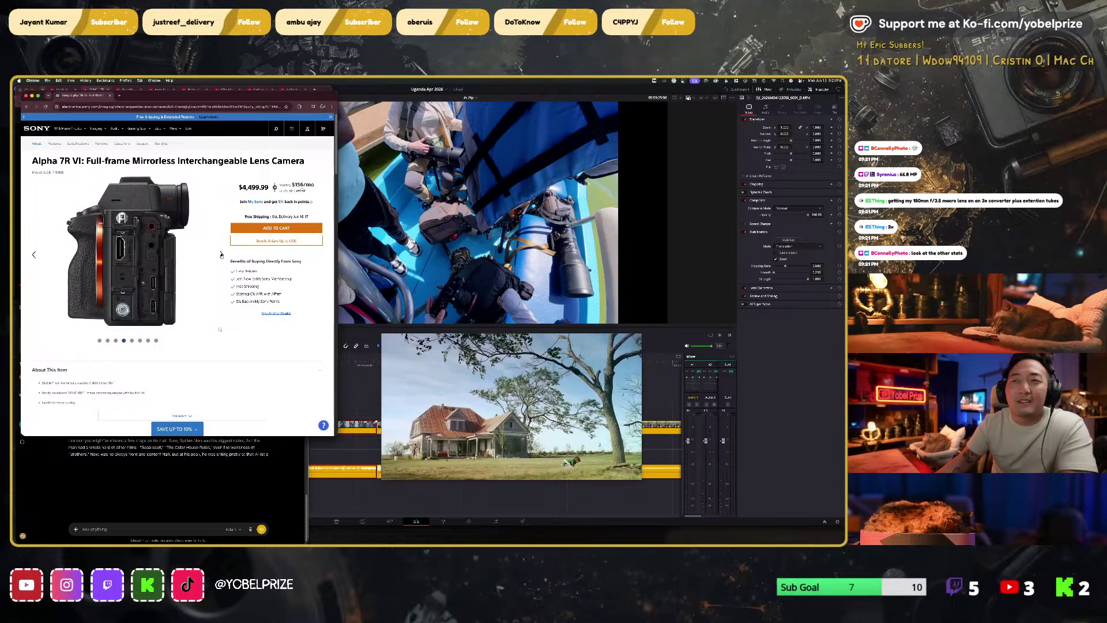
left_click(221, 254)
left_click(222, 254)
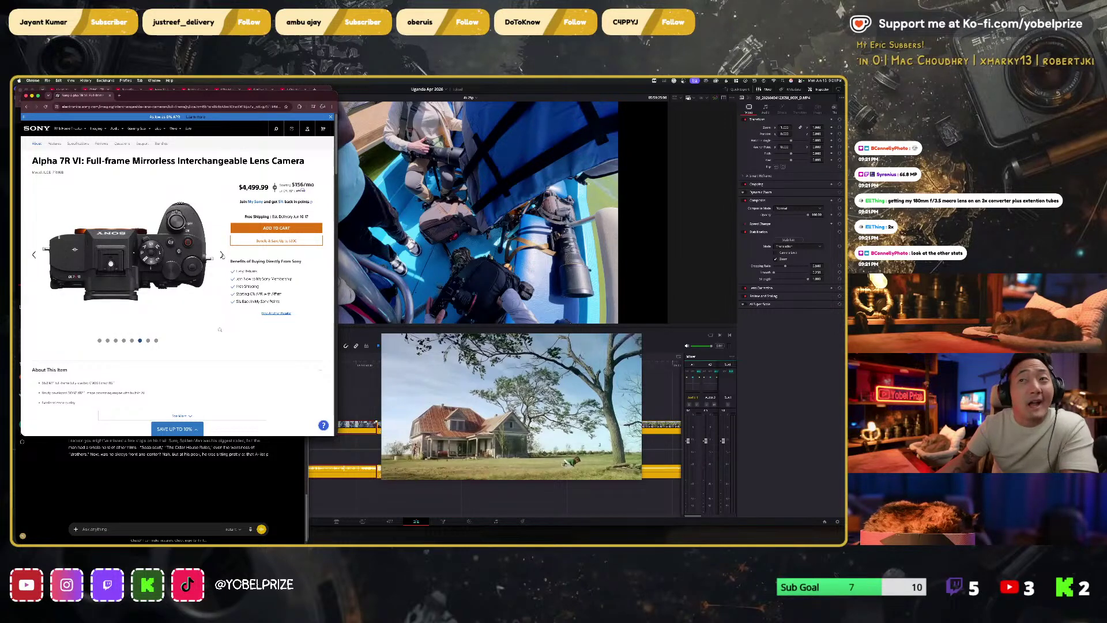
left_click(222, 254)
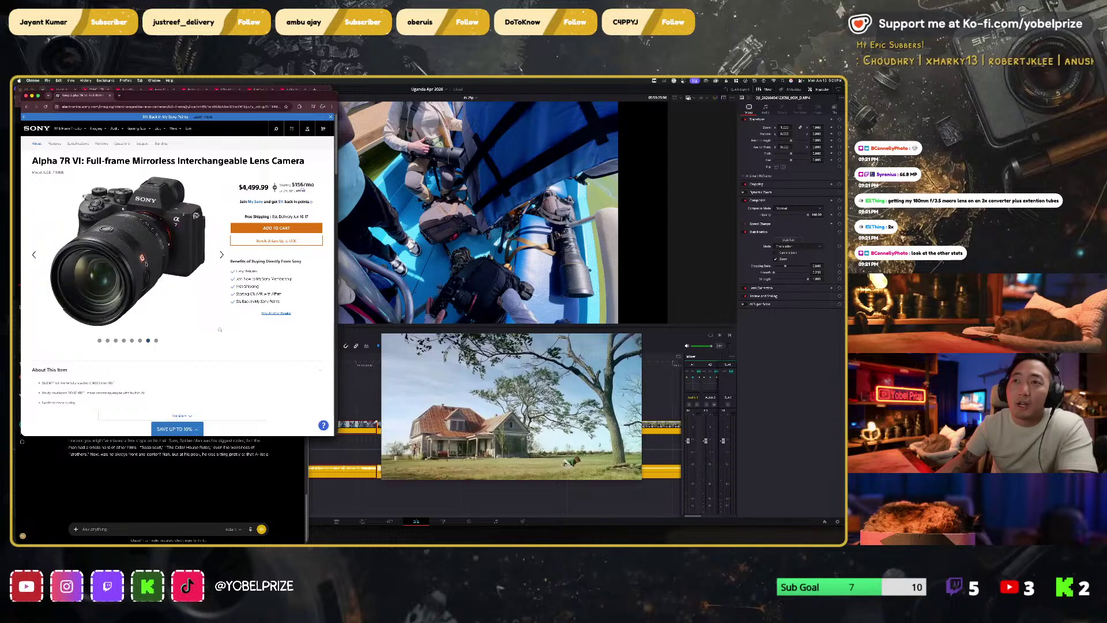
left_click_drag(145, 264, 171, 266)
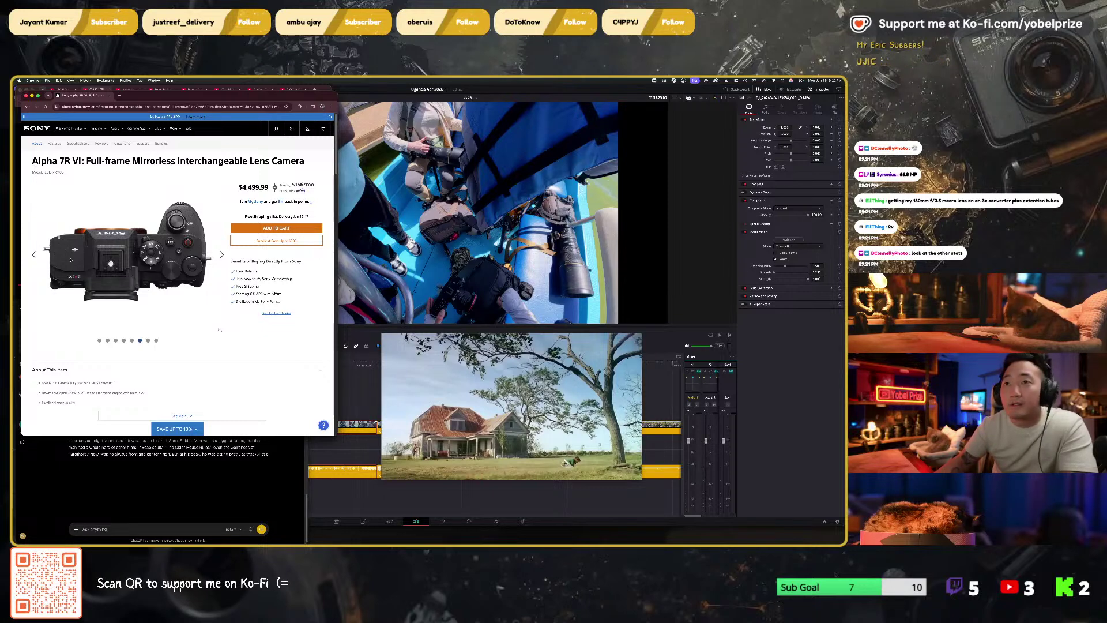
left_click(222, 255)
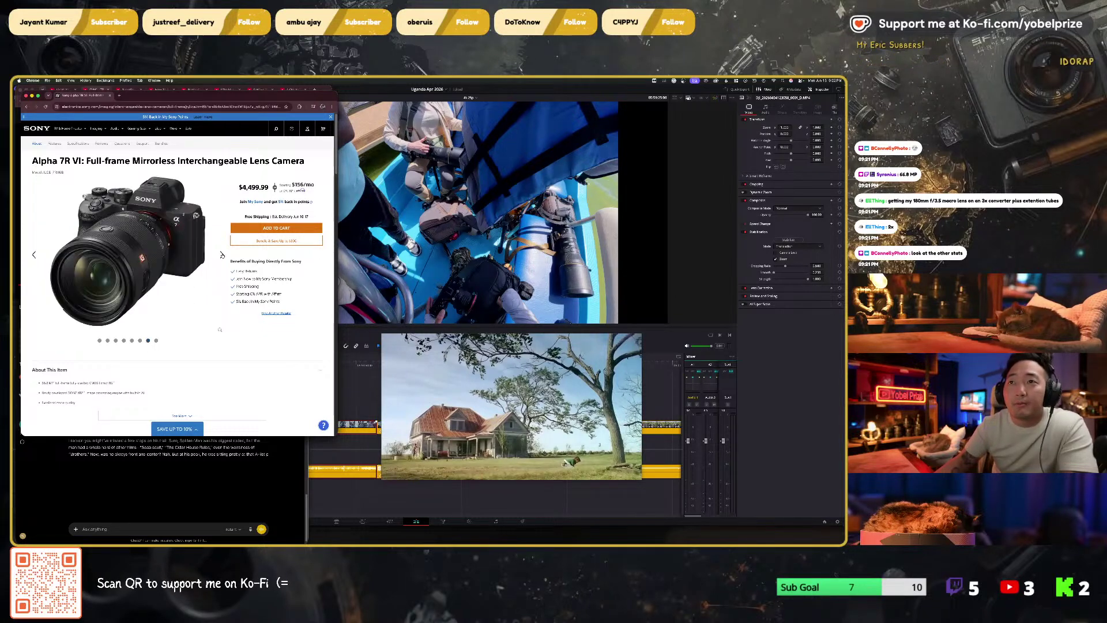
left_click(222, 255)
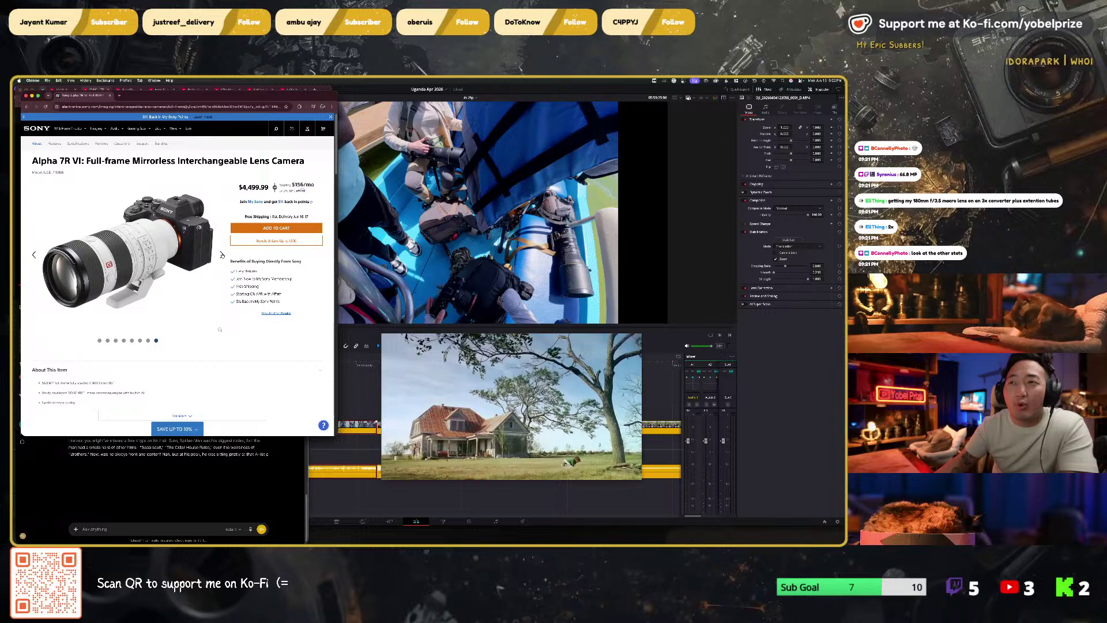
left_click(221, 255)
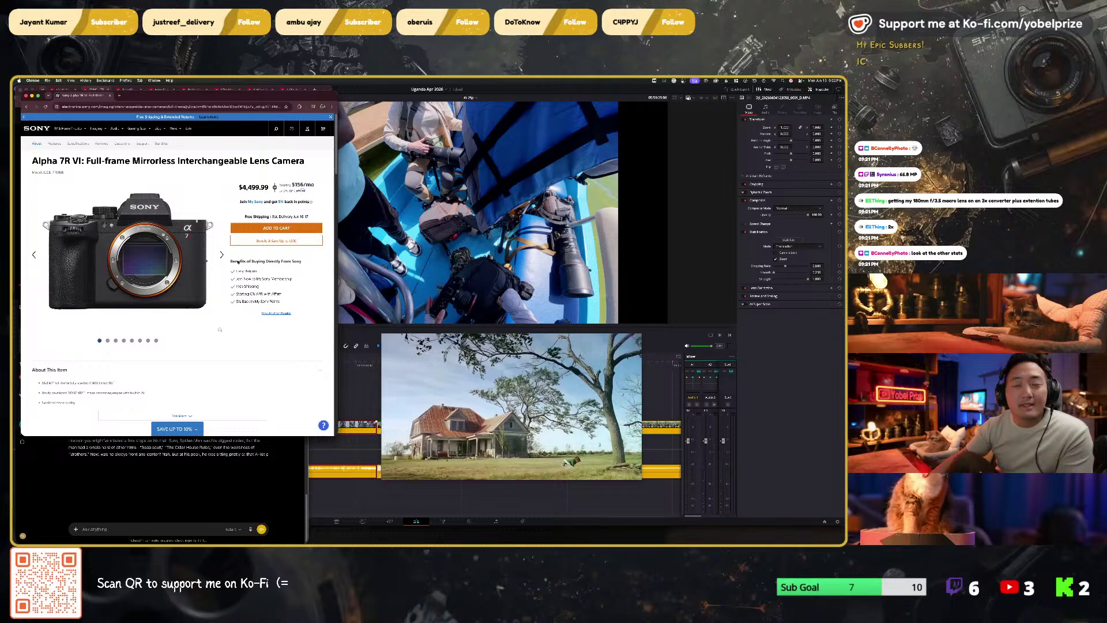
Step: Read through the Features section of the Alpha 7R VI page, from the headline specs to the photo gallery
scroll(90, 284, "down", 3)
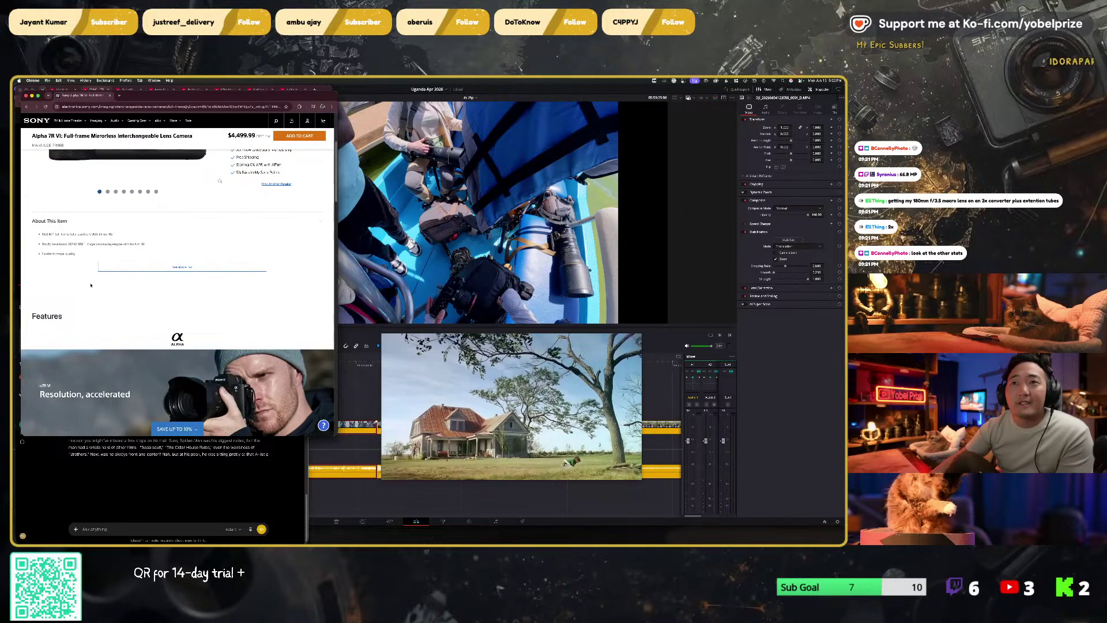
scroll(203, 338, "down", 5)
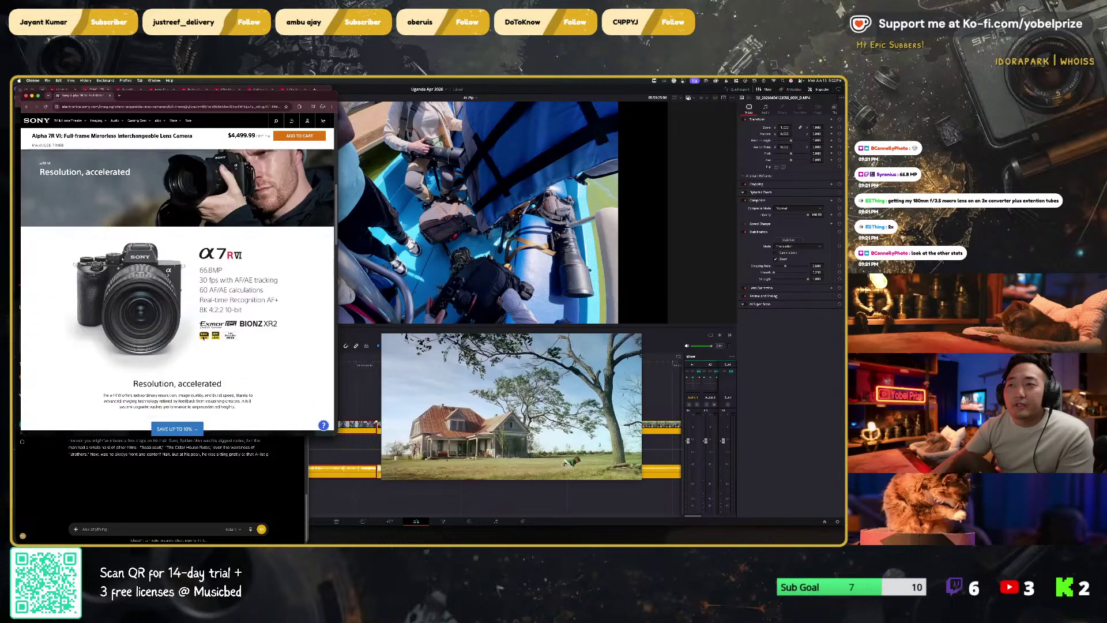
scroll(203, 337, "down", 2)
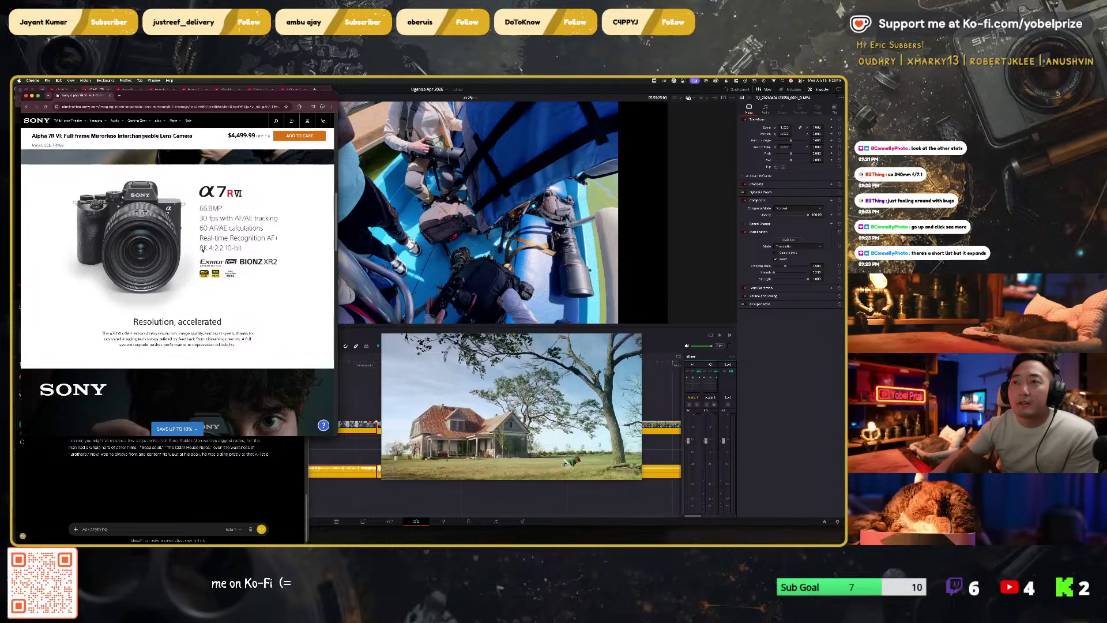
scroll(202, 250, "down", 3)
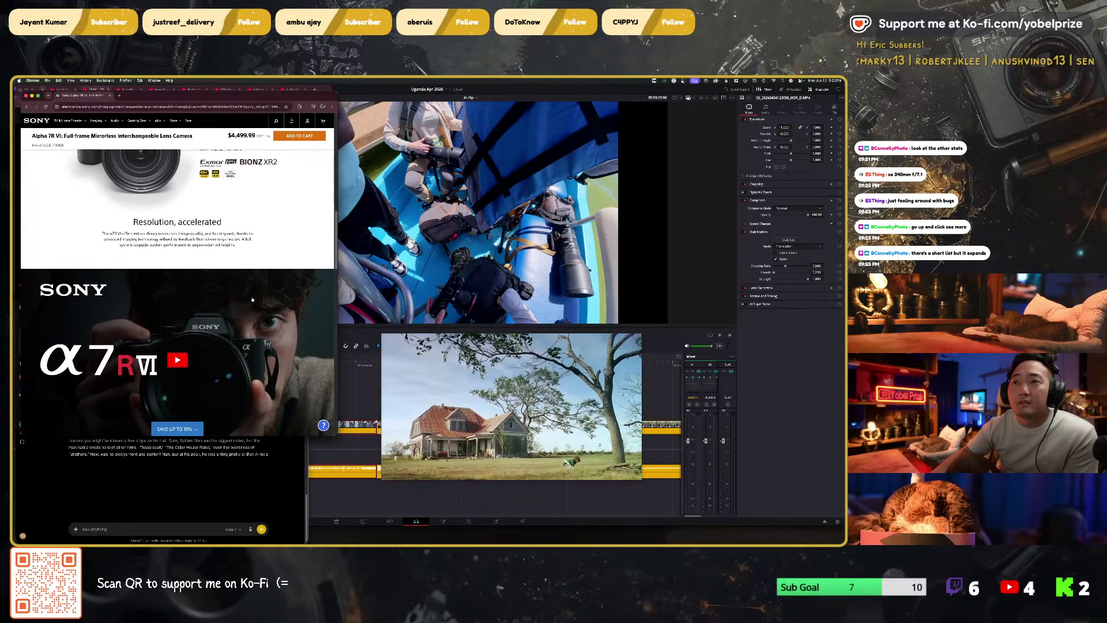
scroll(252, 299, "down", 10)
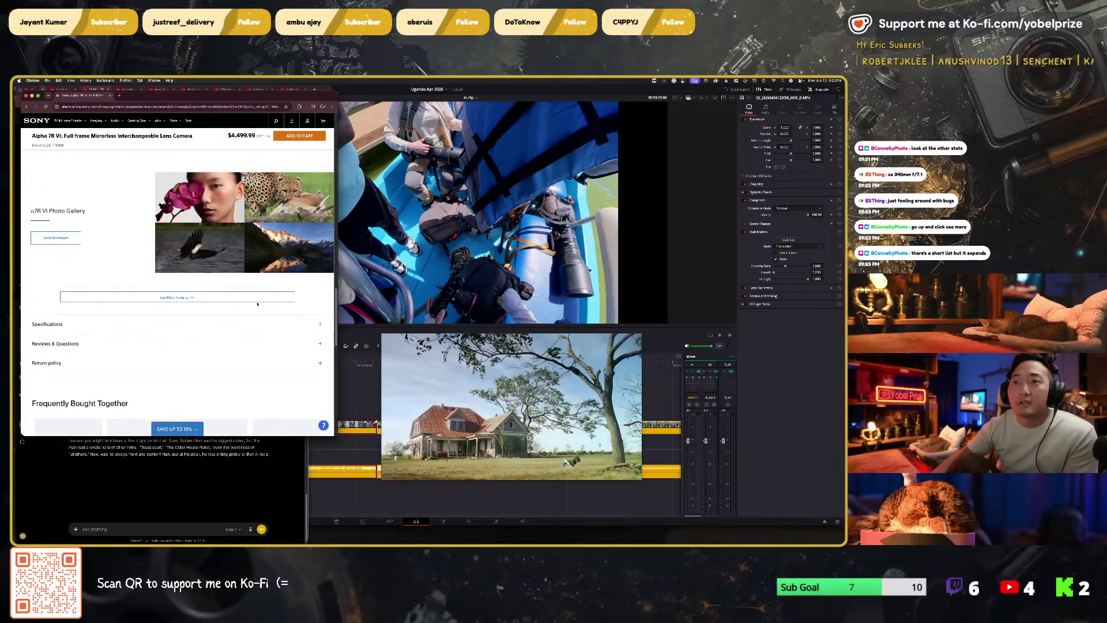
Step: Expand the Specifications section and examine the USB streaming and camera section entries
scroll(242, 303, "up", 5)
scroll(204, 303, "down", 5)
left_click(201, 309)
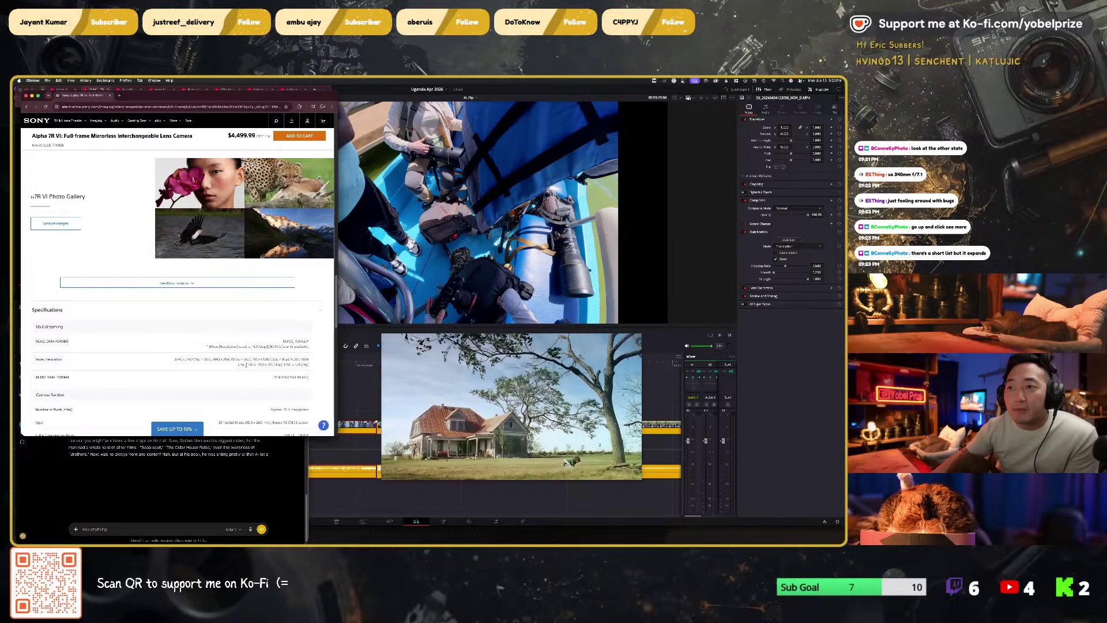
scroll(241, 380, "down", 1)
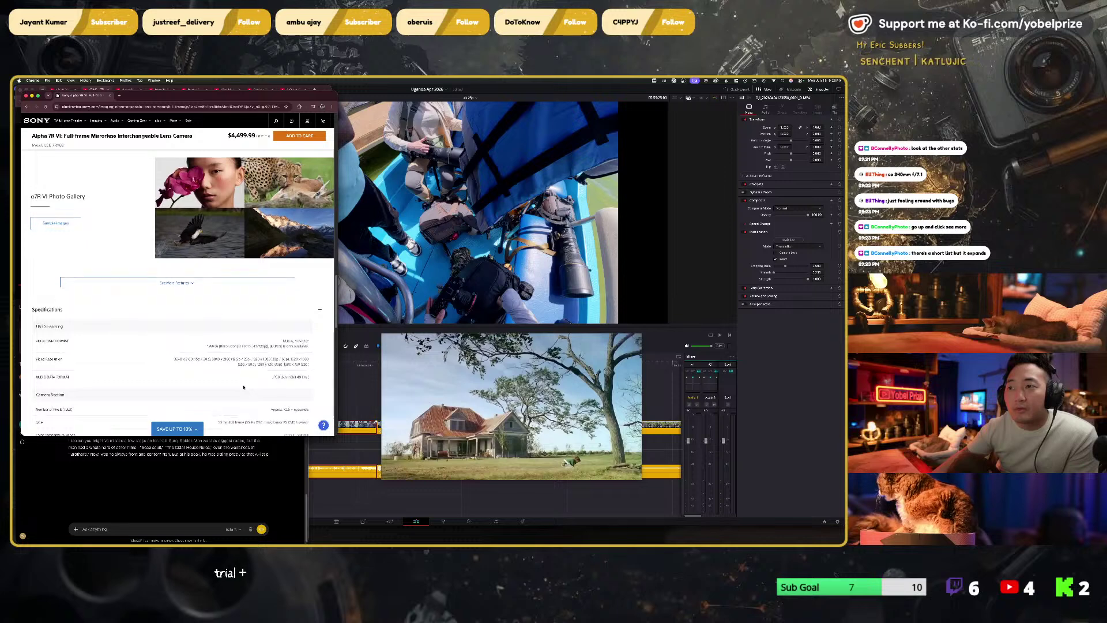
scroll(243, 387, "down", 2)
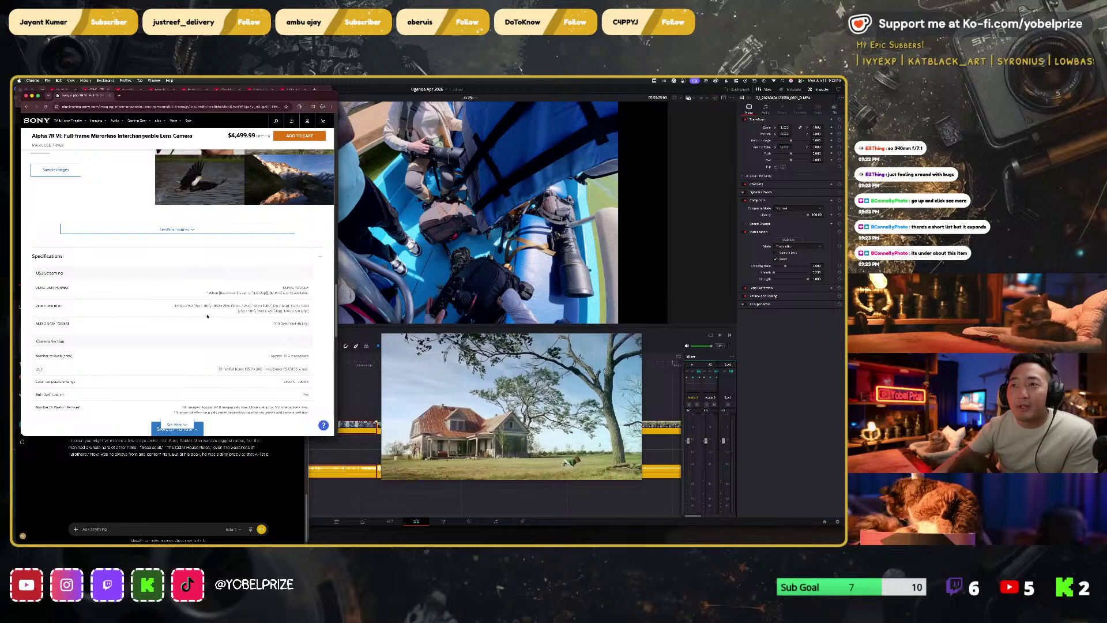
scroll(271, 311, "down", 2)
scroll(265, 305, "down", 3)
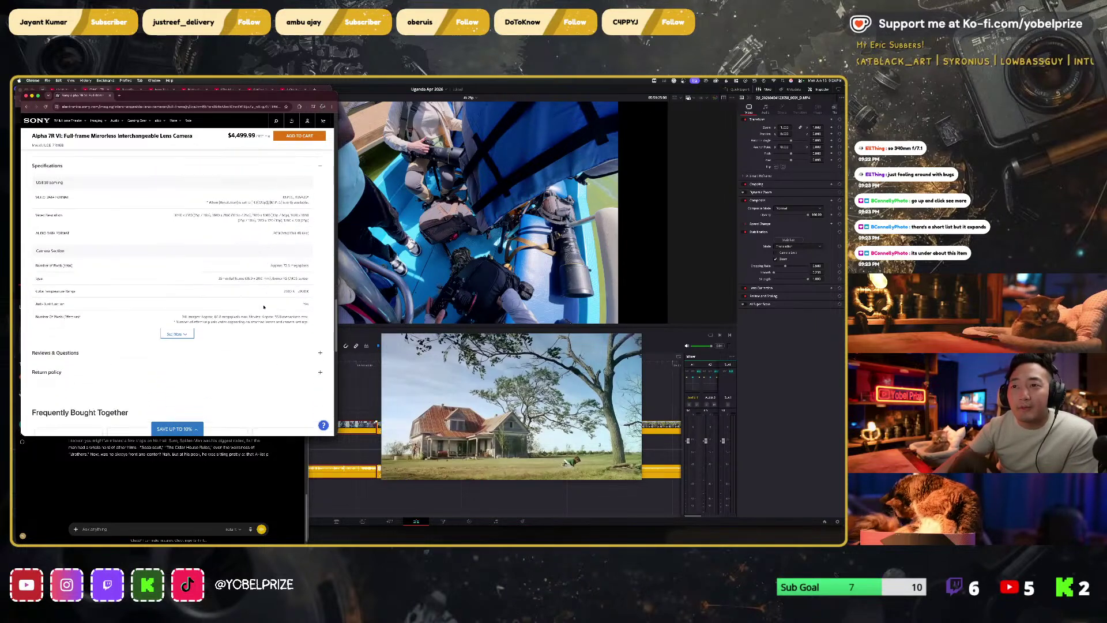
scroll(115, 335, "down", 1)
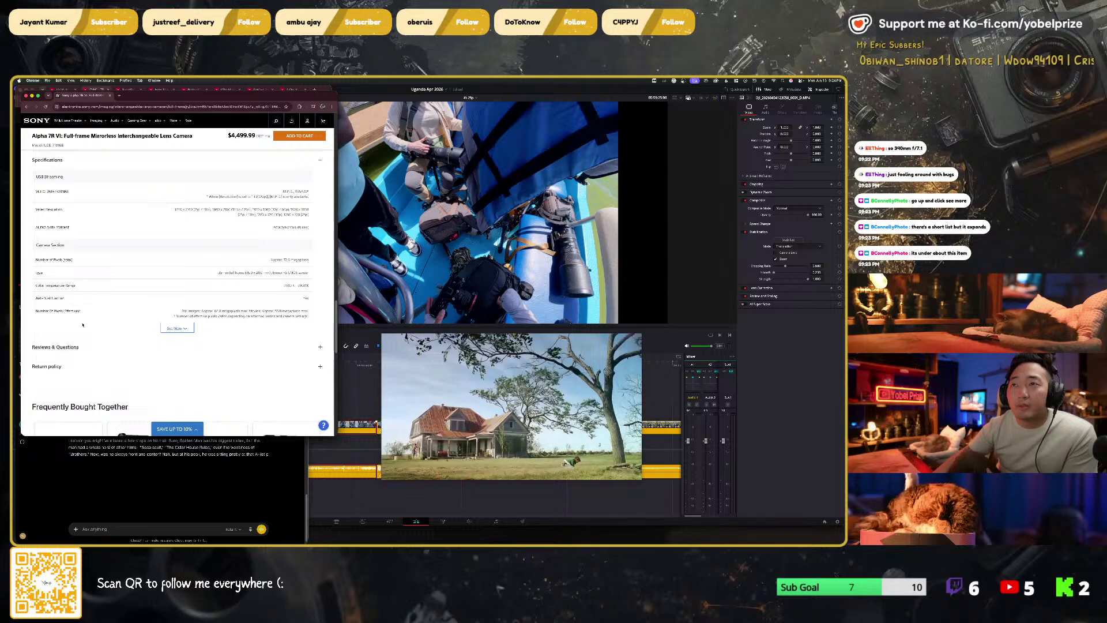
scroll(81, 323, "down", 5)
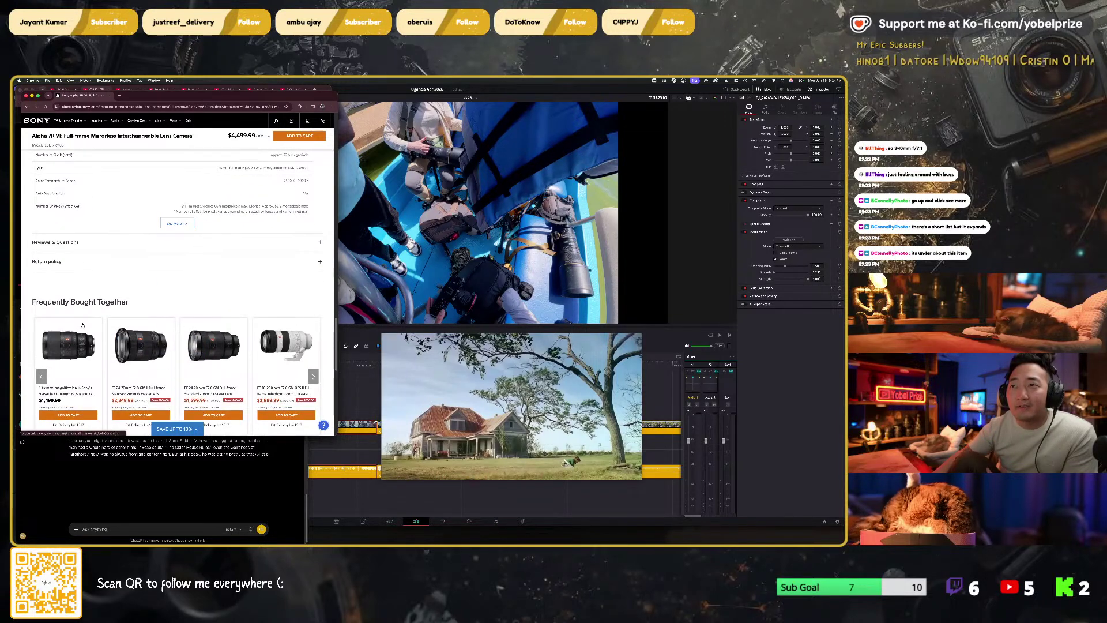
scroll(83, 325, "up", 3)
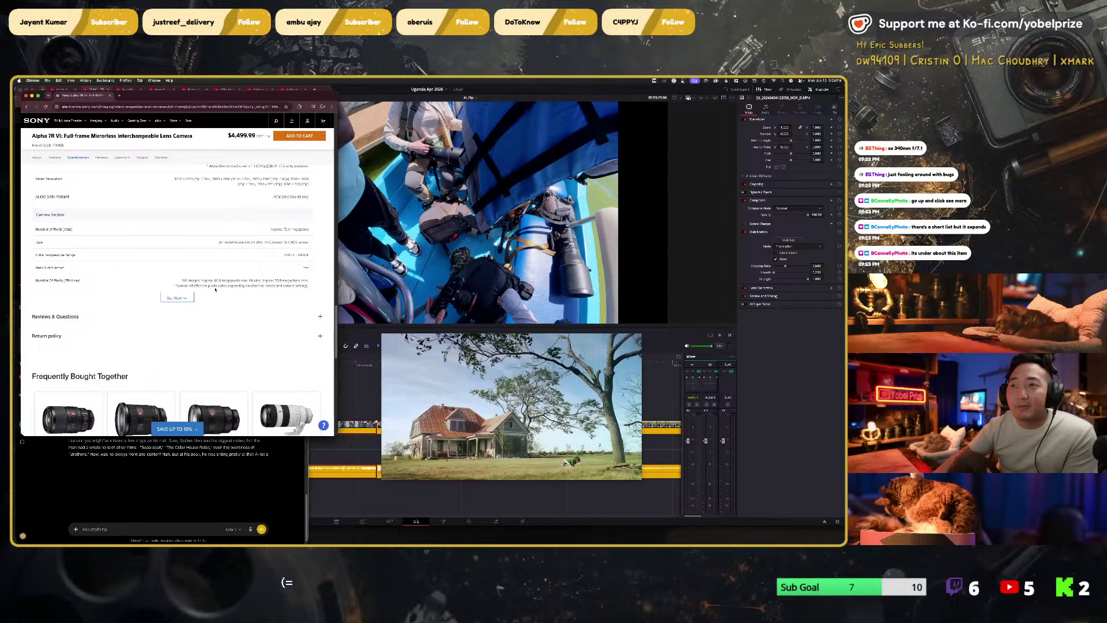
Step: Return to About This Item near the start of the page and expand its full feature list
scroll(126, 298, "up", 8)
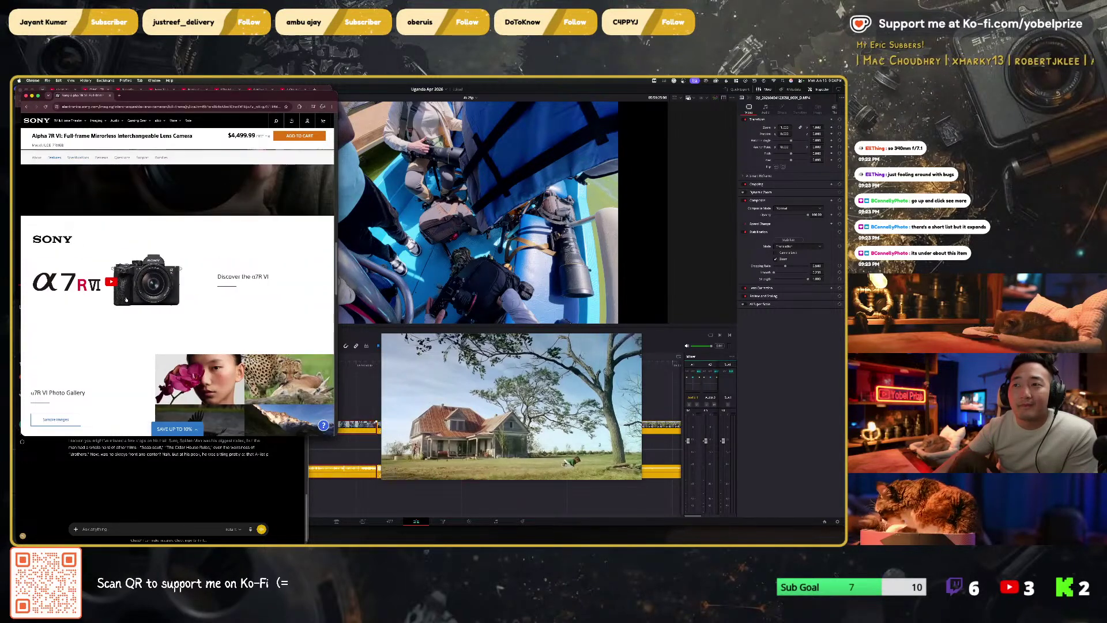
scroll(127, 298, "up", 3)
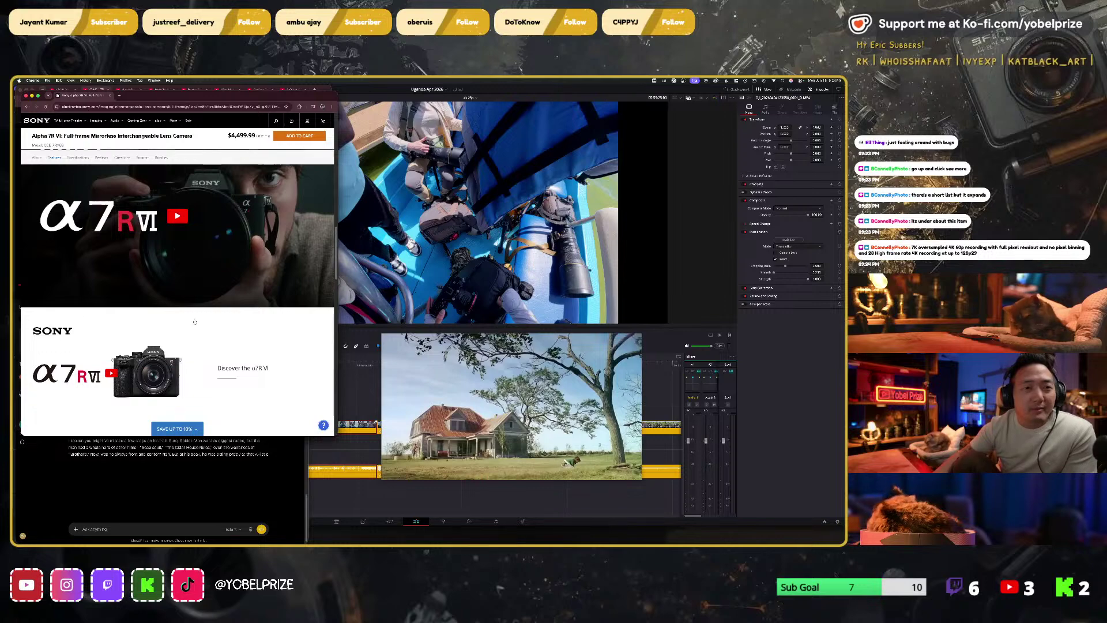
scroll(212, 245, "down", 5)
scroll(199, 329, "up", 10)
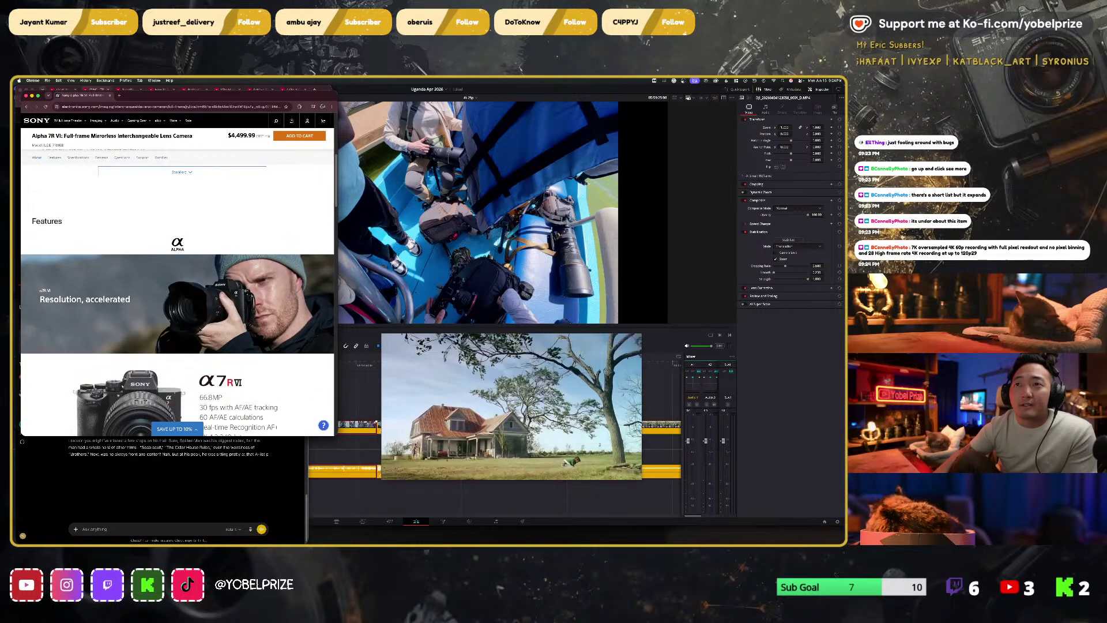
left_click(183, 415)
Step: Read the expanded About This Item feature list through to its last entries
scroll(219, 398, "down", 3)
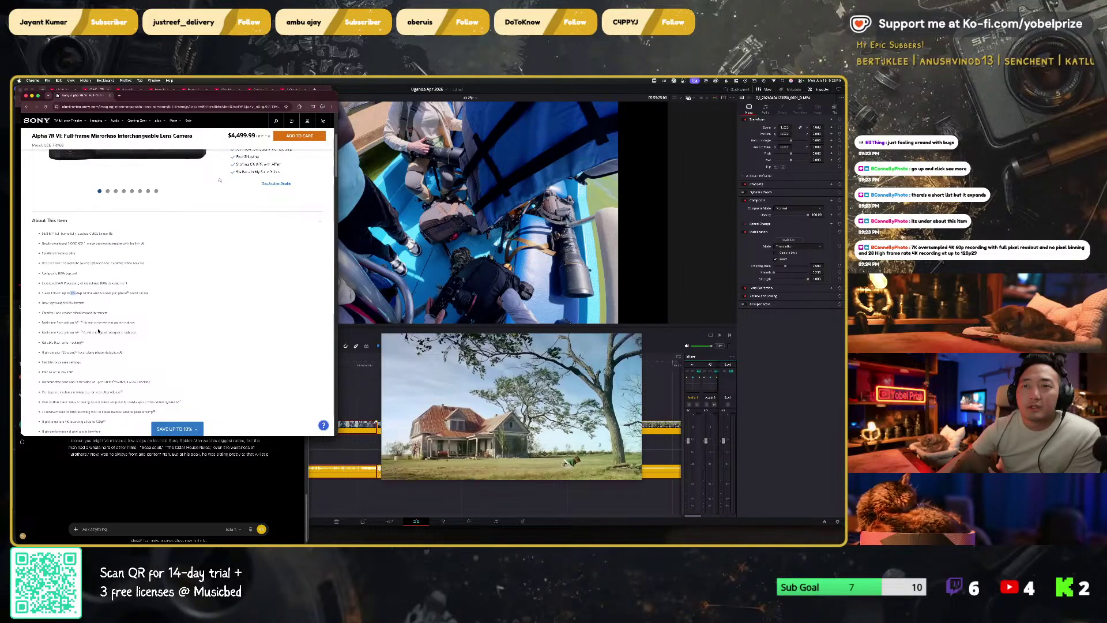
scroll(98, 330, "down", 2)
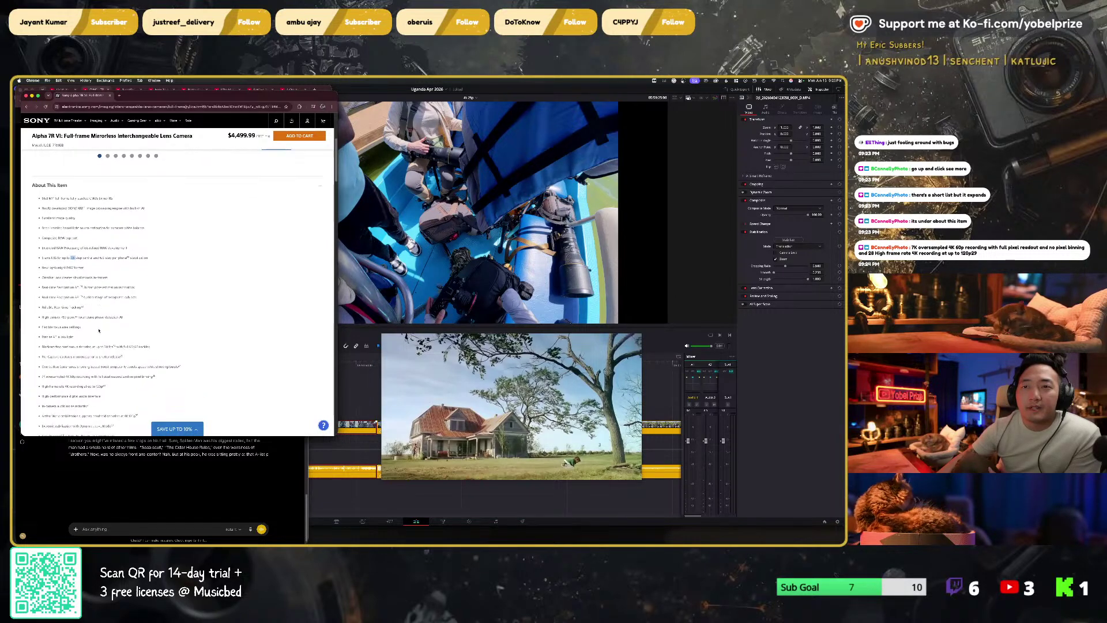
scroll(99, 330, "down", 2)
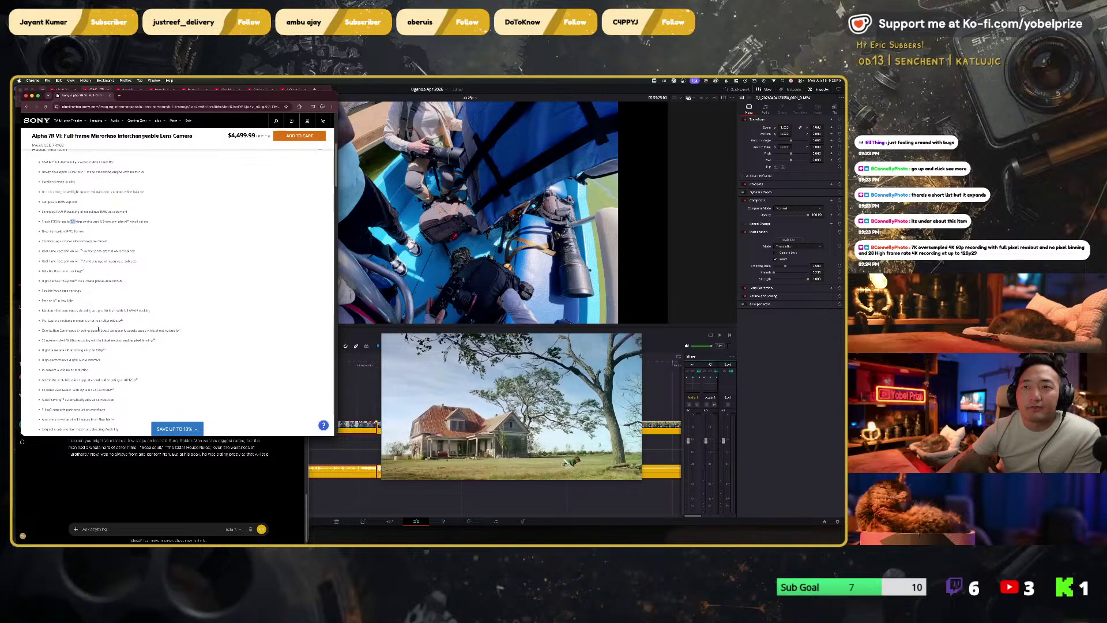
scroll(99, 330, "down", 1)
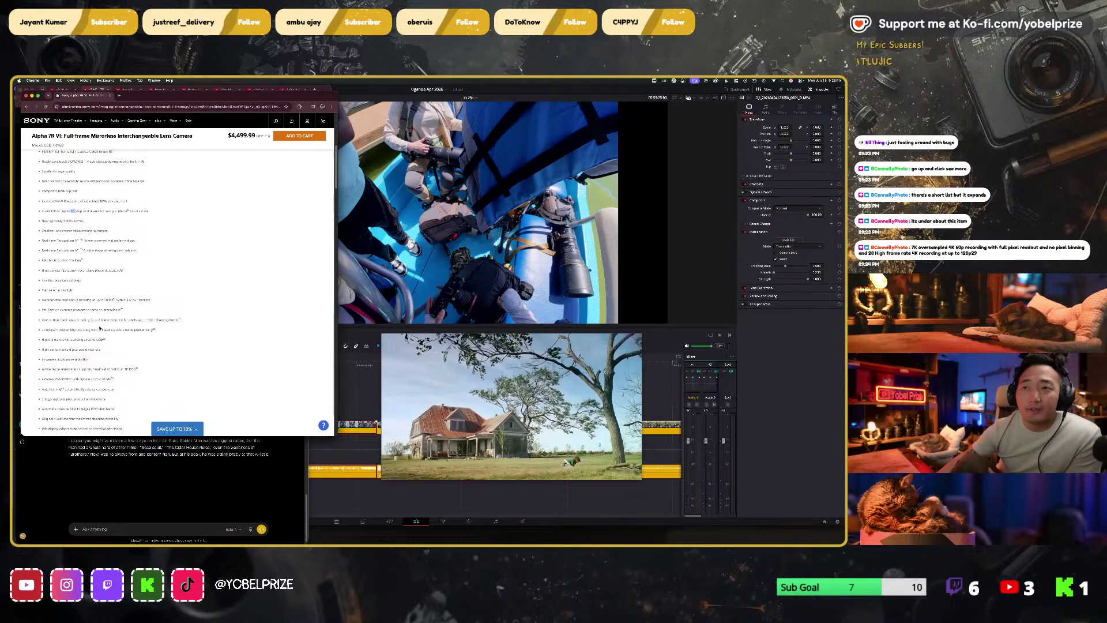
scroll(99, 328, "down", 1)
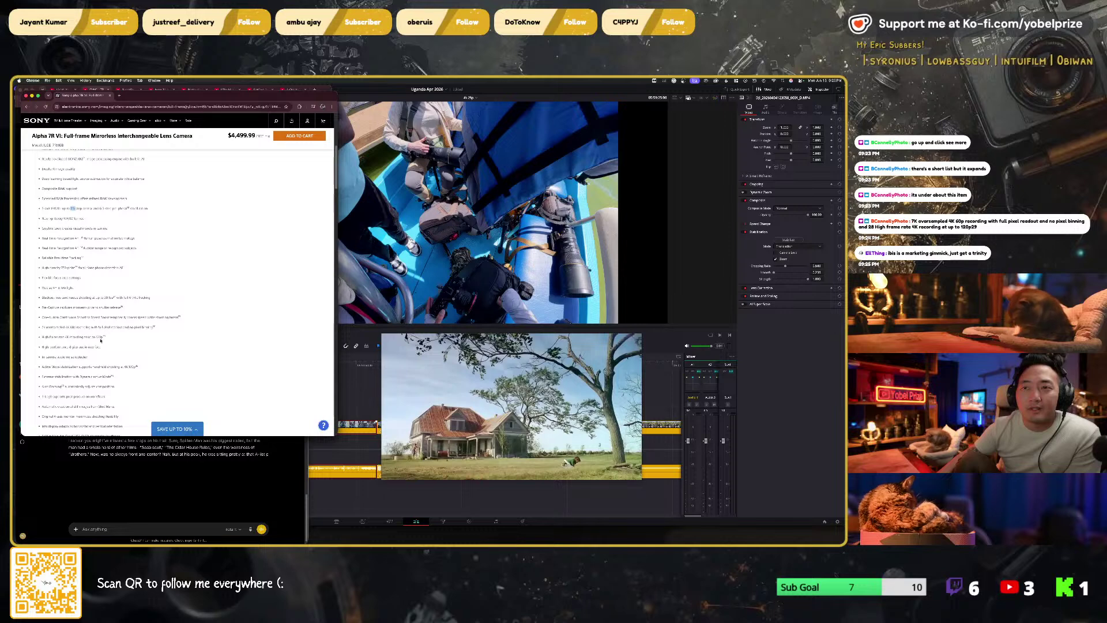
scroll(102, 346, "down", 1)
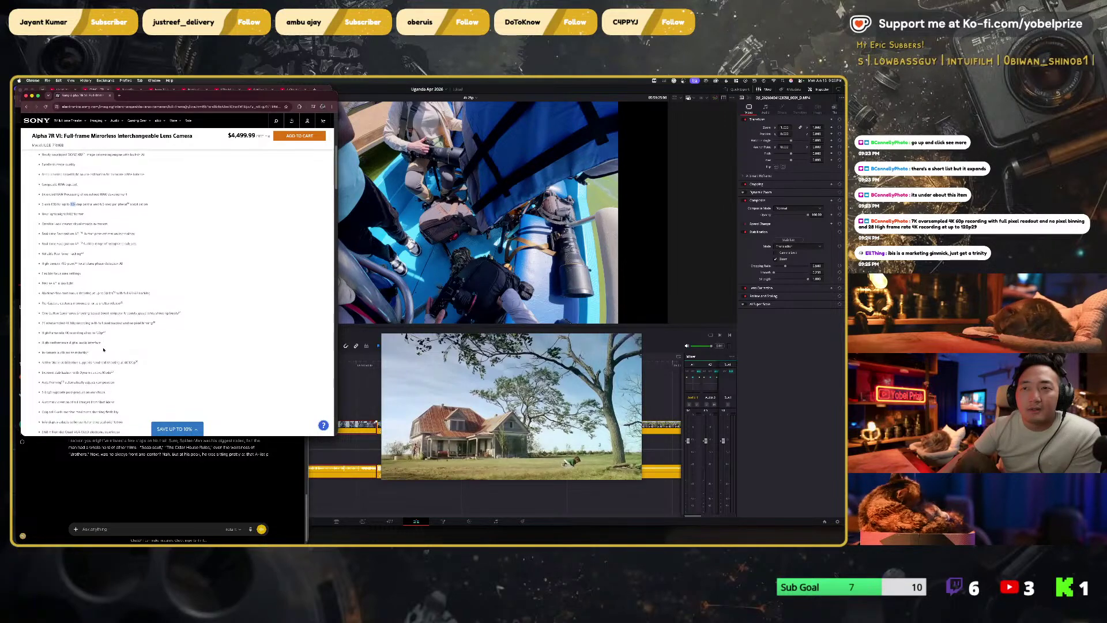
scroll(104, 350, "down", 1)
scroll(110, 328, "down", 3)
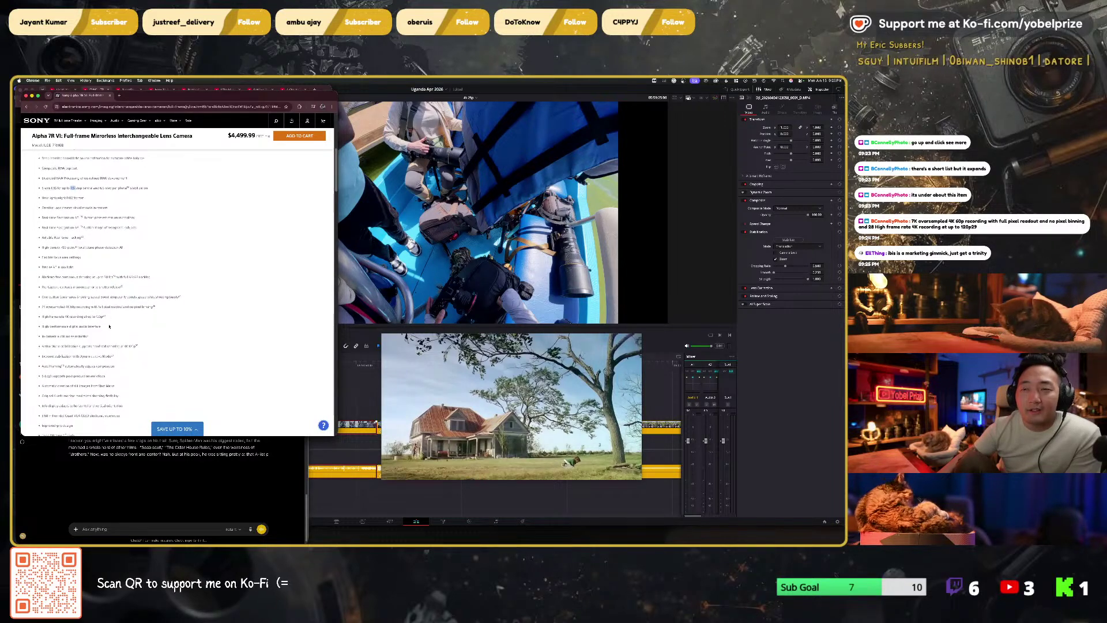
scroll(112, 333, "down", 3)
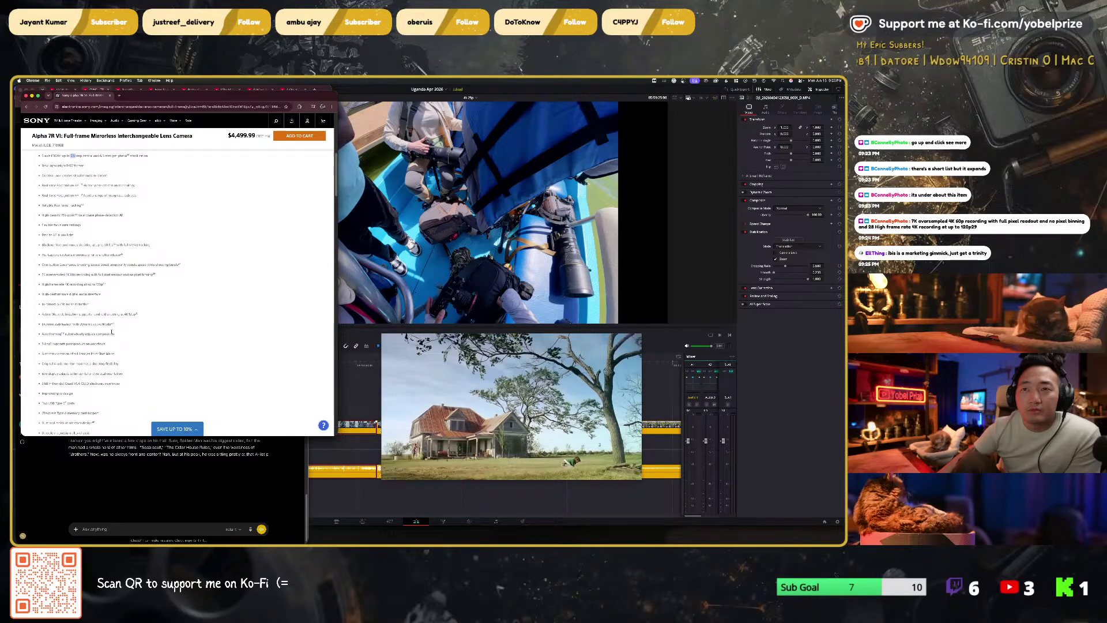
scroll(115, 335, "down", 3)
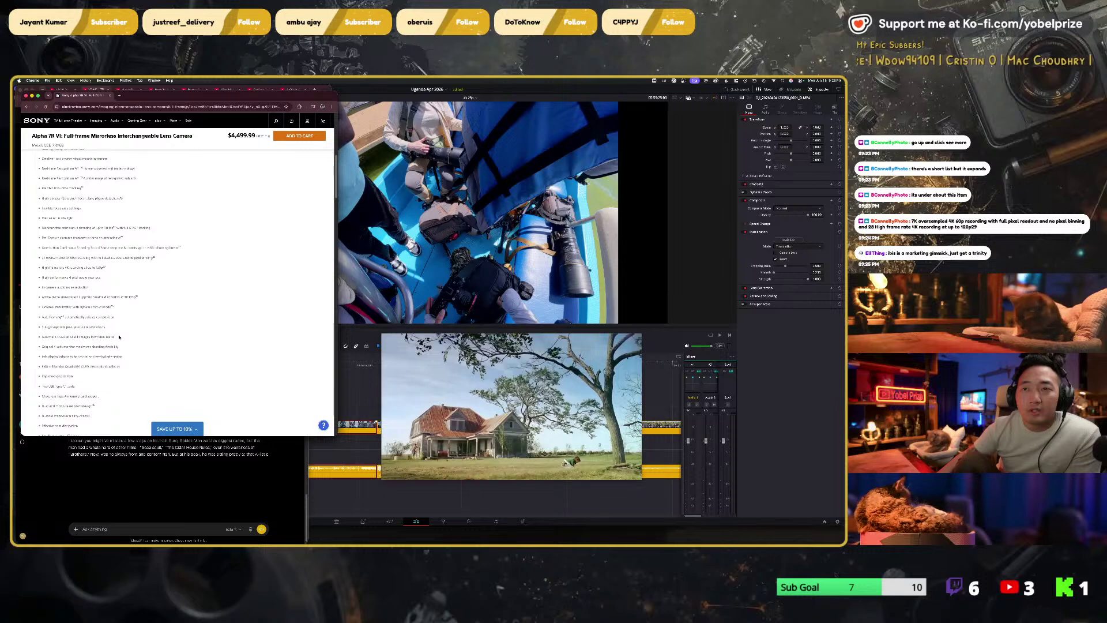
scroll(119, 336, "down", 3)
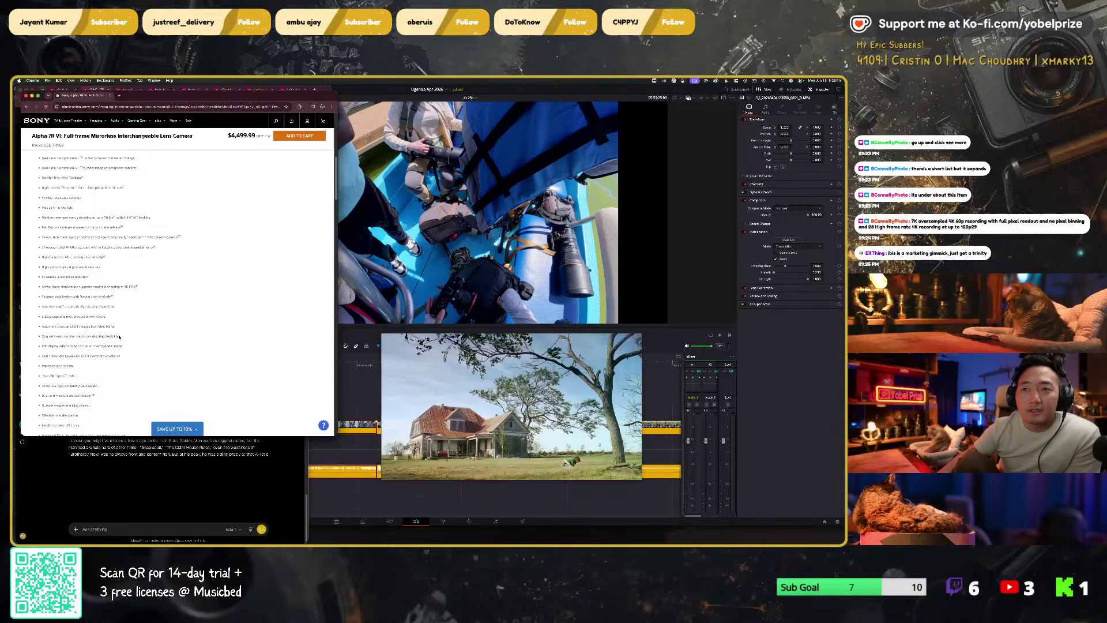
scroll(119, 337, "down", 10)
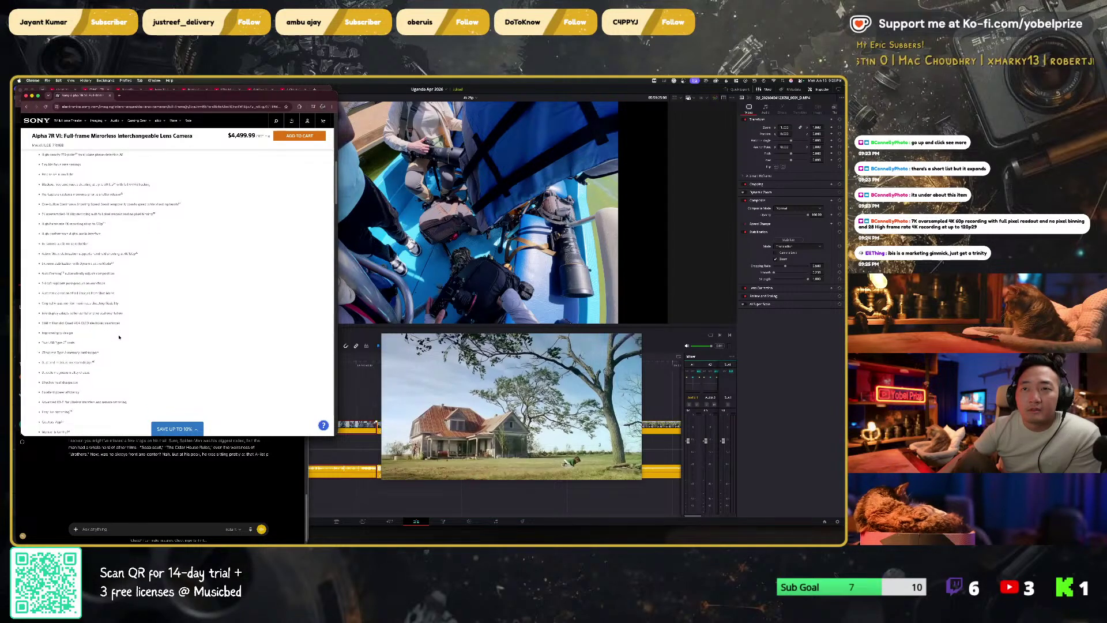
scroll(119, 337, "down", 5)
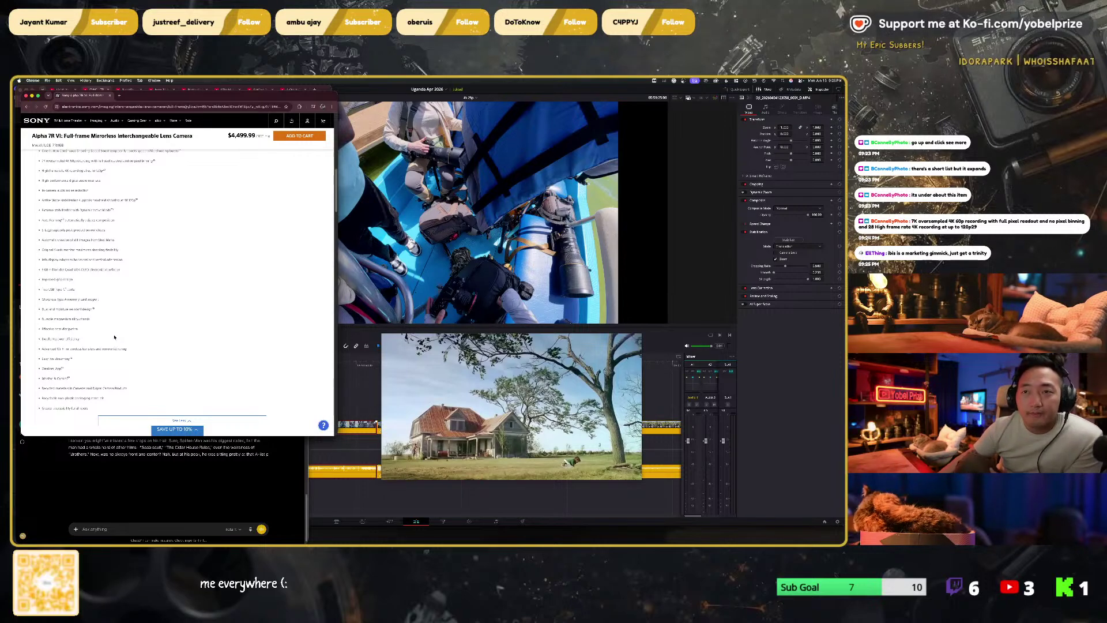
scroll(106, 352, "down", 1)
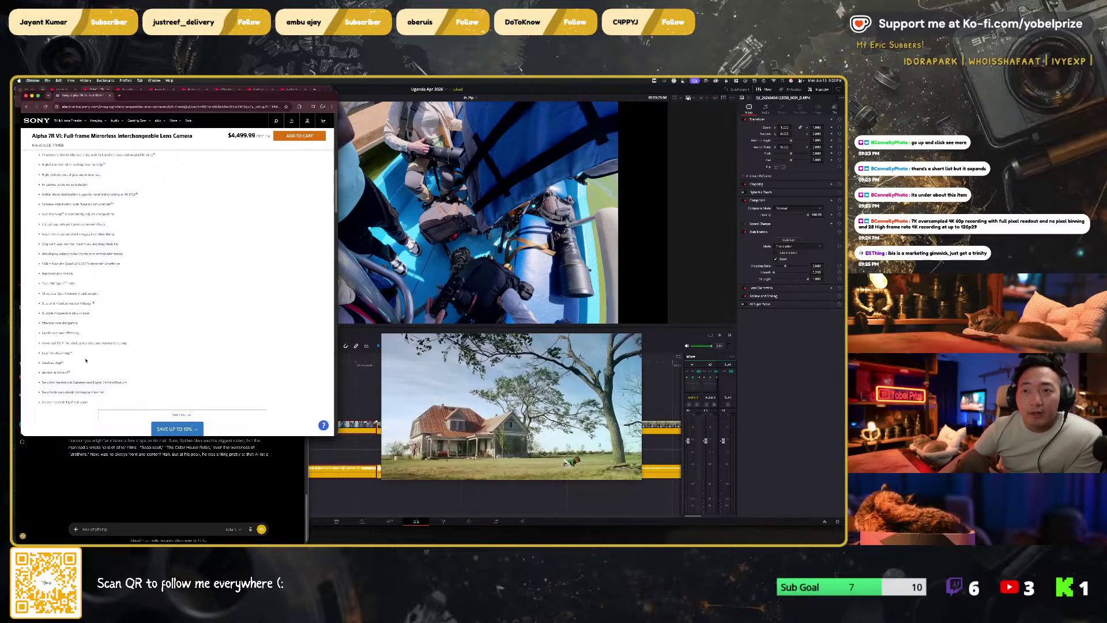
Step: Highlight the start of a closing feature-list entry and check the remaining entries down to the Features heading
left_click_drag(71, 353, 42, 353)
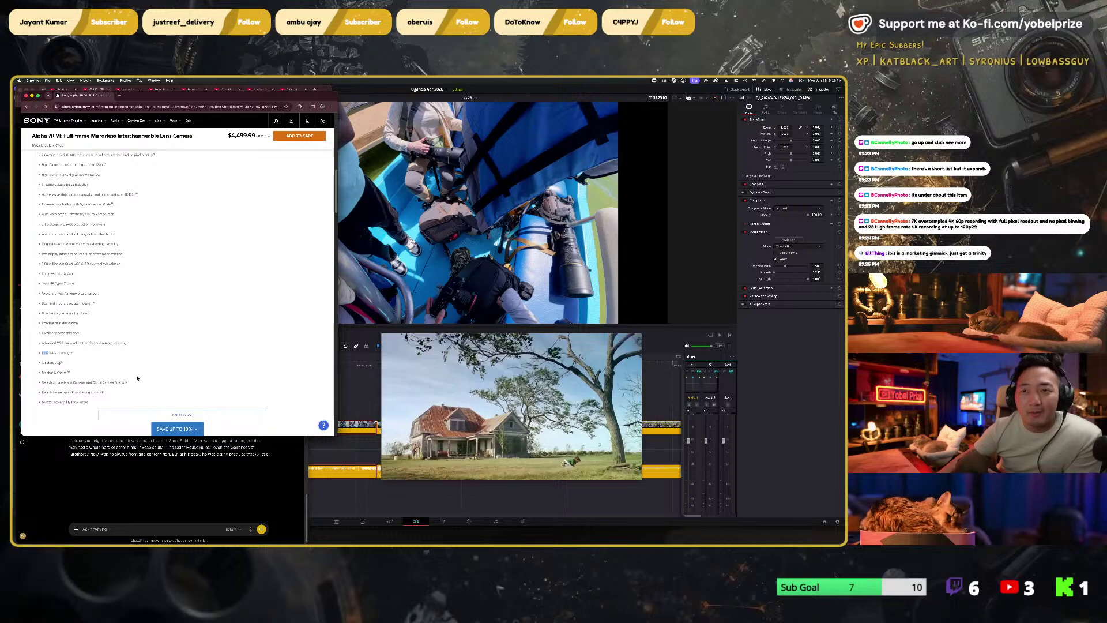
scroll(137, 378, "down", 1)
scroll(137, 378, "down", 2)
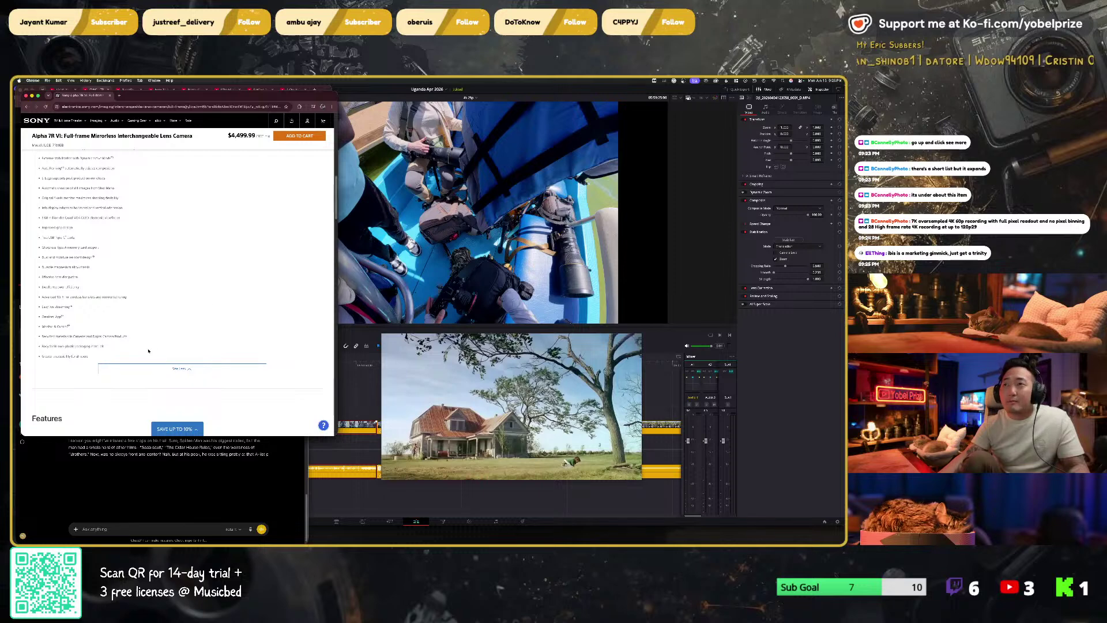
Step: Switch to the YouTube window, move the documentary's floating player aside over the timeline, and resume playback
key("super+grave")
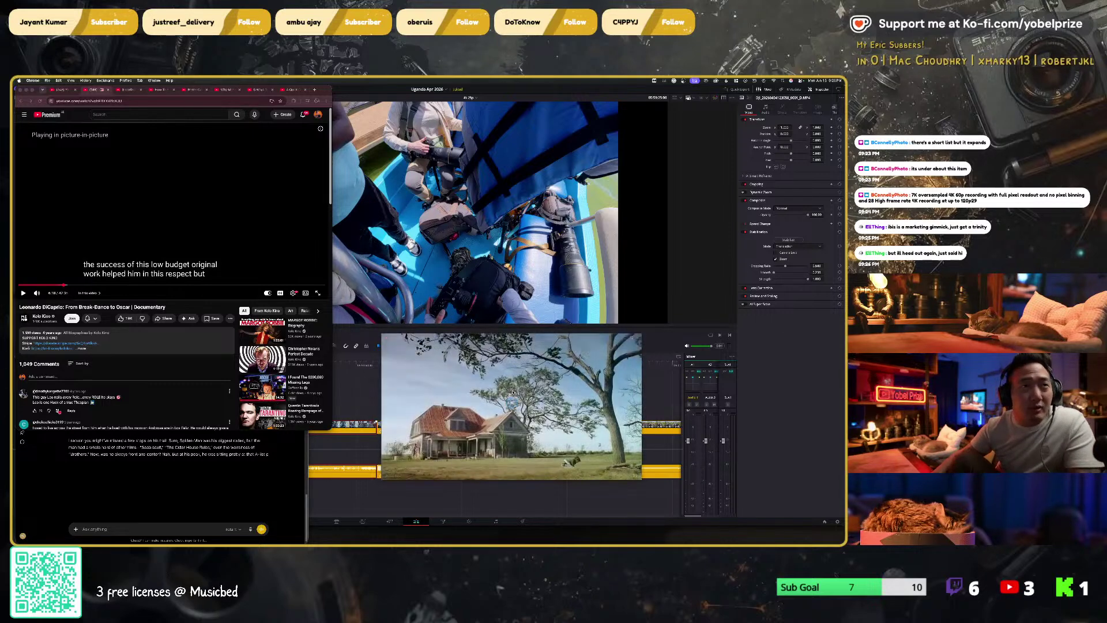
mouse_move(524, 365)
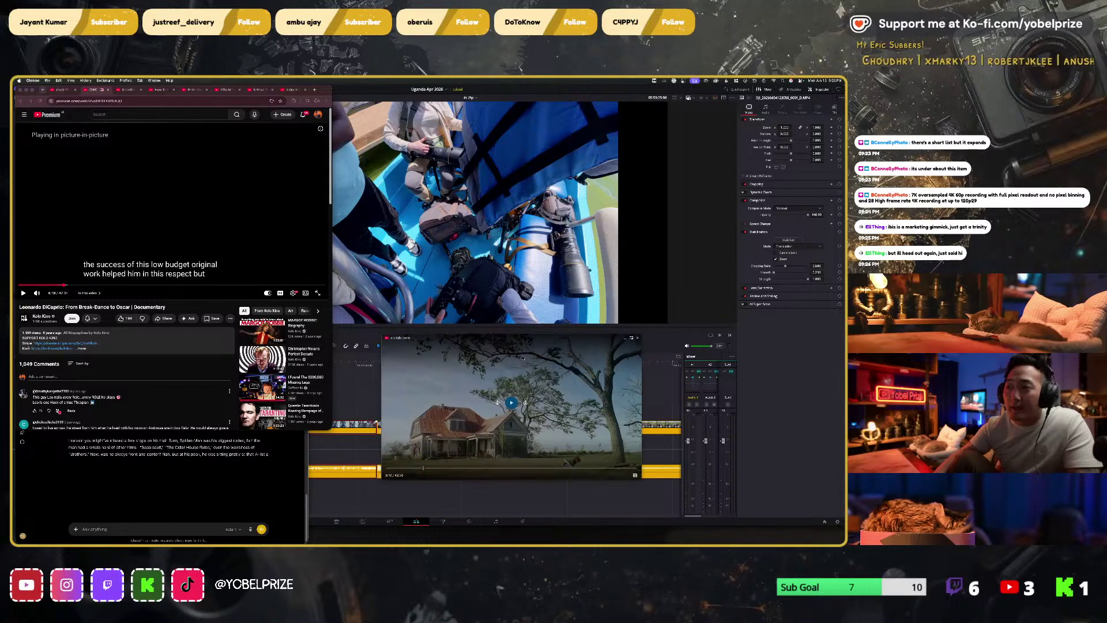
left_click_drag(521, 349, 587, 355)
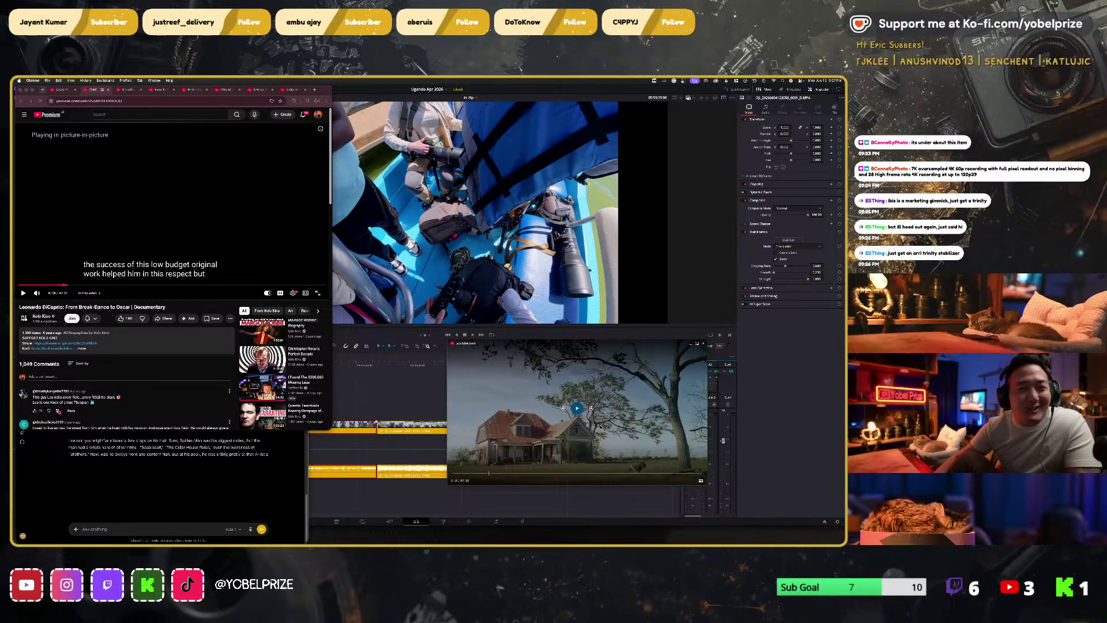
left_click(574, 408)
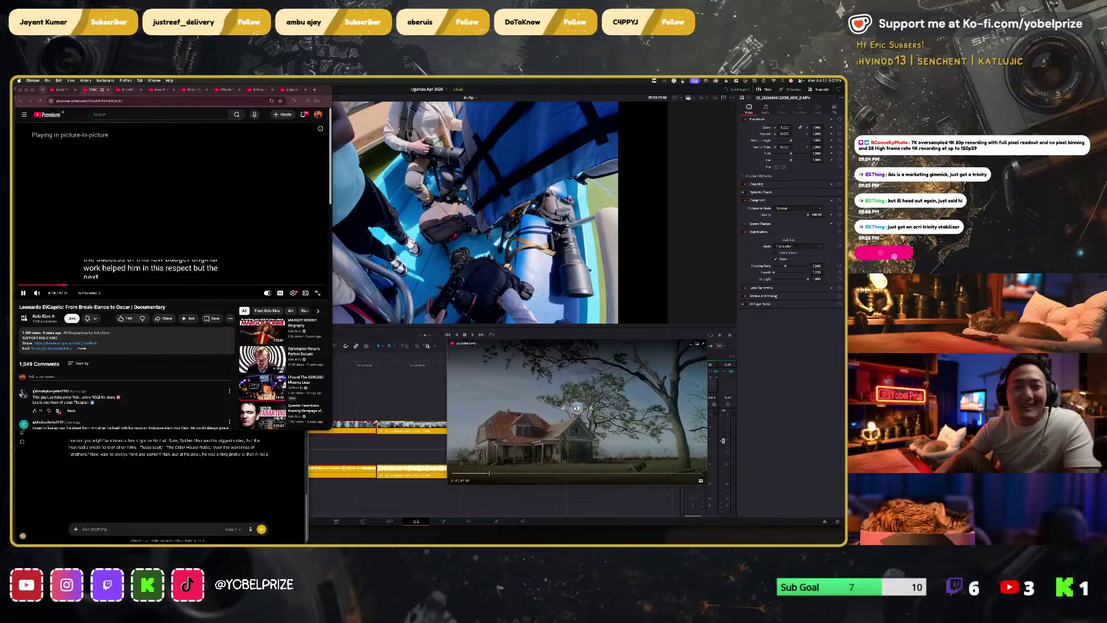
Step: Return to DaVinci Resolve, place the playhead at 05:59:23:03, and open the Deliver page with the floating video off the timeline
left_click(386, 394)
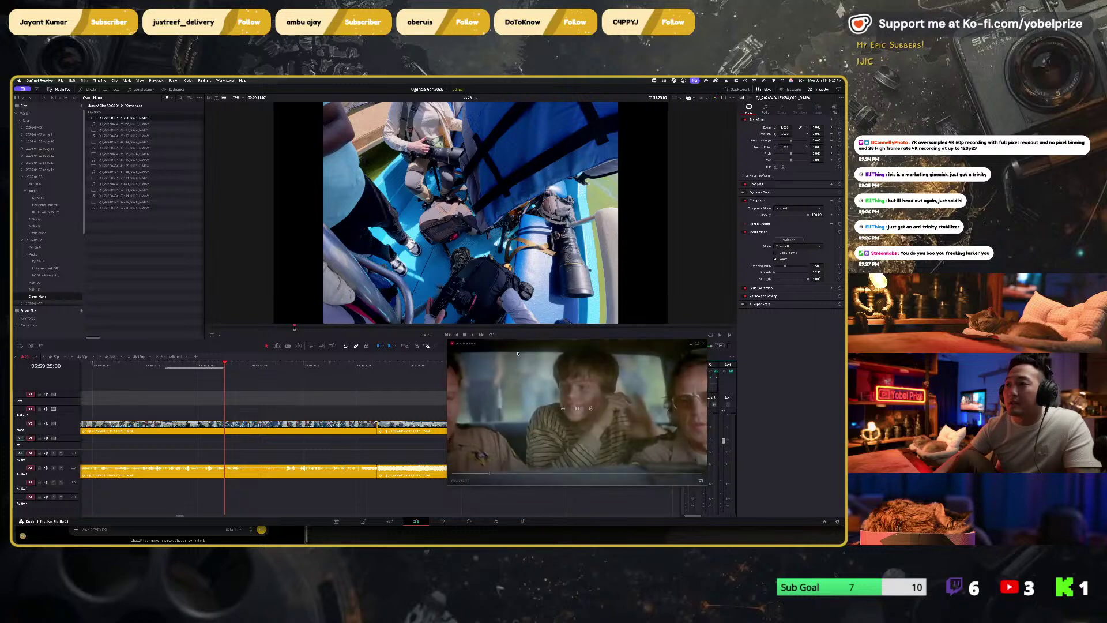
left_click(188, 364)
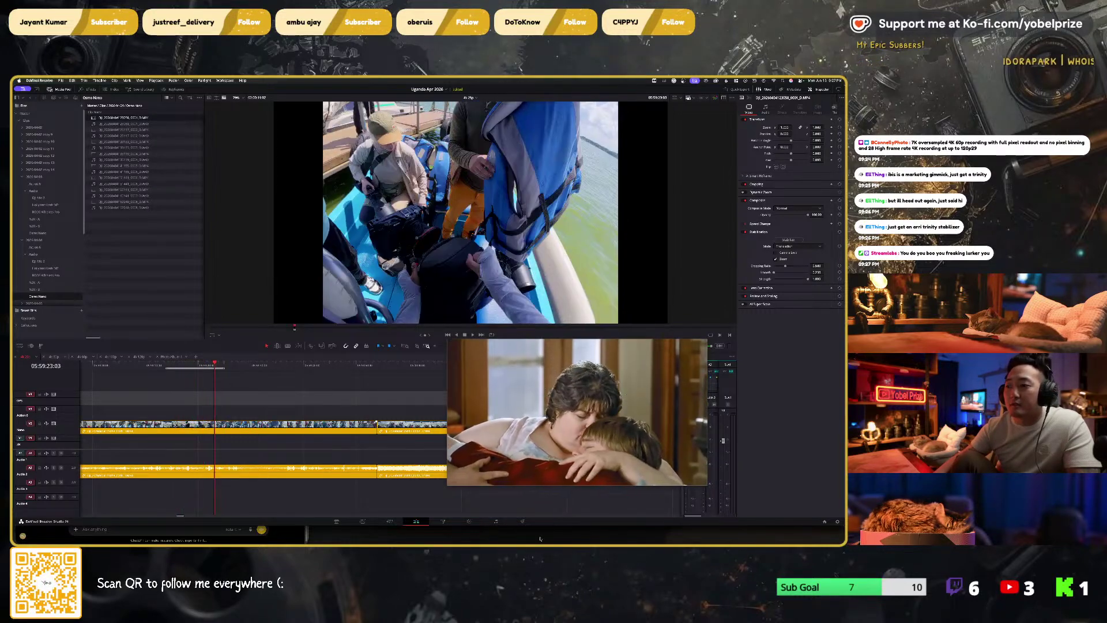
left_click(522, 521)
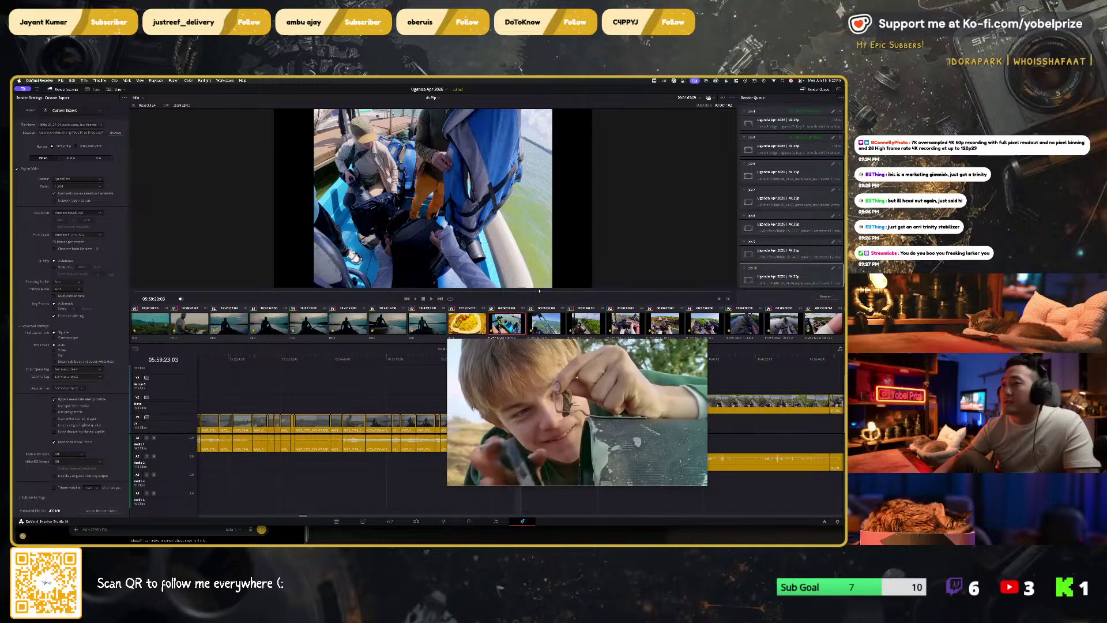
left_click_drag(527, 347, 136, 162)
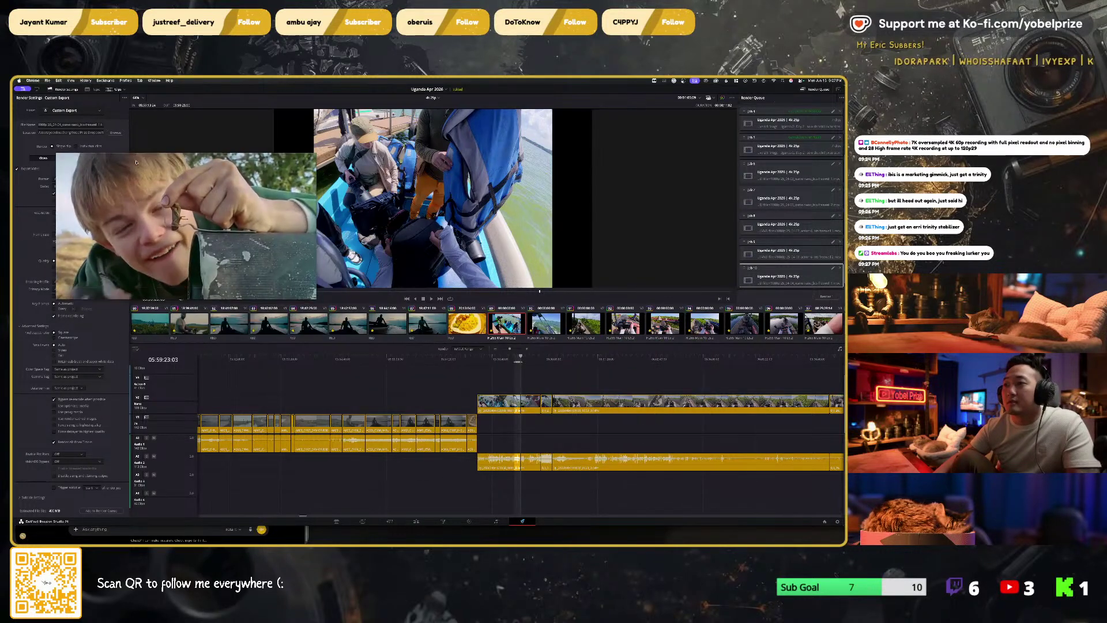
Step: Check the last render-queue job's settings against the marked timeline range and leave the job without updating it
scroll(494, 373, "up", 2)
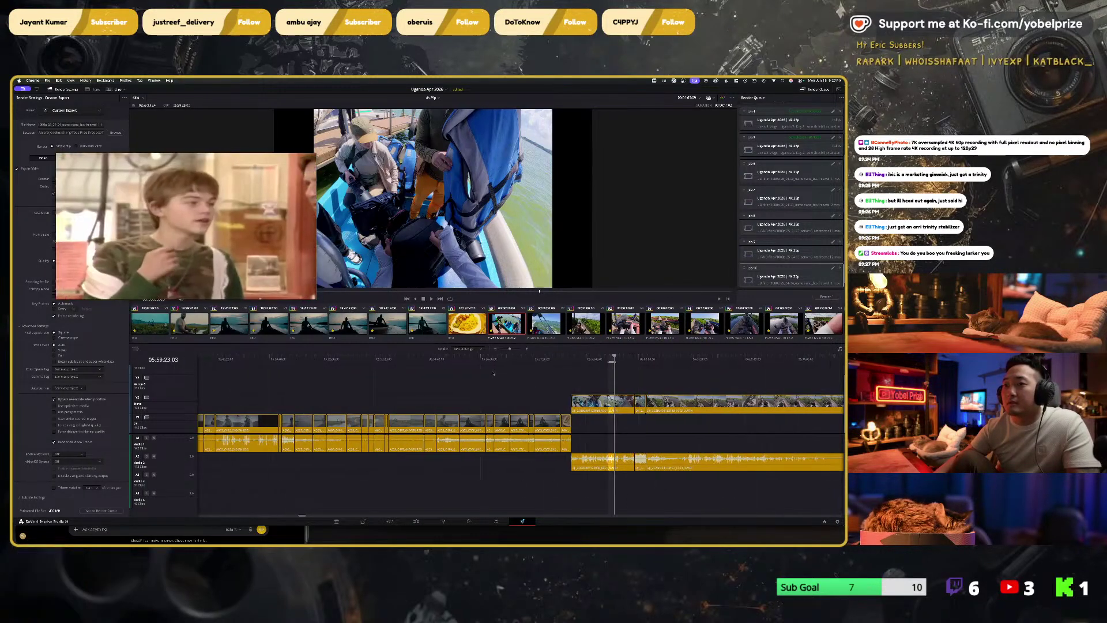
scroll(493, 374, "down", 2)
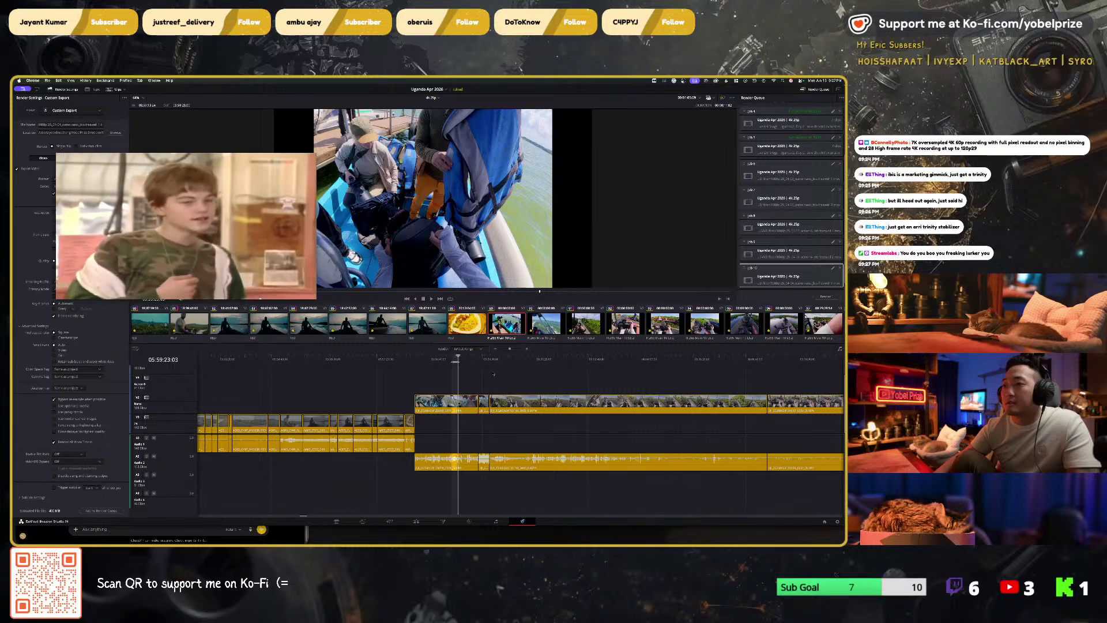
left_click(833, 269)
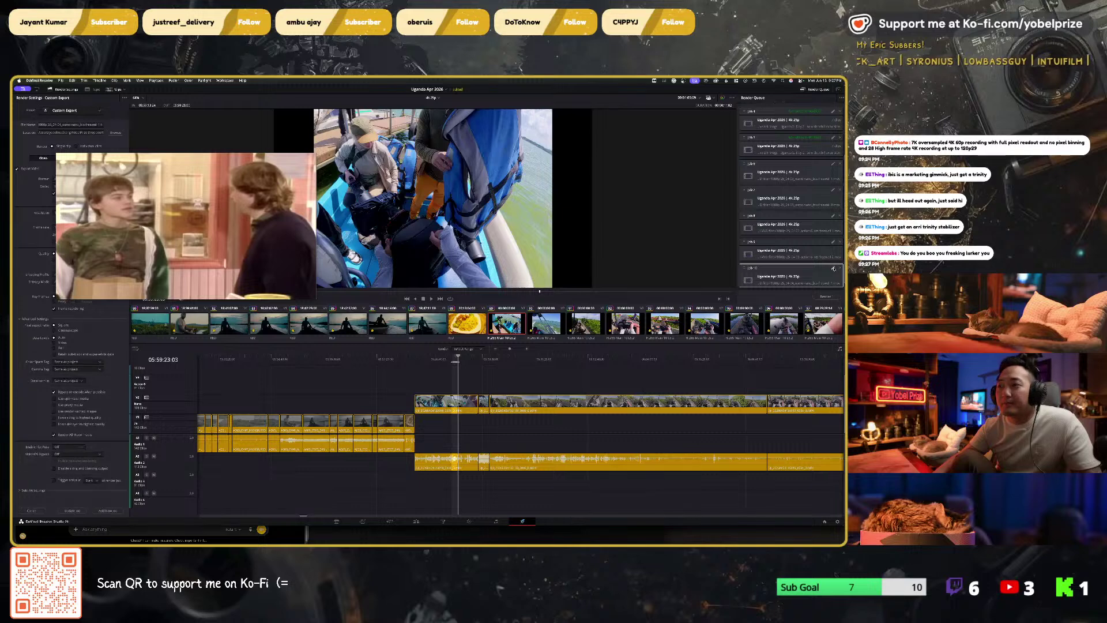
left_click(30, 510)
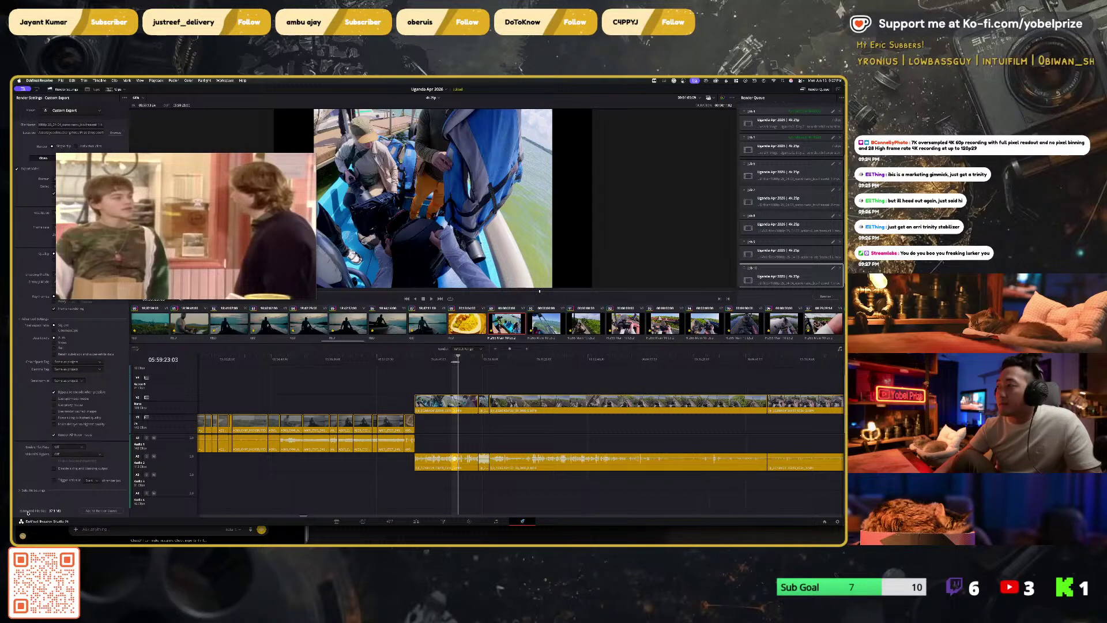
Step: Return to the Edit page and mark an In point at 06:00:12:19, near the start of the wooden canoe clip
left_click(416, 521)
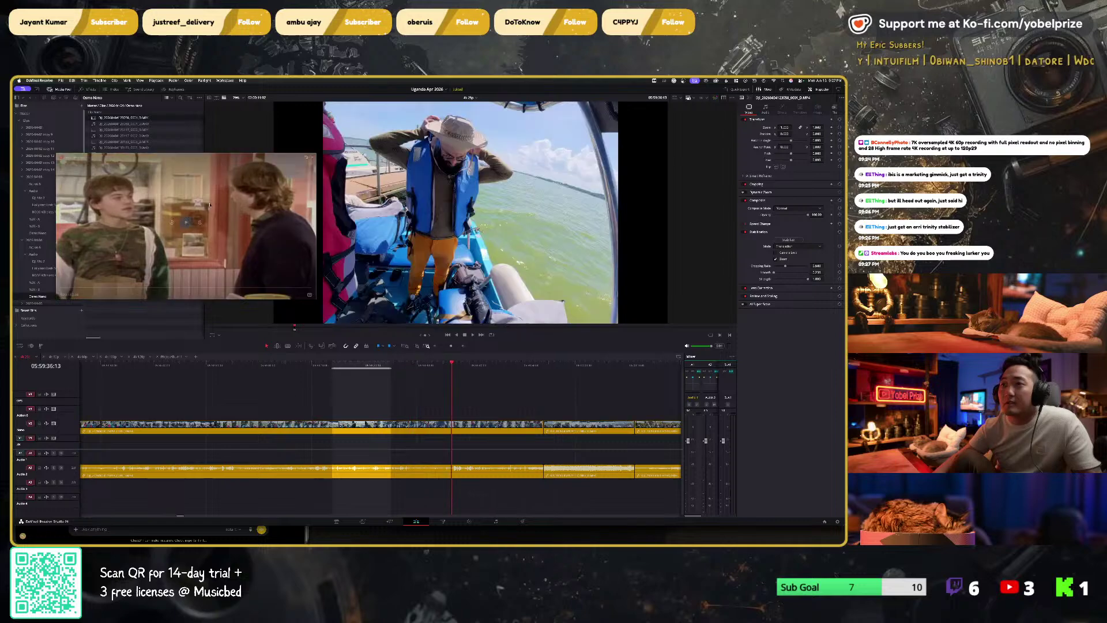
left_click_drag(476, 366, 593, 366)
scroll(519, 404, "right", 5)
mouse_move(411, 372)
left_mouse_down()
mouse_move(522, 365)
mouse_move(455, 365)
left_mouse_up()
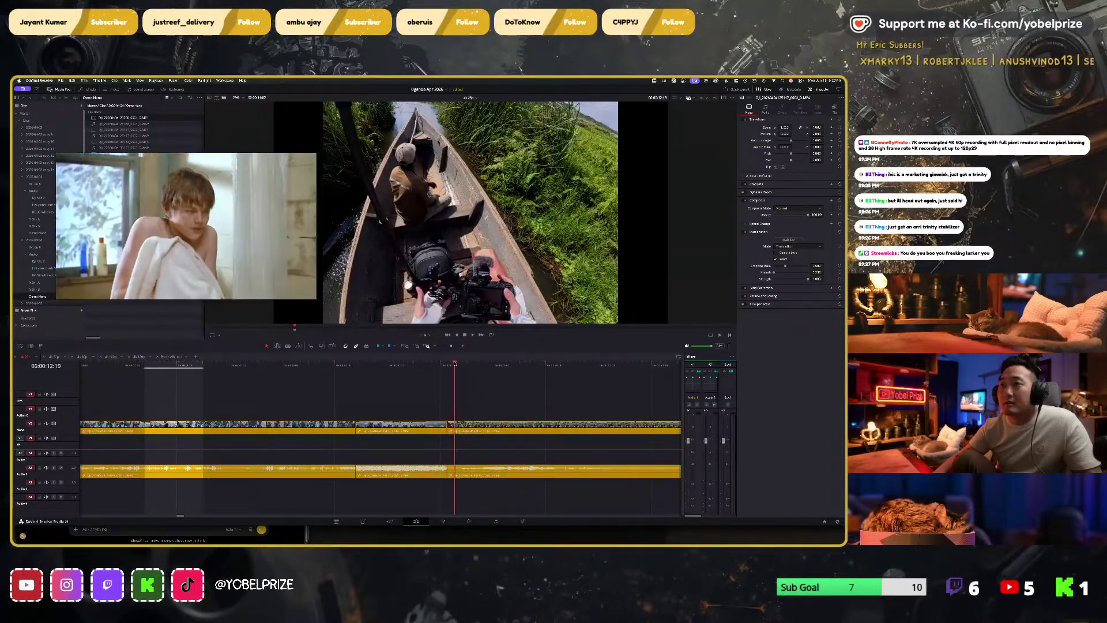
key("i")
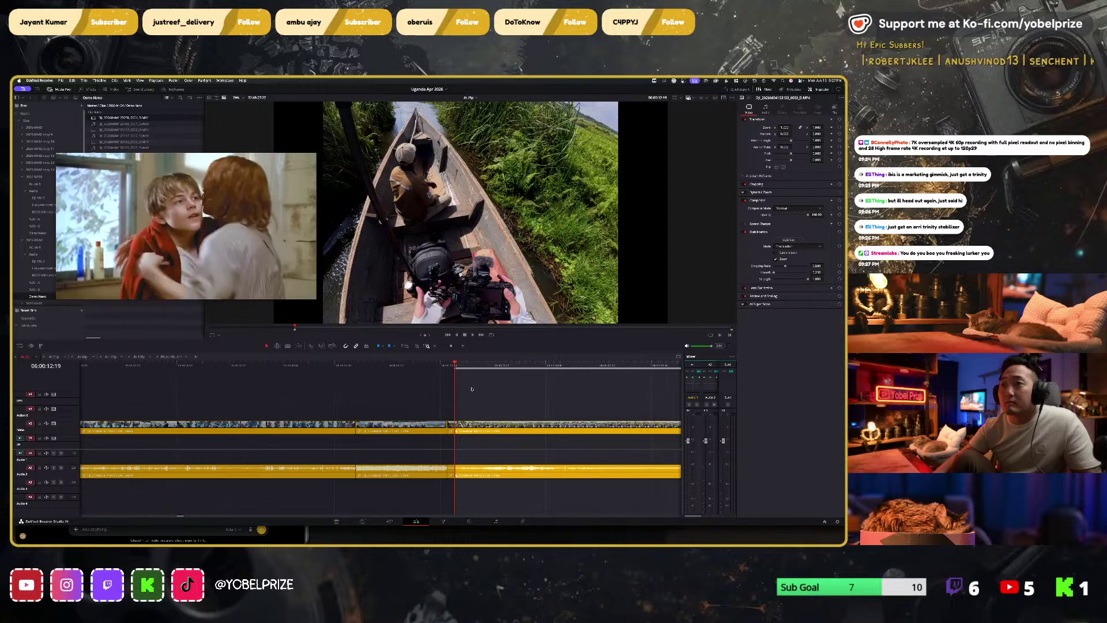
Step: Play the canoe clip from the In point and skim ahead to 06:00:50:23
scroll(397, 387, "right", 5)
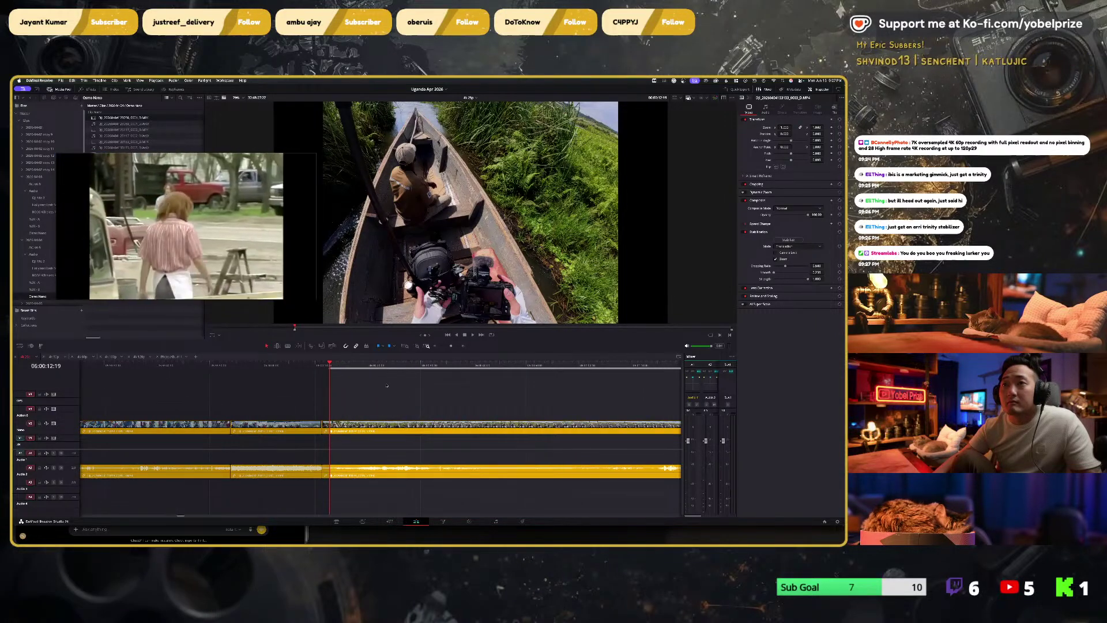
scroll(354, 402, "right", 3)
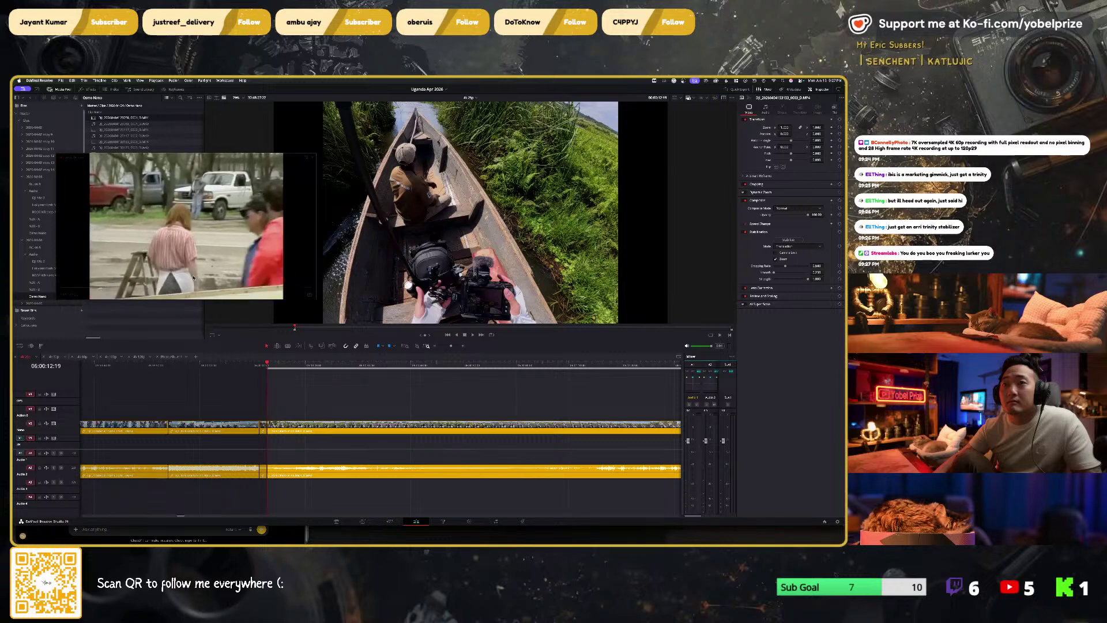
mouse_move(193, 250)
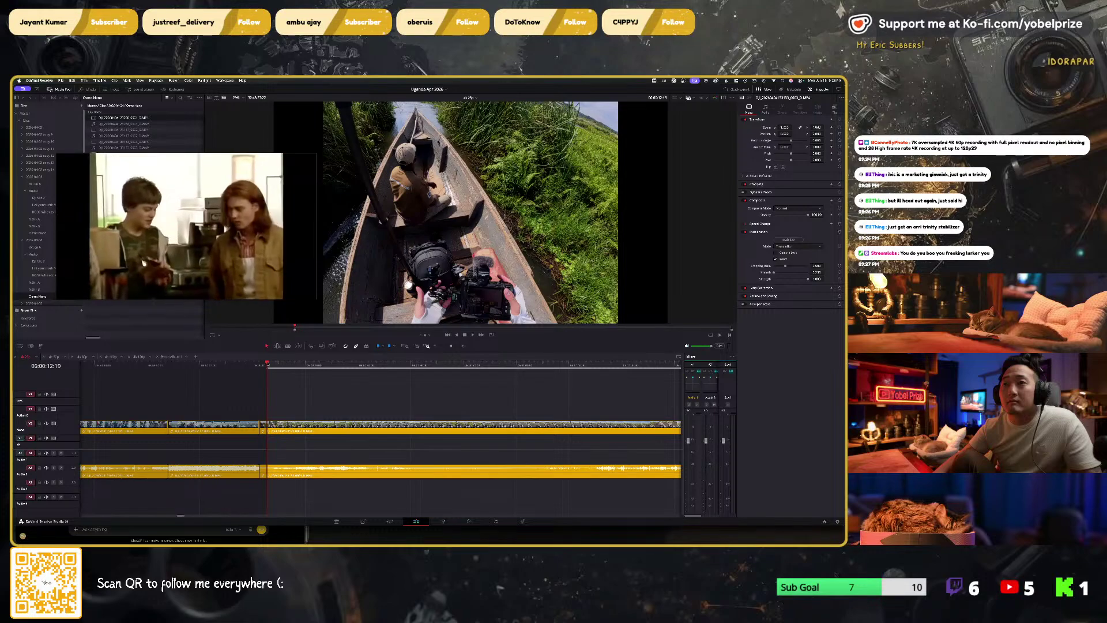
left_click(270, 364)
key("space")
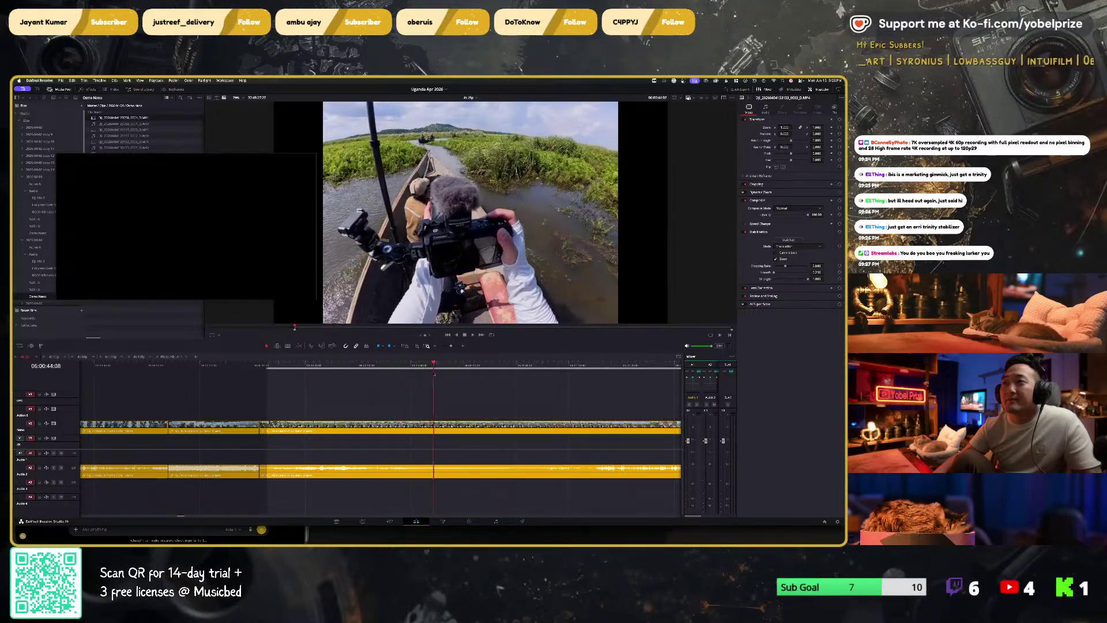
left_click_drag(437, 373, 468, 375)
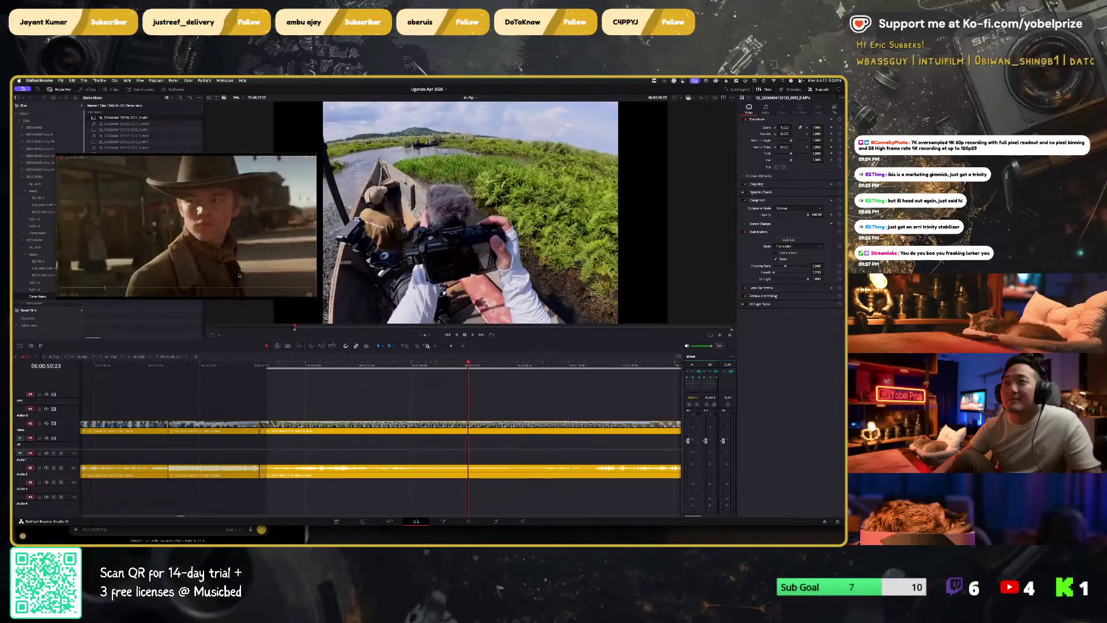
Step: Pause the documentary, bring the YouTube window forward, and move the floating player down clear of most of the page
left_click(187, 225)
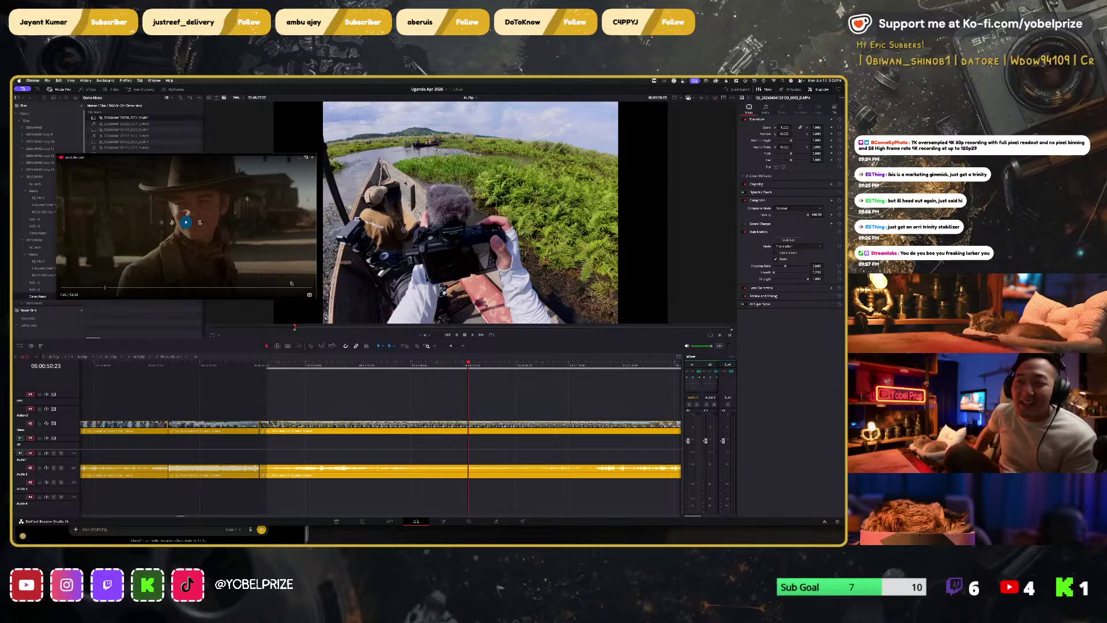
left_click(291, 283)
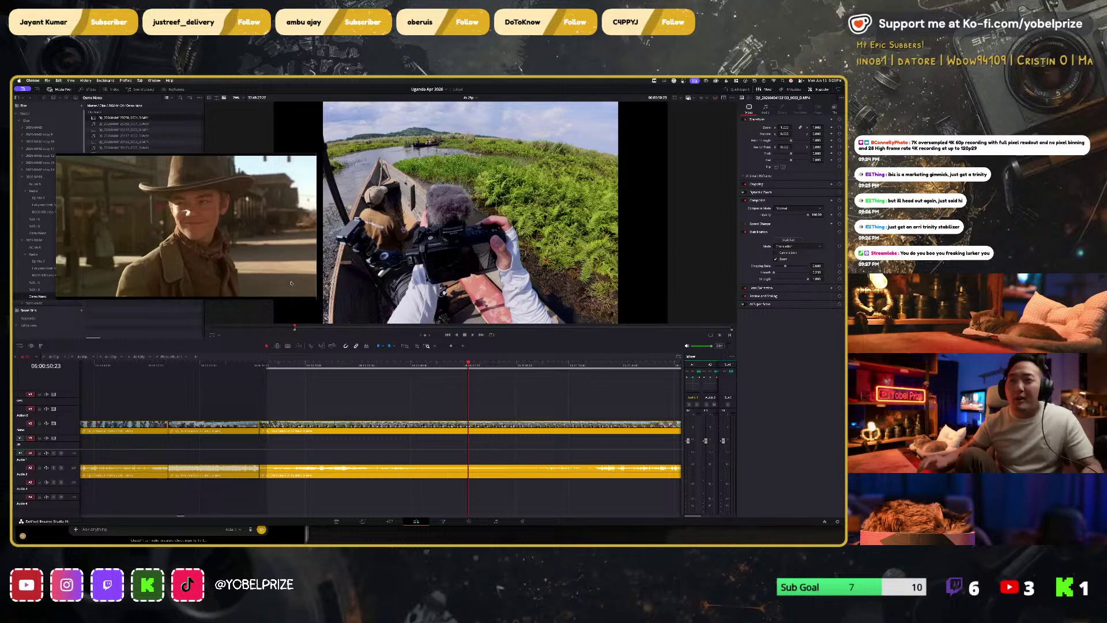
left_click(291, 284)
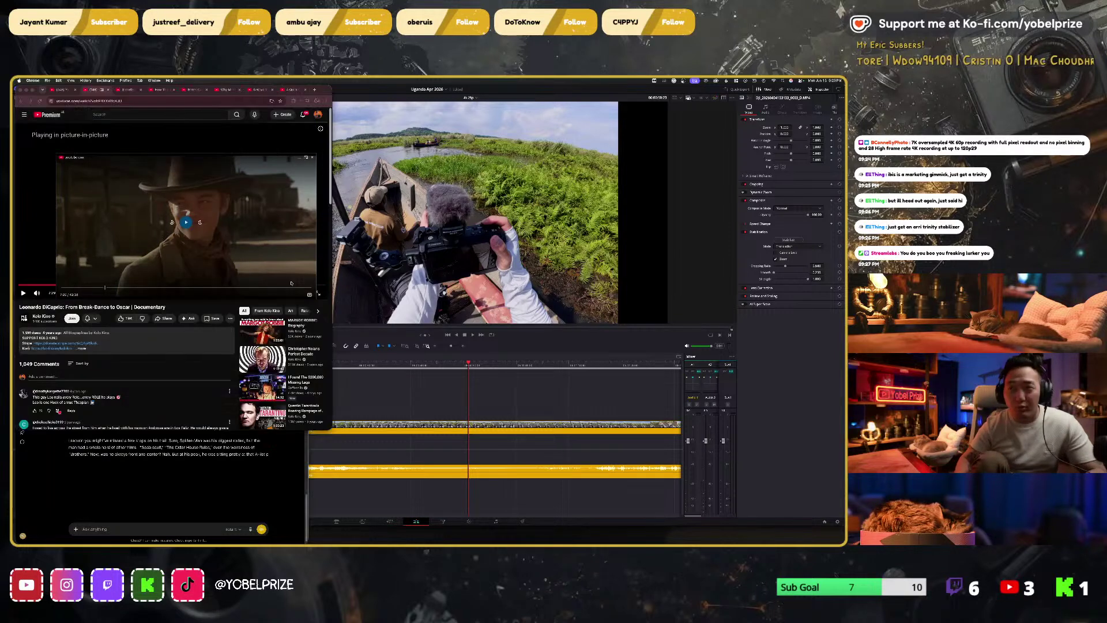
left_click_drag(289, 280, 271, 392)
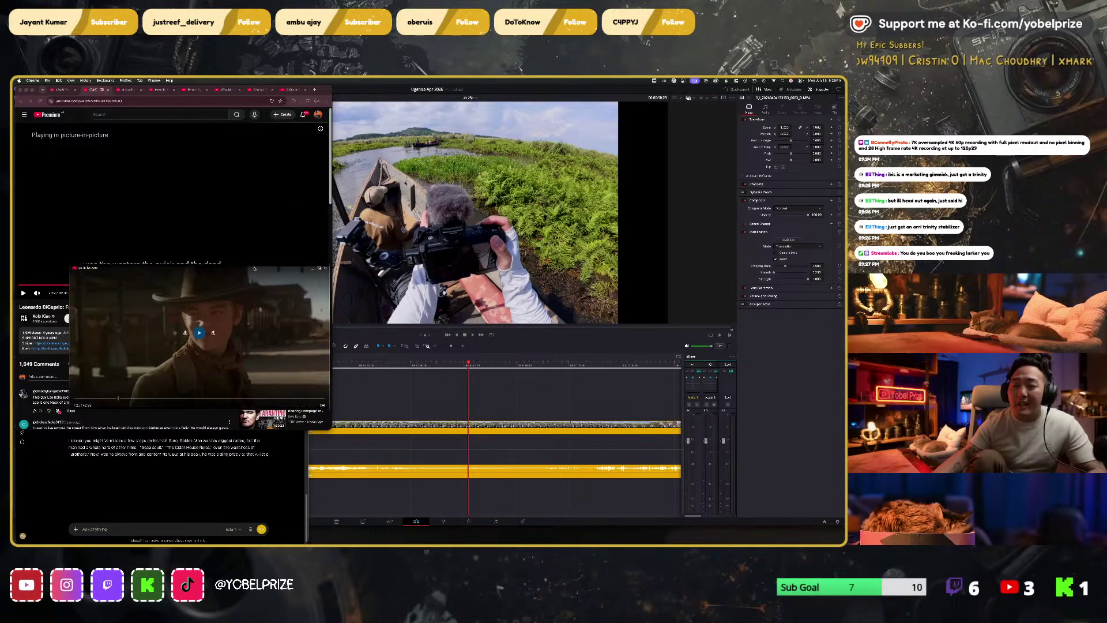
Step: Search the web for Leonardo DiCaprio in a new browser tab
left_click(323, 93)
key("super+t")
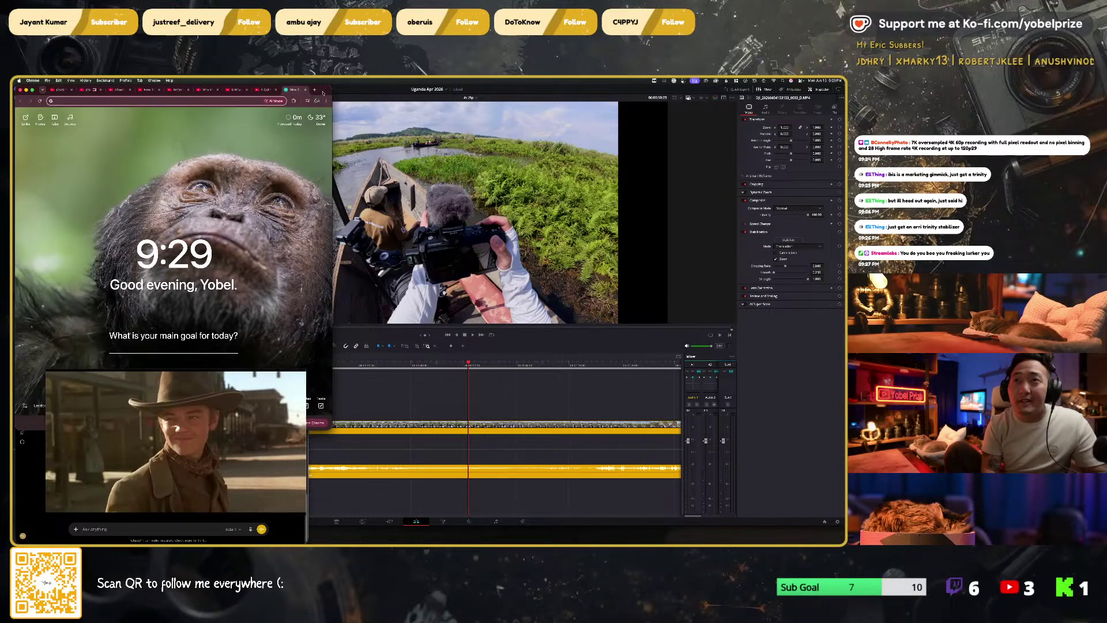
type("leonardo d")
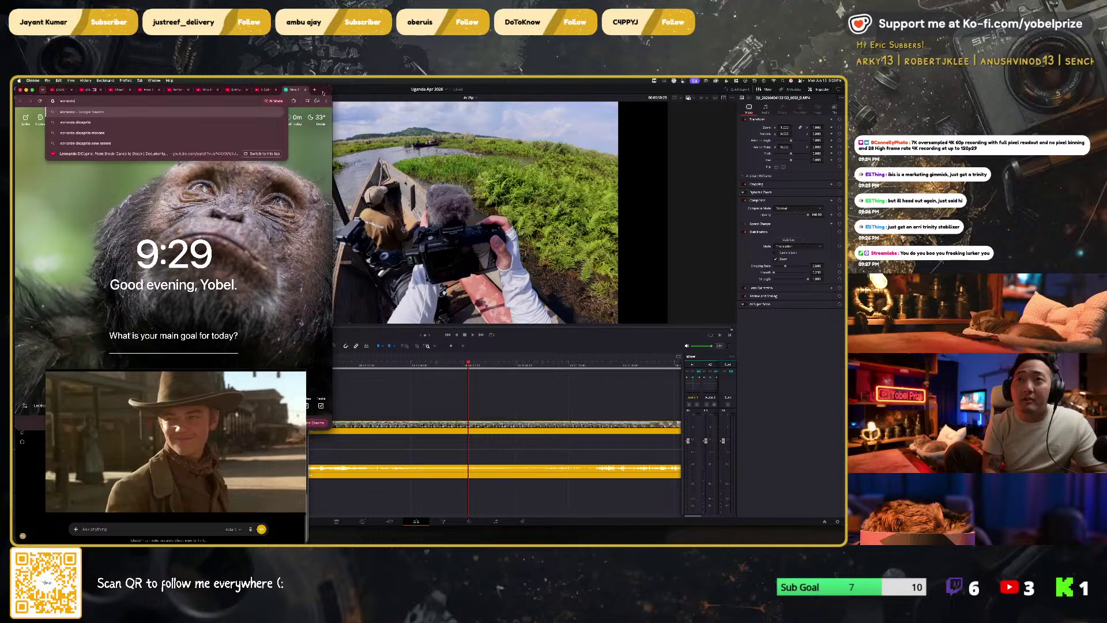
type("icap")
key("BackSpace")
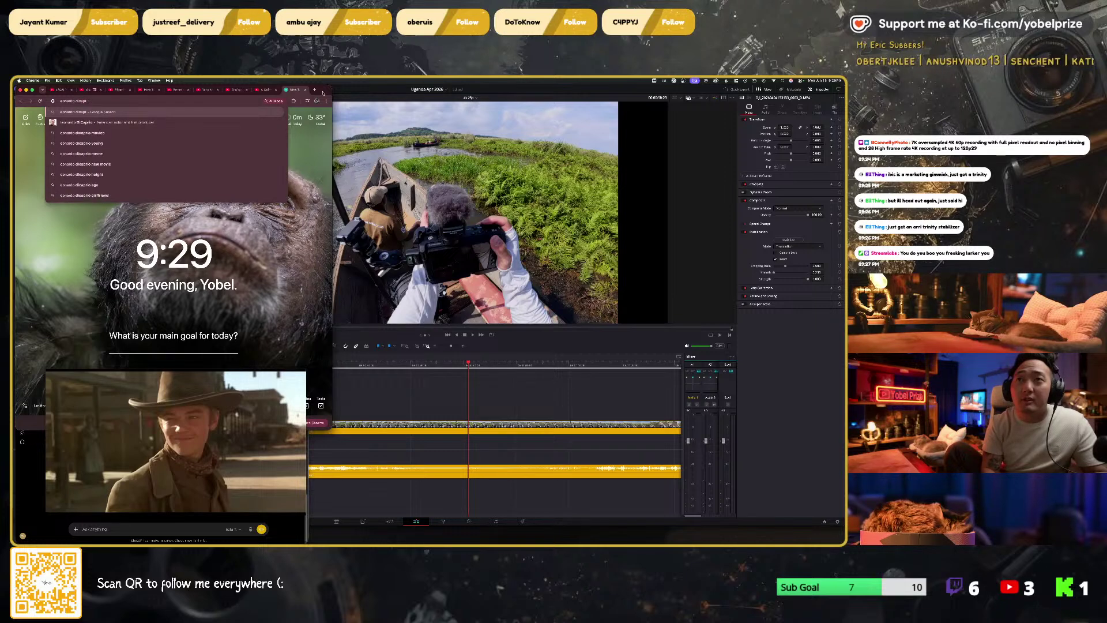
Step: Search Google for leonardo dicaprio movies and open the Leonardo DiCaprio IMDb result
left_click(81, 132)
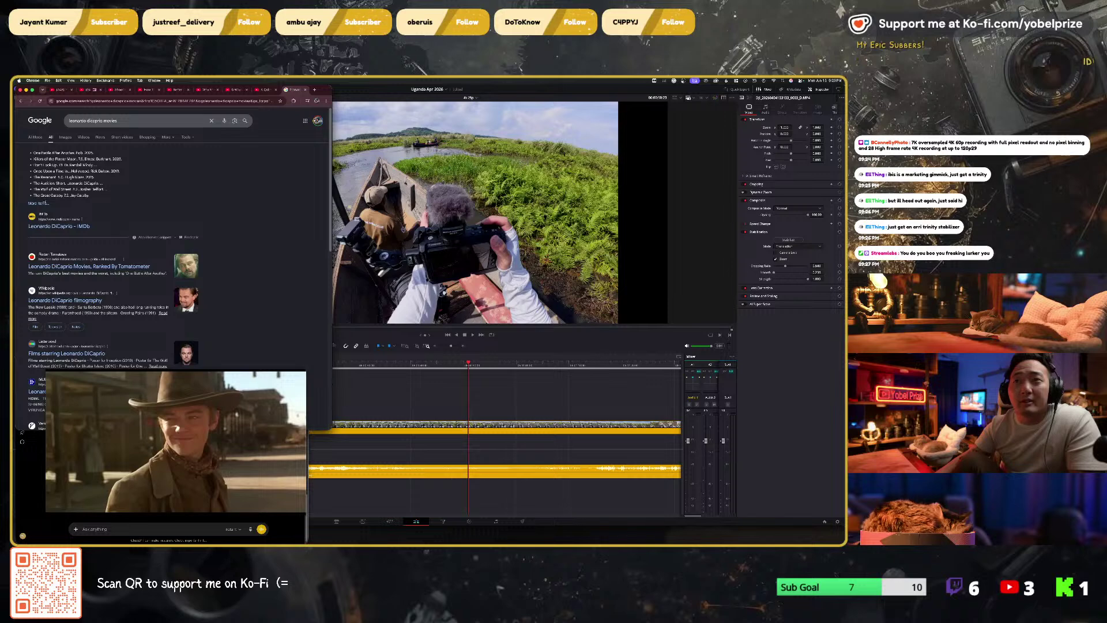
left_click(45, 203)
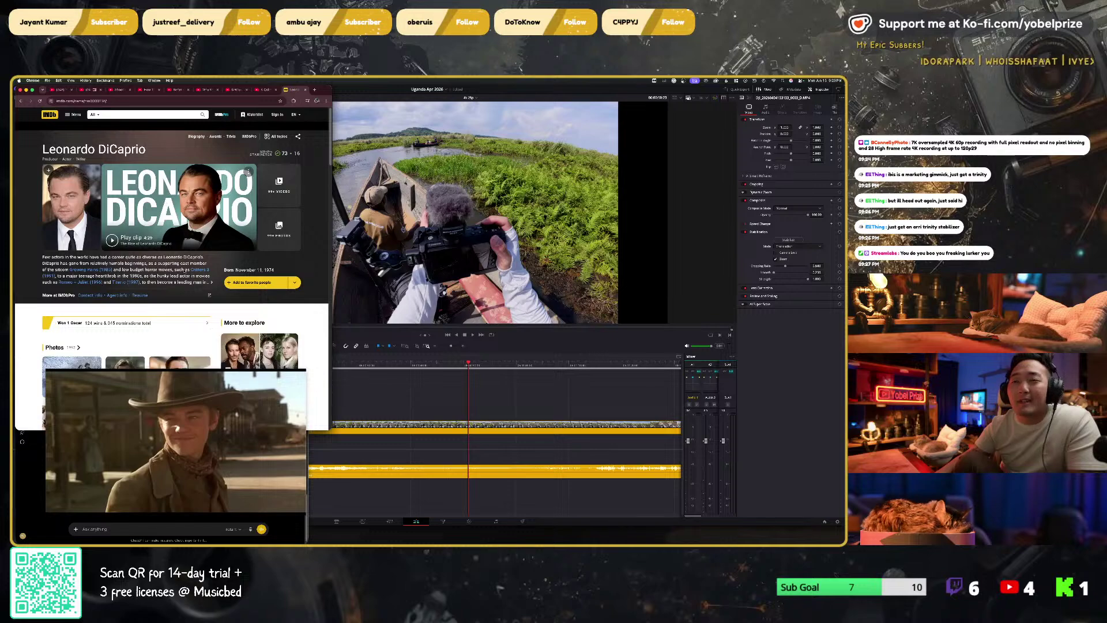
Step: Move the floating video clear of the browser and examine the credits and personal details on Leonardo DiCaprio's IMDb page
scroll(173, 260, "down", 3)
scroll(173, 259, "up", 2)
left_click_drag(197, 377, 670, 367)
scroll(197, 343, "down", 3)
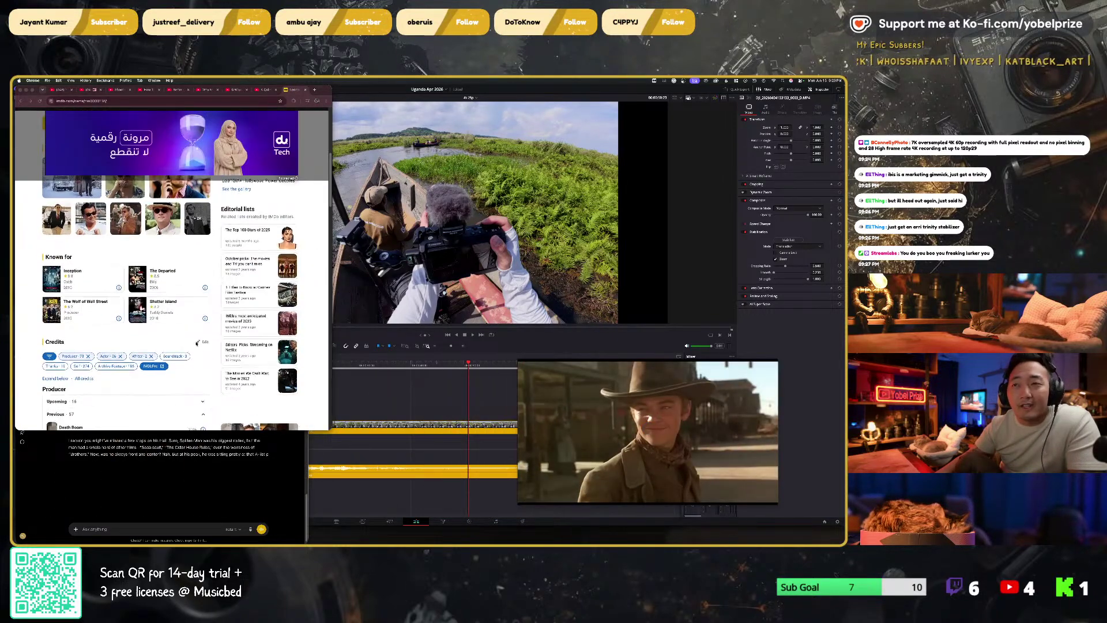
scroll(197, 343, "down", 1)
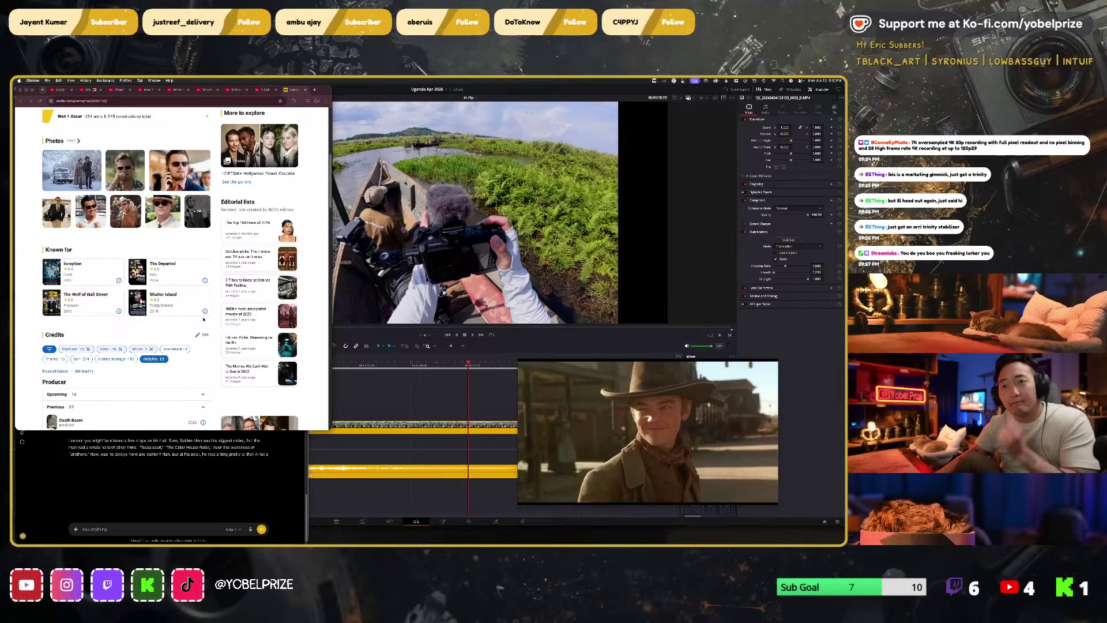
scroll(174, 337, "down", 3)
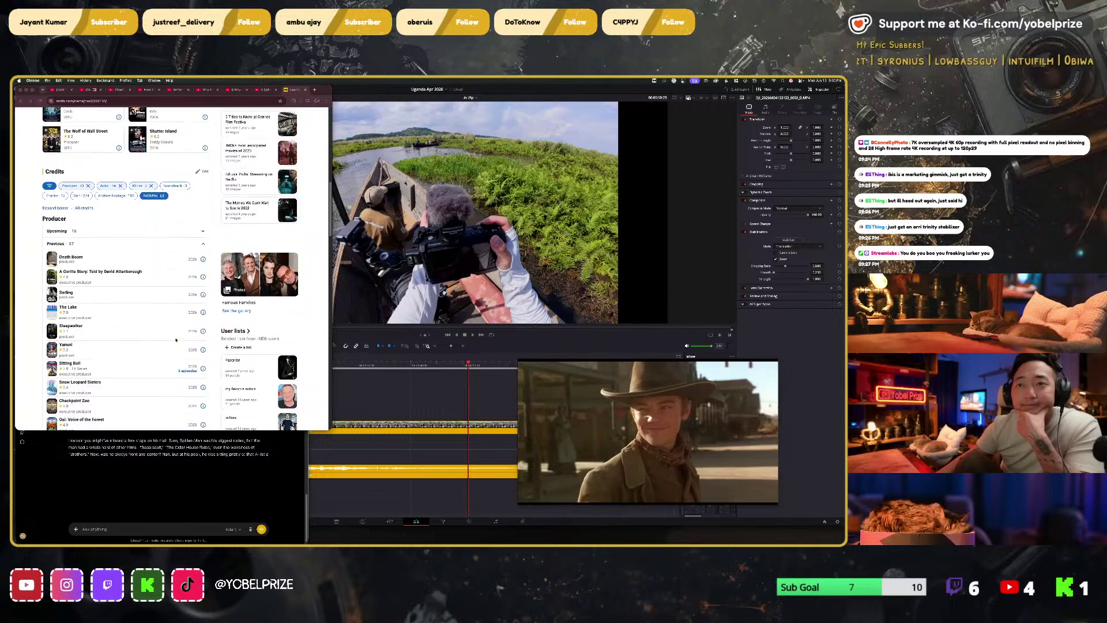
scroll(193, 345, "down", 1)
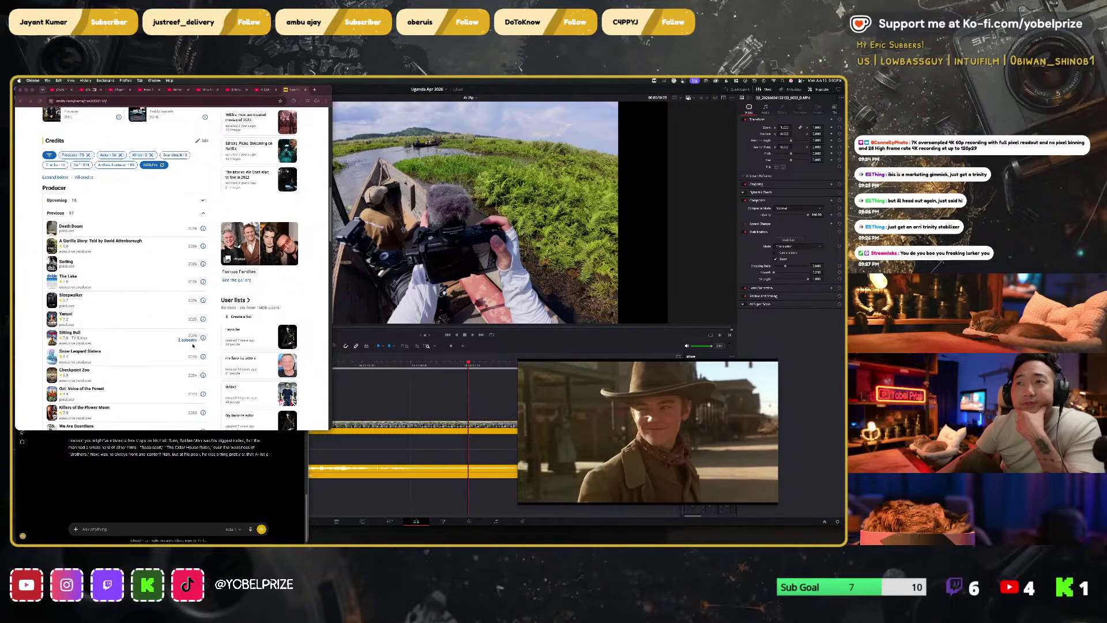
scroll(185, 340, "down", 2)
scroll(159, 340, "down", 2)
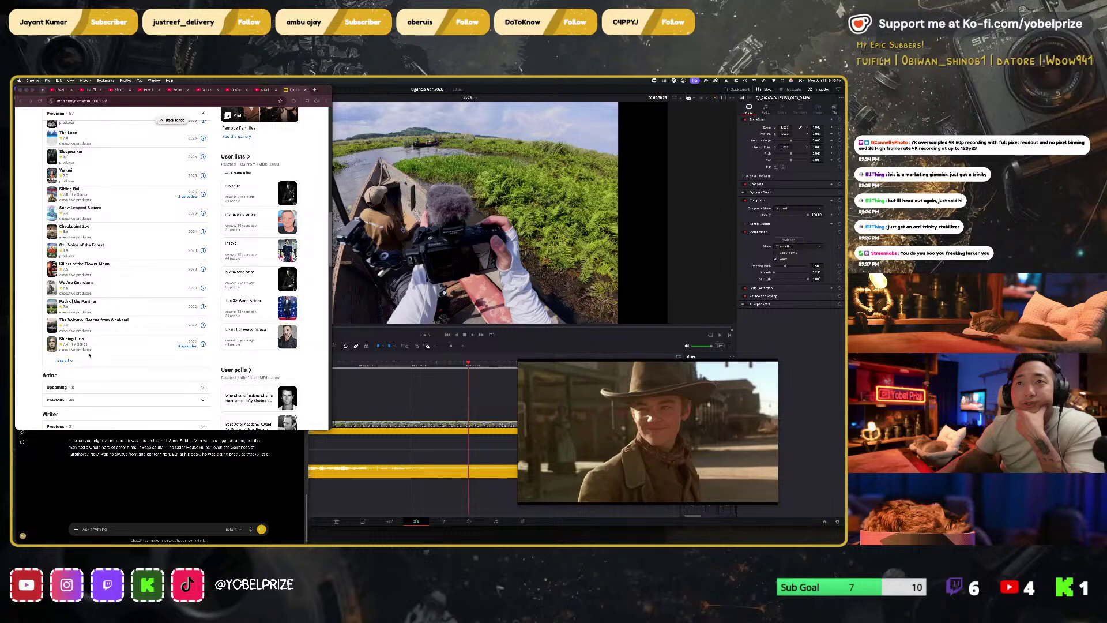
scroll(70, 358, "up", 5)
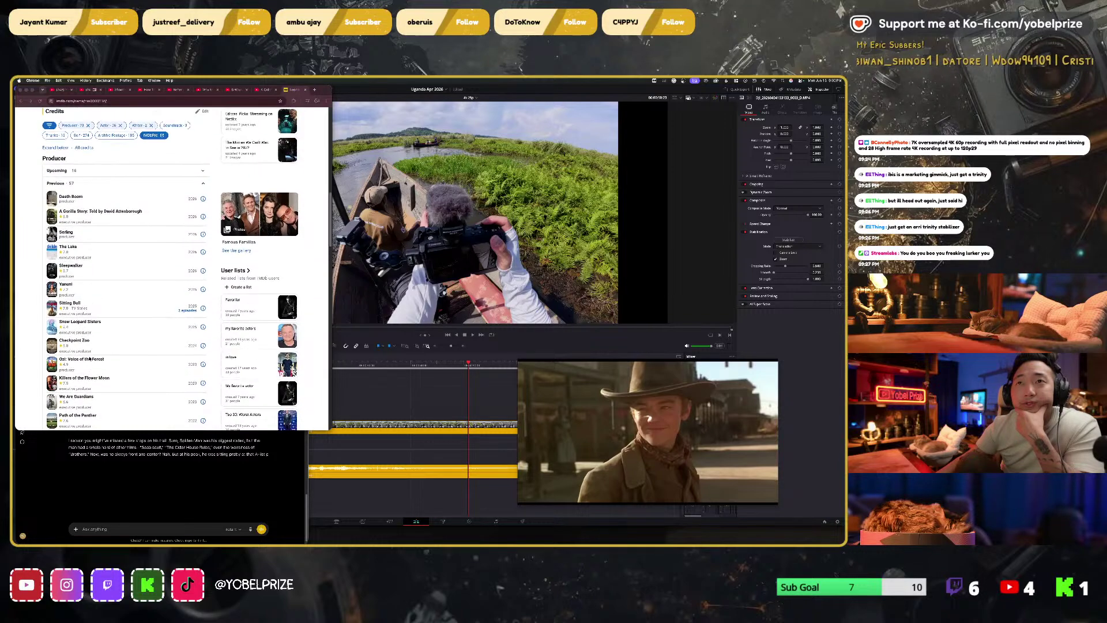
scroll(90, 358, "up", 1)
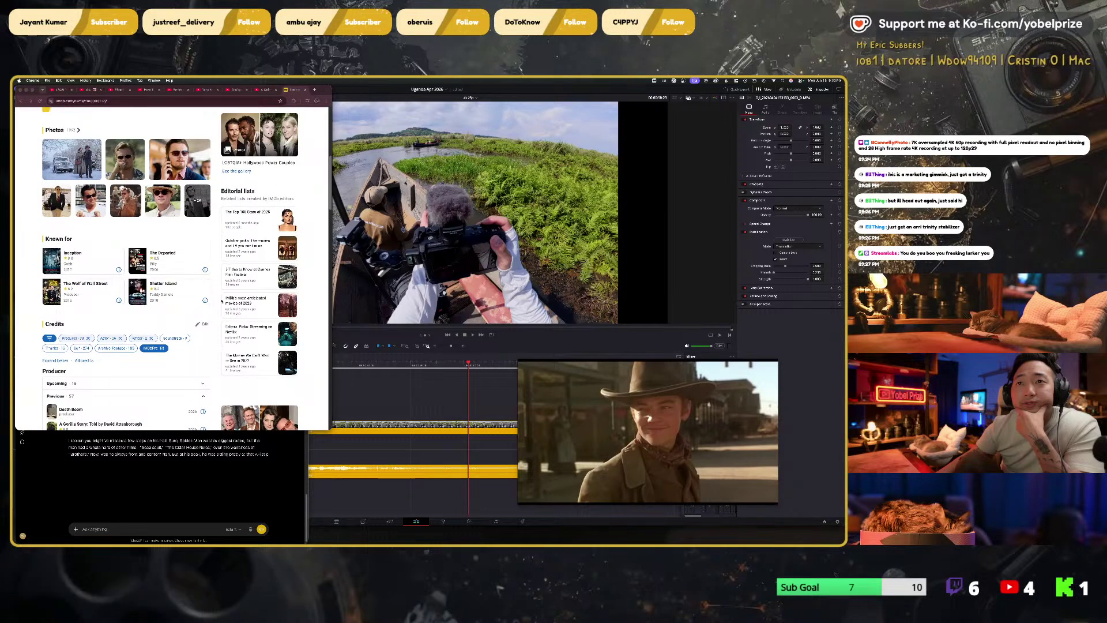
scroll(222, 321, "up", 2)
scroll(222, 321, "up", 2)
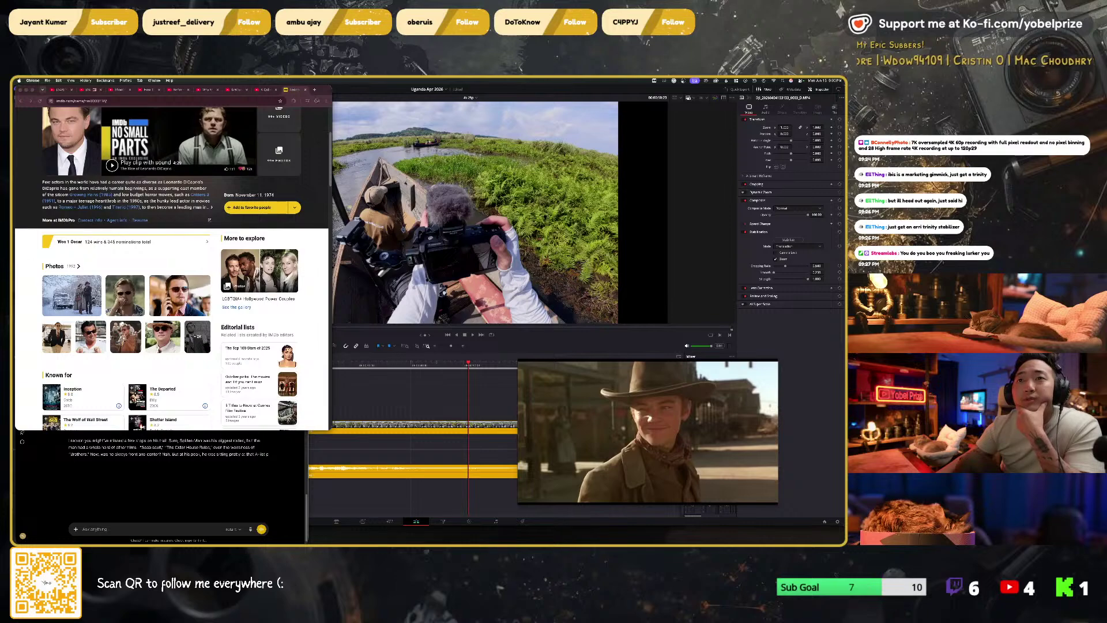
scroll(140, 339, "down", 10)
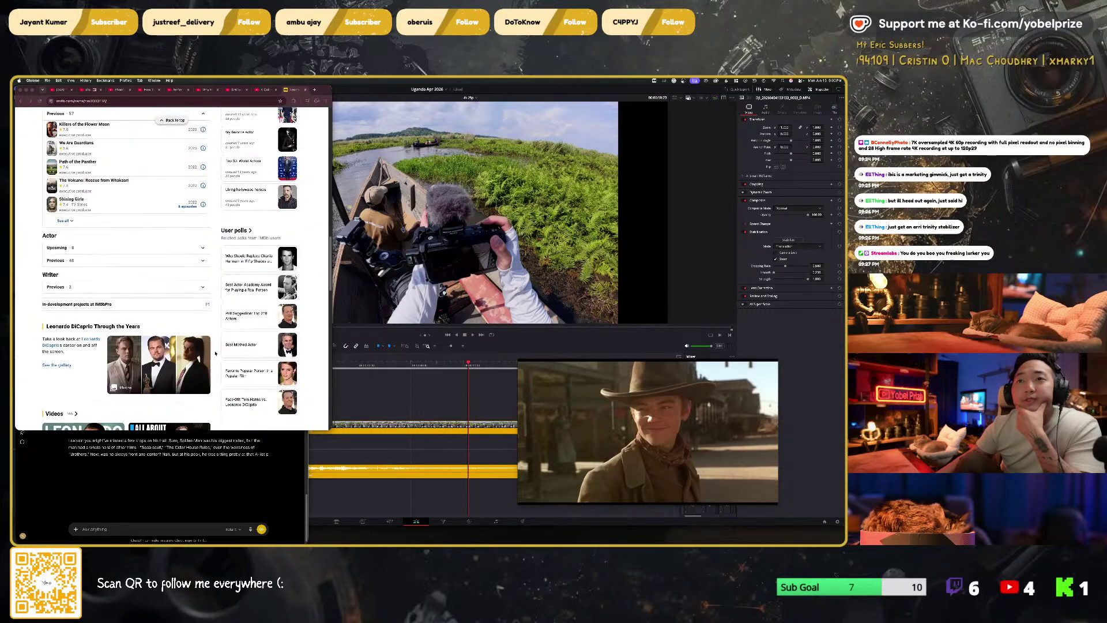
scroll(215, 354, "down", 5)
scroll(215, 353, "up", 1)
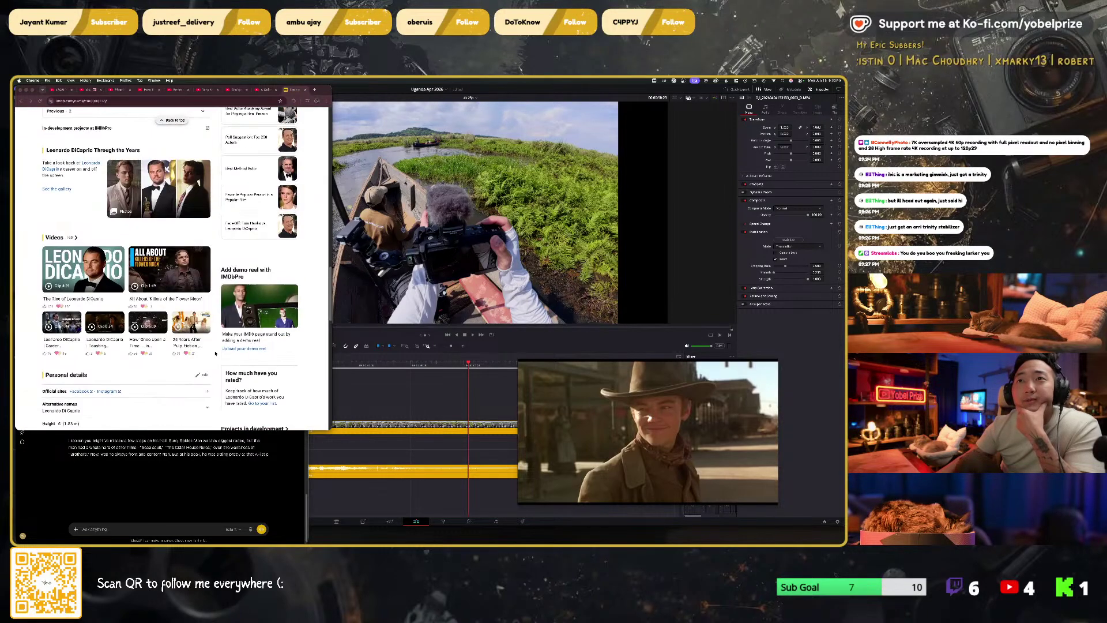
scroll(216, 353, "down", 1)
scroll(216, 354, "down", 3)
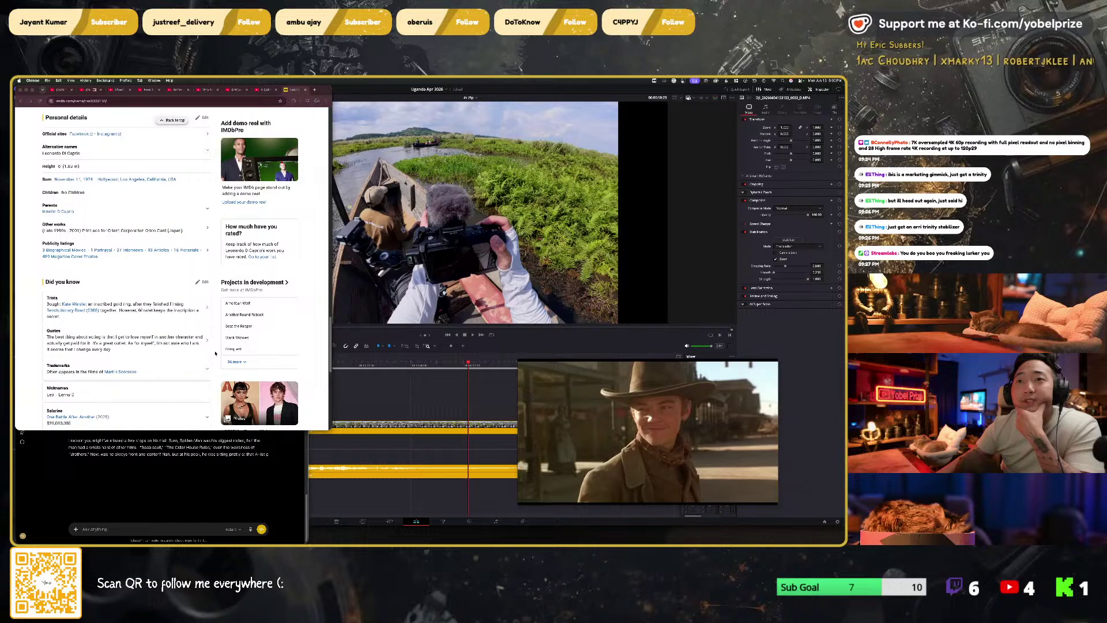
scroll(216, 353, "up", 5)
Step: Return to the search results and open the Wikipedia page on Leonardo DiCaprio's filmography
scroll(123, 276, "left", 3)
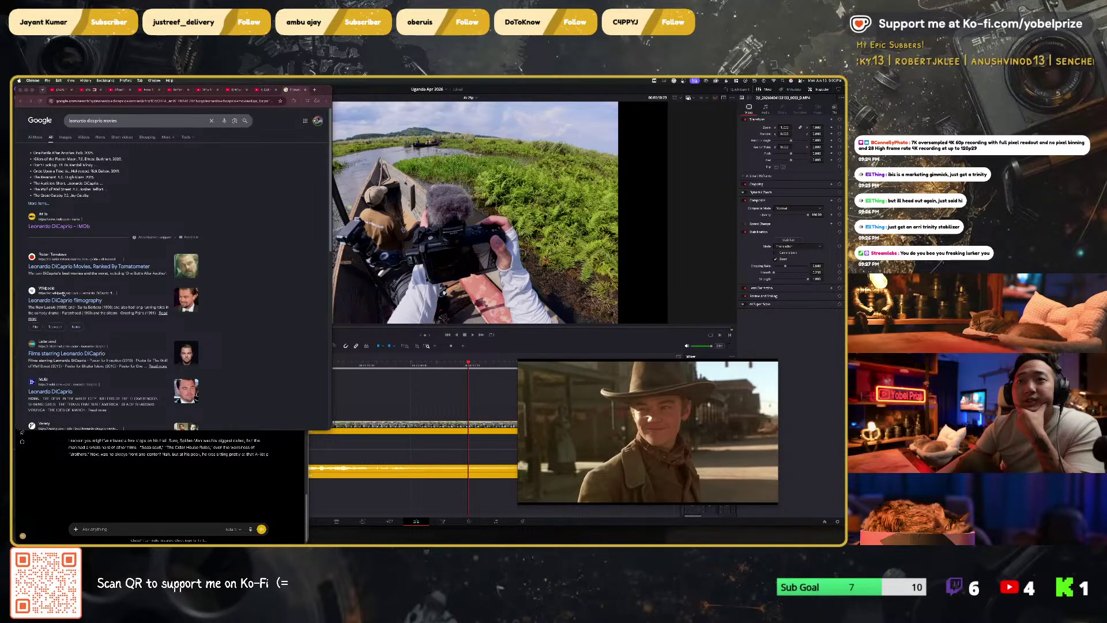
left_click(59, 300)
left_click(60, 299)
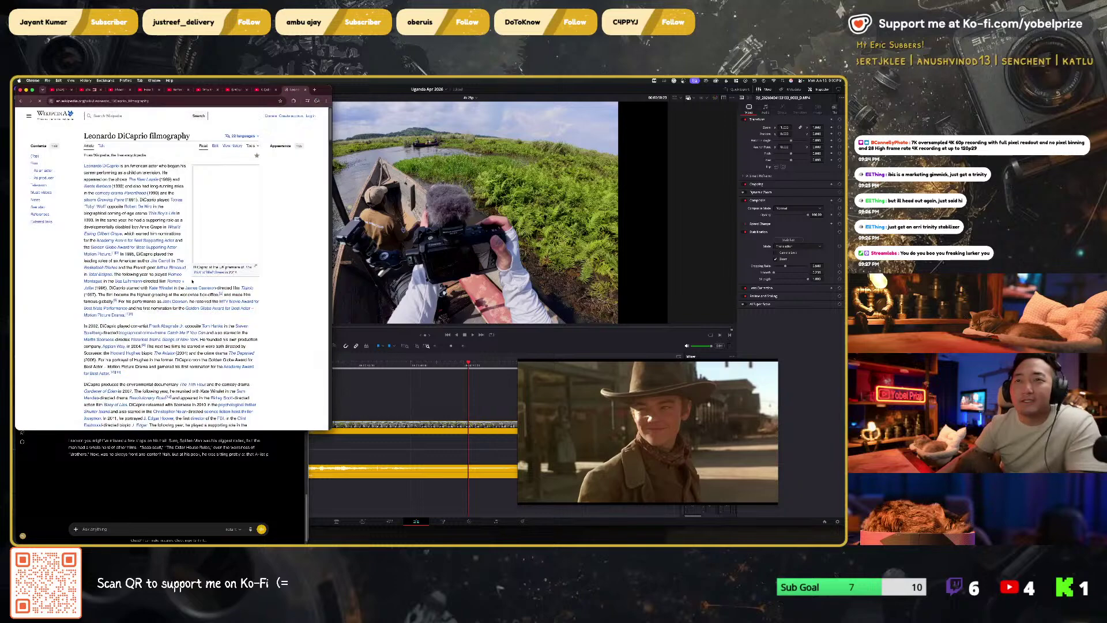
Step: Examine the table of films as an actor by year, title and role, down to the producer credits
scroll(216, 312, "down", 10)
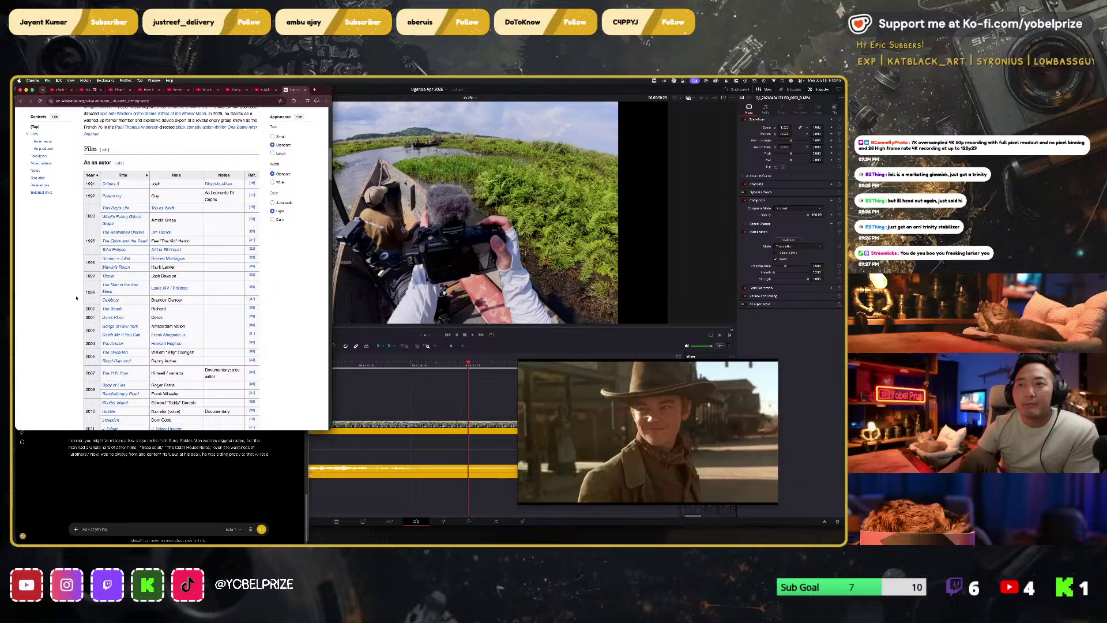
scroll(72, 311, "down", 1)
scroll(72, 312, "down", 5)
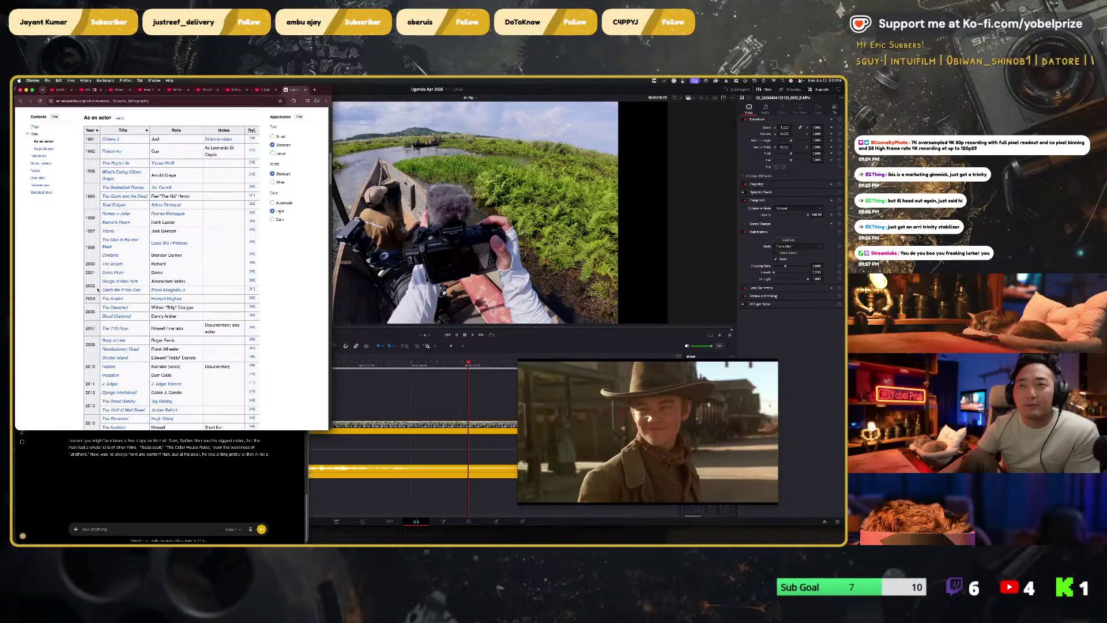
scroll(92, 311, "down", 1)
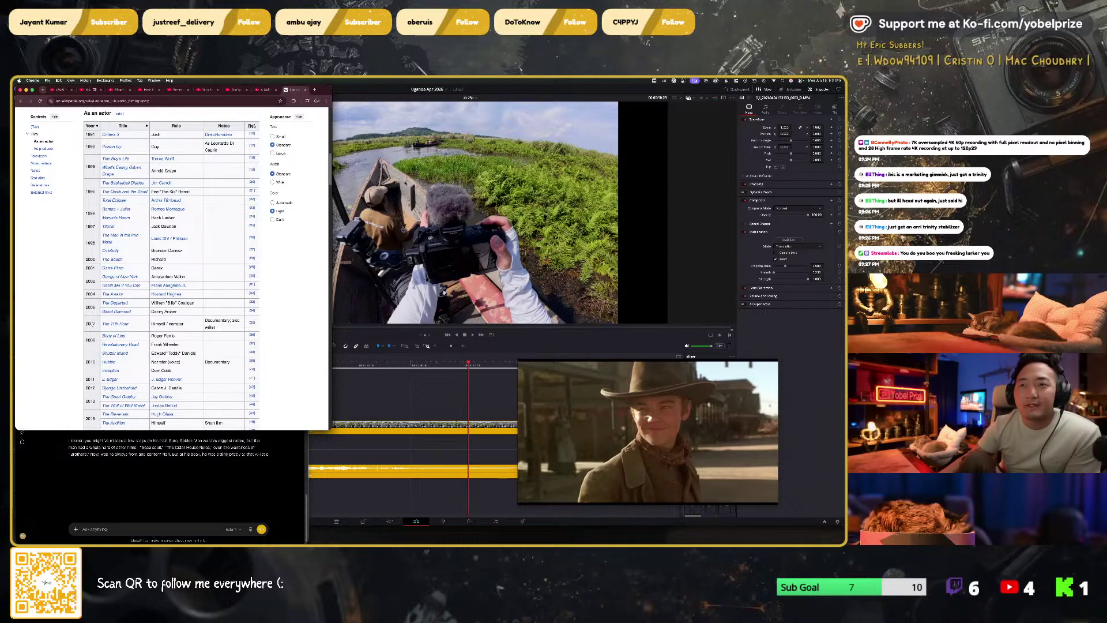
scroll(97, 328, "down", 5)
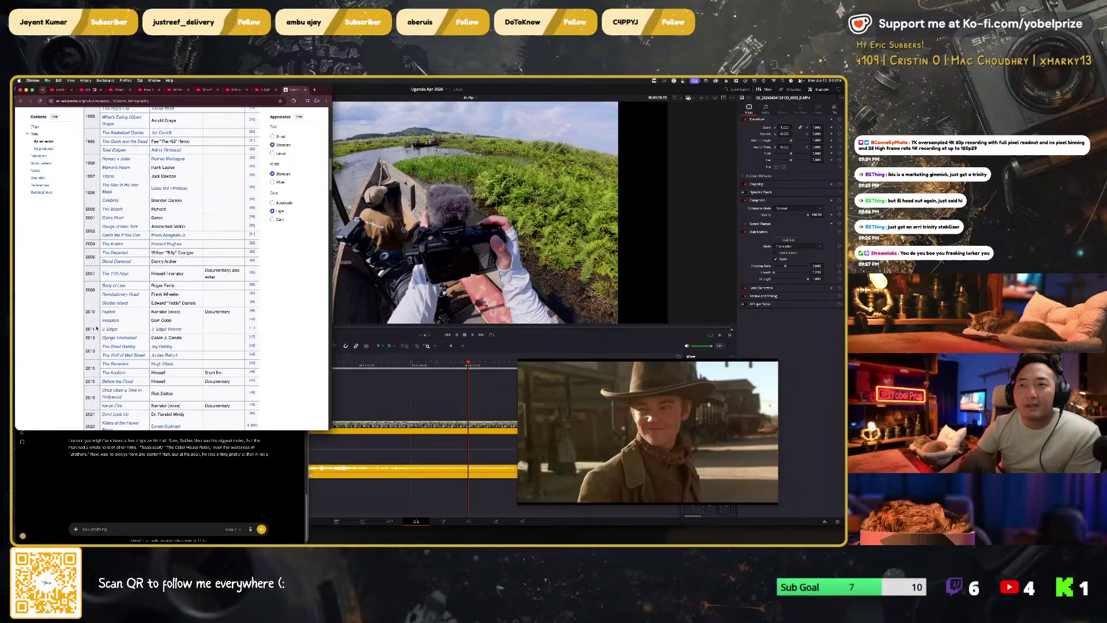
scroll(97, 328, "down", 1)
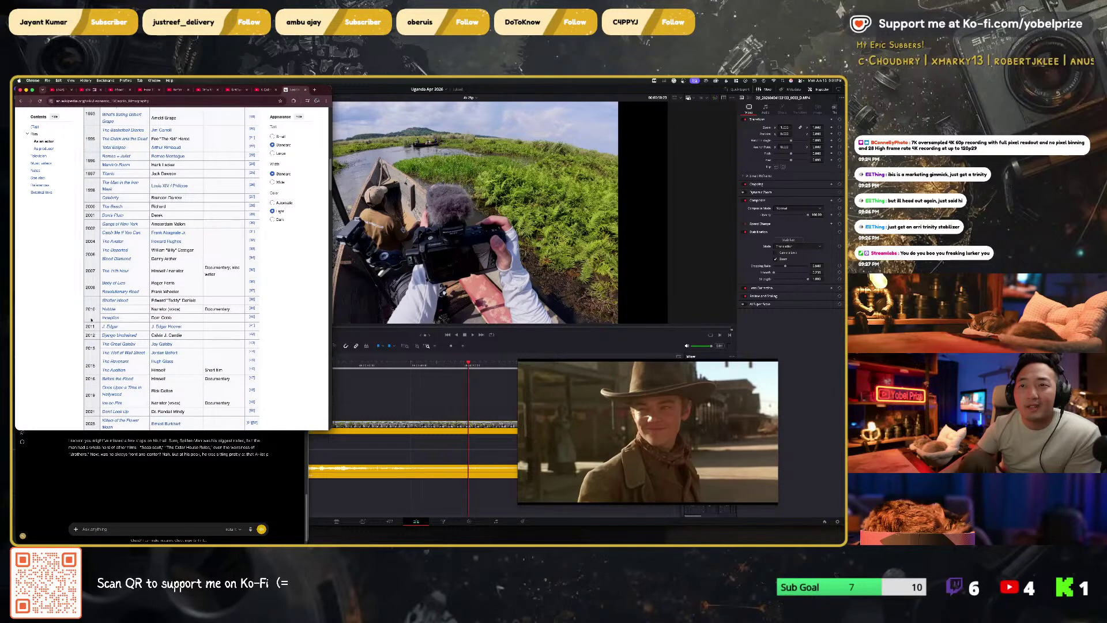
scroll(91, 319, "down", 6)
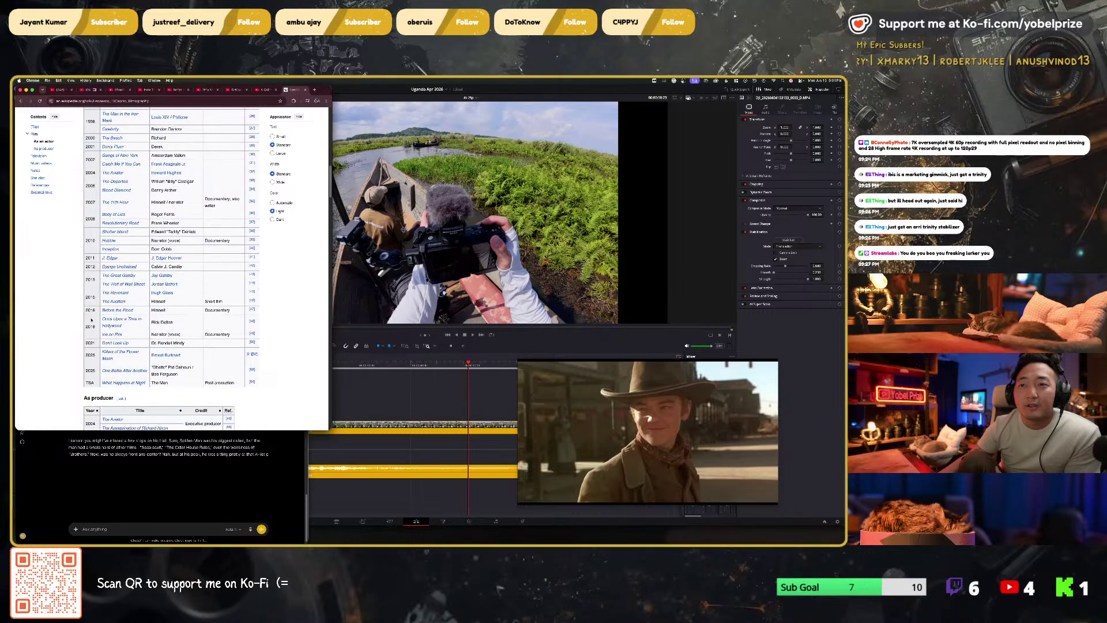
scroll(91, 318, "down", 8)
scroll(91, 318, "up", 6)
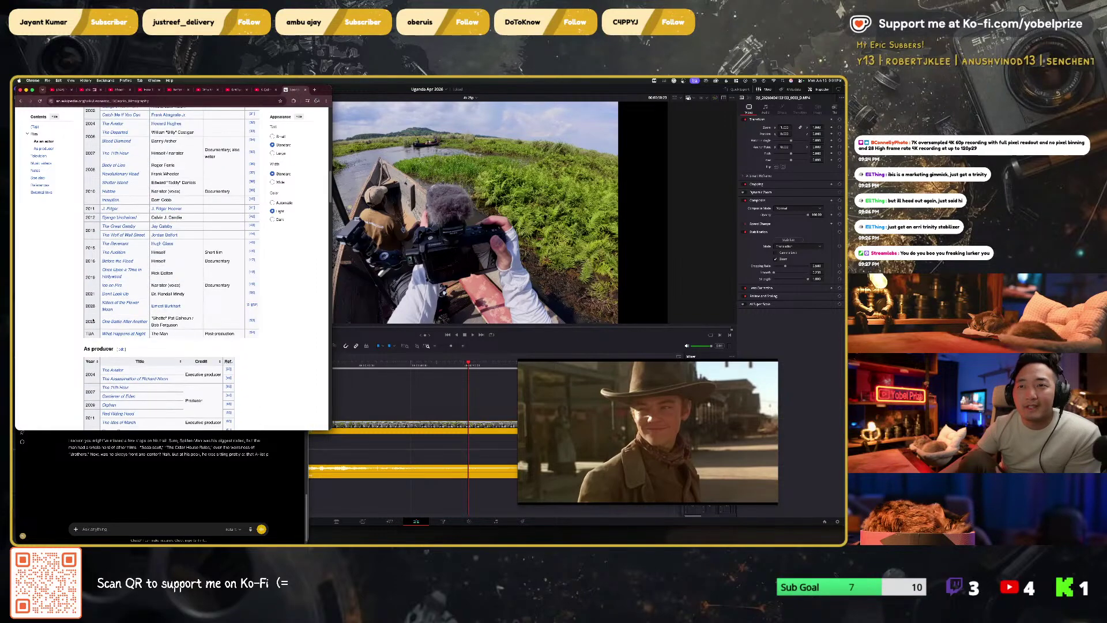
scroll(93, 319, "up", 20)
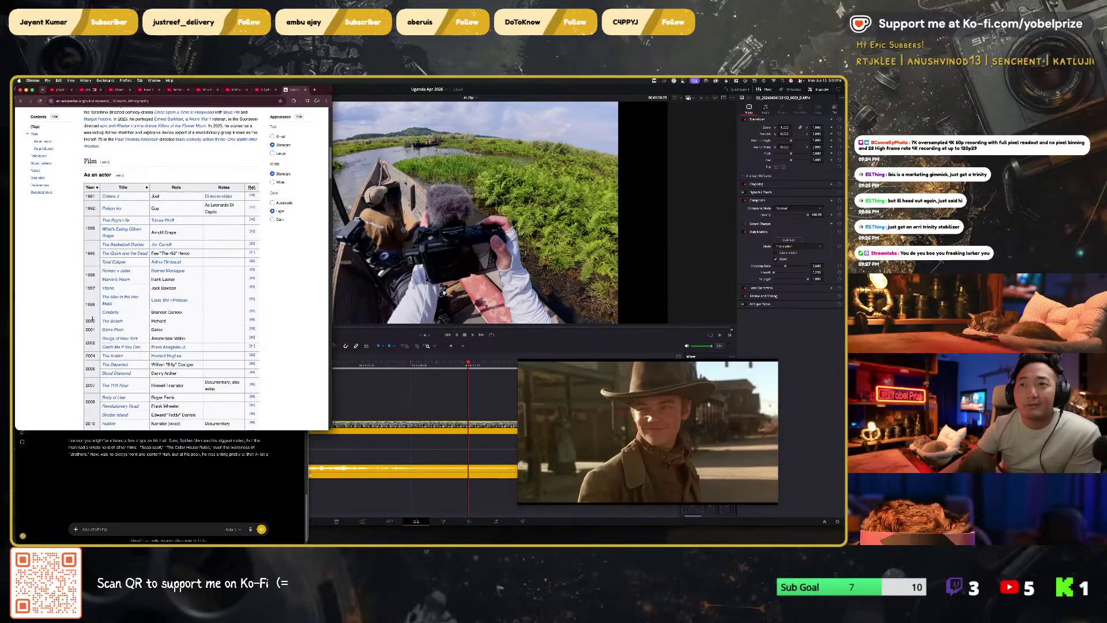
scroll(111, 293, "down", 14)
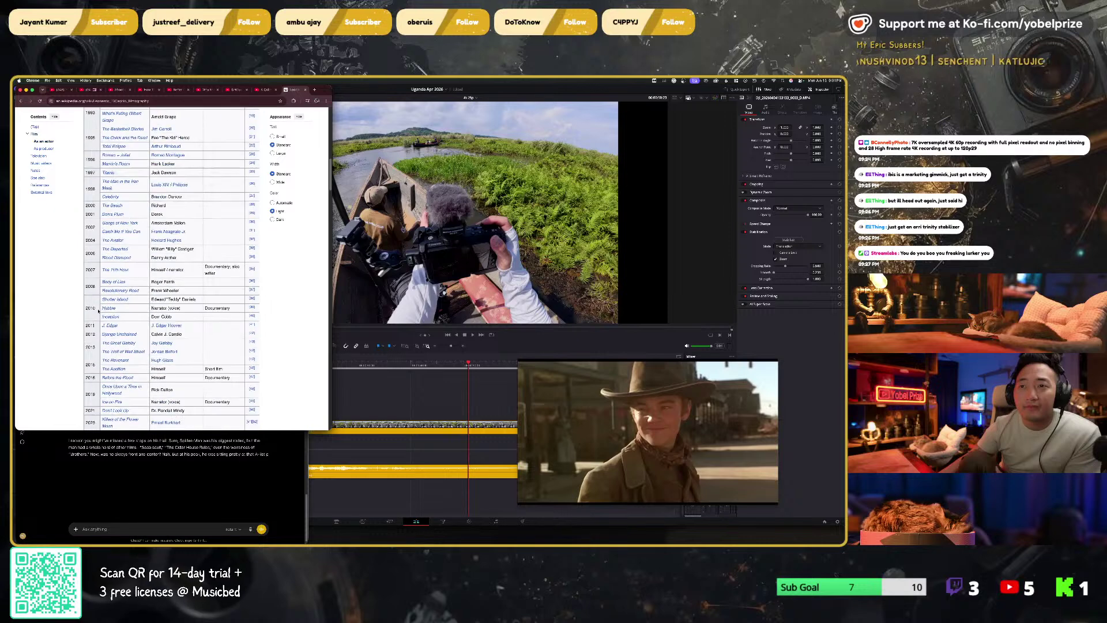
Step: Close the filmography tab and move the floating documentary video back over the browser window
left_click(305, 89)
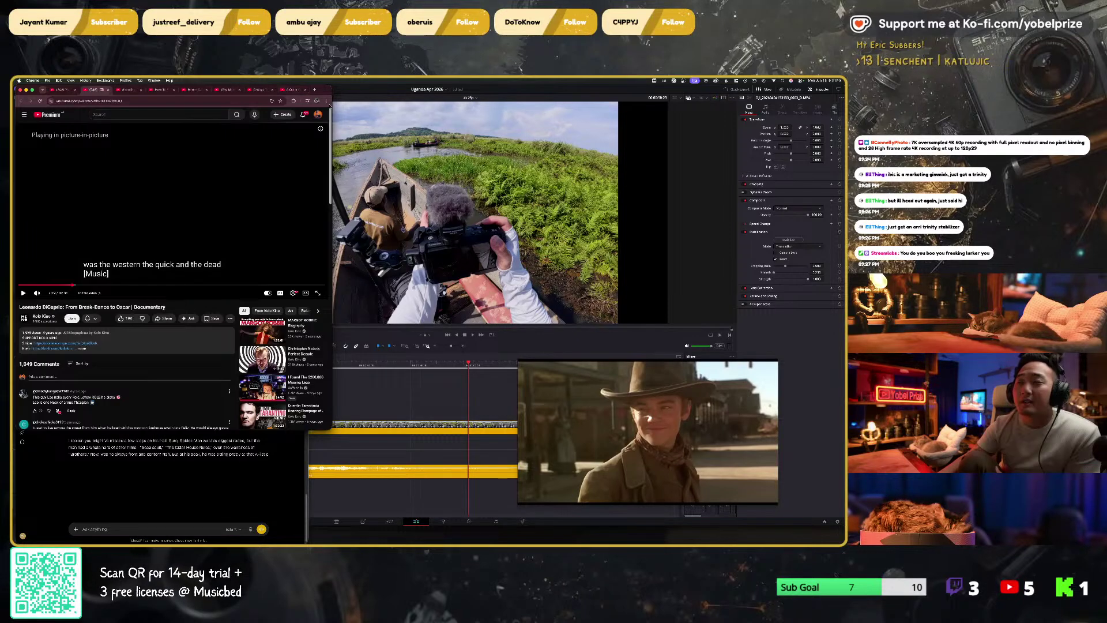
left_click_drag(659, 400, 162, 365)
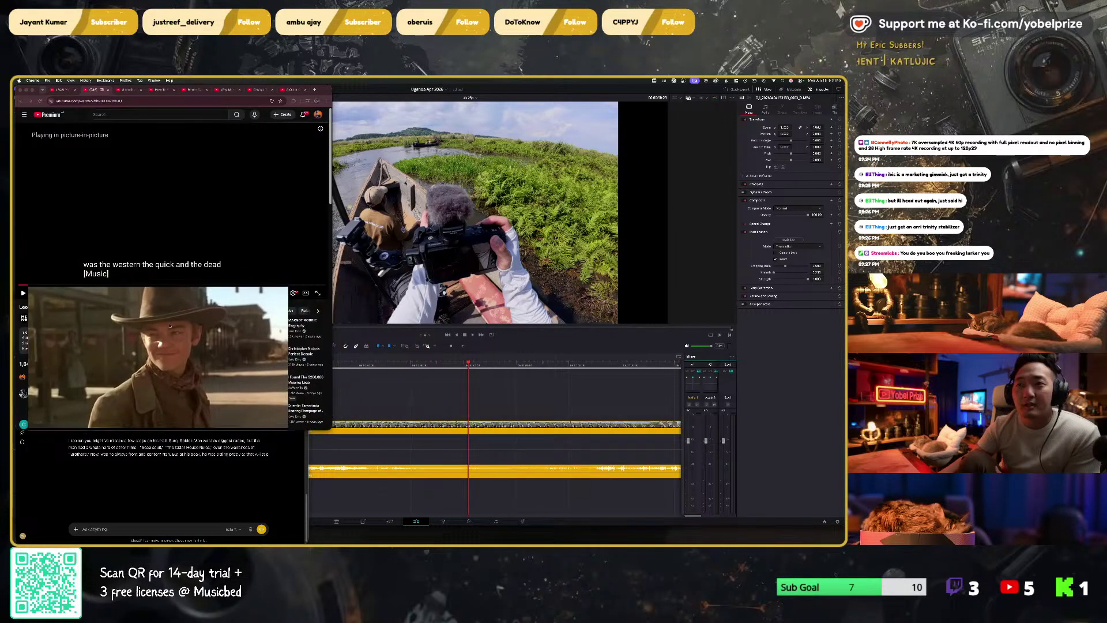
Step: Switch to DaVinci Resolve and move the playhead further along the boat clip to the shot of the man standing in the passing boat
left_click(431, 407)
scroll(430, 407, "right", 3)
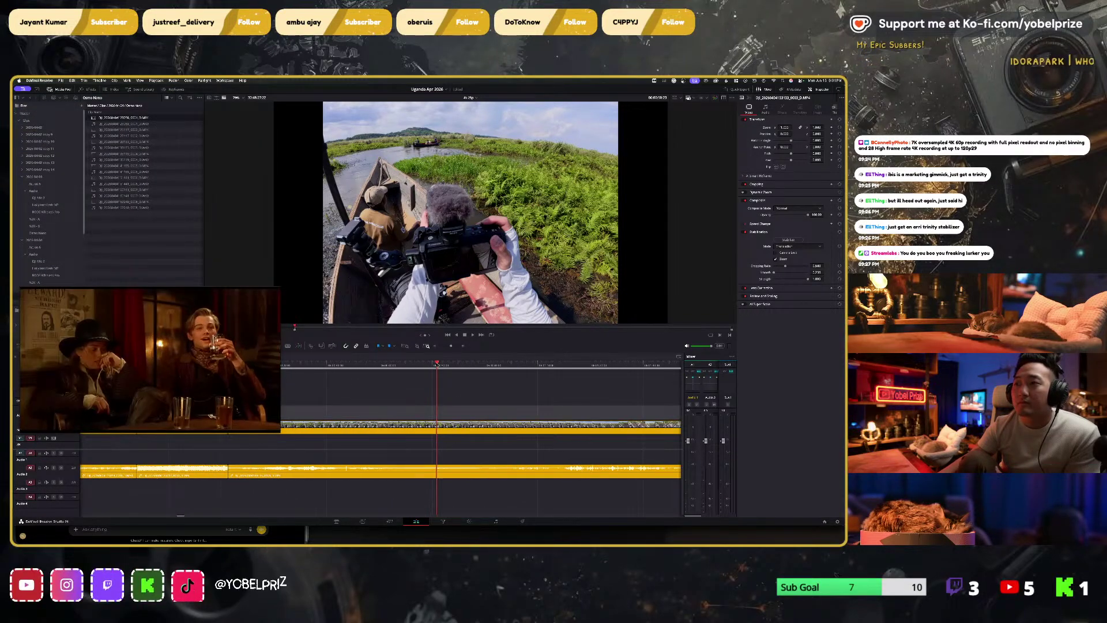
left_click(469, 367)
left_click_drag(469, 367, 590, 370)
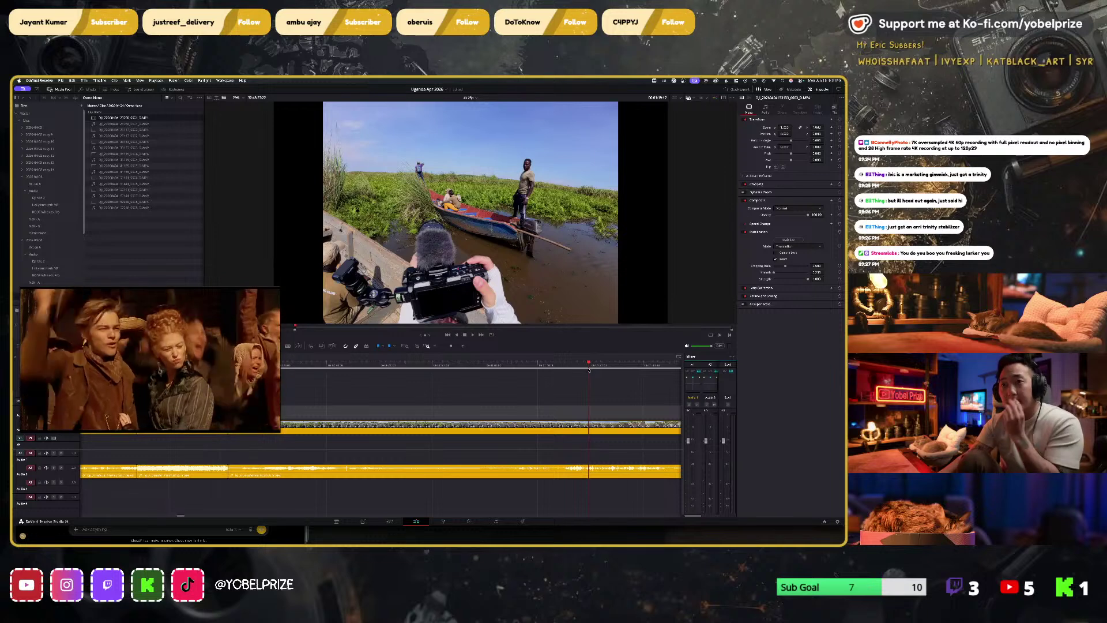
scroll(519, 421, "right", 3)
scroll(518, 421, "right", 1)
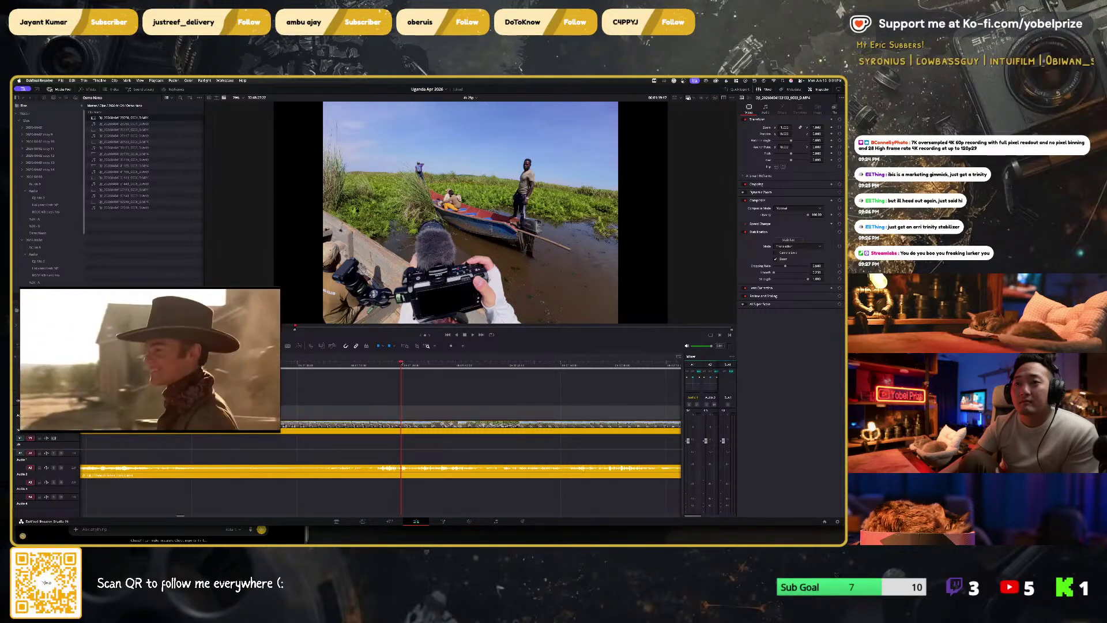
Step: Play the boat footage back and forth, mark the out point at the wide shot of the neighbouring boat, and open the Deliver page
key("space")
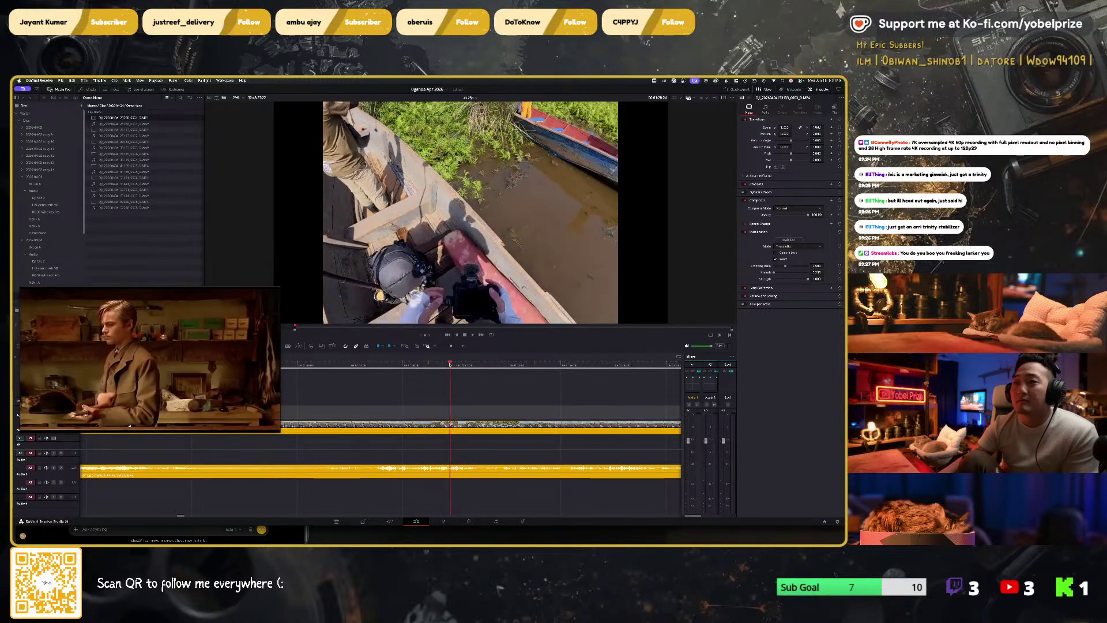
key("j")
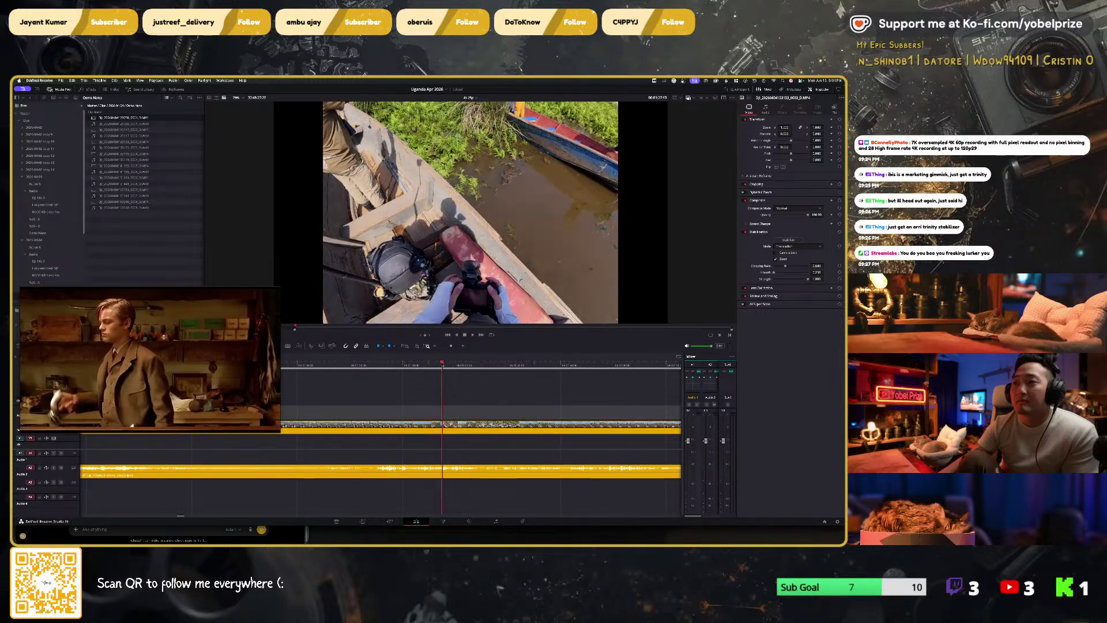
key("l")
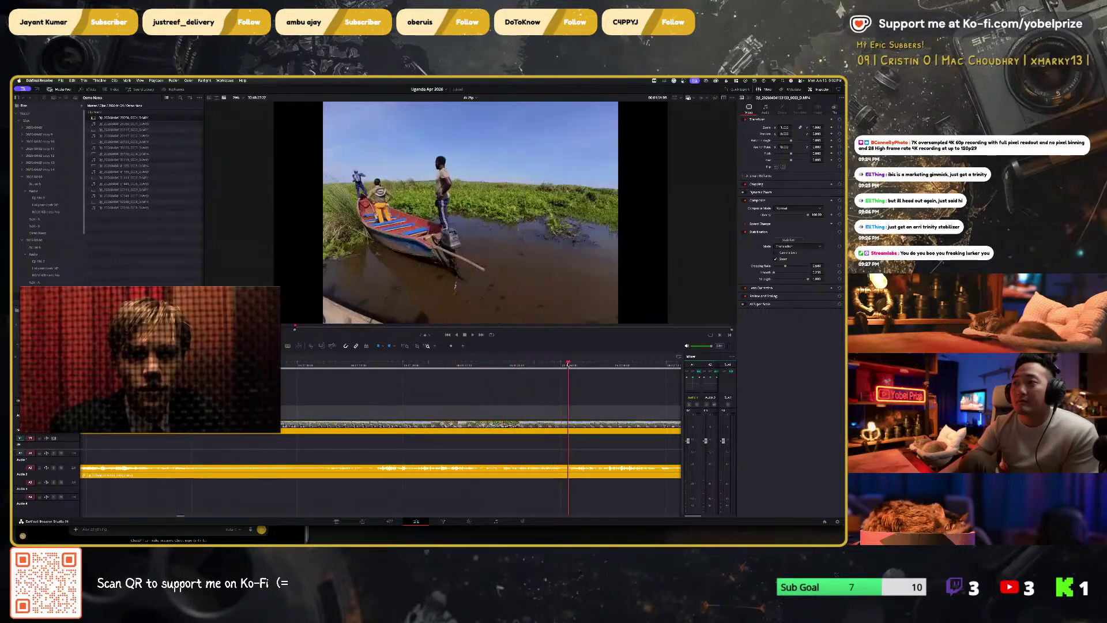
key("j")
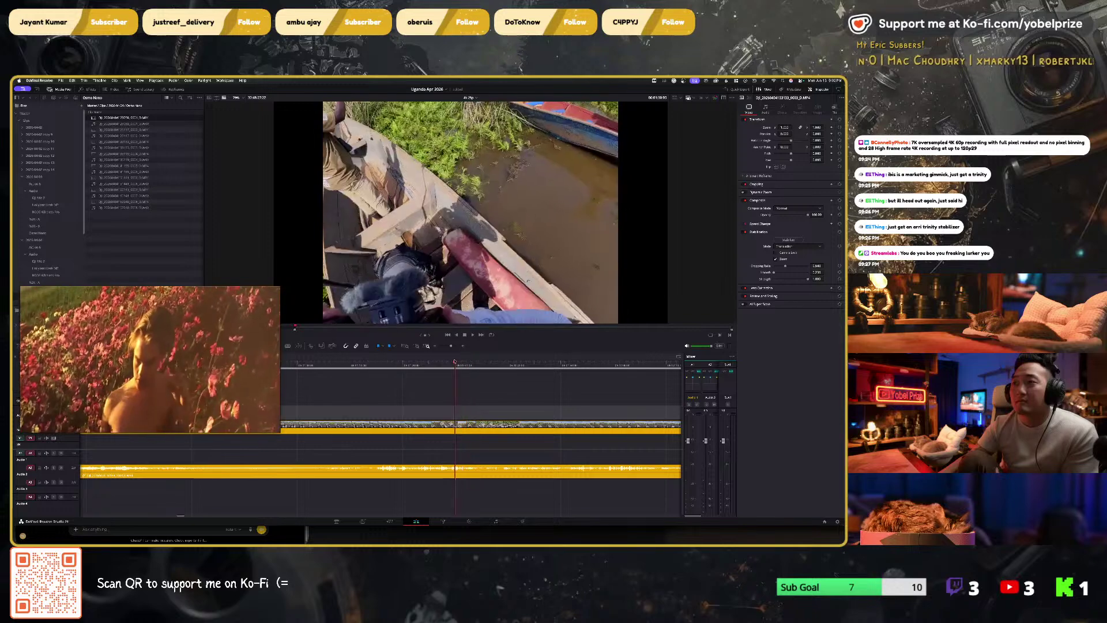
key("l")
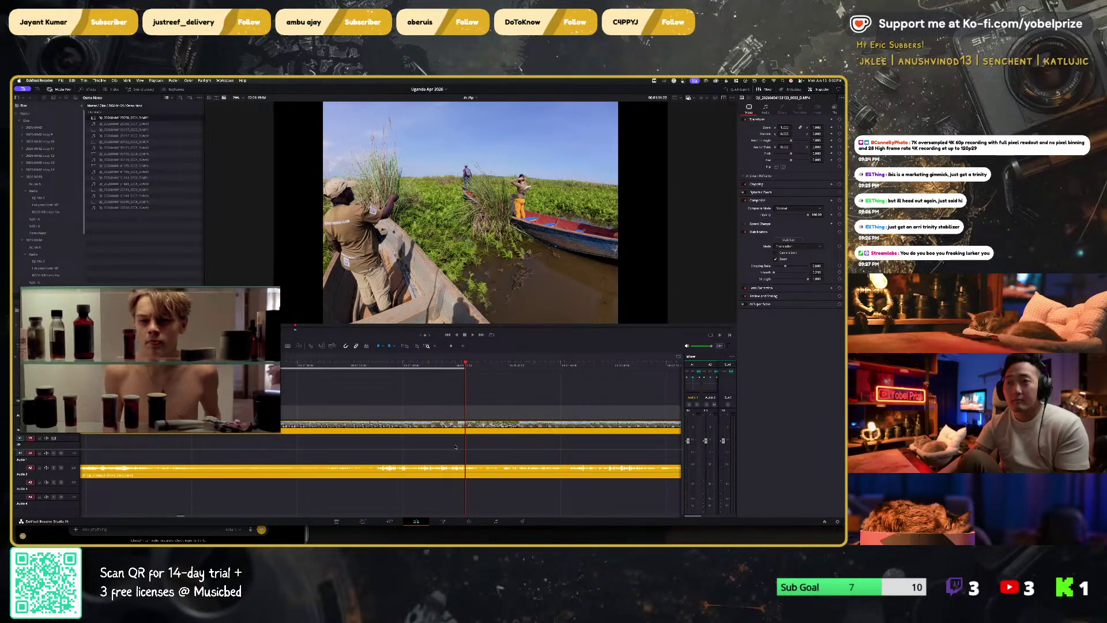
left_click(523, 521)
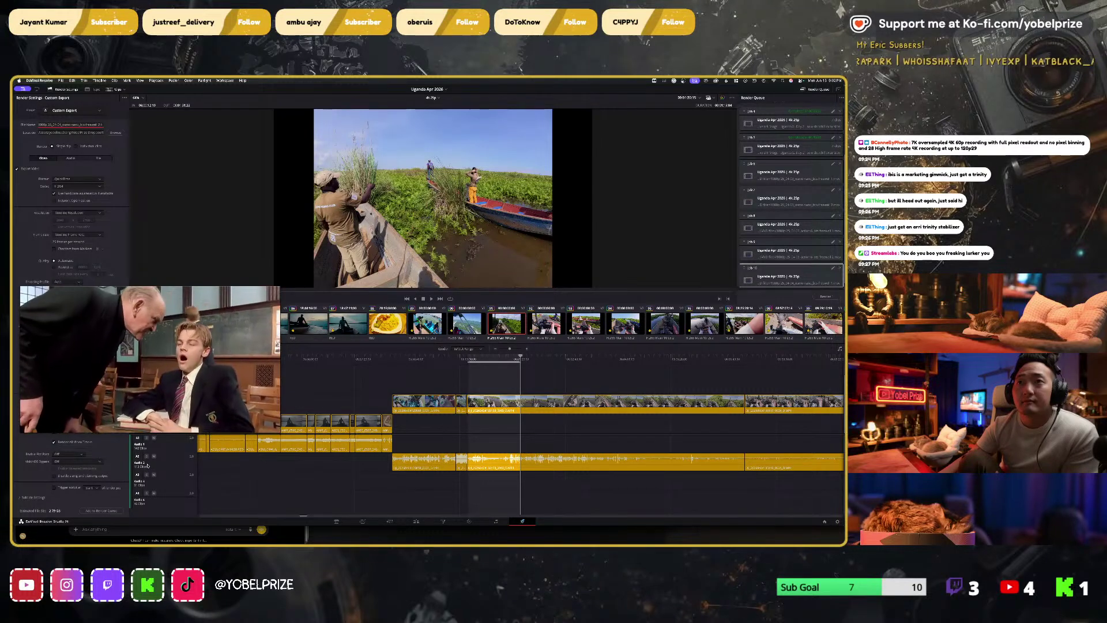
Step: Add the marked boat segment to the render queue and return to the Edit page at the later shot of the guide pointing toward the other boat
left_click(108, 511)
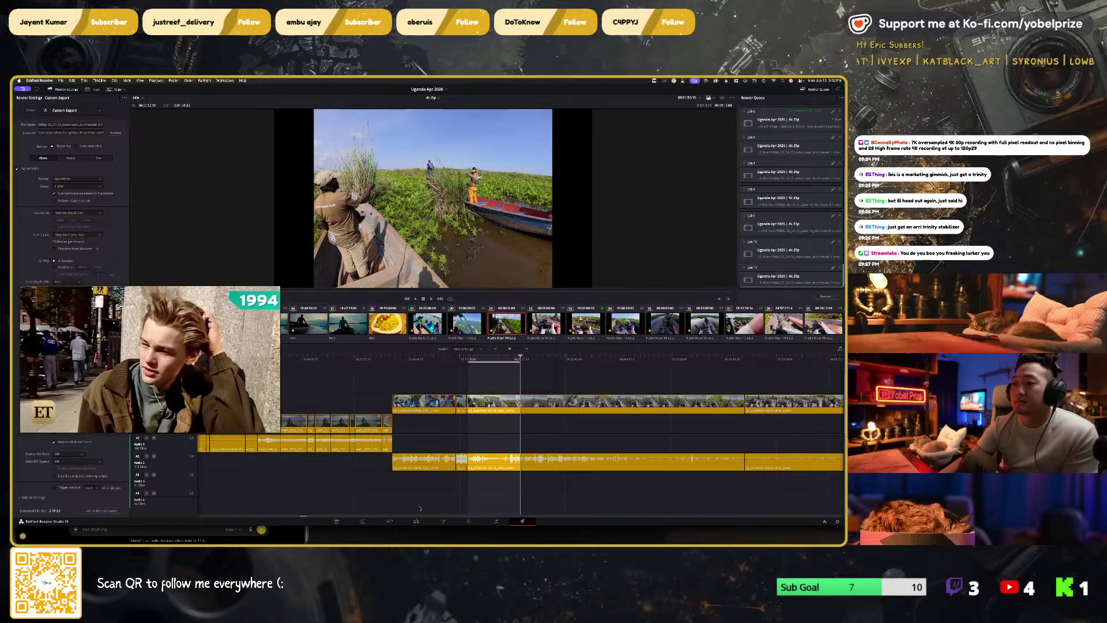
key("shift+4")
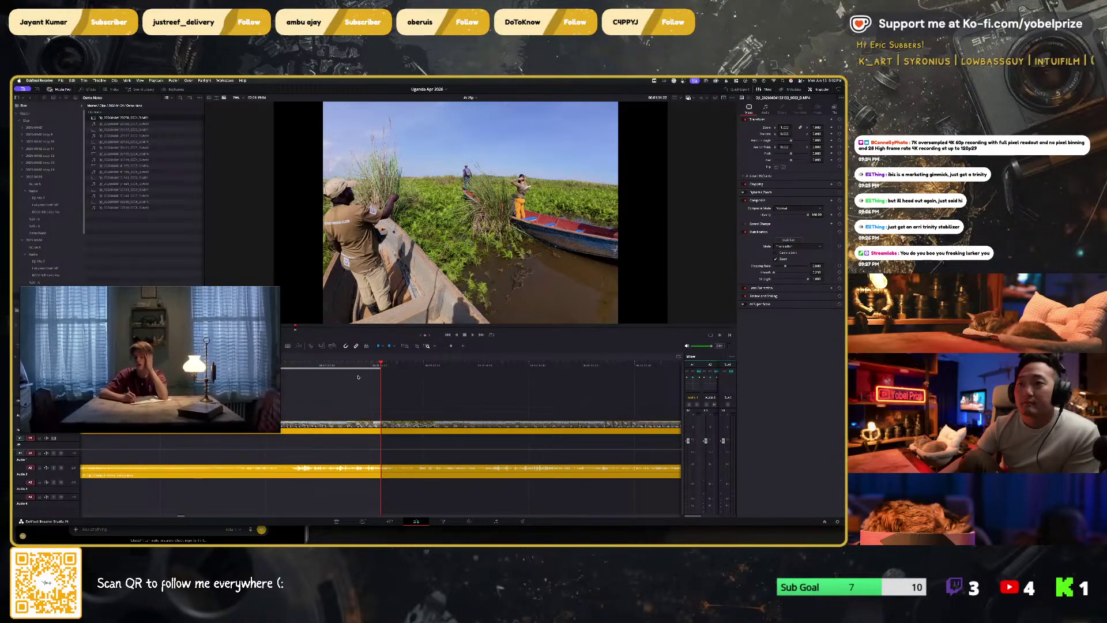
left_click_drag(381, 366, 569, 367)
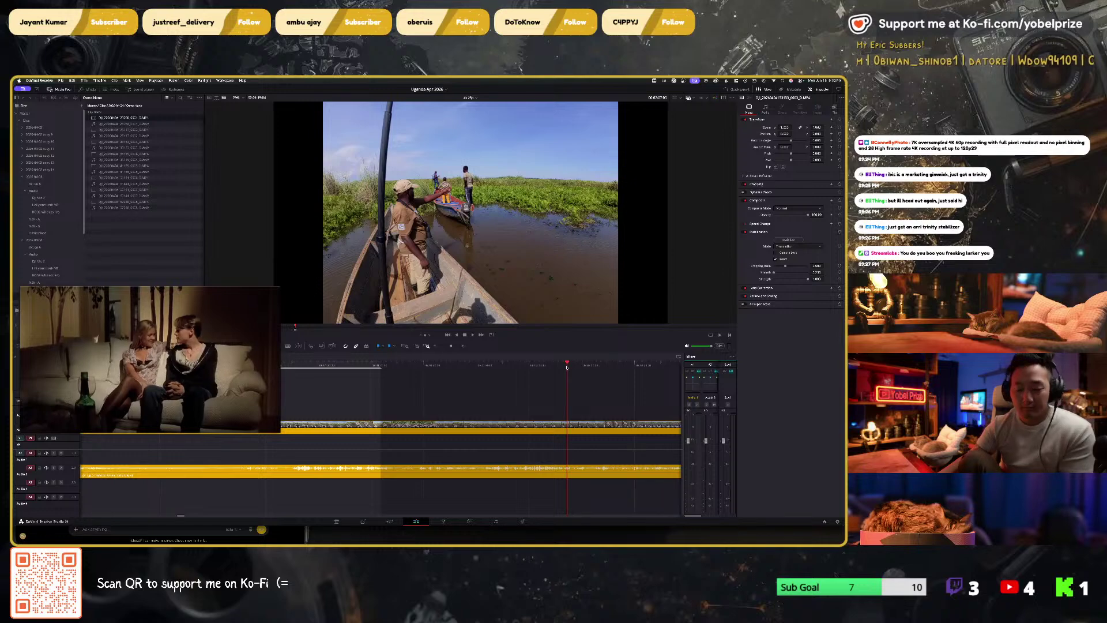
Step: Mark the next segment from the pointing guide to the shot of him raising his arm in the bow, and open the Deliver page
scroll(521, 421, "right", 2)
scroll(521, 421, "right", 5)
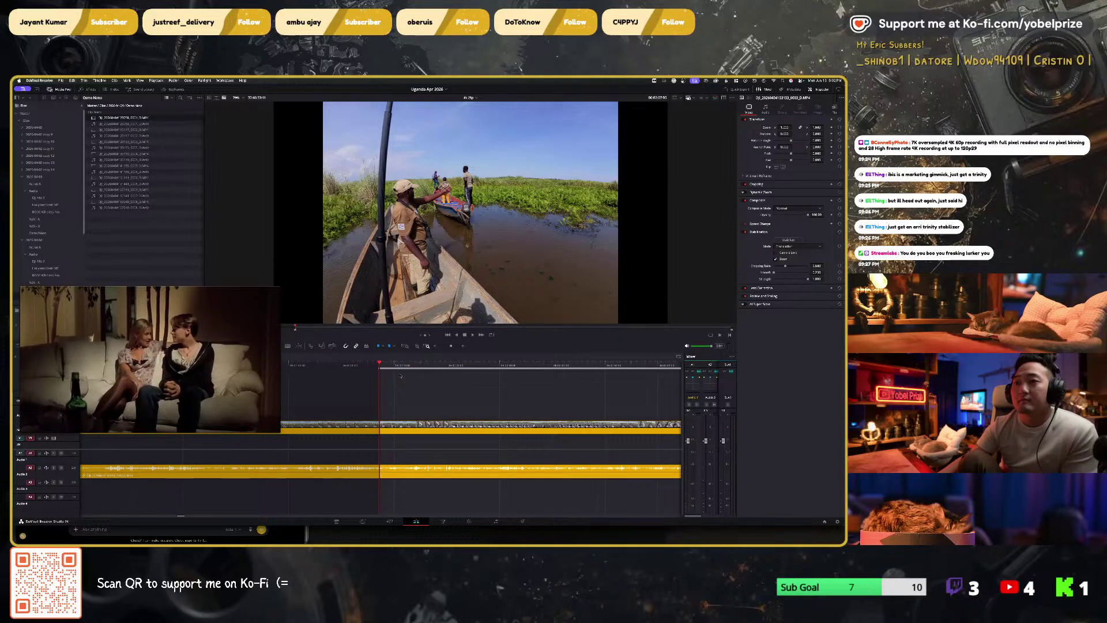
left_click_drag(382, 365, 573, 379)
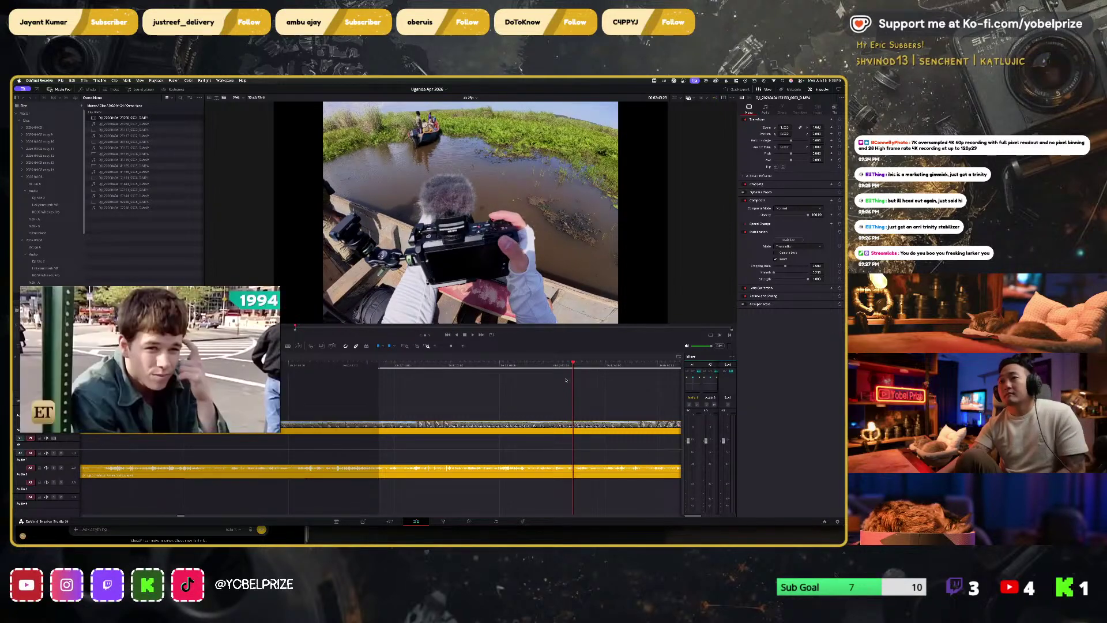
scroll(541, 415, "right", 5)
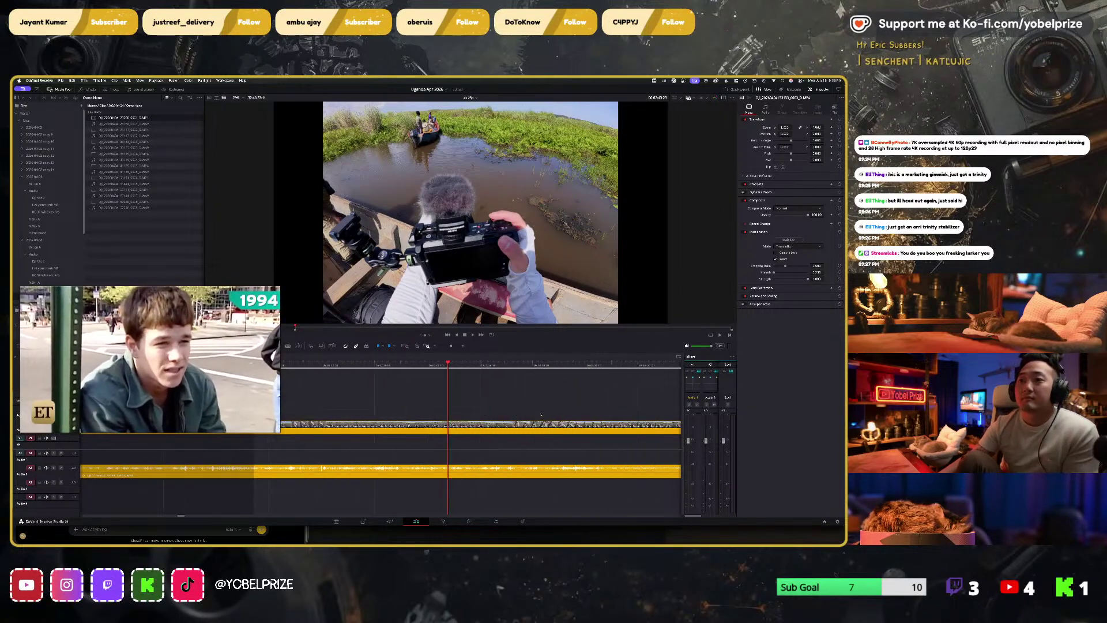
scroll(542, 415, "right", 6)
scroll(443, 396, "left", 5)
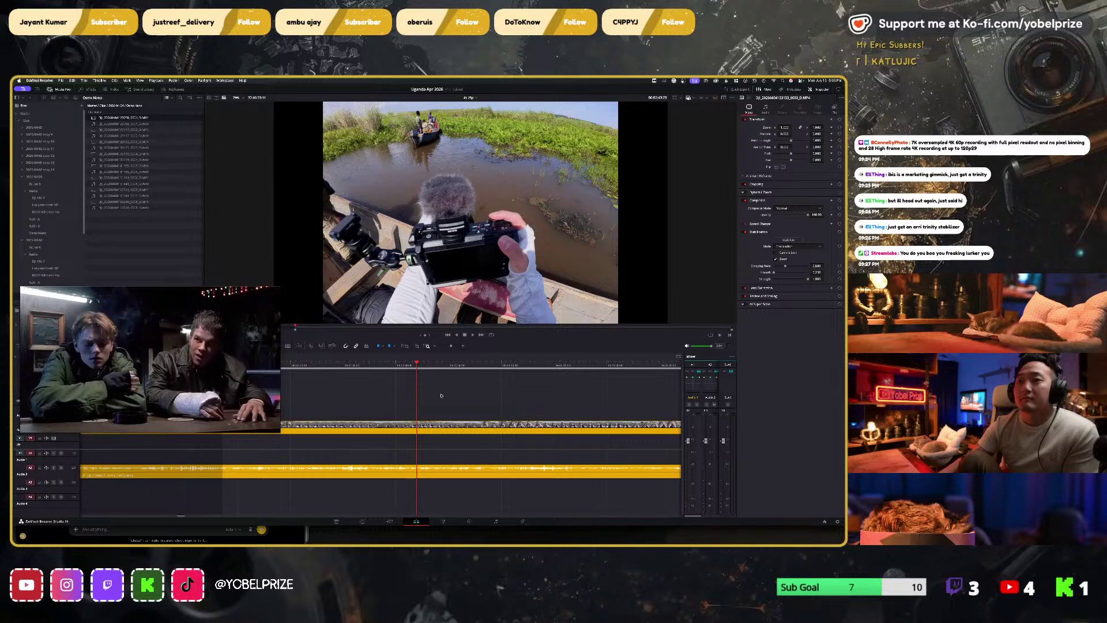
left_click_drag(415, 364, 468, 368)
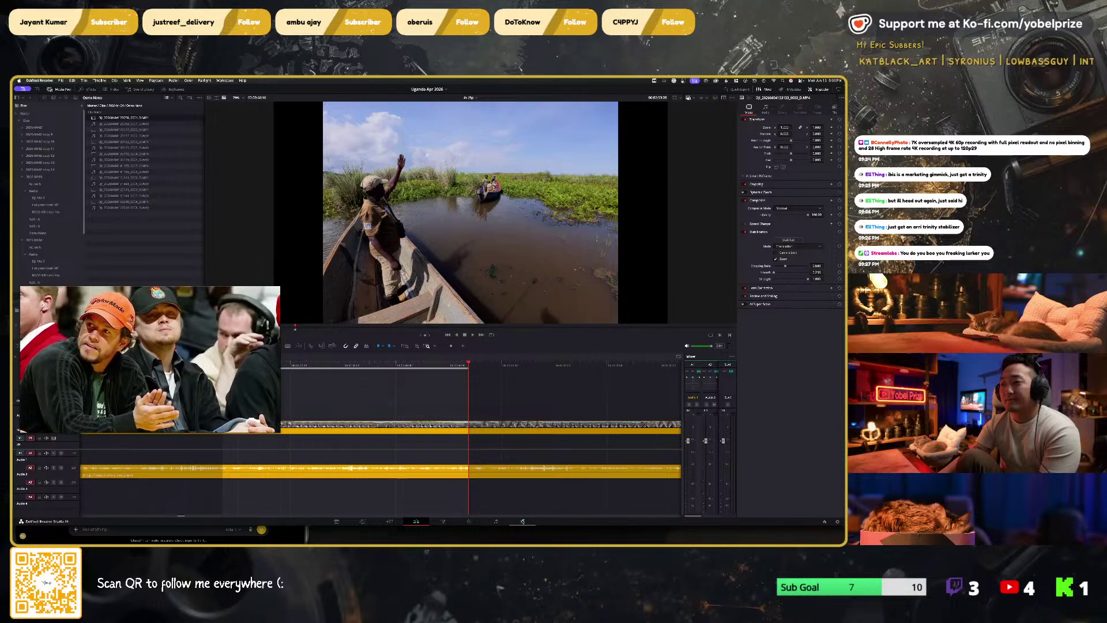
left_click(523, 521)
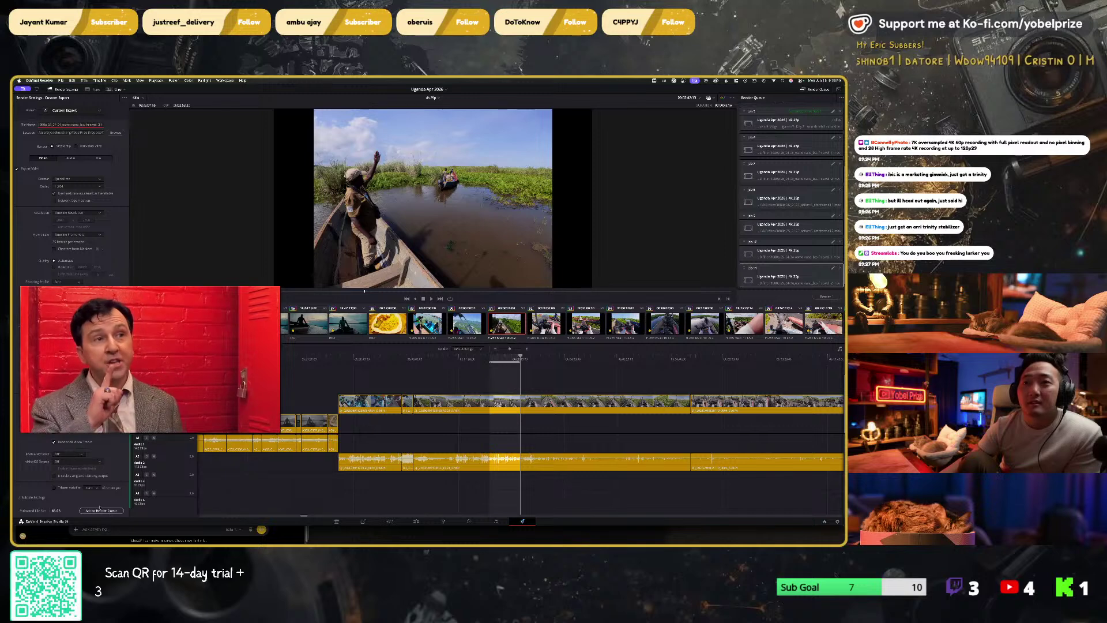
Step: Choose a different preset output resolution in the render settings and add the newly marked segment to the render queue
mouse_move(89, 327)
left_click(78, 213)
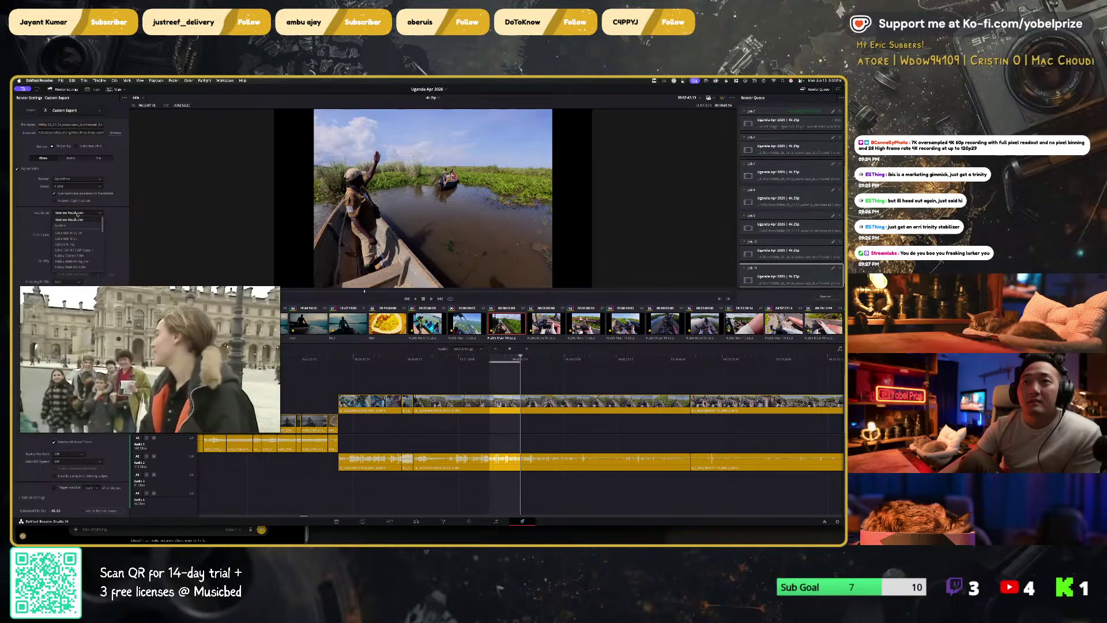
left_click(76, 260)
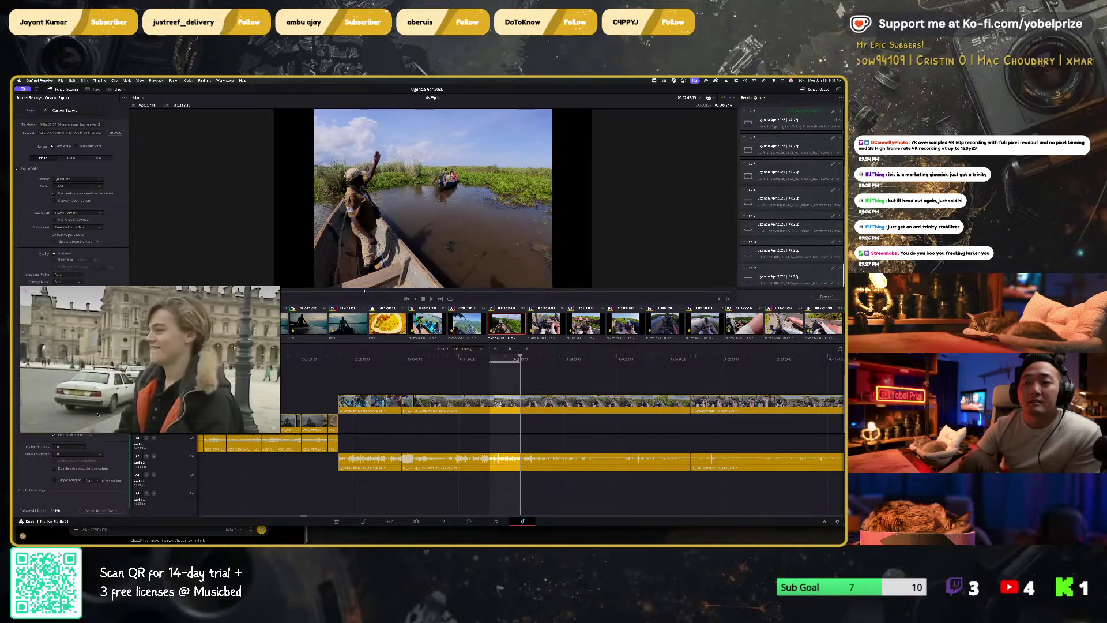
left_click(101, 511)
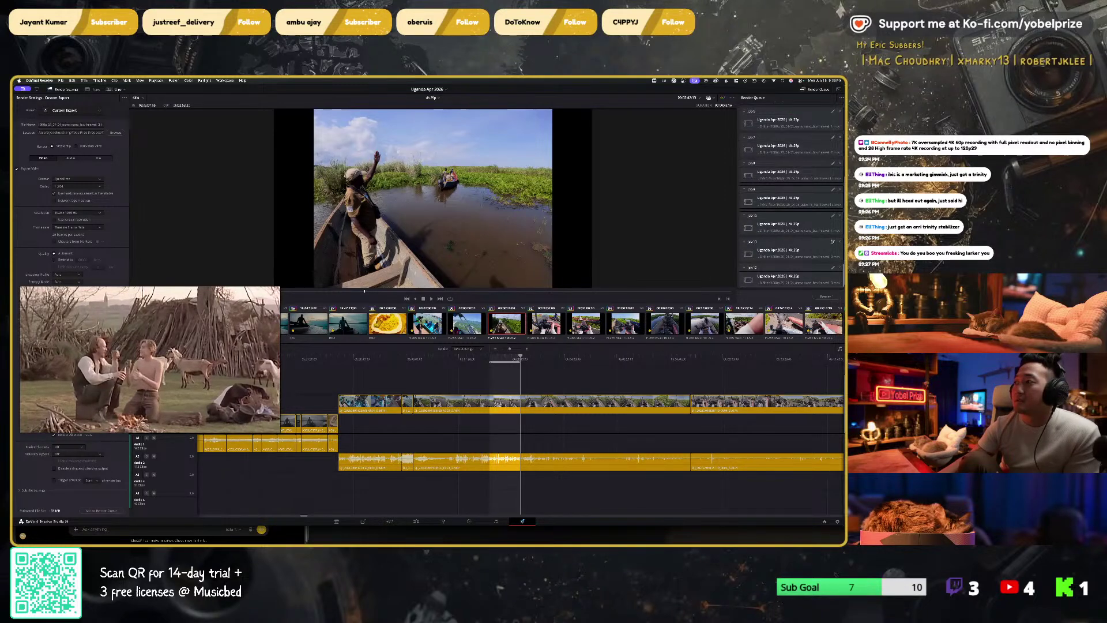
Step: Apply the new output resolution to the second-to-last queued job, and check the settings of the job just before it
left_click(832, 241)
left_click(80, 212)
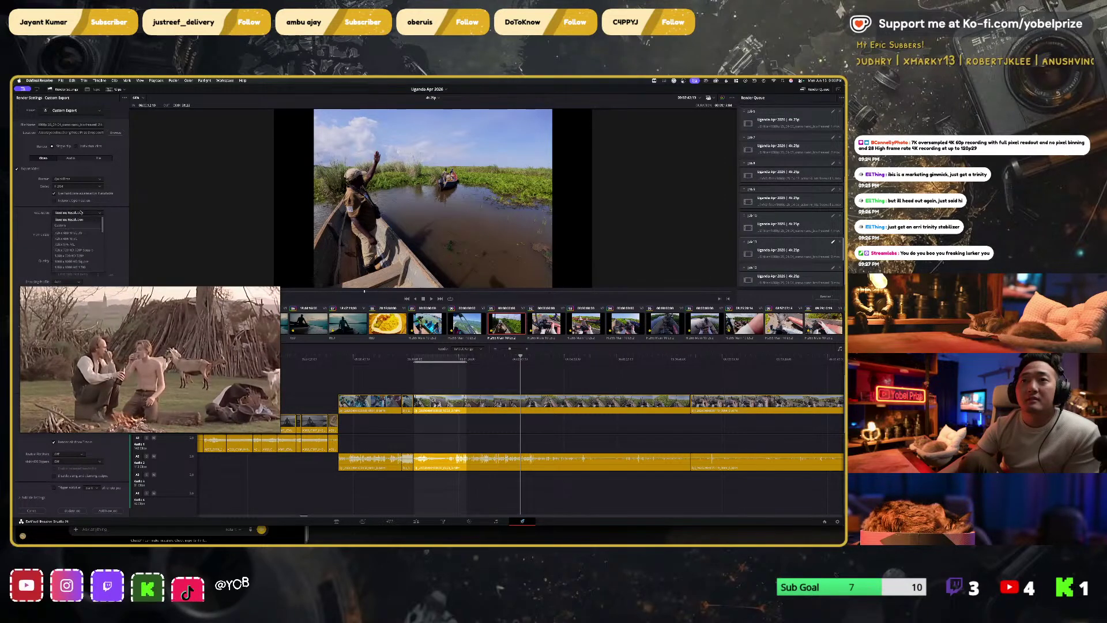
left_click(72, 239)
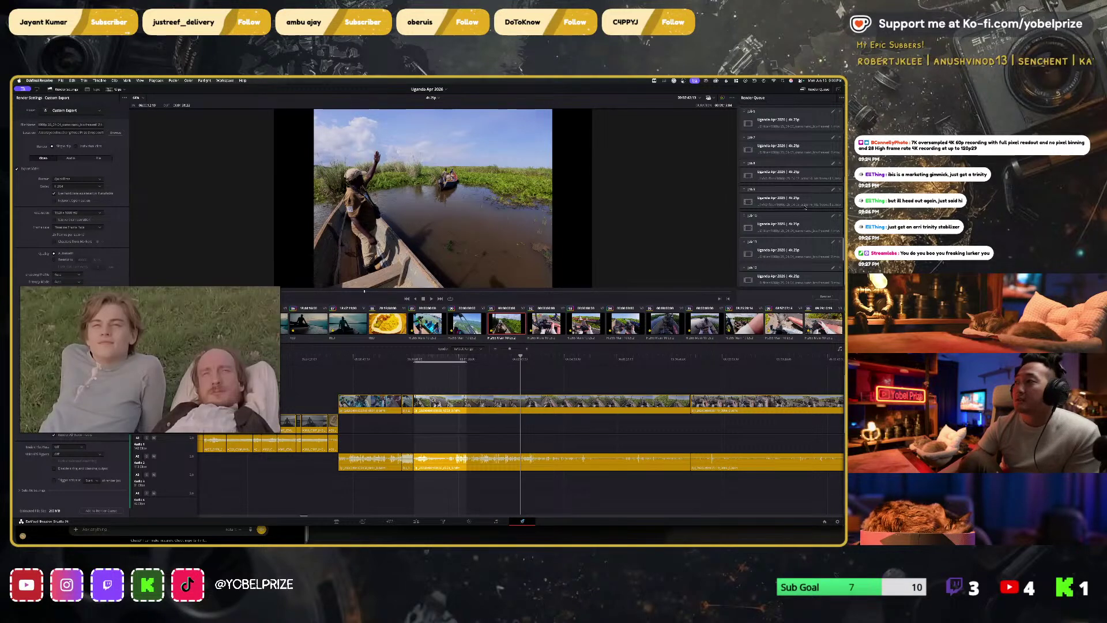
left_click(833, 215)
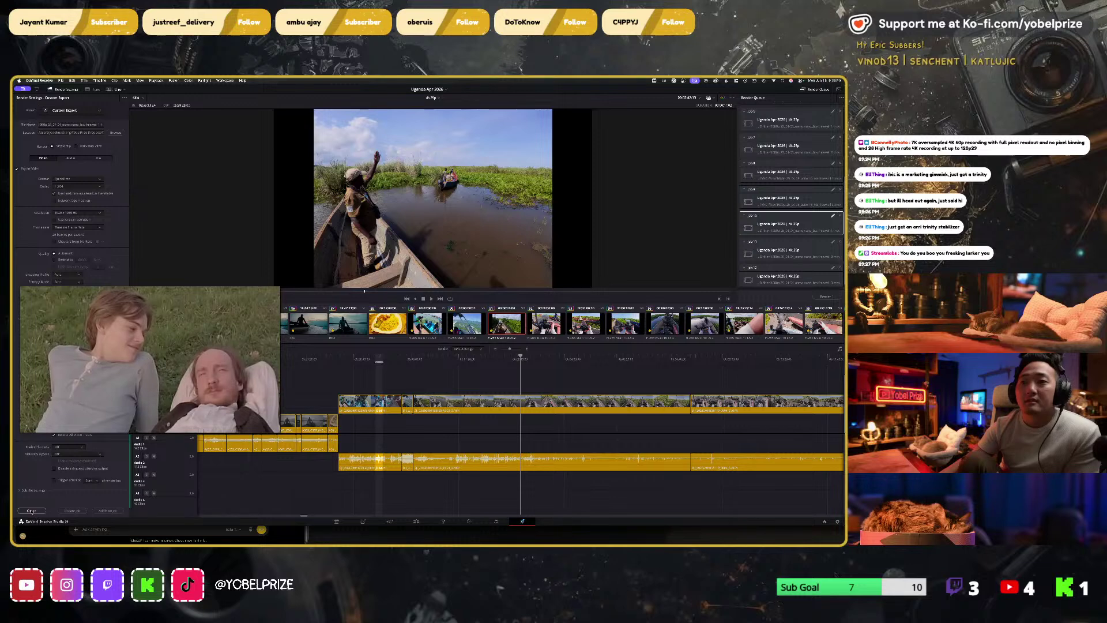
left_click(31, 510)
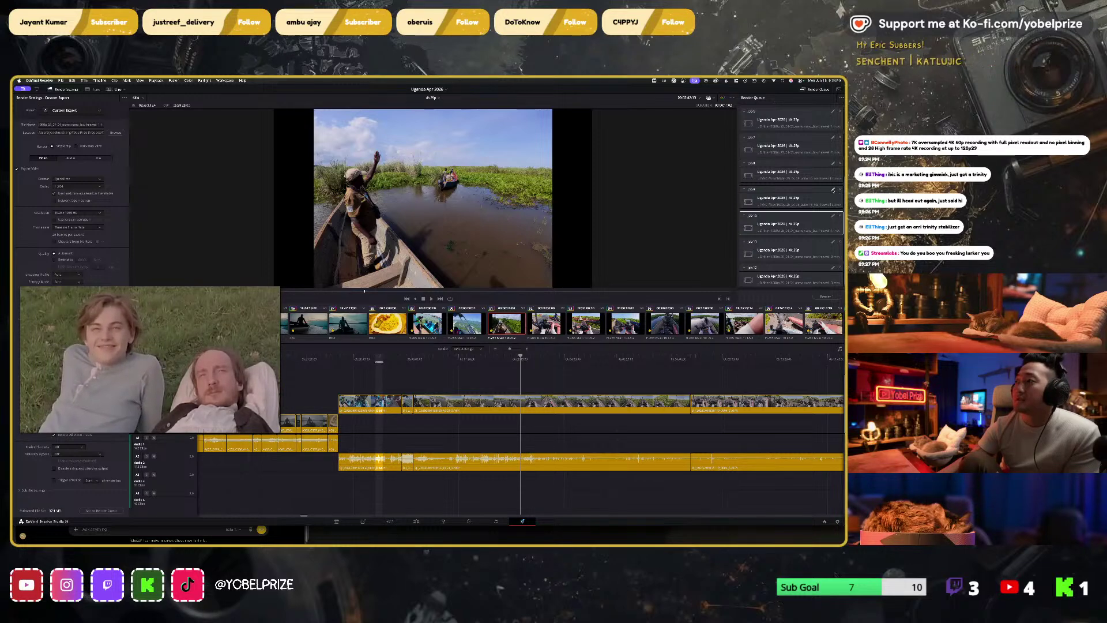
Step: Reopen Job 9 in the render queue, change its output resolution to the new preset and update the job
left_click(833, 190)
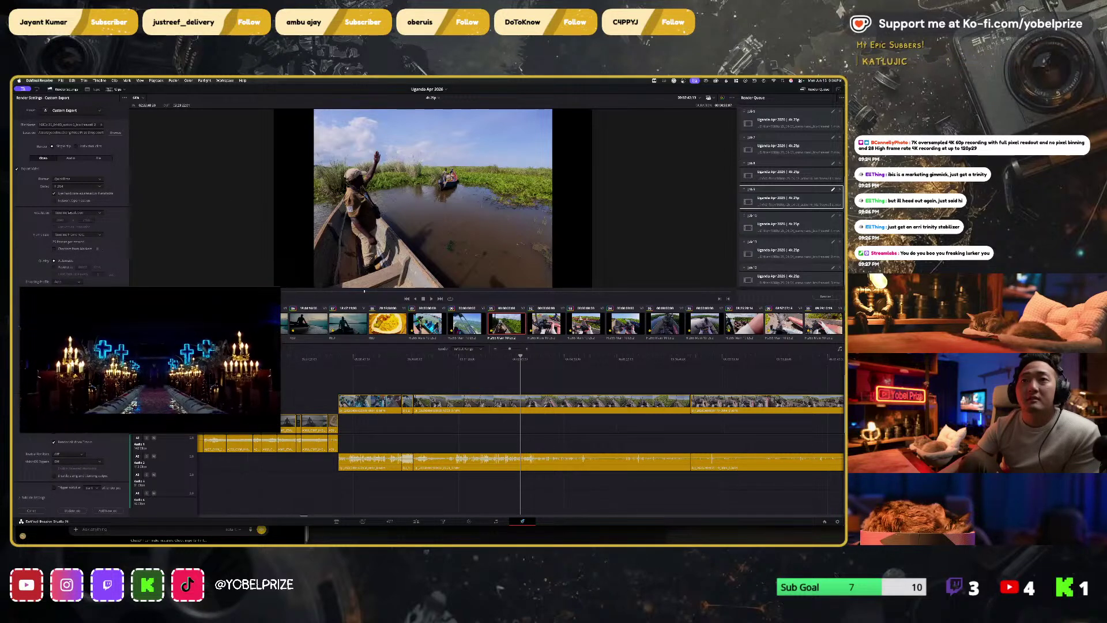
left_click(75, 213)
scroll(77, 245, "down", 3)
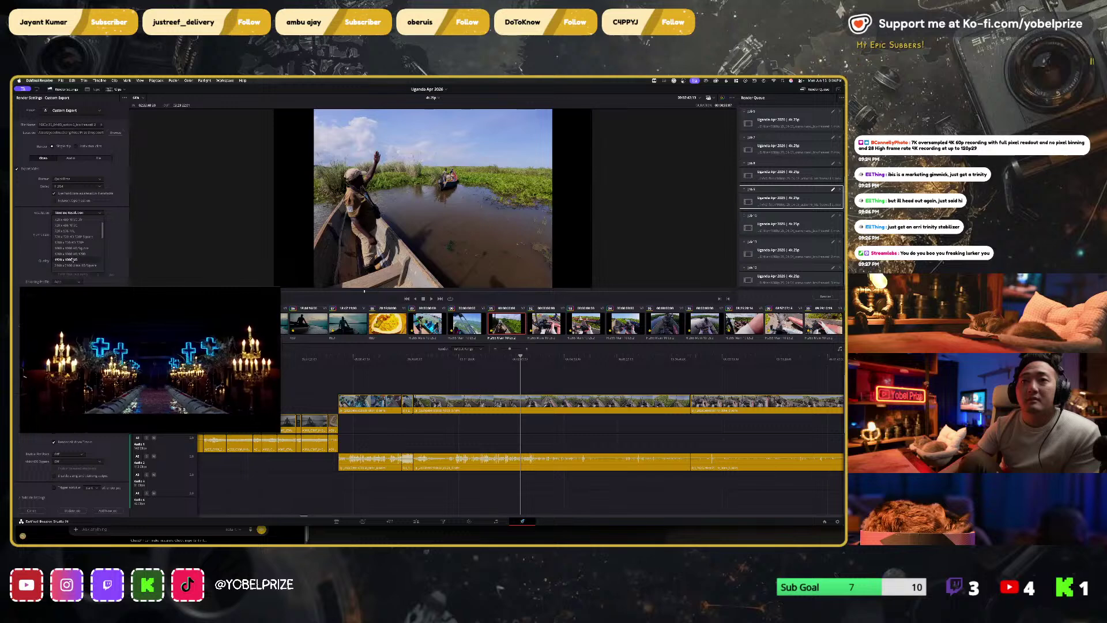
left_click(72, 259)
left_click(72, 510)
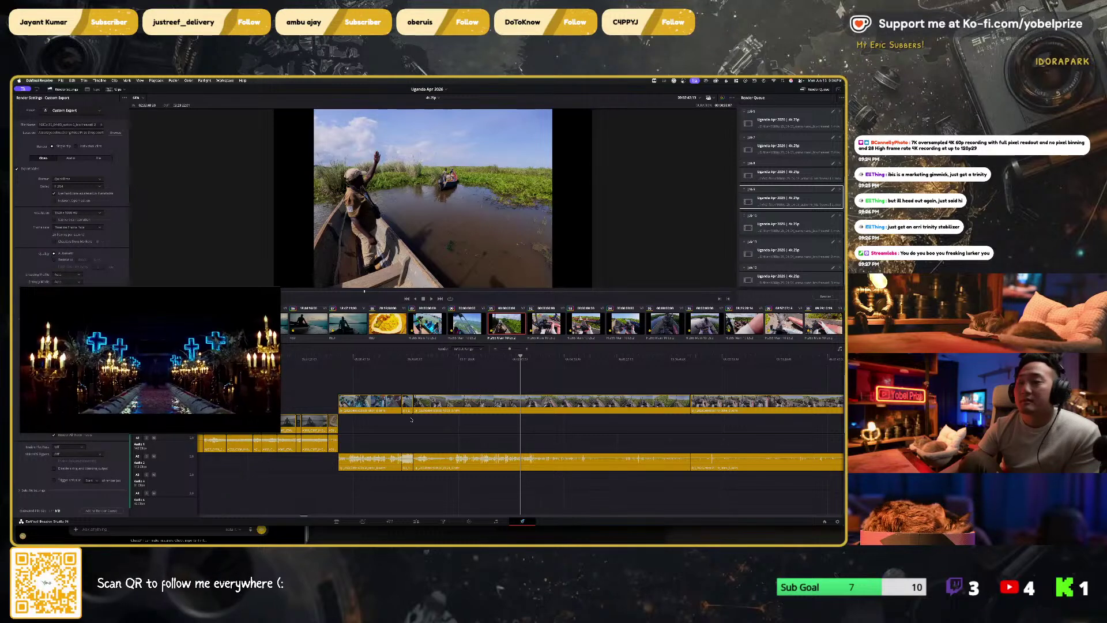
Step: Reopen Job 8 in the render queue and replace its timeline resolution with the new preset output resolution
left_click(832, 164)
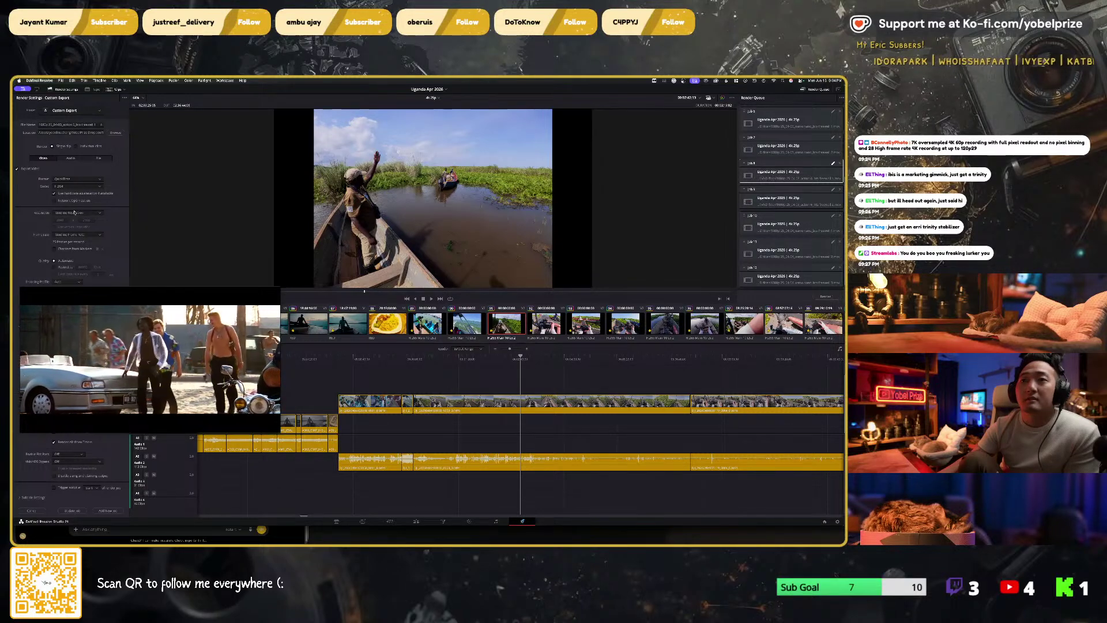
left_click(74, 213)
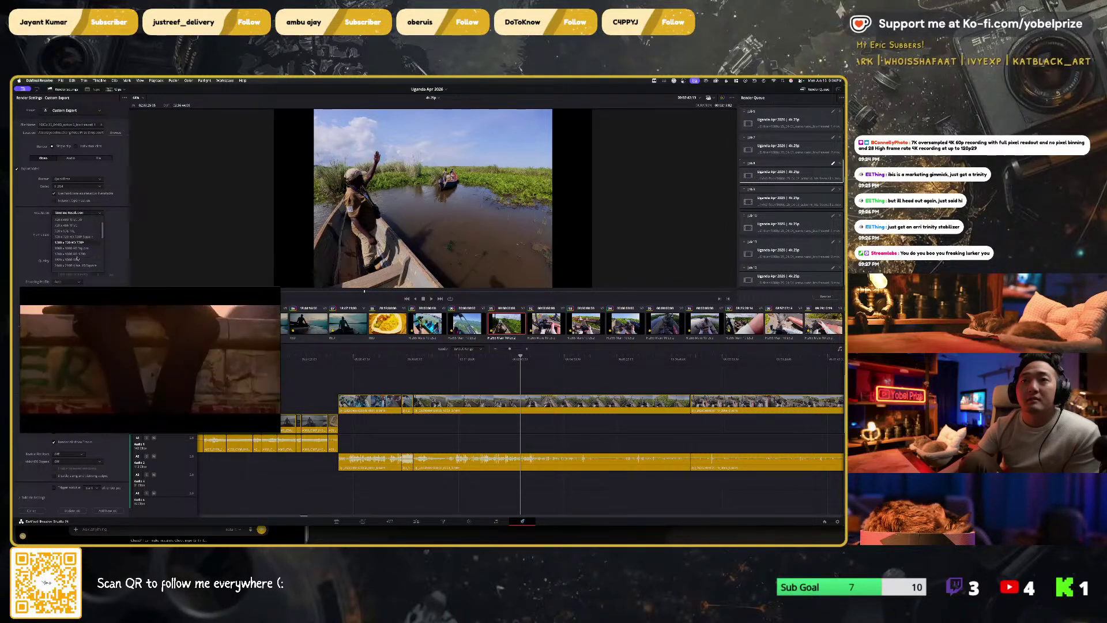
left_click(73, 267)
left_click(99, 512)
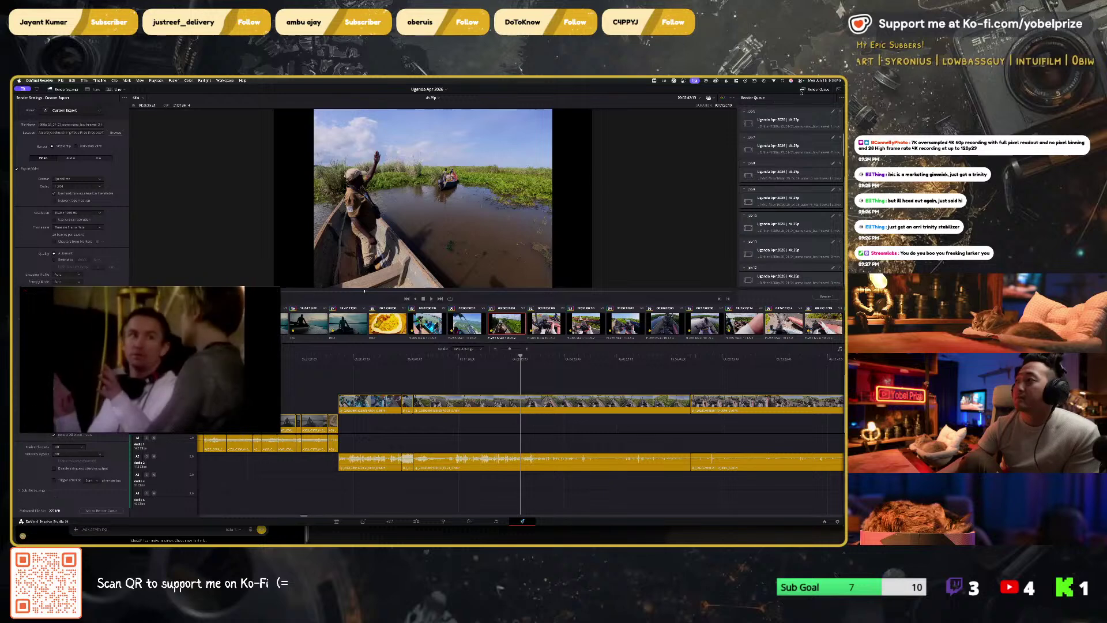
Step: Check the resolution settings of an earlier queued job and of the most recently queued job
left_click(833, 112)
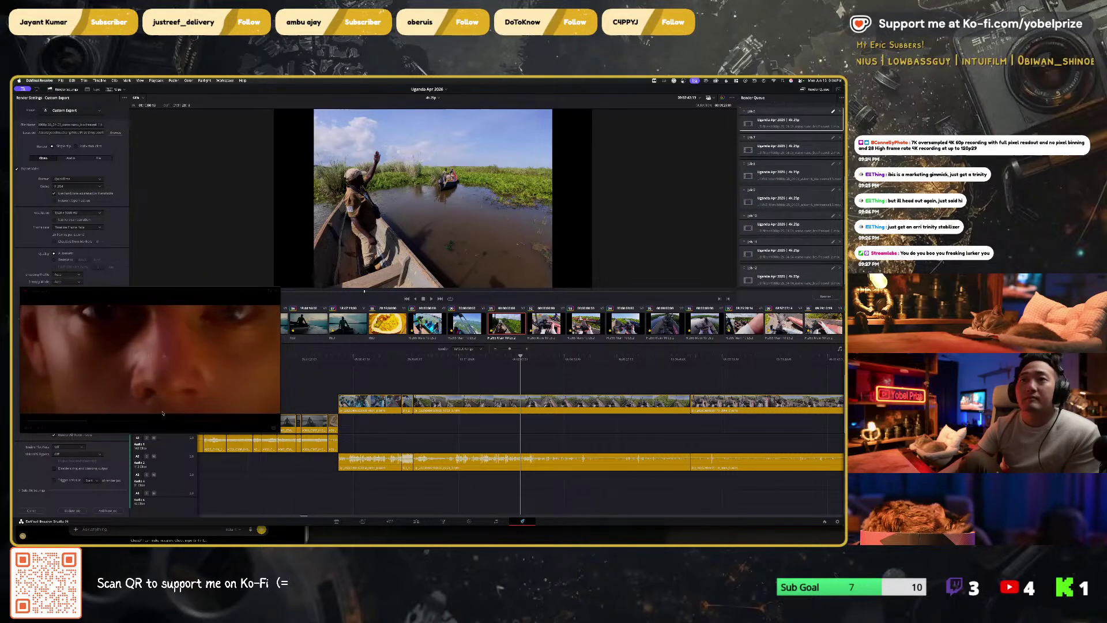
left_click(32, 510)
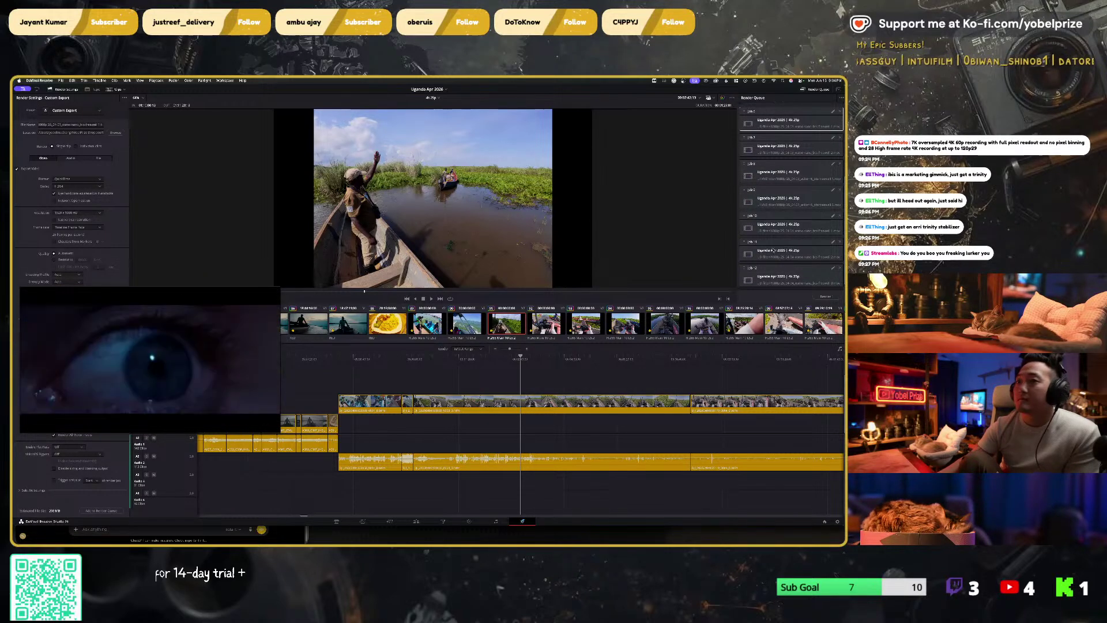
scroll(785, 263, "down", 1)
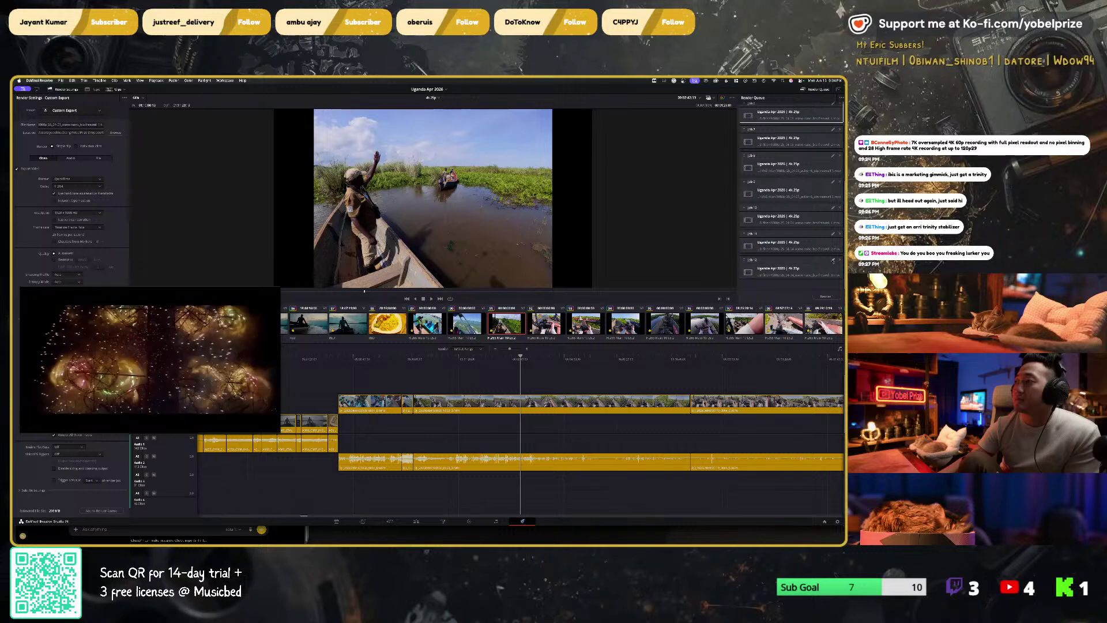
left_click(833, 260)
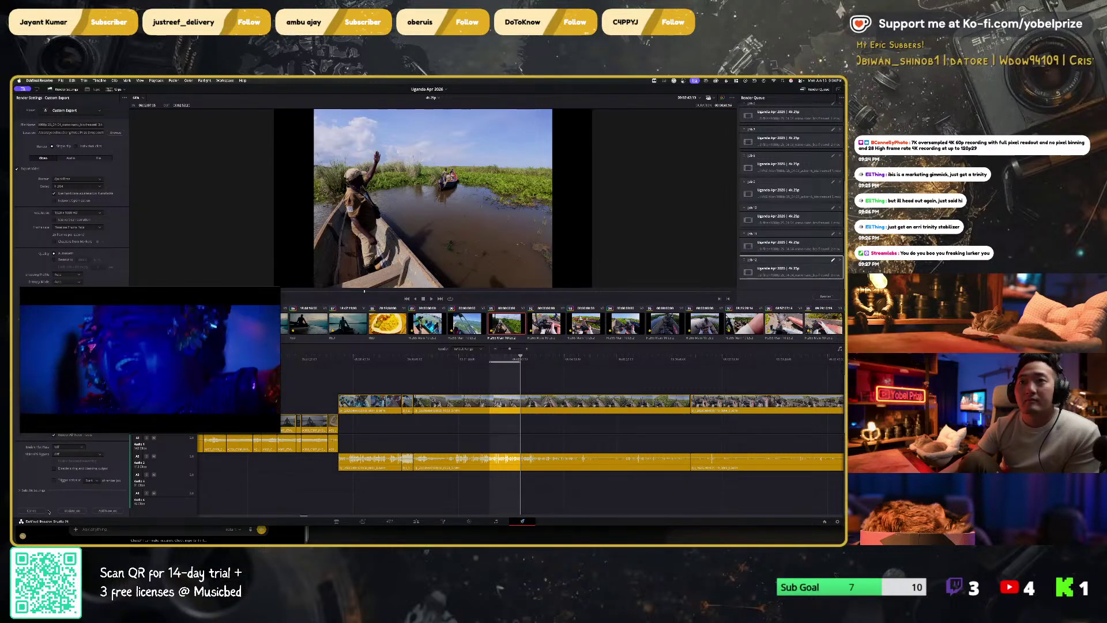
Step: Return to the Edit page and scrub past the last segment to the shot of the guide standing with binoculars in the bow
left_click(420, 523)
left_click(383, 363)
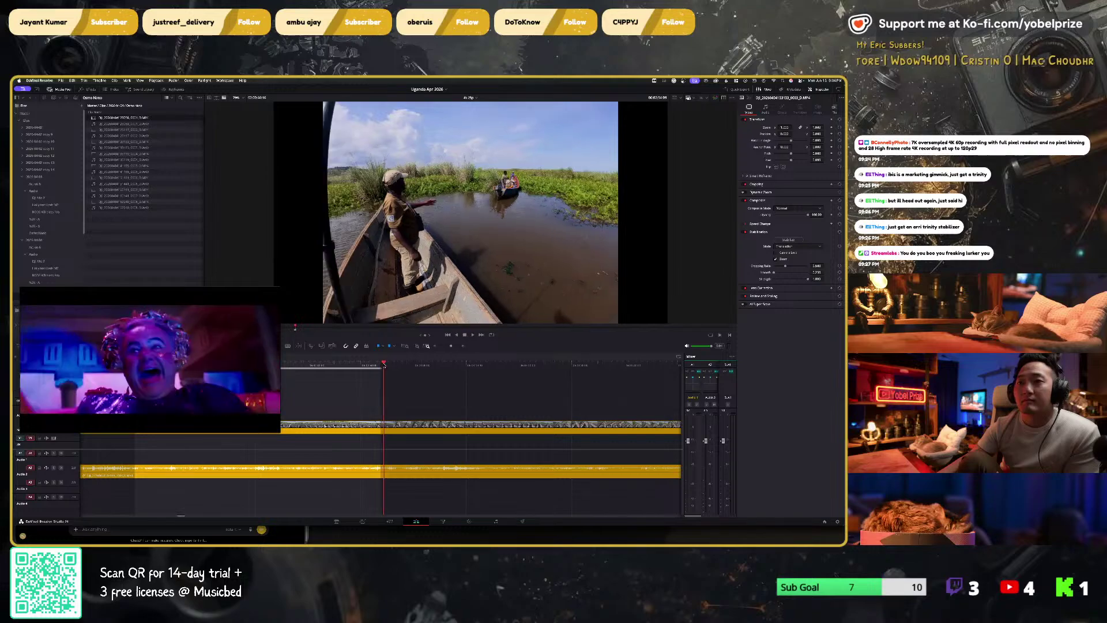
left_click_drag(384, 364, 471, 364)
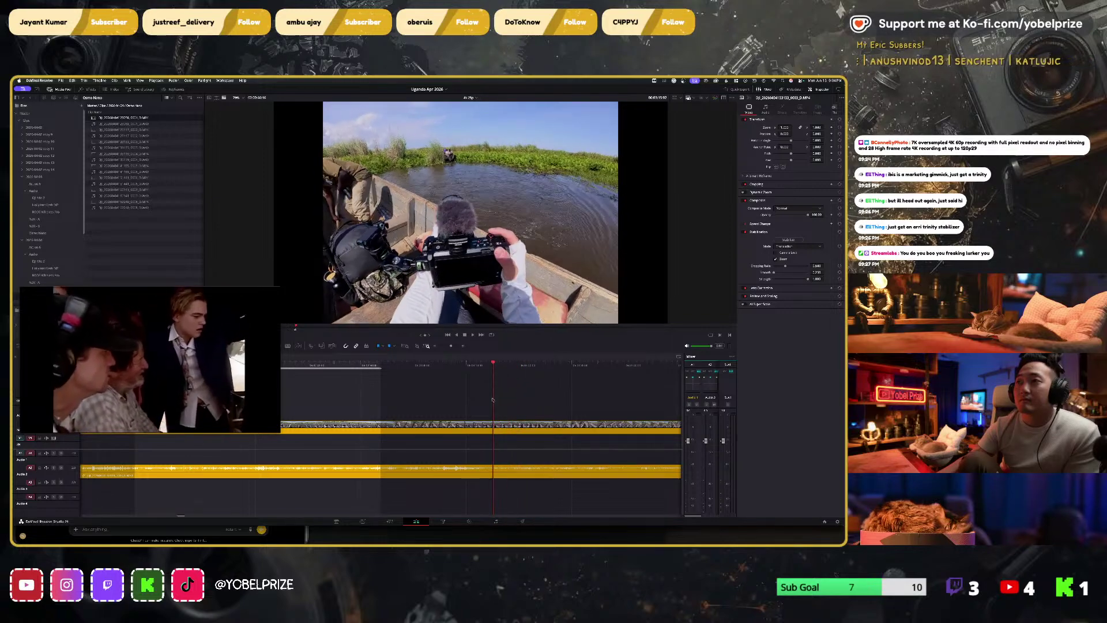
scroll(493, 399, "right", 3)
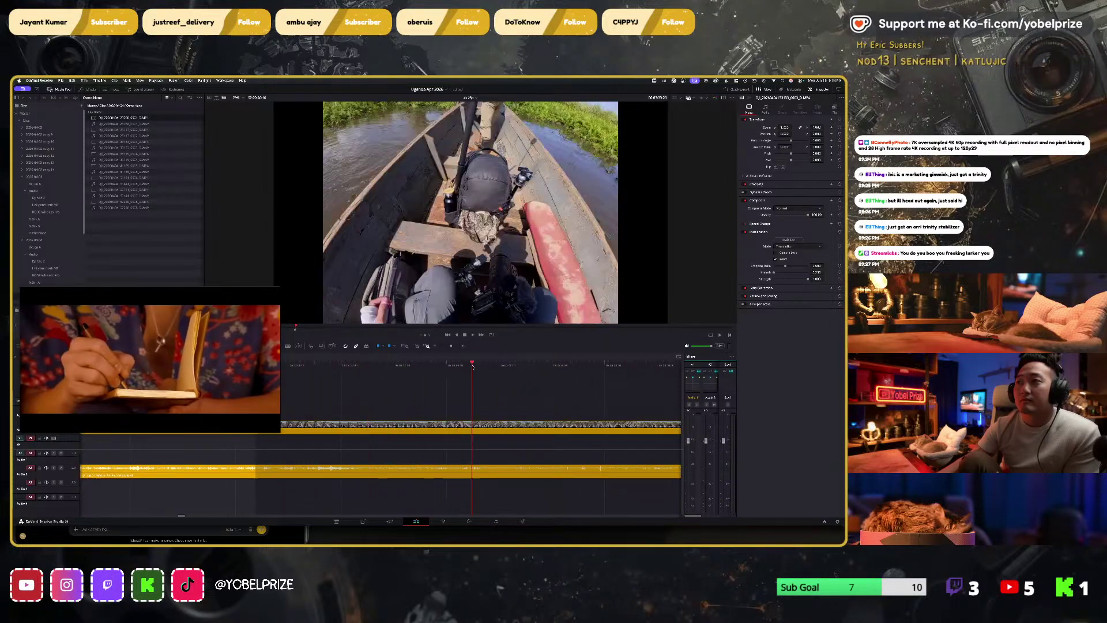
left_click_drag(473, 366, 407, 371)
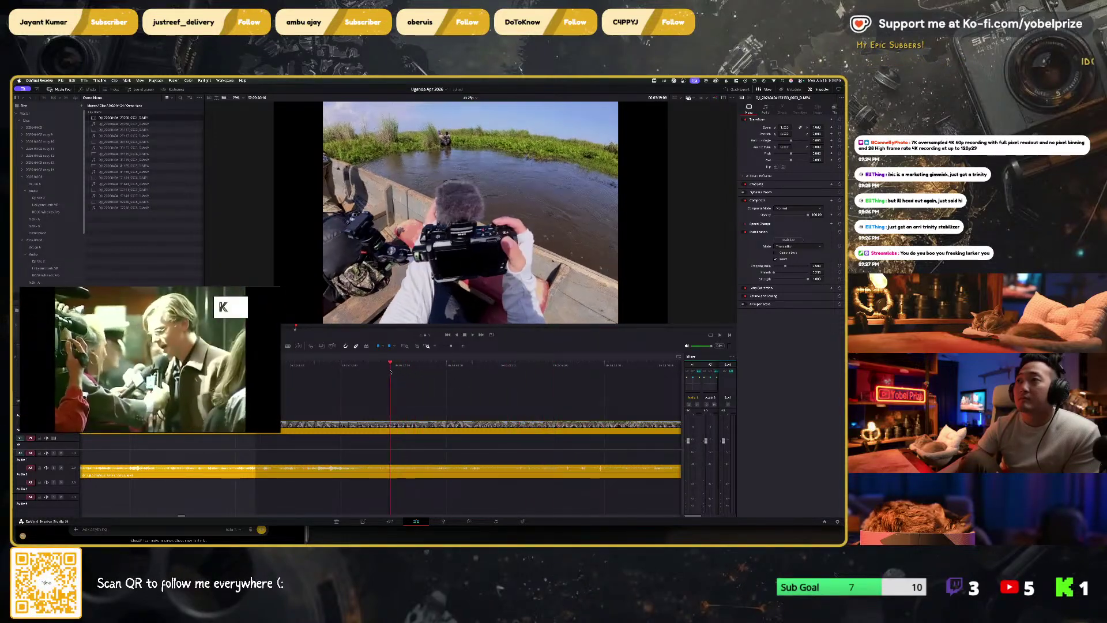
scroll(392, 375, "left", 3)
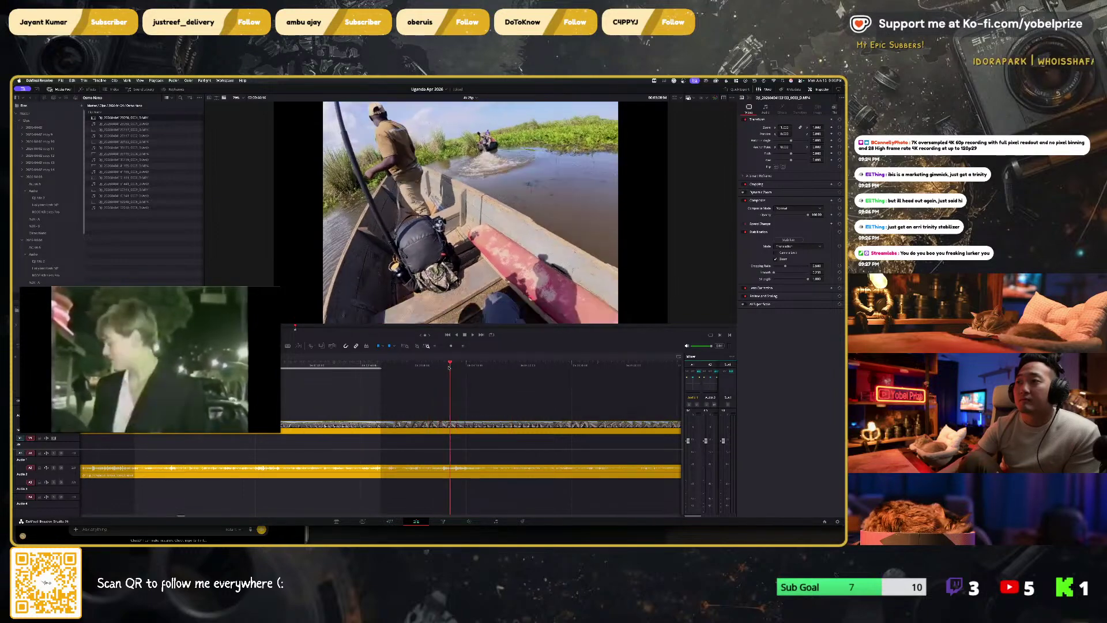
left_click_drag(448, 367, 455, 368)
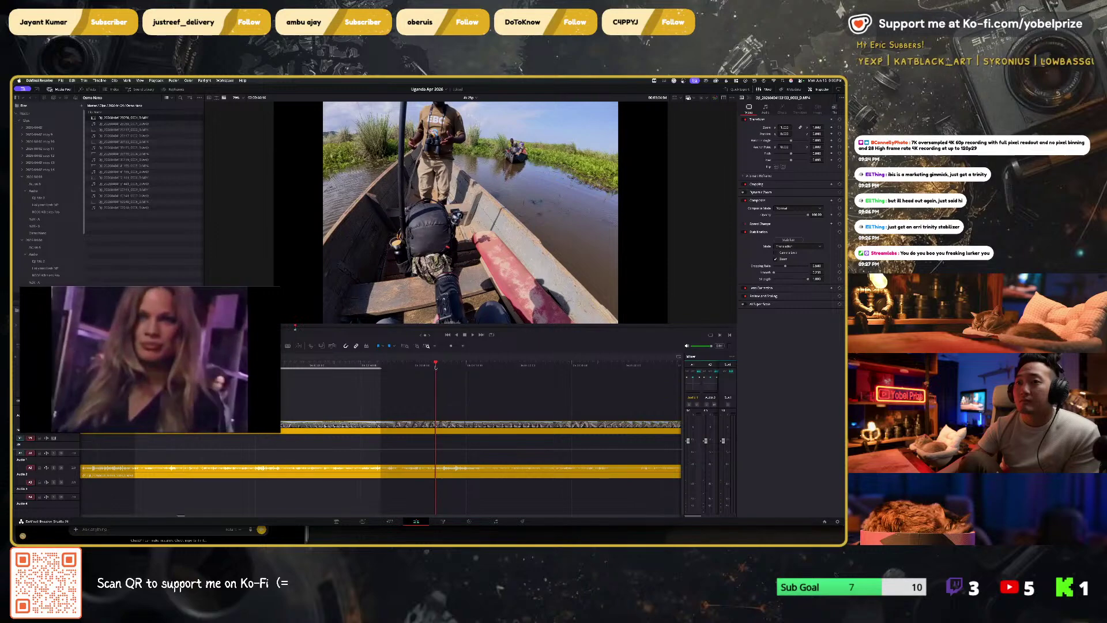
Step: Mark the new segment from the guide with binoculars to the shot looking down at the camera on the cameraman's lap
scroll(354, 365, "right", 5)
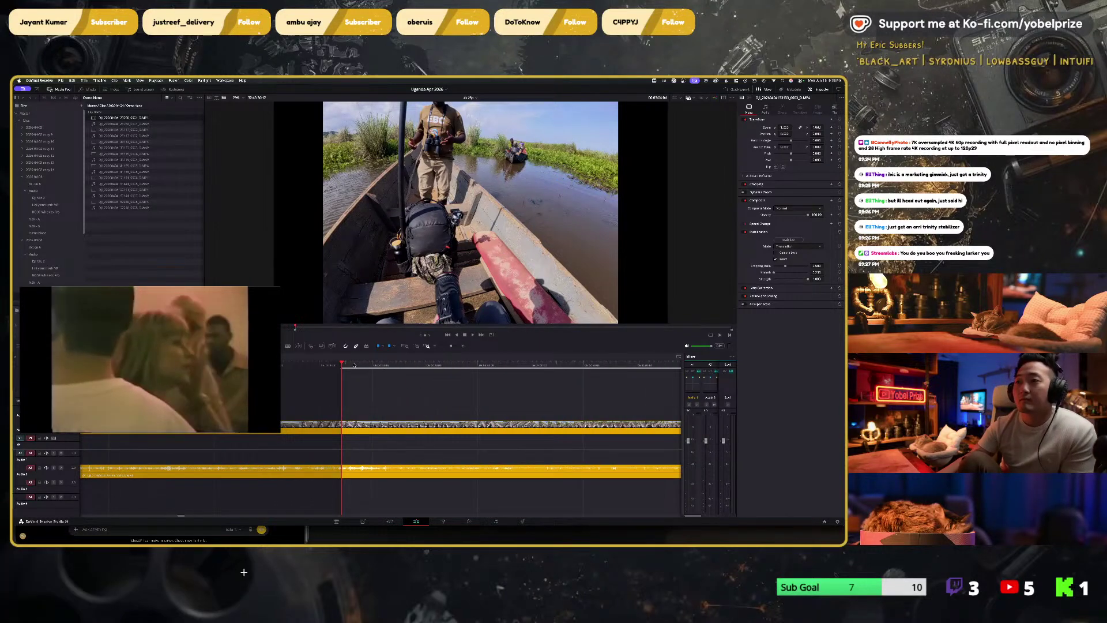
left_click_drag(354, 365, 369, 365)
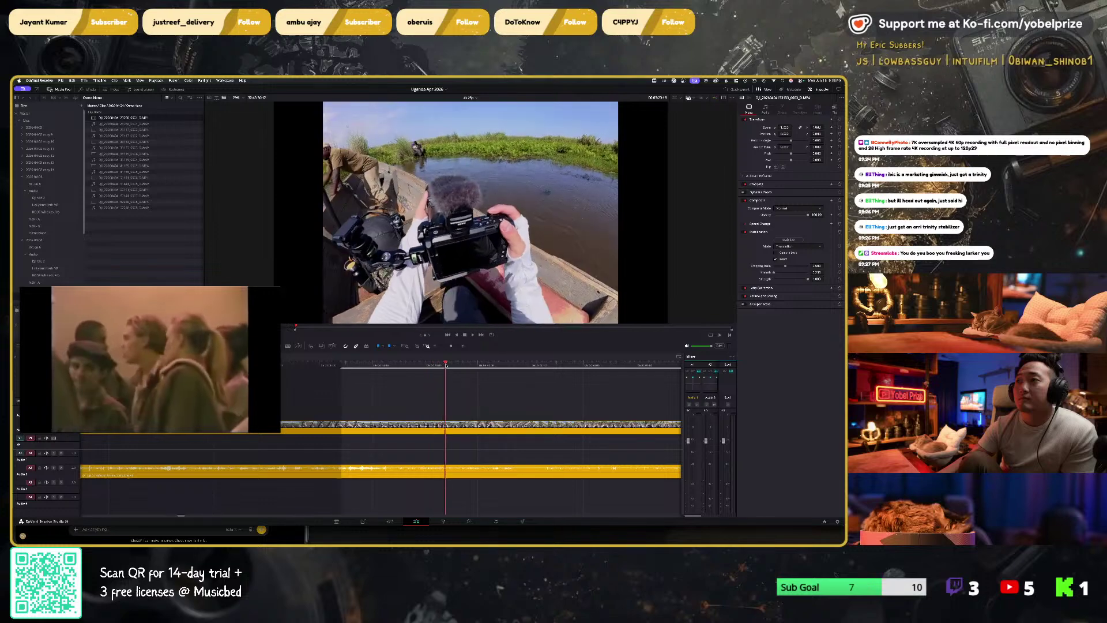
left_click_drag(461, 365, 490, 364)
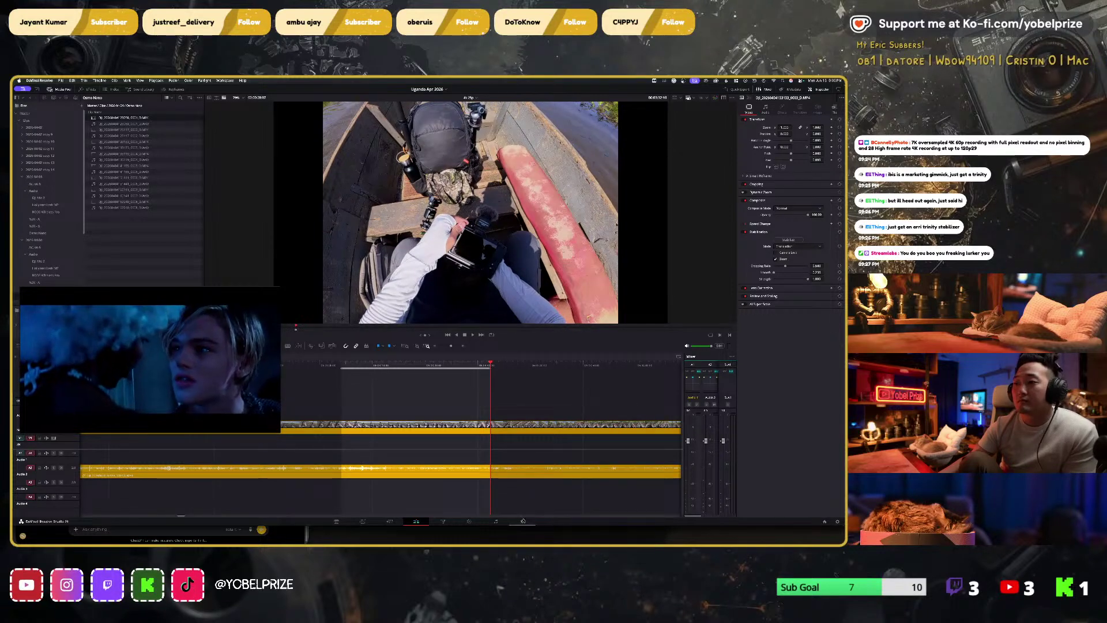
Step: Go to the Deliver page, set the marked segment's output resolution to the preset used before, and add it to the render queue
key("shift+8")
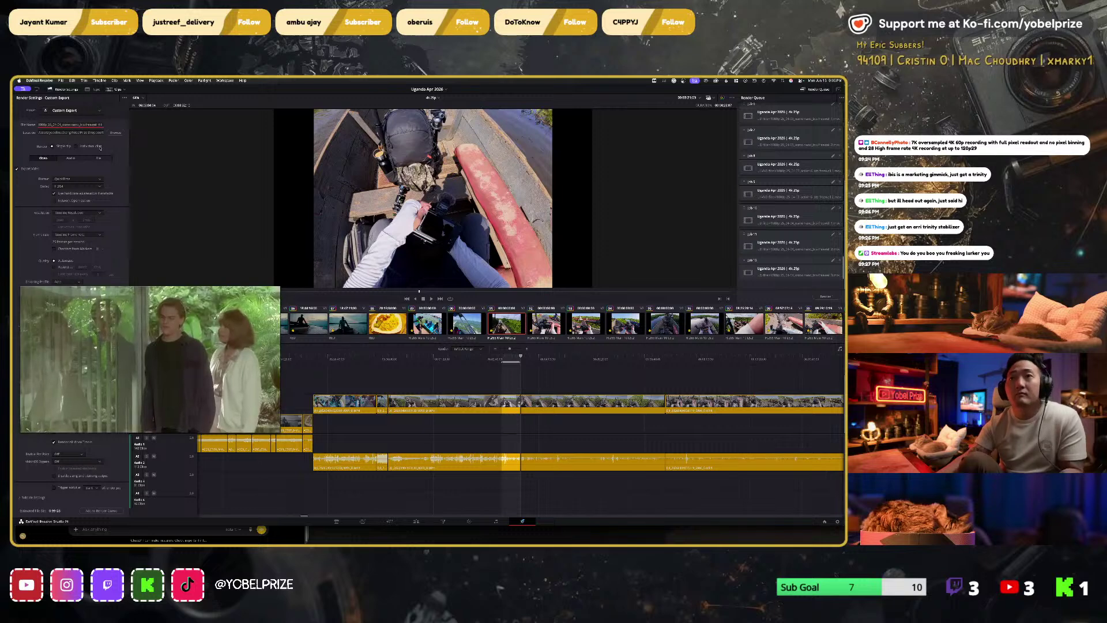
left_click(78, 212)
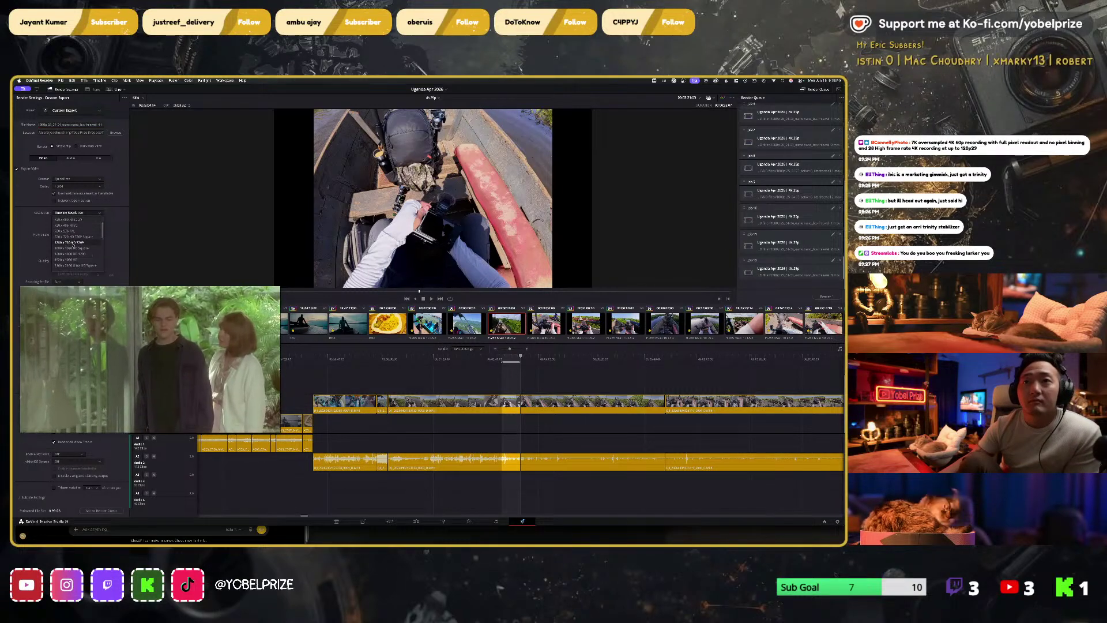
left_click(66, 260)
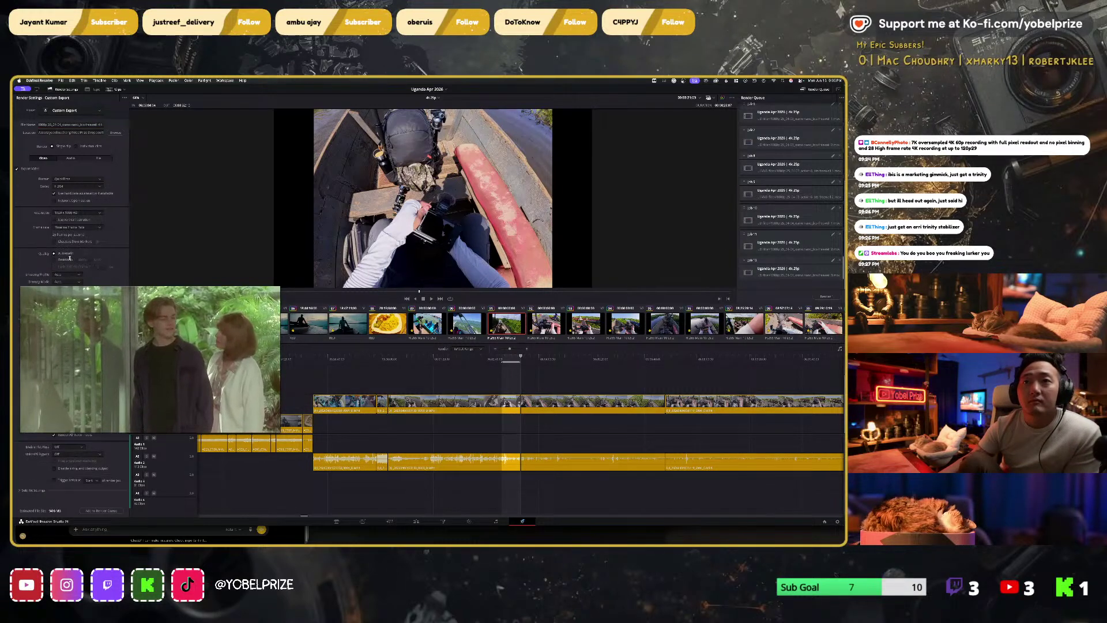
left_click(97, 510)
Step: Return to the Edit page, mark a new start point past the queued segment, and scrub to the guide poling the boat
left_click(416, 521)
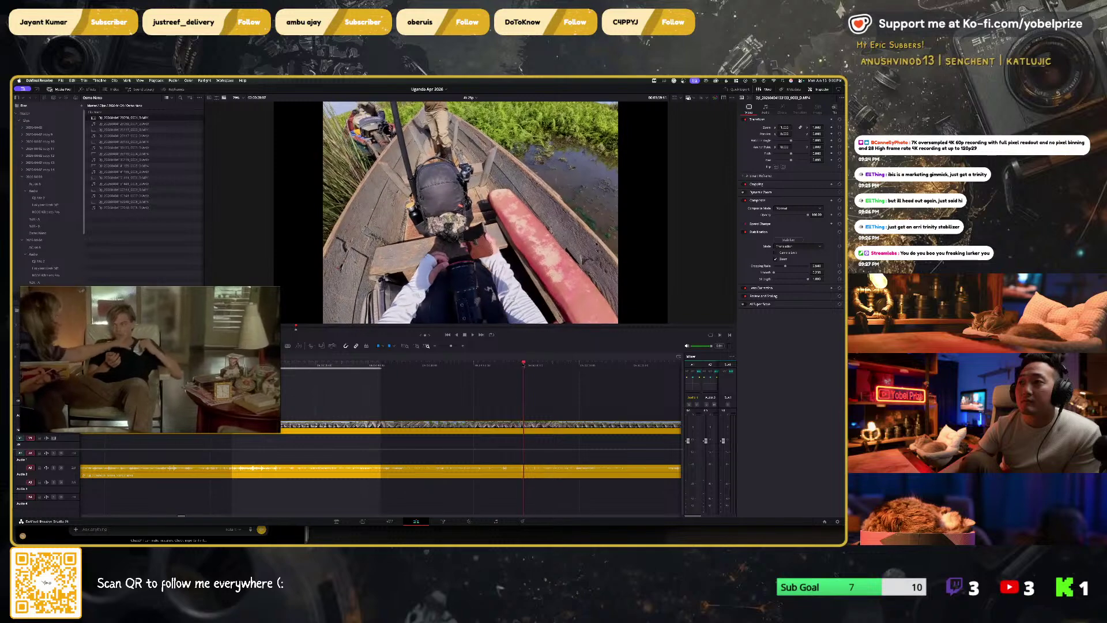
left_click_drag(518, 365, 484, 364)
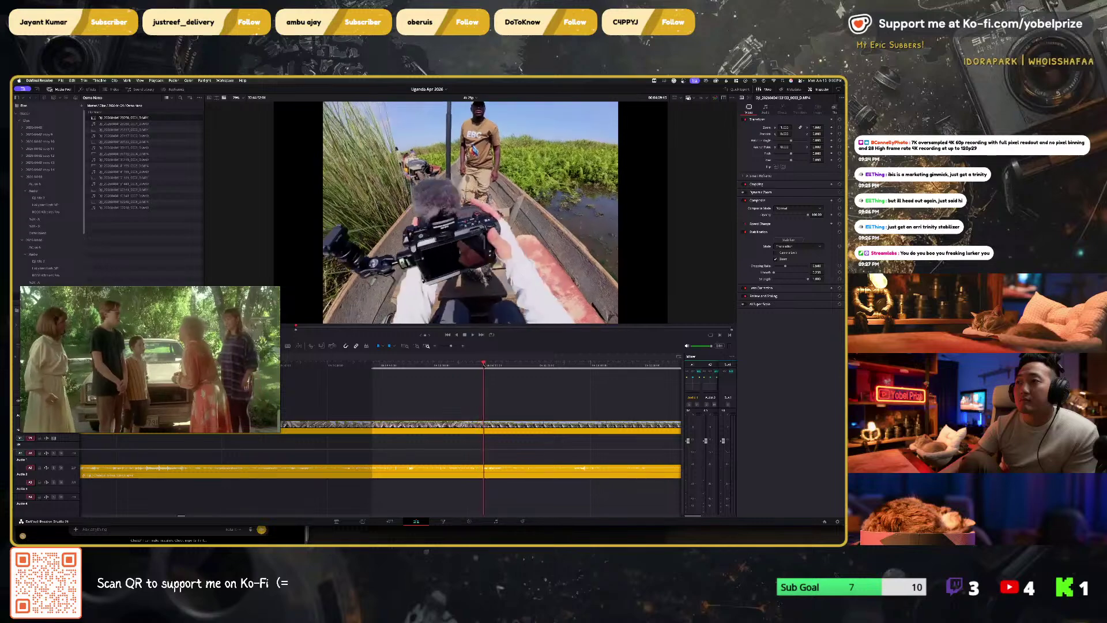
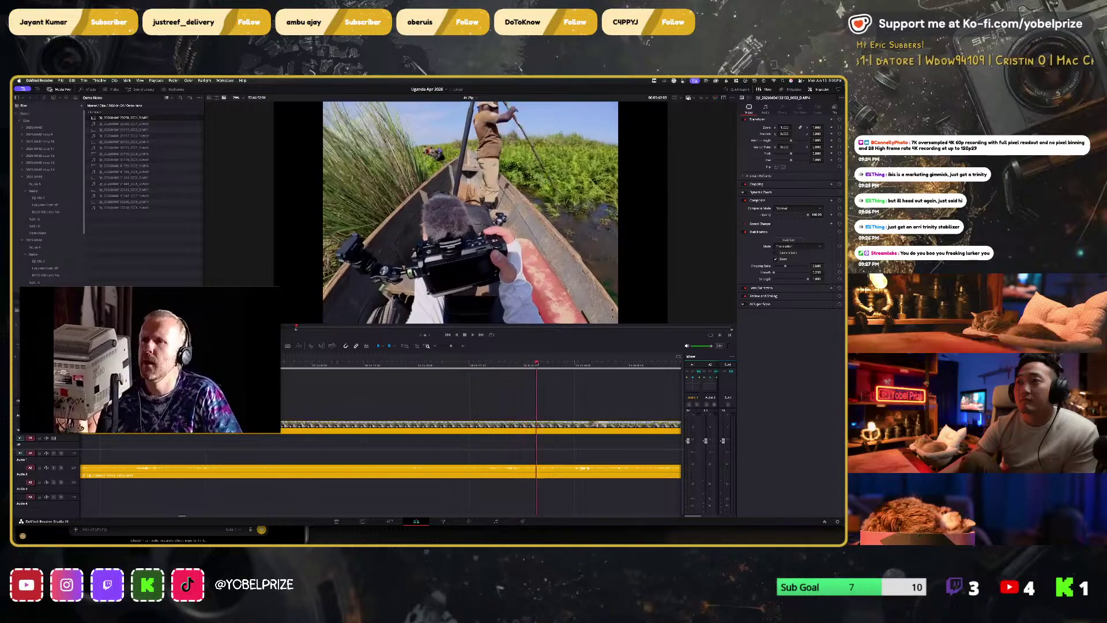
left_click(396, 368)
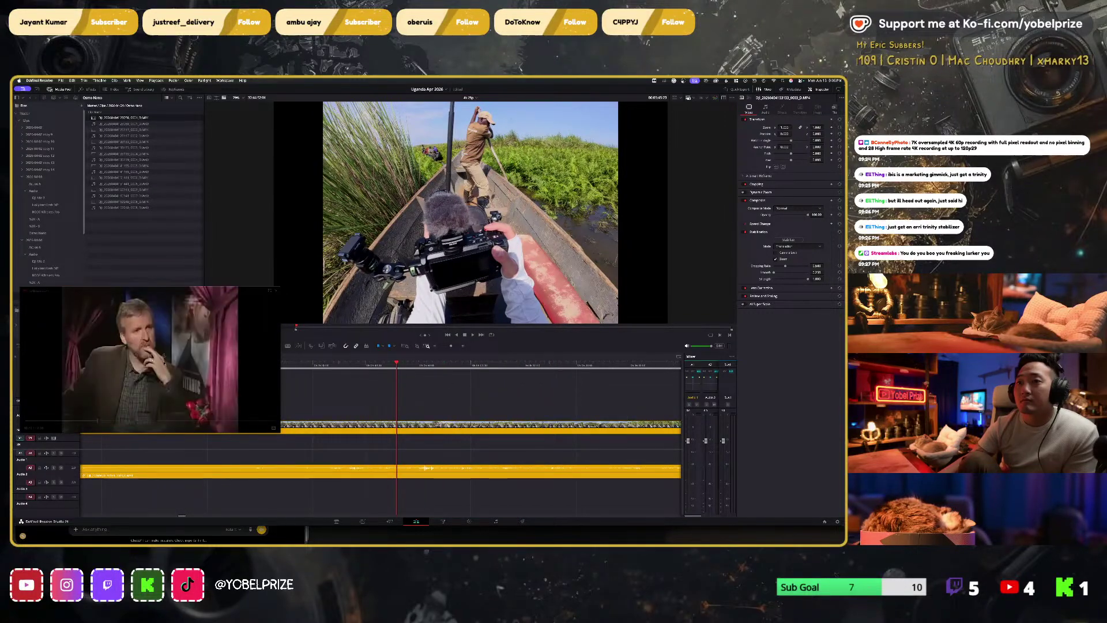
Step: Pause the floating video, ask the chatbot how old Leonardo DiCaprio was in Titanic, and switch back to DaVinci Resolve
left_click(150, 356)
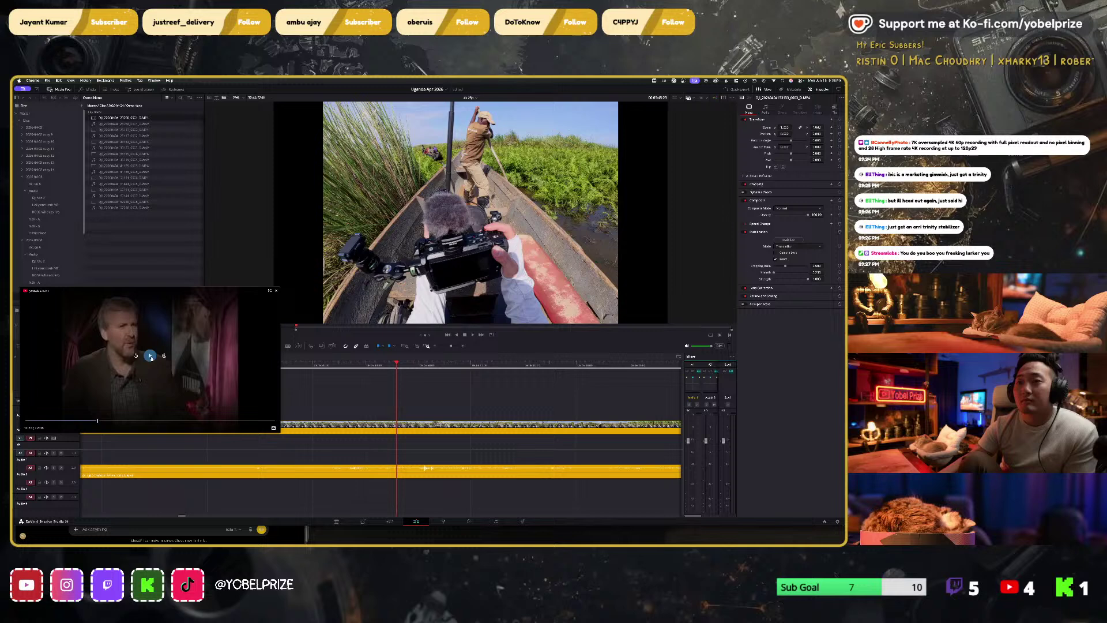
left_click(231, 389)
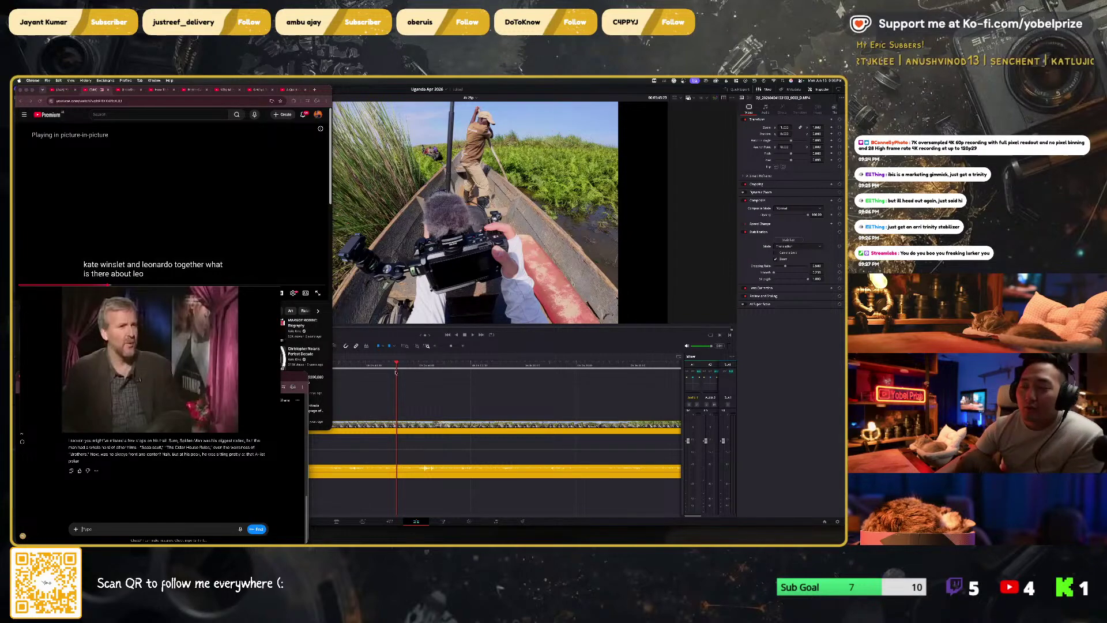
key("super+Tab")
Step: Review the footage from the guide poling the boat to the bow gliding through dense green plants
key("space")
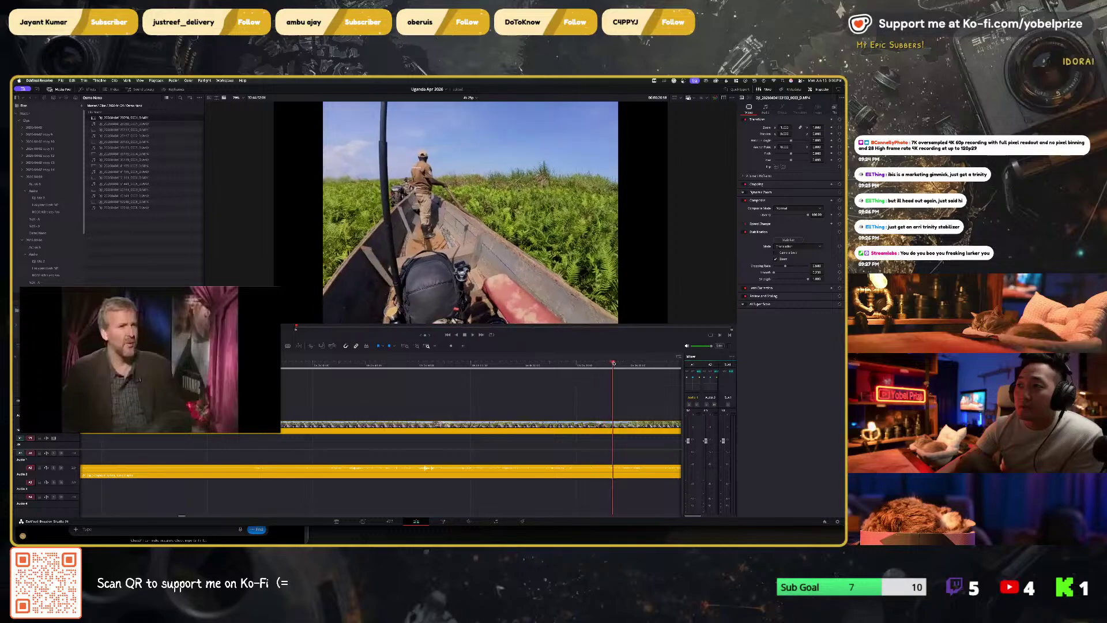
scroll(568, 415, "right", 3)
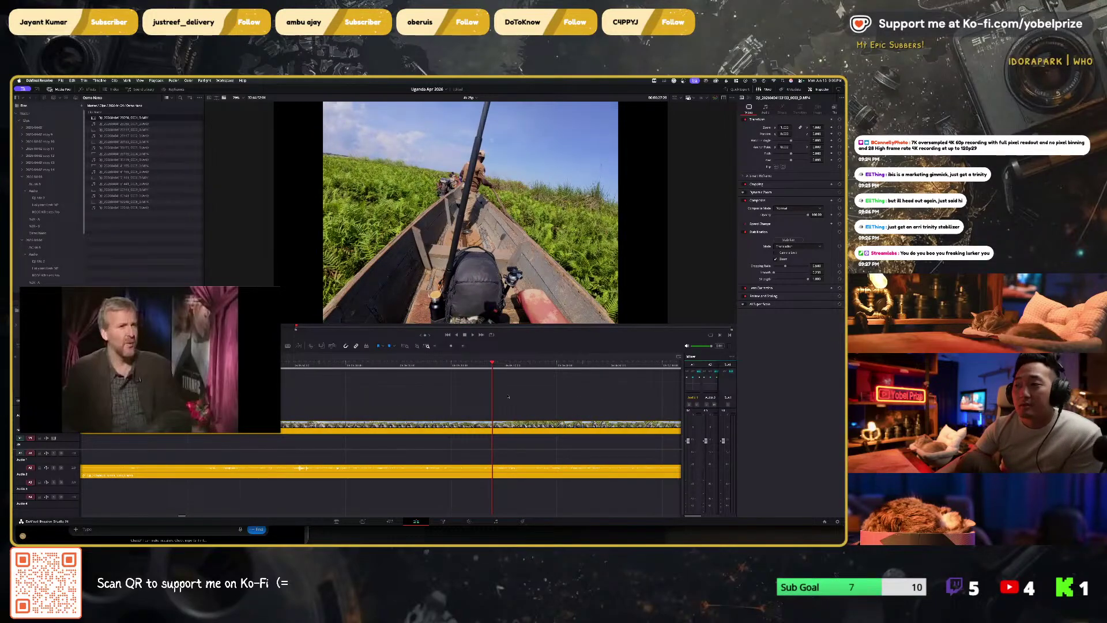
scroll(508, 397, "right", 1)
key("space")
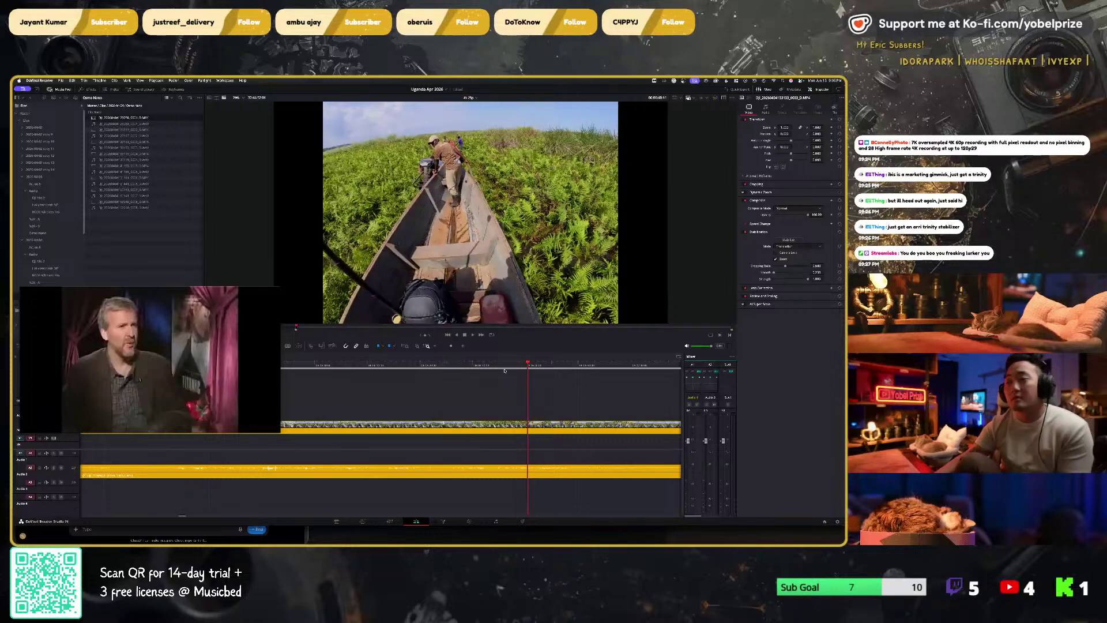
Step: Check the chatbot's answer, resume the floating video, and return to DaVinci Resolve
left_click(83, 528)
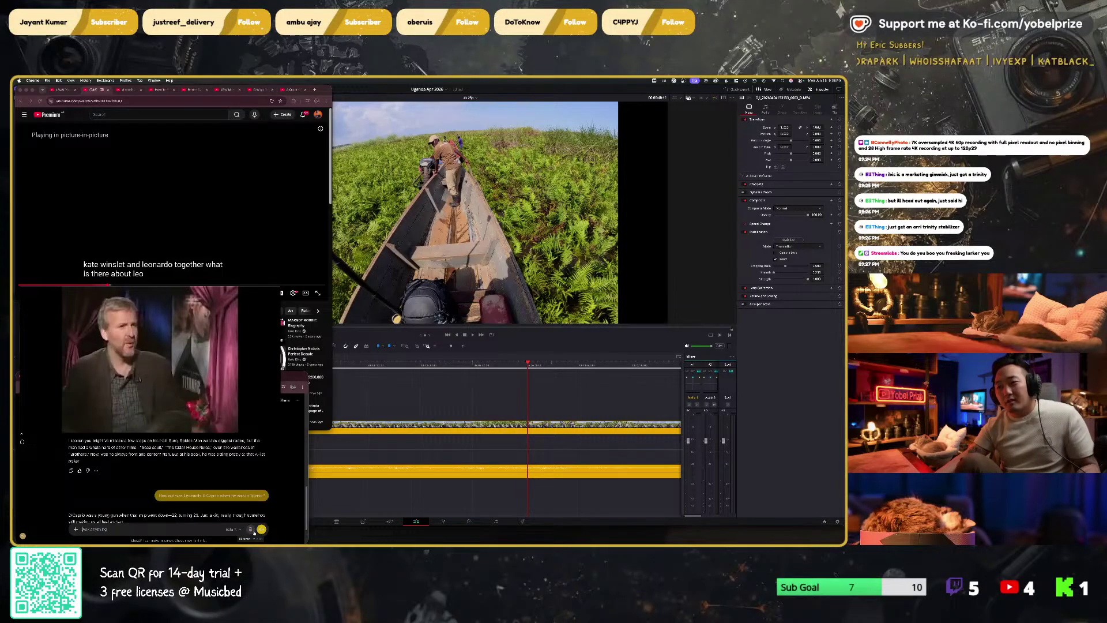
mouse_move(249, 413)
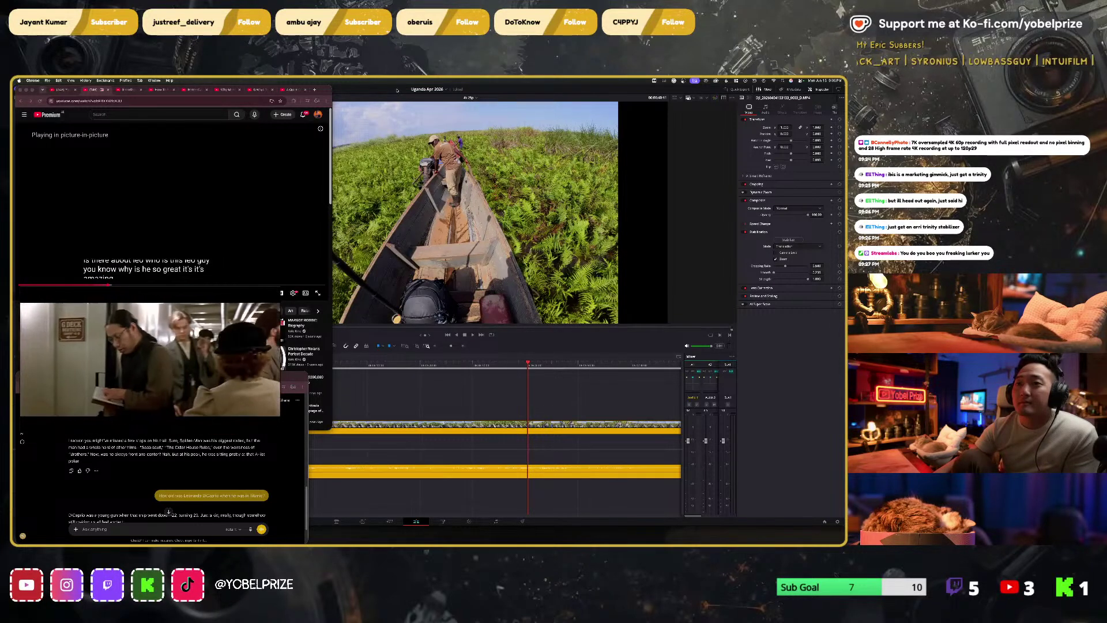
left_click(396, 90)
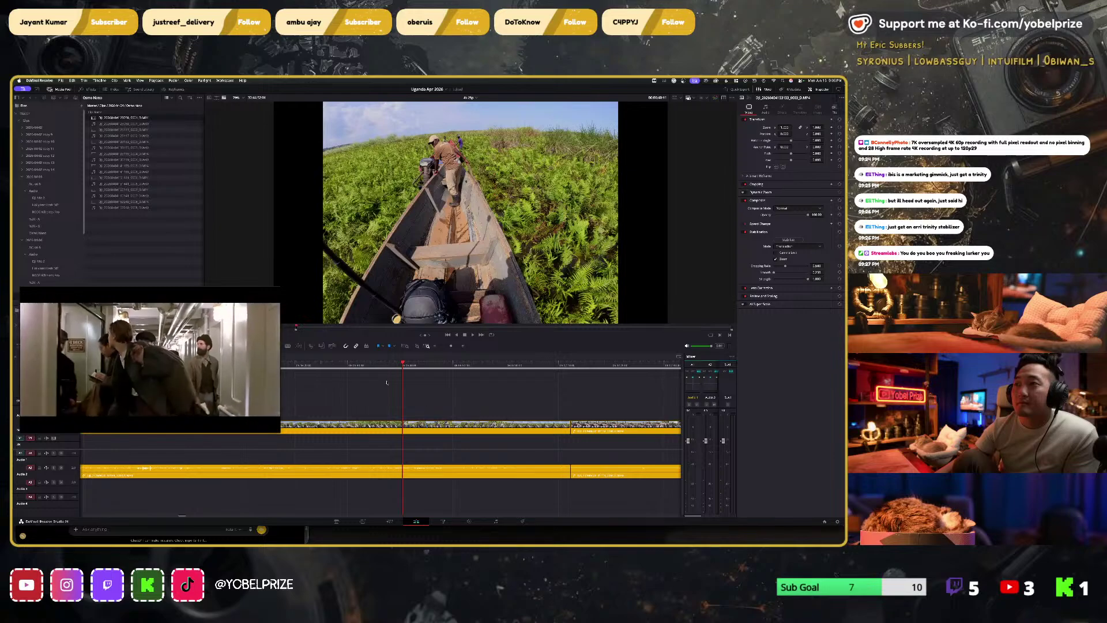
Step: Mark the segment's end at the shot of the cameraman's arm holding the pole above the green plants
left_click(414, 366)
mouse_move(414, 366)
left_mouse_down()
mouse_move(599, 365)
mouse_move(383, 364)
mouse_move(416, 367)
left_mouse_up()
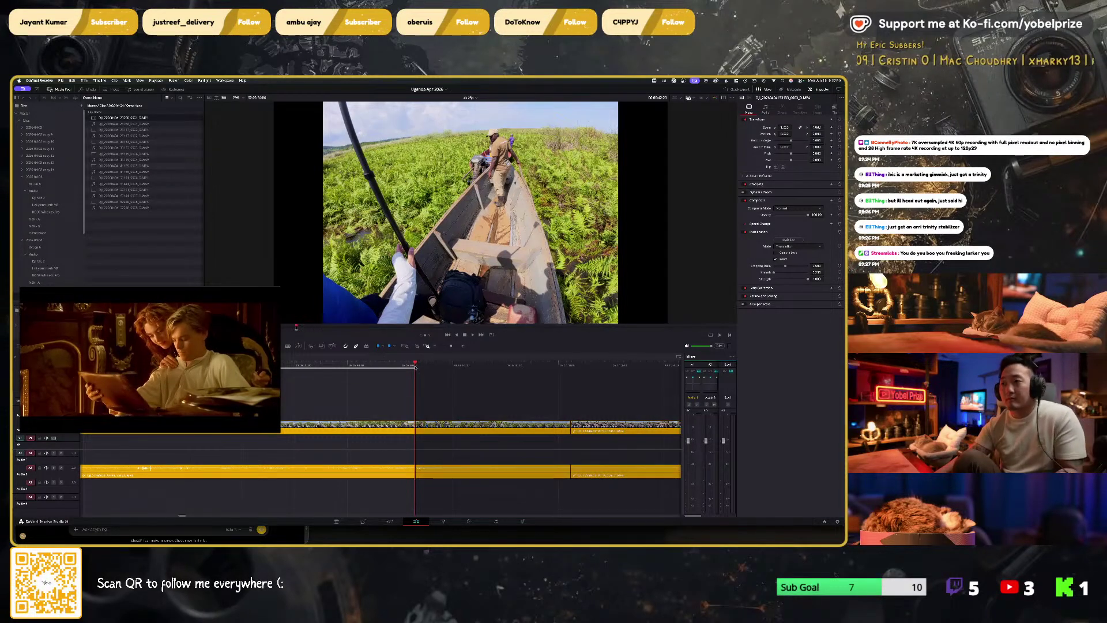
Step: Queue the segment ending among the green plants for rendering, using the same preset output resolution instead of the timeline resolution
left_click(522, 521)
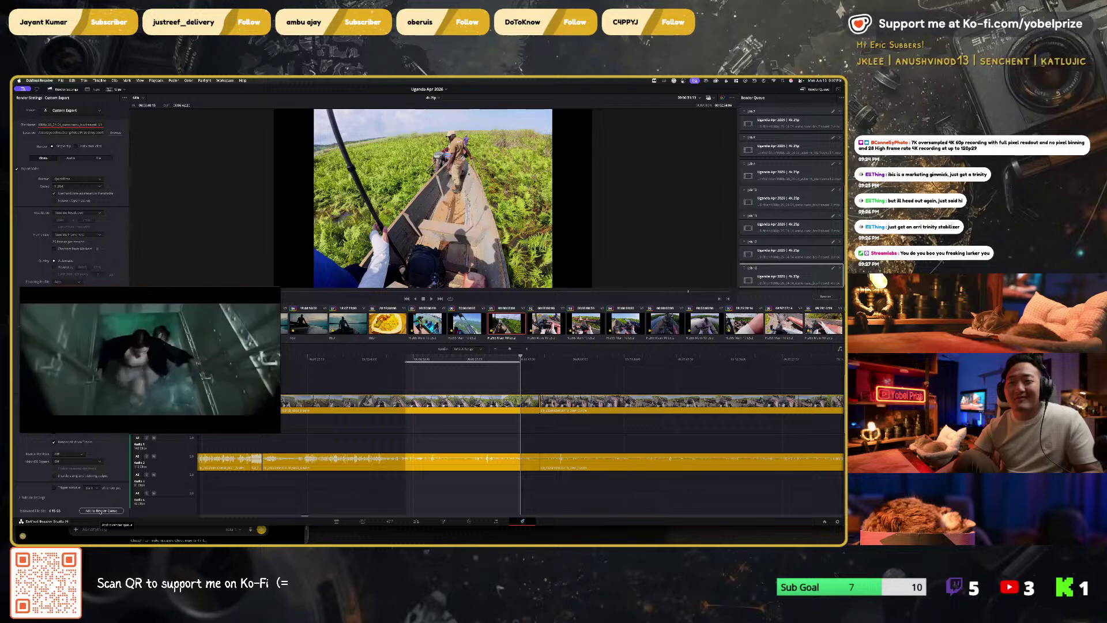
left_click(79, 214)
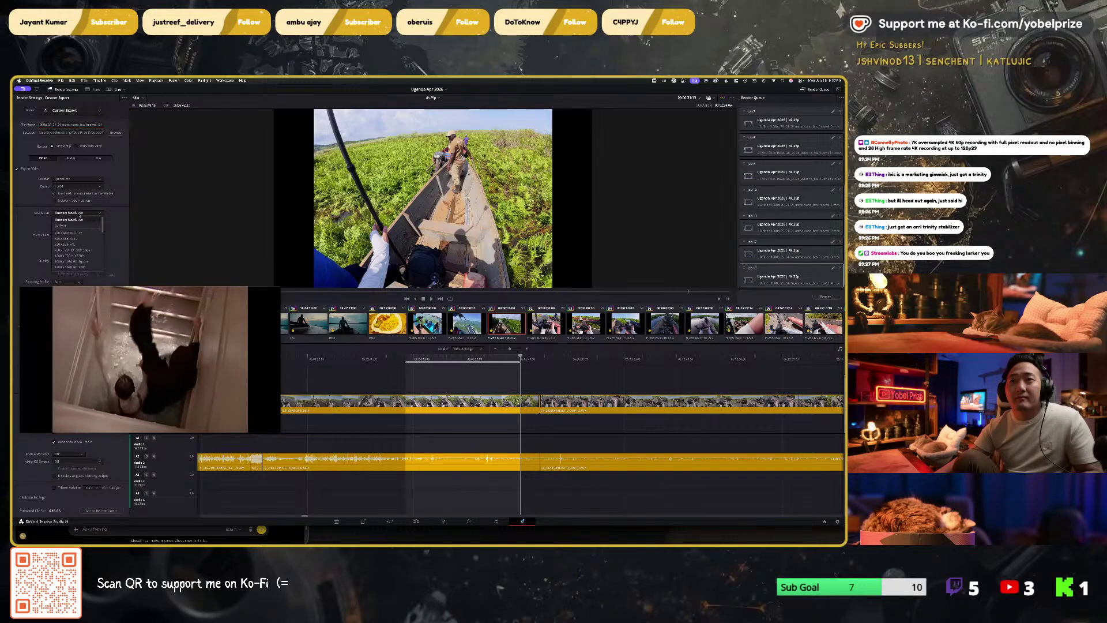
left_click(78, 259)
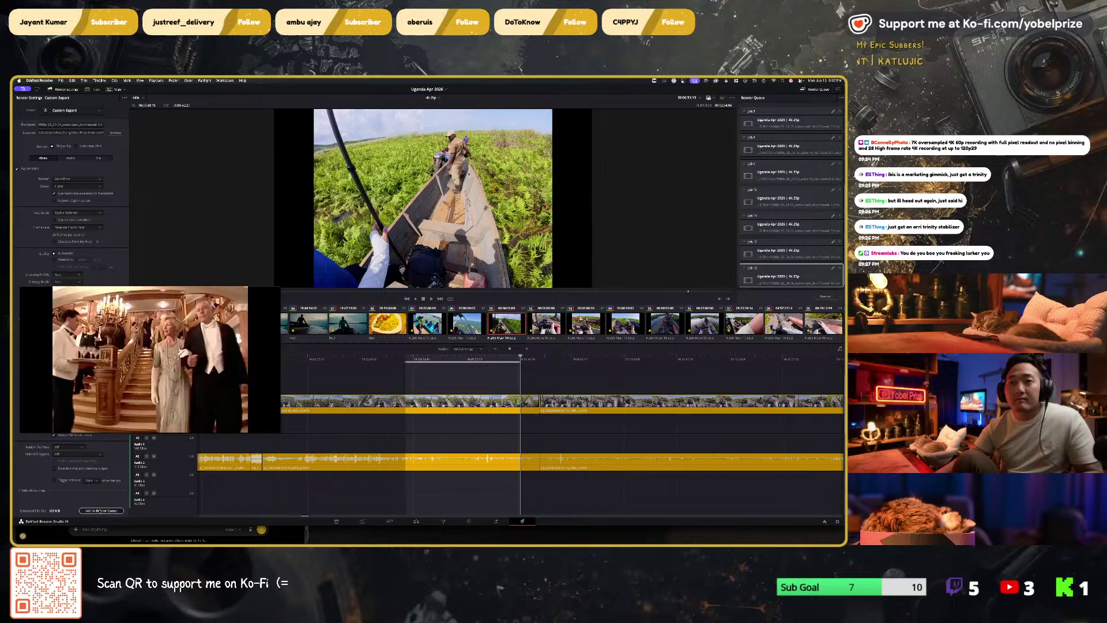
left_click(99, 510)
Step: Check the render settings of the two most recently queued jobs
left_click(833, 243)
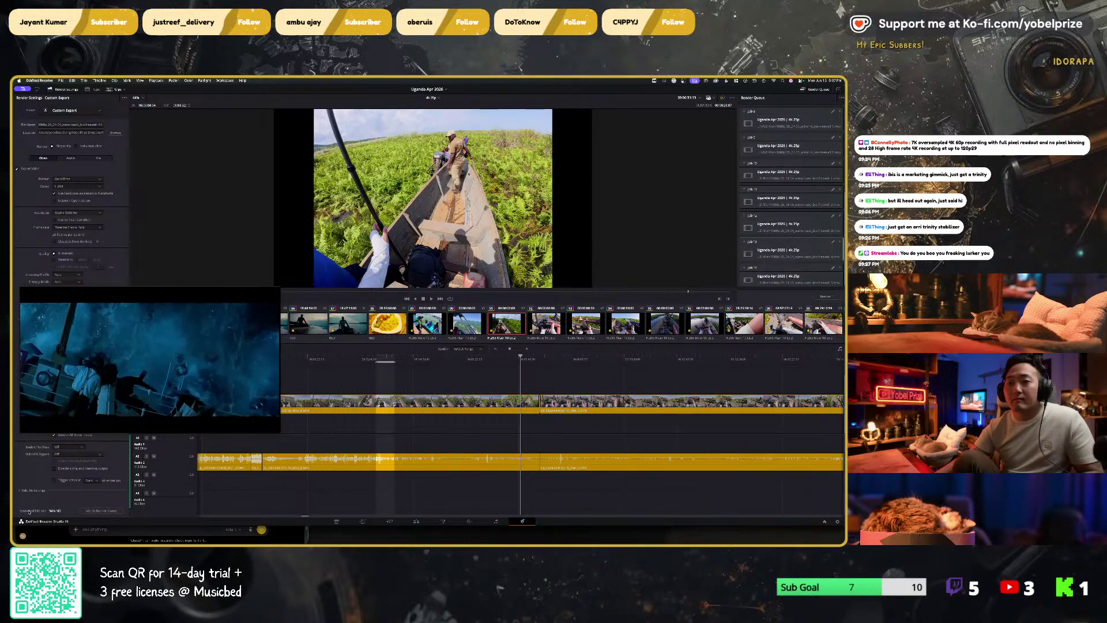
left_click(833, 268)
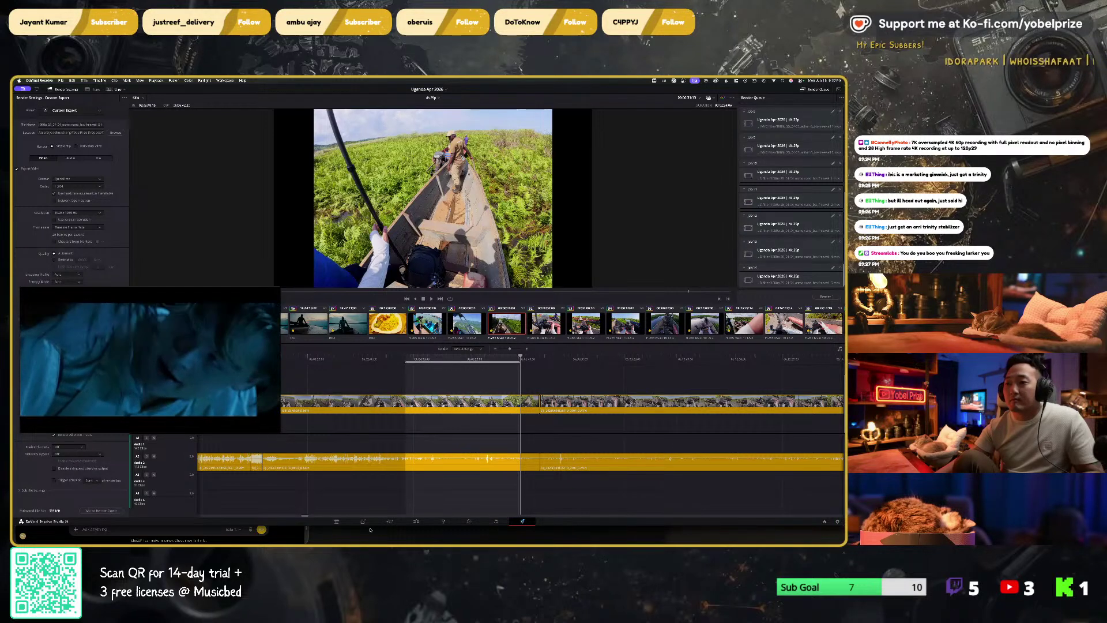
Step: Return to the Edit page and mark the next segment's start at the first frame of the following clip
left_click(410, 519)
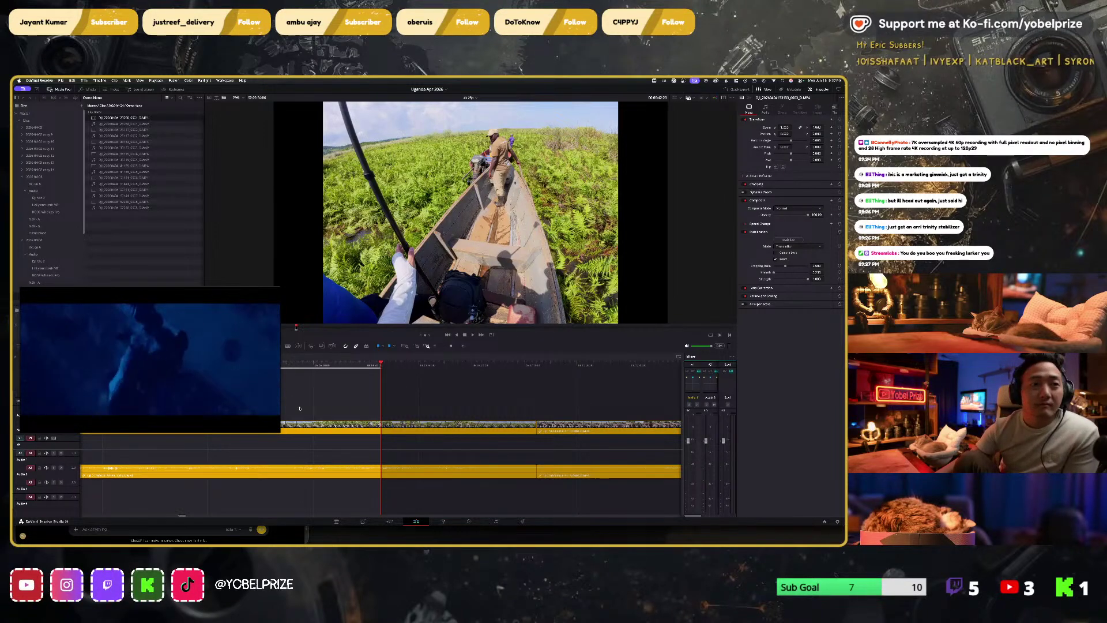
scroll(418, 379, "right", 3)
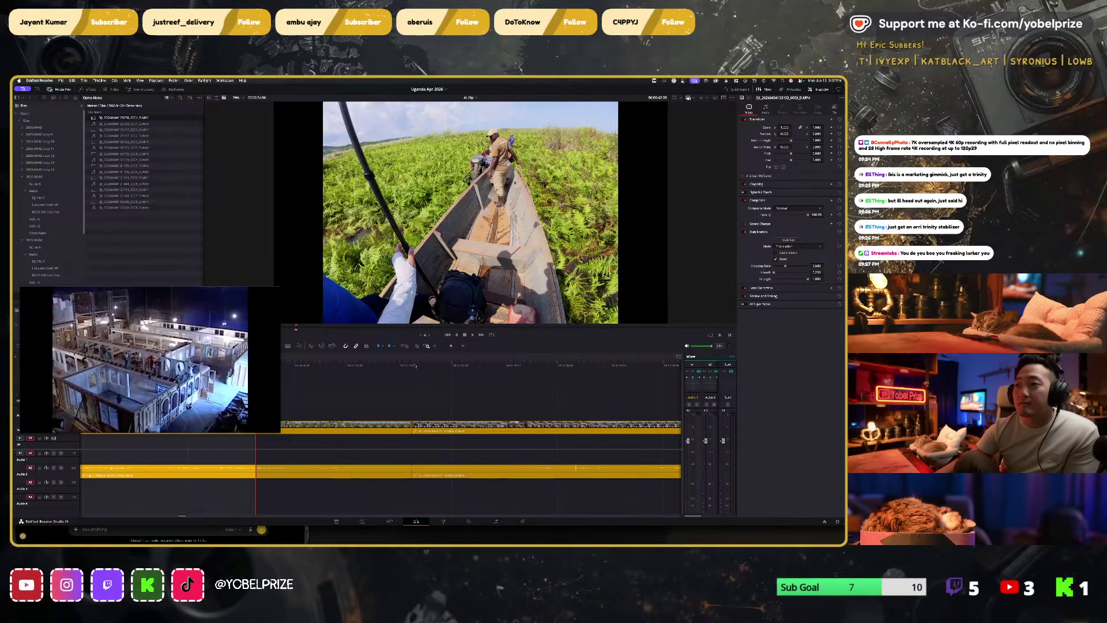
left_click(459, 363)
key("l")
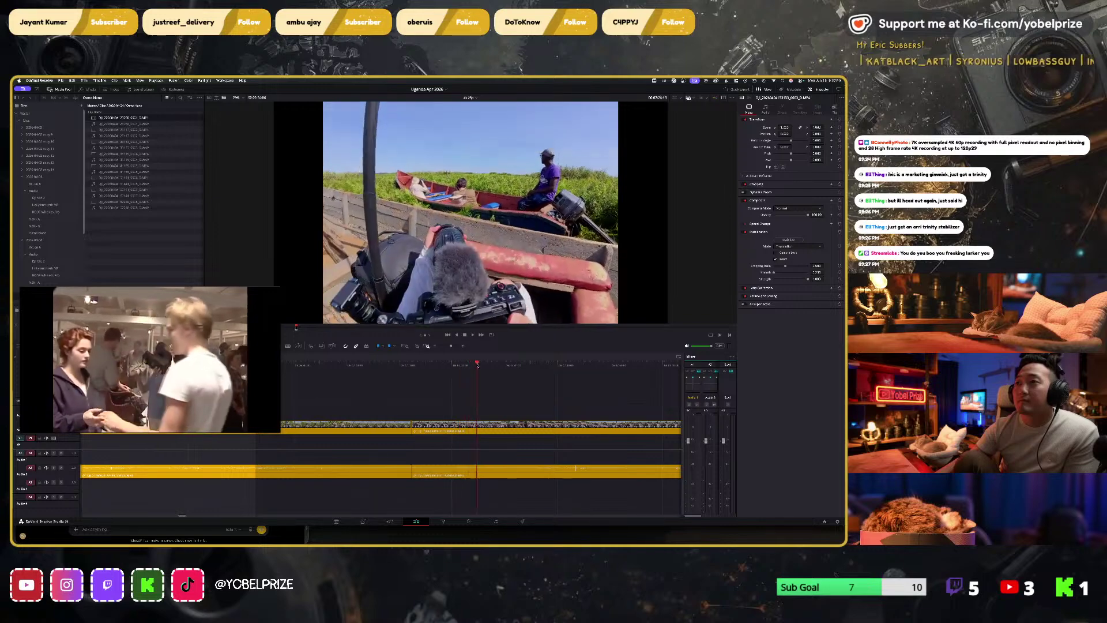
key("j")
key("Up")
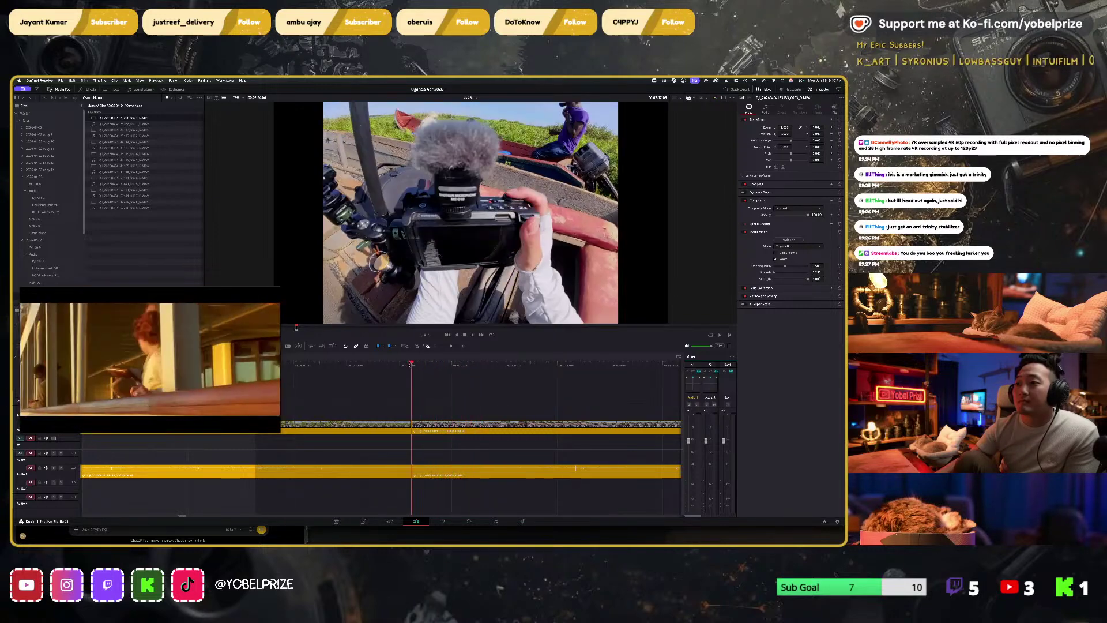
key("l")
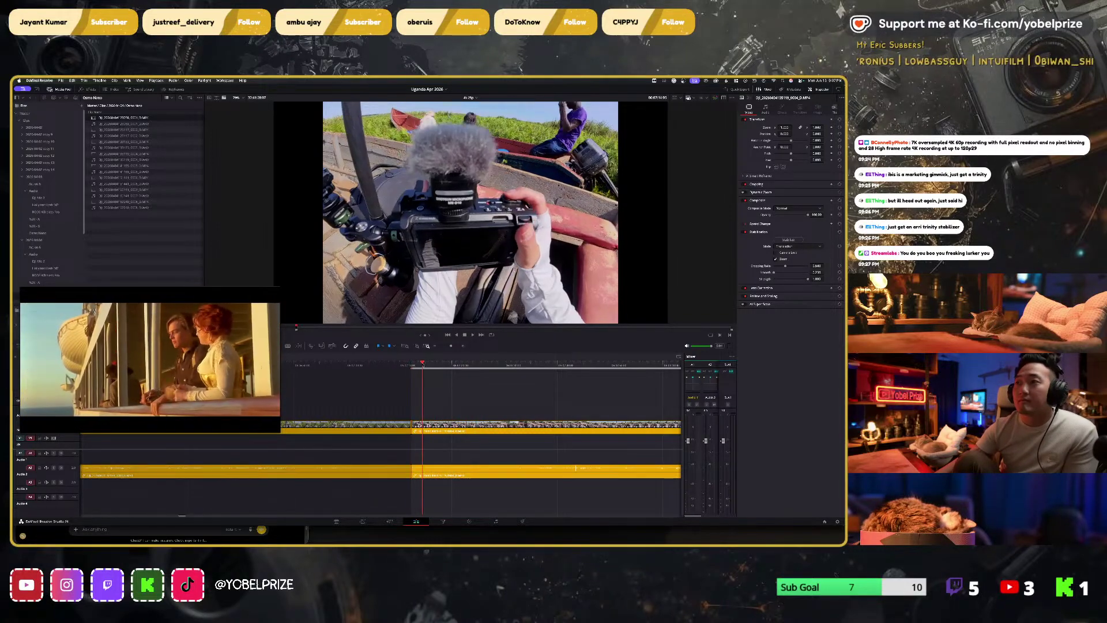
Step: Mark the segment's end at the shot of the man in purple beside the motor, with the backpack in the foreground
left_click_drag(471, 368, 492, 368)
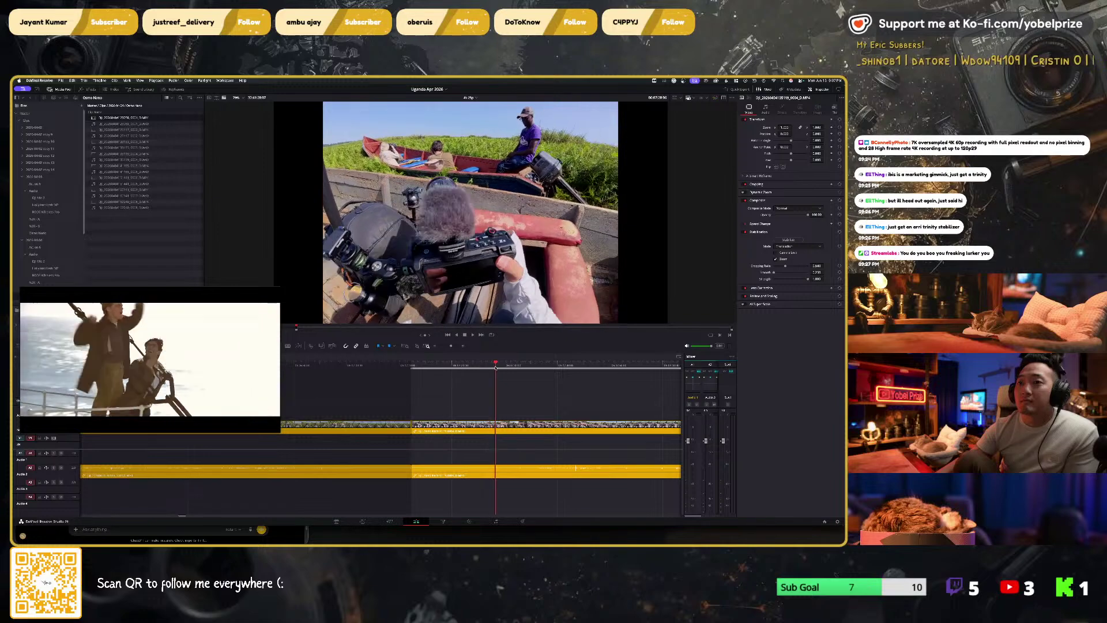
scroll(459, 387, "right", 3)
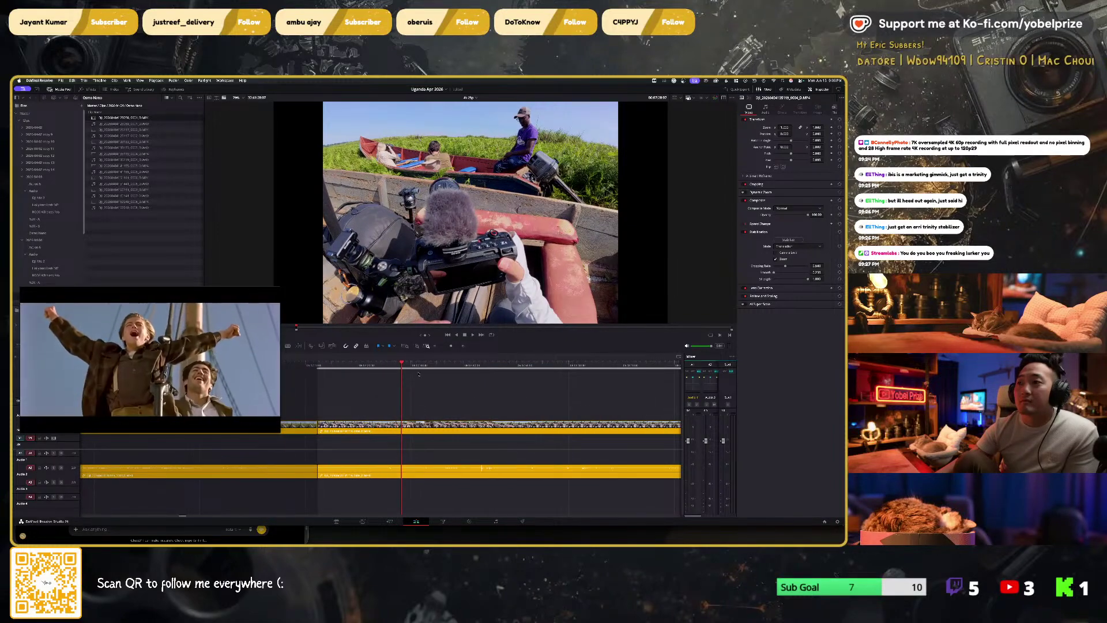
left_click_drag(400, 363, 498, 362)
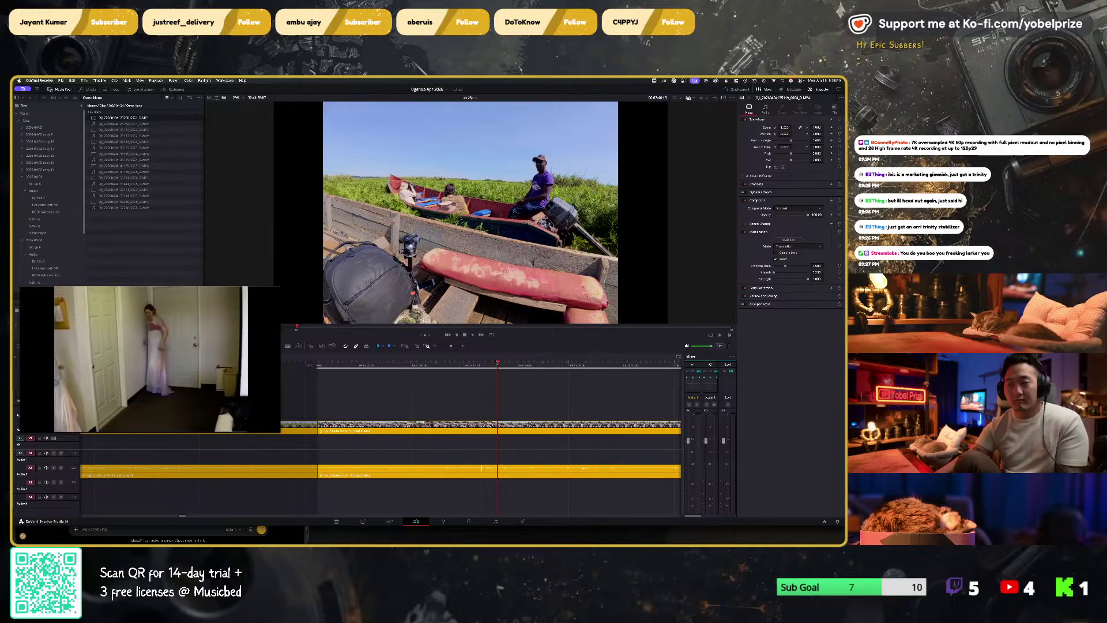
key("super+b")
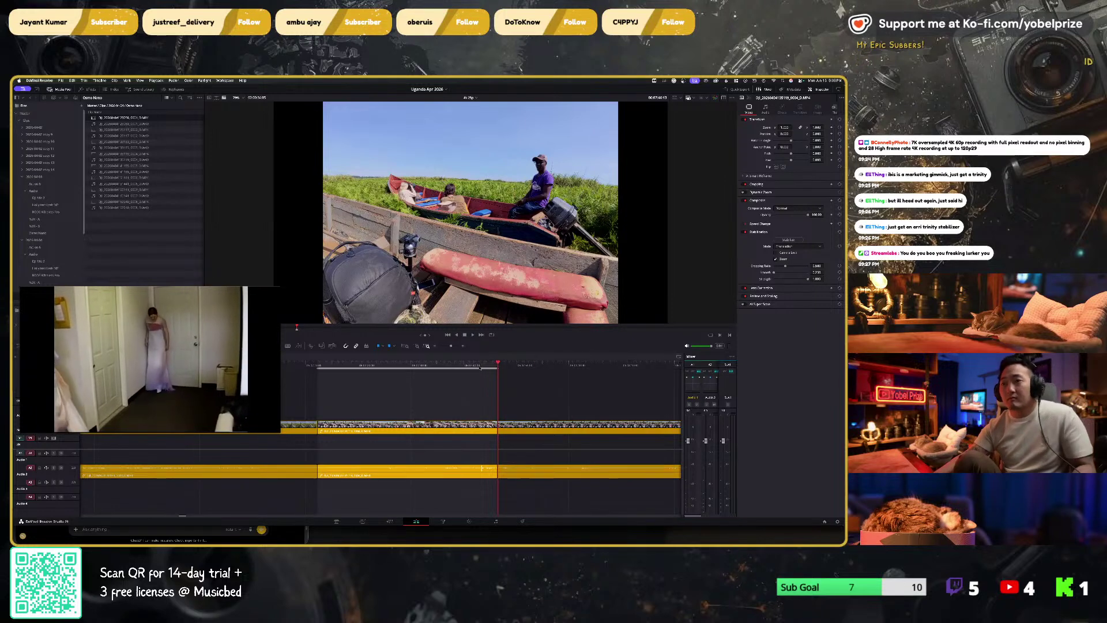
Step: Add the segment showing the man in the motorboat to the render queue with the preset output resolution
left_click(523, 520)
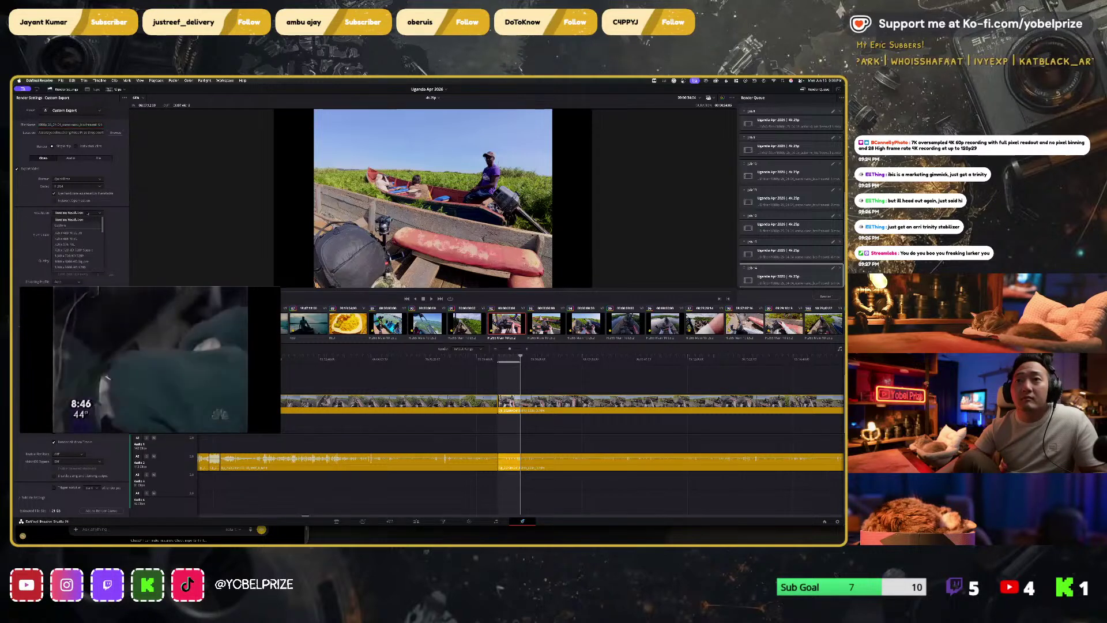
left_click(73, 259)
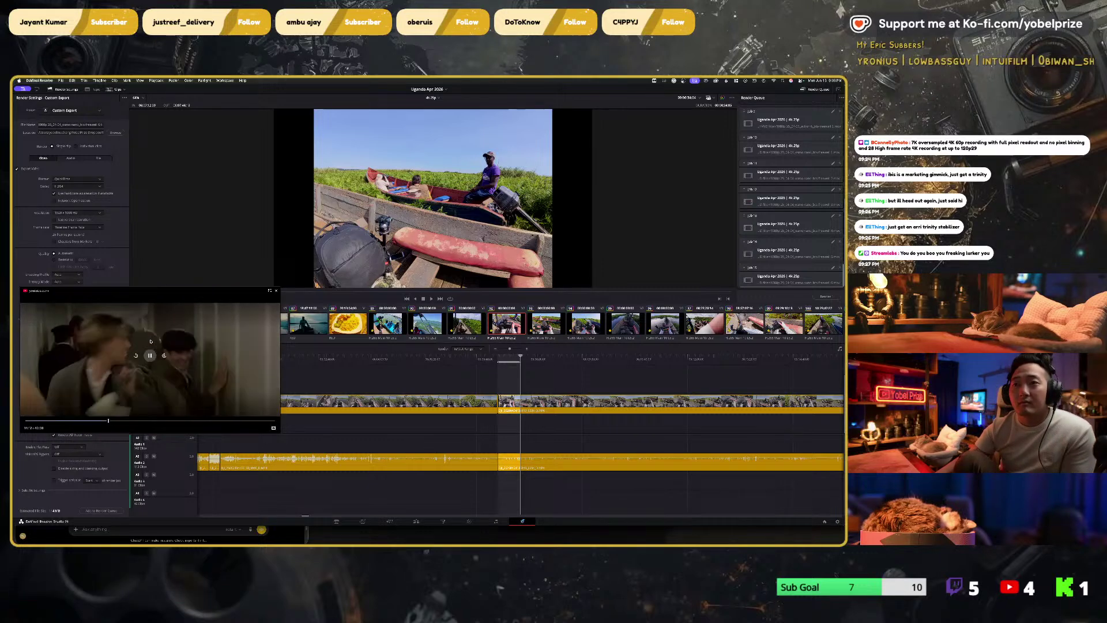
Step: Rewind the floating video
left_click(141, 352)
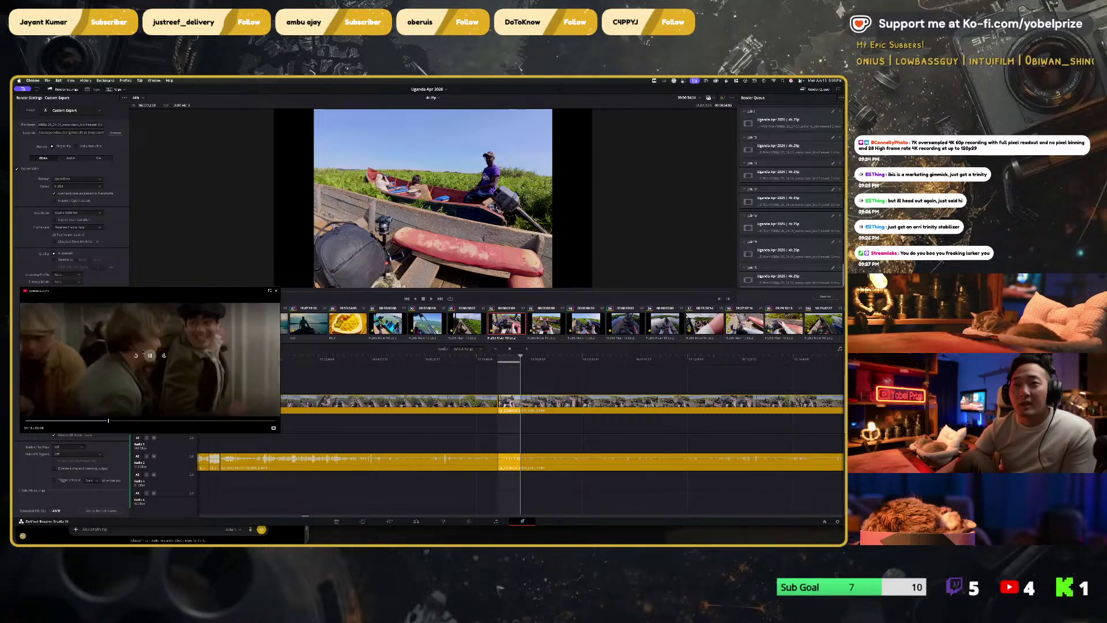
left_click(136, 355)
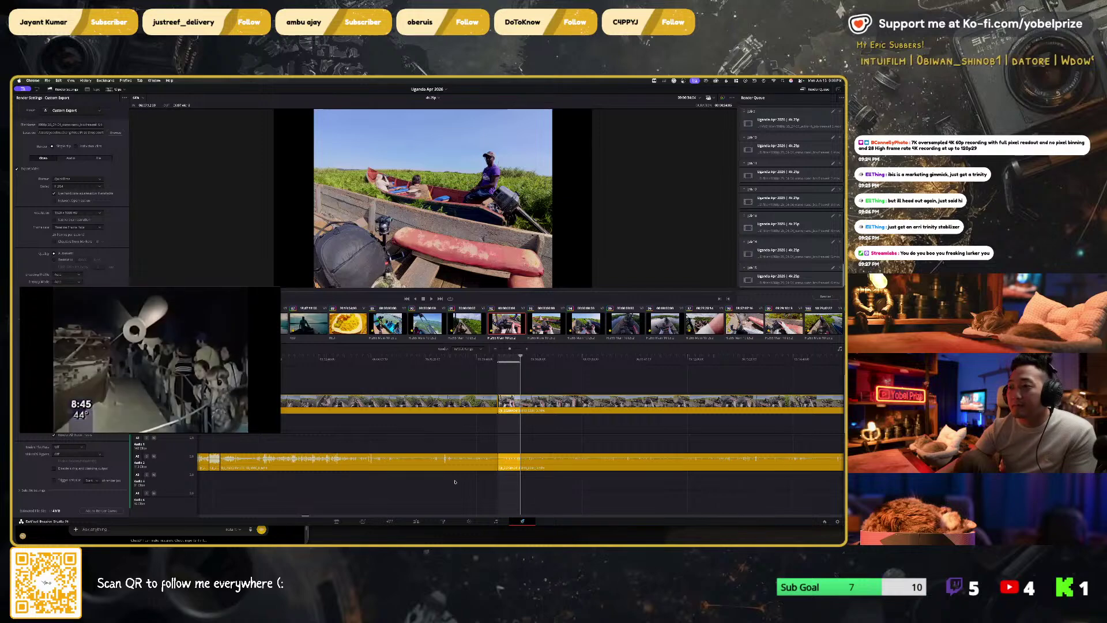
Step: Return to the Edit page and mark the next segment's start at the shot of the man in purple above the empty red cushion
left_click(416, 521)
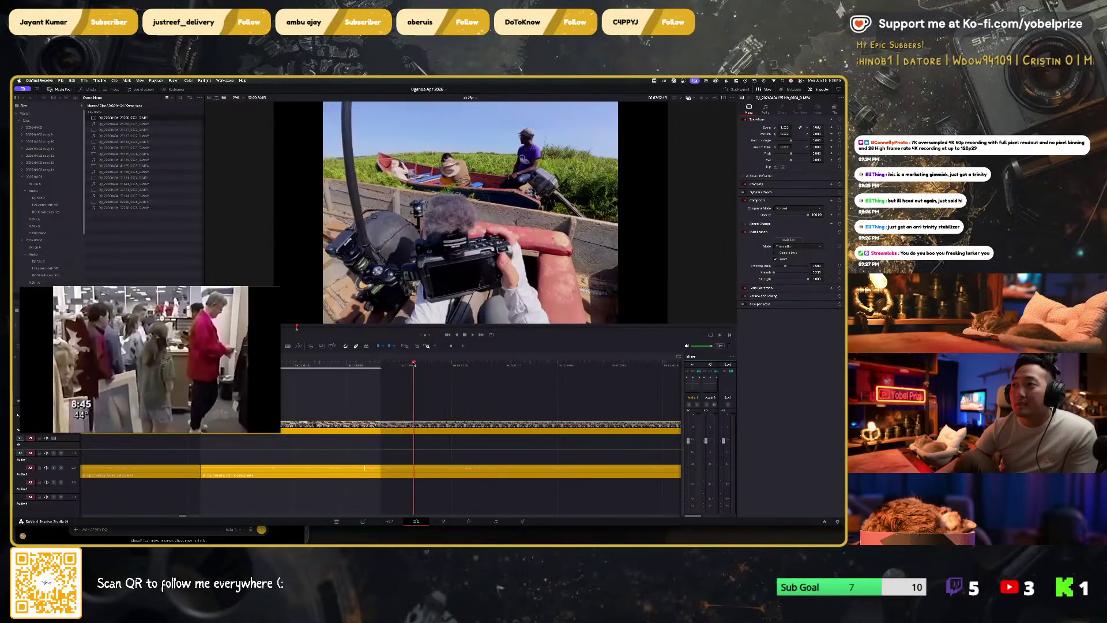
left_click_drag(405, 364, 397, 364)
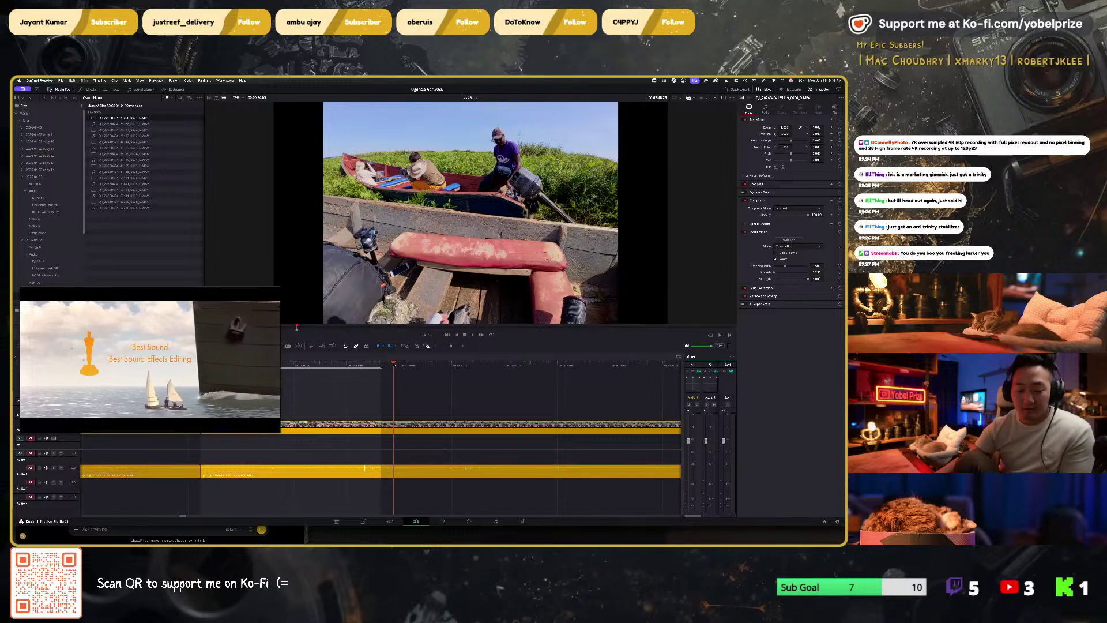
scroll(362, 384, "right", 3)
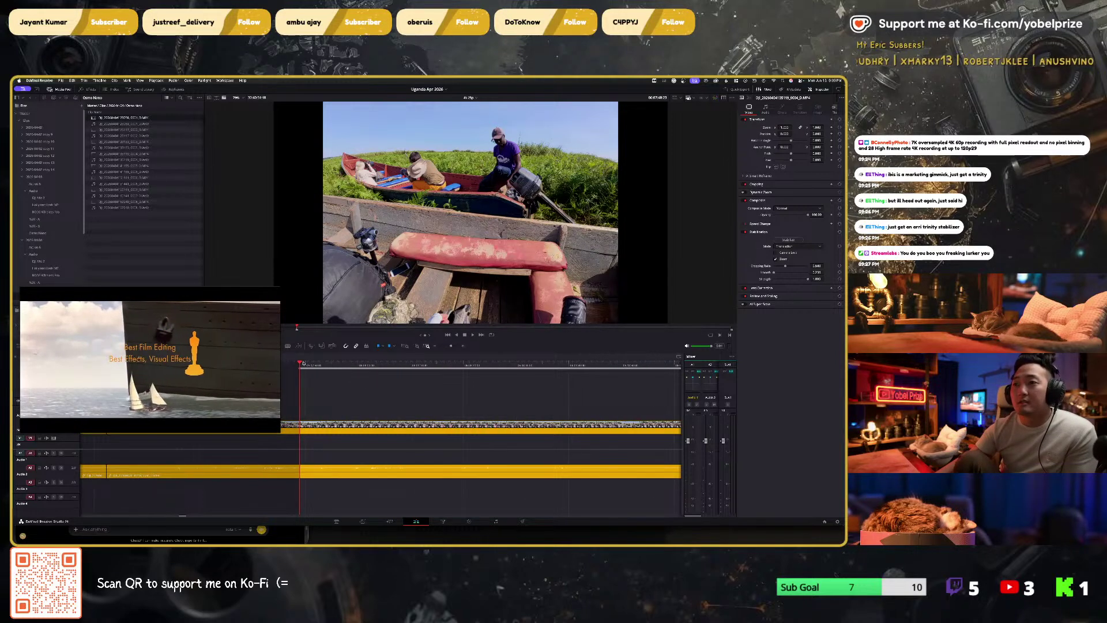
Step: Review the footage of the hand-held camera beside the red boat for a segment end, replaying the floating video alongside
left_click_drag(300, 365, 474, 366)
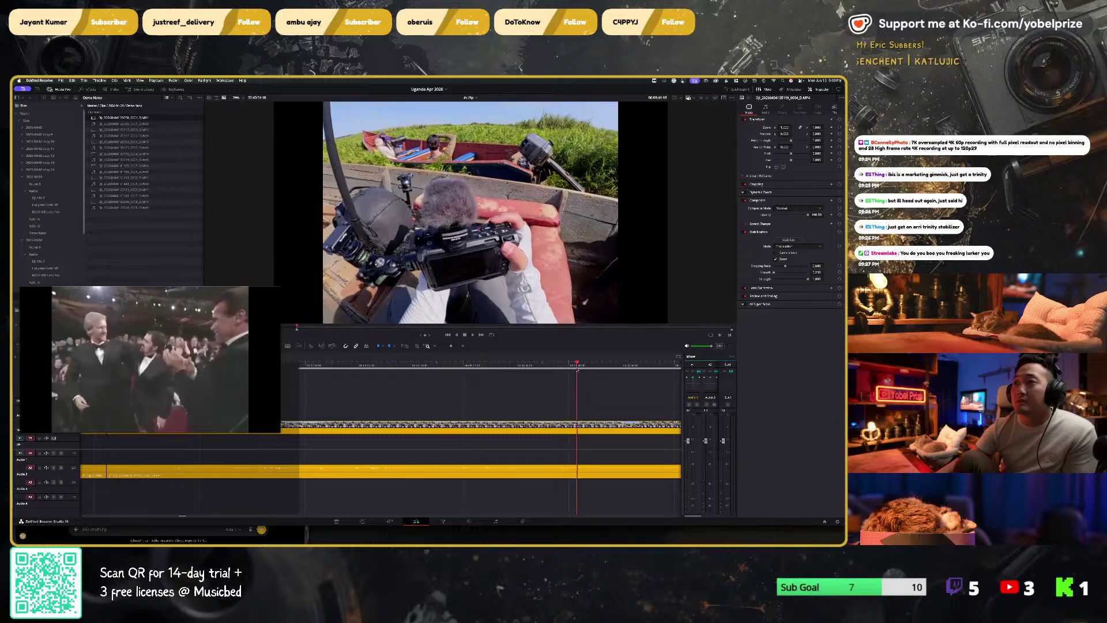
left_click_drag(597, 371, 475, 362)
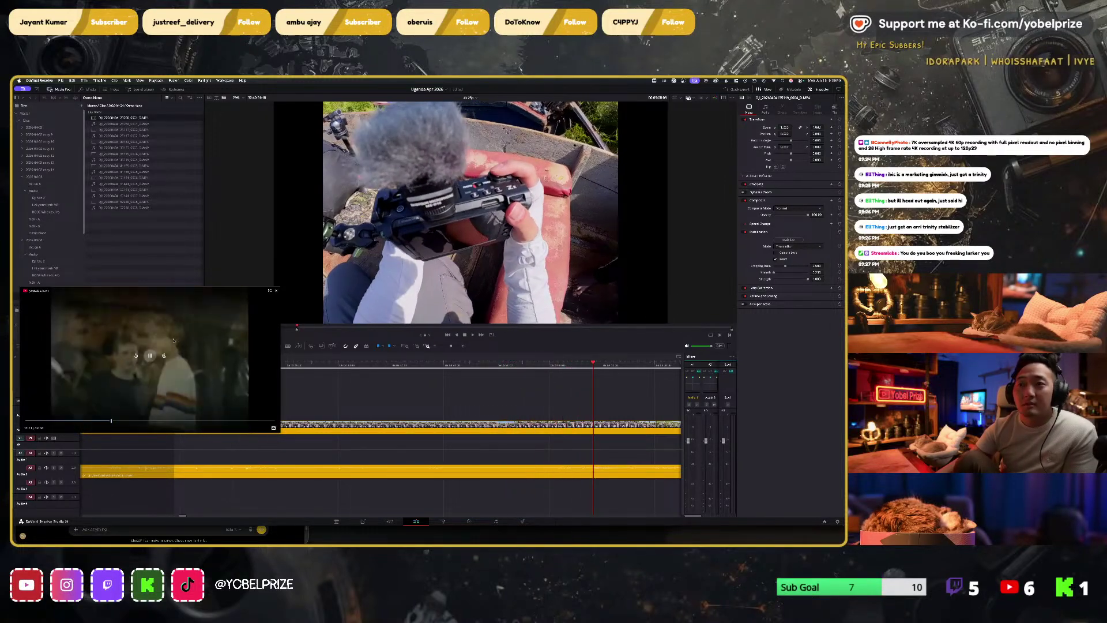
left_click(145, 355)
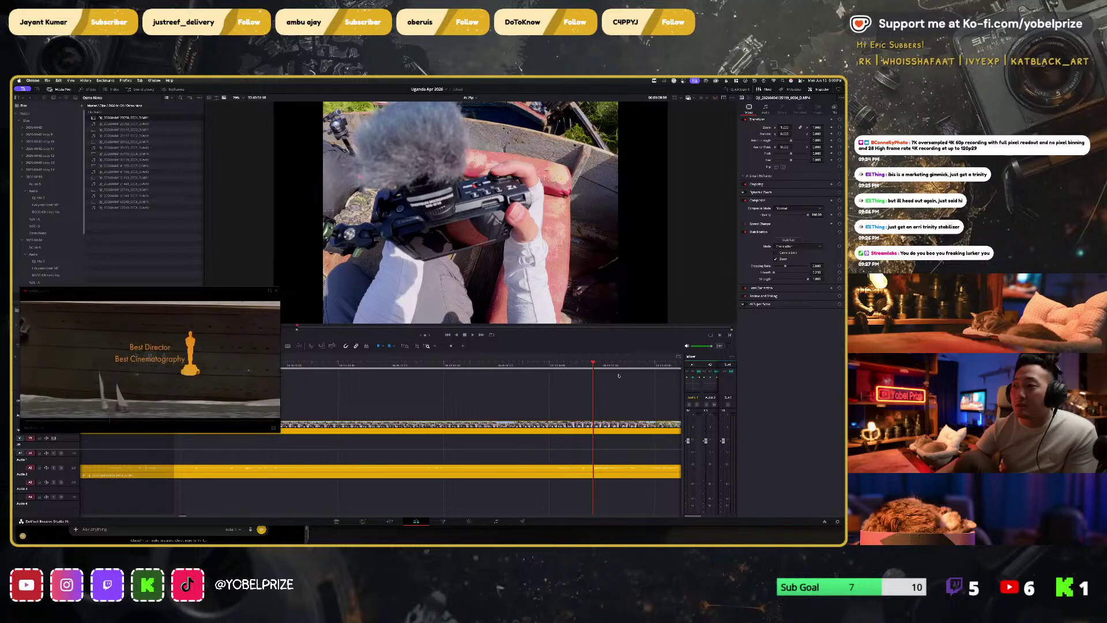
left_click(436, 365)
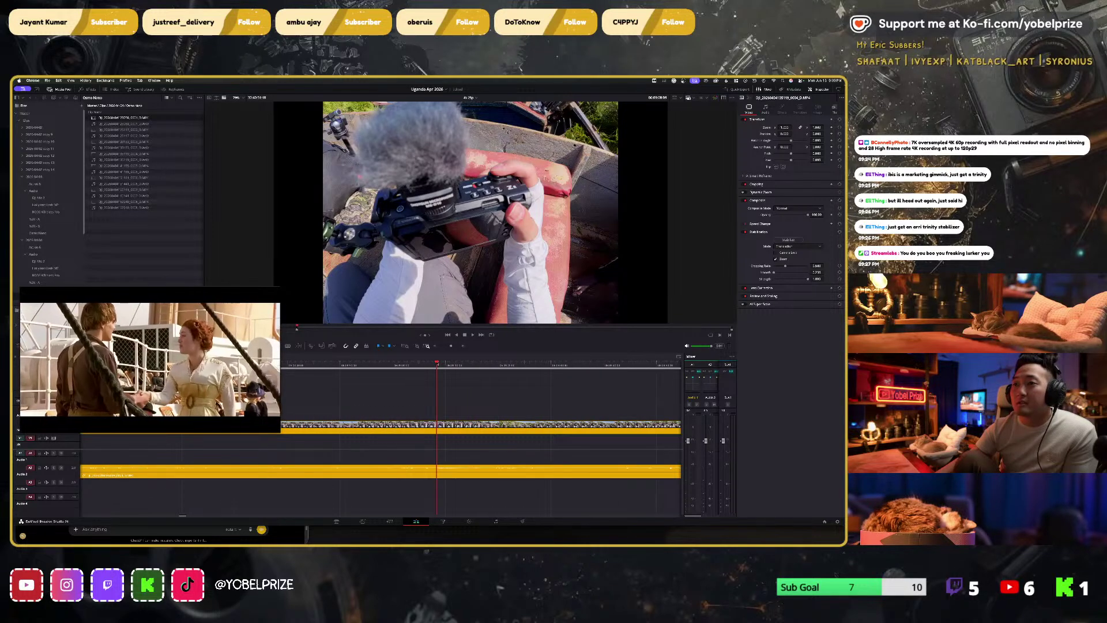
key("space")
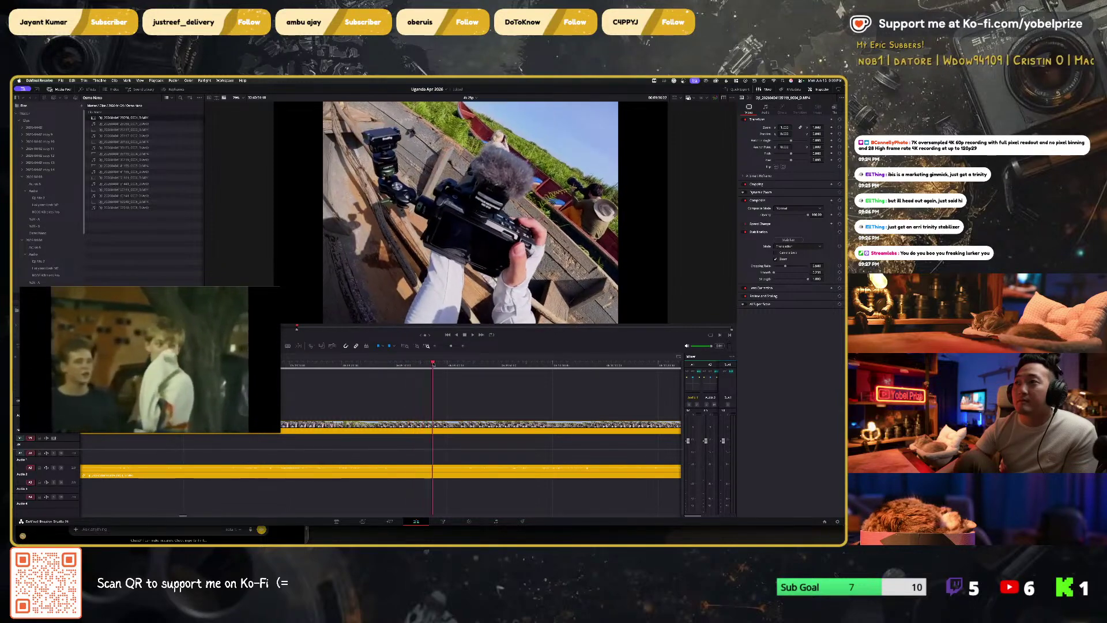
left_click_drag(464, 365, 542, 368)
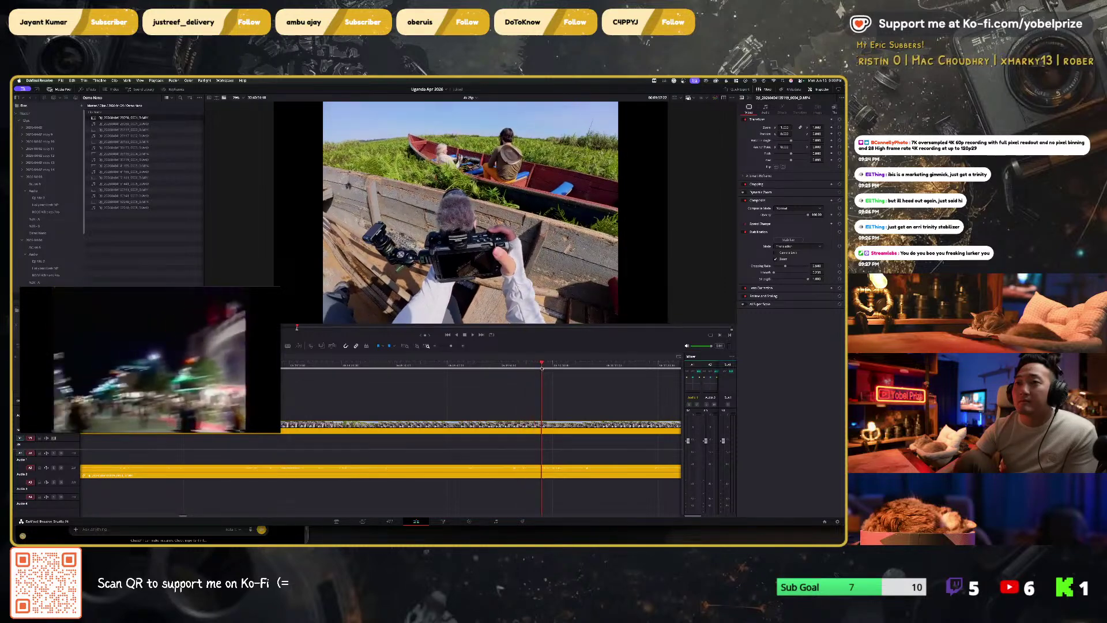
scroll(435, 383, "right", 3)
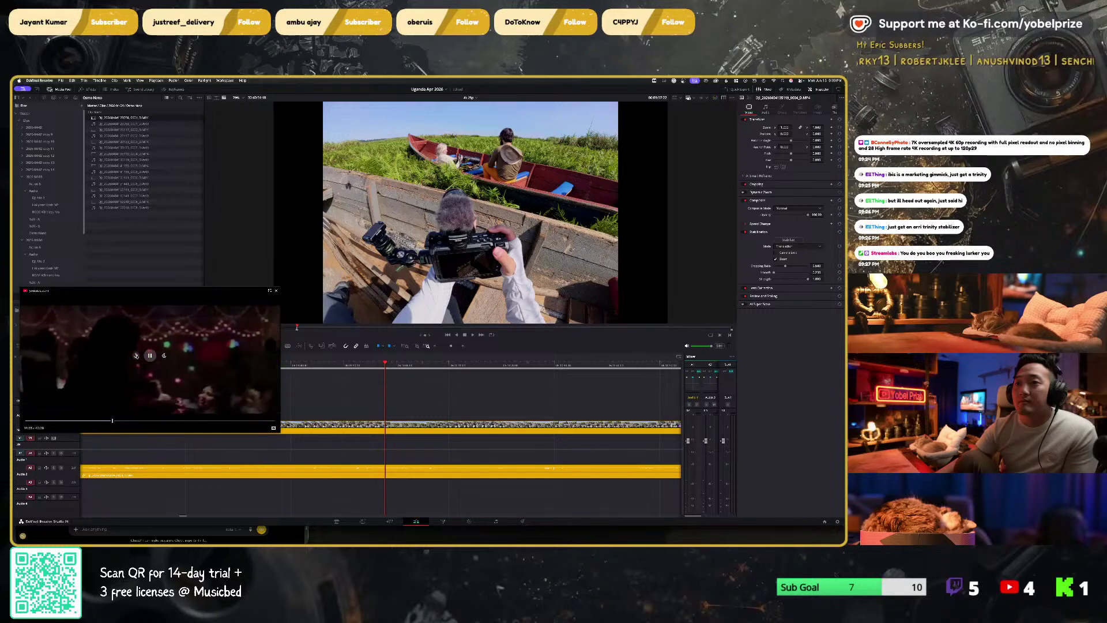
left_click(136, 355)
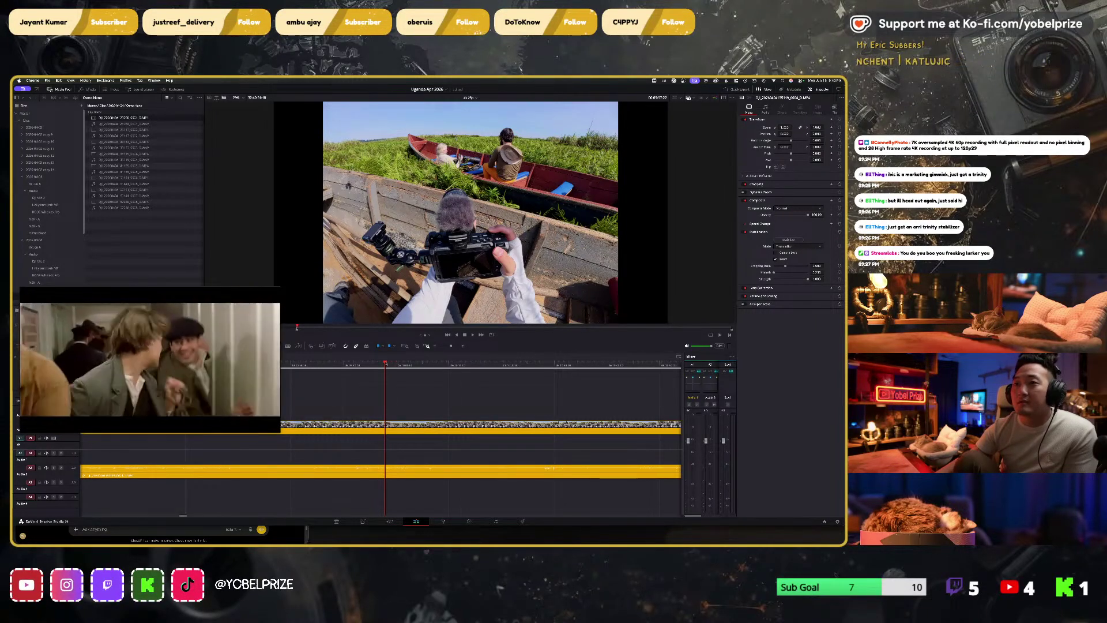
key("space")
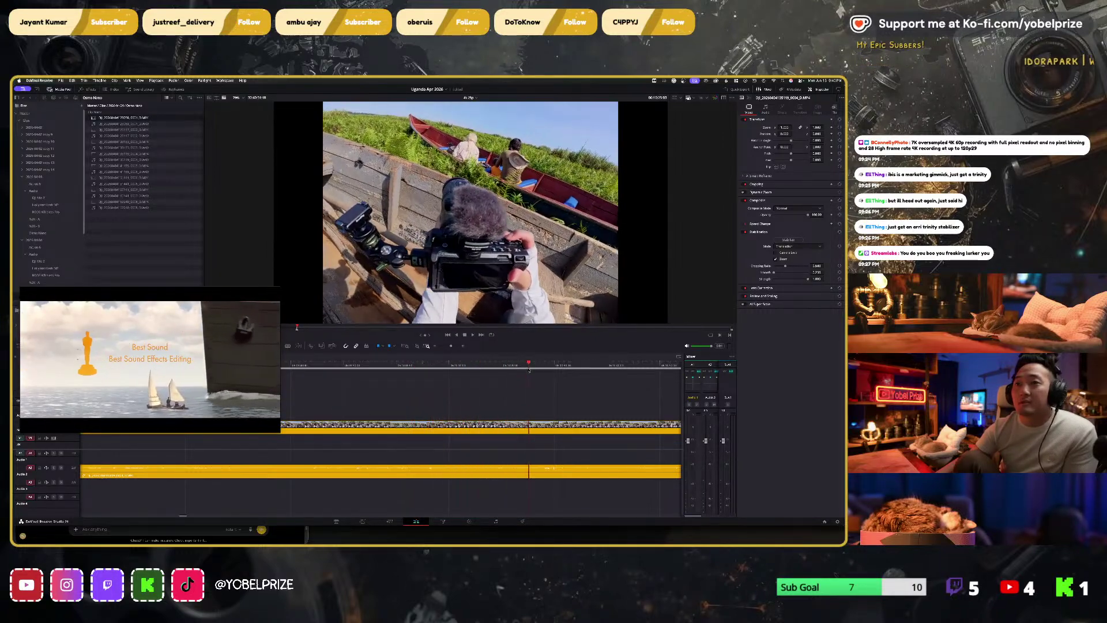
scroll(419, 391, "right", 3)
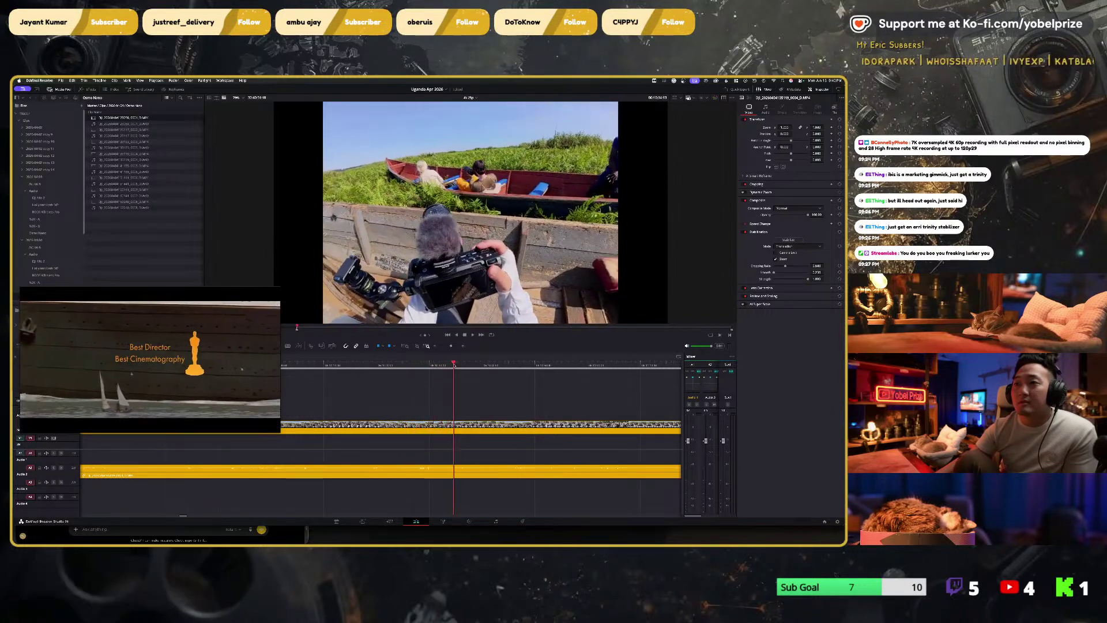
Step: Pause the floating video briefly and resume its playback
mouse_move(202, 362)
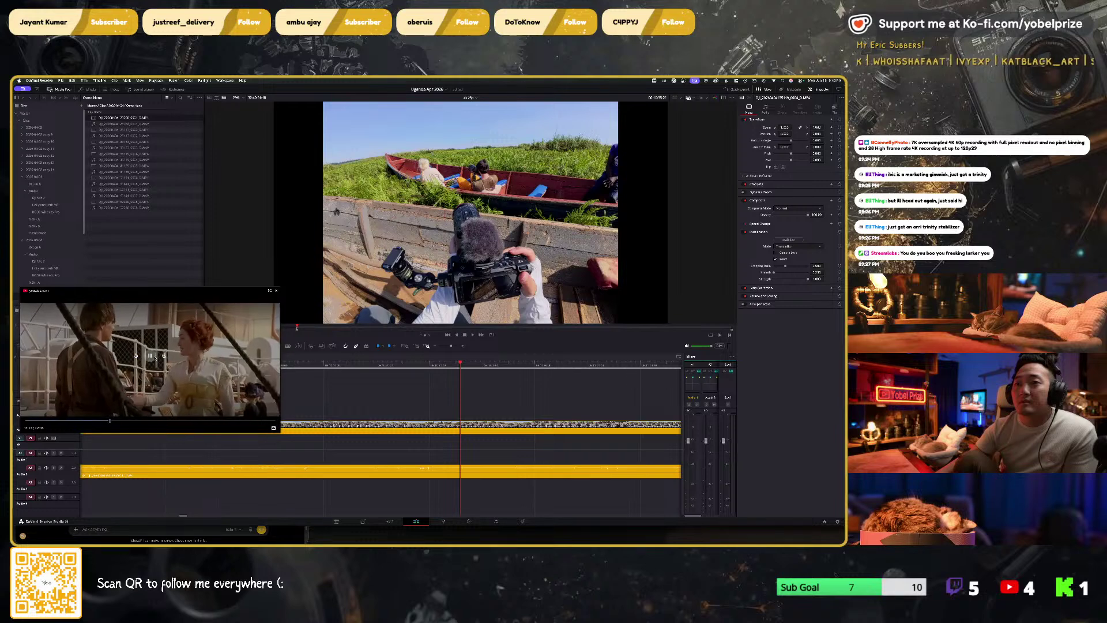
left_click(150, 356)
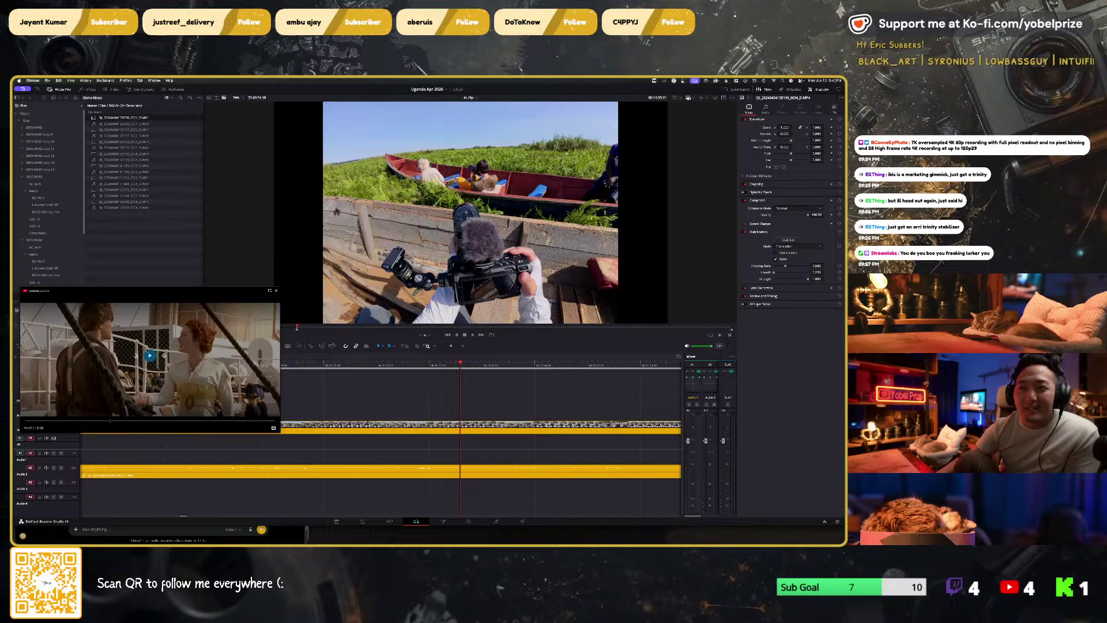
left_click(150, 356)
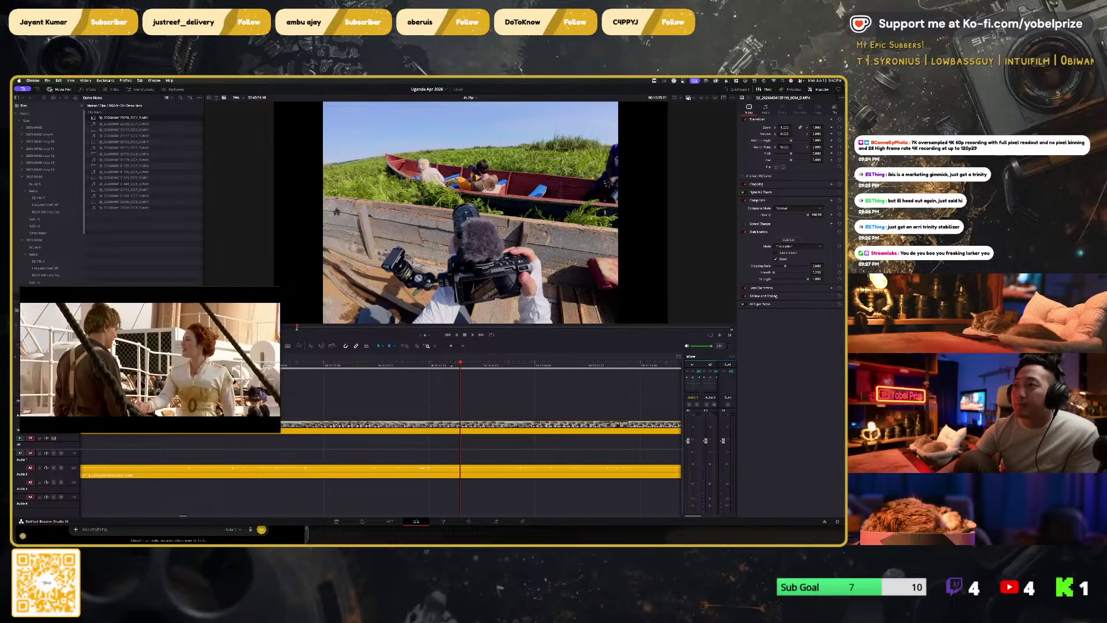
Step: Mark the segment's end in the following clip at the open marsh shot with distant people beyond the bow and no camera held up
left_click(460, 364)
key("space")
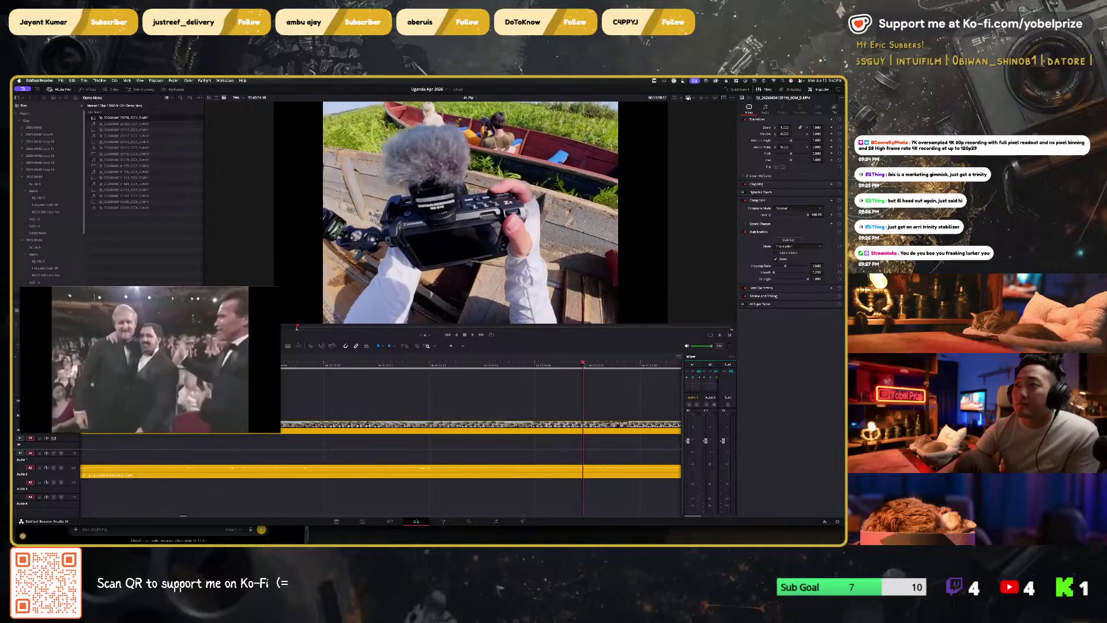
left_click(454, 365)
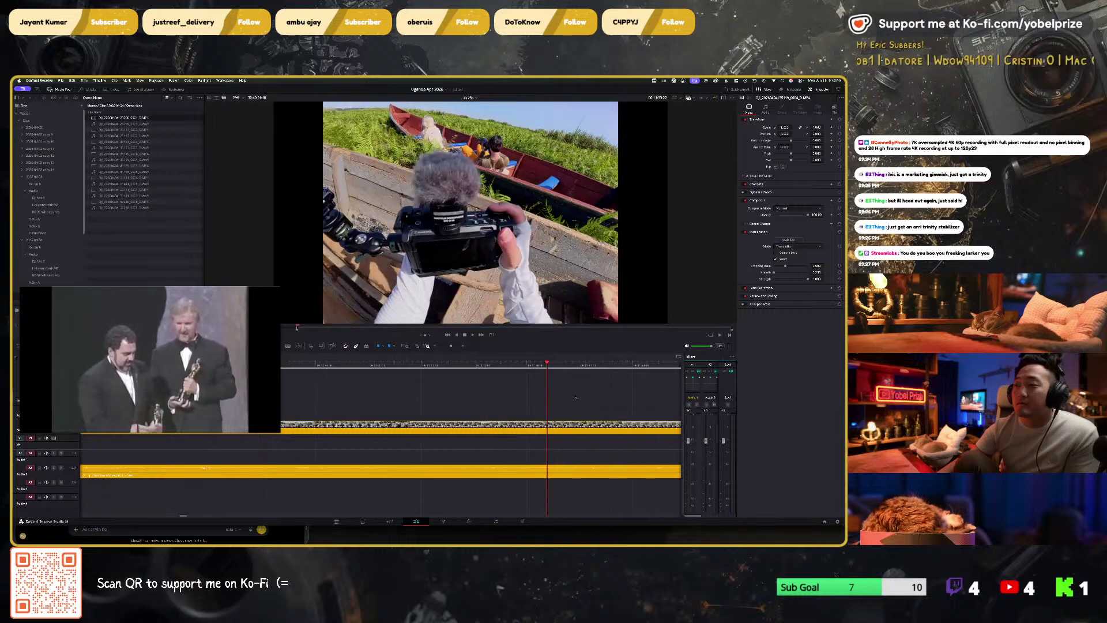
left_click(479, 364)
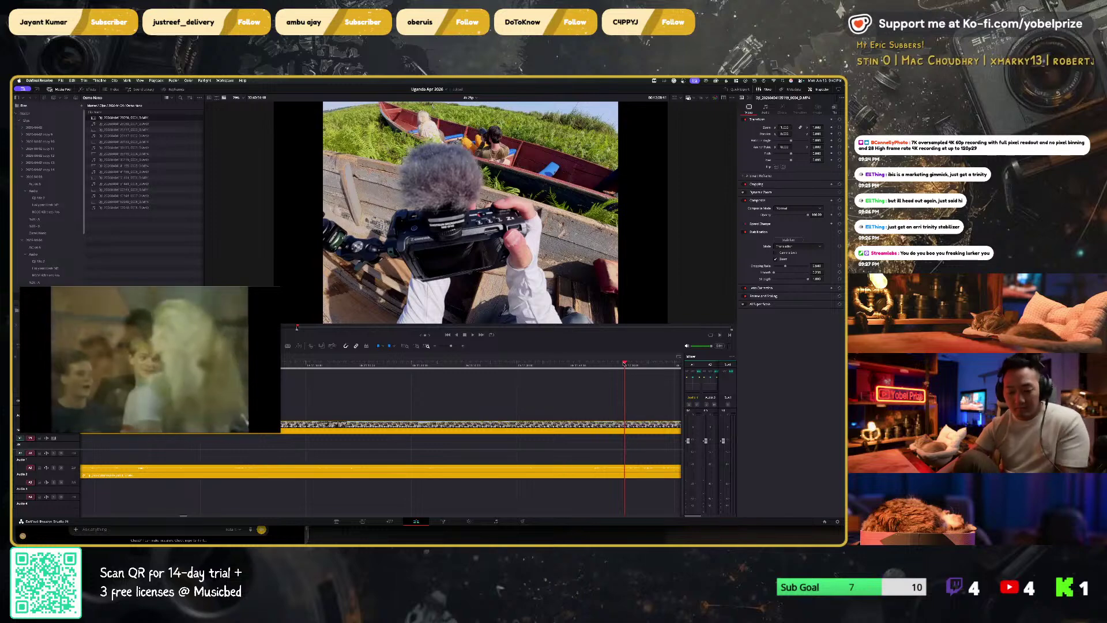
left_click(482, 365)
scroll(465, 363, "down", 2)
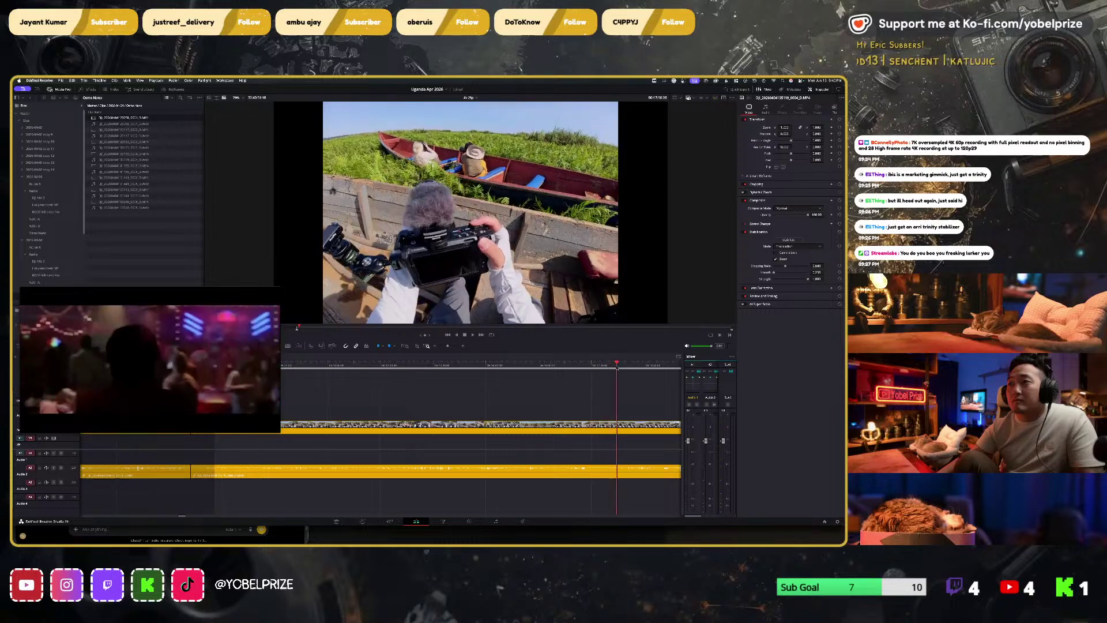
scroll(519, 375, "right", 5)
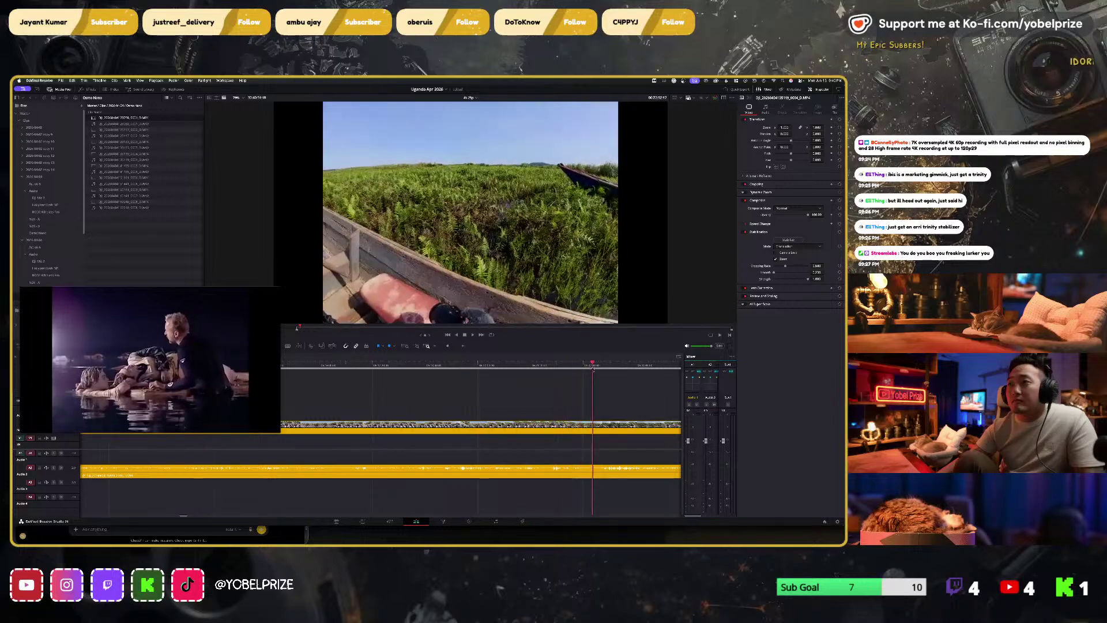
left_click_drag(631, 368, 637, 369)
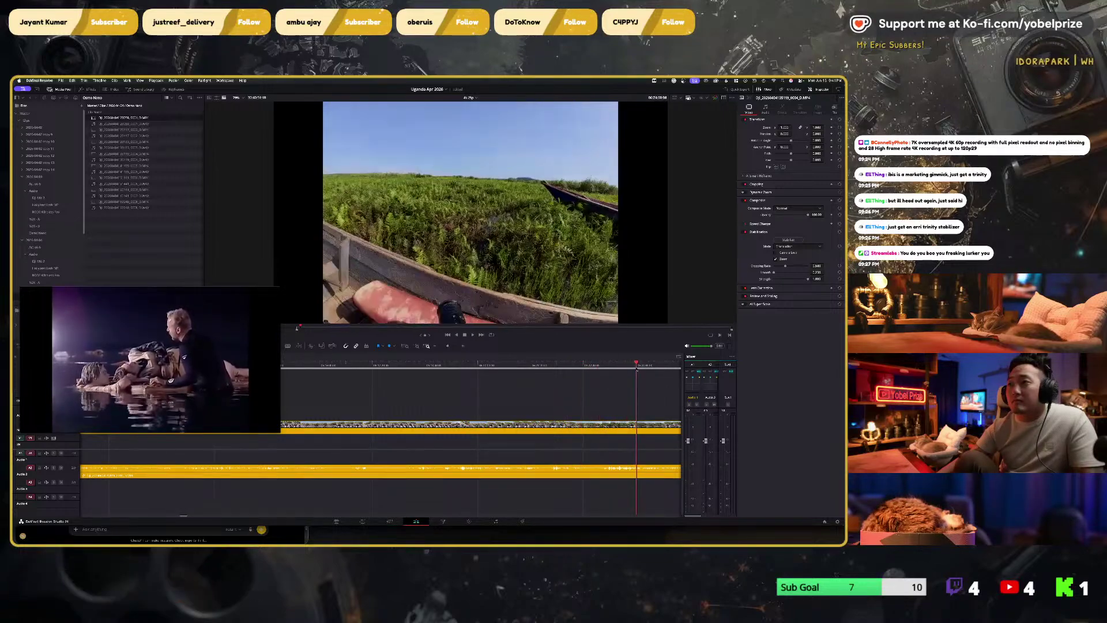
scroll(533, 411, "right", 5)
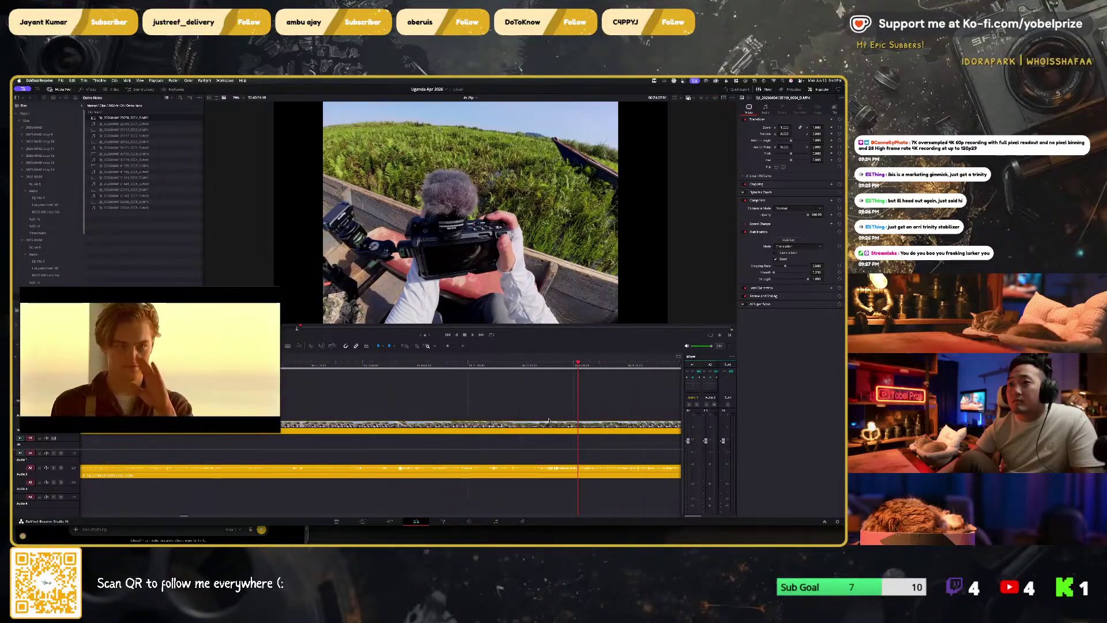
scroll(533, 411, "right", 2)
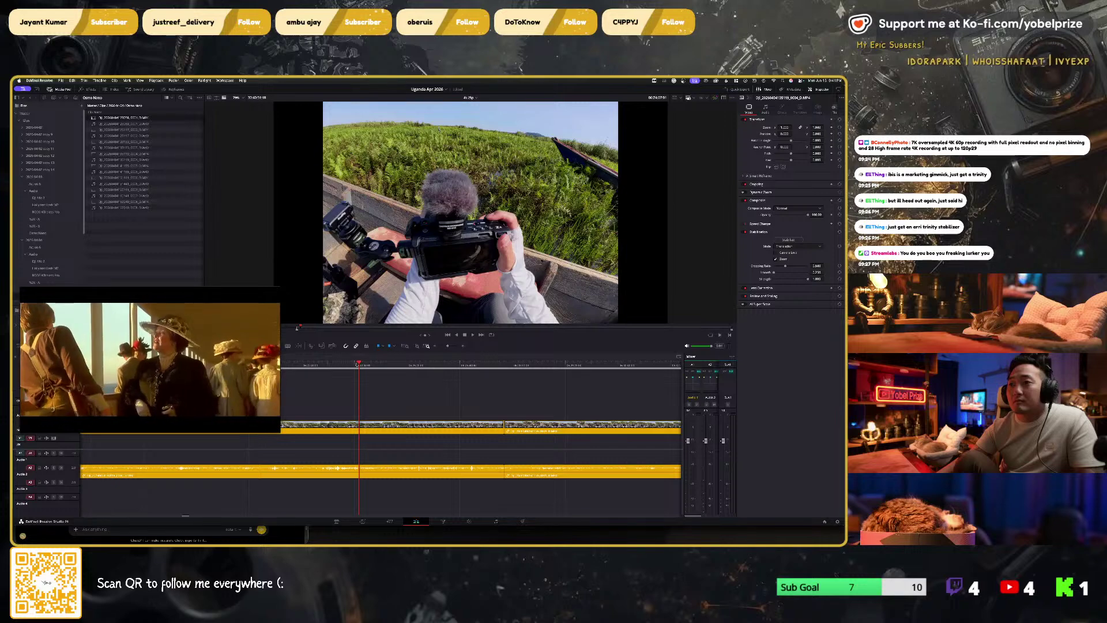
key("space")
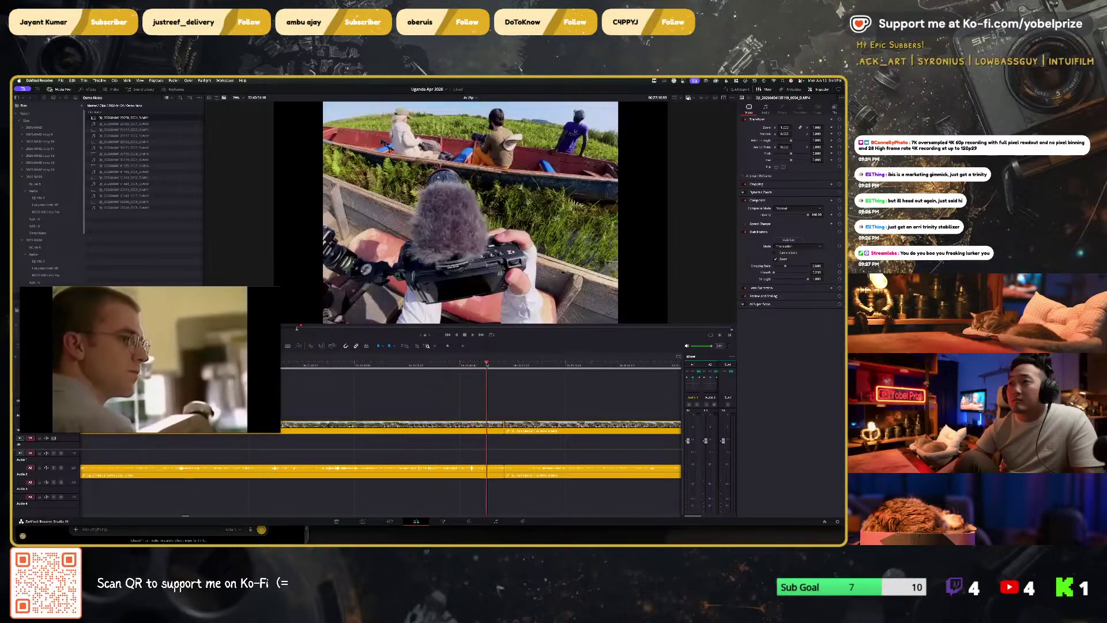
scroll(430, 405, "right", 5)
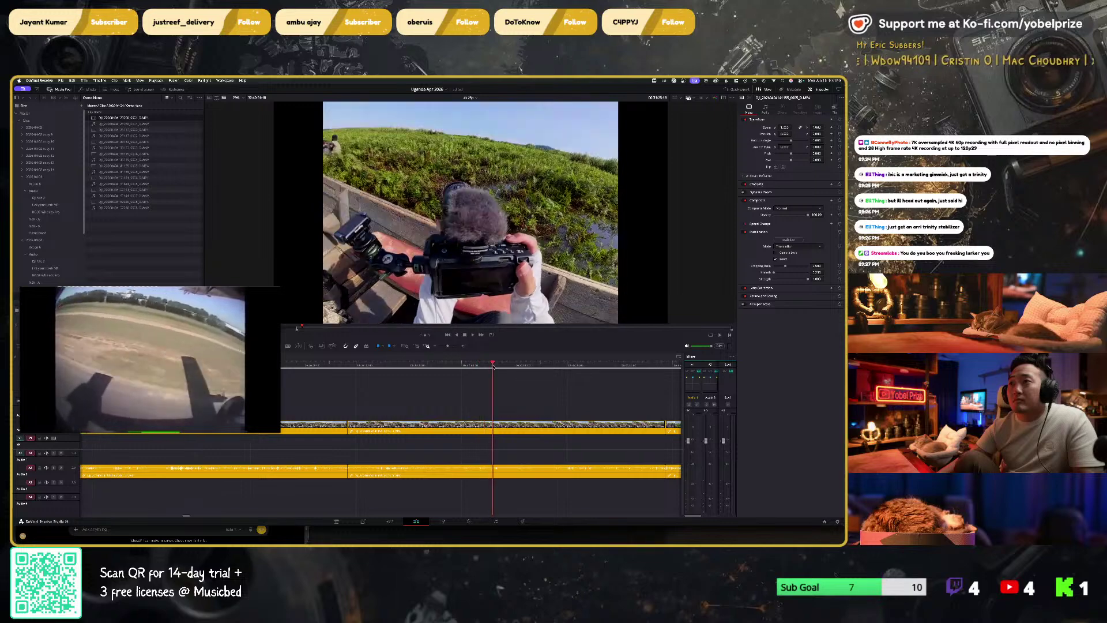
left_click_drag(503, 367, 503, 367)
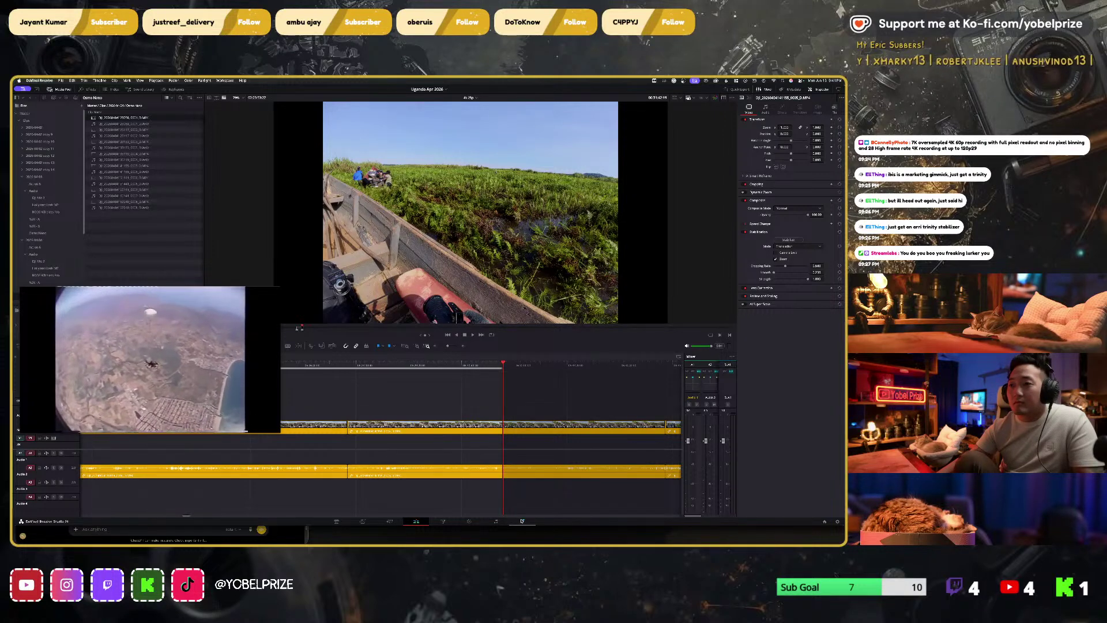
Step: Add the segment ending at the open marsh shot to the render queue with the preset output resolution
left_click(522, 521)
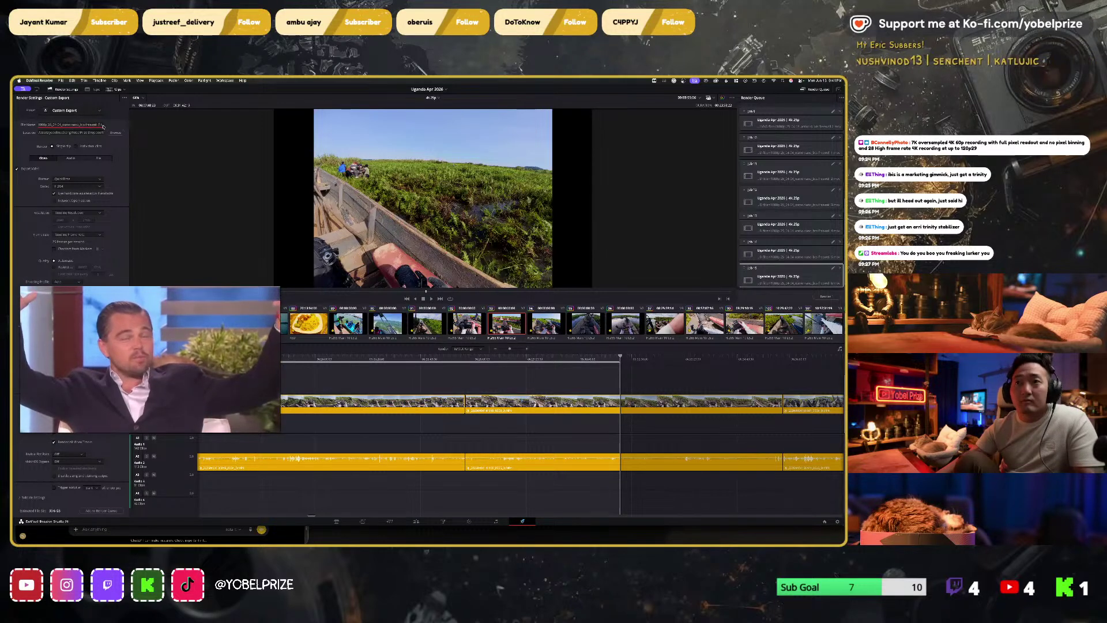
left_click(79, 213)
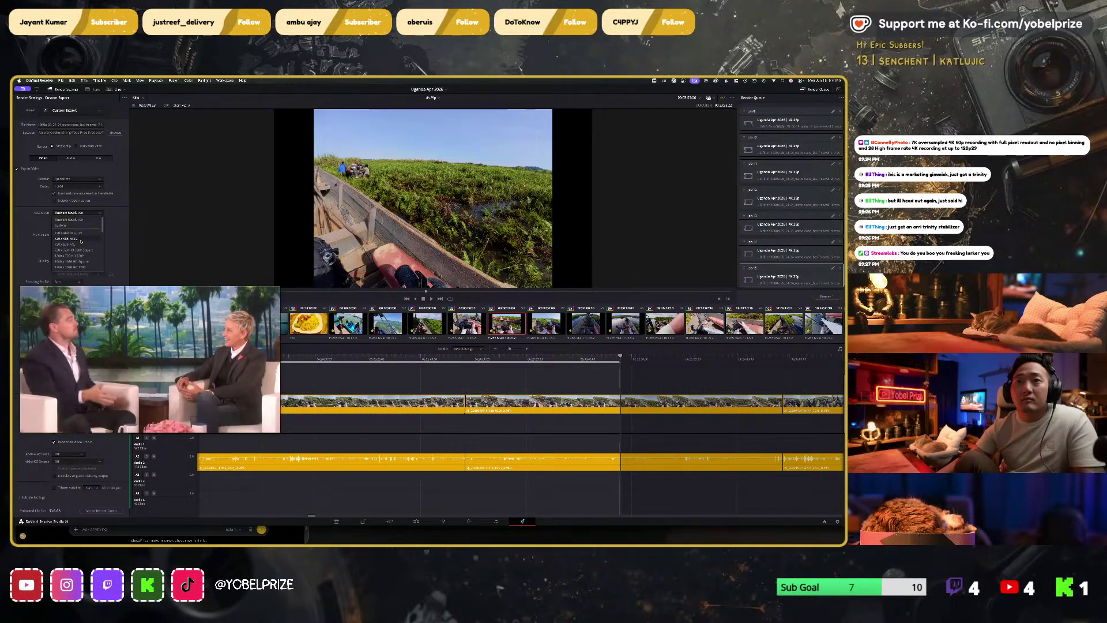
left_click(76, 260)
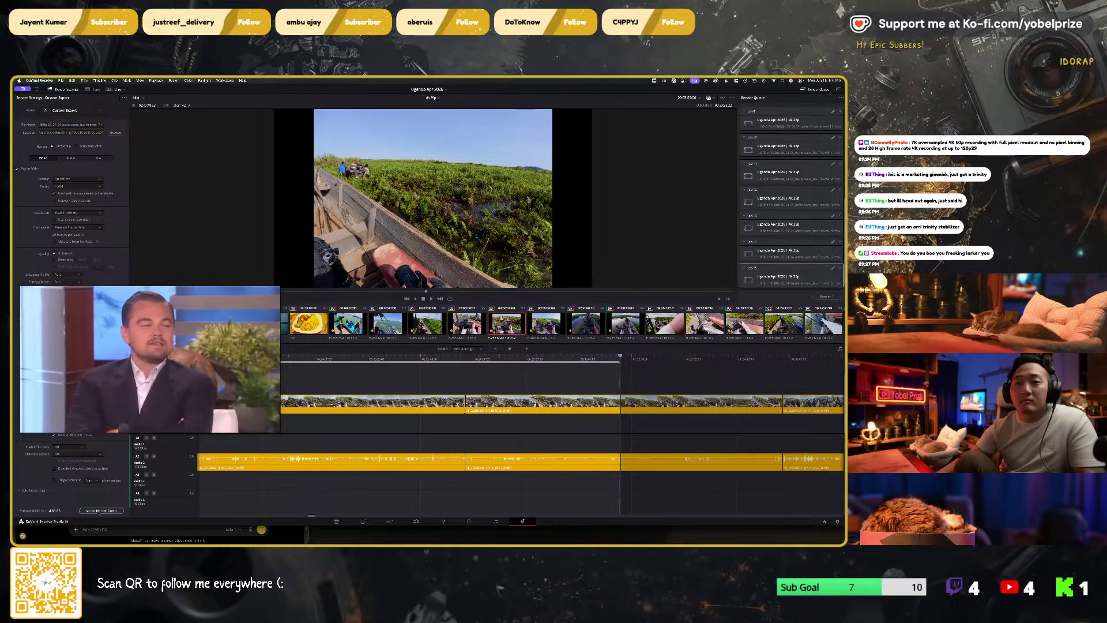
left_click(99, 511)
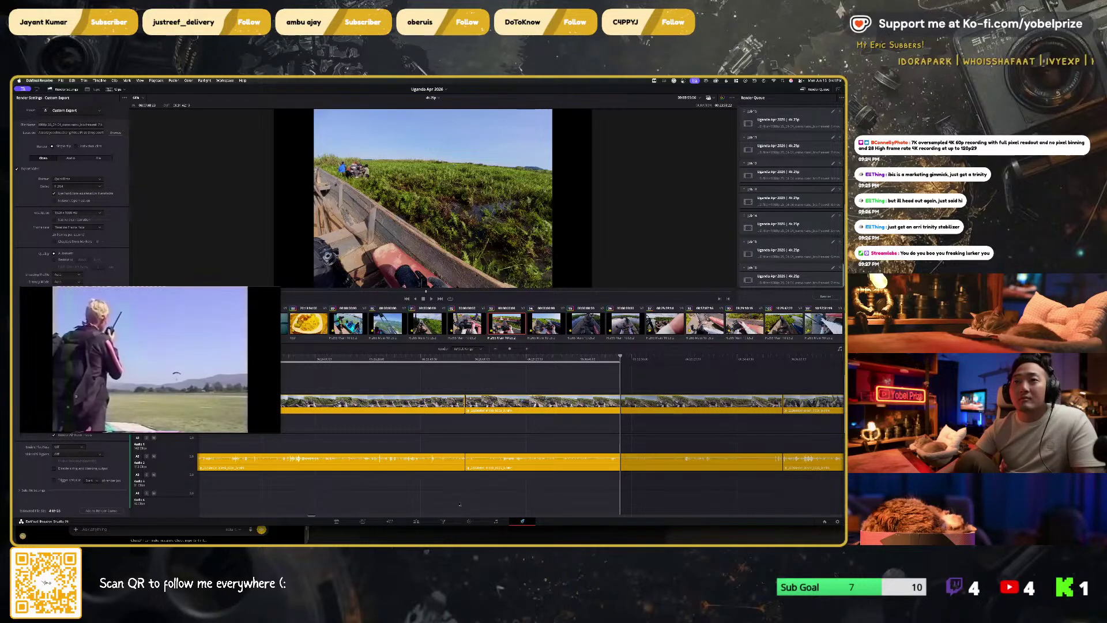
Step: Return to the Edit page at the end of the queued segment and pause the floating video
left_click(416, 521)
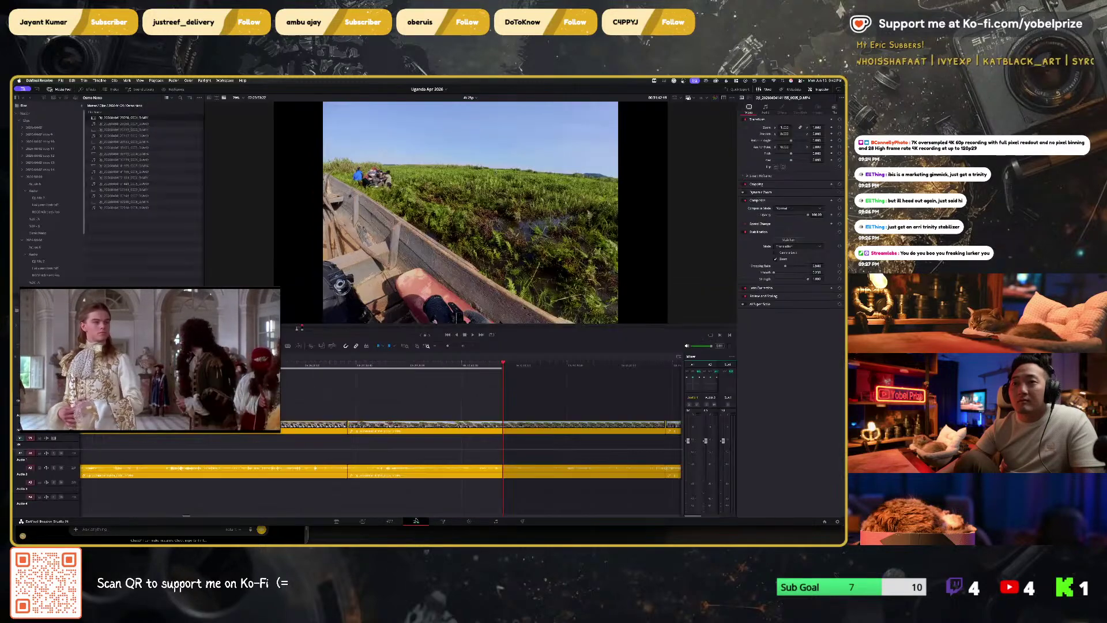
scroll(462, 406, "right", 3)
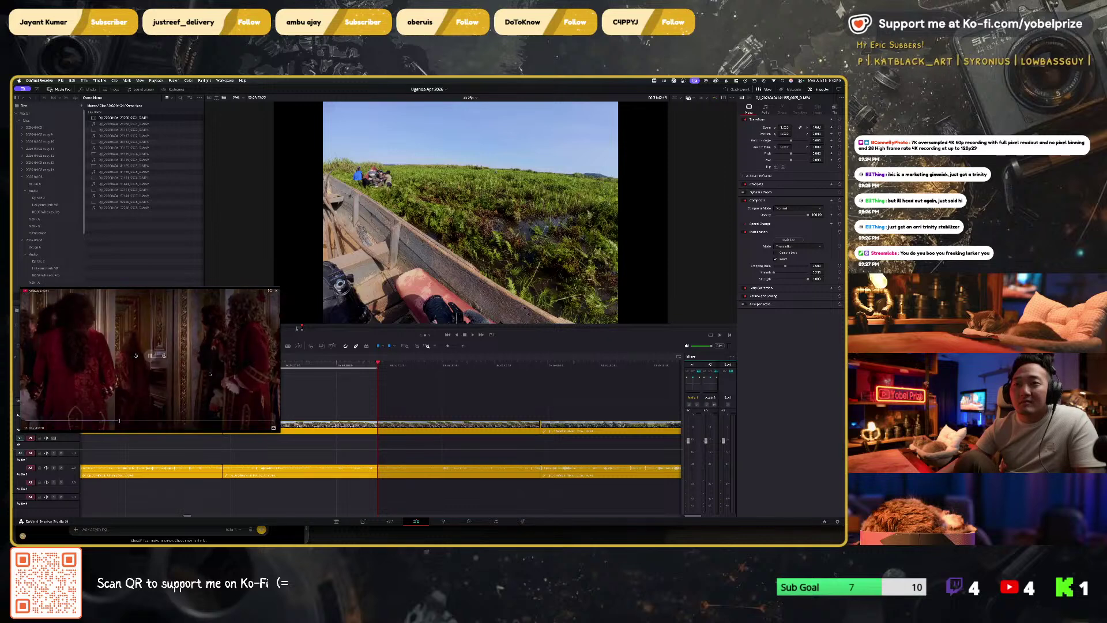
left_click(150, 356)
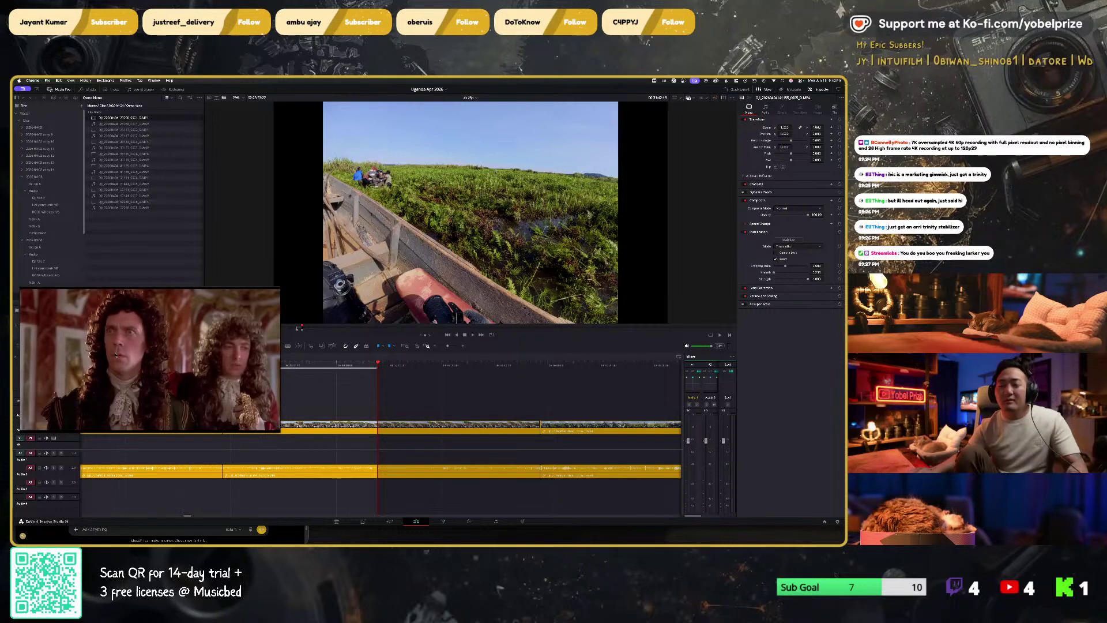
mouse_move(152, 339)
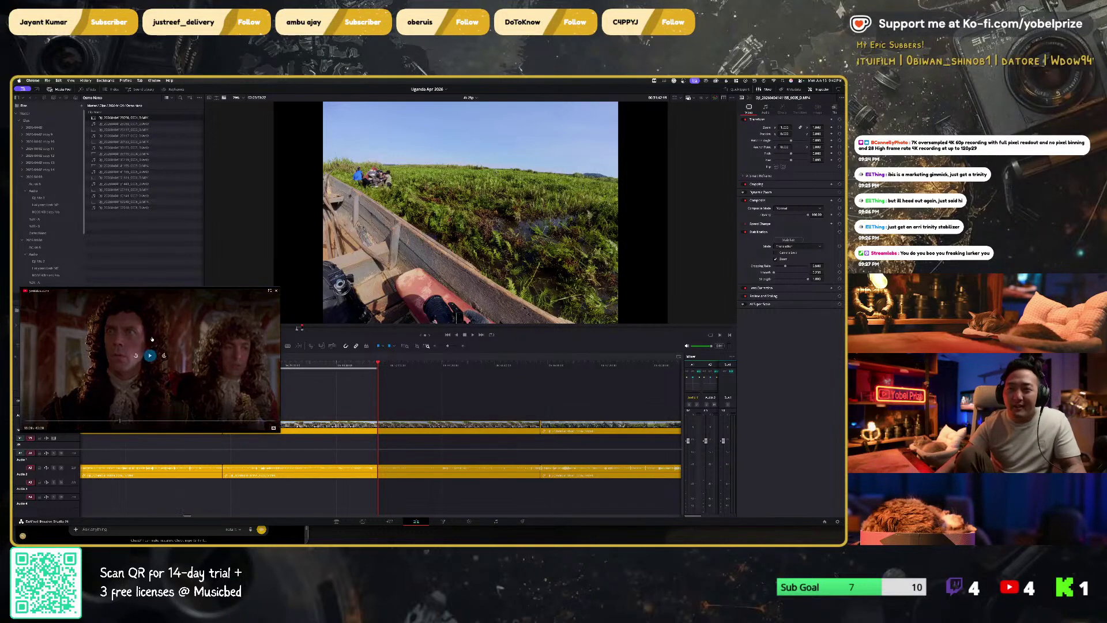
Step: Switch to Chrome and search the web for "the house actor hugh" in a new tab
left_click(200, 335)
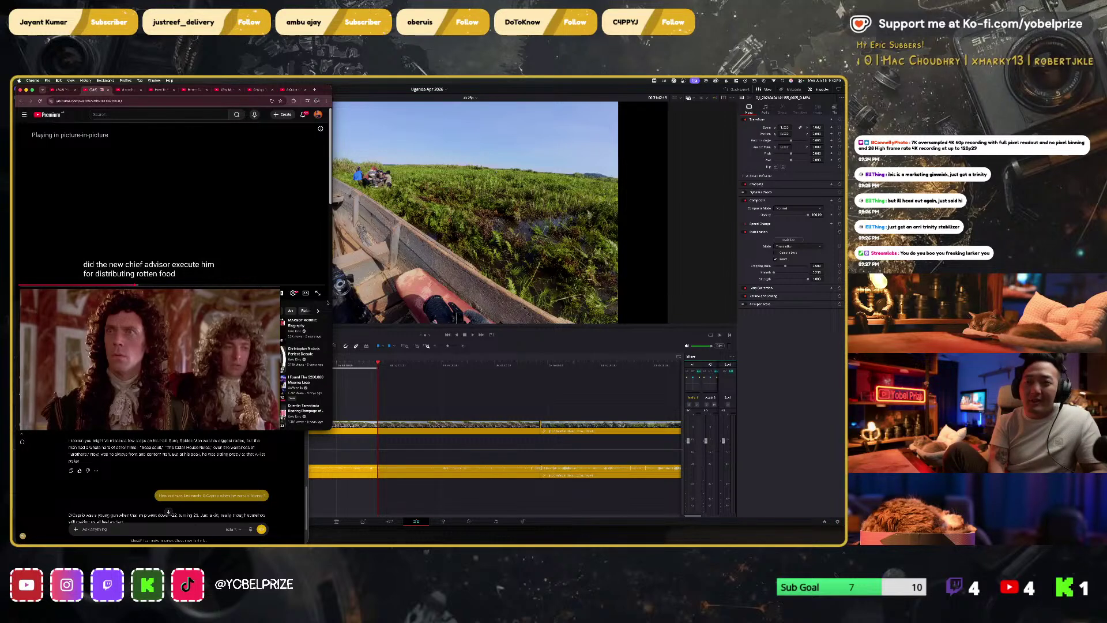
key("super+t")
type("the house actor")
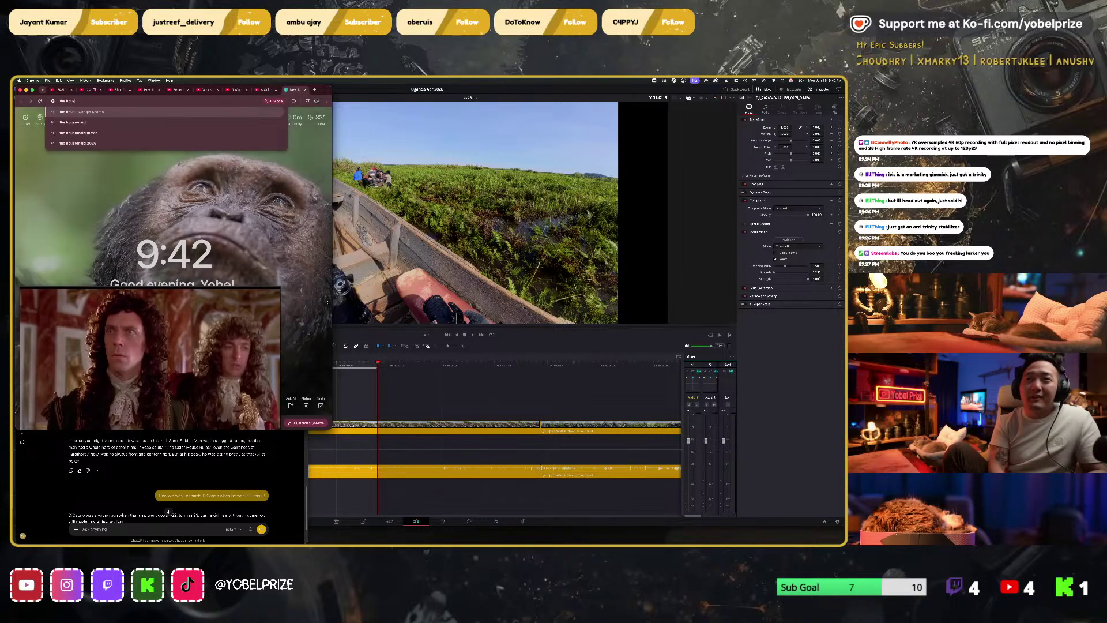
type(" hugh")
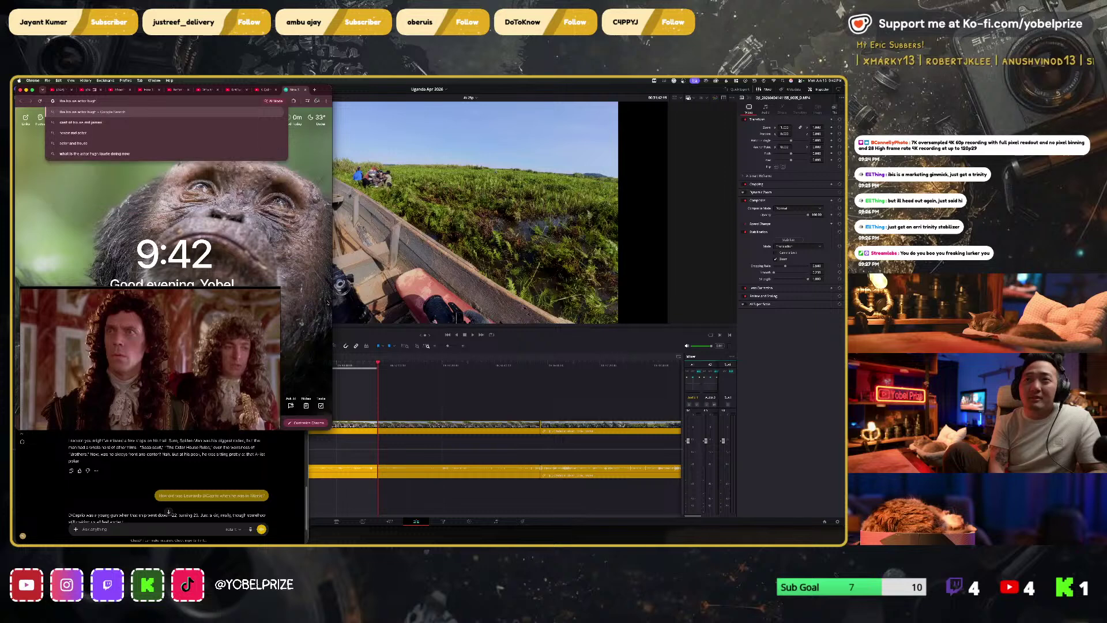
key("Return")
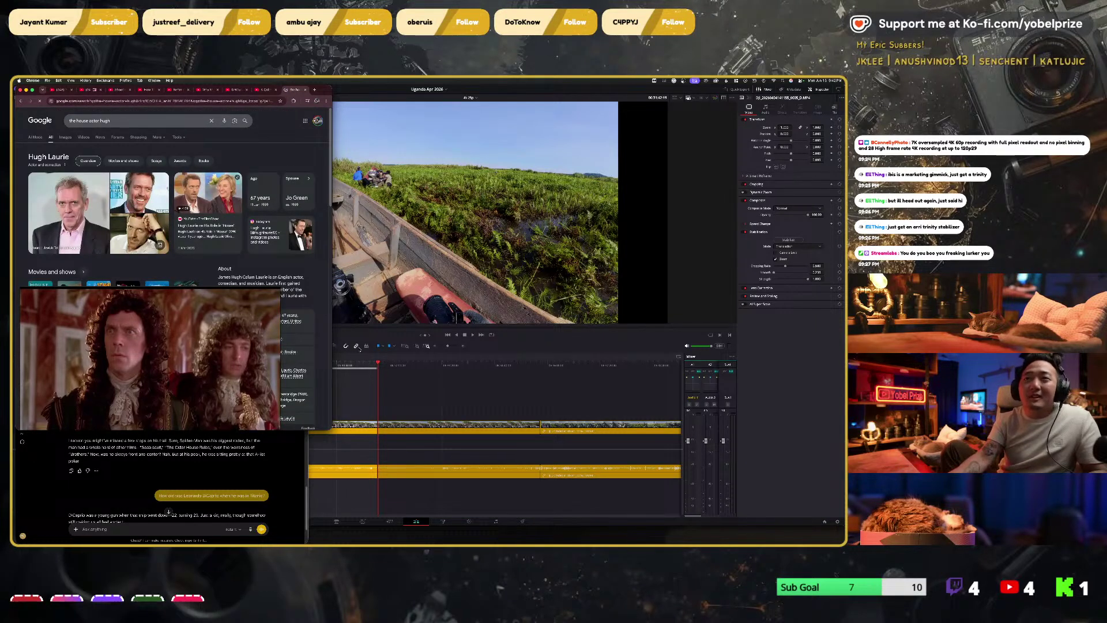
Step: Look through Hugh Laurie's expanded list of movies and shows, and return to the tab of the floating video
left_click(123, 160)
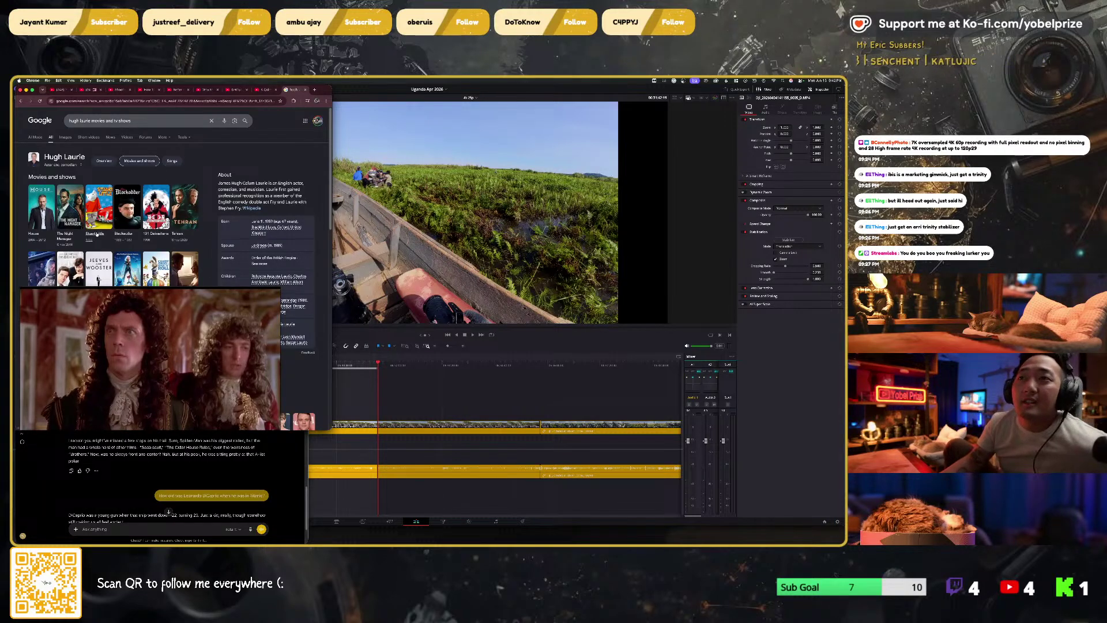
scroll(91, 227, "down", 2)
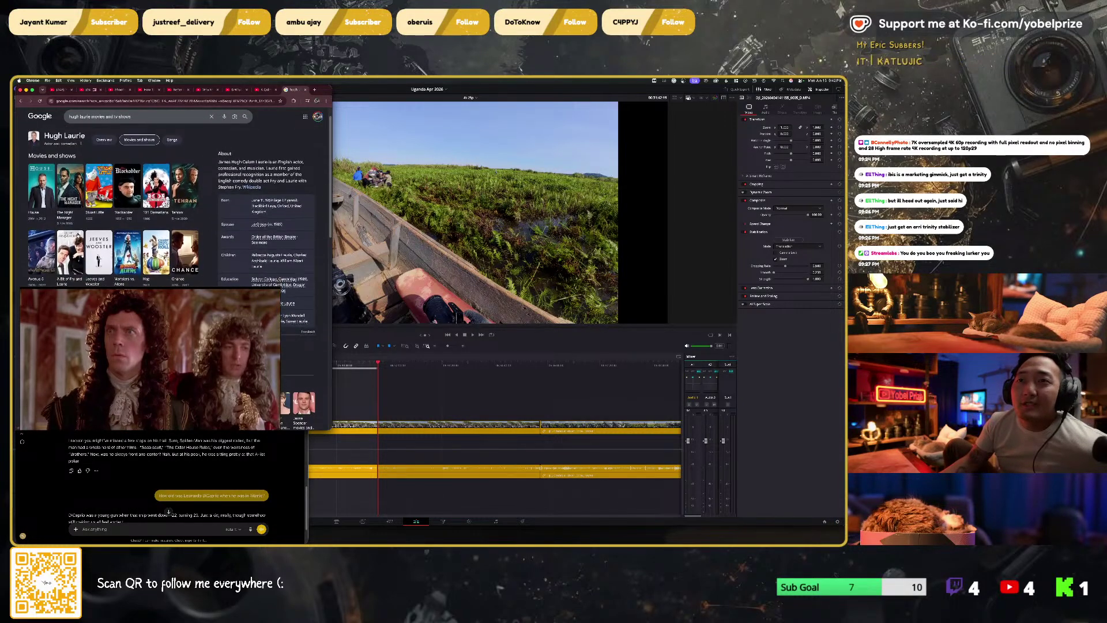
scroll(100, 264, "down", 1)
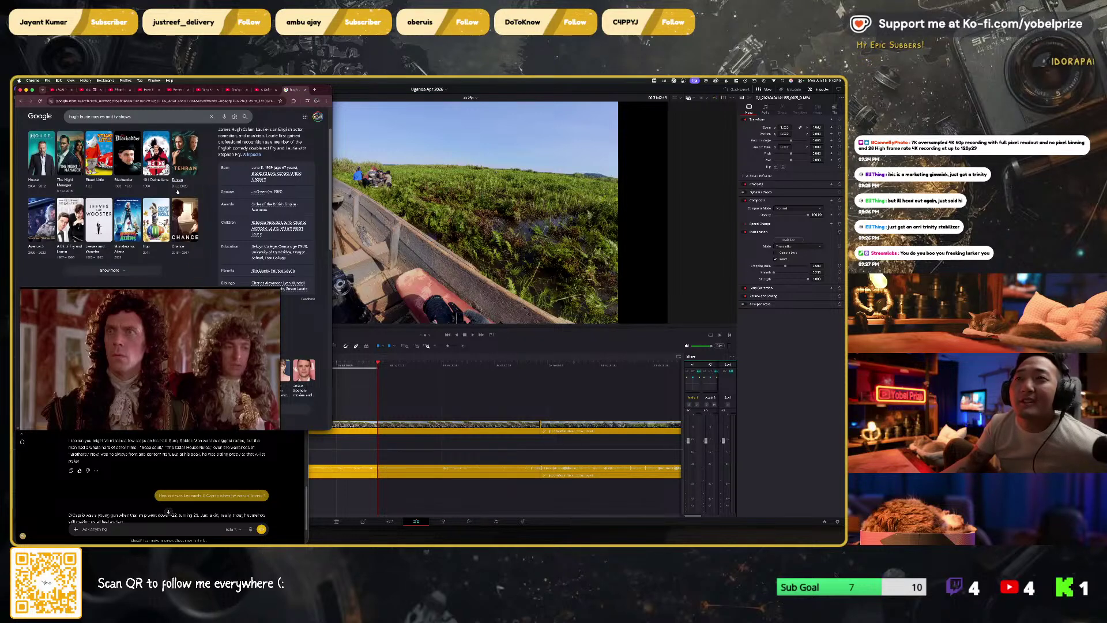
left_click(114, 271)
scroll(113, 272, "down", 5)
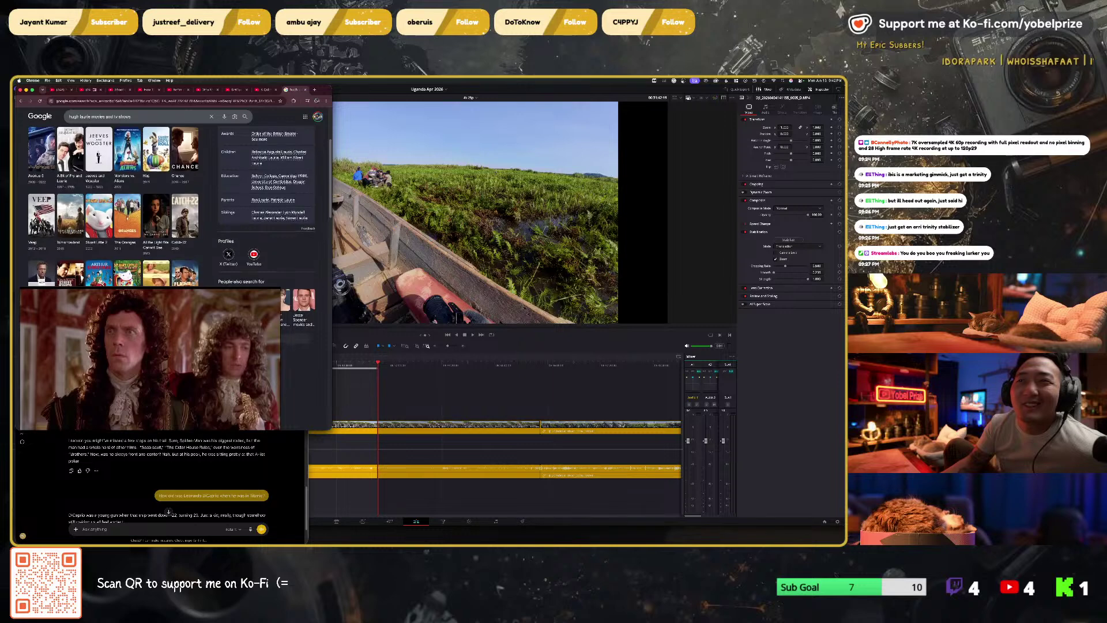
scroll(115, 270, "down", 1)
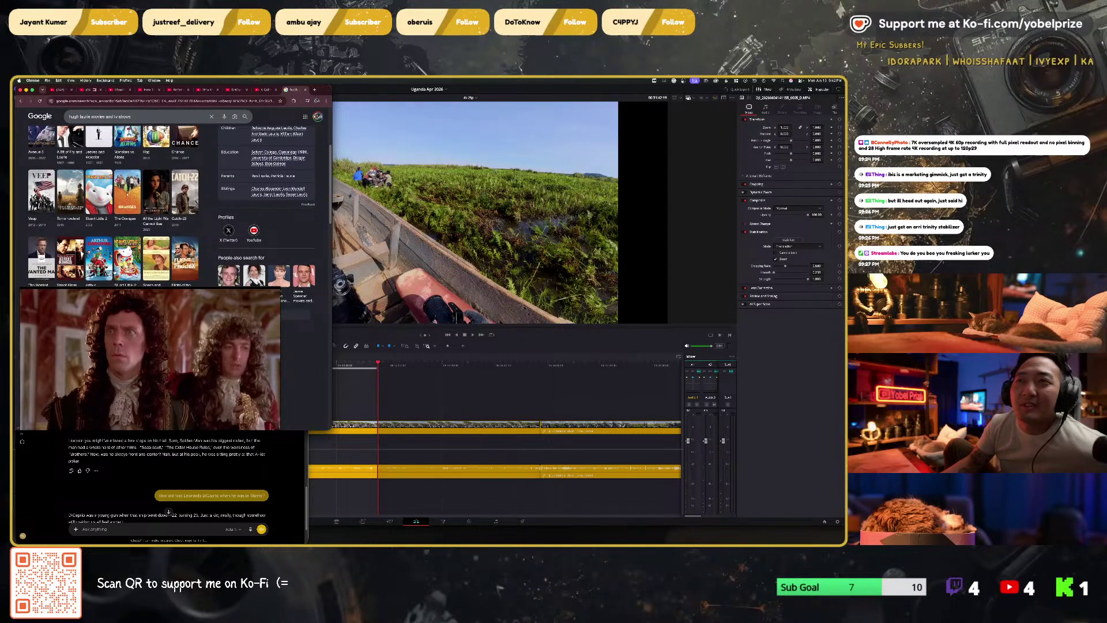
scroll(115, 270, "down", 3)
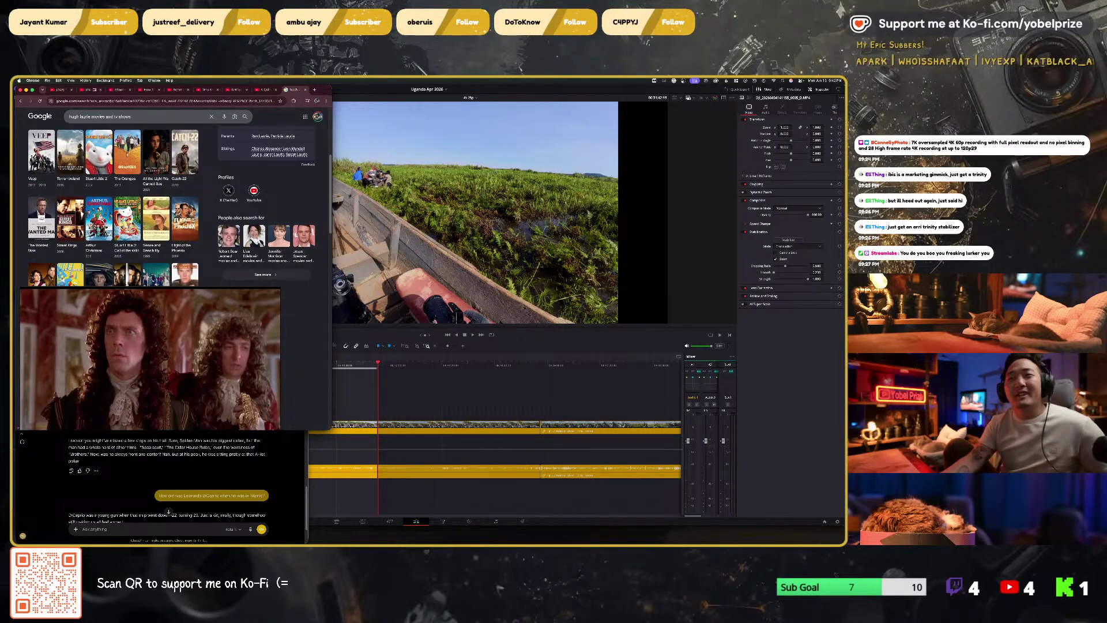
key("super+2")
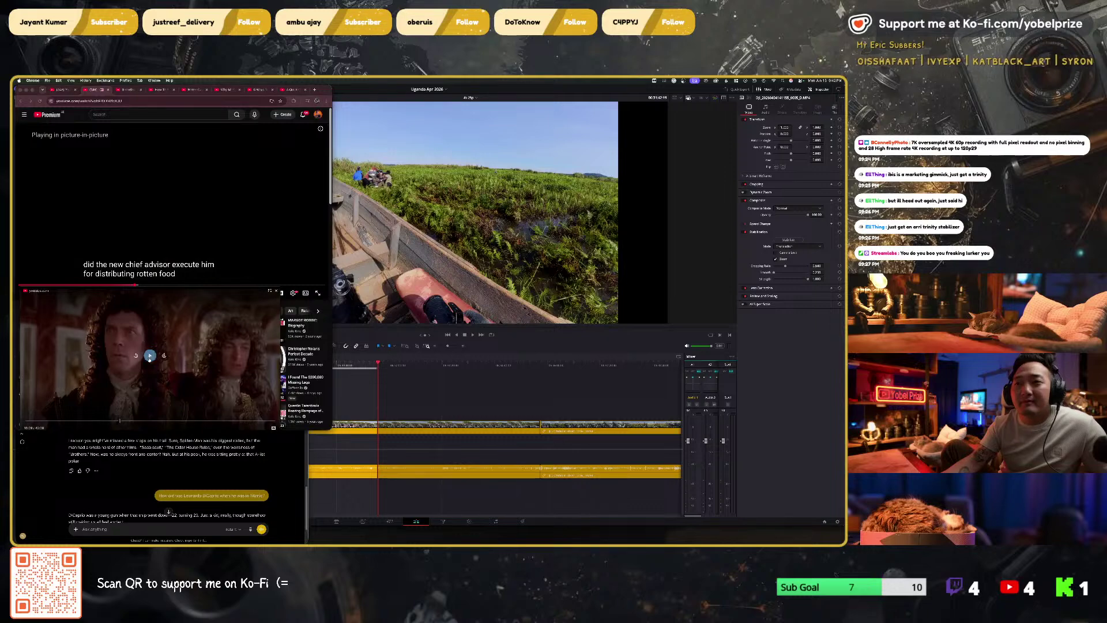
Step: Switch back to DaVinci Resolve and mark the segment's end at the next clip cut, where the camera is held over the red seat
left_click(491, 382)
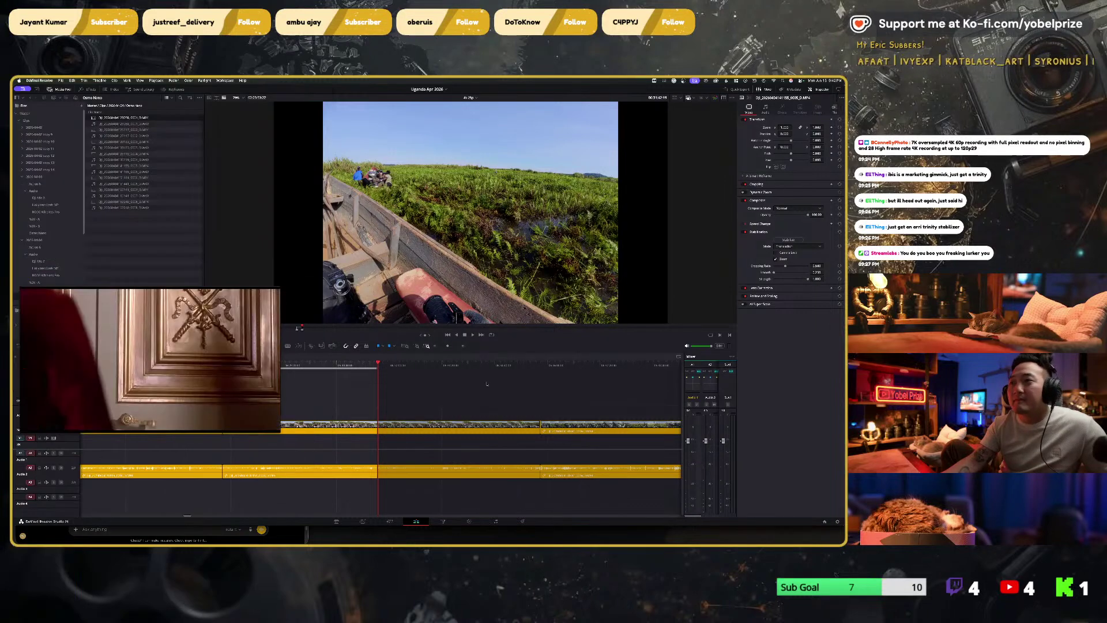
left_click(375, 365)
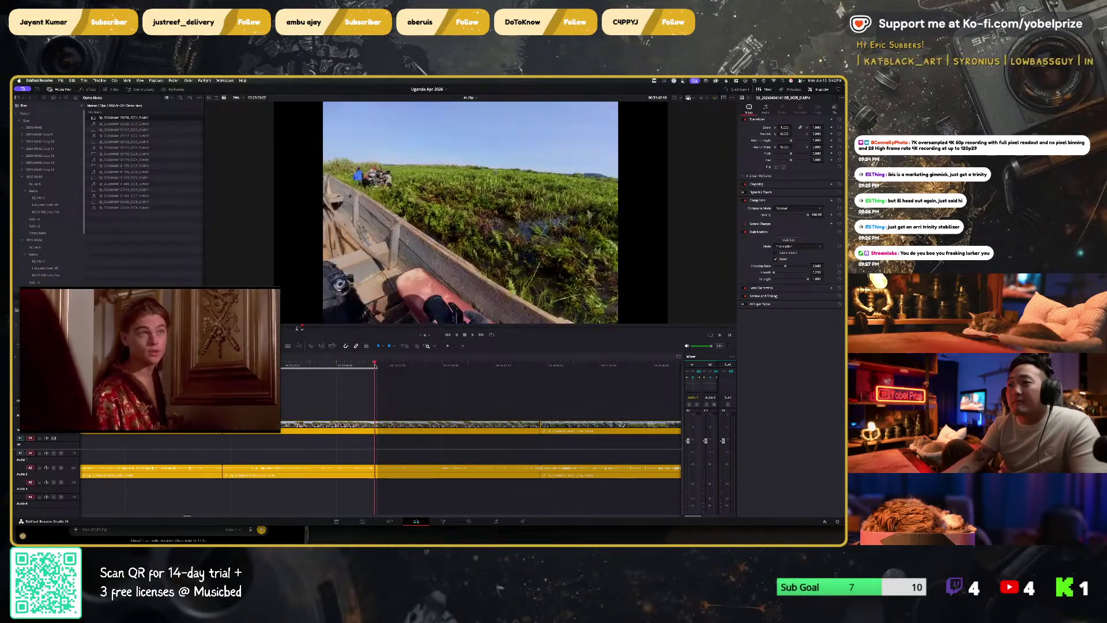
left_click_drag(374, 364, 541, 365)
scroll(449, 408, "right", 5)
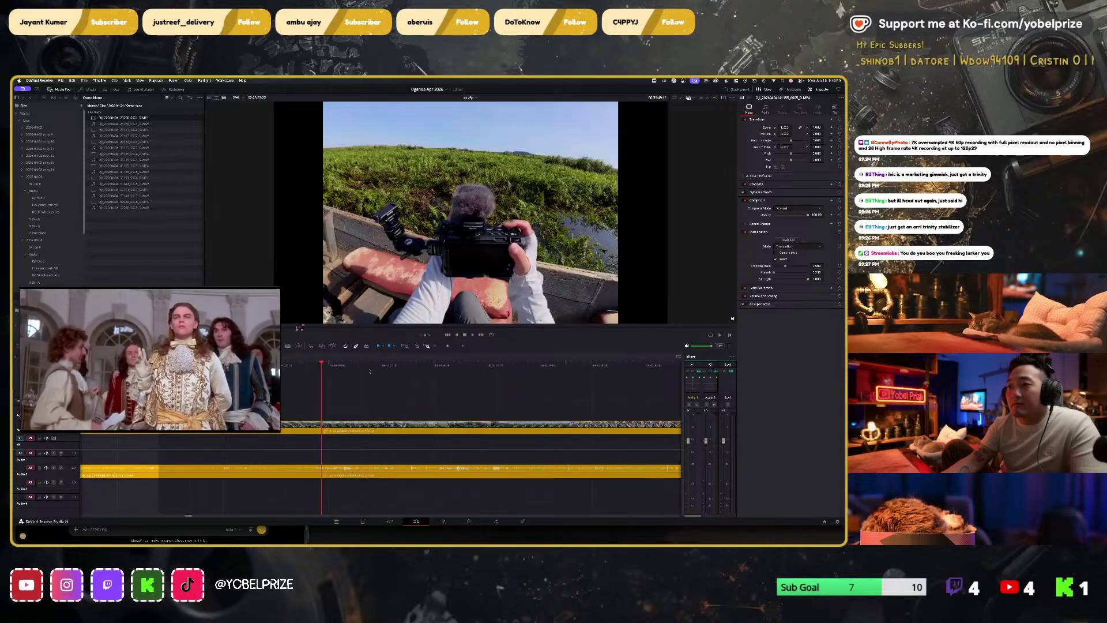
left_click_drag(320, 364, 413, 367)
scroll(341, 365, "left", 2)
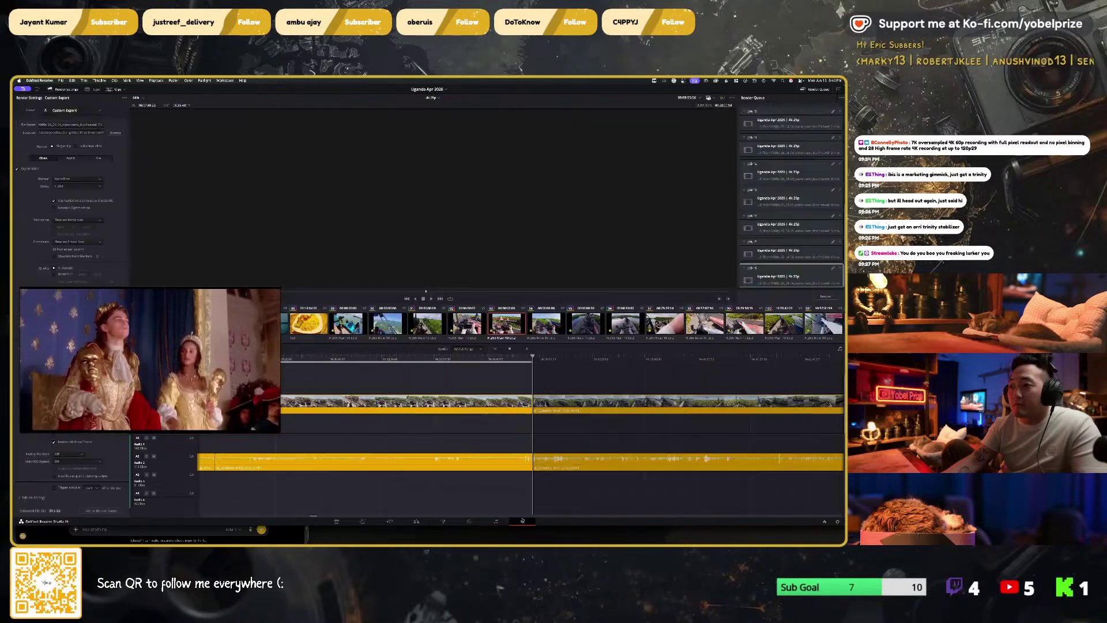
key("shift+8")
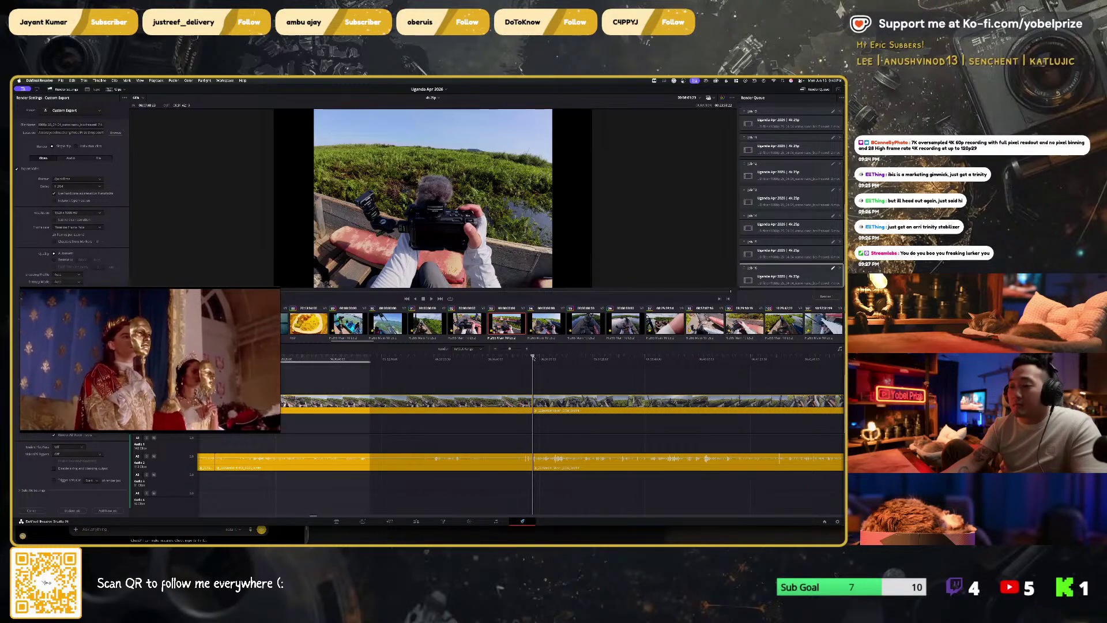
key("o")
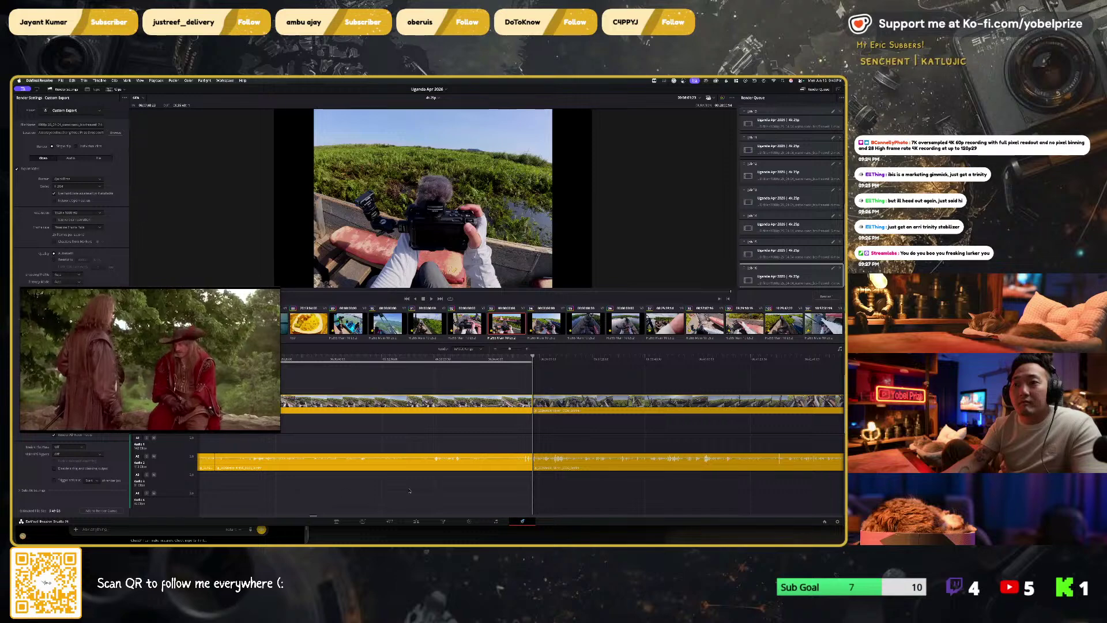
Step: Mark a short new segment on the Edit page in the following clip, ending where the man in purple stands in the bow
left_click(416, 521)
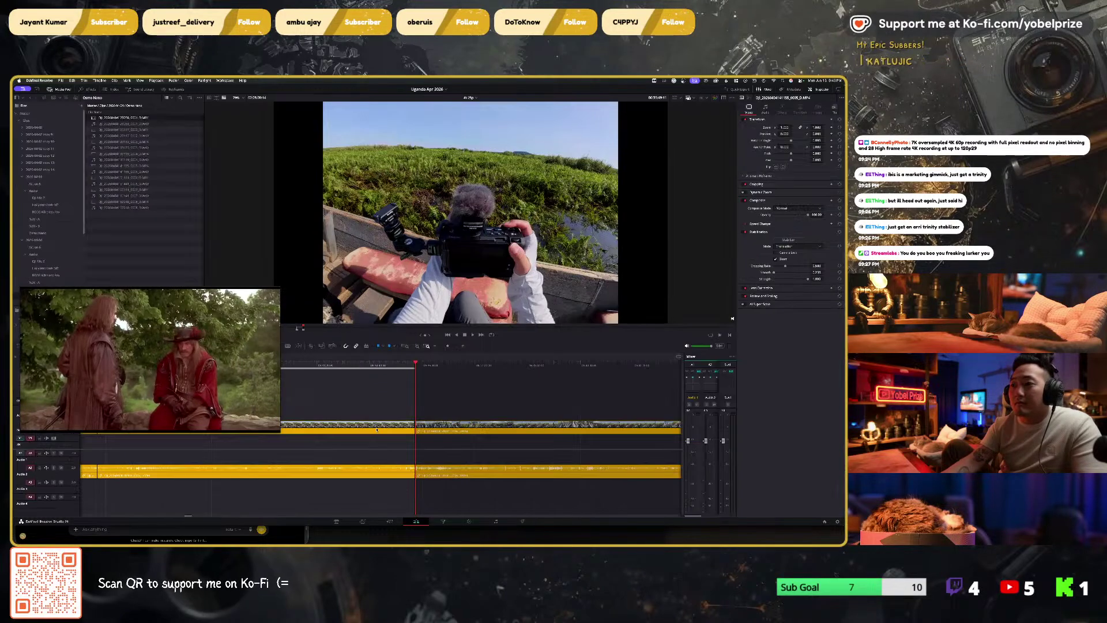
left_click_drag(329, 369, 385, 365)
key("i")
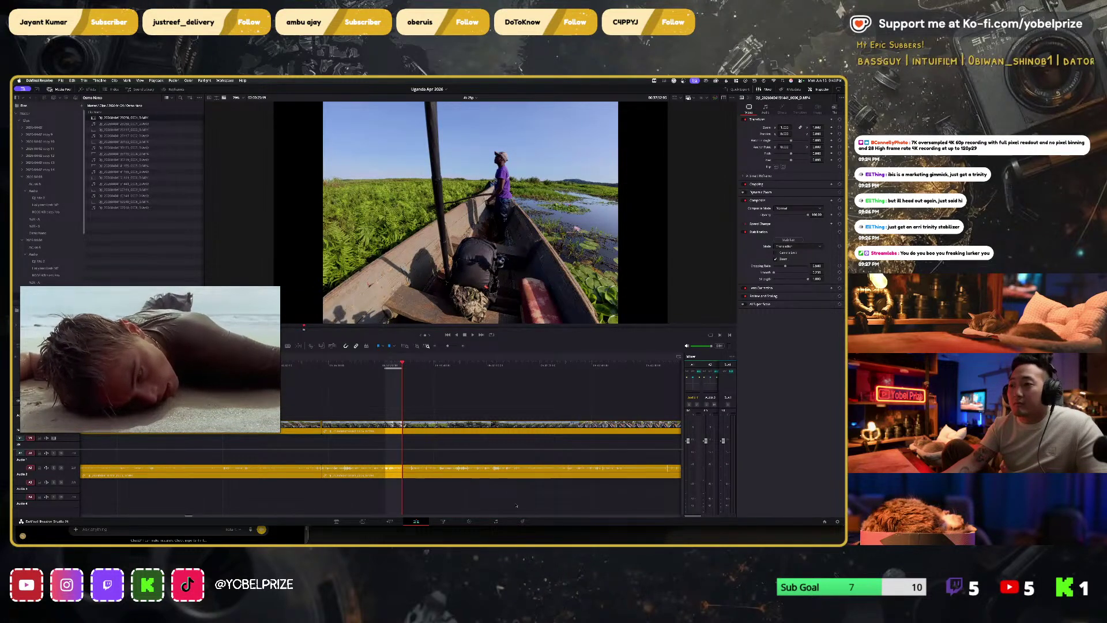
Step: Add the short segment ending at the standing man in purple to the render queue with the preset output resolution
key("shift+8")
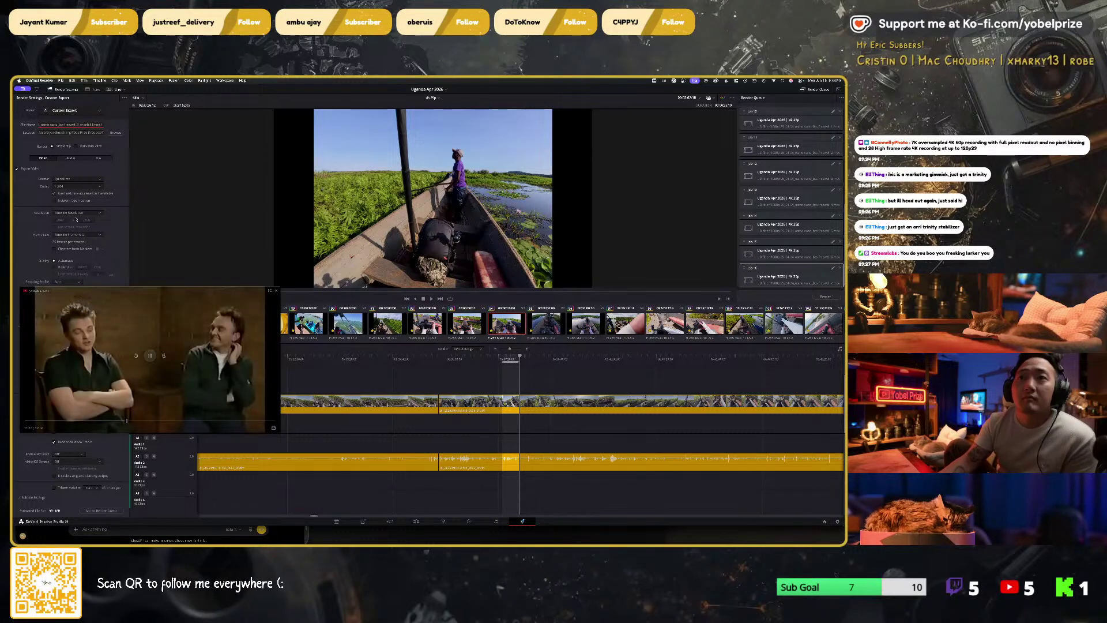
left_click(76, 213)
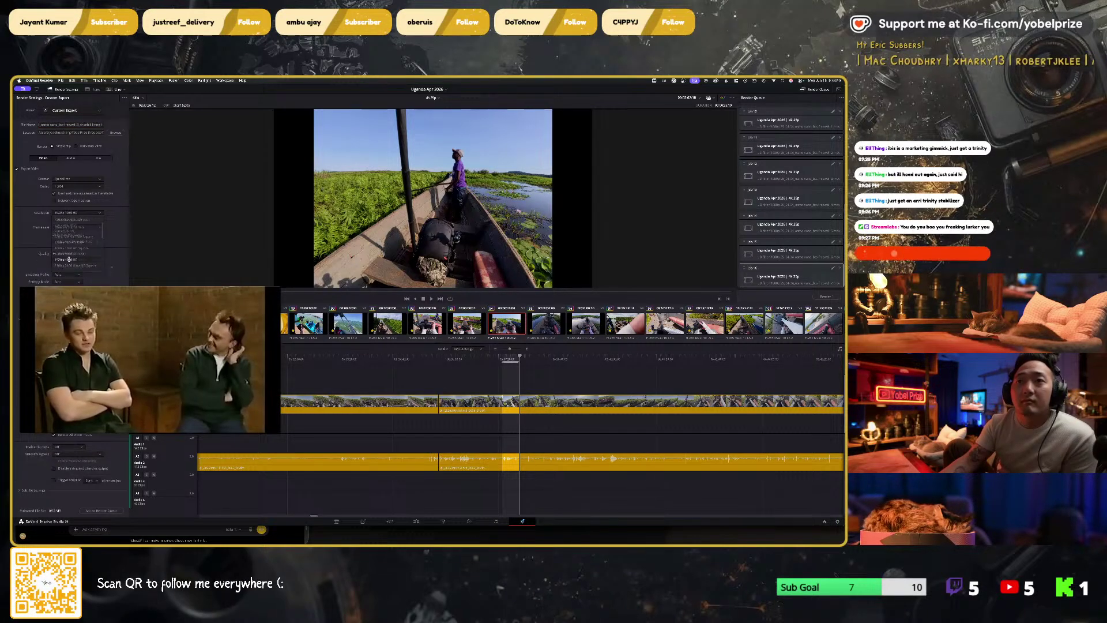
left_click(68, 260)
left_click(97, 510)
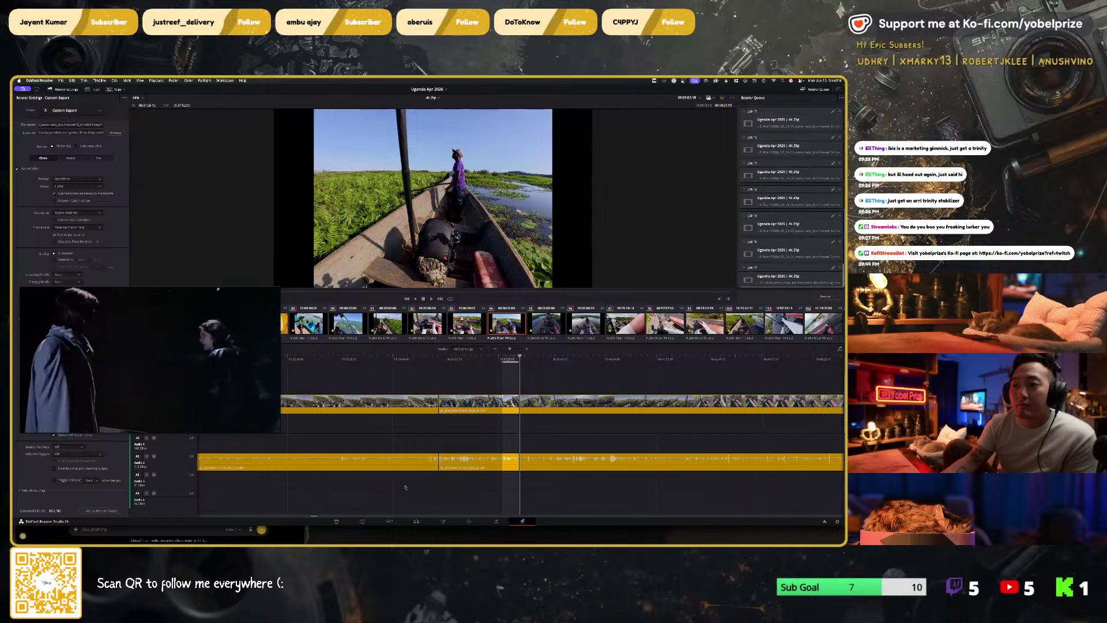
Step: Return to the Edit page and examine the boat footage beyond the queued segment, up to the lily-pad channel shot in the next clip
left_click(415, 521)
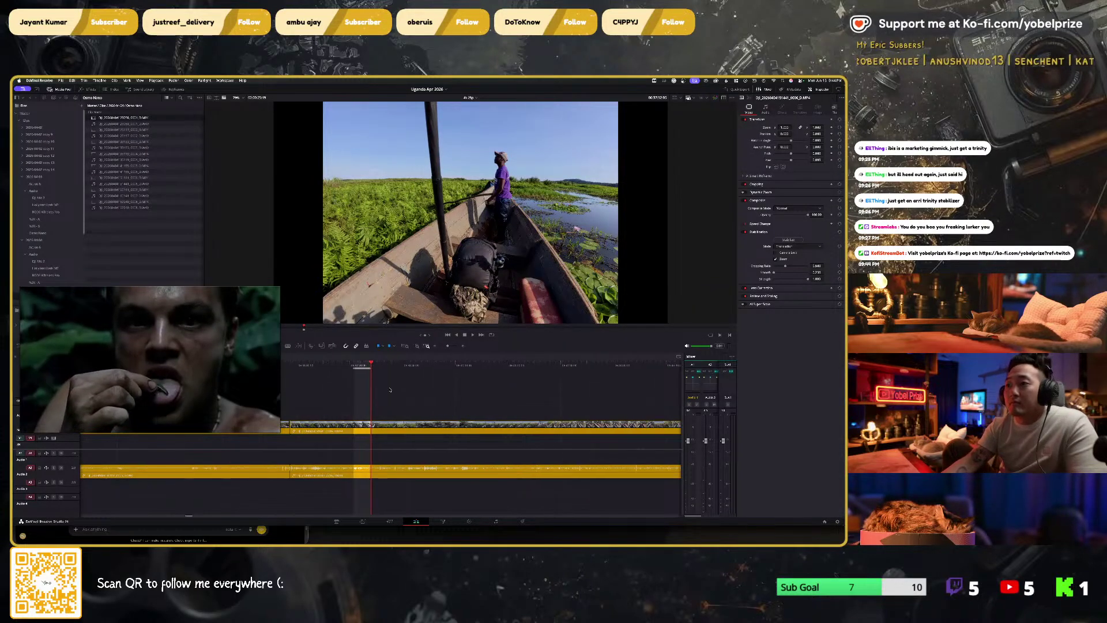
scroll(398, 394, "right", 2)
left_click_drag(372, 364, 404, 363)
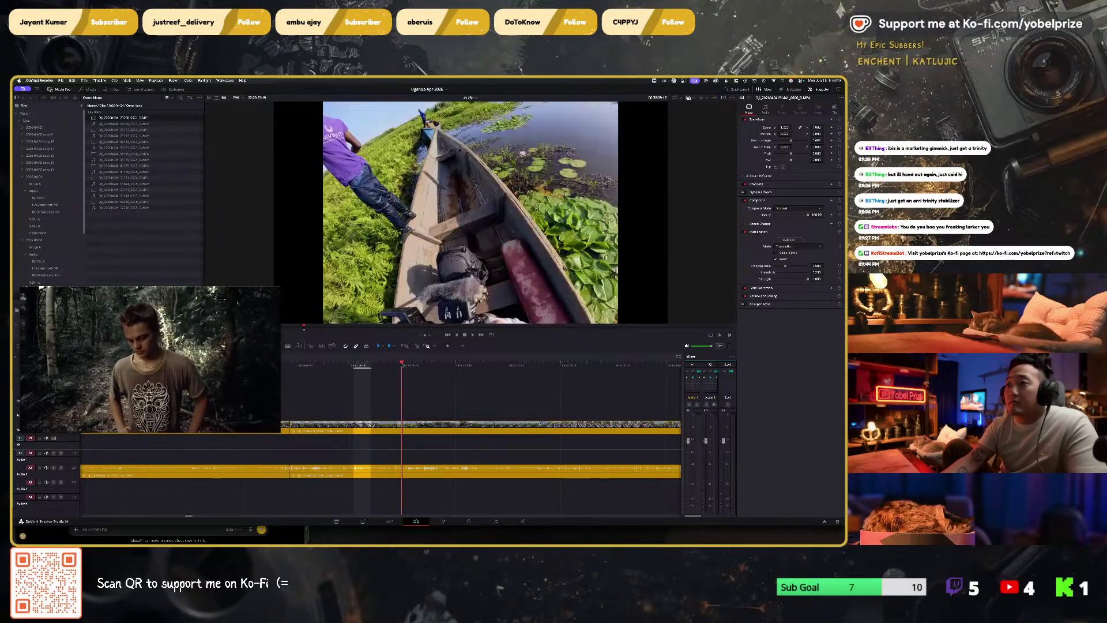
left_click(400, 365)
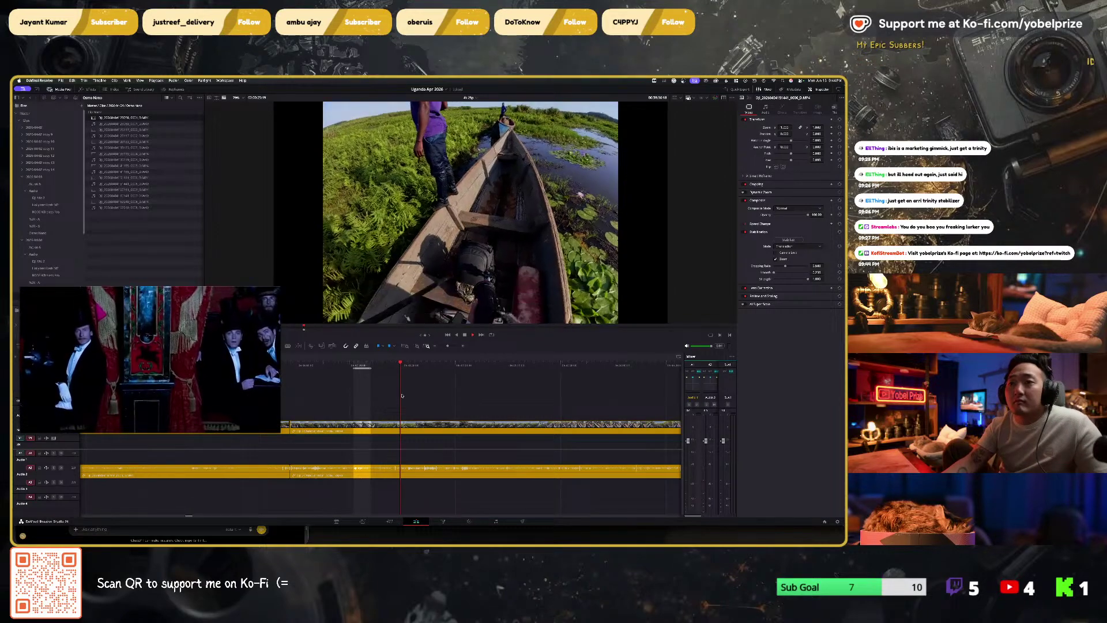
key("space")
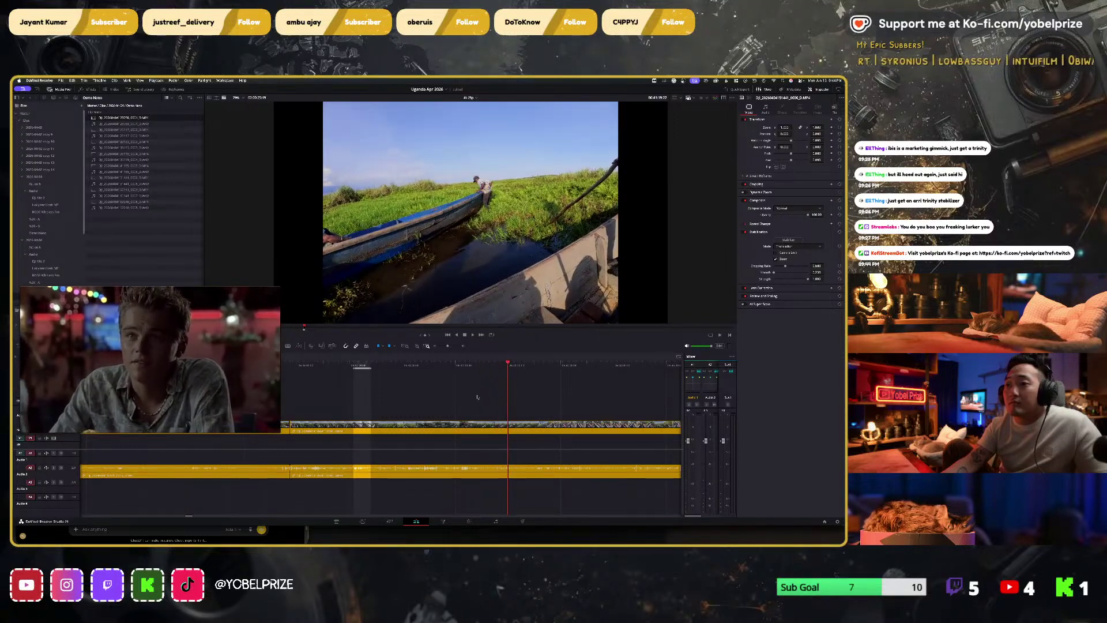
scroll(477, 397, "right", 3)
left_click_drag(415, 365, 588, 363)
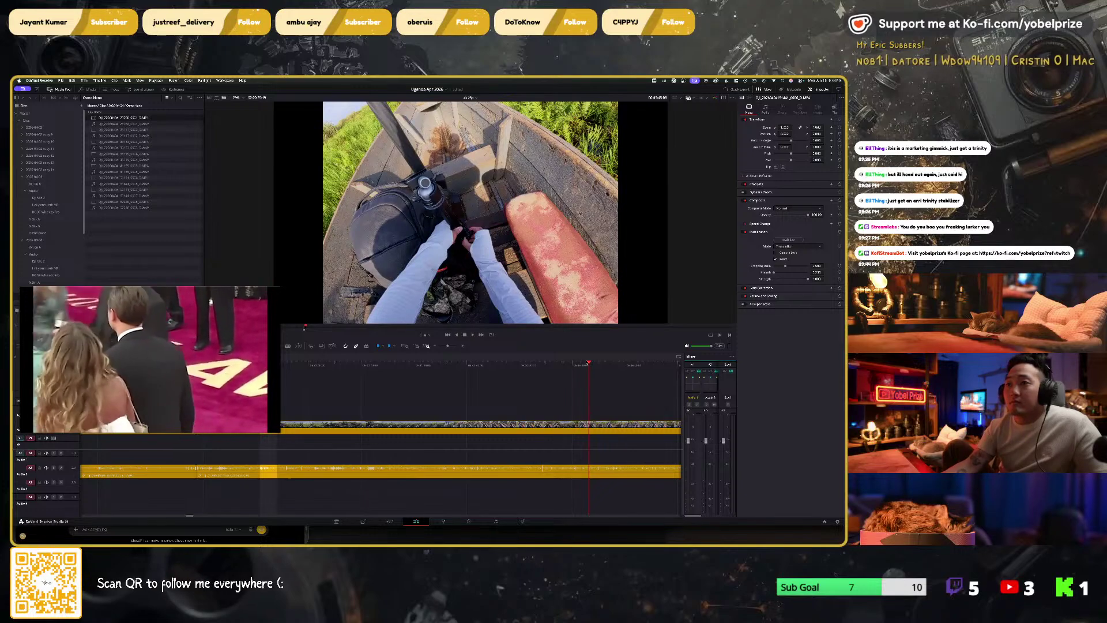
scroll(560, 397, "right", 3)
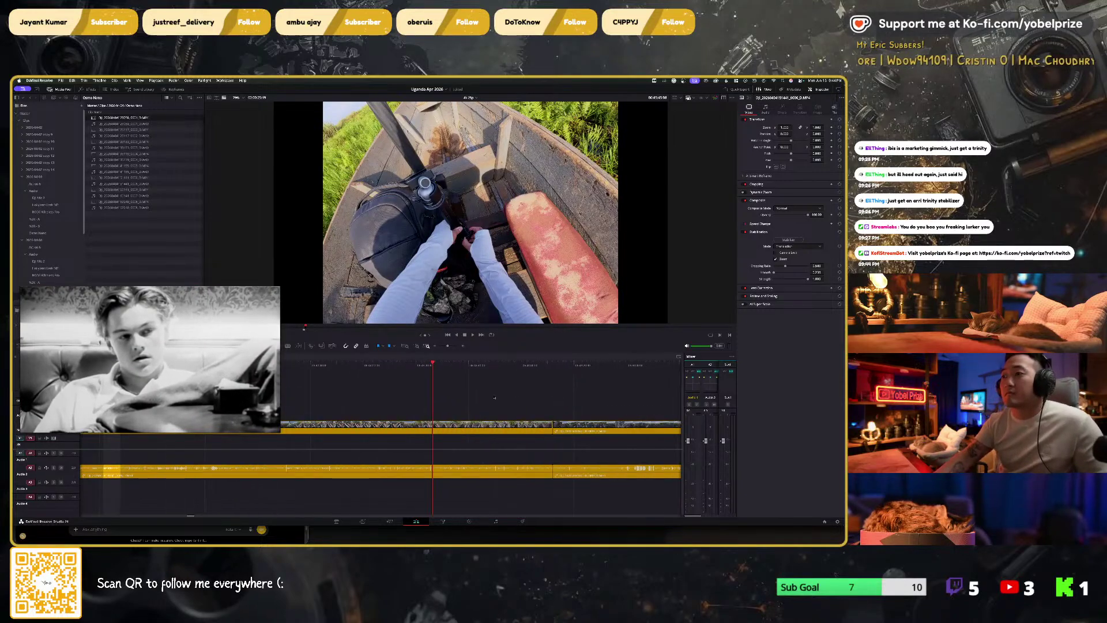
left_click(455, 364)
left_click_drag(454, 364, 586, 363)
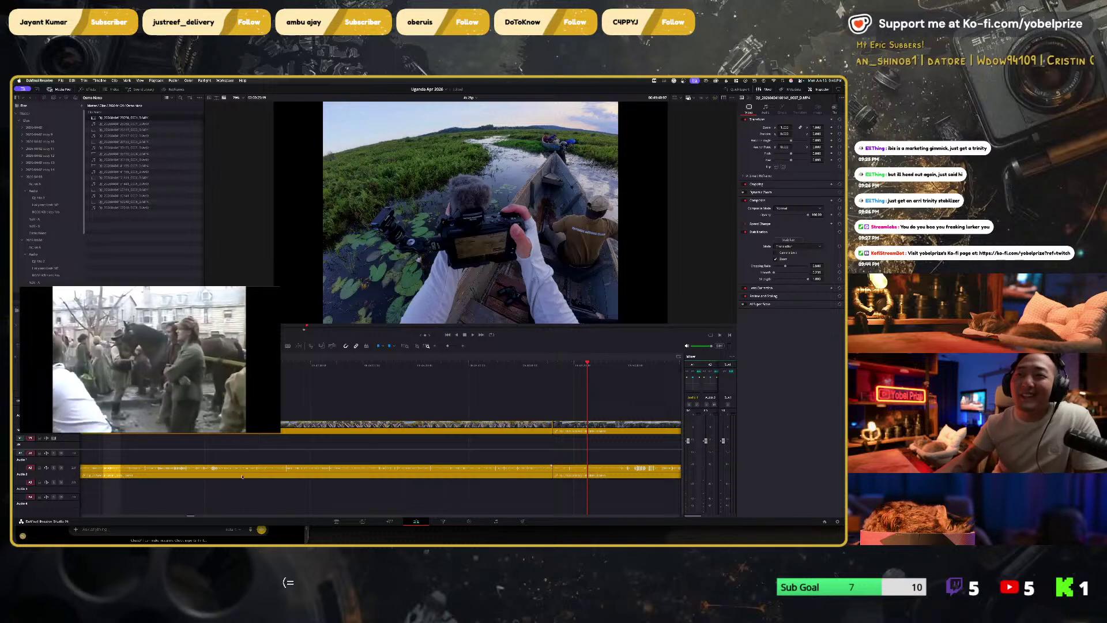
Step: Pause the floating video and switch to the browser window it plays from
left_click(153, 356)
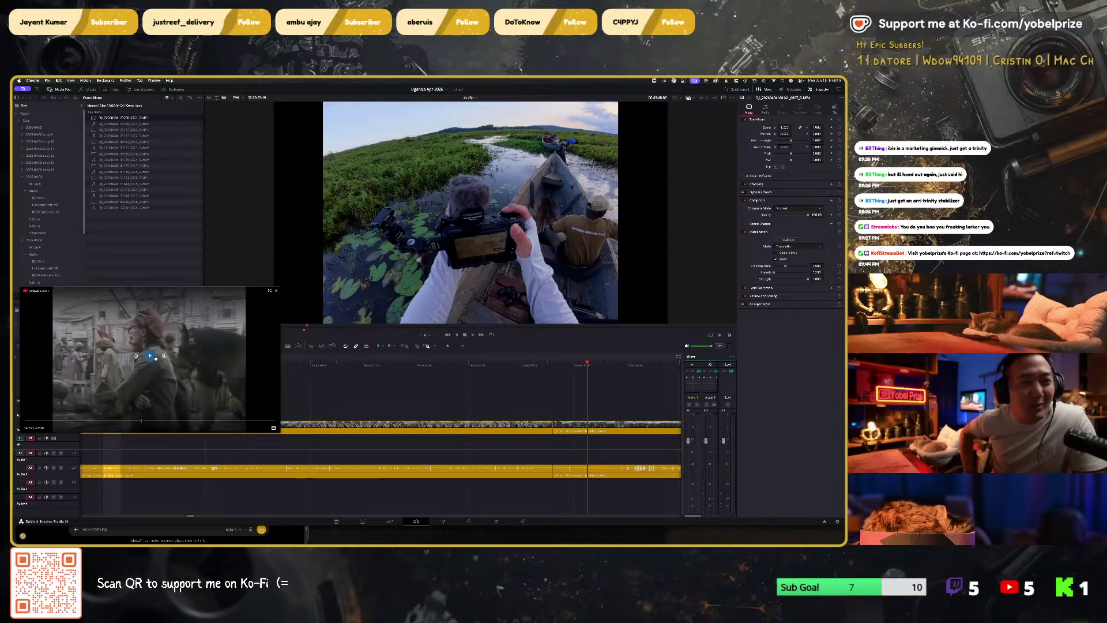
left_click(151, 356)
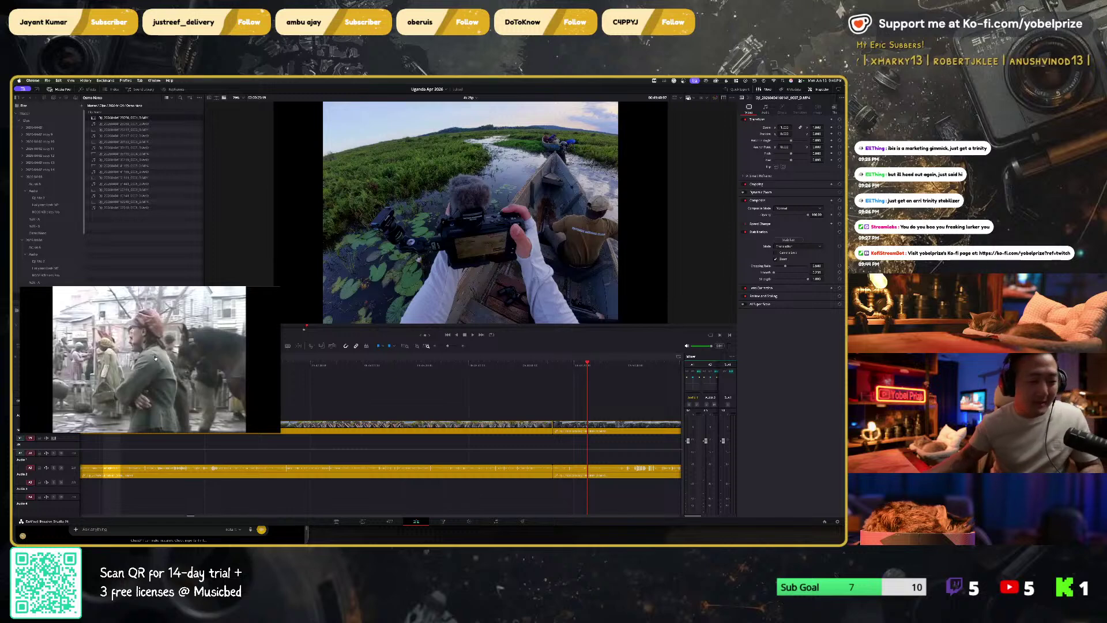
left_click(154, 357)
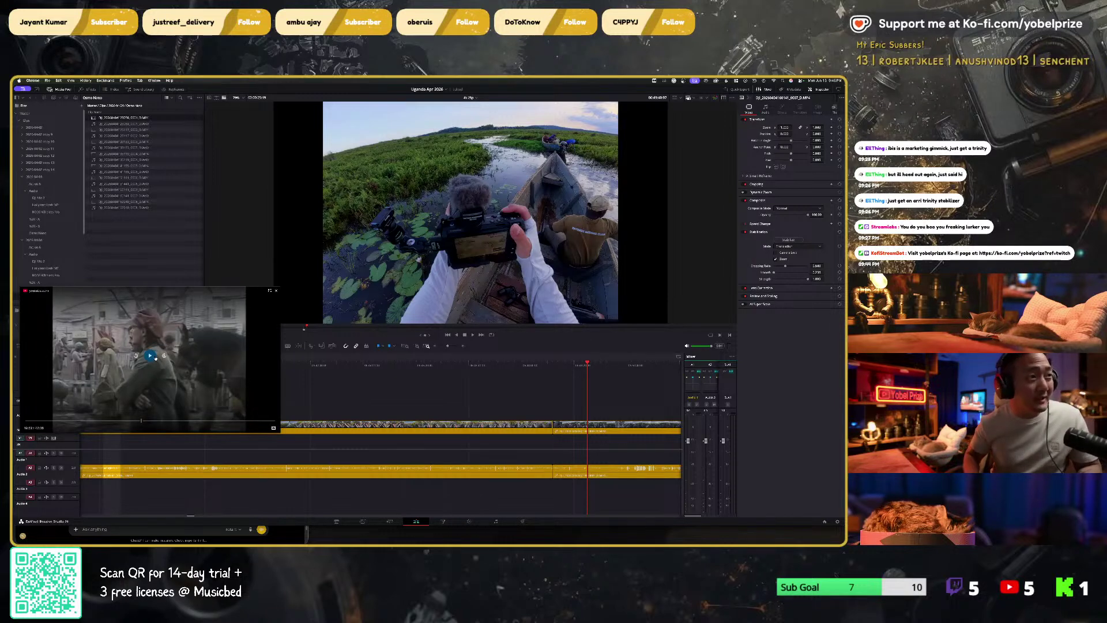
left_click(154, 357)
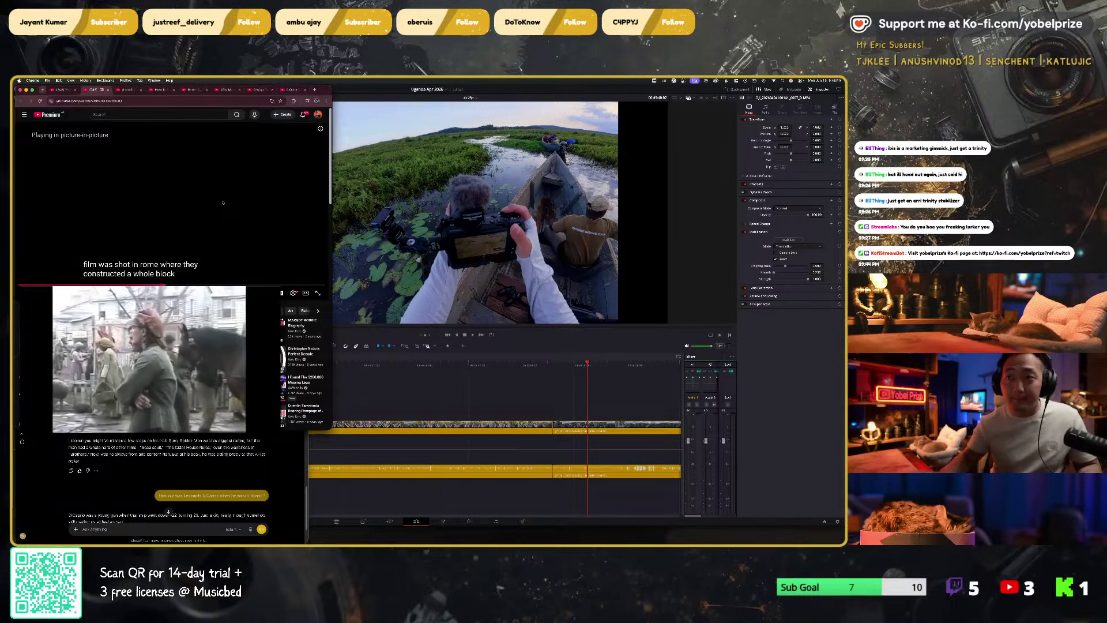
Step: Search the web for "how long is gangs of new york" in a new browser page
key("ctrl+t")
type("how long is g")
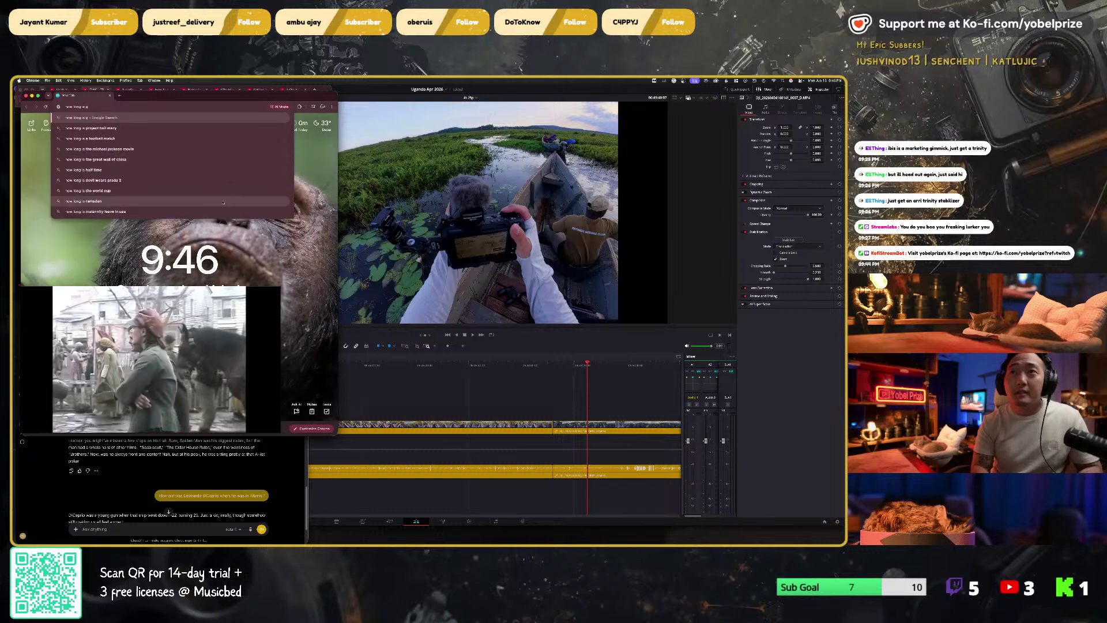
type("angs of new york")
key("Return")
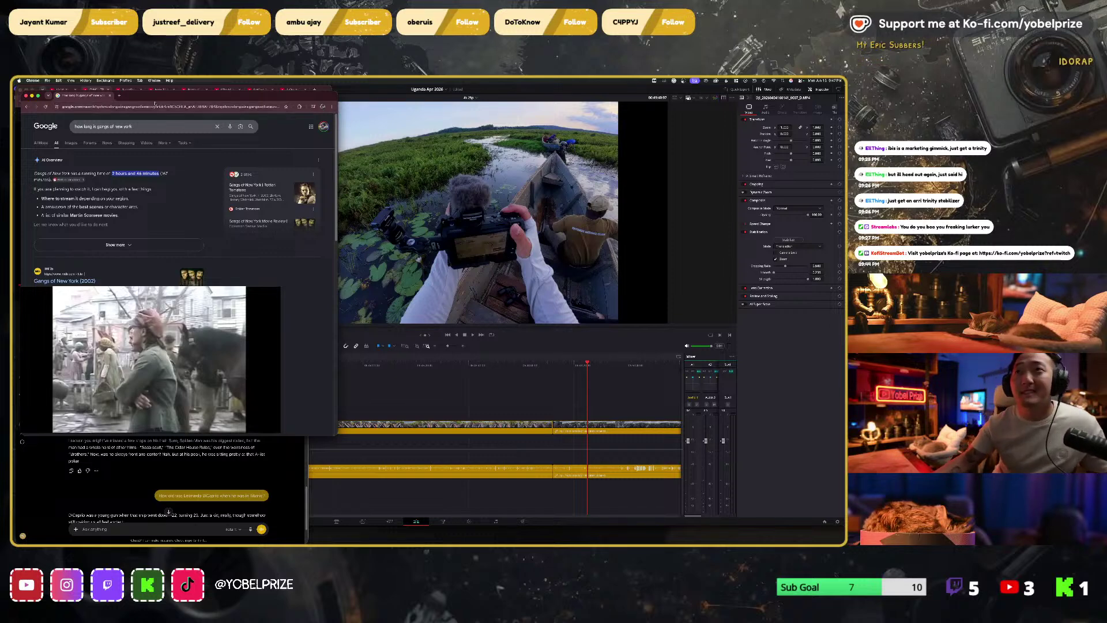
Step: Close the film-length search page and switch back to the DaVinci Resolve edit timeline
key("ctrl+w")
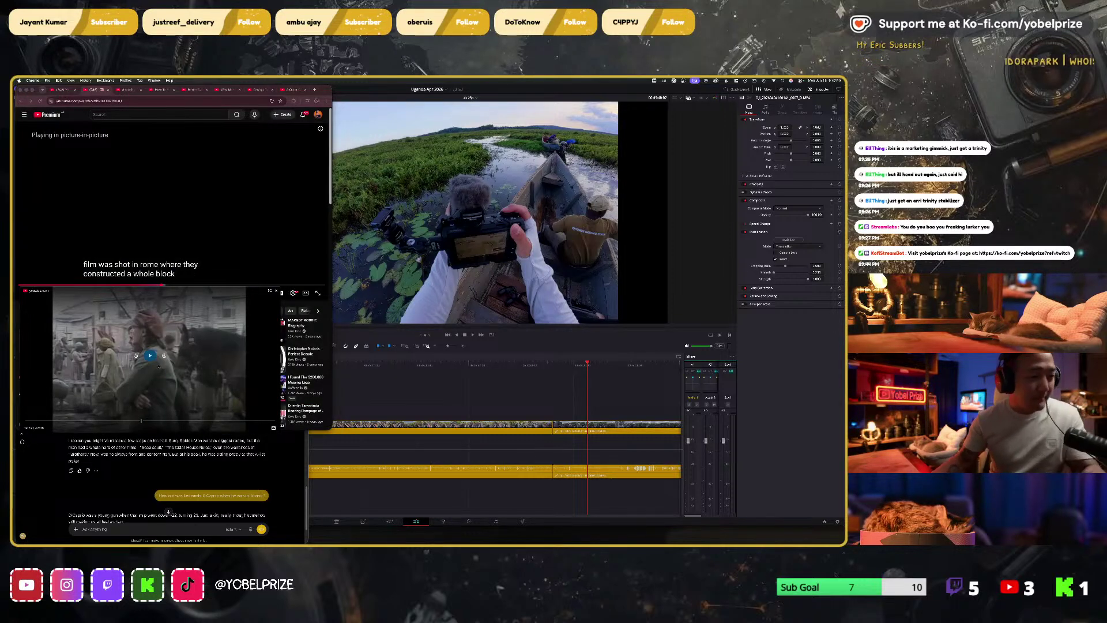
left_click(483, 93)
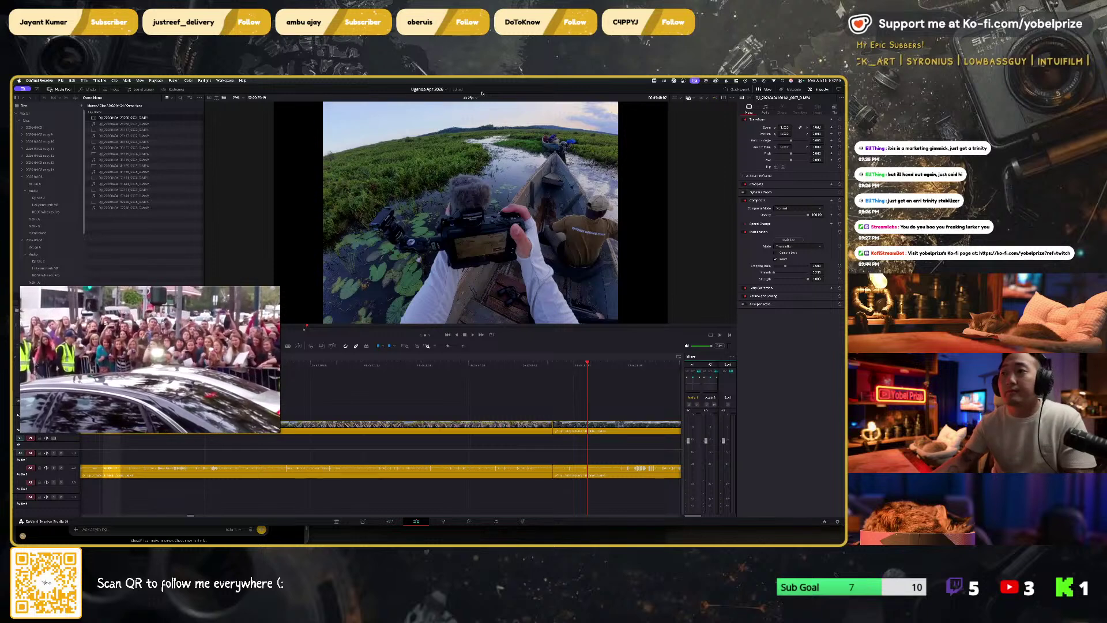
Step: Mark a short segment from the lily-pad channel shot to the view of the guide seated at the bow
scroll(414, 403, "right", 5)
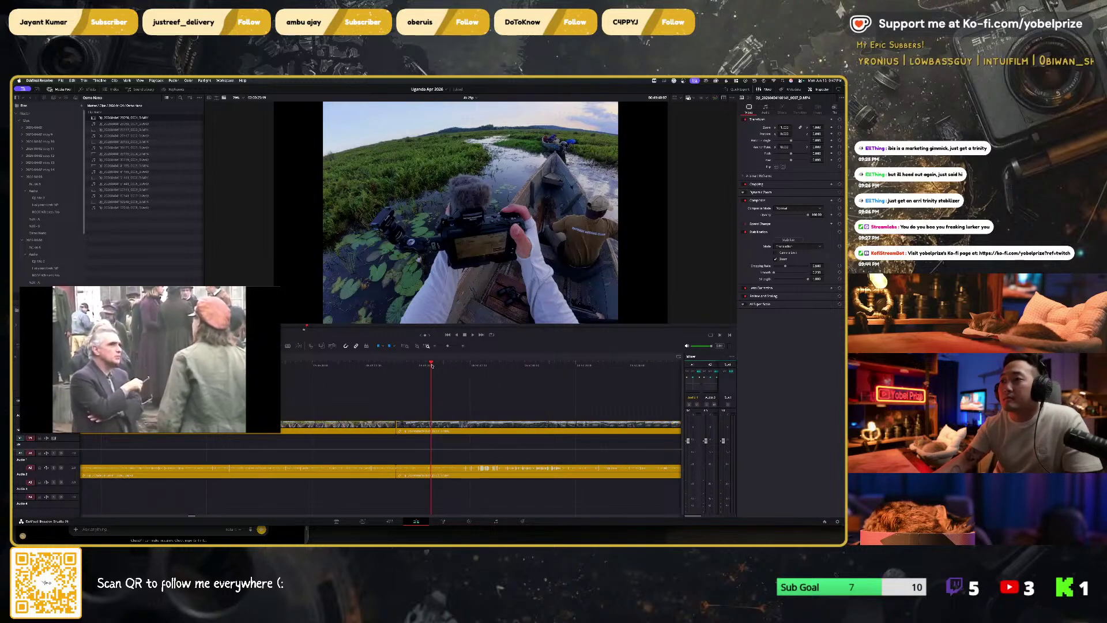
key("i")
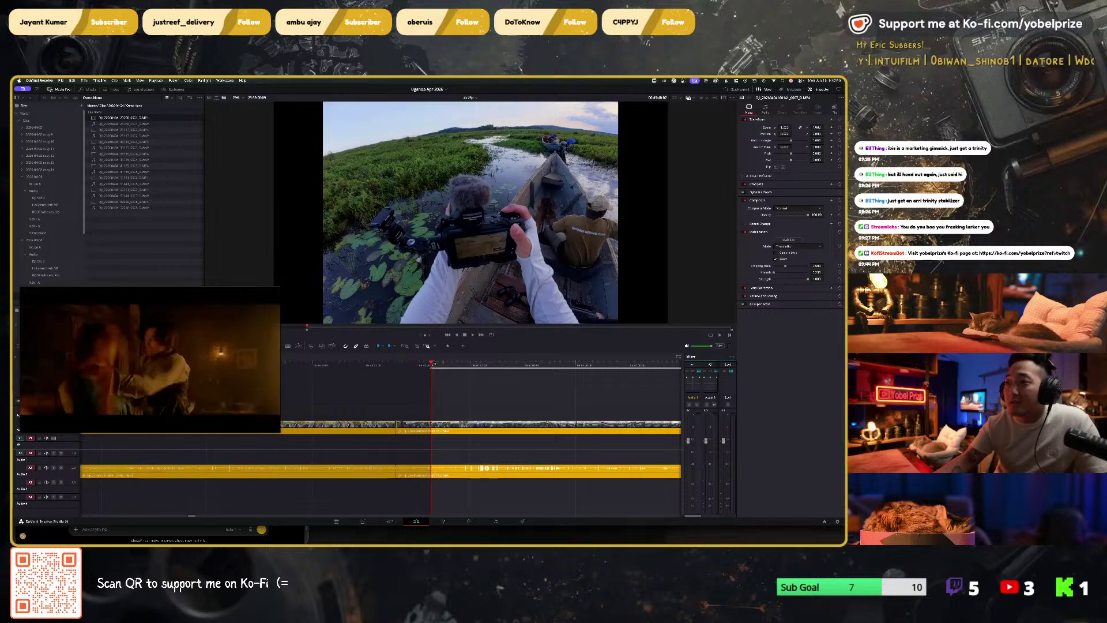
left_click_drag(431, 365, 457, 364)
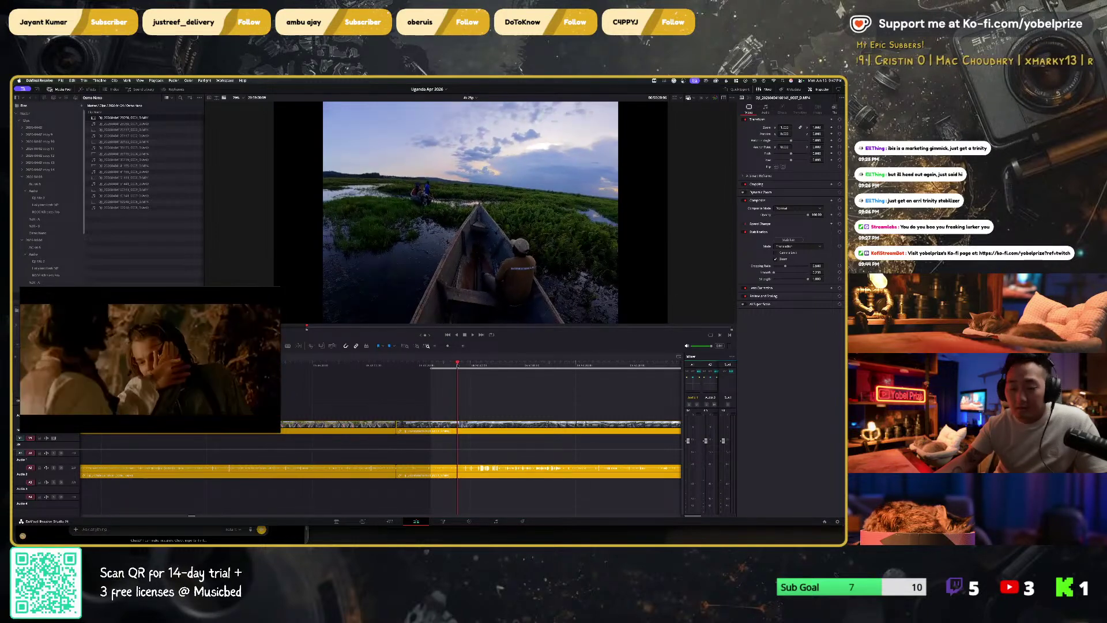
key("o")
left_click(439, 365)
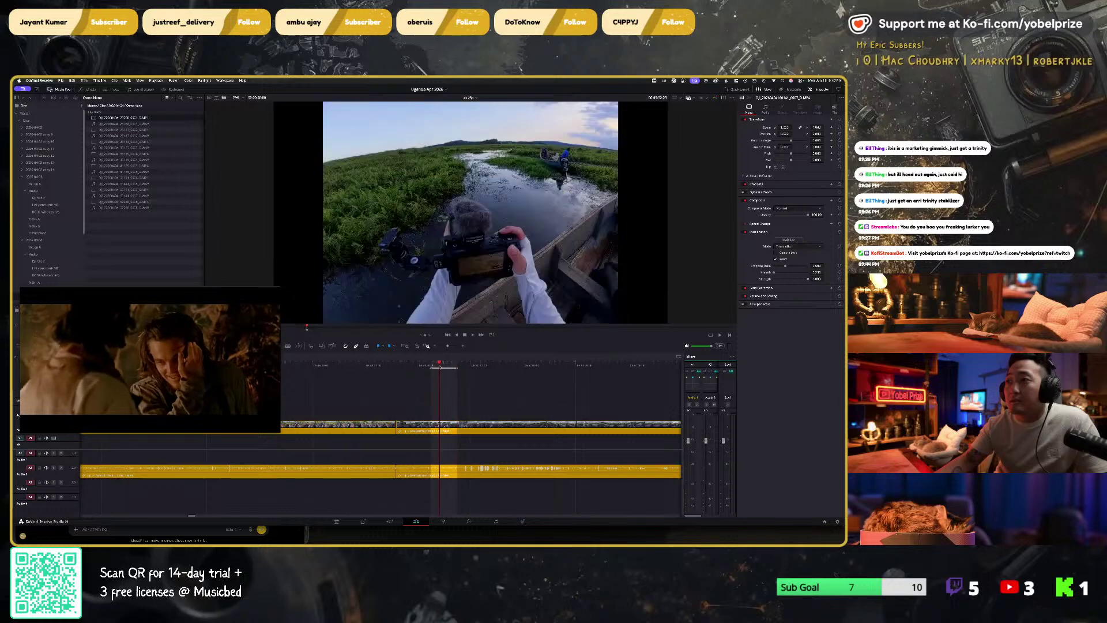
Step: View the marked channel segment full screen, resume the floating video, and return to the editing layout
key("super+f")
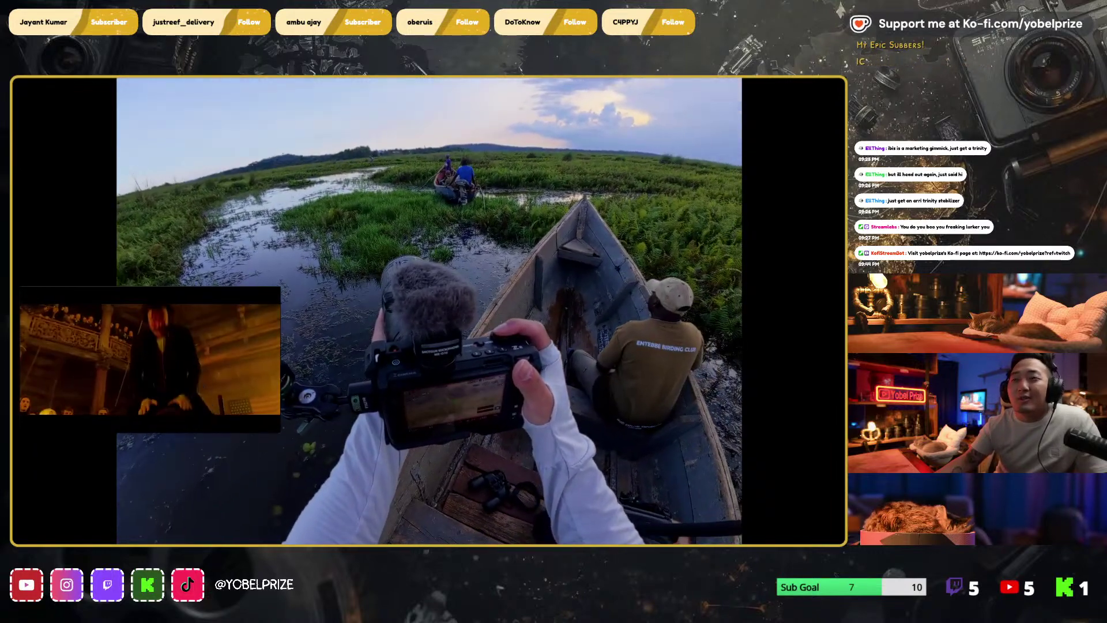
mouse_move(221, 356)
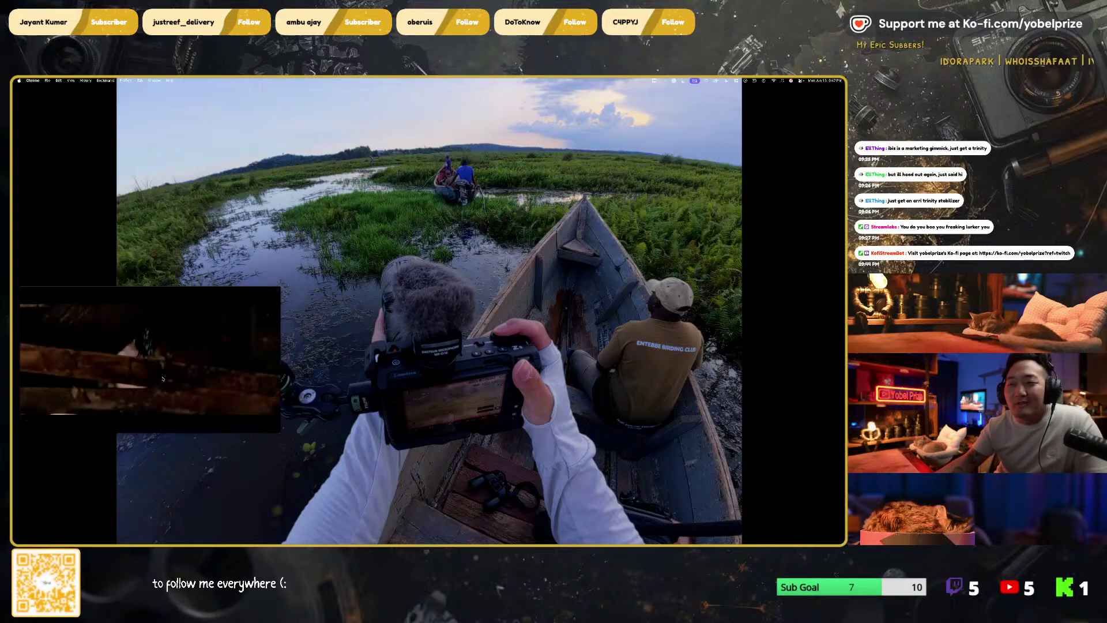
mouse_move(152, 369)
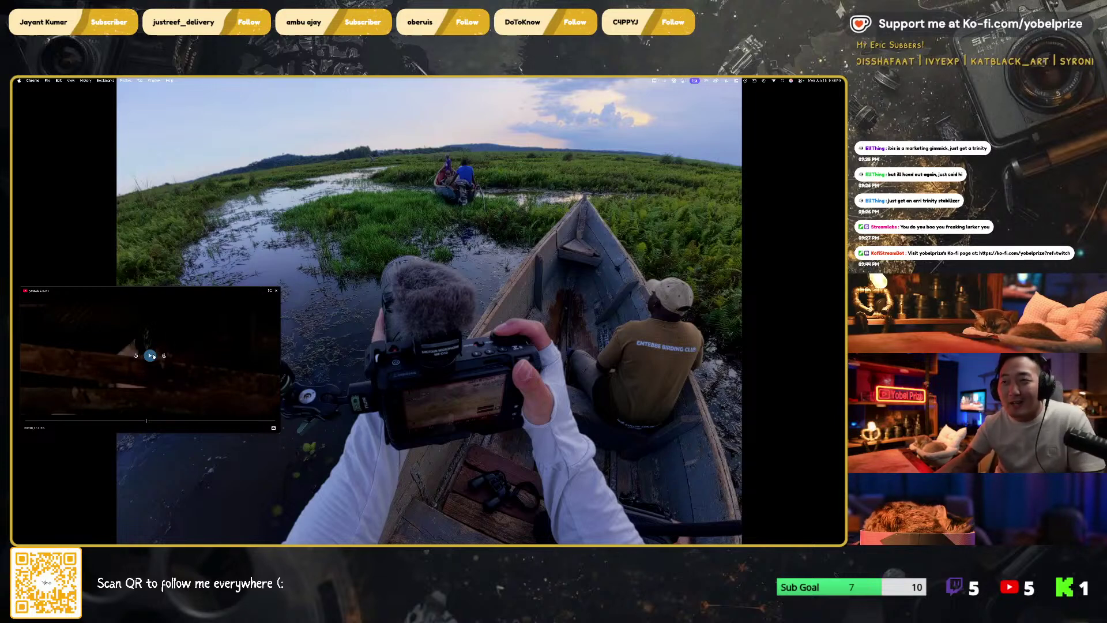
left_click(150, 355)
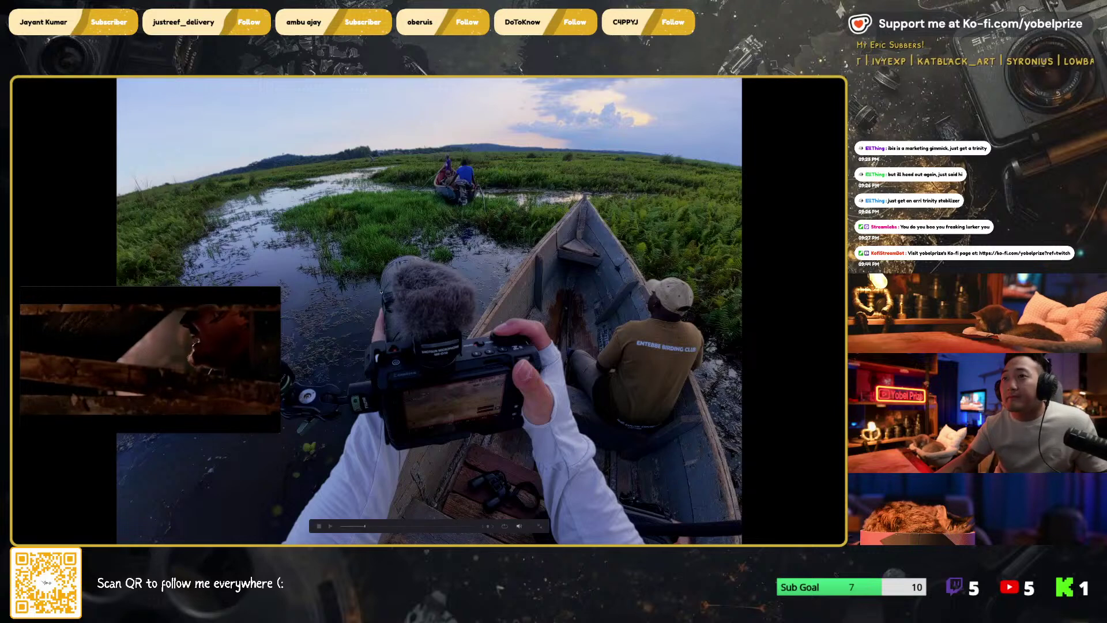
key("super+Tab")
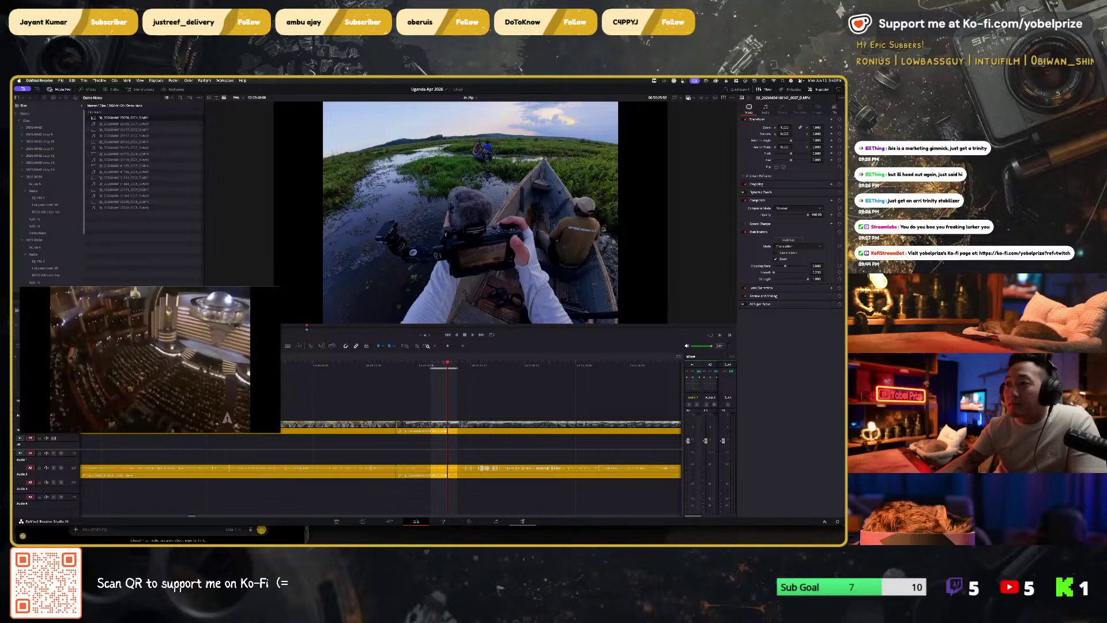
Step: Add the marked channel segment to the render queue with the preset output resolution
key("shift+8")
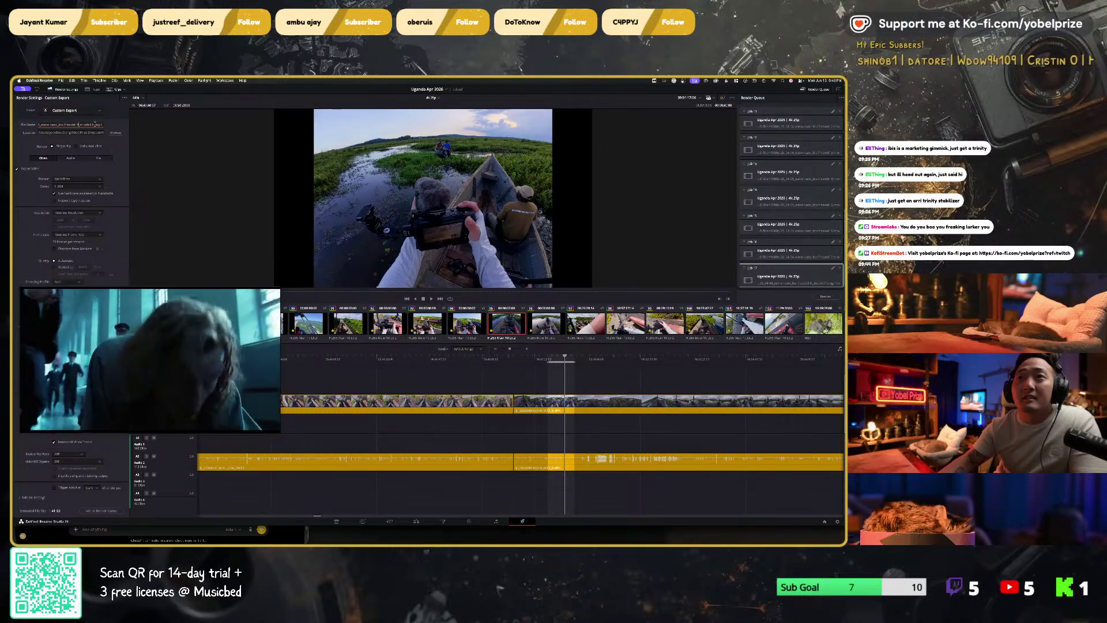
left_click(65, 212)
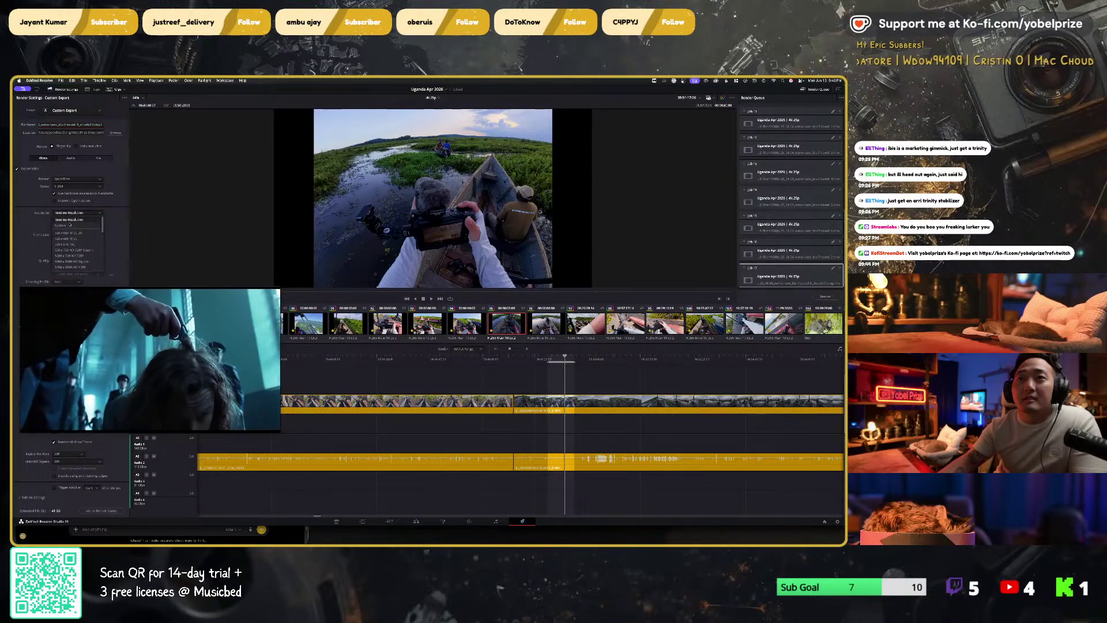
left_click(70, 259)
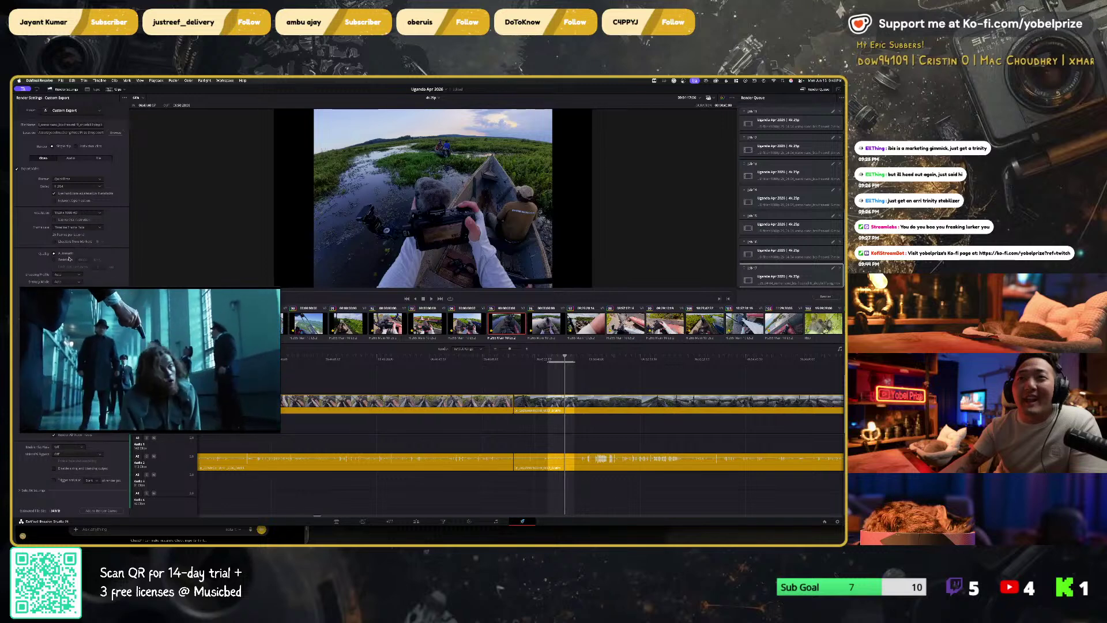
mouse_move(94, 381)
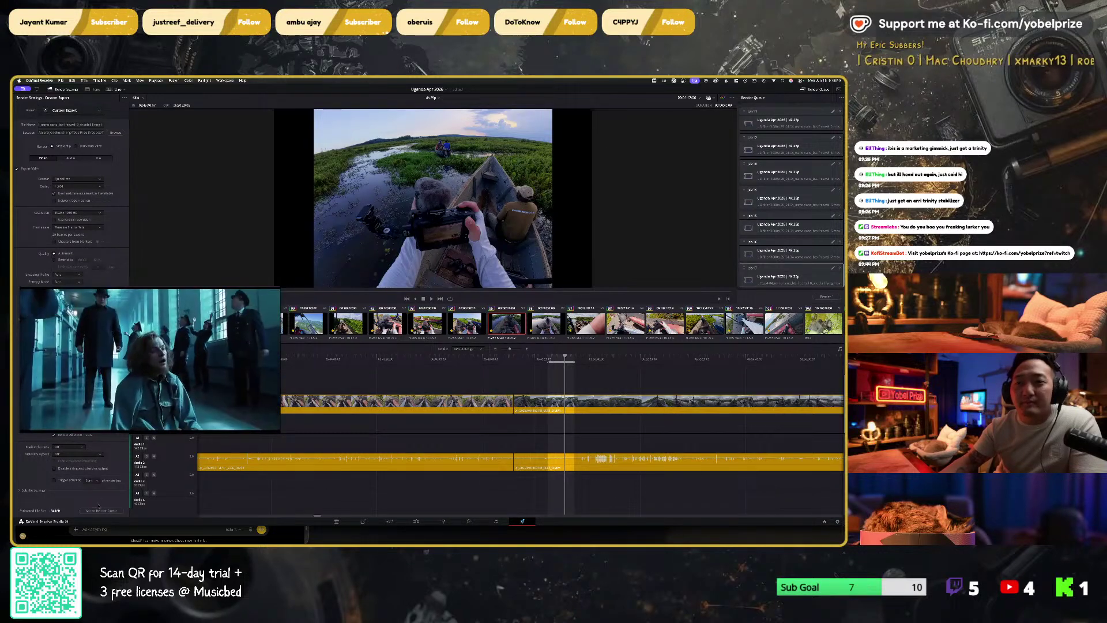
left_click(99, 511)
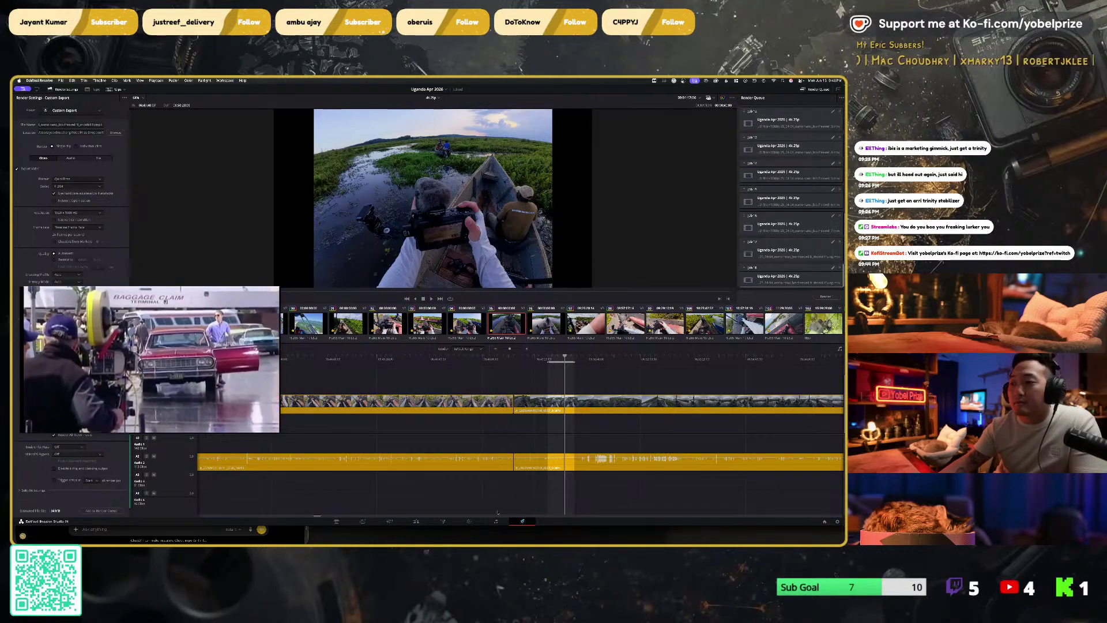
Step: Return to the Edit page and examine the boat footage beyond the queued segment, through the next clip to the standing poler
left_click(416, 522)
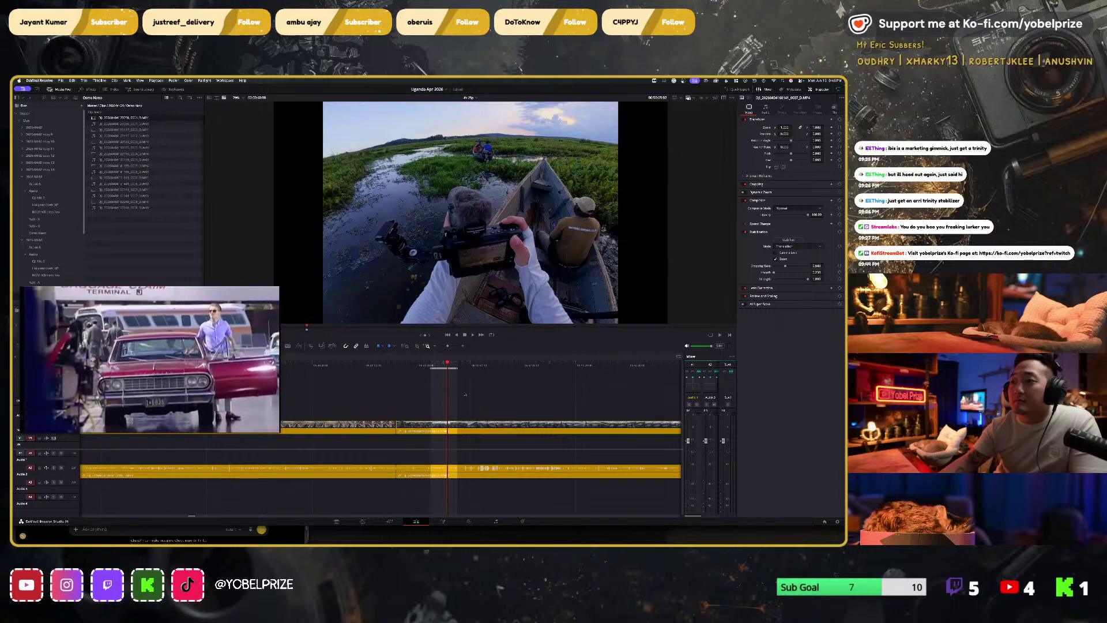
left_click_drag(468, 363, 536, 364)
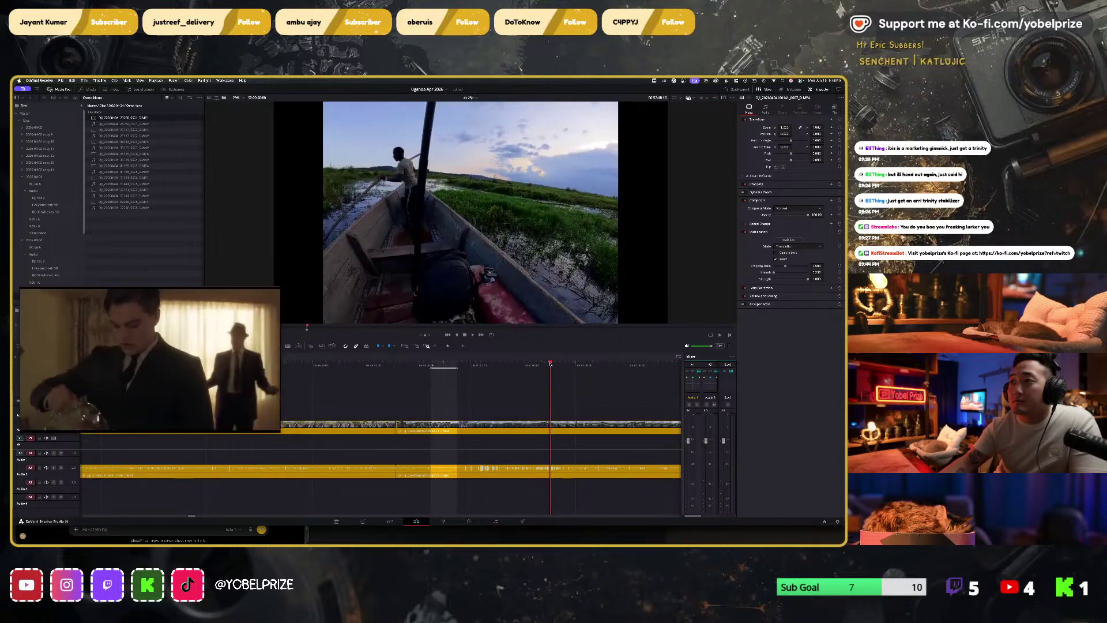
left_click_drag(552, 362, 556, 363)
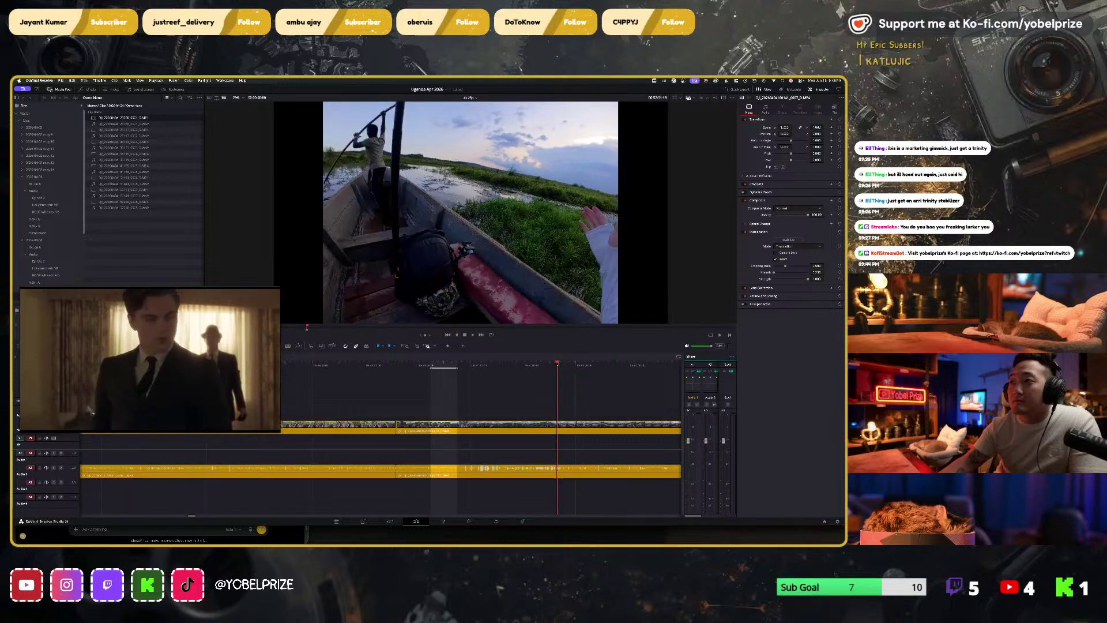
scroll(556, 364, "right", 5)
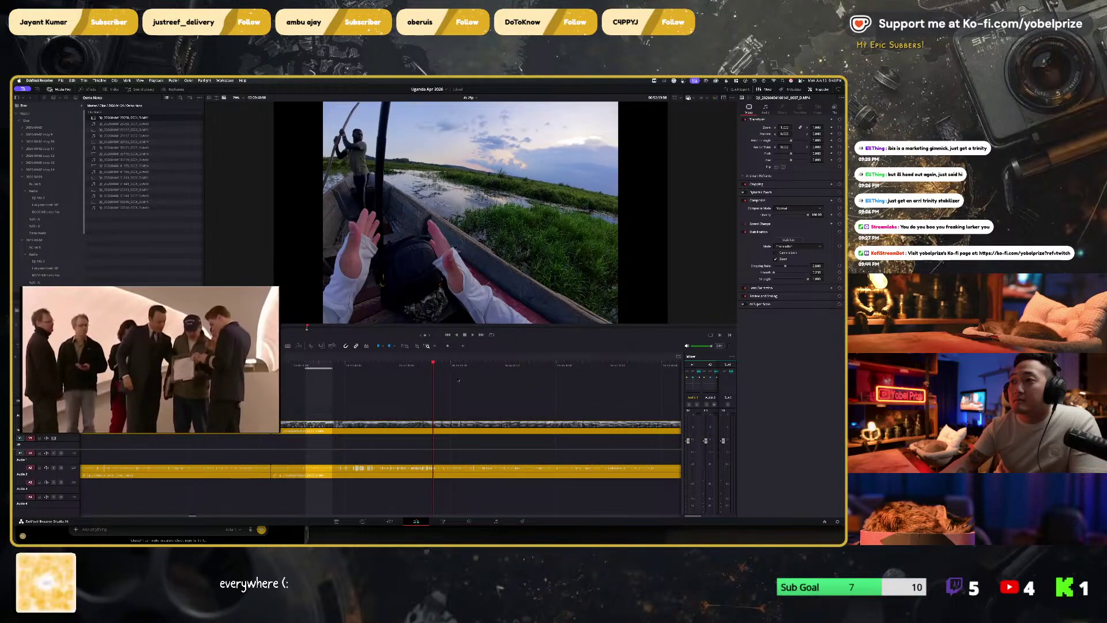
left_click_drag(439, 363, 511, 365)
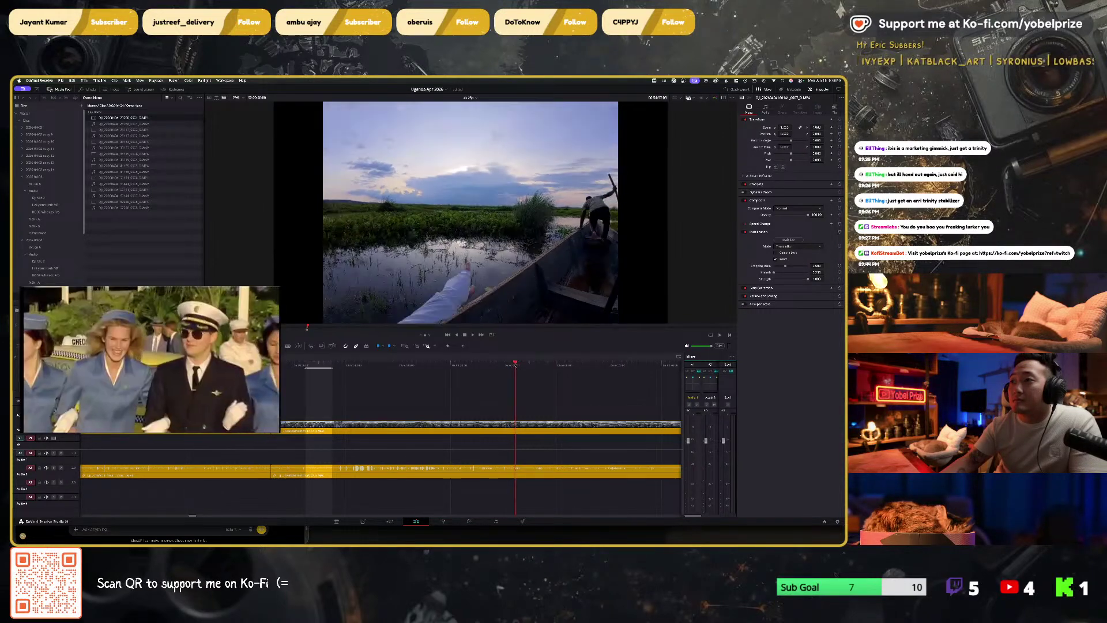
left_click_drag(525, 366, 555, 365)
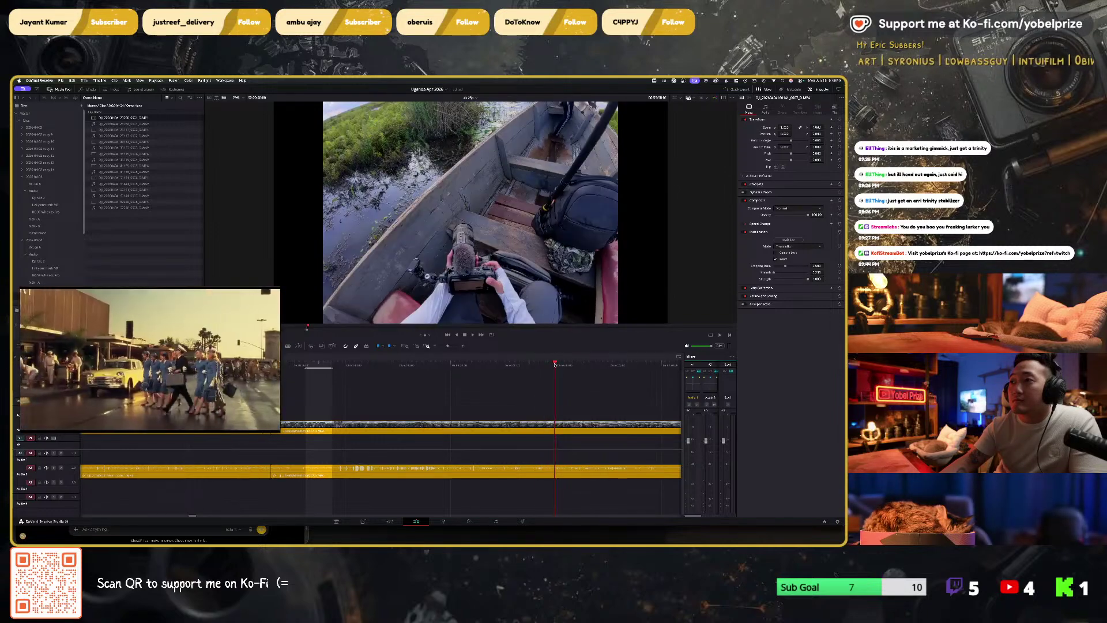
left_click_drag(557, 364, 584, 364)
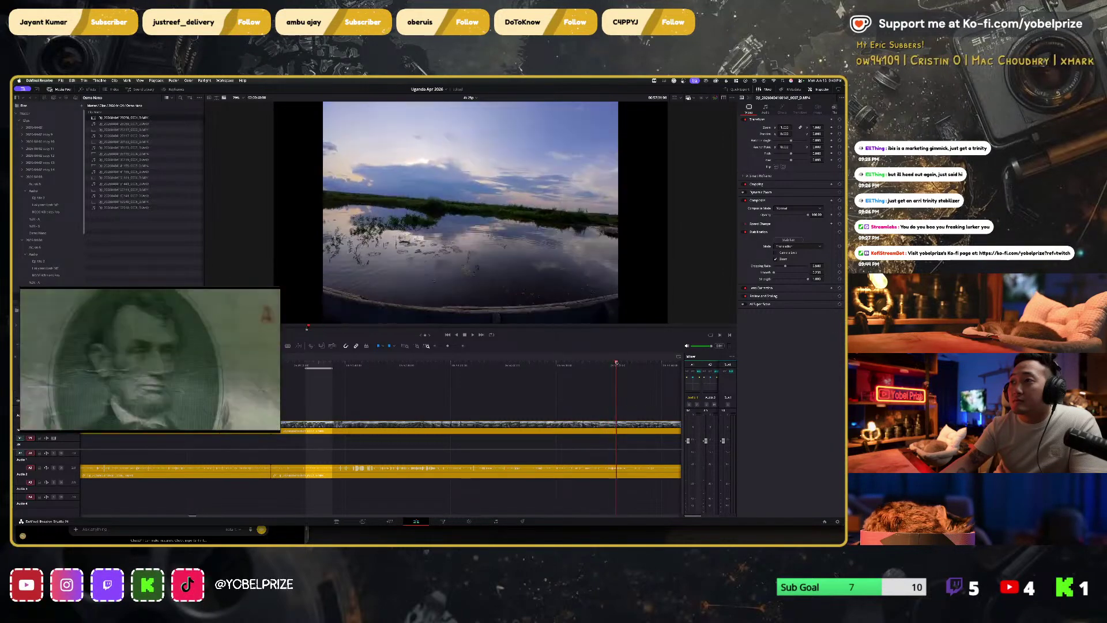
scroll(467, 393, "right", 5)
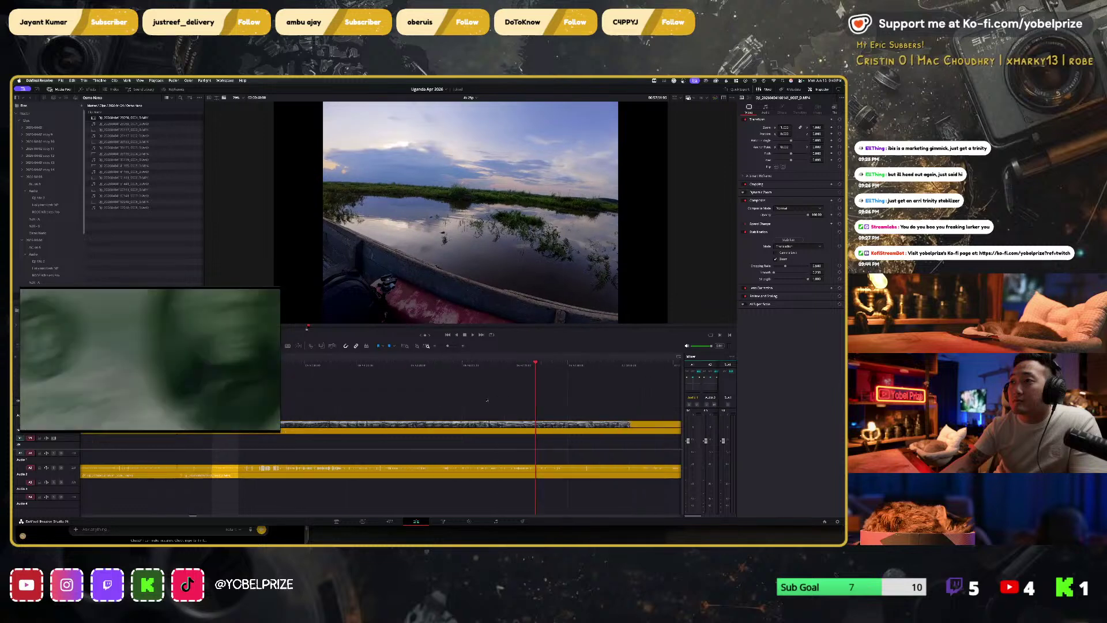
left_click_drag(381, 363, 601, 365)
key("space")
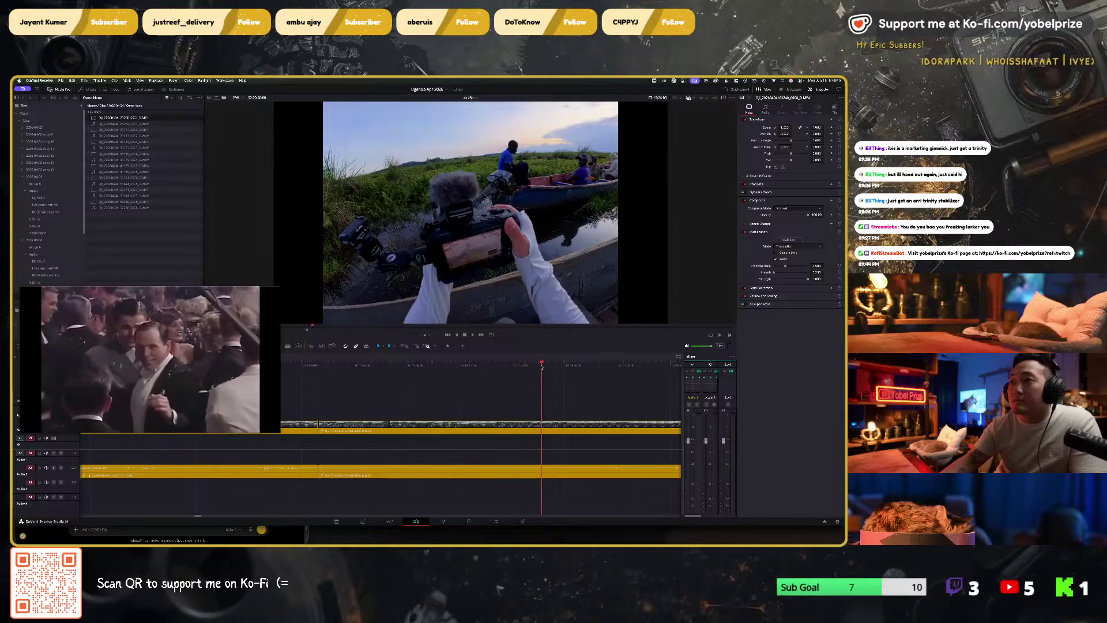
left_click_drag(535, 367, 585, 366)
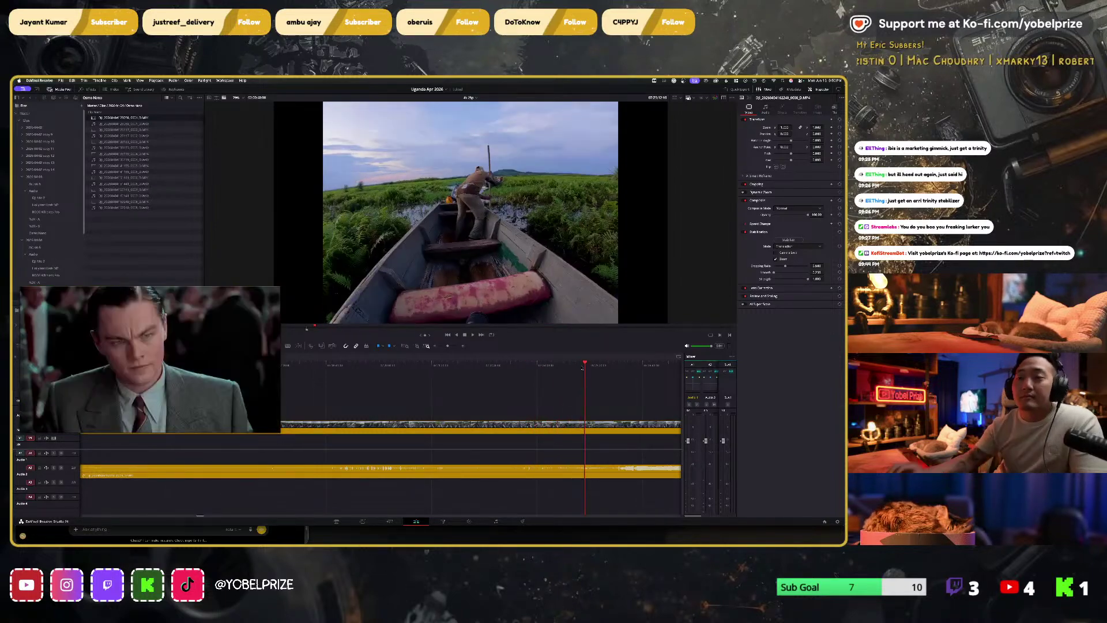
scroll(428, 405, "right", 5)
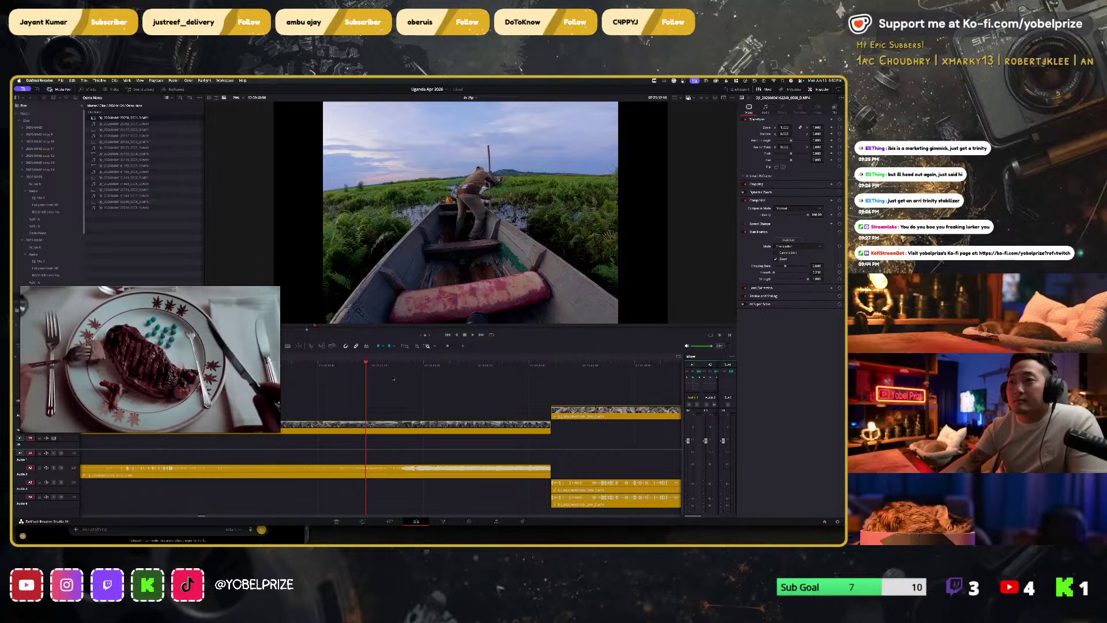
Step: Set the in point at the open-water shot where the camera gear is handled above the red cushion
left_click(375, 365)
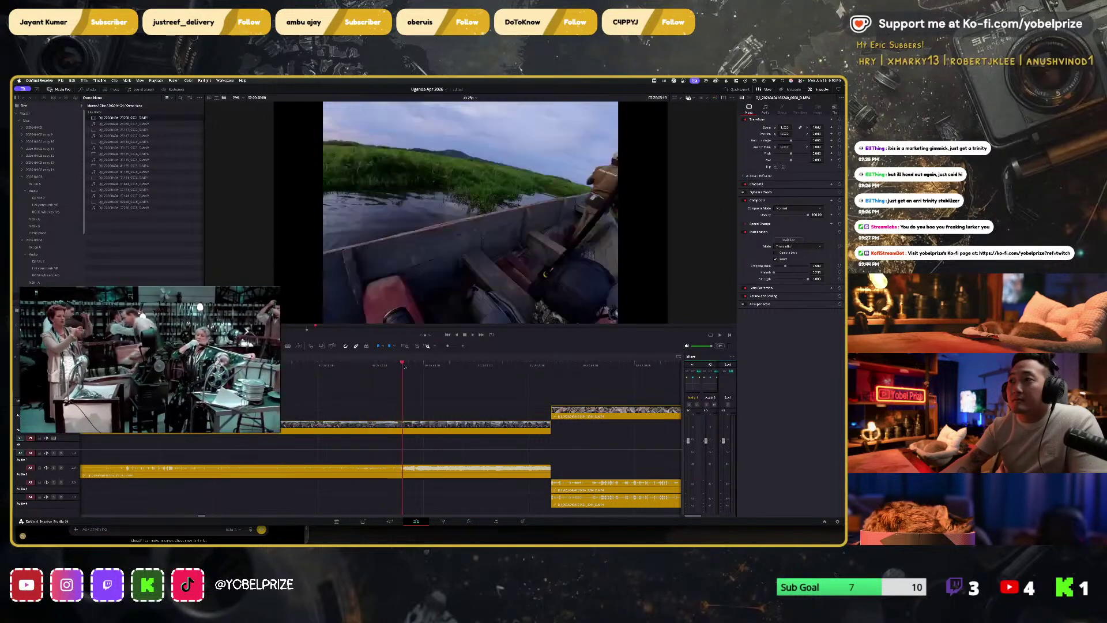
left_click_drag(418, 367, 410, 366)
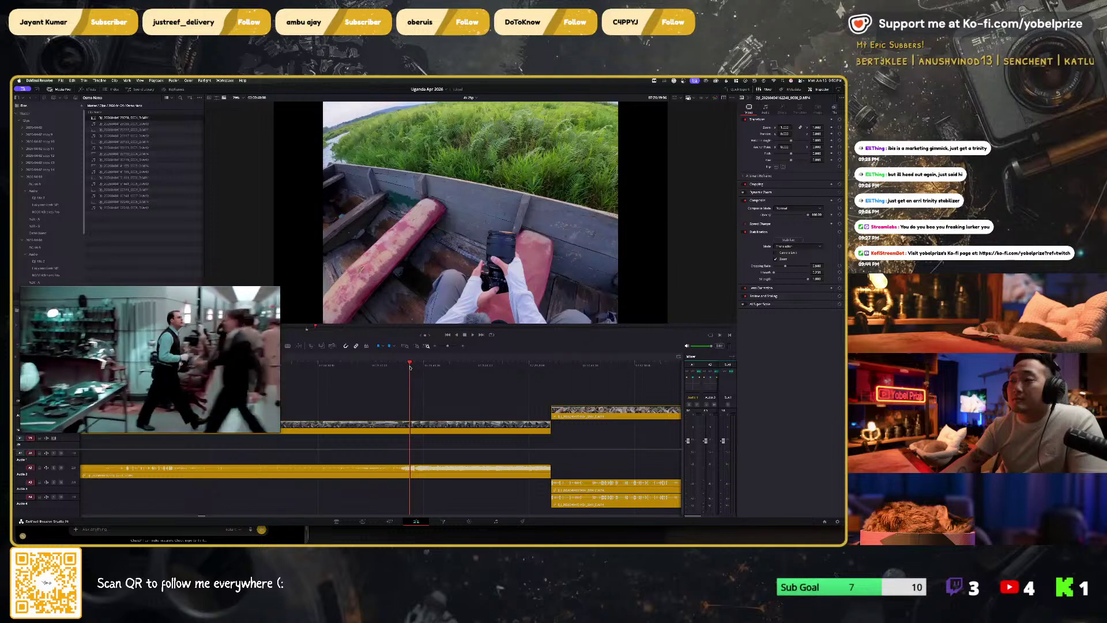
left_click_drag(411, 366, 448, 368)
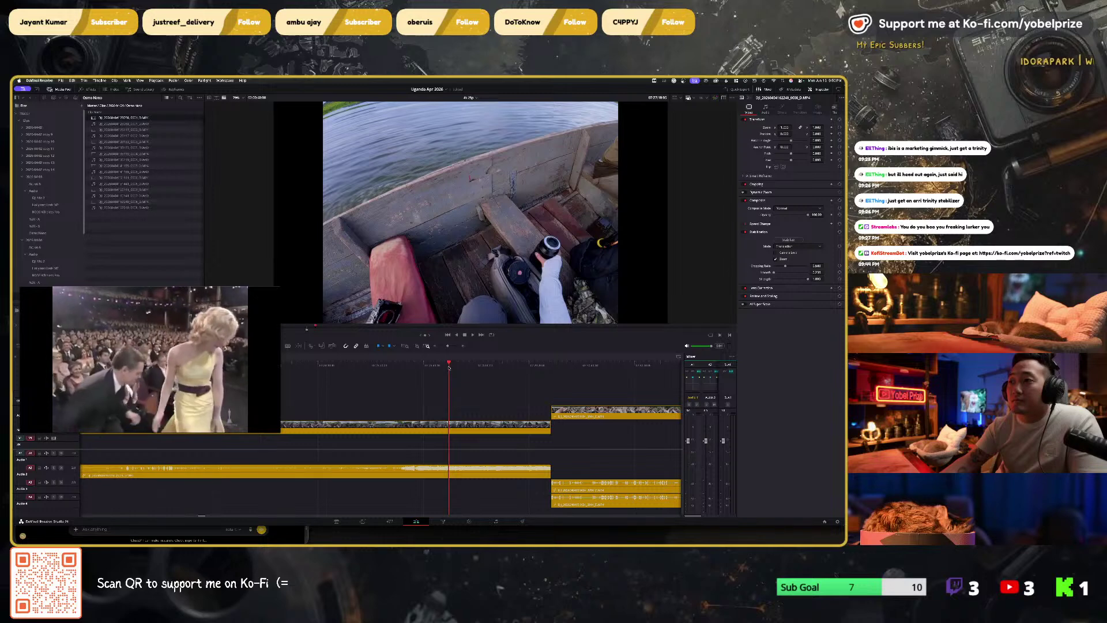
left_click_drag(449, 368, 447, 366)
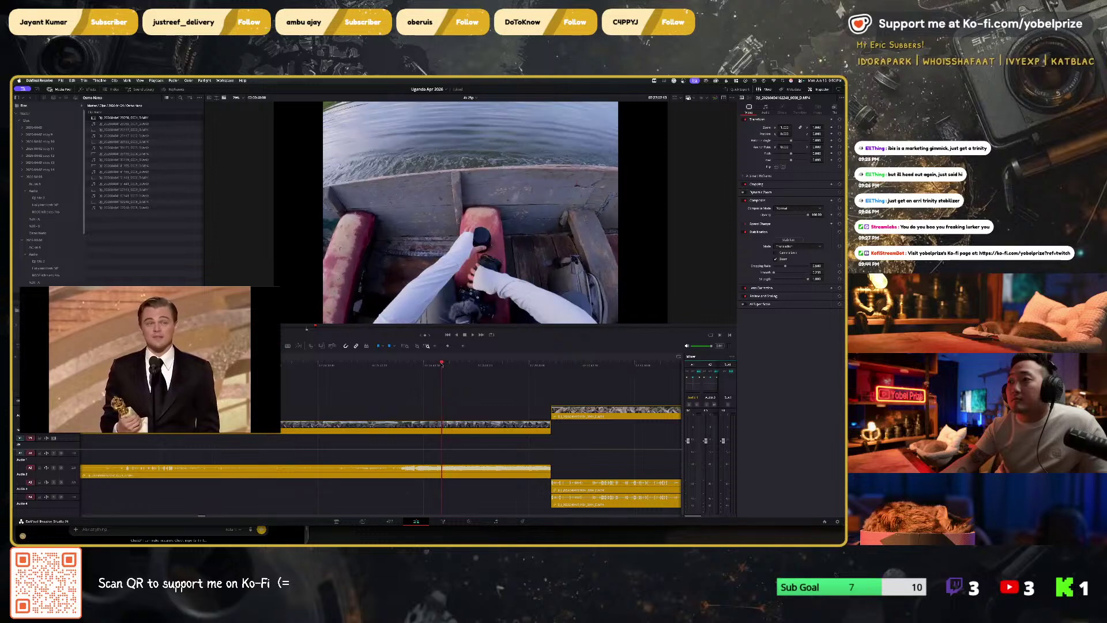
left_click_drag(443, 364, 442, 365)
key("i")
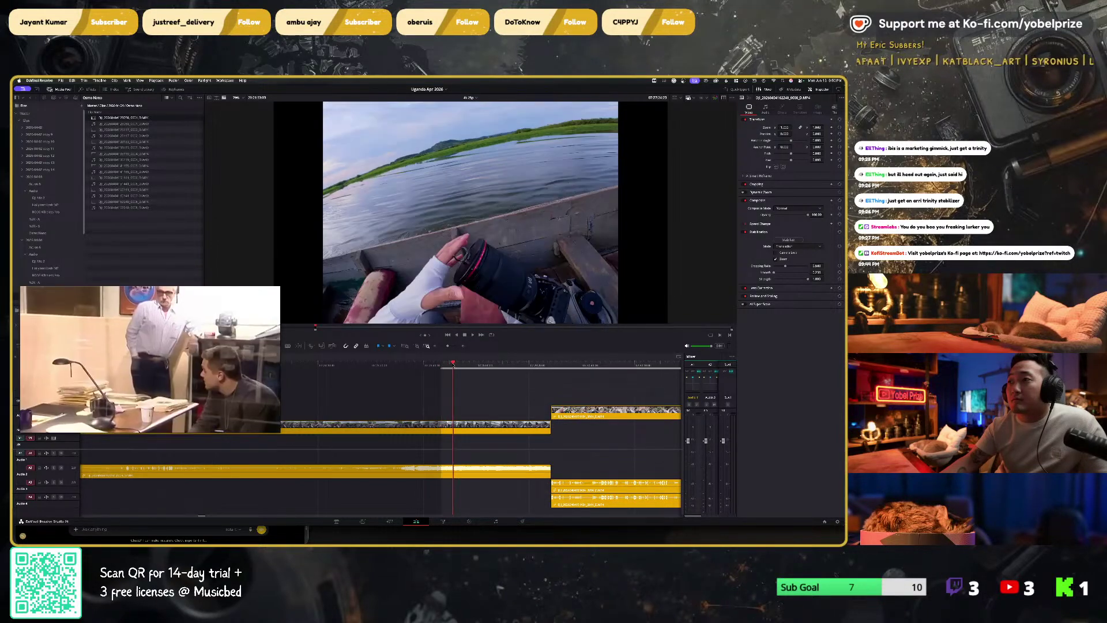
Step: Set the out point on the last frame of the open-water clip, just before the moored-boats clip, and switch to the Deliver page
left_click_drag(452, 364, 532, 365)
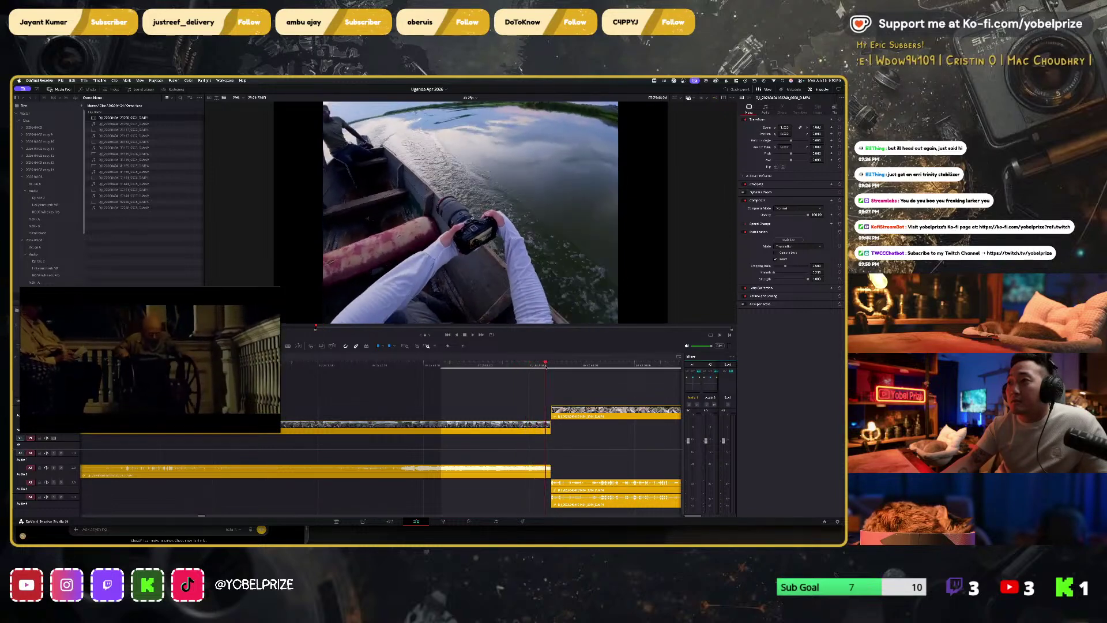
left_click_drag(546, 365, 551, 366)
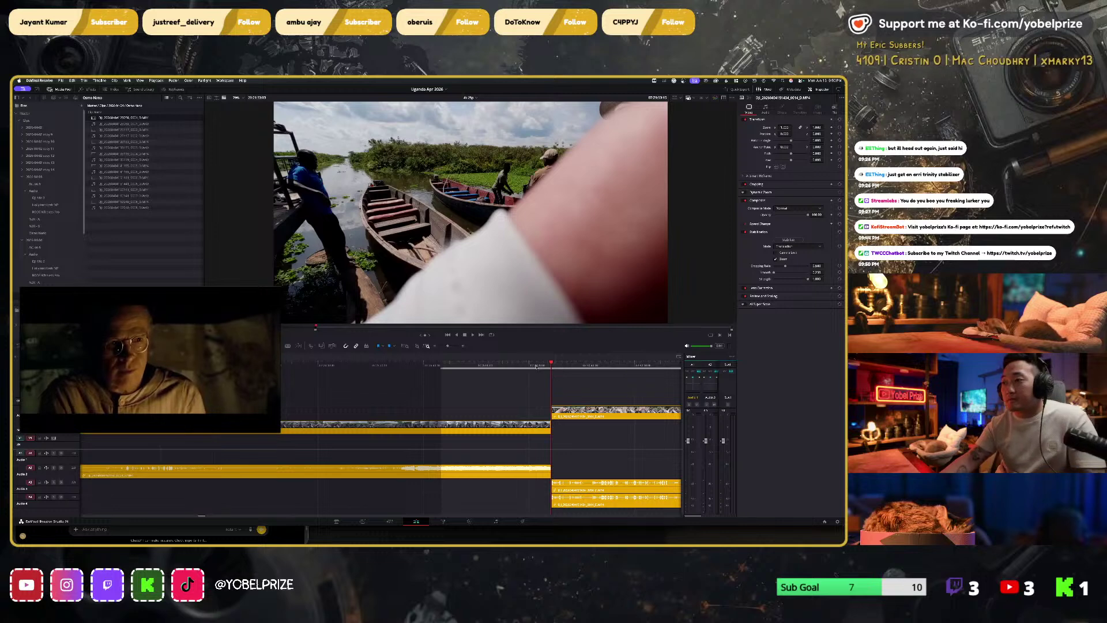
key("Left")
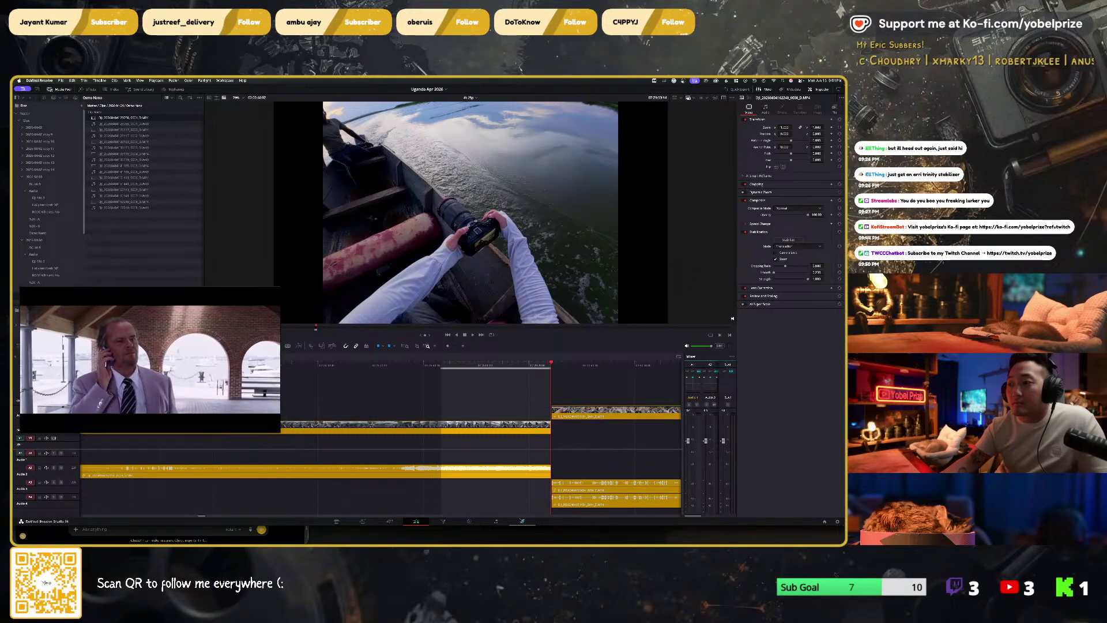
left_click(522, 521)
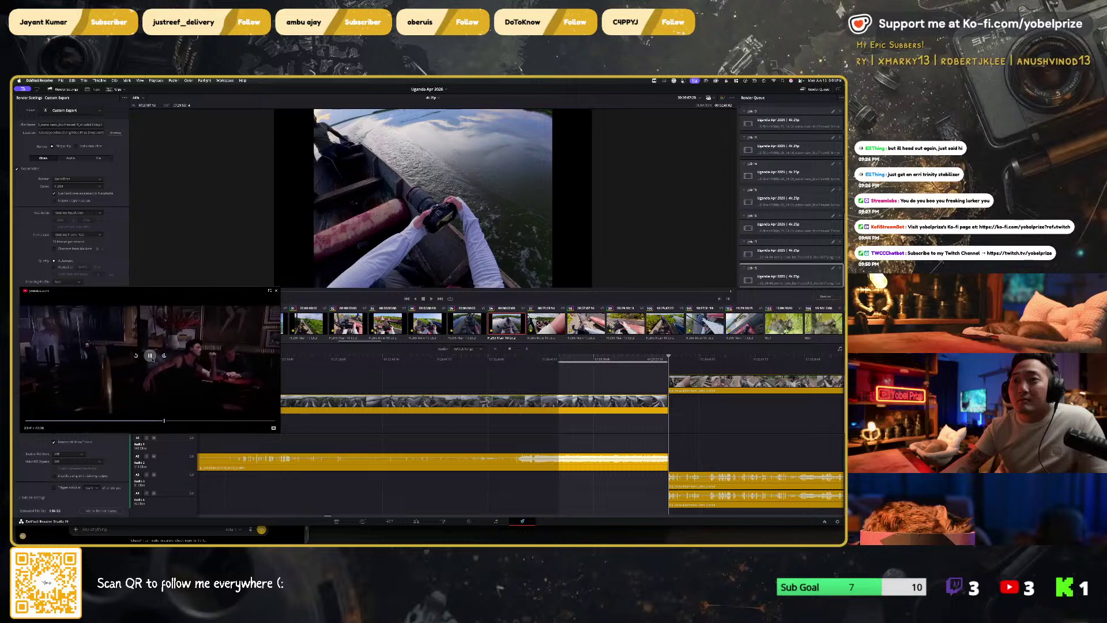
Step: Pause the floating video and resume its playback
left_click(150, 356)
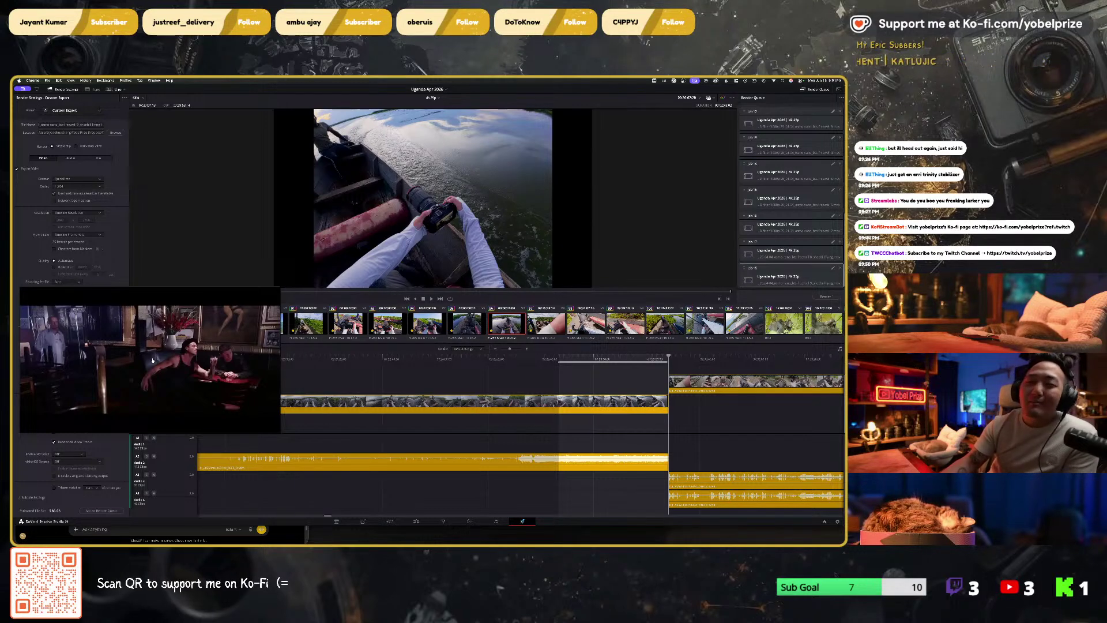
mouse_move(150, 356)
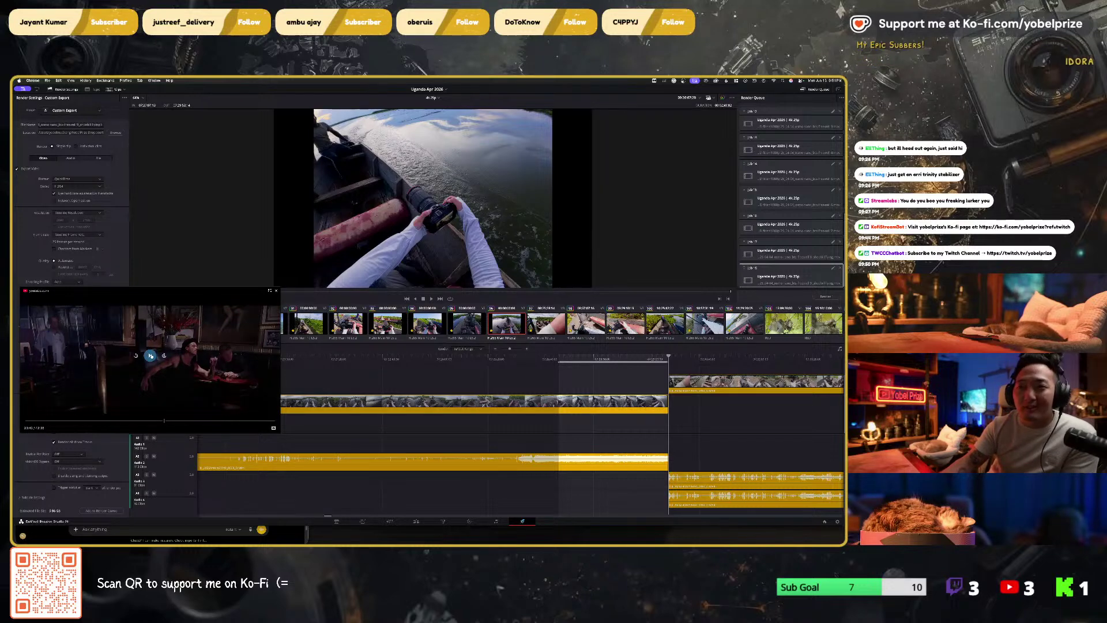
left_click(150, 356)
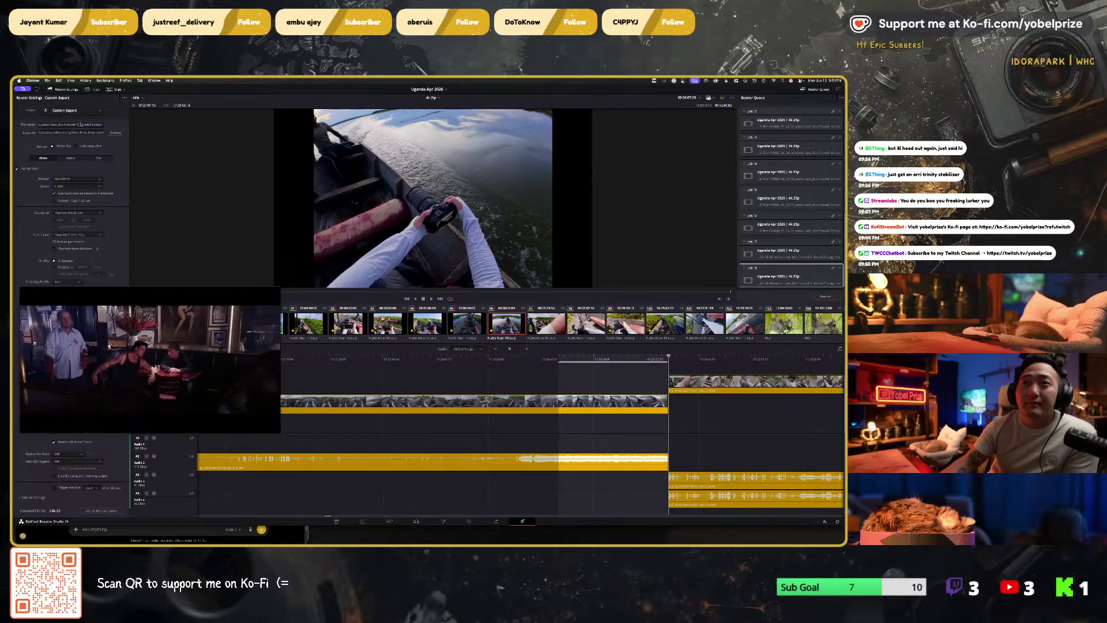
Step: Add the marked open-water segment to the render queue with an edited file name and the preset output resolution
left_click(112, 127)
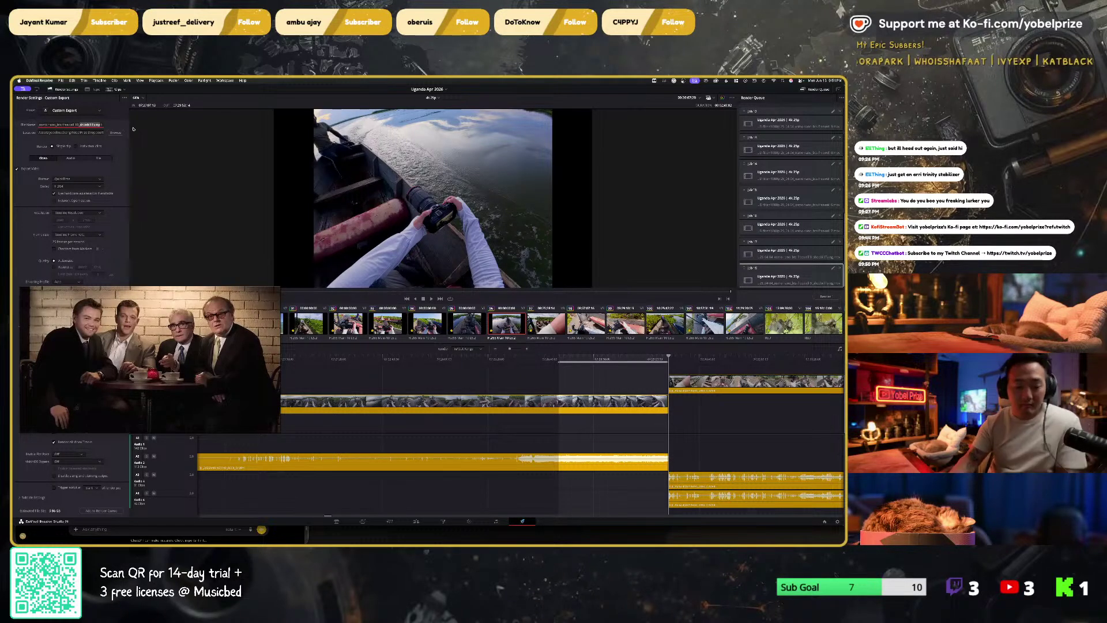
key("End")
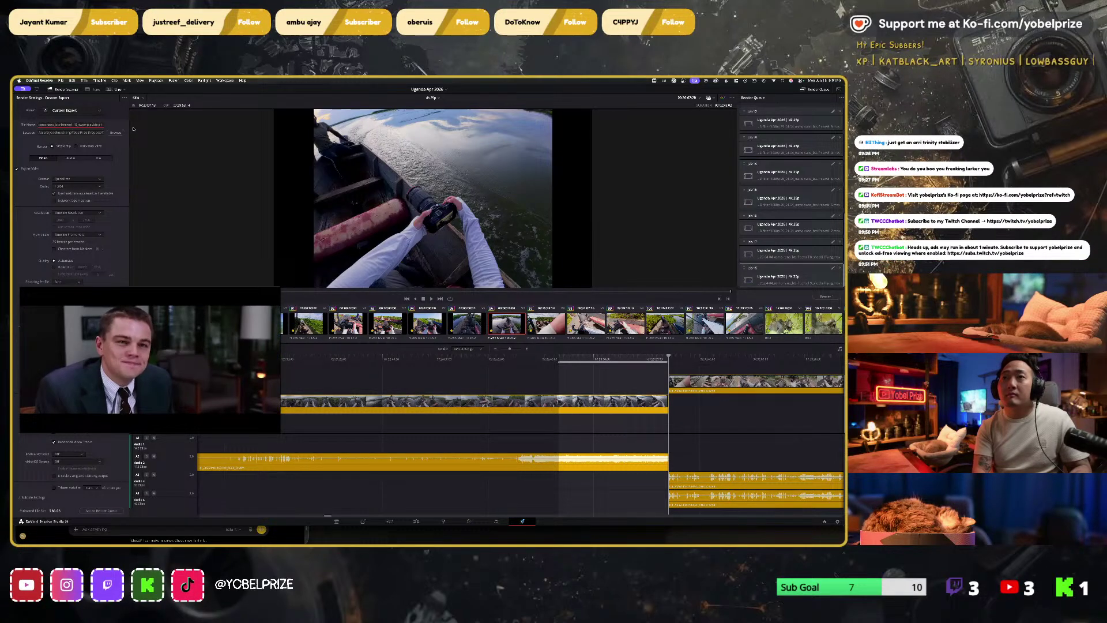
left_click(76, 213)
left_click(70, 254)
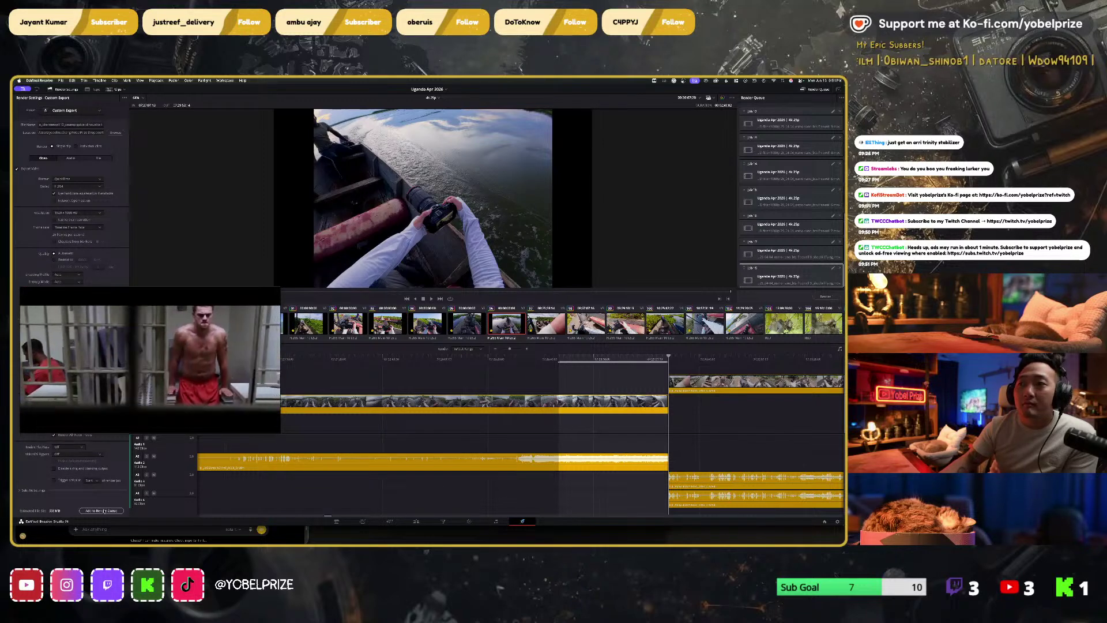
left_click(102, 511)
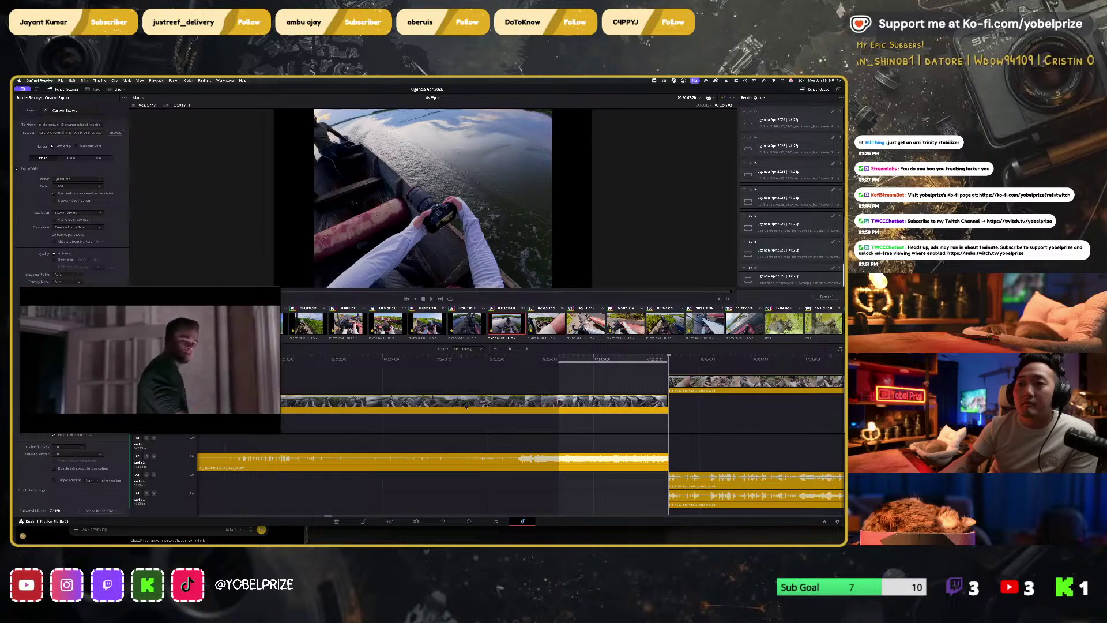
Step: Set the in point in the following boat clip at the shot of the capped guide at the bow with a gloved hand in front
scroll(589, 395, "right", 3)
scroll(589, 395, "right", 5)
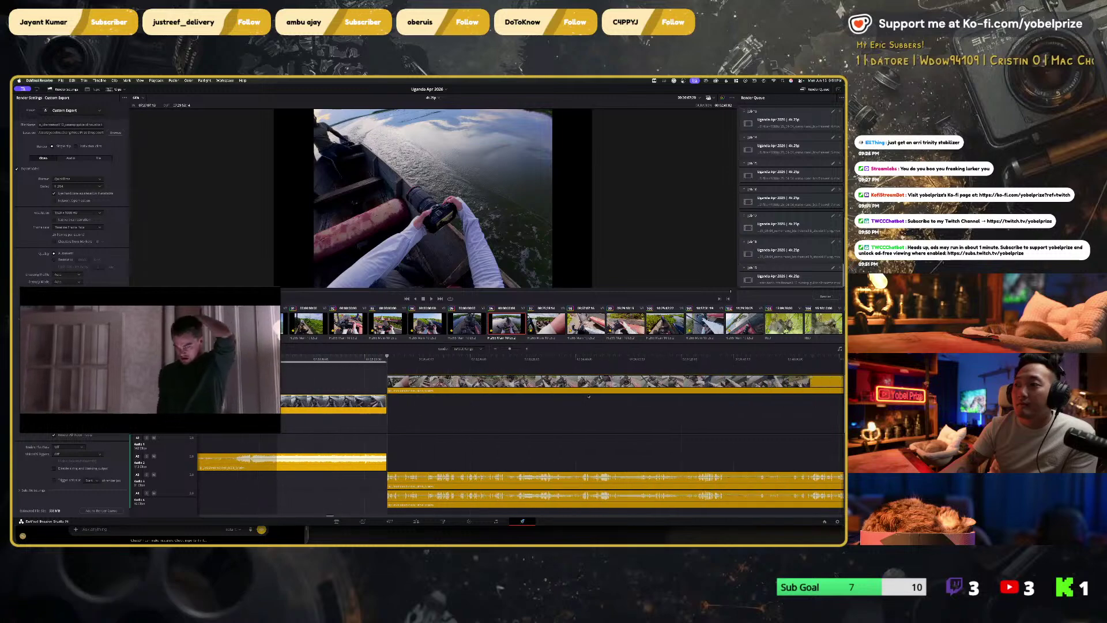
left_click_drag(395, 357, 664, 357)
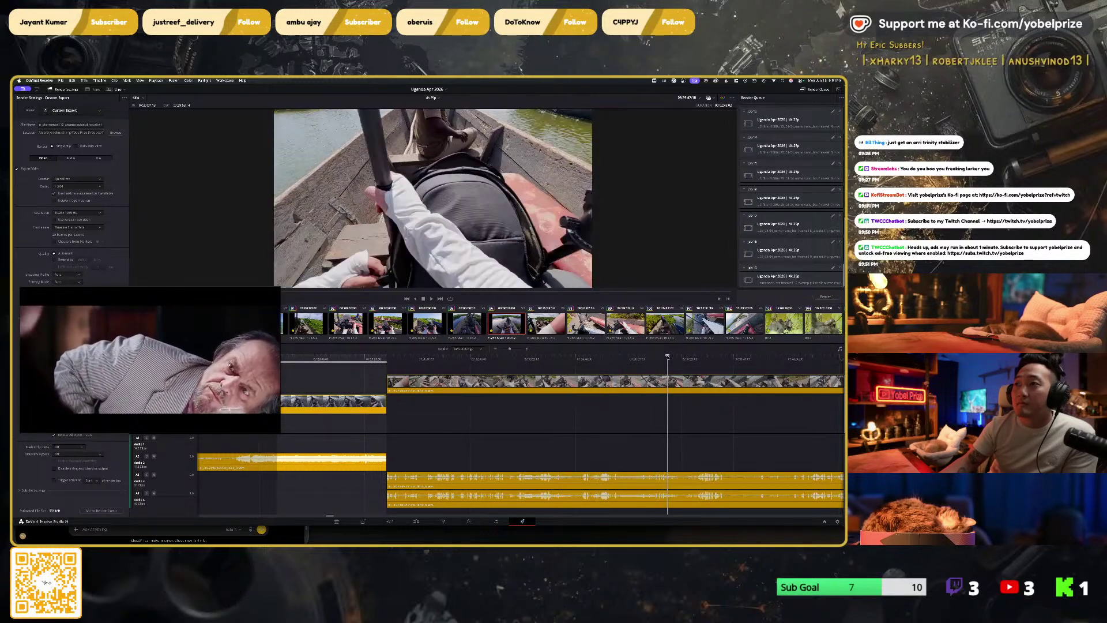
scroll(530, 364, "right", 3)
left_click_drag(541, 361, 552, 361)
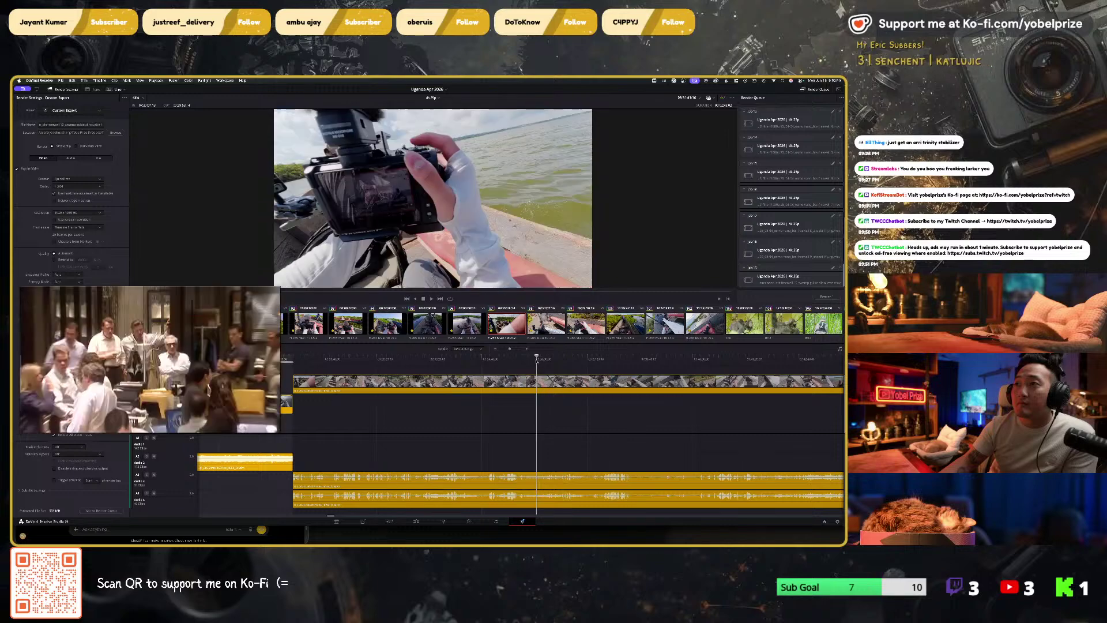
left_click_drag(535, 358, 512, 361)
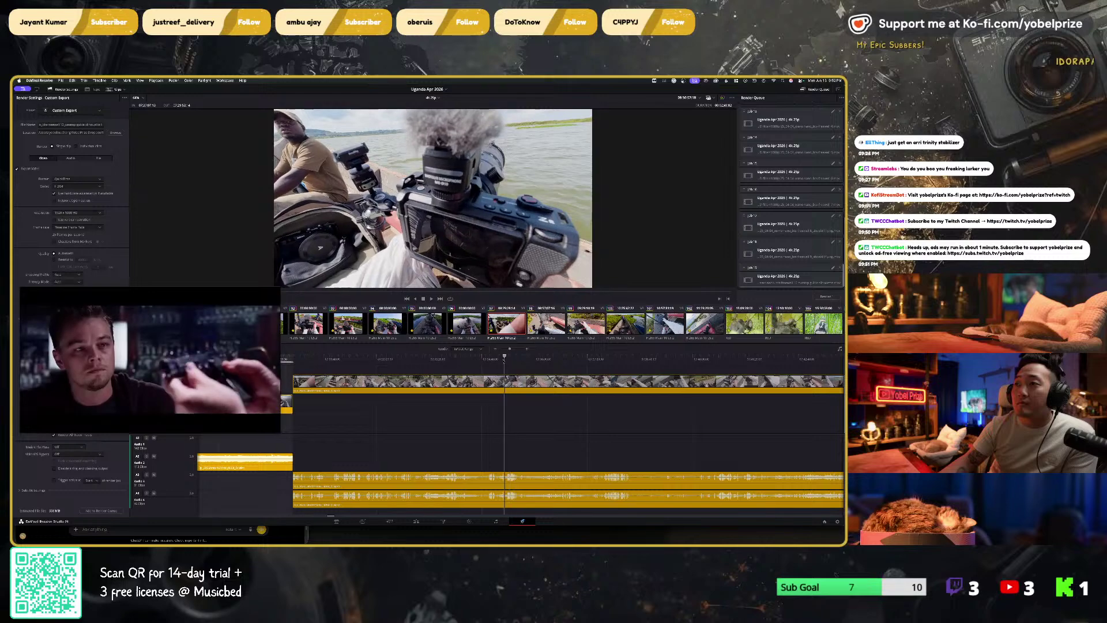
mouse_move(494, 358)
left_mouse_down()
mouse_move(461, 360)
mouse_move(485, 359)
left_mouse_up()
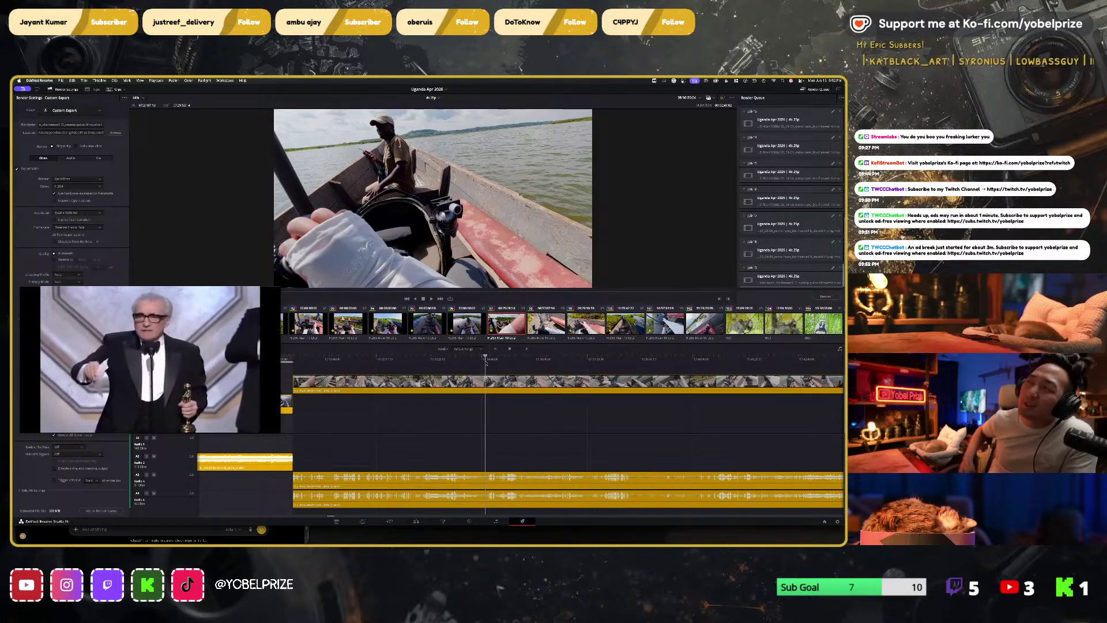
key("i")
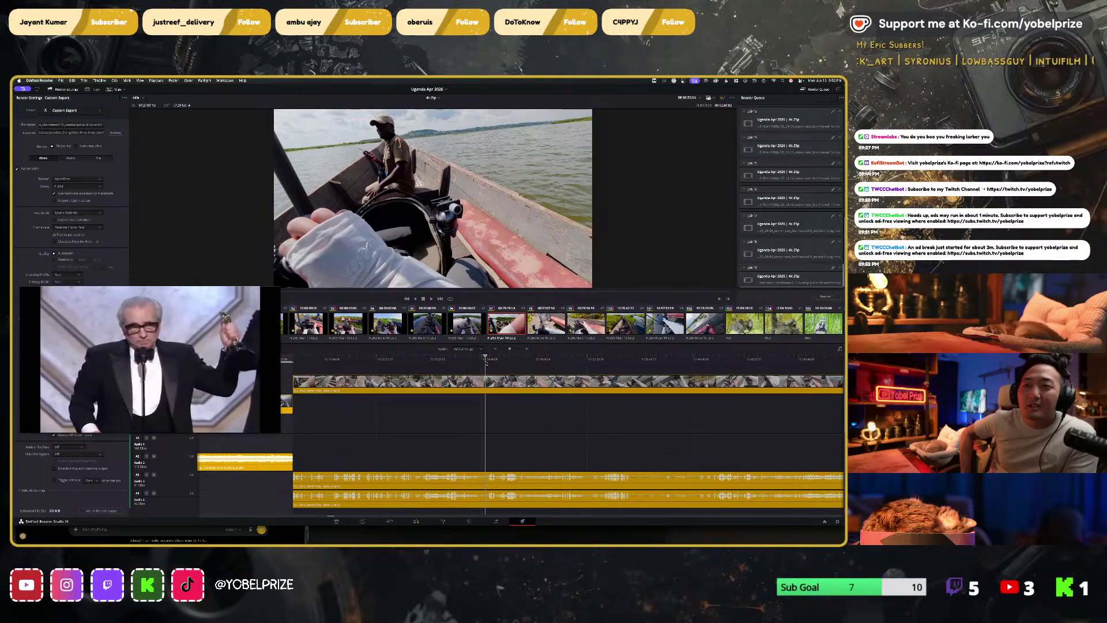
key("o")
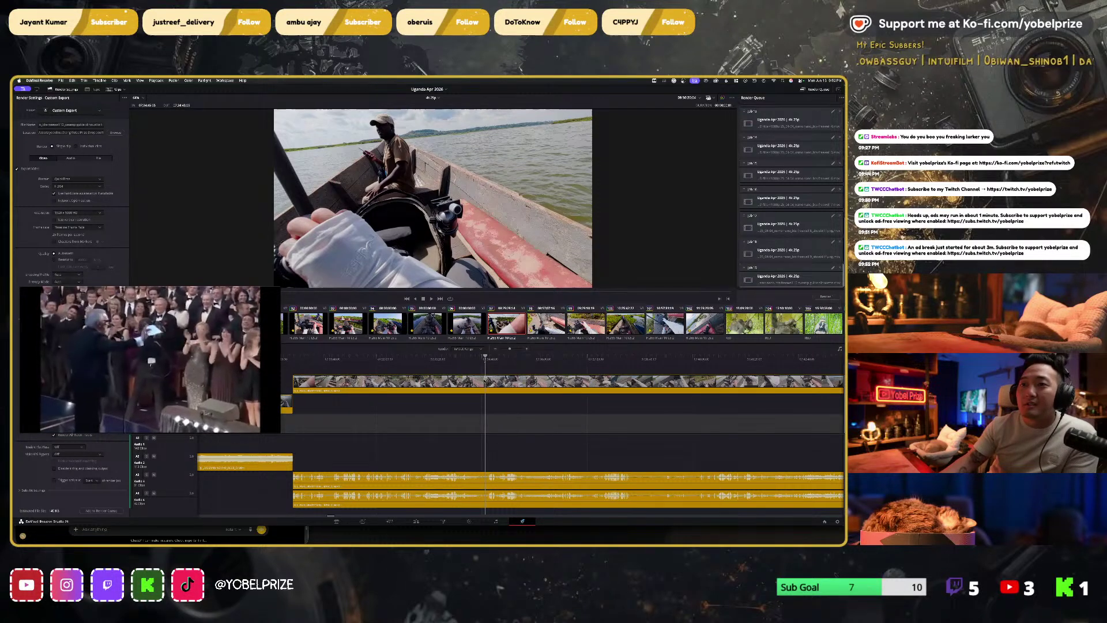
Step: Play the footage past the in point and set the out point where the guide sits behind the black backpack near the reeds
scroll(466, 400, "down", 2)
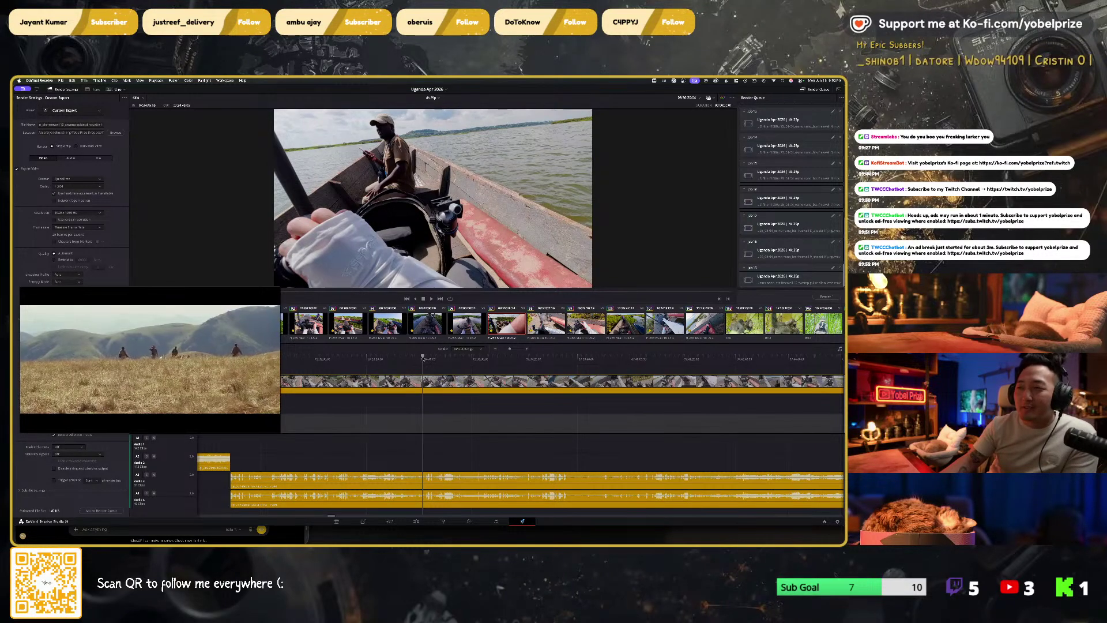
key("space")
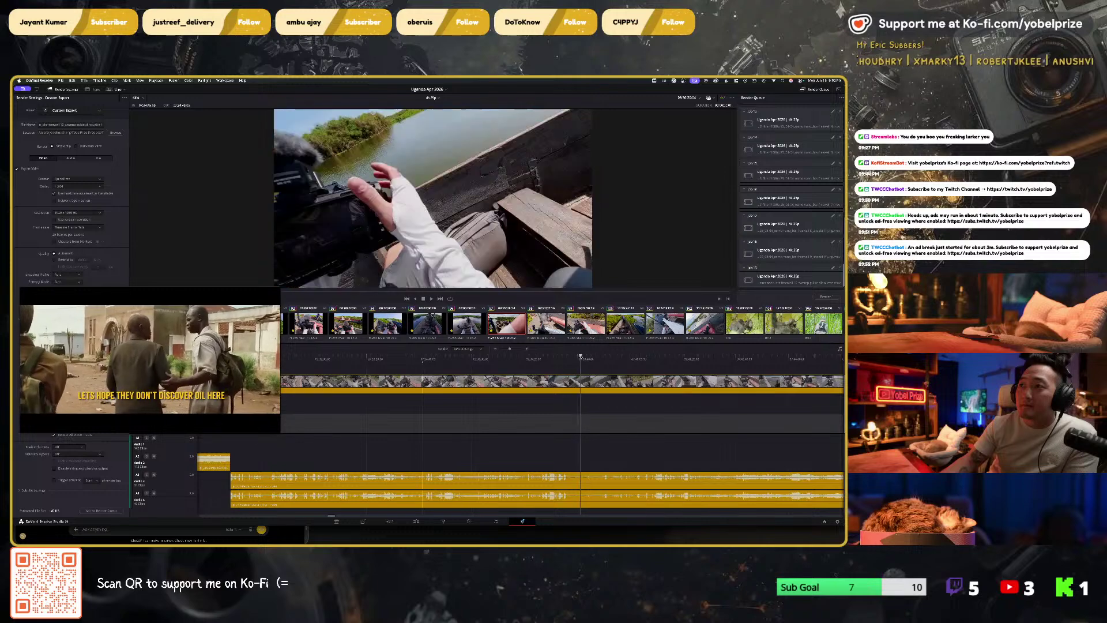
left_click(496, 358)
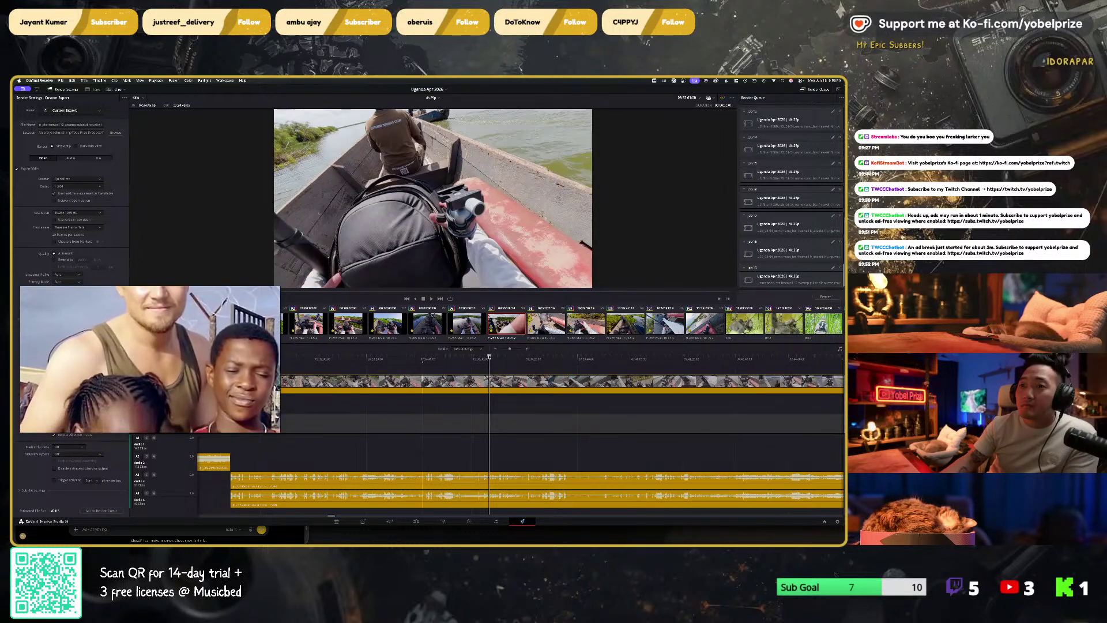
key("o")
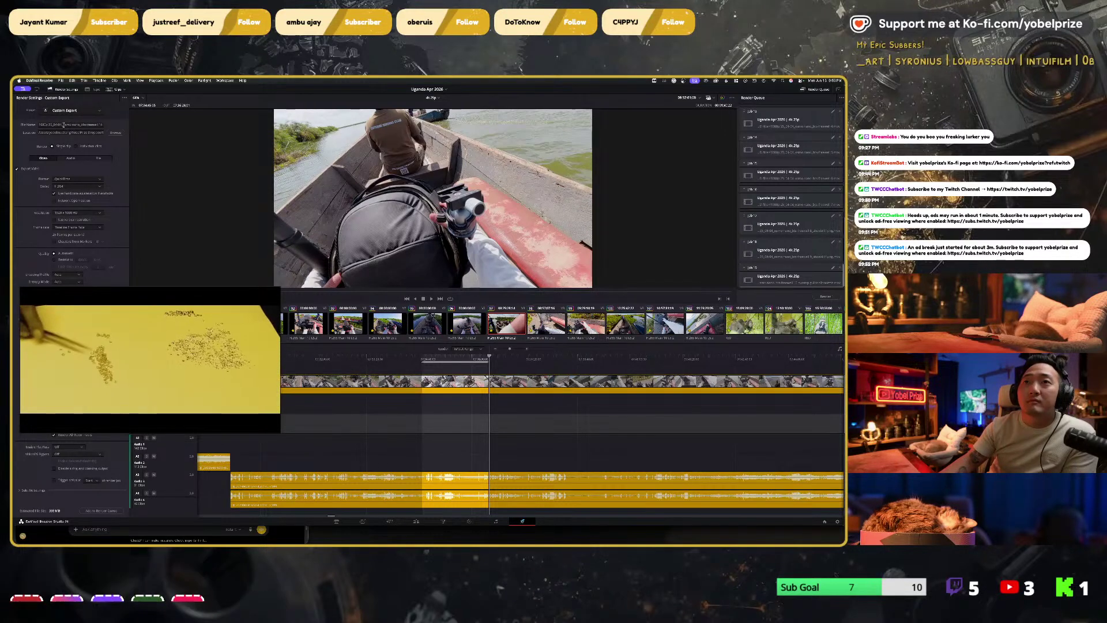
Step: Edit the output file name for the marked guide segment and add it to the render queue
left_click_drag(63, 124, 79, 125)
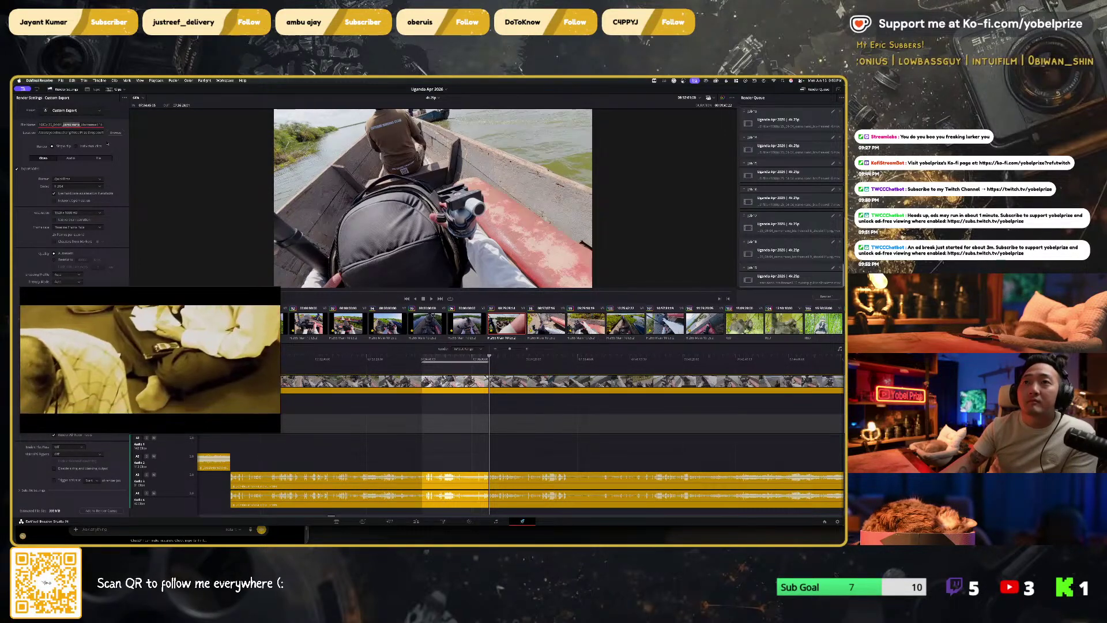
key("BackSpace")
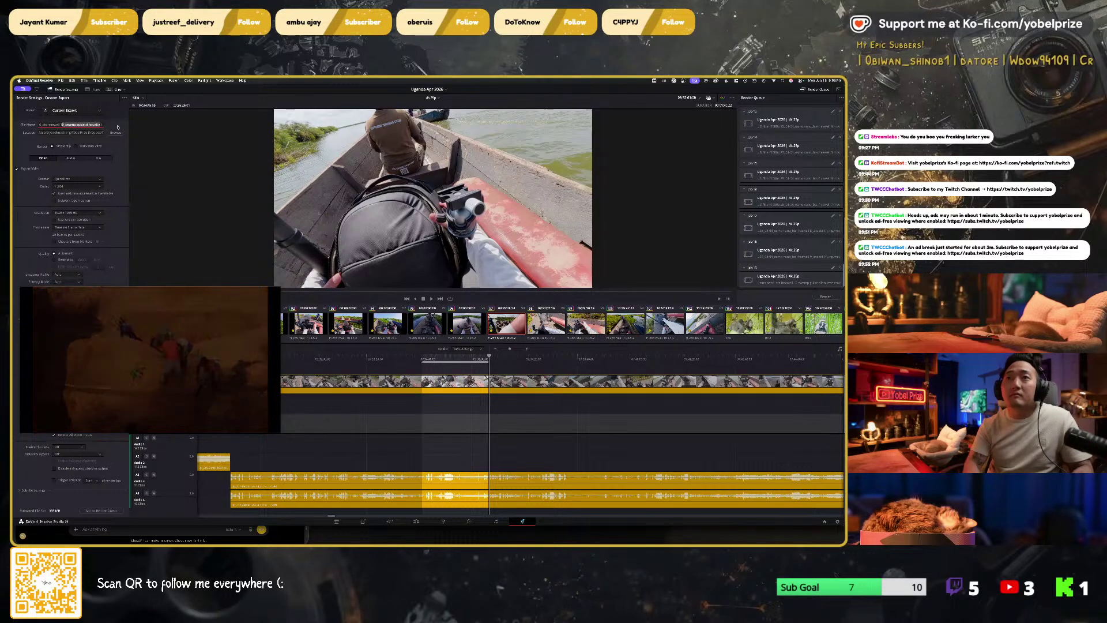
key("BackSpace")
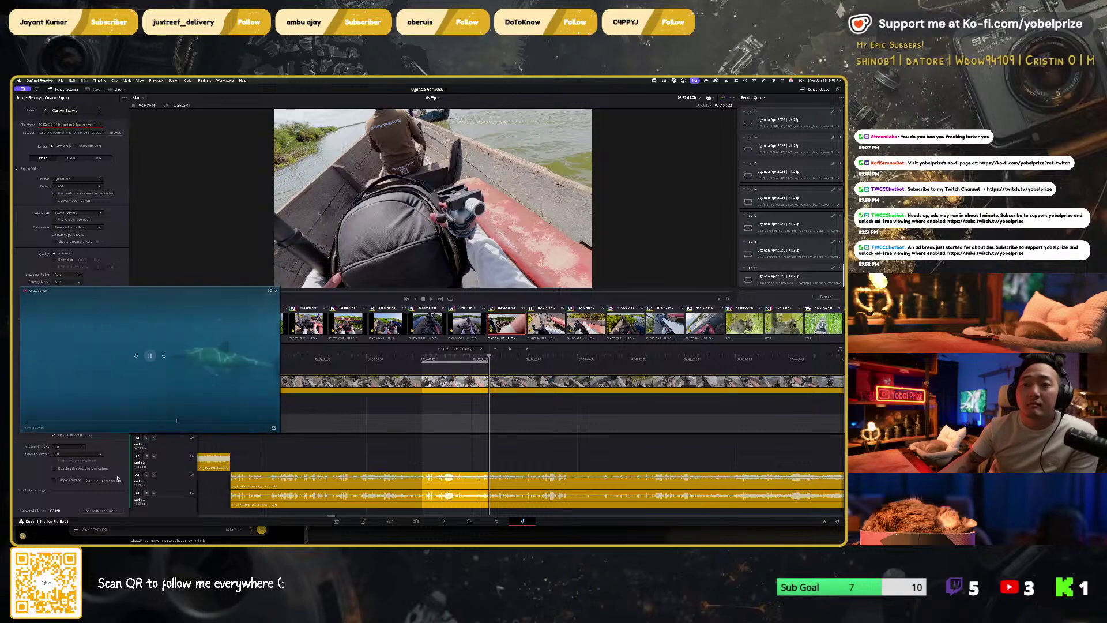
left_click(108, 511)
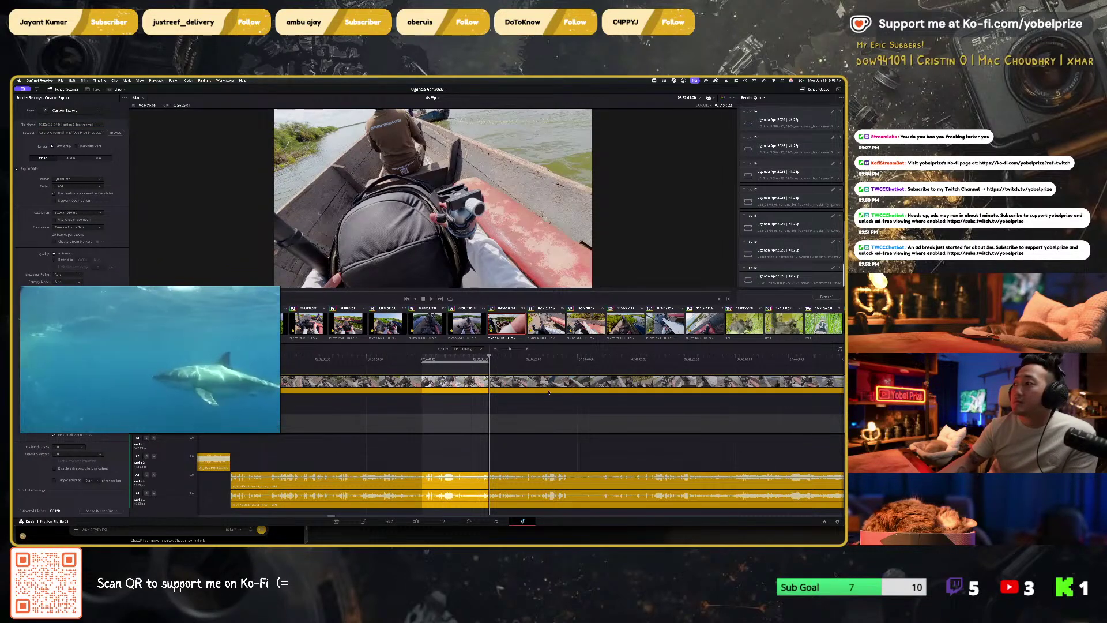
Step: Set the in point further along the boat clip, at the overhead shot of the backpack and gloved hands above the wooden floor
scroll(548, 391, "right", 3)
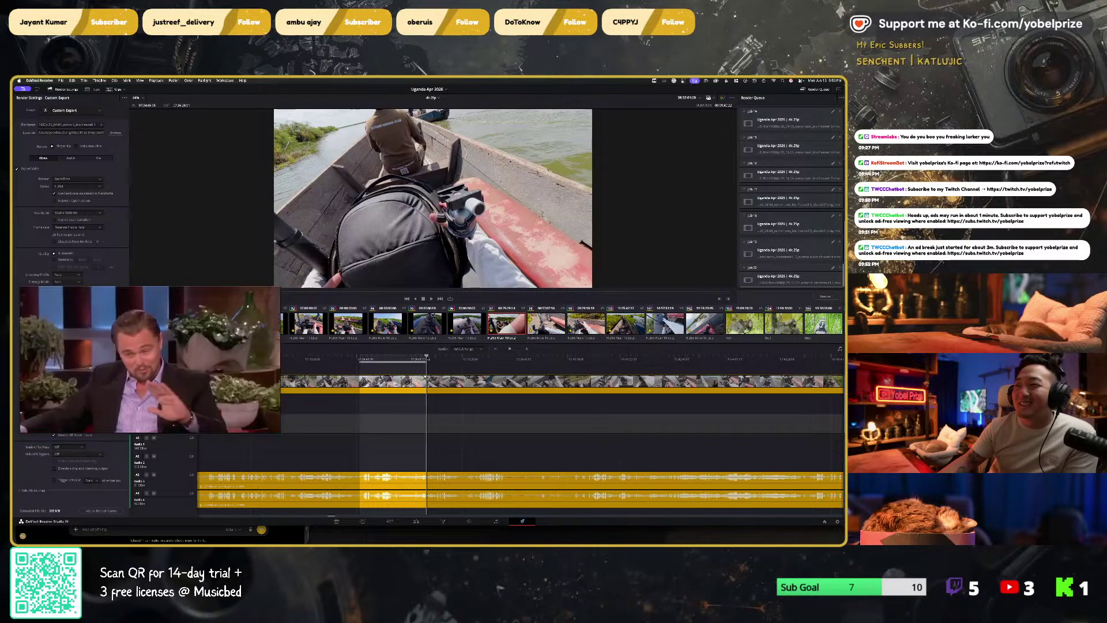
left_click_drag(426, 358, 585, 357)
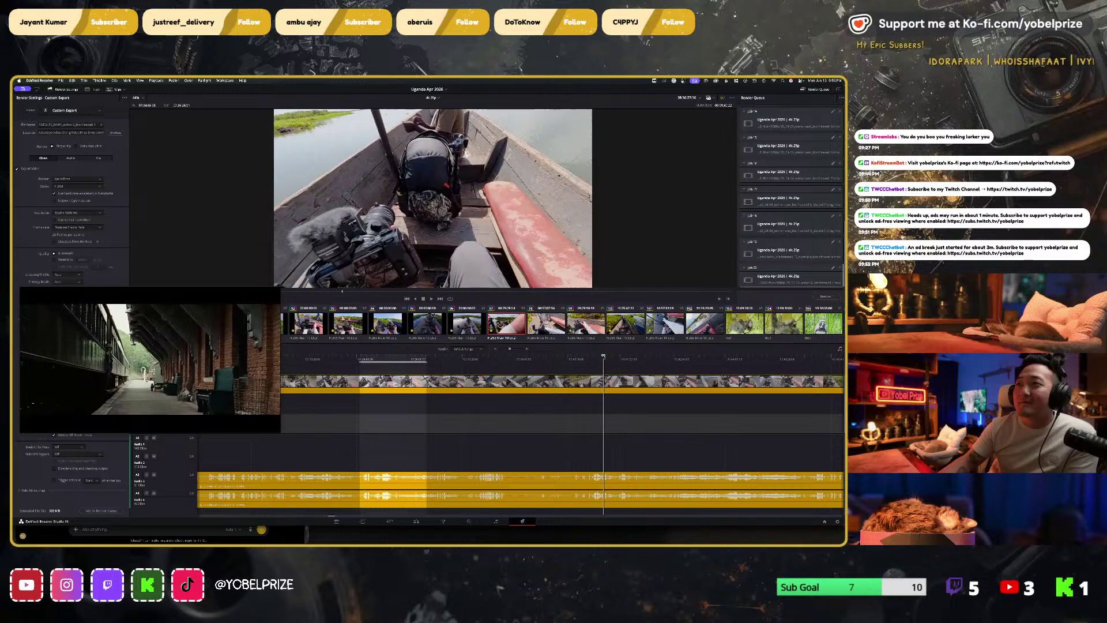
left_click_drag(603, 356, 600, 356)
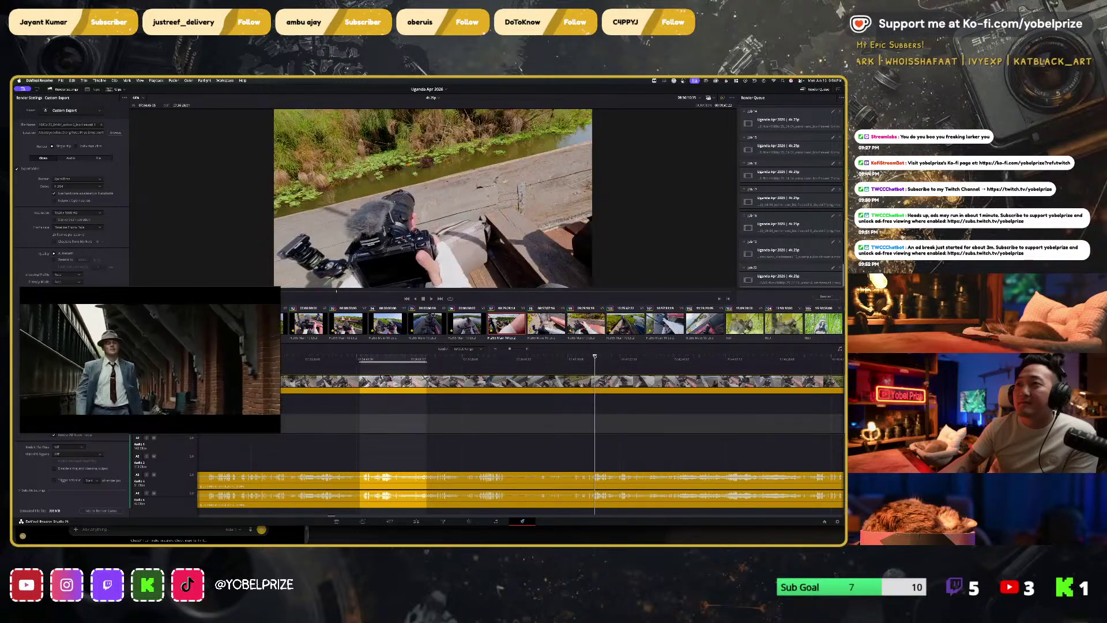
scroll(558, 379, "right", 5)
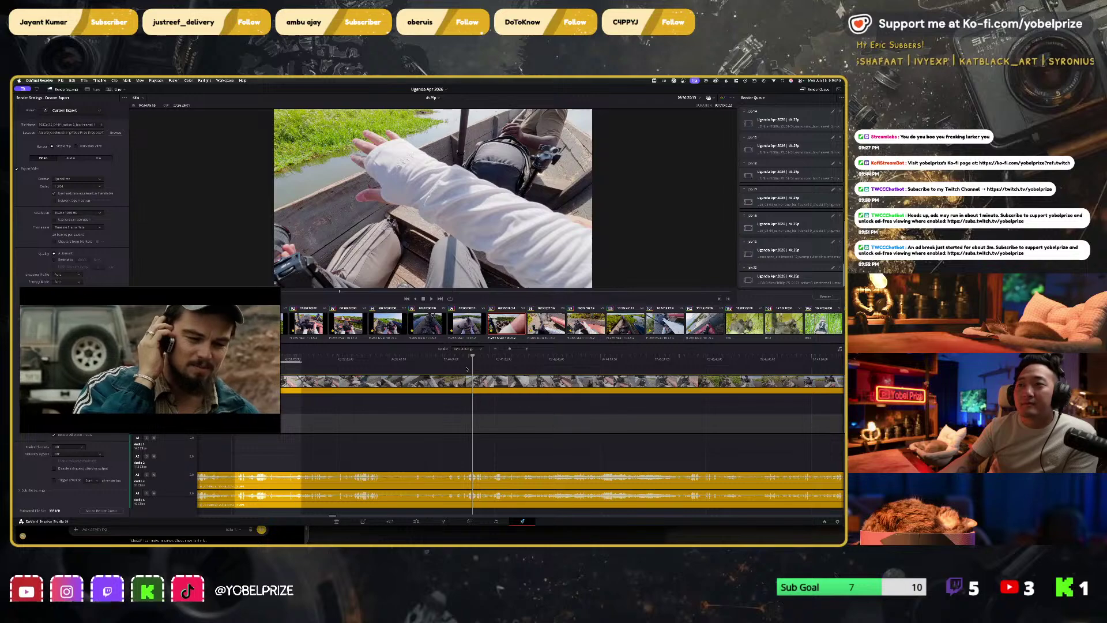
left_click_drag(478, 356, 525, 356)
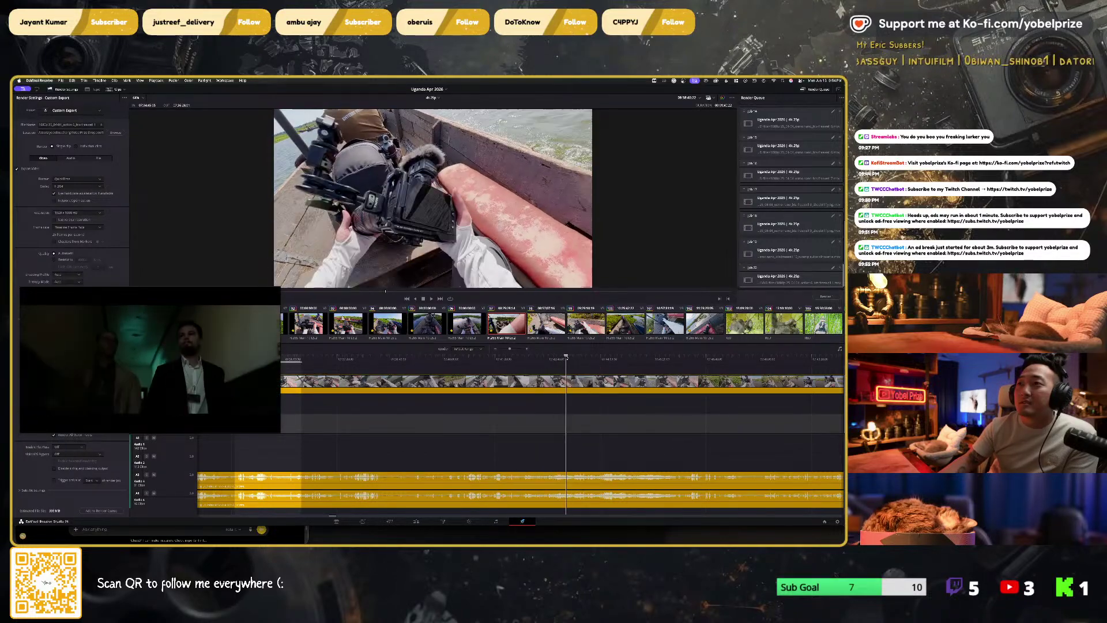
left_click_drag(566, 355, 559, 356)
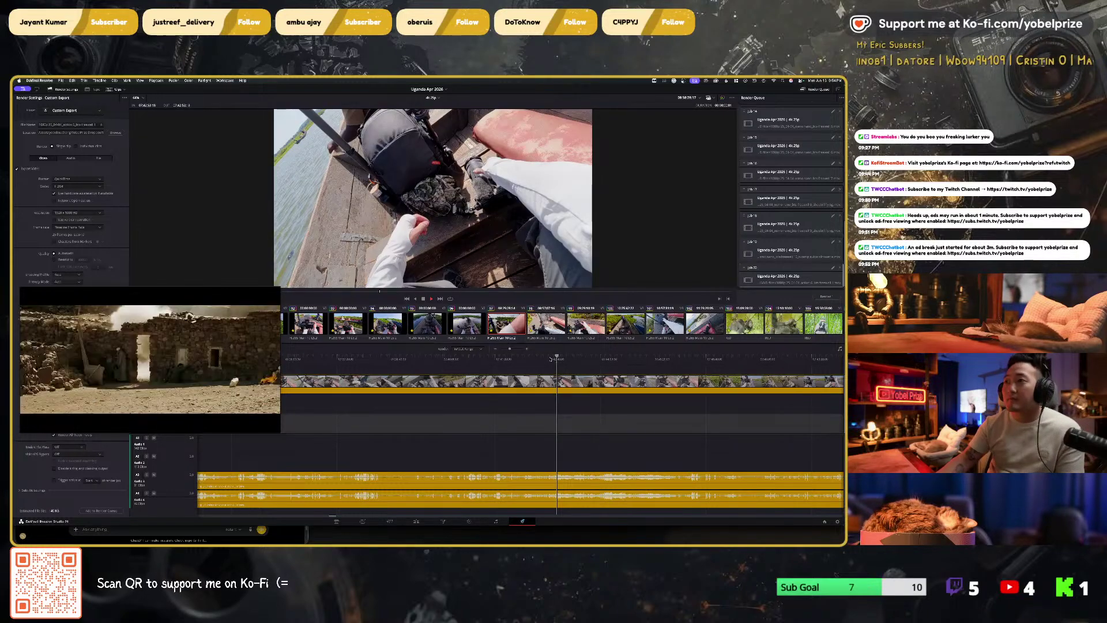
Step: Set the out point at the furry microphone beside the red cushion and add the segment to the render queue under an edited file name
key("space")
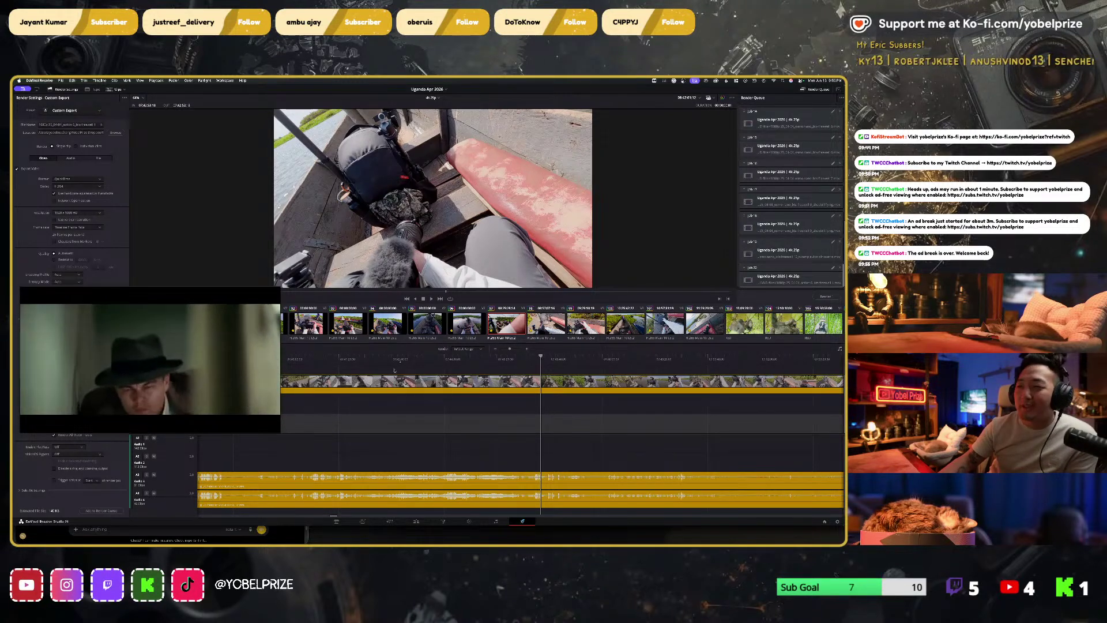
key("o")
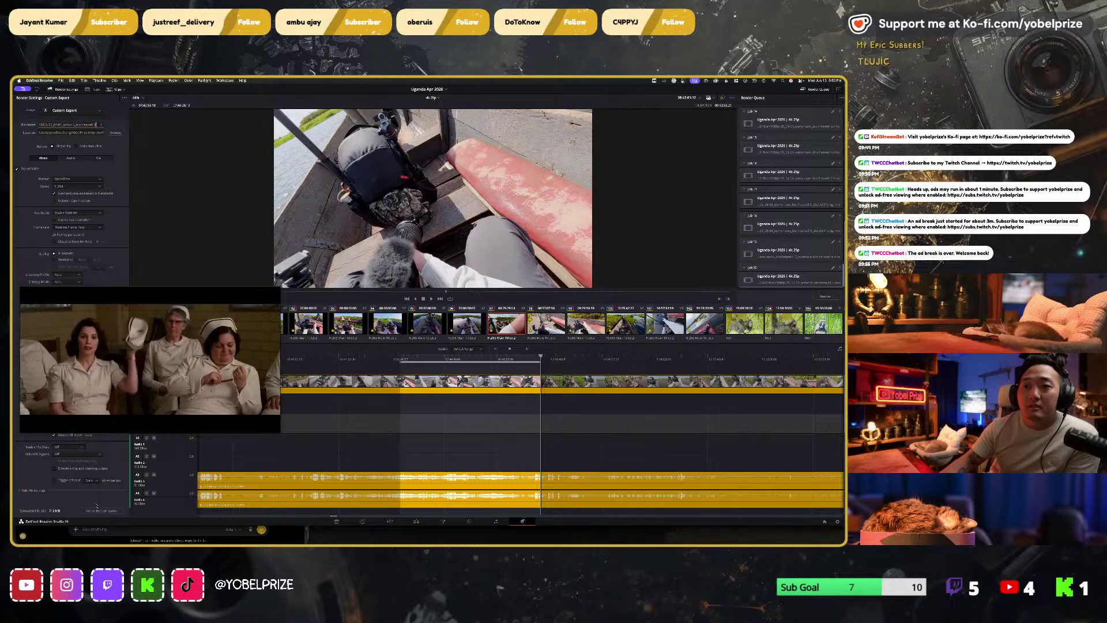
left_click(95, 510)
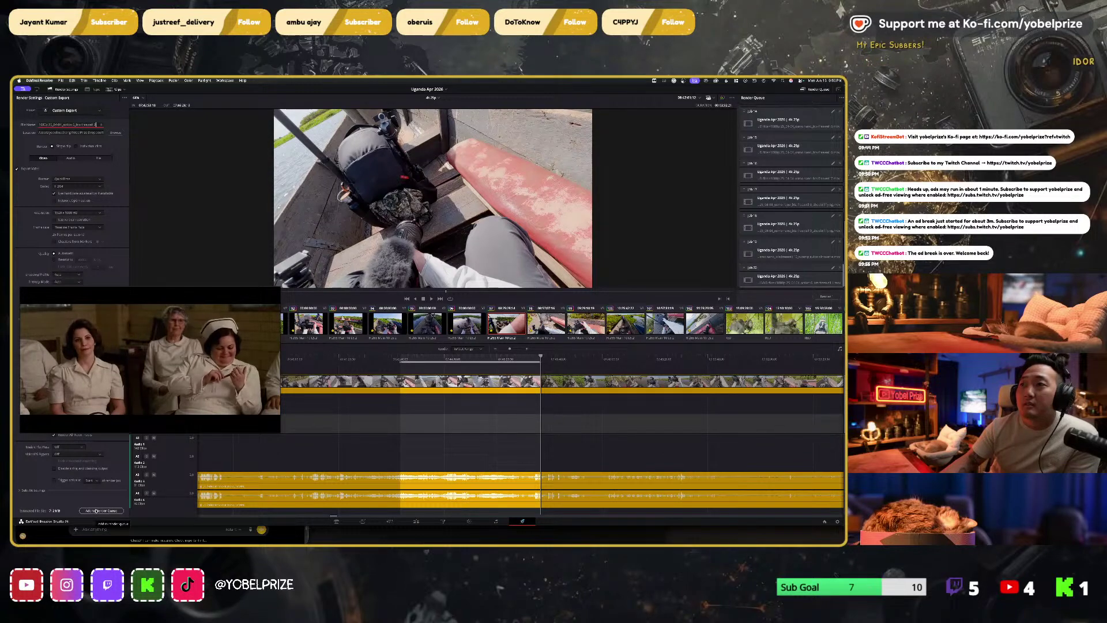
Step: Play on past the queued segment and set the out point at the overhead shot of the grey backpack beside the red cushion
scroll(523, 391, "right", 3)
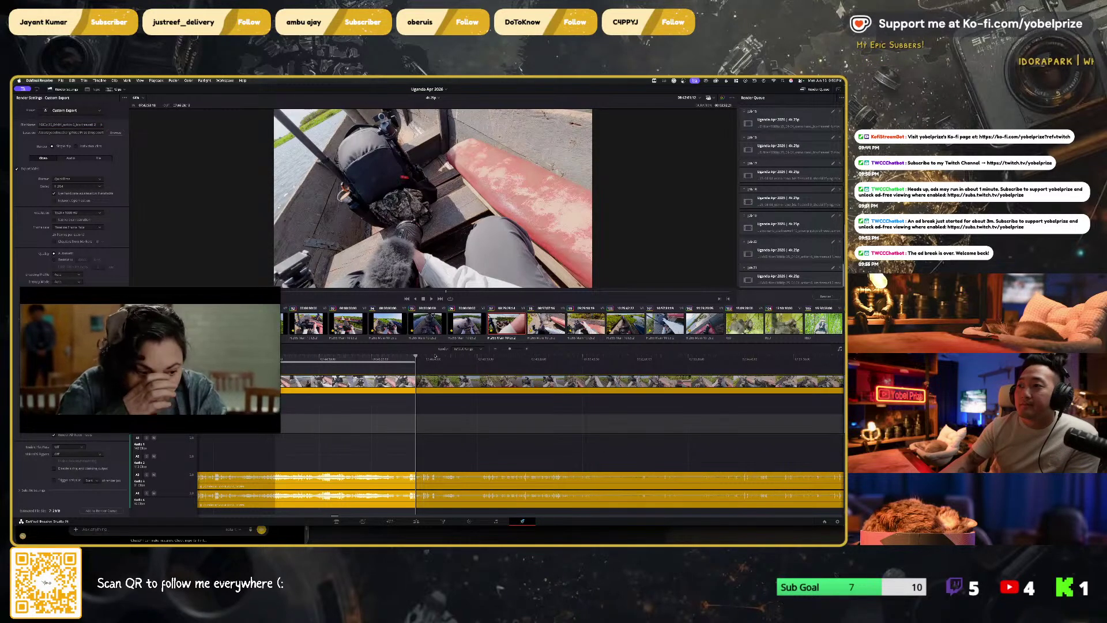
key("space")
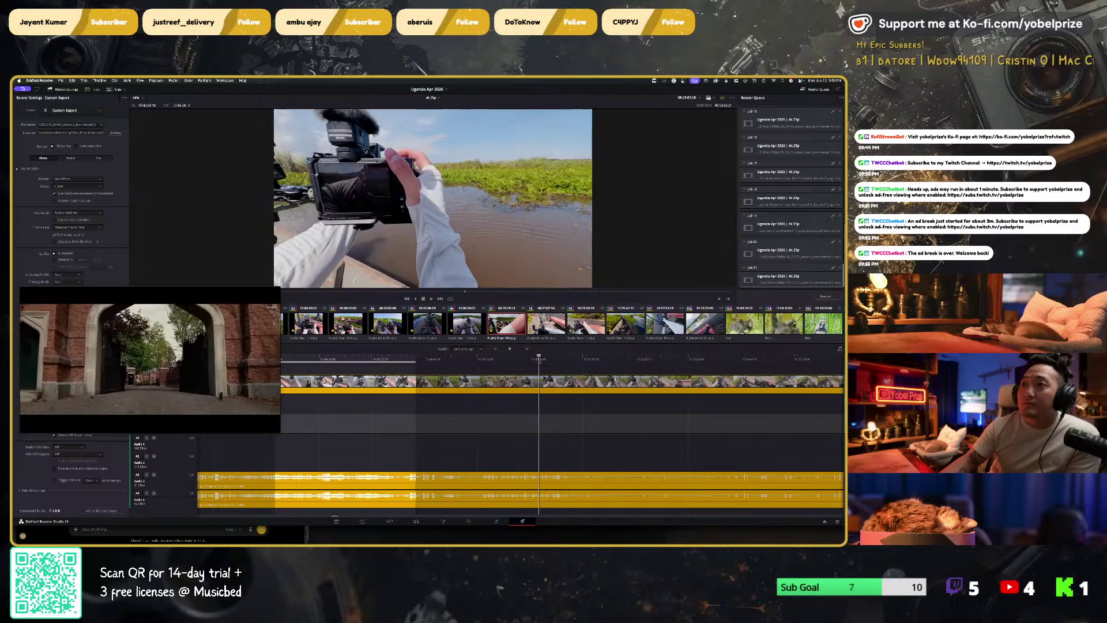
scroll(534, 375, "right", 3)
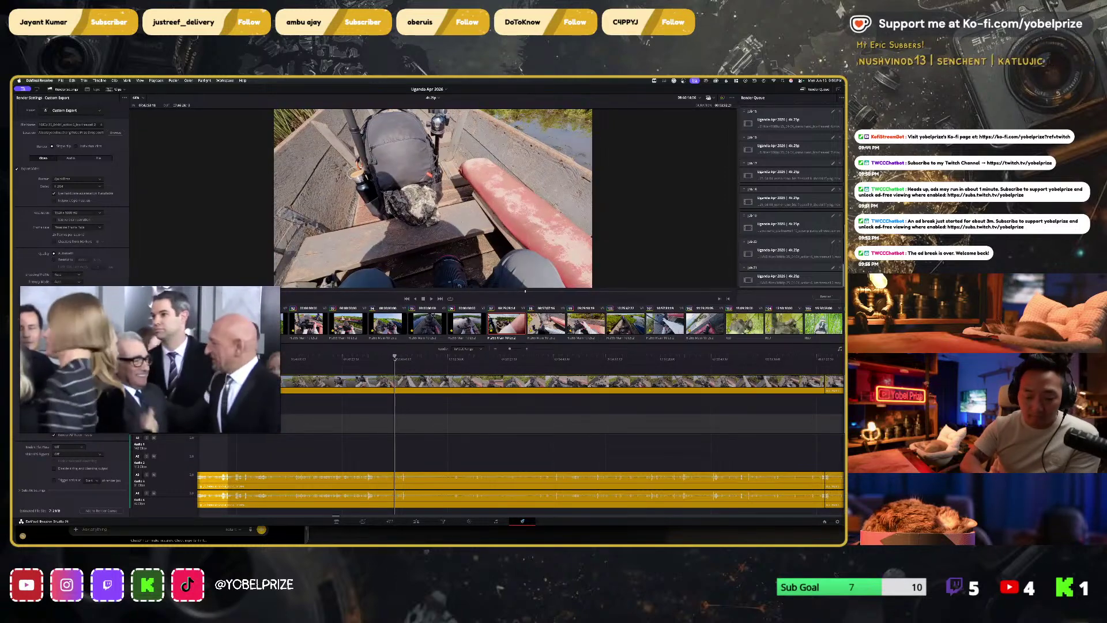
key("o")
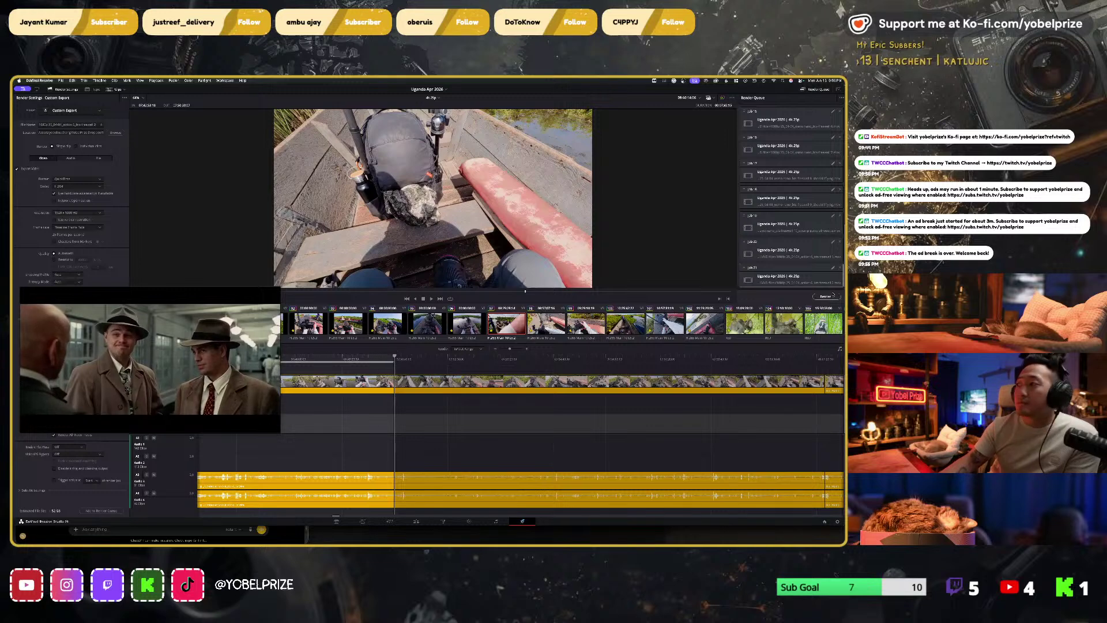
Step: Open the last queued render job for editing, extend its out point to the current backpack frame, and update the job
left_click(832, 267)
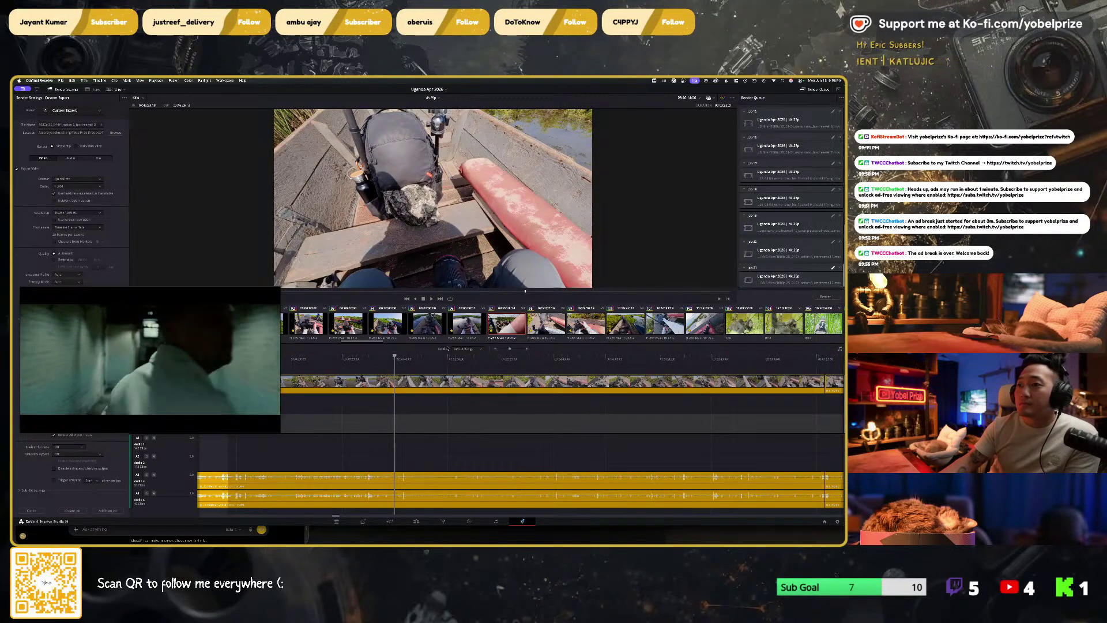
key("o")
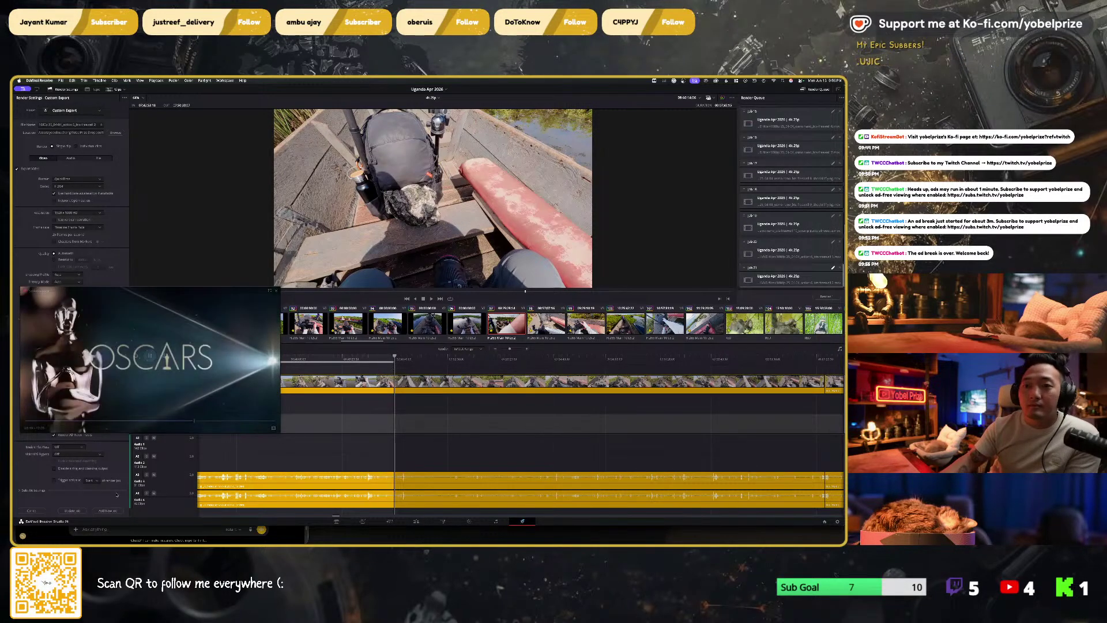
left_click(72, 510)
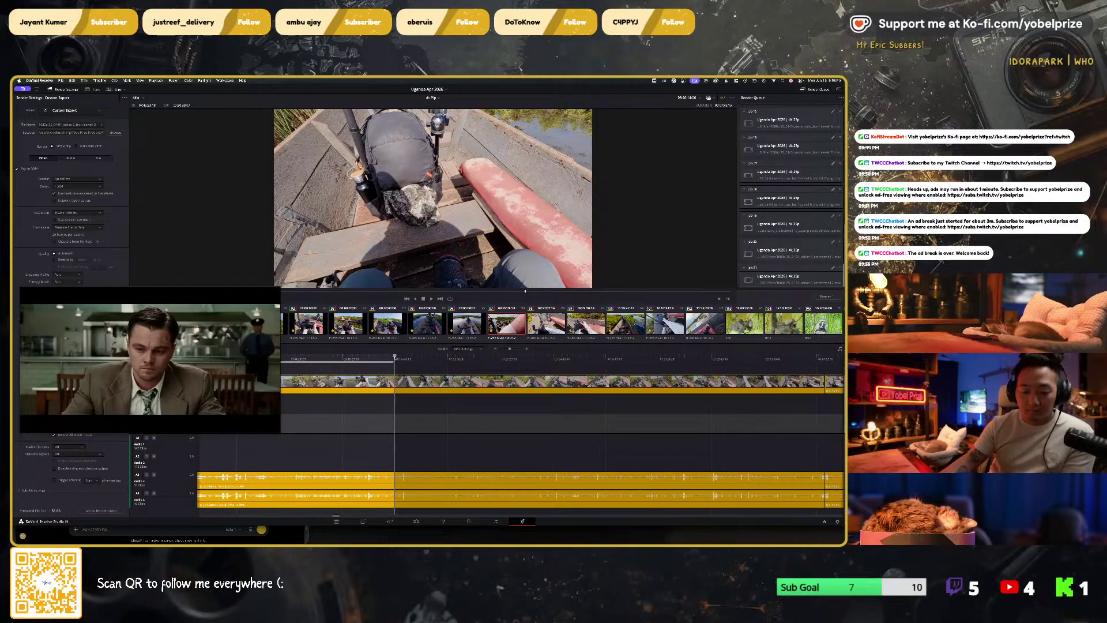
Step: Set the new in point at the grey backpack shot, play the footage on, and skip back in the floating video
key("i")
key("space")
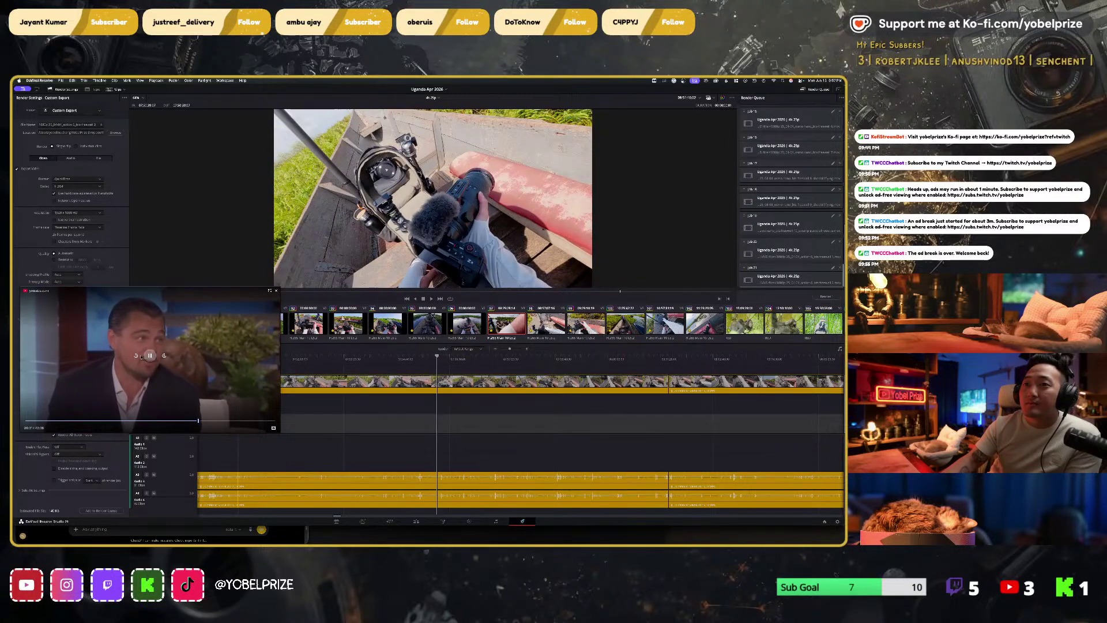
left_click(136, 355)
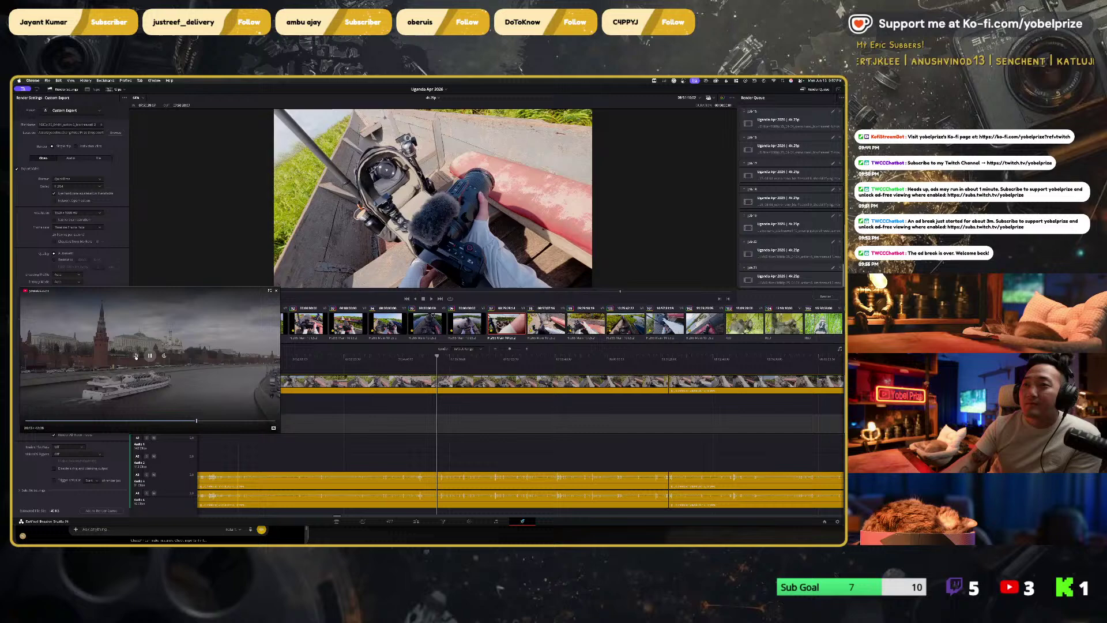
key("super+Tab")
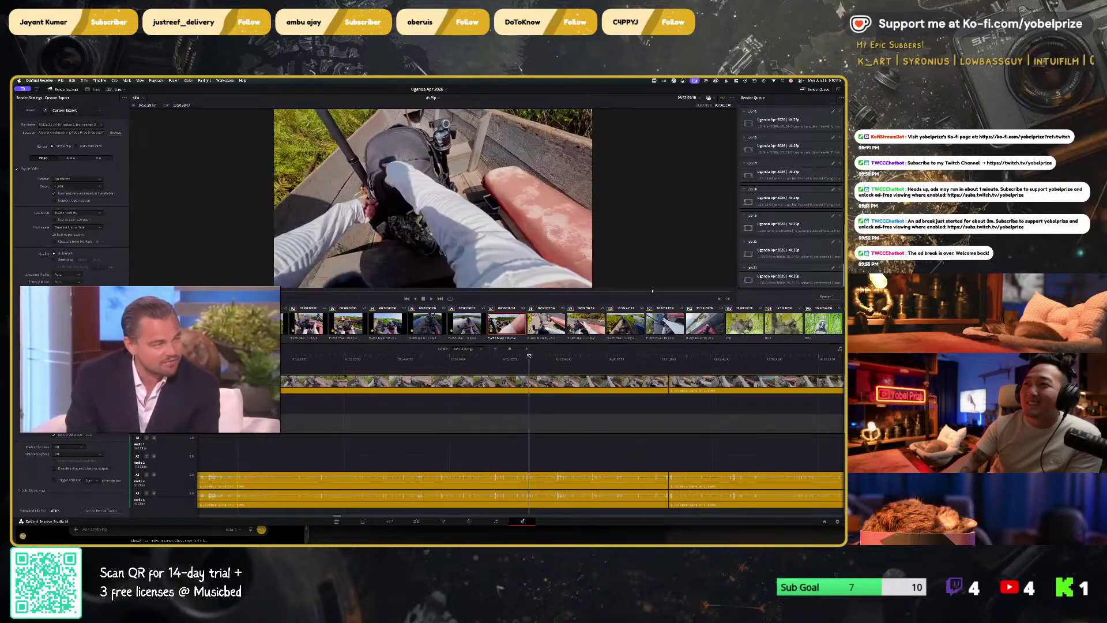
Step: Set the out point where the furry microphone camera rests against the two red cushions and queue the segment under an edited file name
scroll(529, 360, "right", 3)
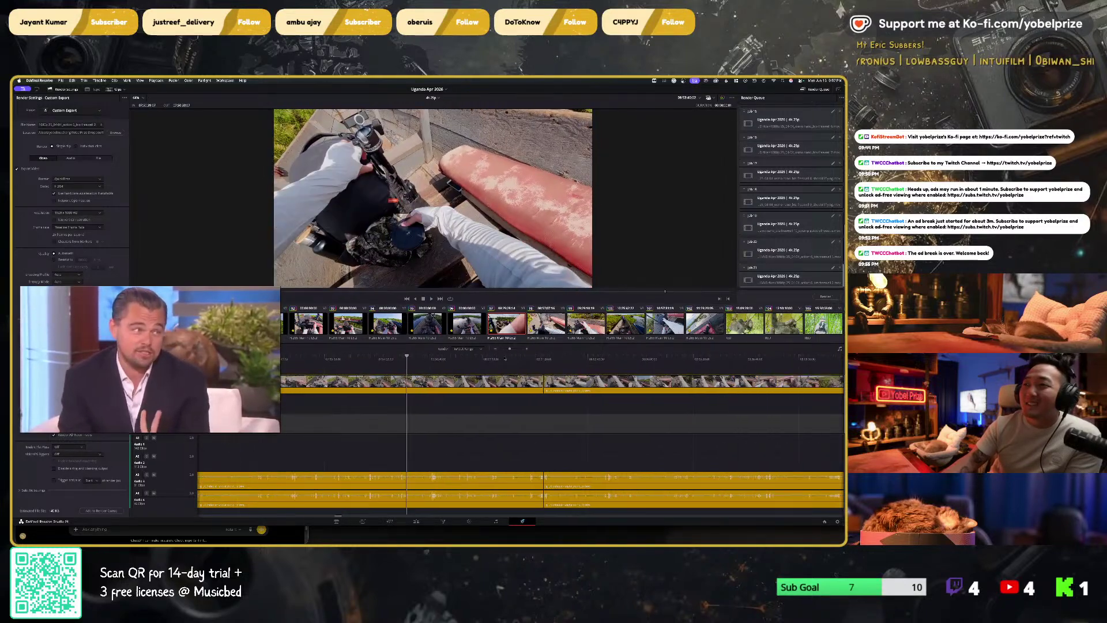
left_click(409, 357)
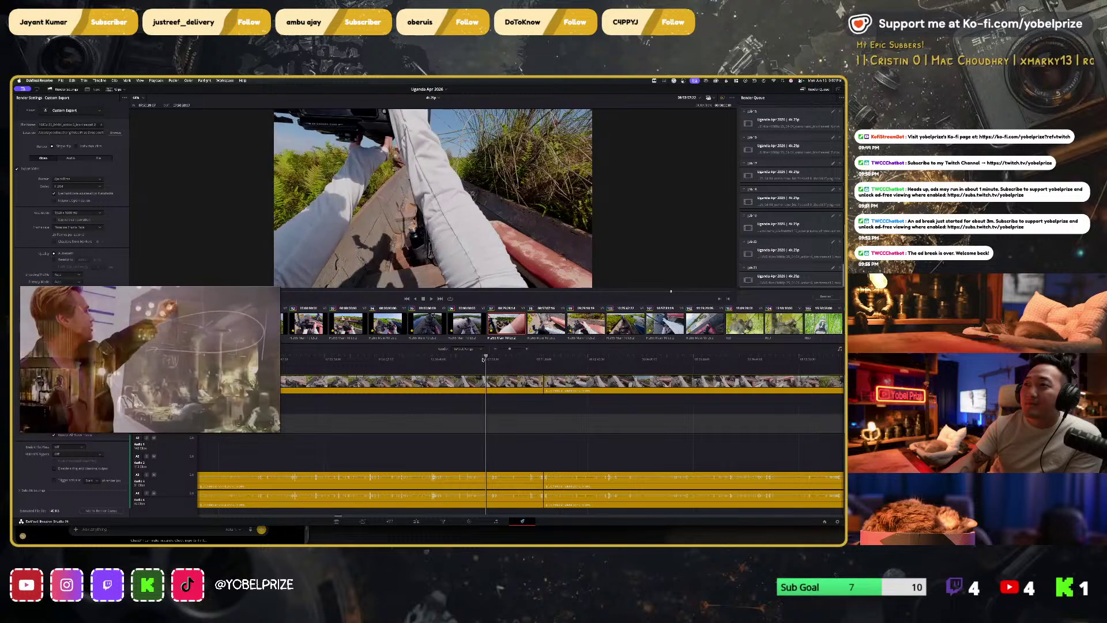
scroll(483, 359, "right", 3)
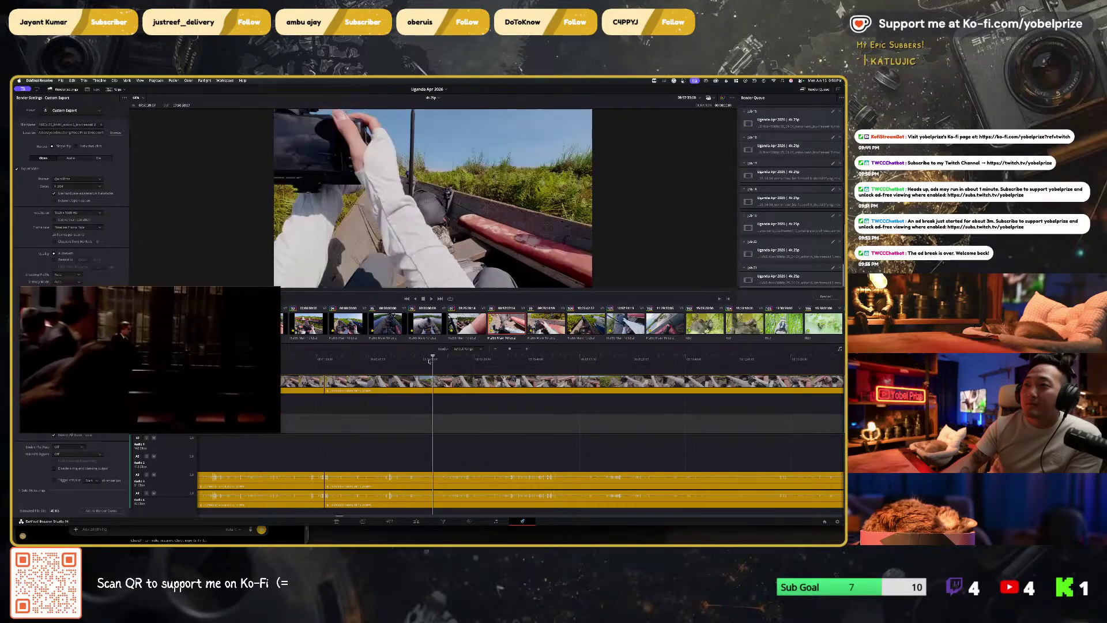
scroll(430, 360, "right", 3)
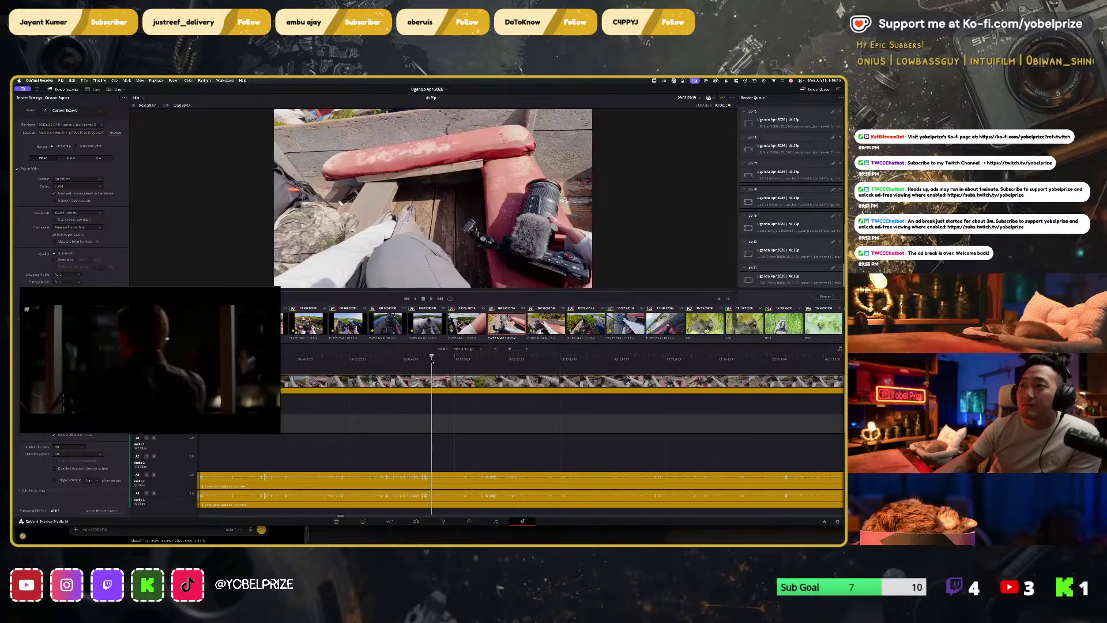
left_click_drag(431, 357, 432, 361)
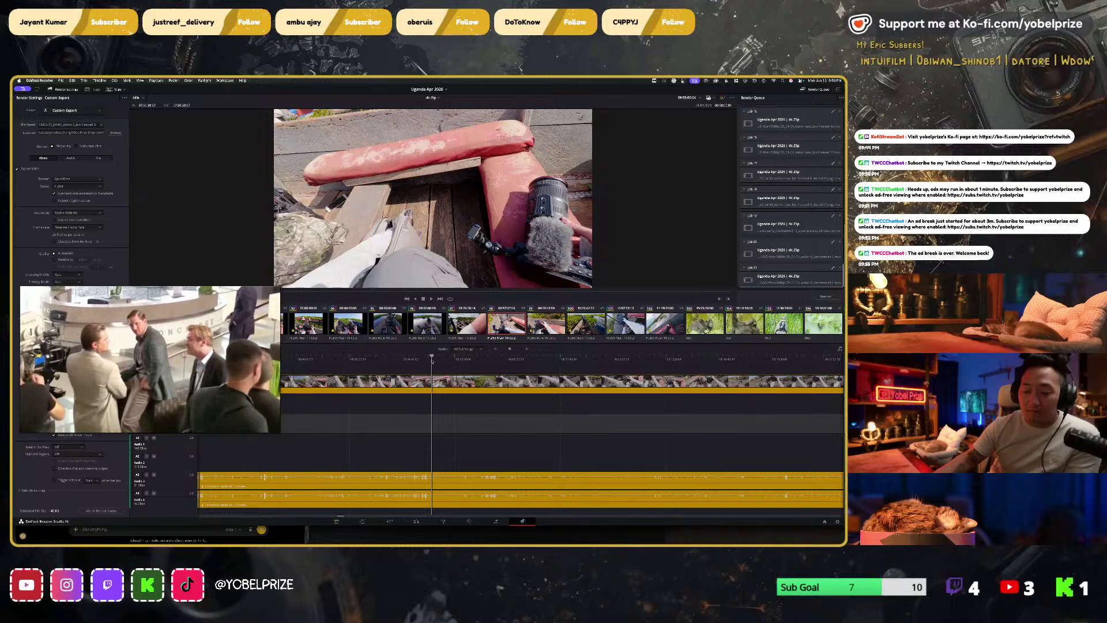
key("o")
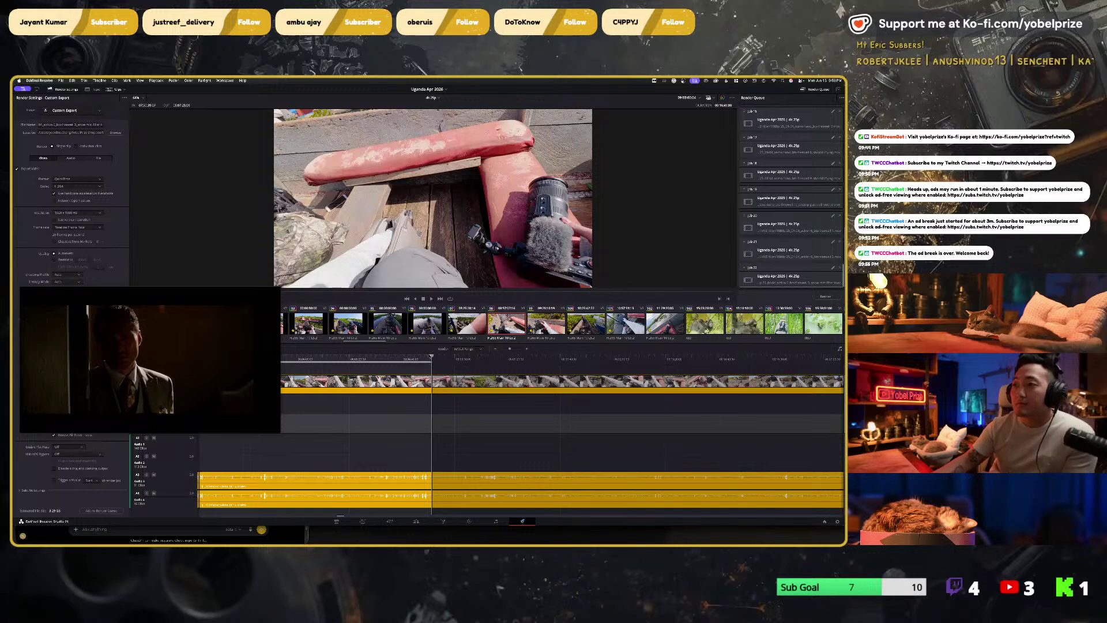
Step: Set the next in point at the end of the queued segment and scrub ahead to the camera held beside the red cushion
key("space")
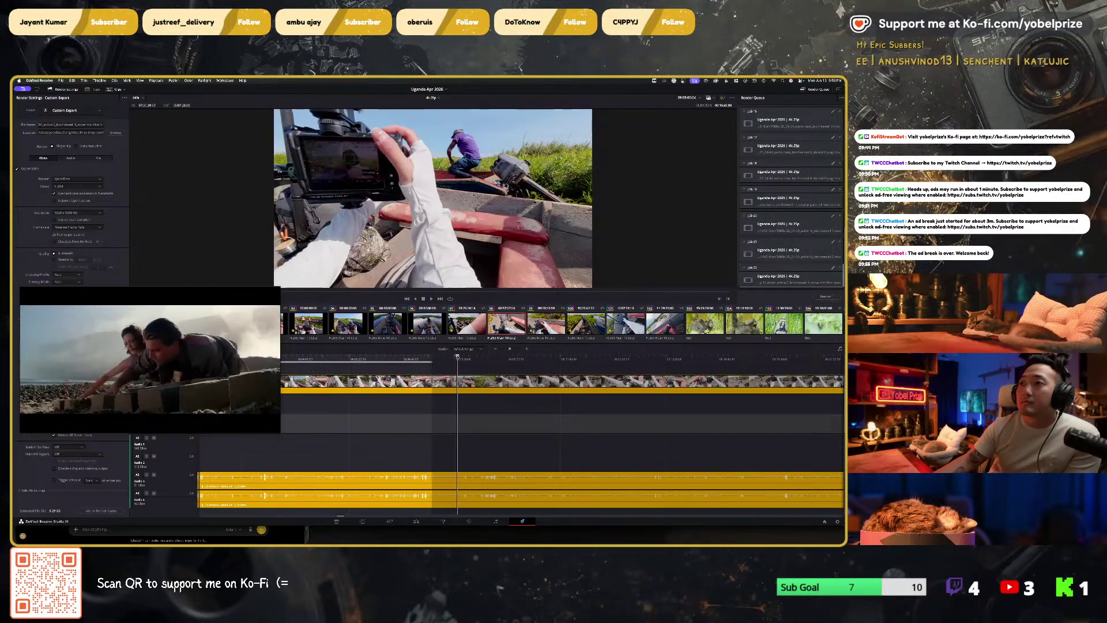
key("space")
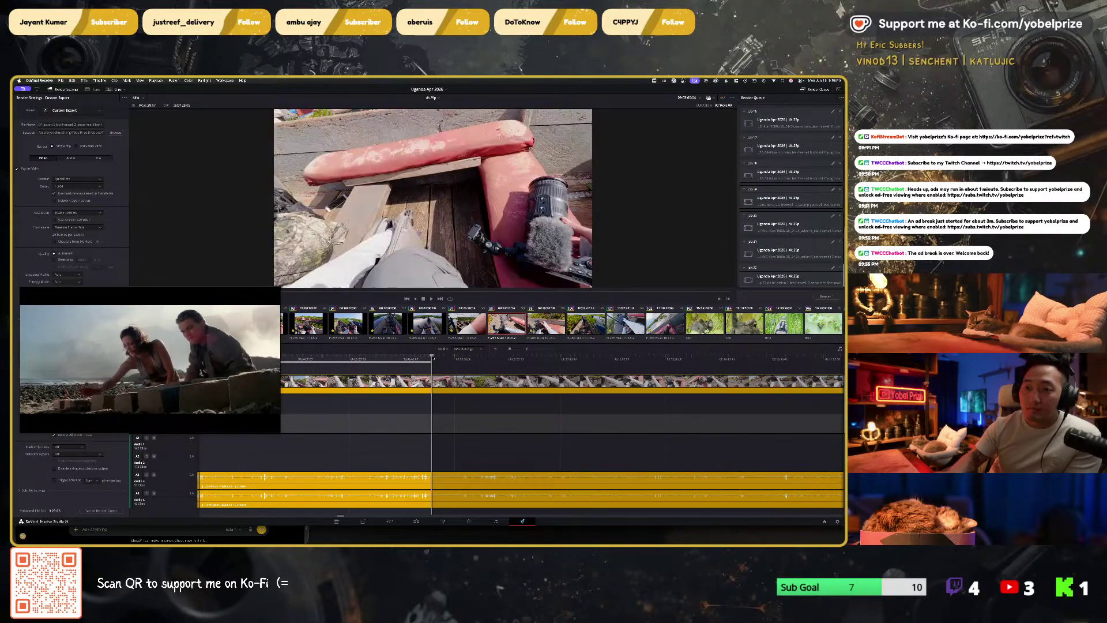
key("space")
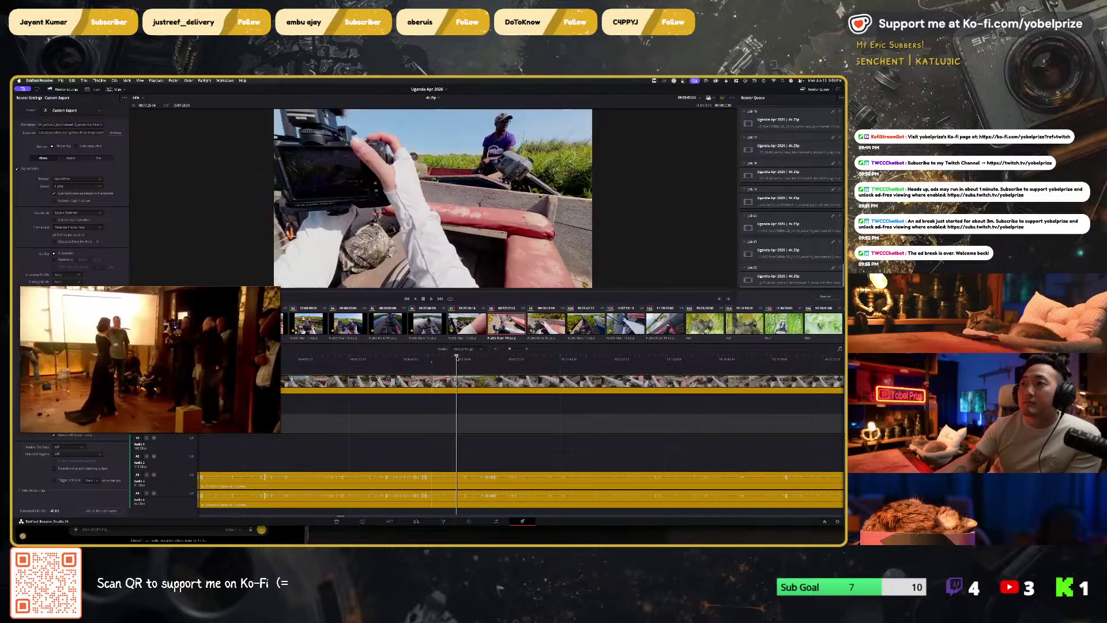
left_click_drag(524, 360, 611, 360)
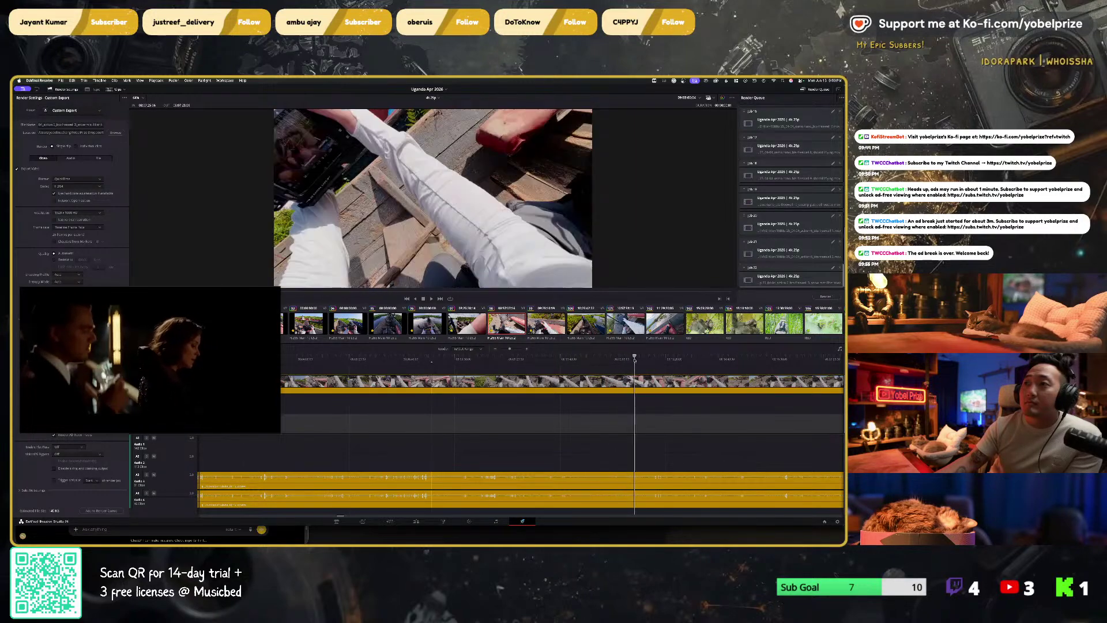
scroll(552, 370, "right", 5)
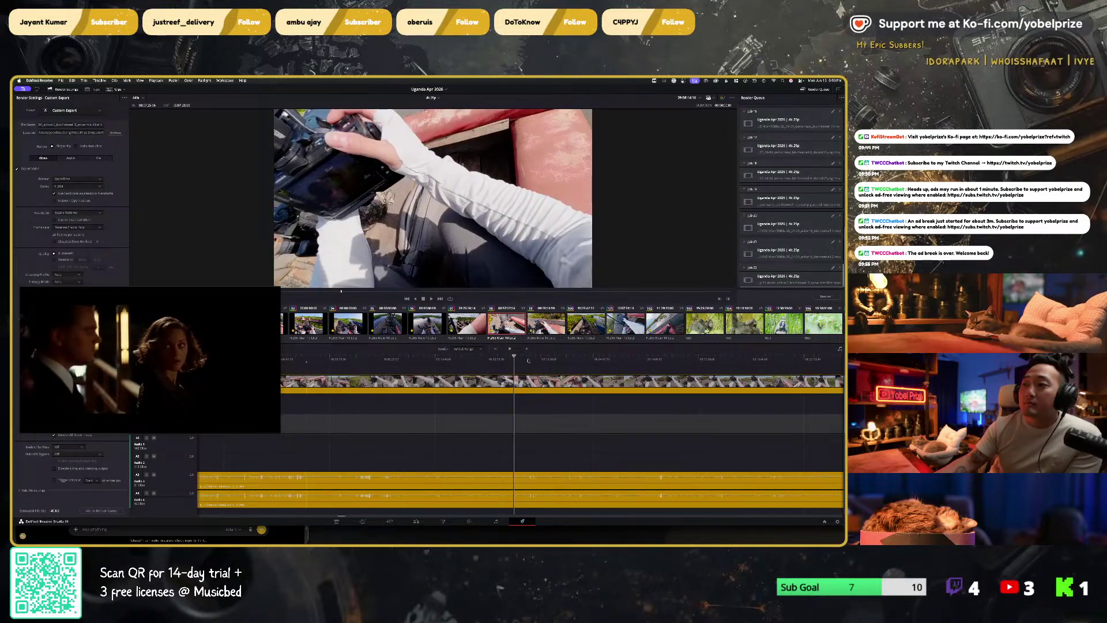
left_click_drag(514, 357, 579, 357)
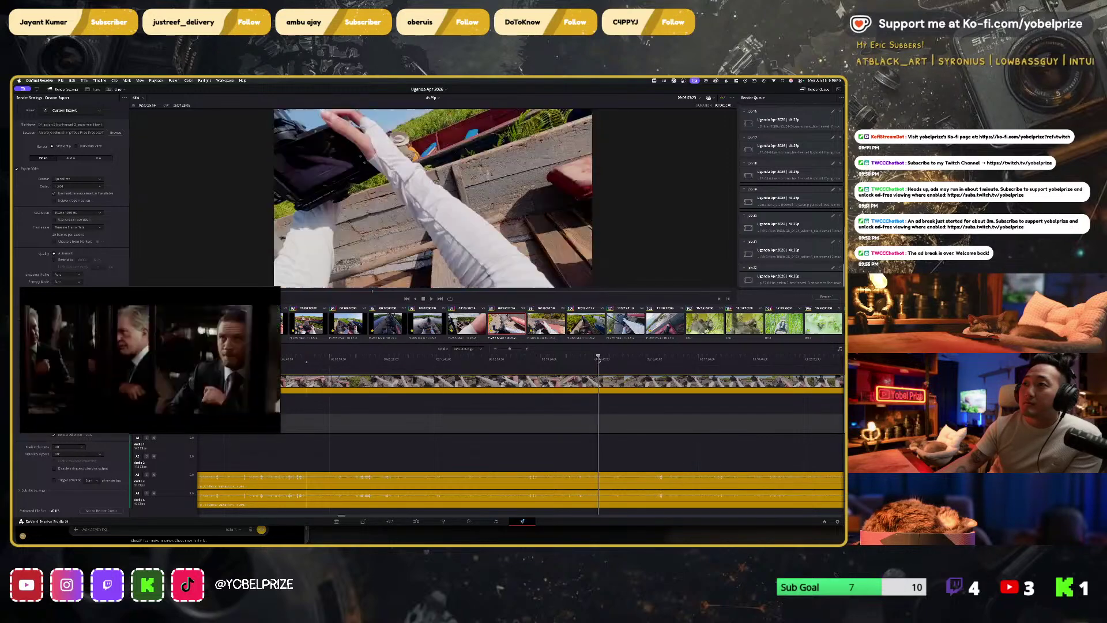
scroll(500, 369, "right", 3)
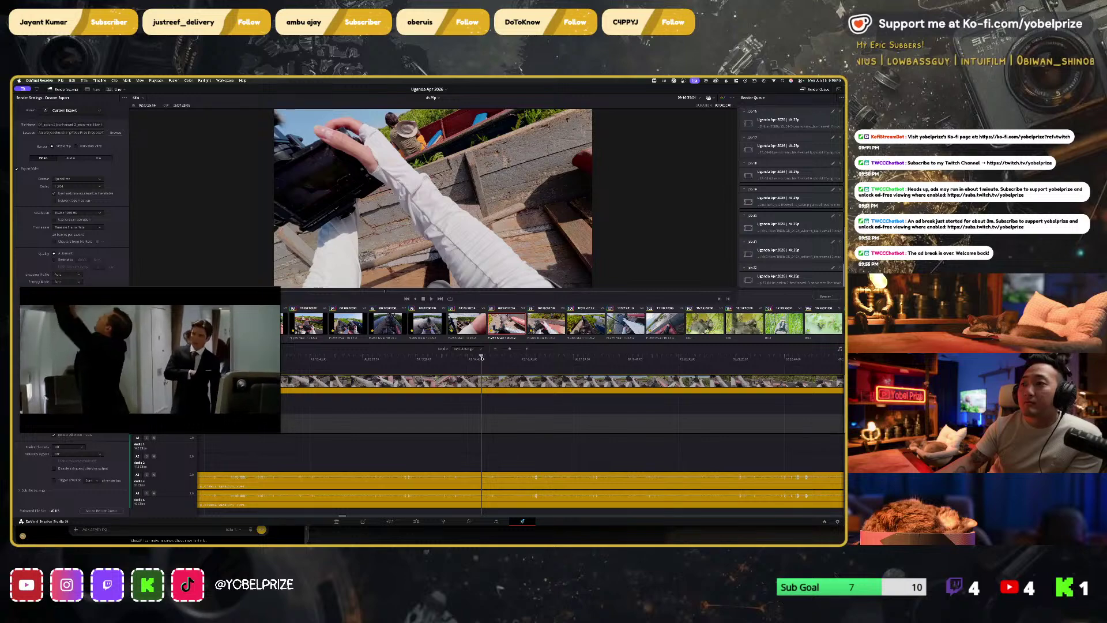
left_click_drag(482, 358, 665, 356)
scroll(625, 397, "right", 5)
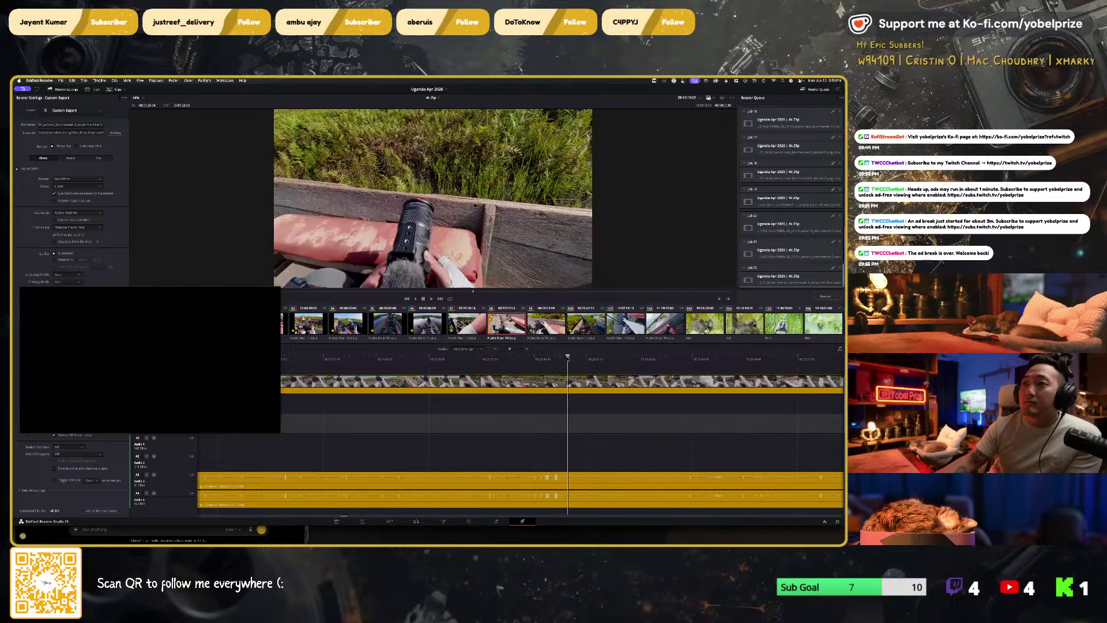
mouse_move(614, 358)
left_mouse_down()
mouse_move(535, 372)
mouse_move(502, 358)
mouse_move(625, 360)
mouse_move(479, 361)
mouse_move(646, 362)
mouse_move(456, 360)
mouse_move(620, 358)
left_mouse_up()
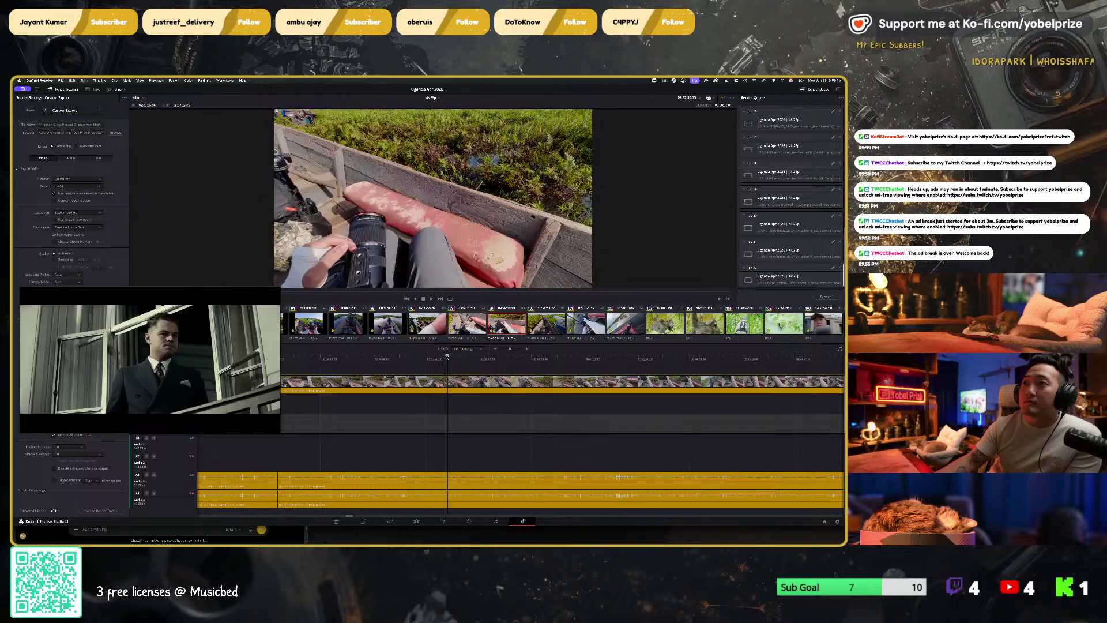
Step: Set the out point where both hands reach the grey backpack, edit the output file name, and add the segment to the render queue
key("j")
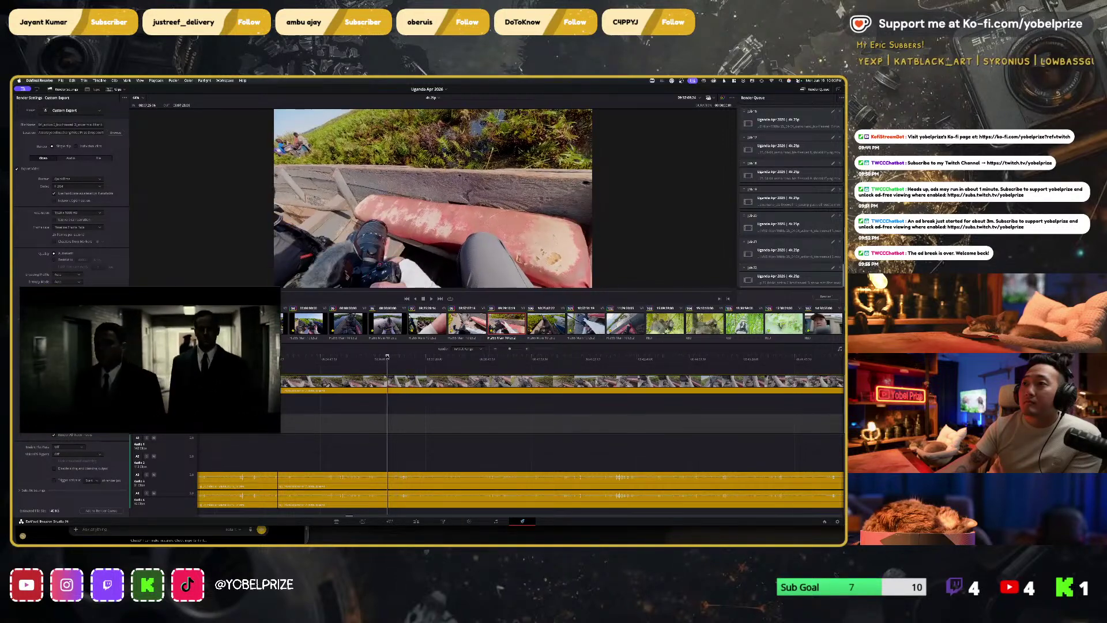
key("l")
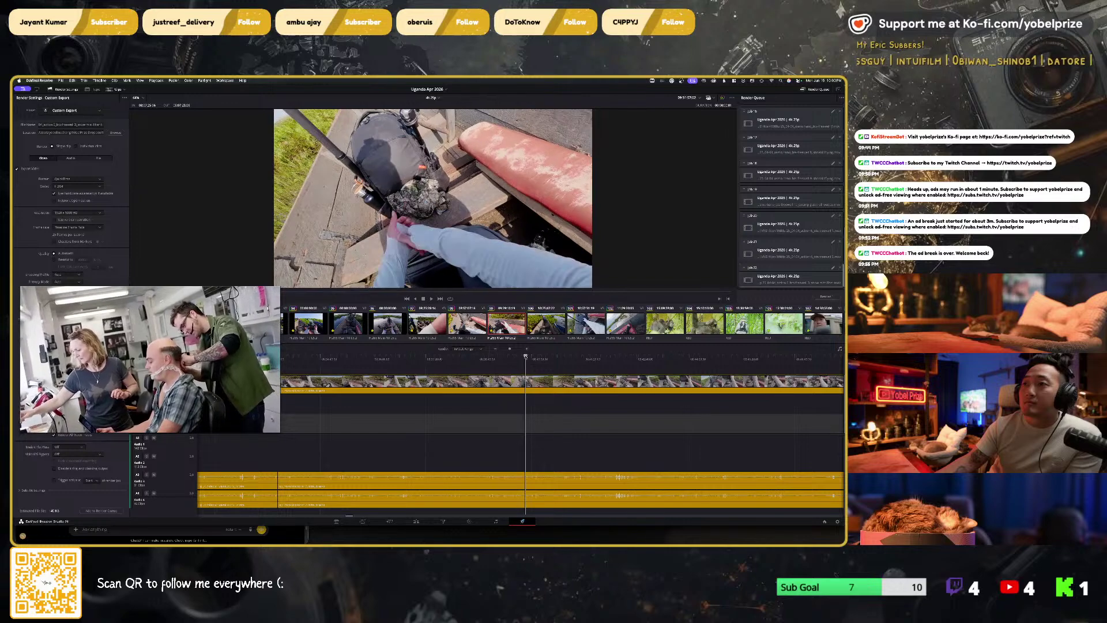
key("j")
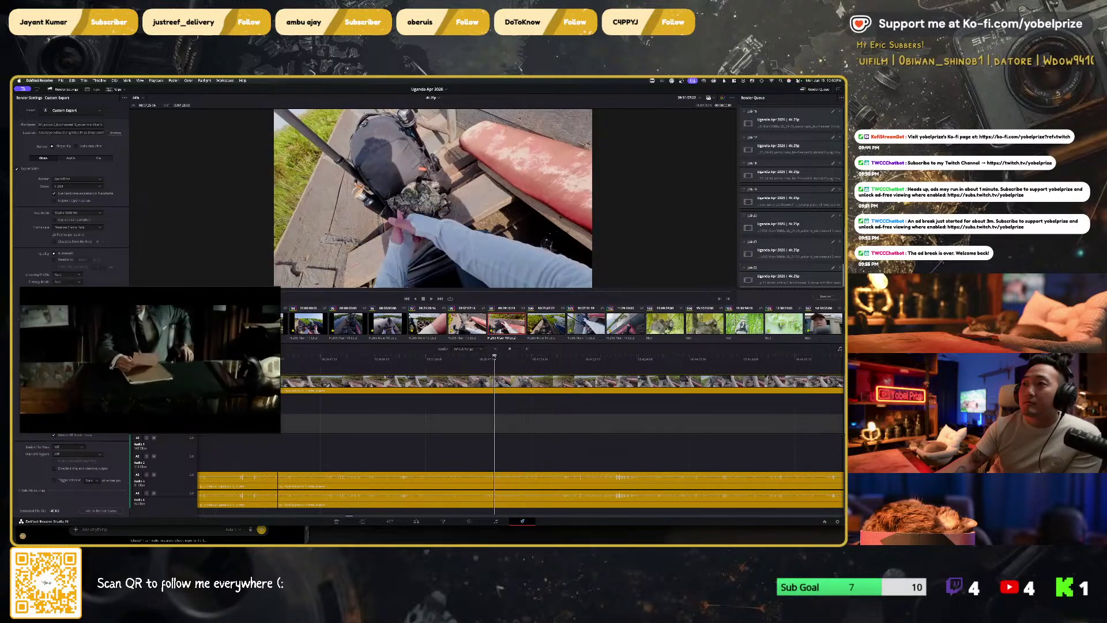
key("l")
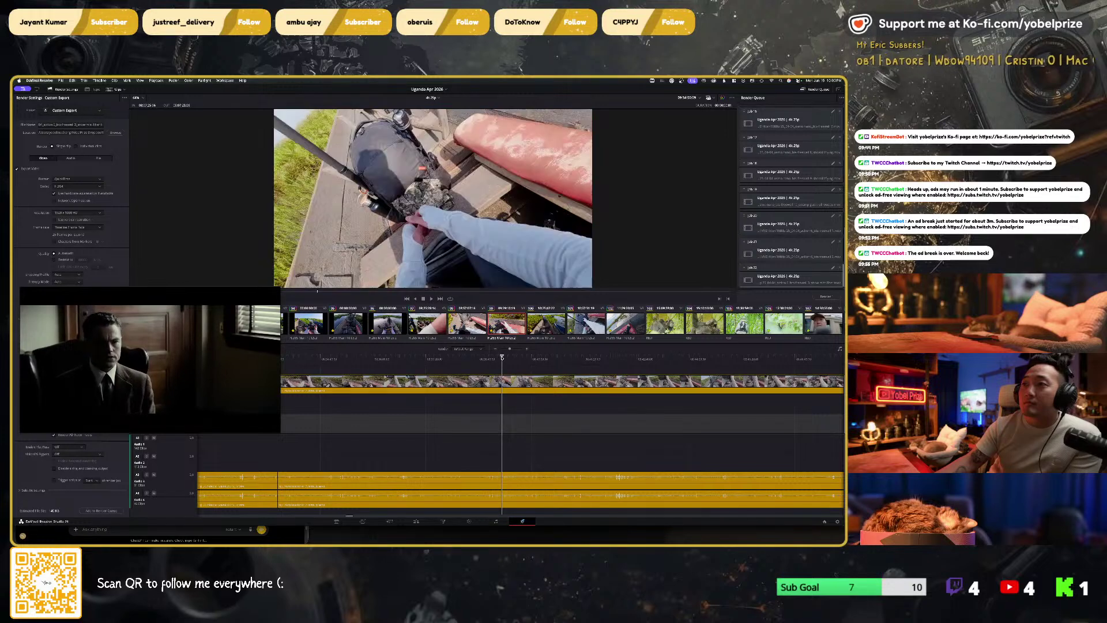
key("o")
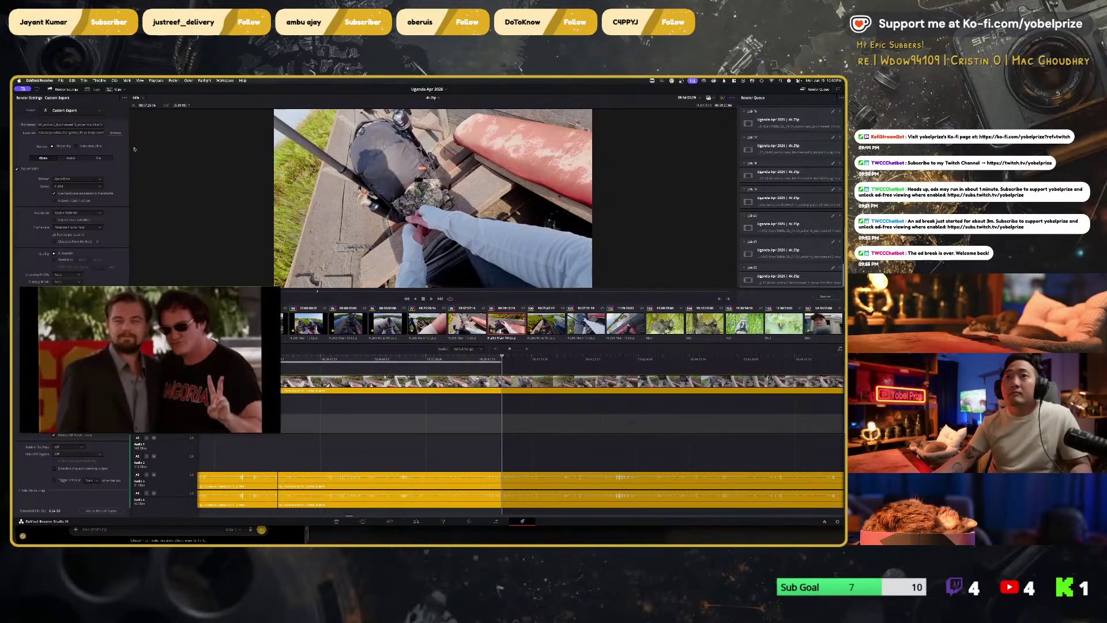
left_click(74, 124)
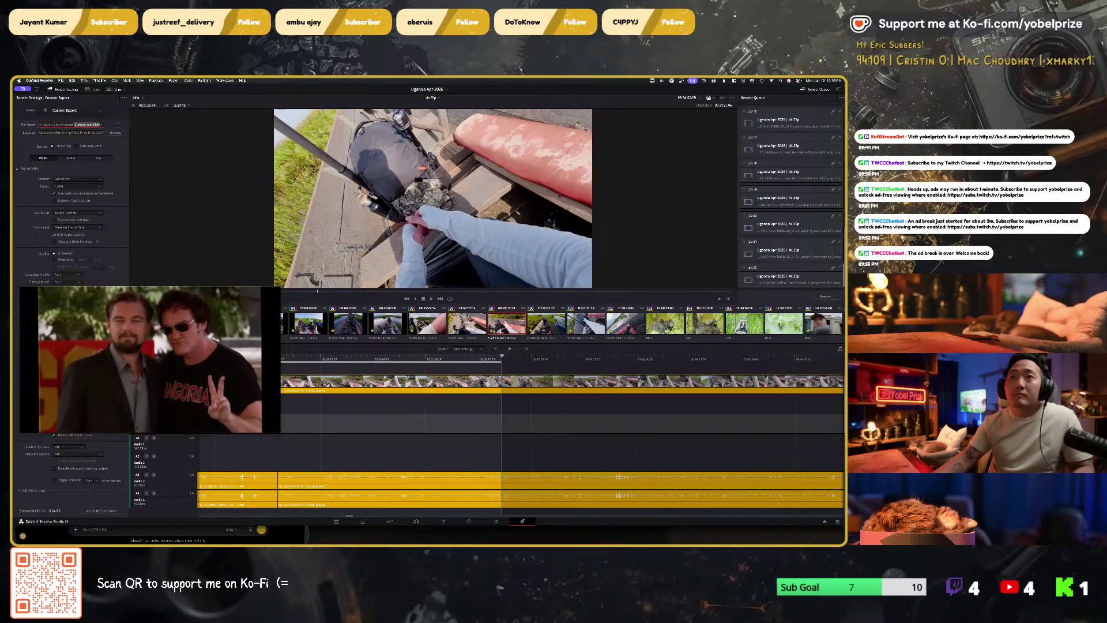
key("Home")
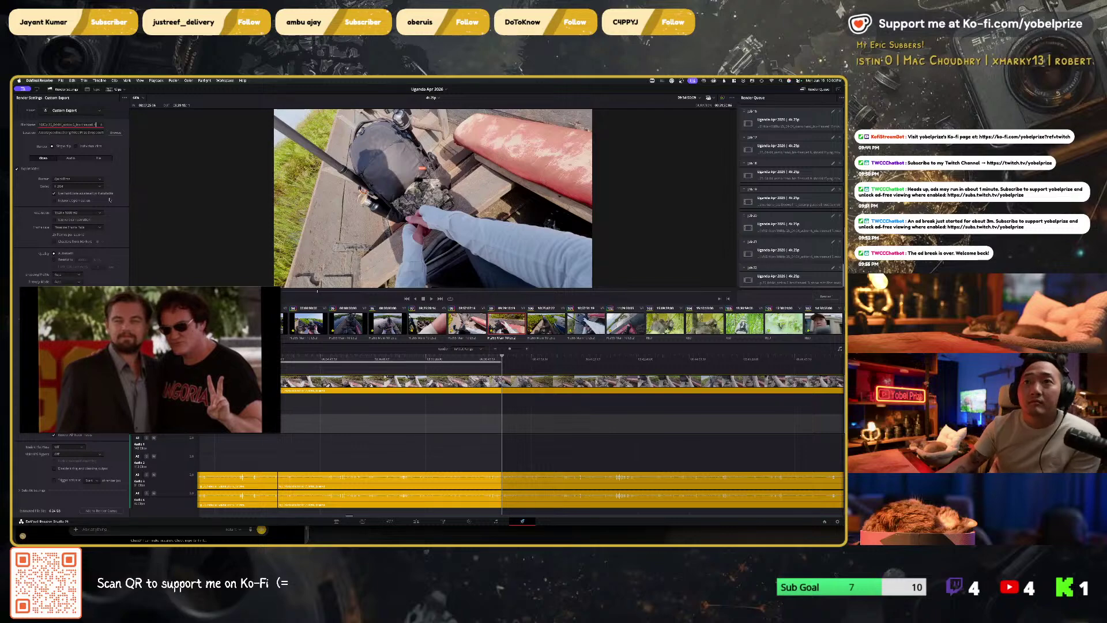
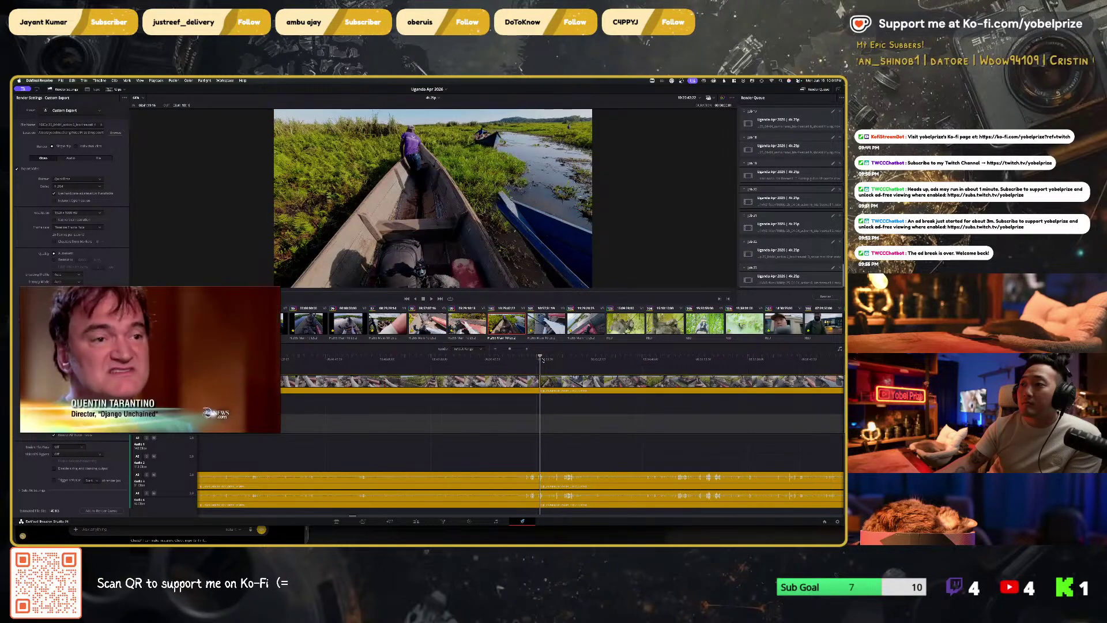
Step: Mark the next segment up to the camouflage-covered bag beside the red cushion, edit its output file name, and add it to the render queue
key("Up")
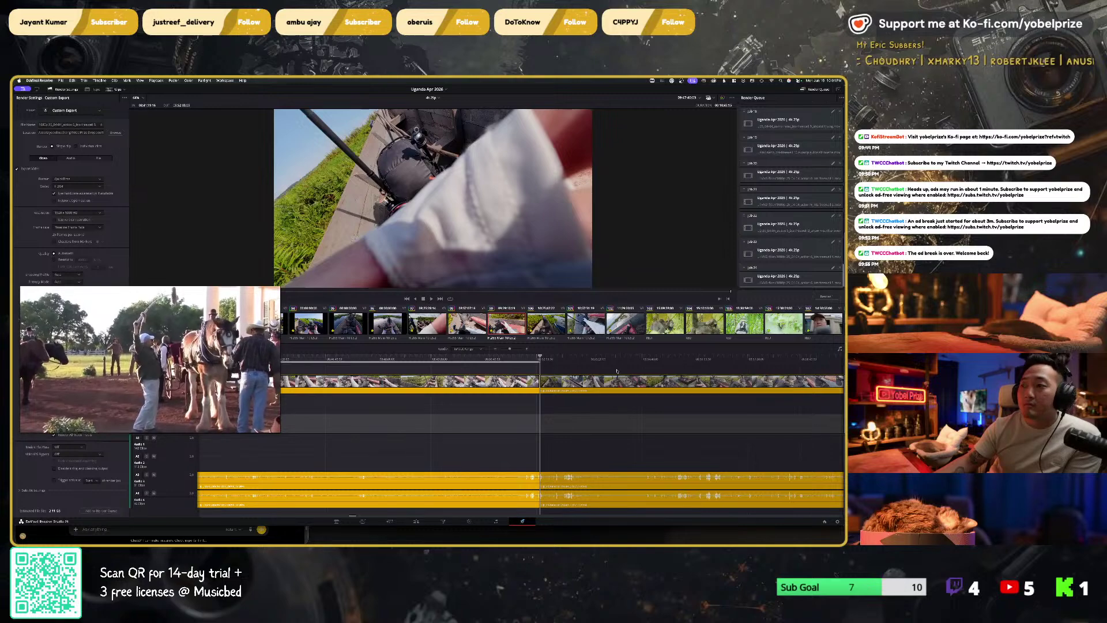
left_click(438, 359)
left_click_drag(439, 360, 499, 358)
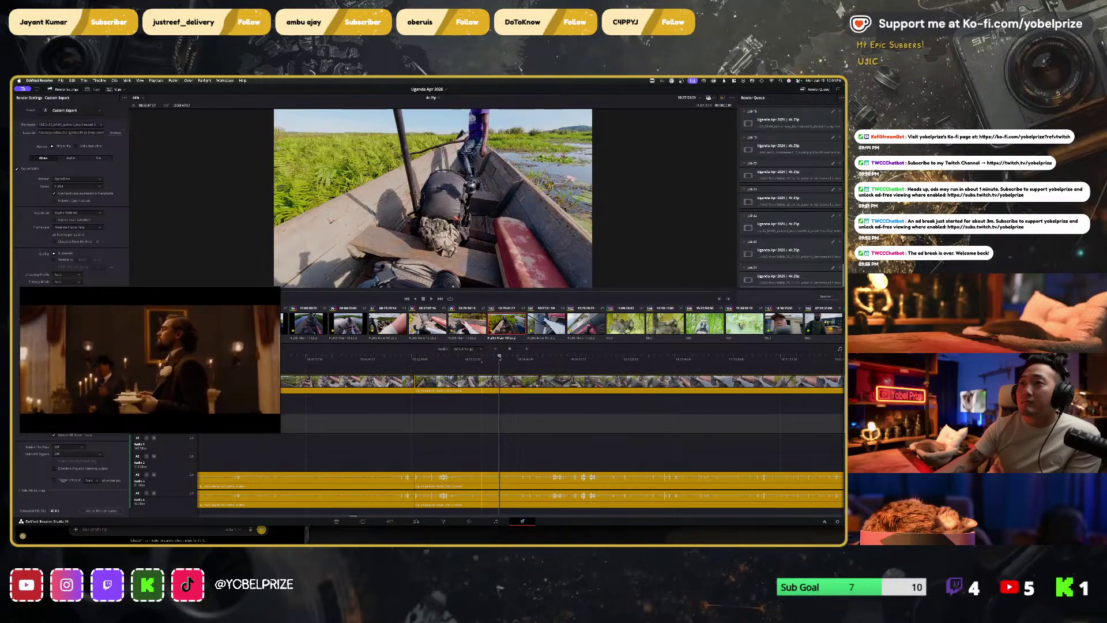
key("o")
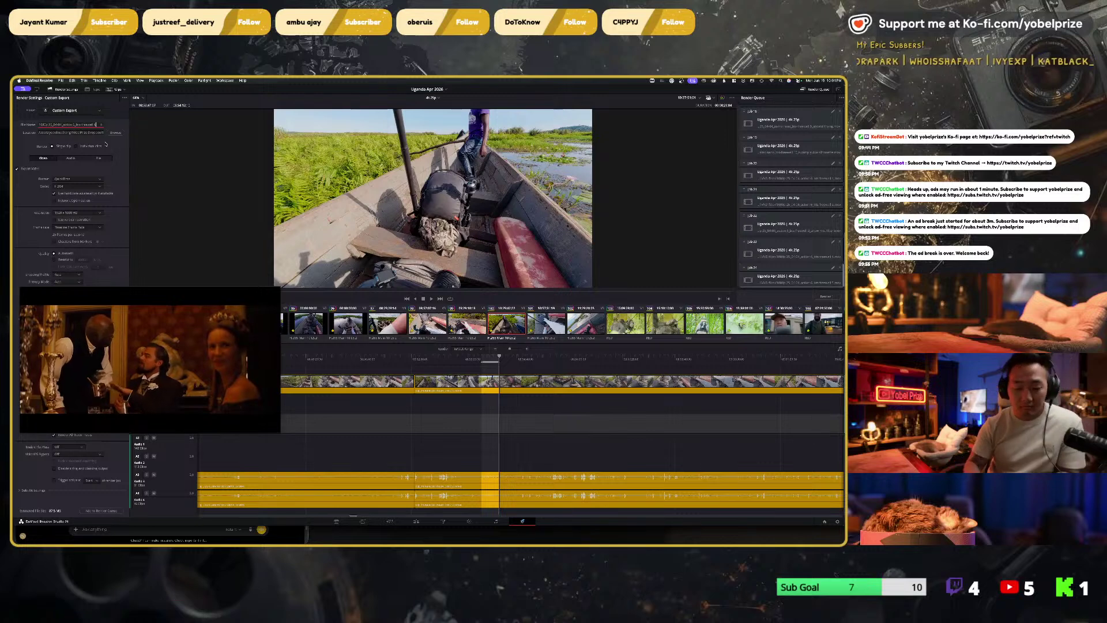
key("End")
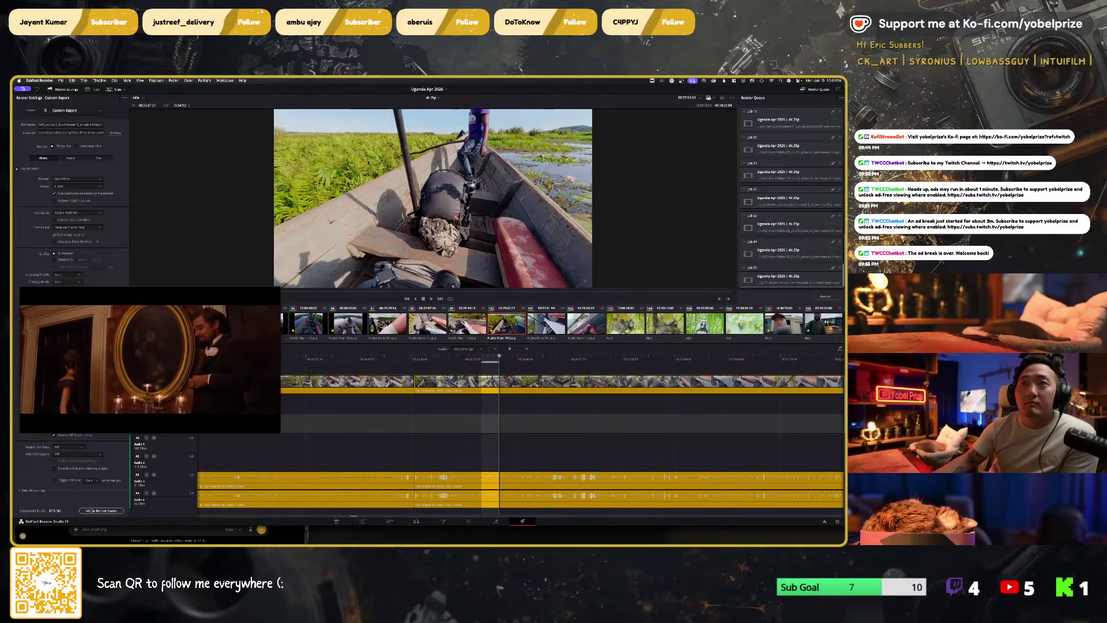
Step: Play and scrub through the following boat footage and set the next in point where the camera rig is held beside the red cushion
scroll(478, 391, "right", 3)
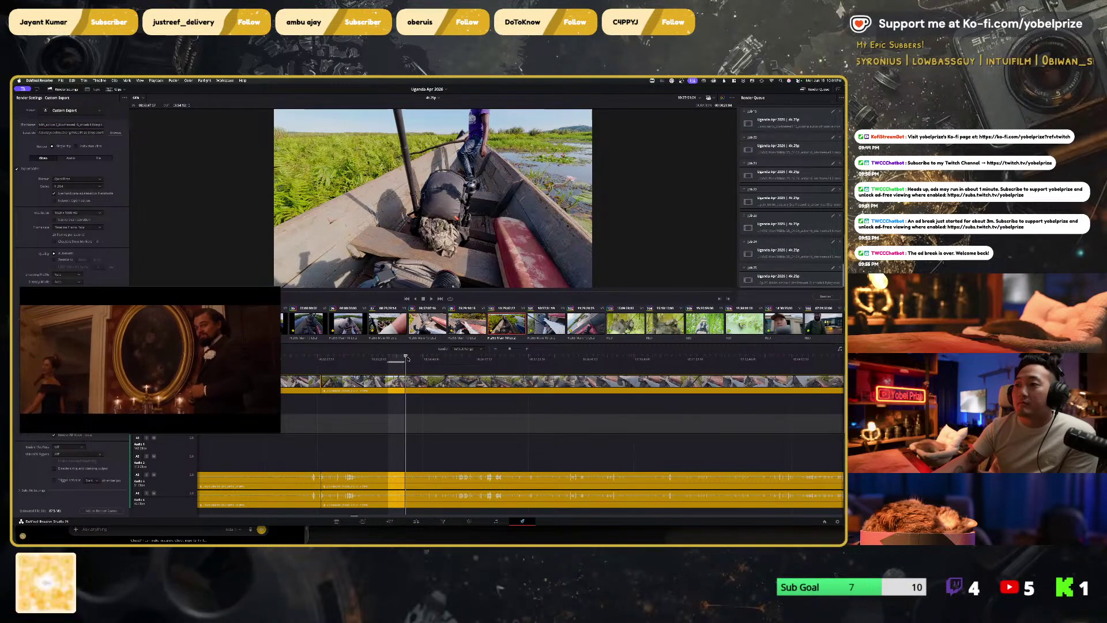
key("space")
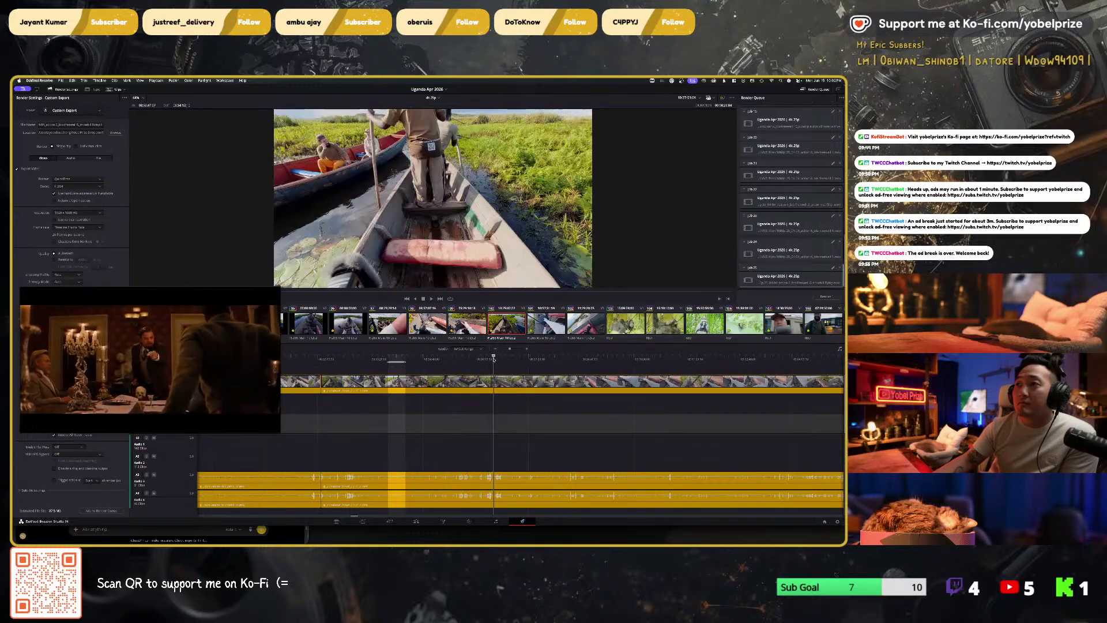
scroll(426, 367, "right", 5)
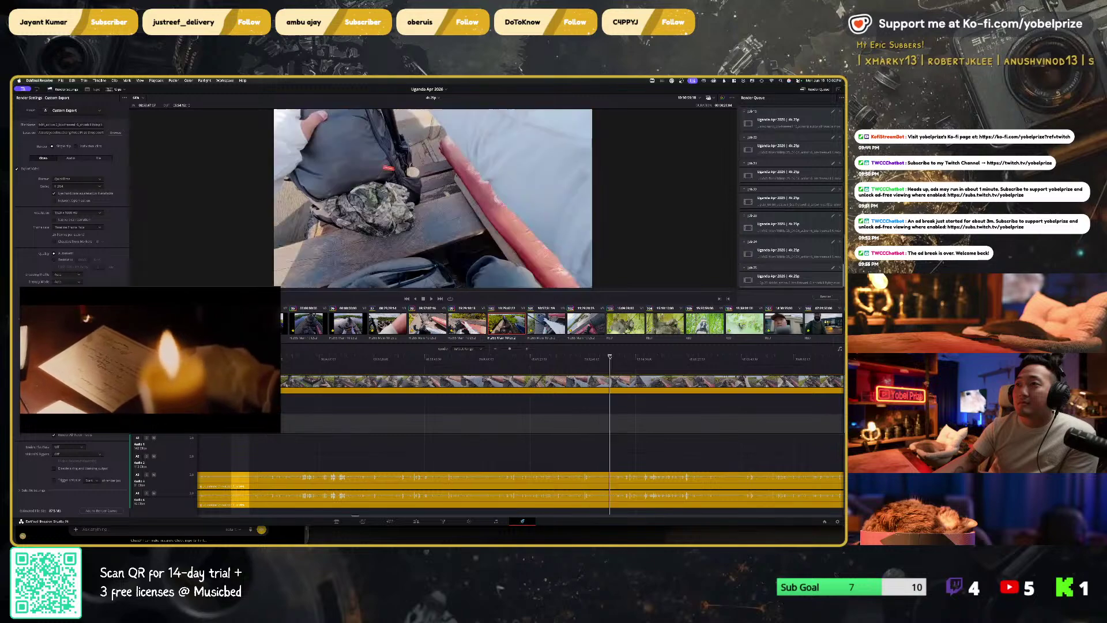
scroll(508, 394, "right", 3)
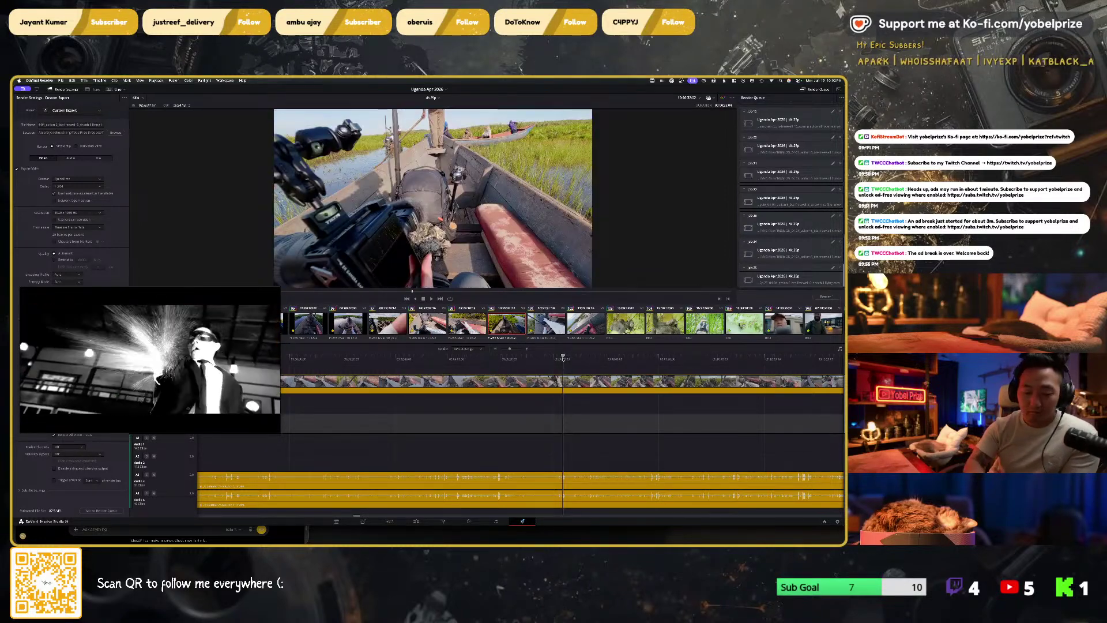
scroll(556, 371, "right", 3)
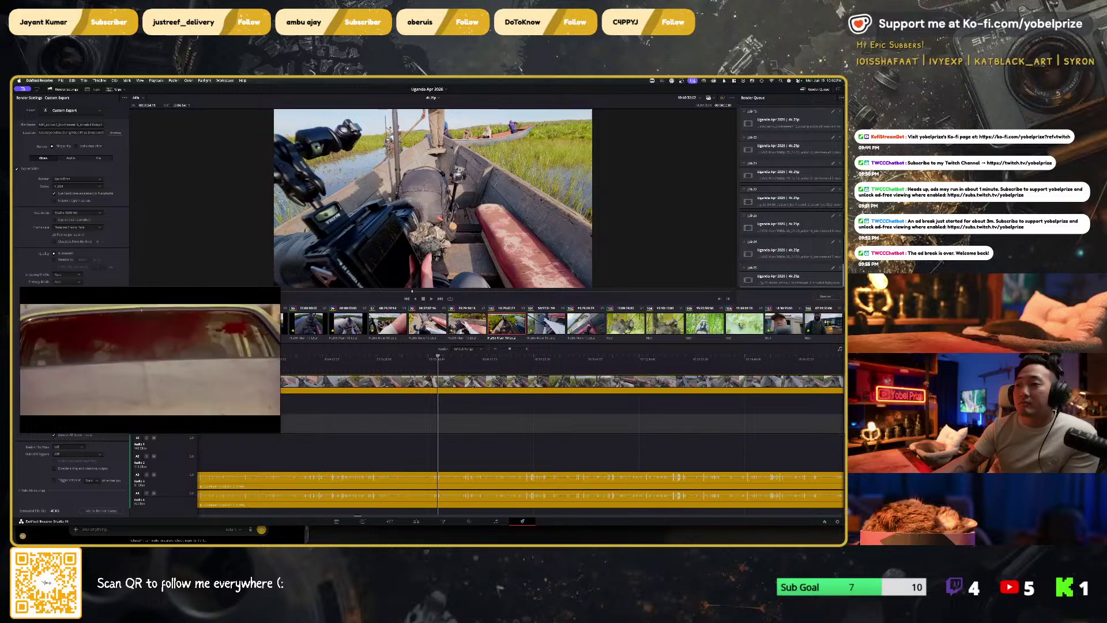
Step: Set the out point where a finger points over the camera by the red cushion, number the file name 7, and queue the segment
left_click_drag(439, 358, 463, 358)
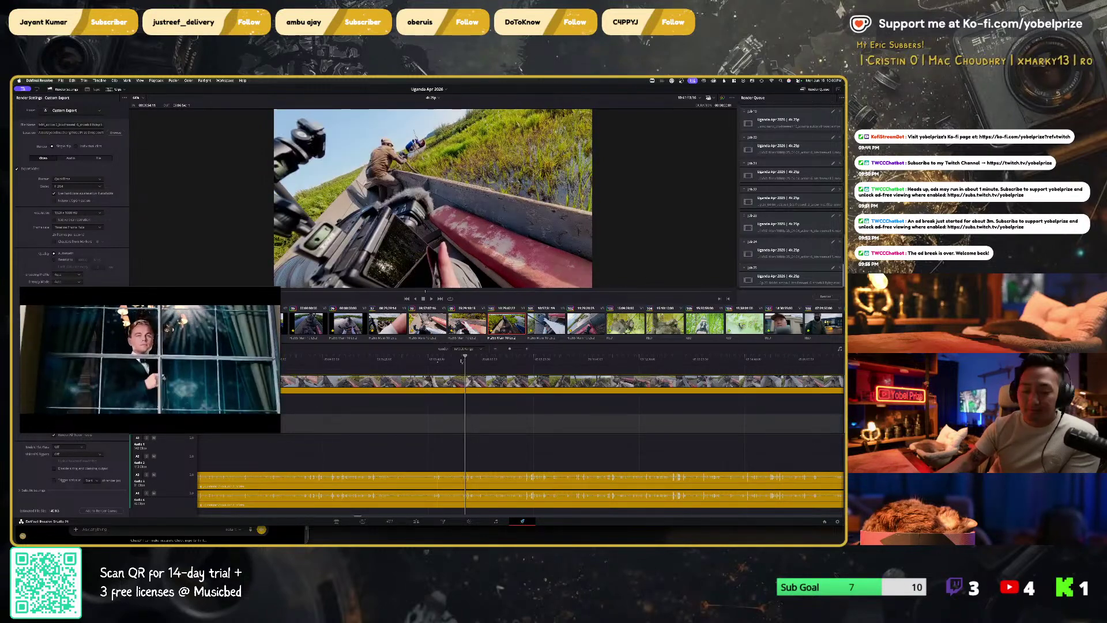
key("o")
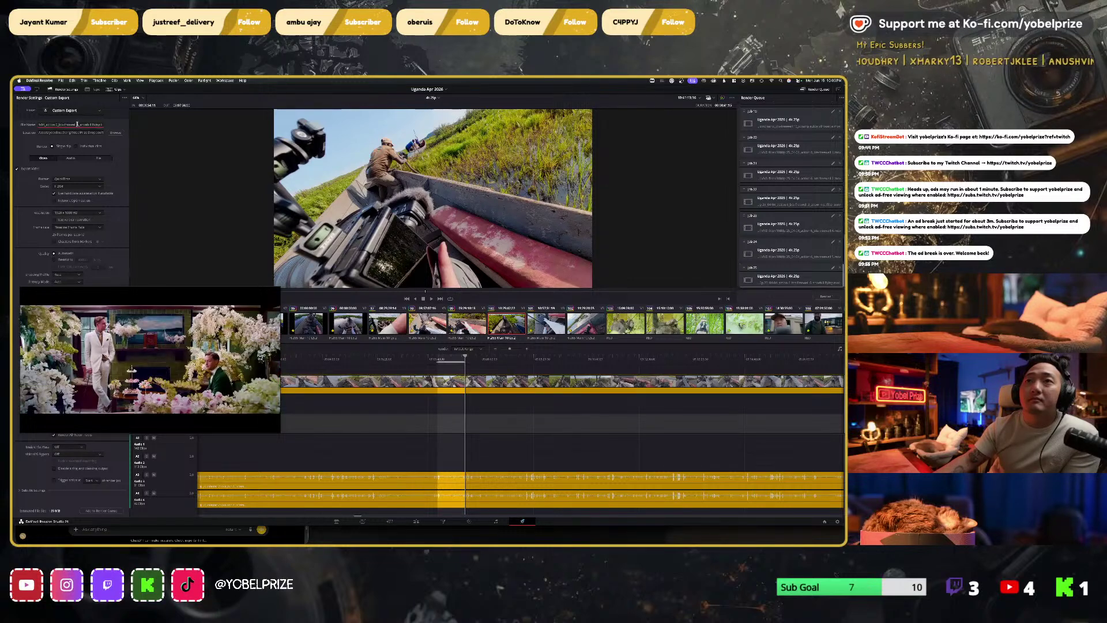
type("7")
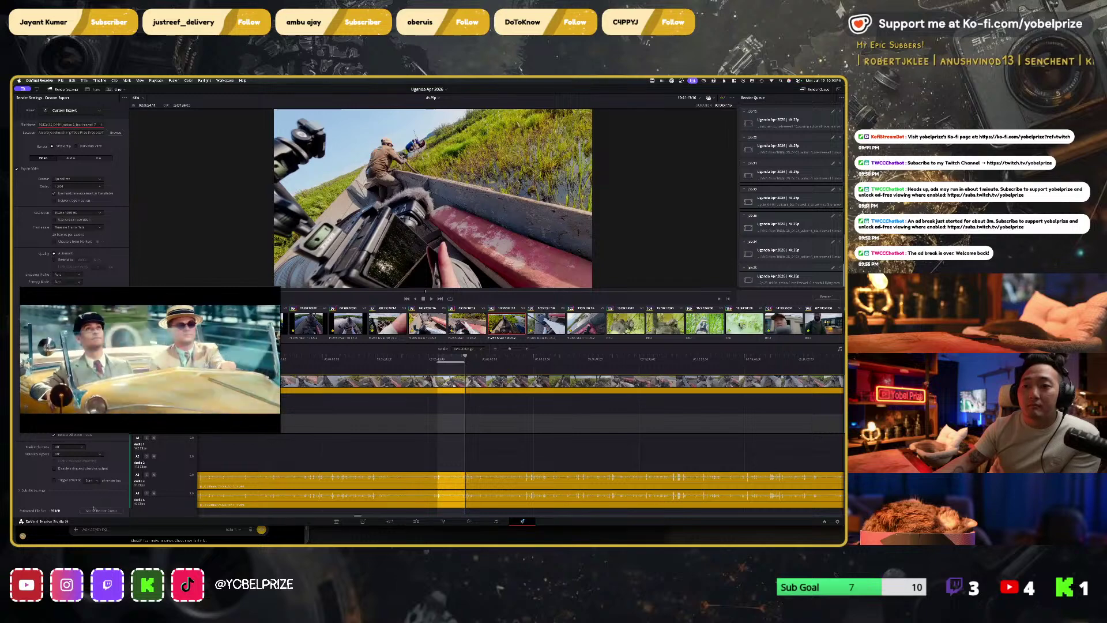
left_click(101, 510)
Step: Mark the next segment with its out point at the seated paddler in the bow and edit the output file name
scroll(443, 425, "right", 4)
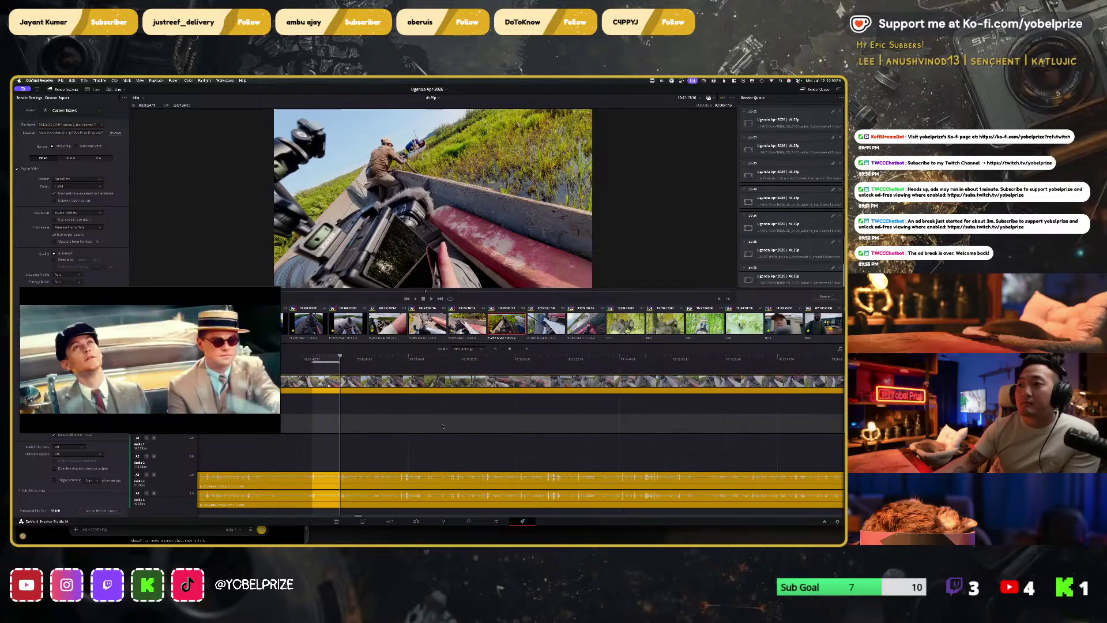
left_click_drag(344, 359, 375, 358)
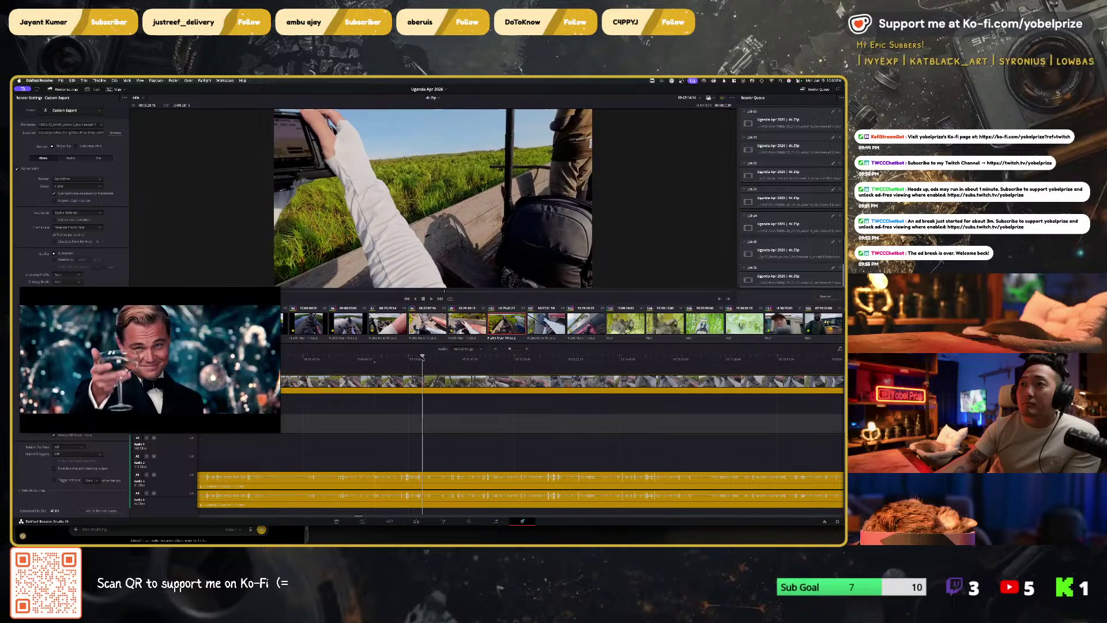
key("space")
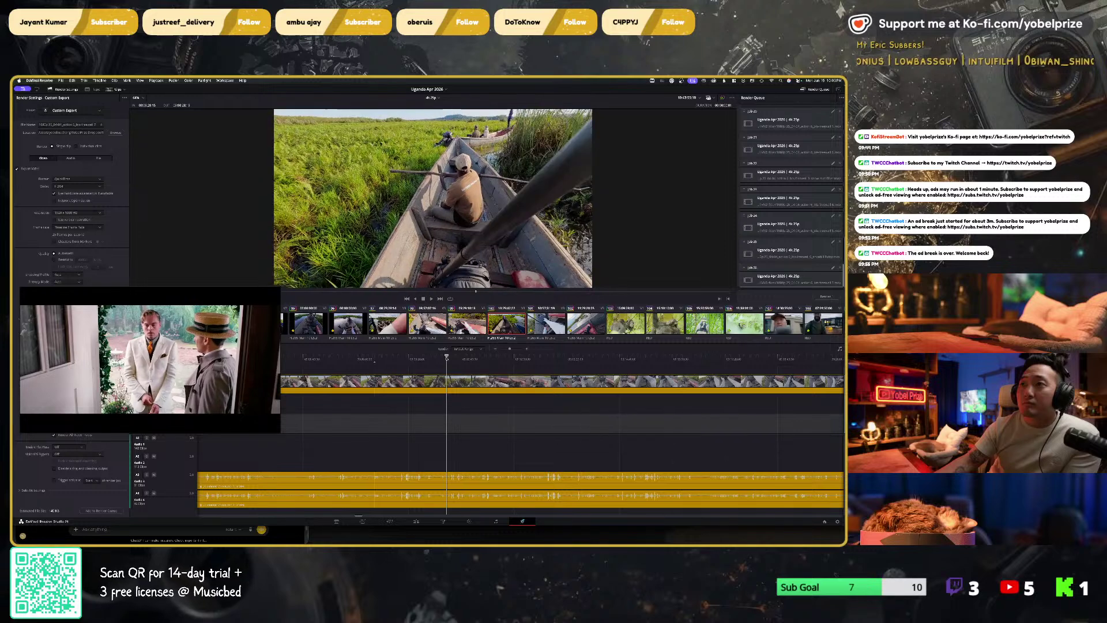
key("o")
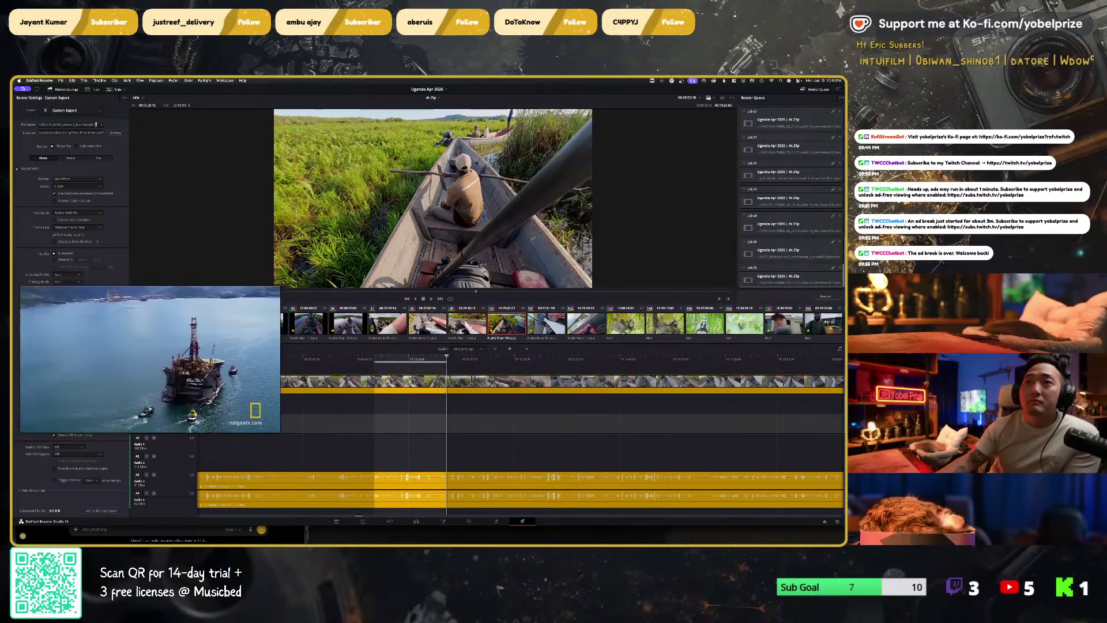
left_click(94, 124)
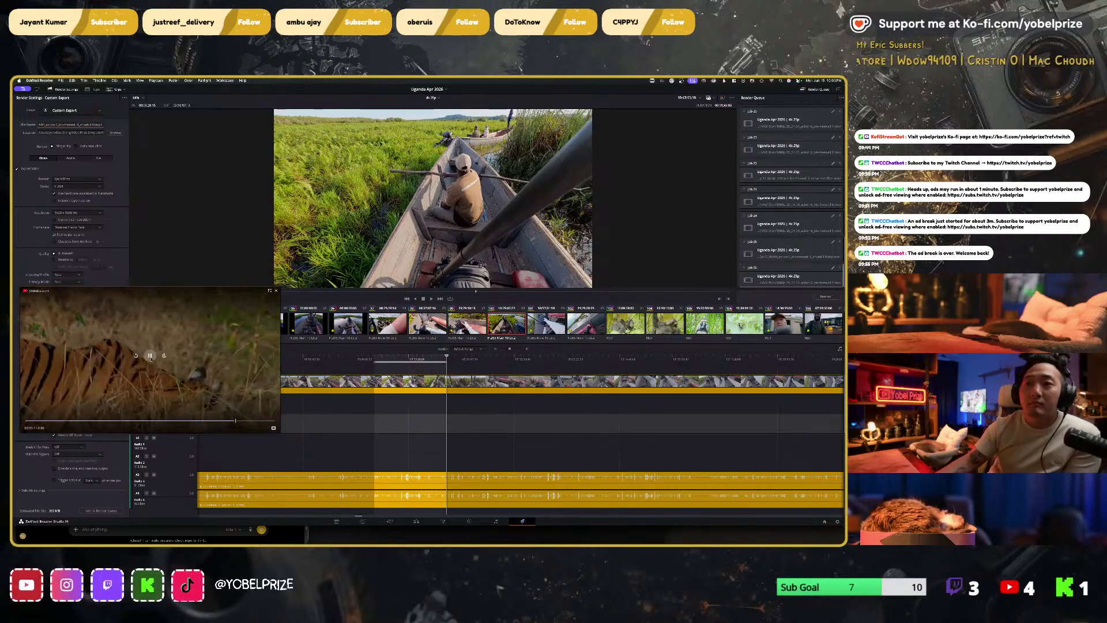
Step: Pause the floating video and resume its playback
left_click(150, 356)
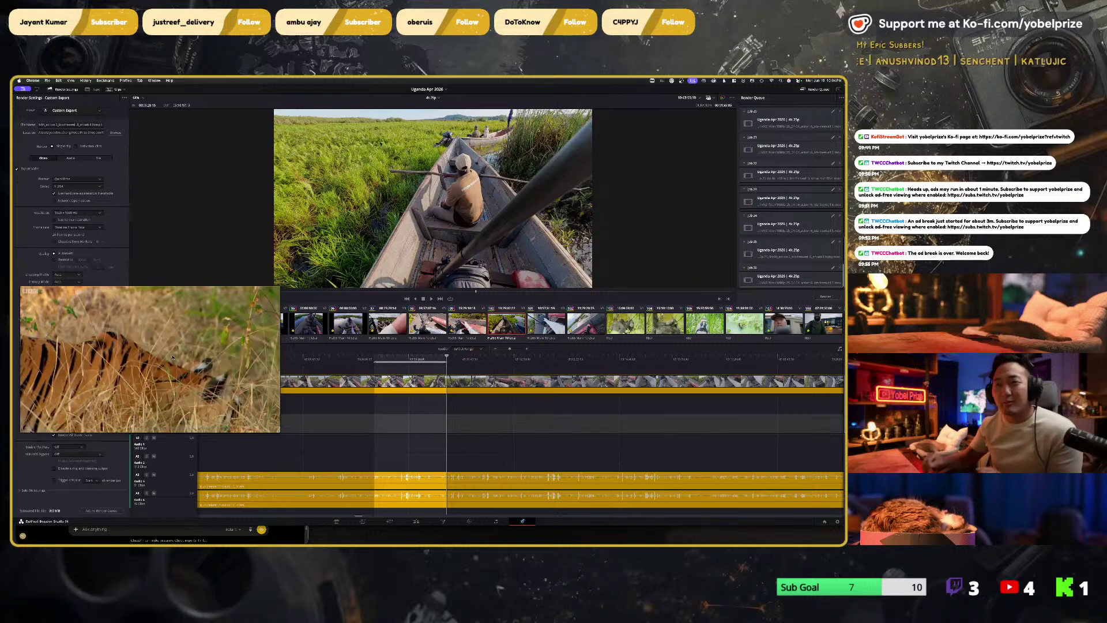
mouse_move(156, 355)
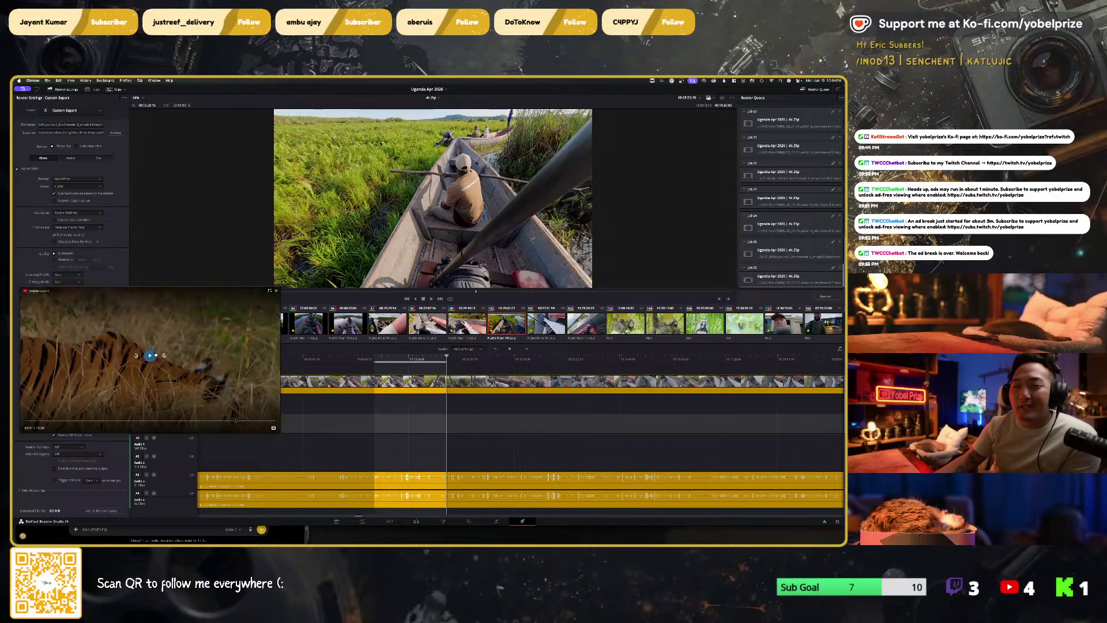
left_click(155, 354)
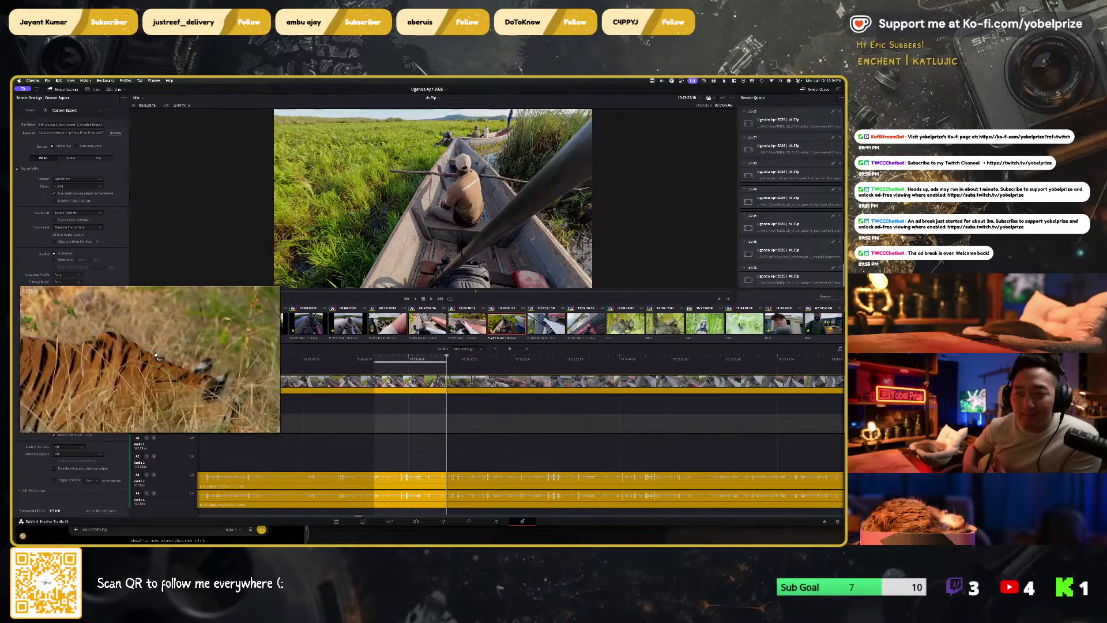
left_click(155, 354)
left_click(153, 355)
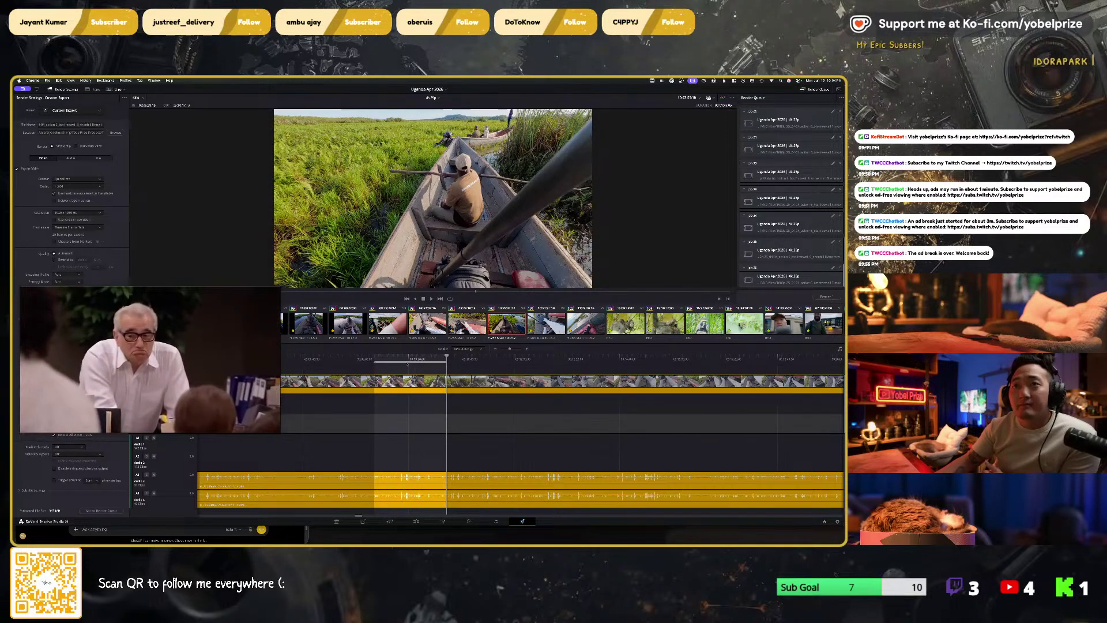
Step: Scrub past the marked segment and set the next in point where the camera lies beside the backpack and red cushion
left_click(428, 369)
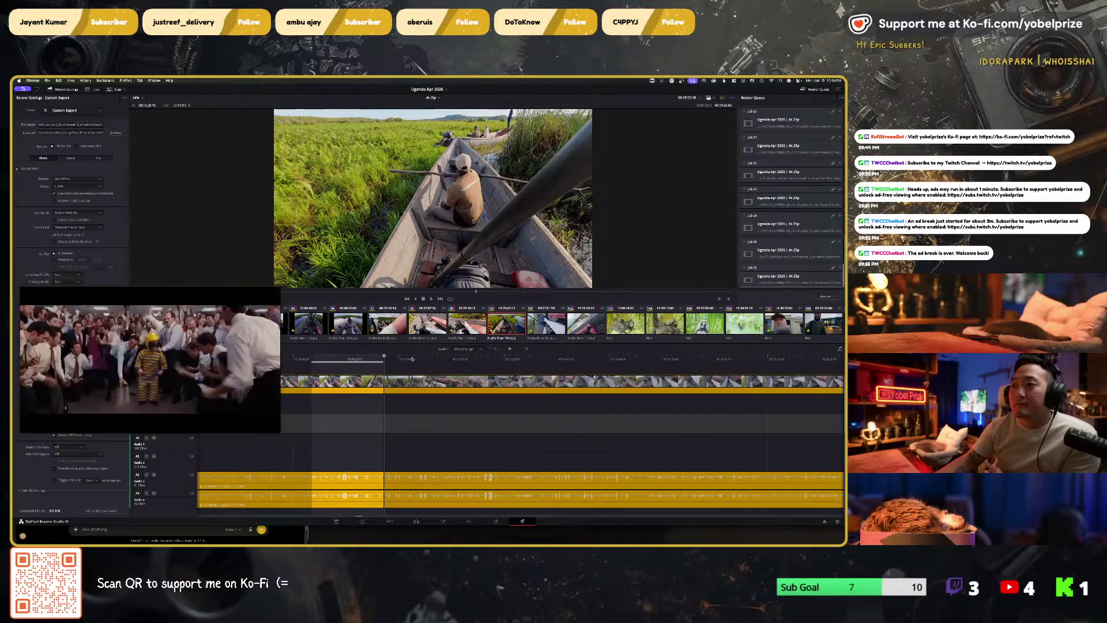
left_click_drag(405, 356, 441, 358)
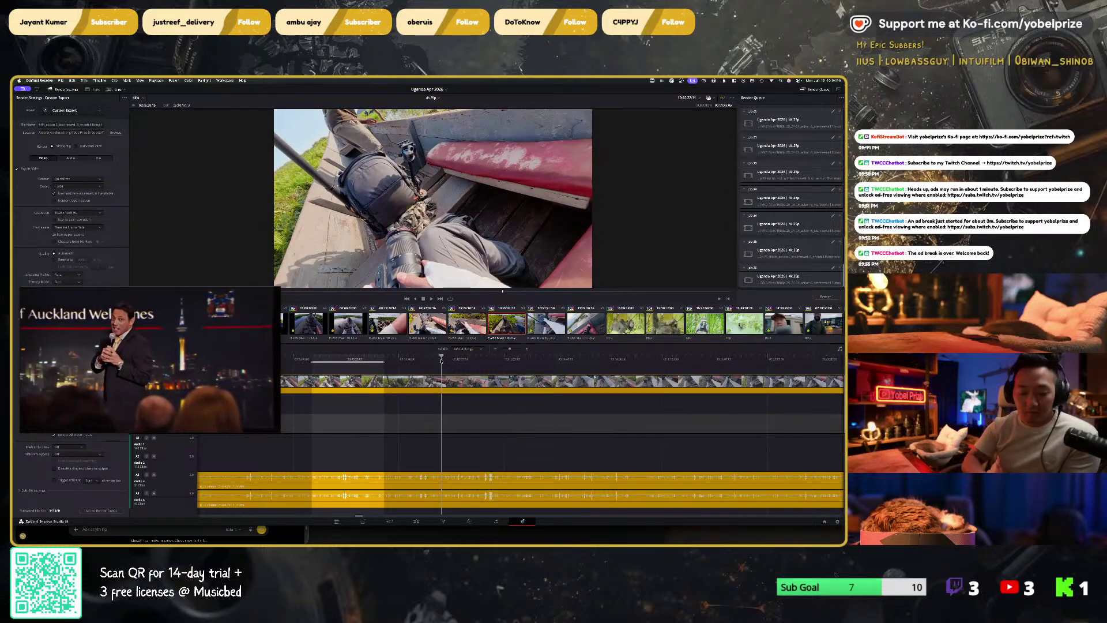
key("i")
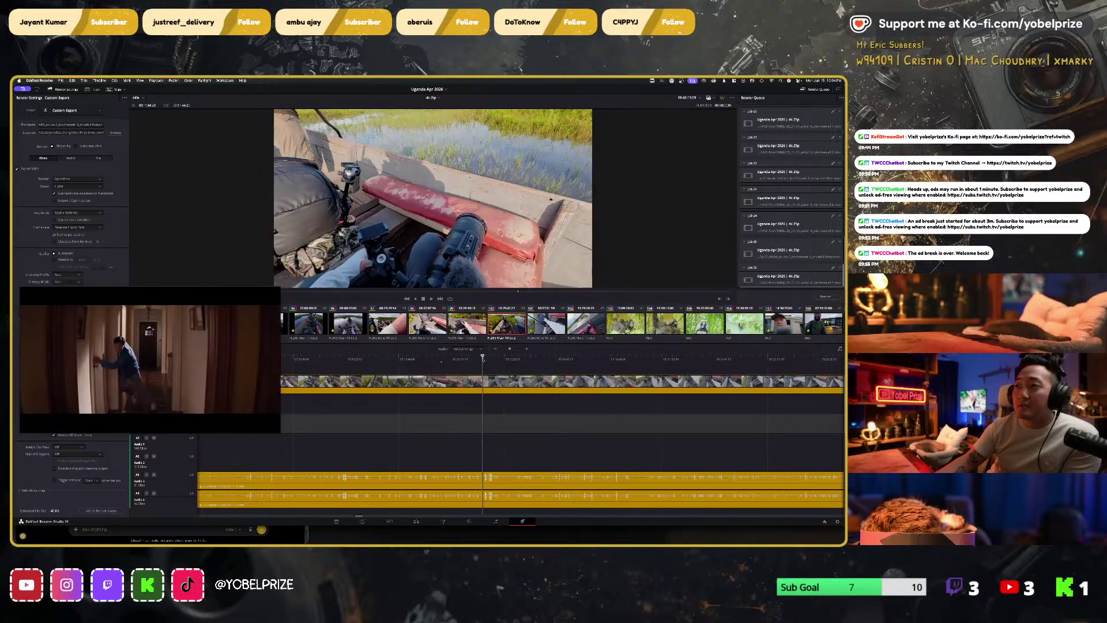
Step: Set the out point where the furry microphone camera rests over the red cushions and add the segment to the render queue
key("j")
key("j")
key("l")
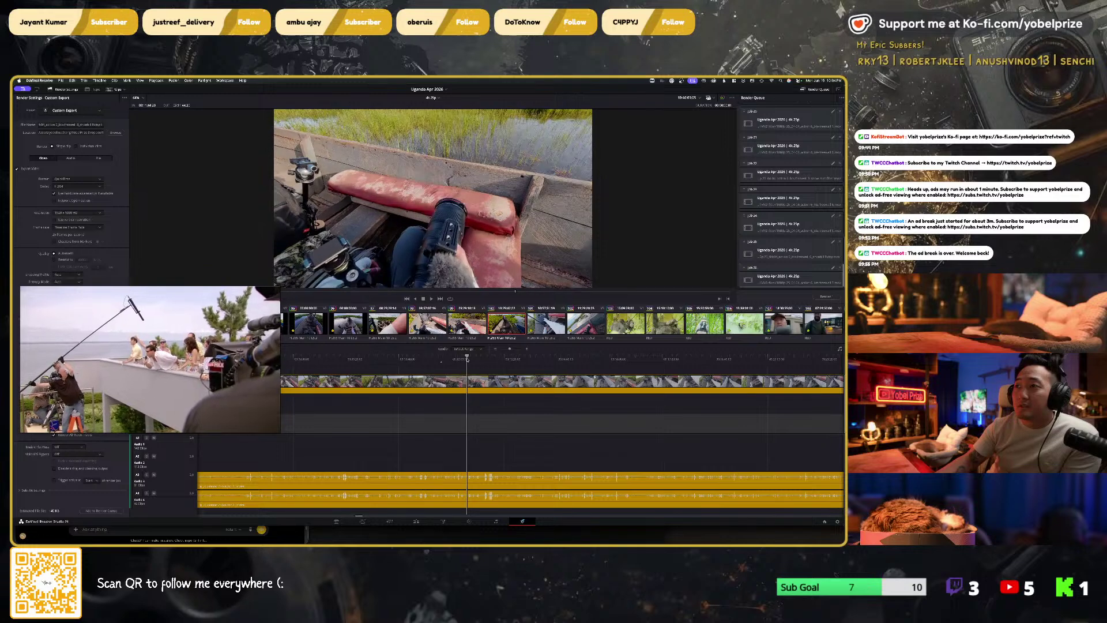
key("o")
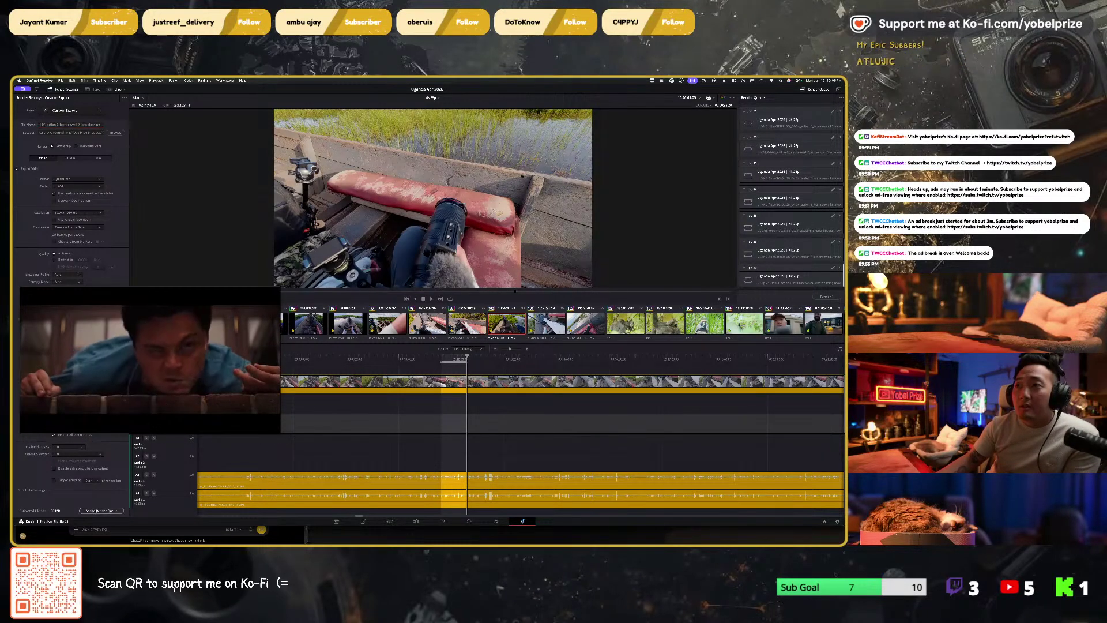
left_click(93, 510)
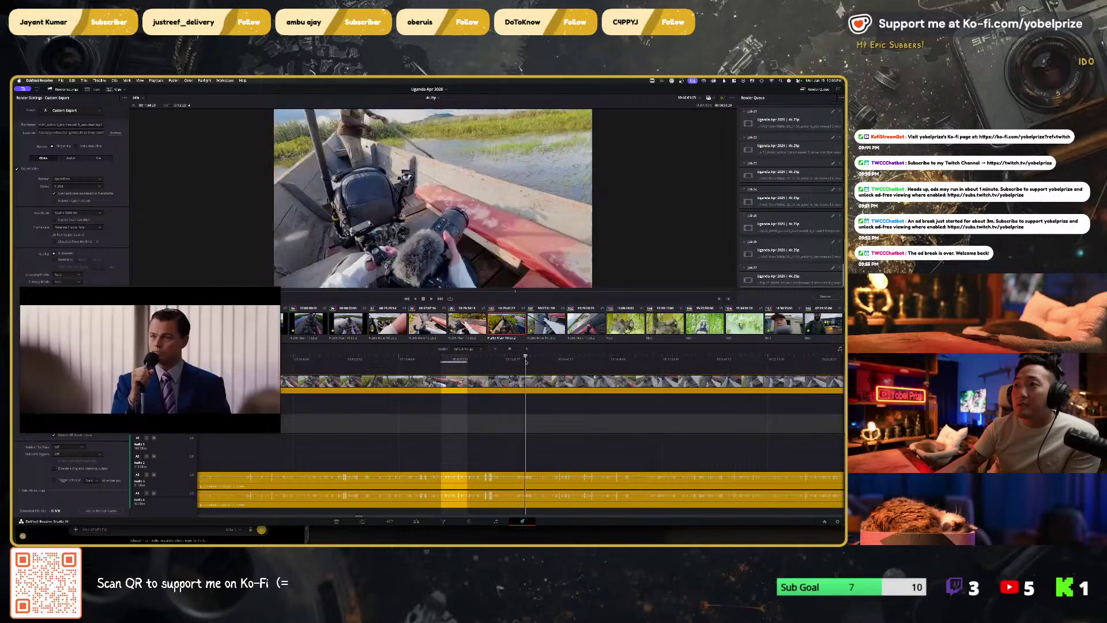
Step: Mark the segment ending on the camera held beside the grey backpack, number its file name 10, and add it to the render queue
key("j")
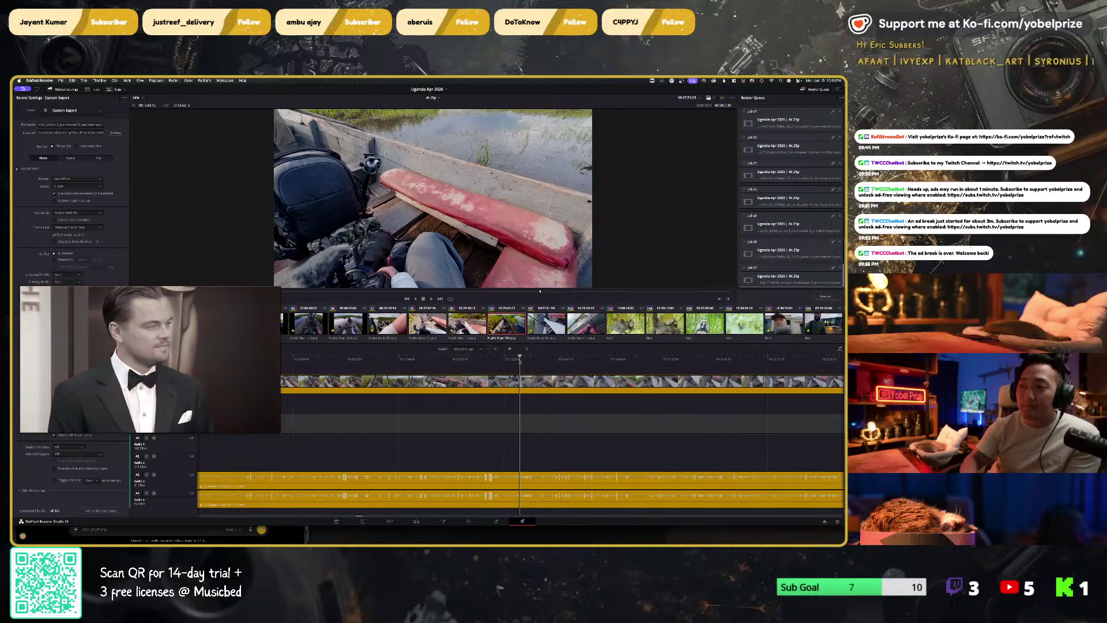
left_click_drag(519, 360, 541, 358)
key("o")
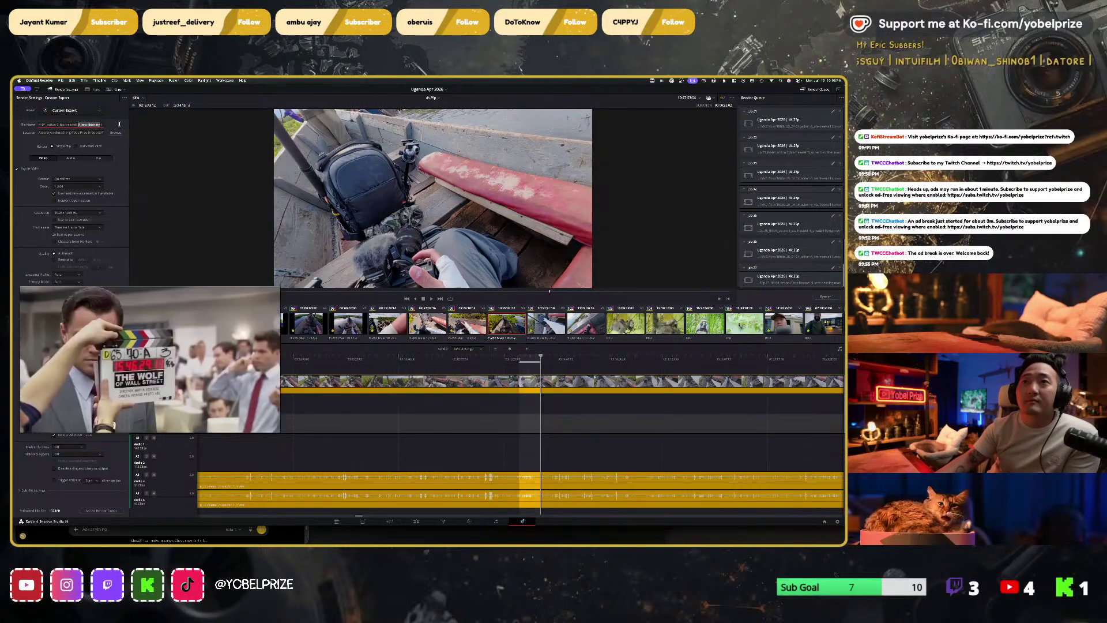
left_click_drag(77, 125, 122, 124)
type("10")
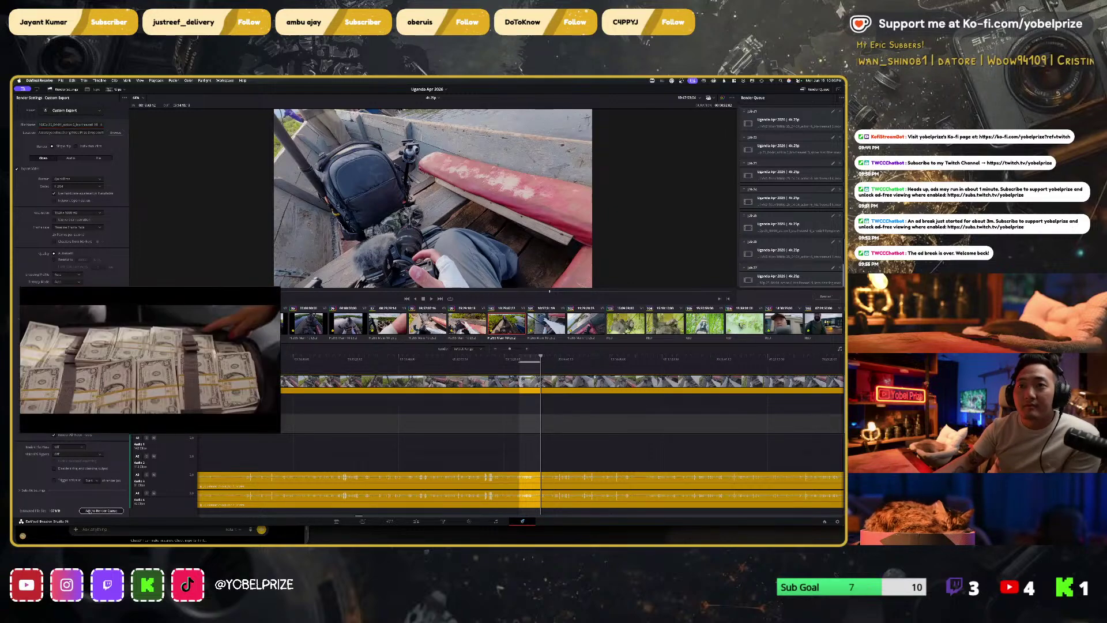
left_click(101, 510)
Step: Set the in point at the open hand beside the camouflage bag and the out point where both hands reach the grey backpack
mouse_move(554, 358)
left_mouse_down()
mouse_move(597, 358)
mouse_move(569, 358)
left_mouse_up()
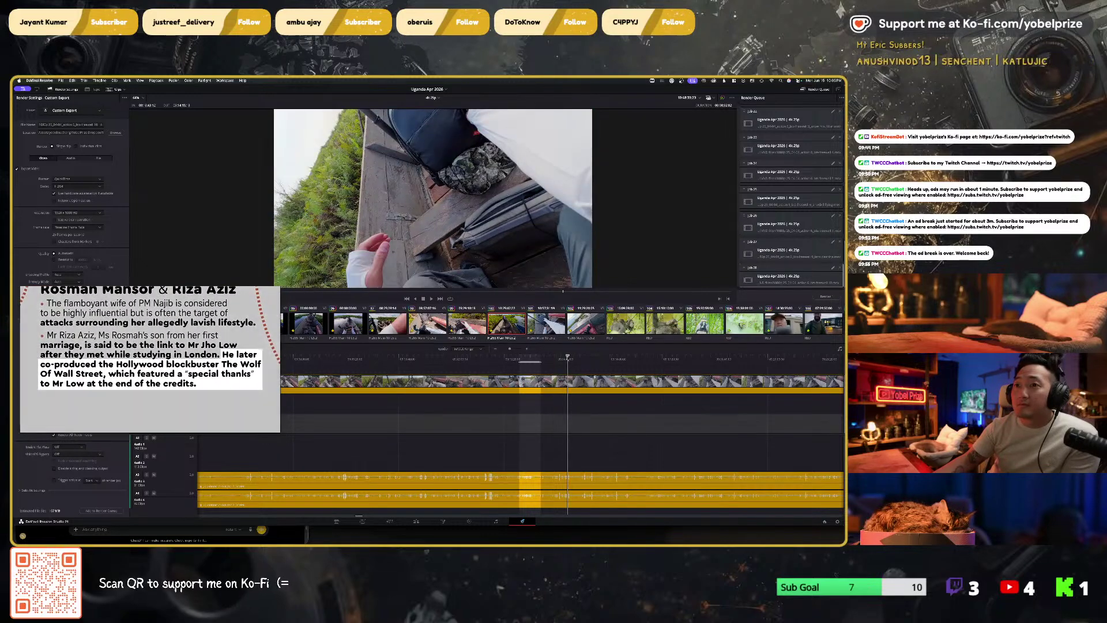
key("i")
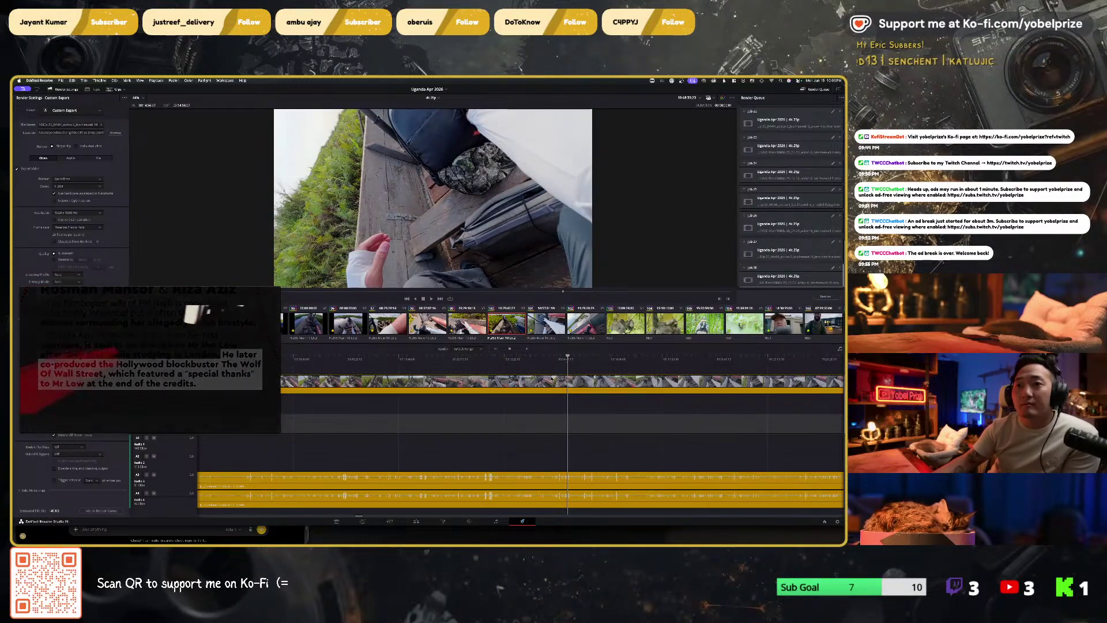
scroll(527, 427, "right", 3)
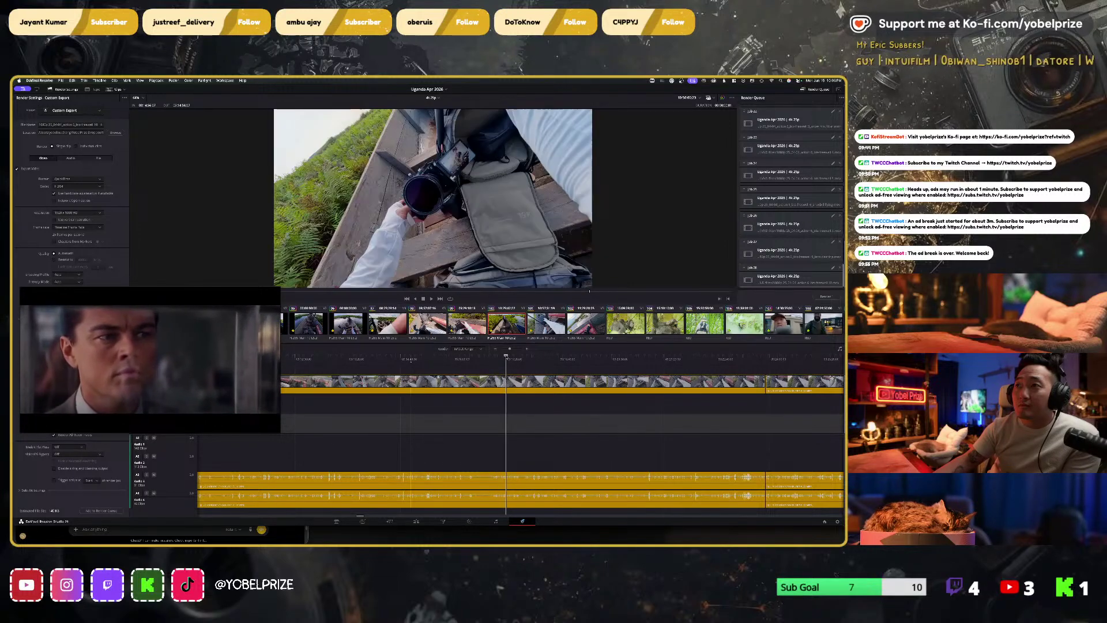
scroll(490, 372, "right", 3)
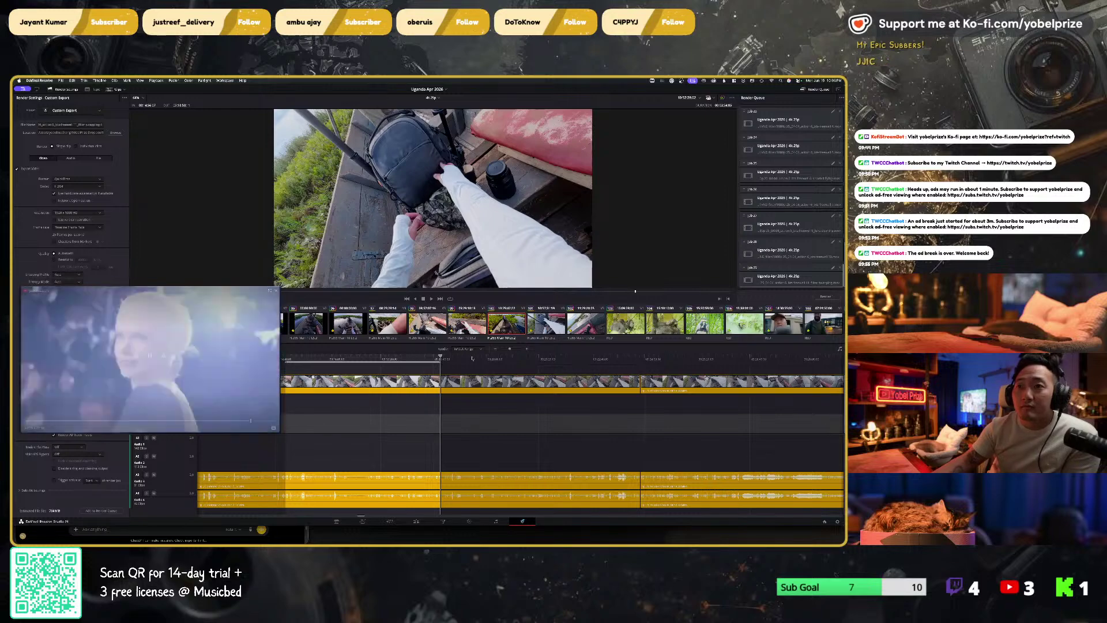
Step: Scrub past the previous segment and set the in point where both hands reach into the open backpack beside the red cushion
left_click_drag(440, 358, 610, 358)
scroll(490, 400, "right", 3)
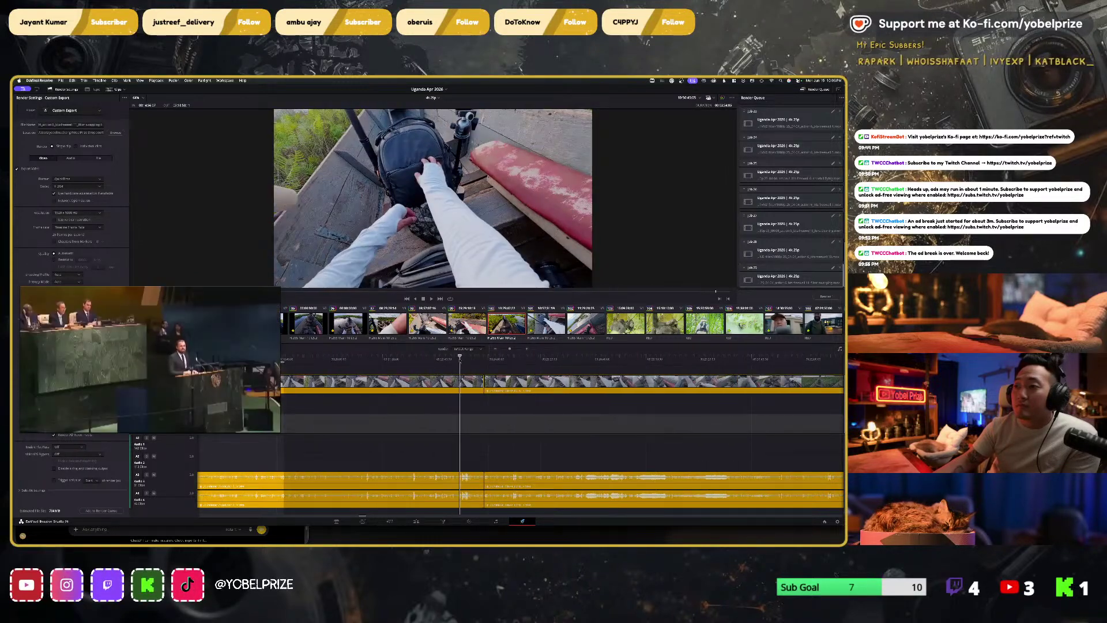
left_click_drag(460, 359, 579, 364)
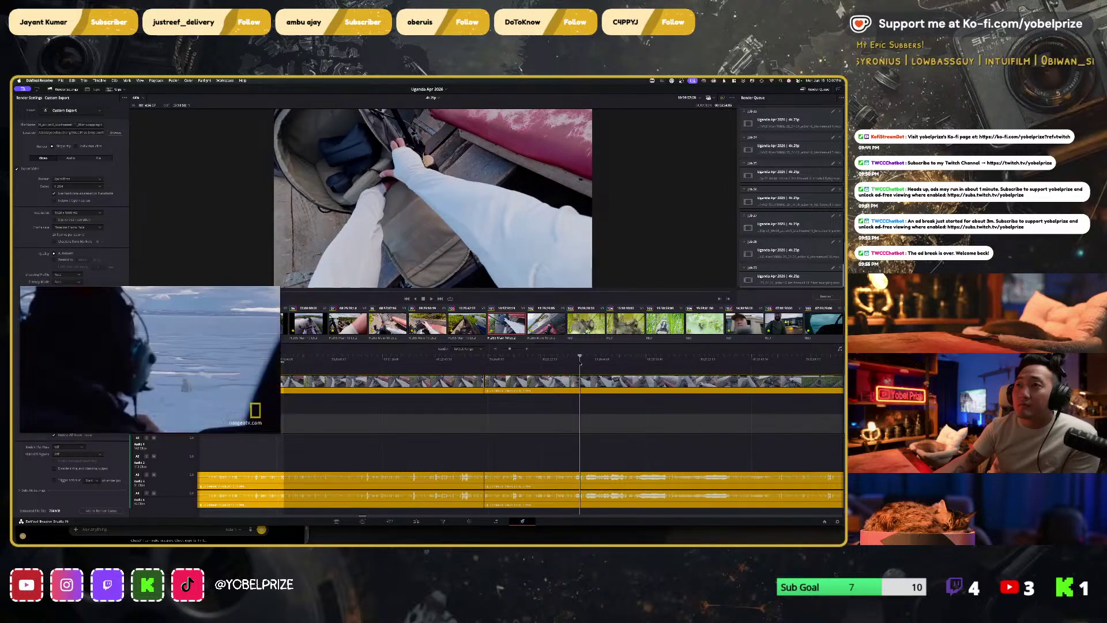
key("i")
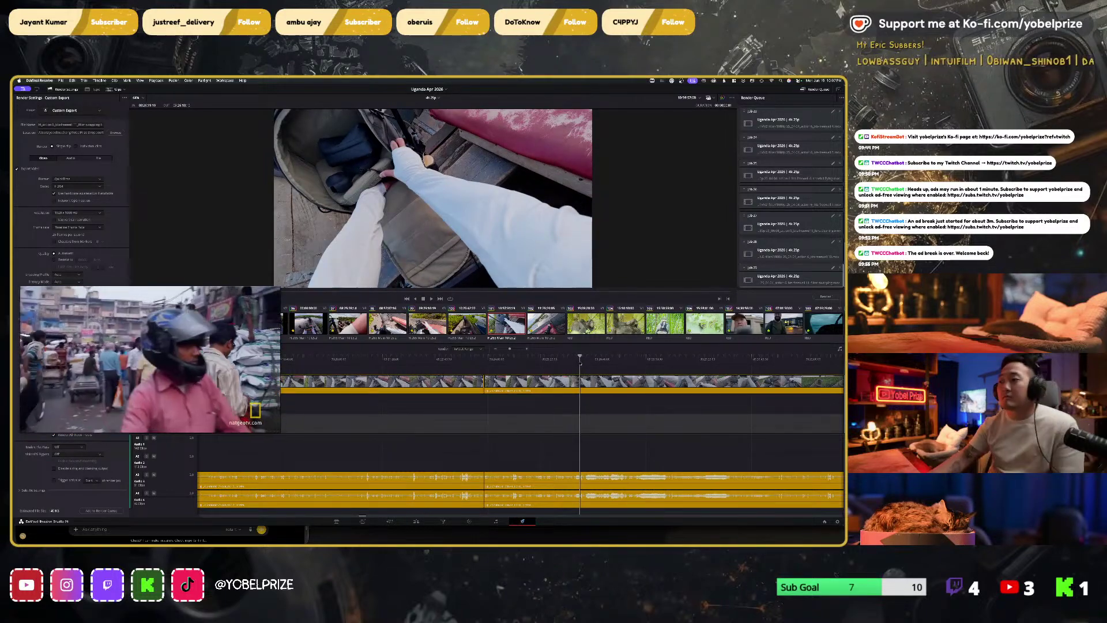
Step: Set the out point where the backpack sits in the bow between both arms, renumber the file name, and add the segment to the render queue
left_click_drag(580, 362, 589, 359)
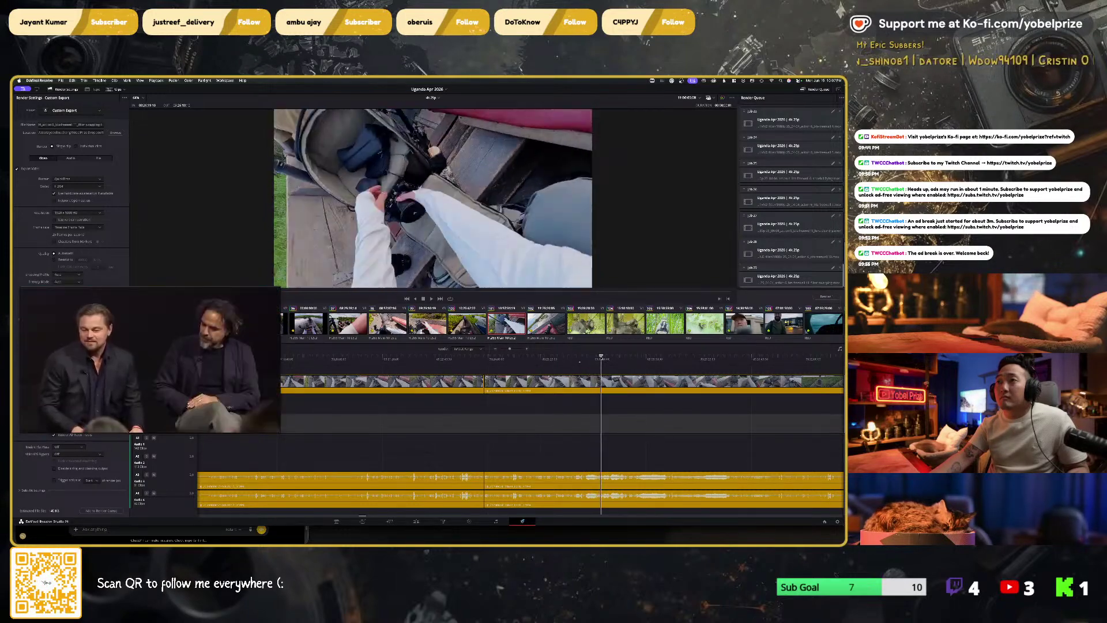
left_click_drag(604, 358, 624, 357)
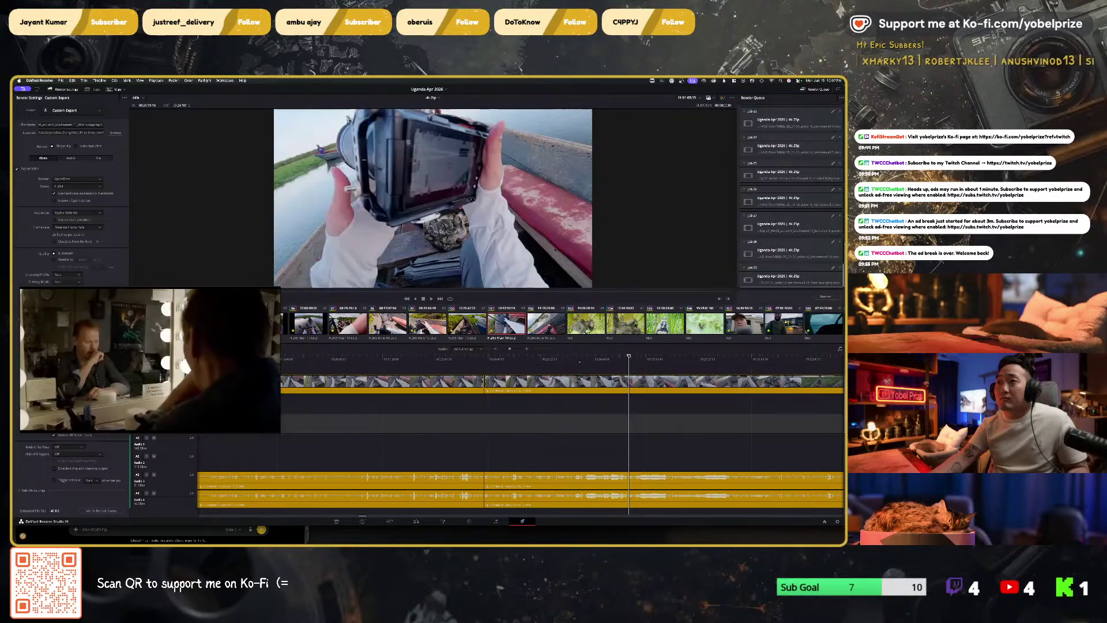
left_click_drag(629, 356, 634, 357)
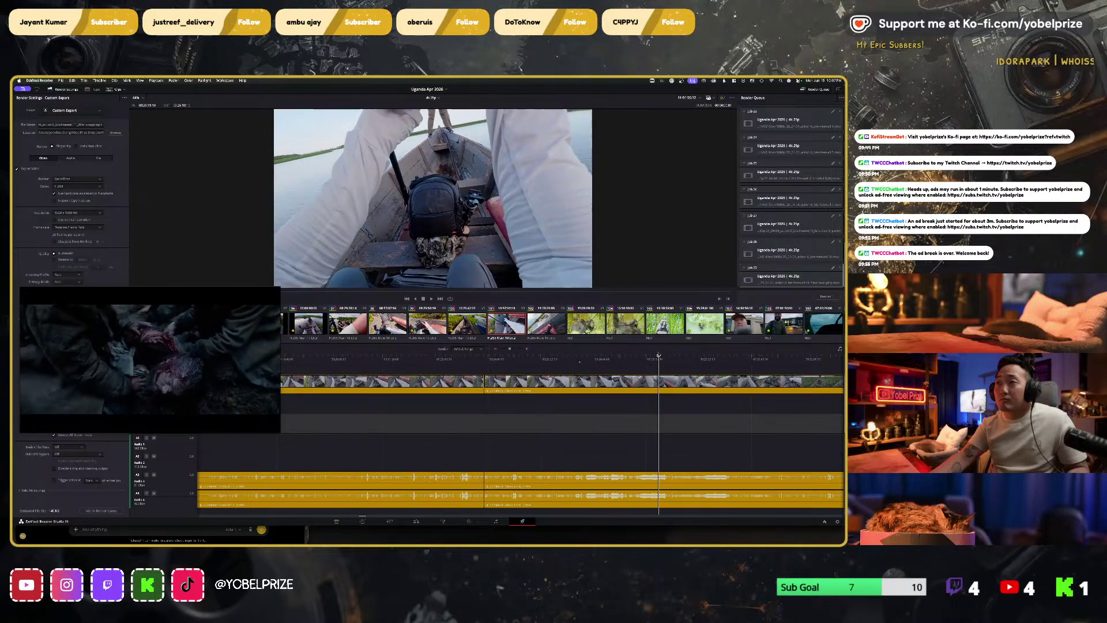
key("o")
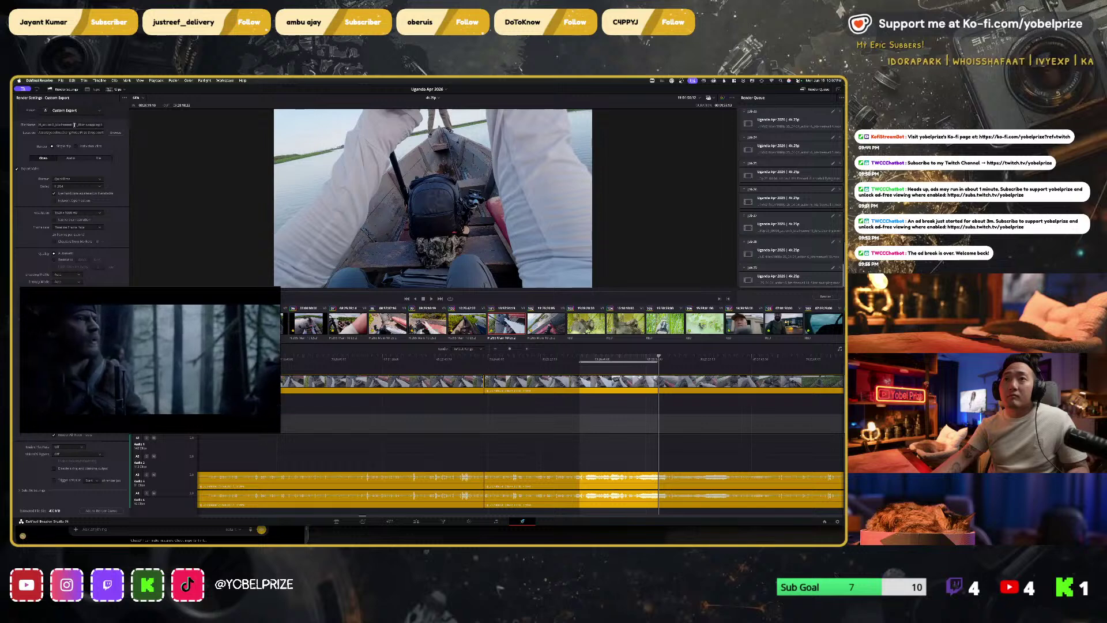
type("4")
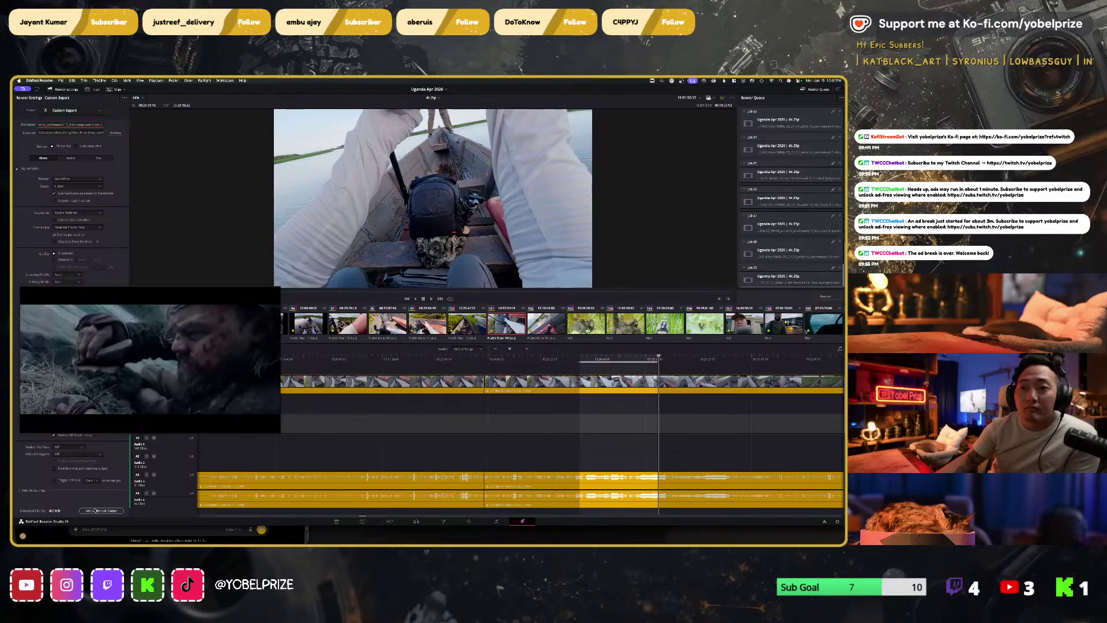
left_click(95, 510)
Step: Move on through the boat footage and set the in point where one hand holds the top of the backpack beside the tall grass
scroll(442, 362, "right", 5)
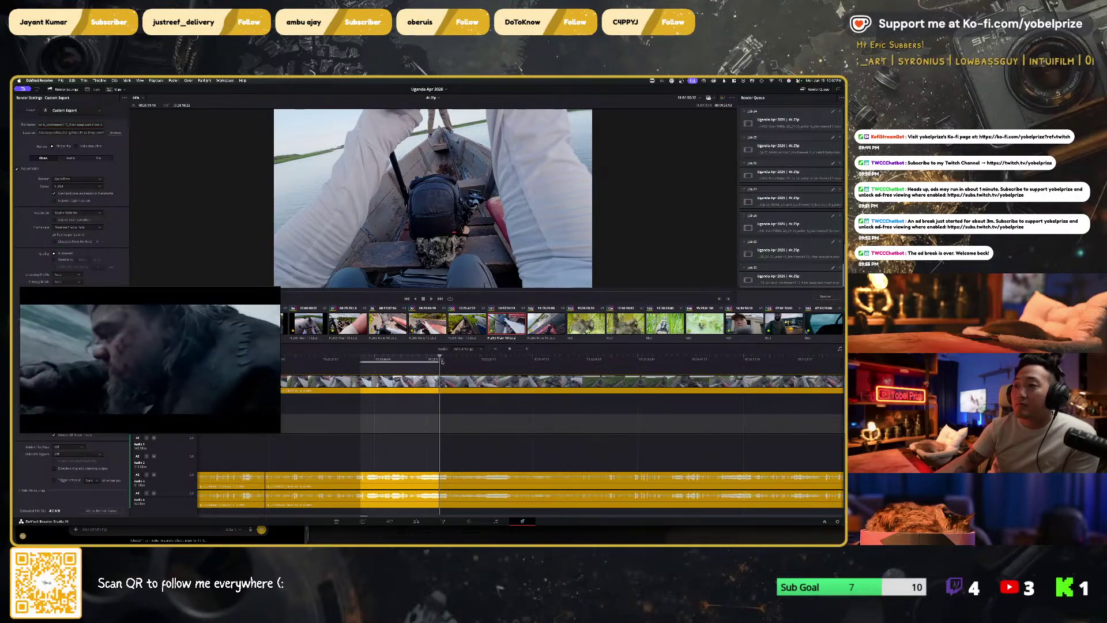
left_click_drag(442, 362, 468, 362)
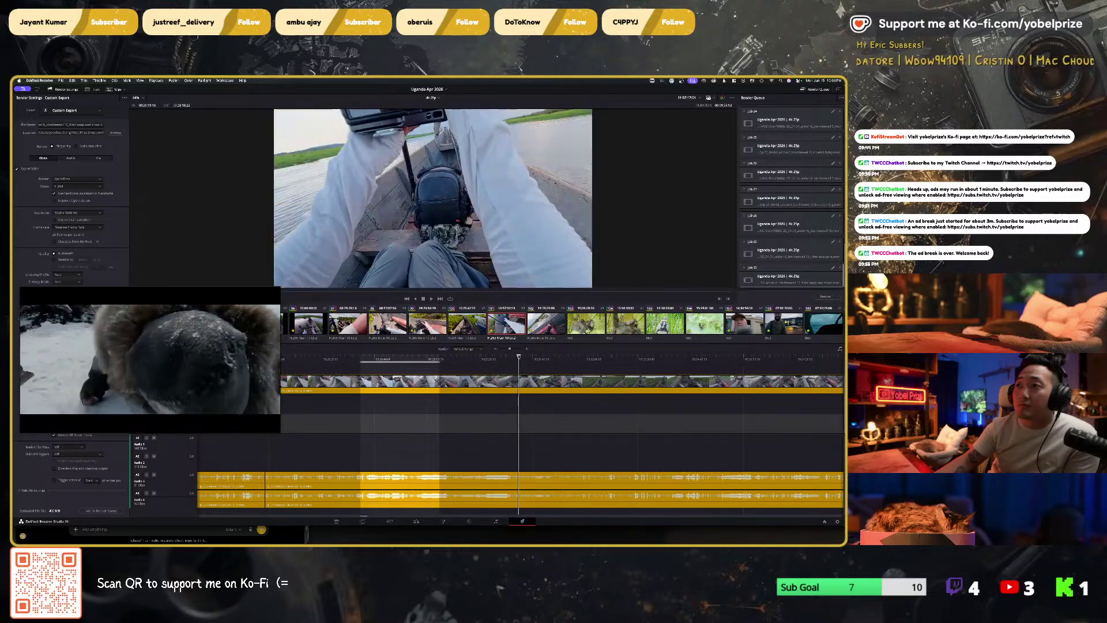
scroll(494, 407, "right", 2)
scroll(494, 407, "right", 4)
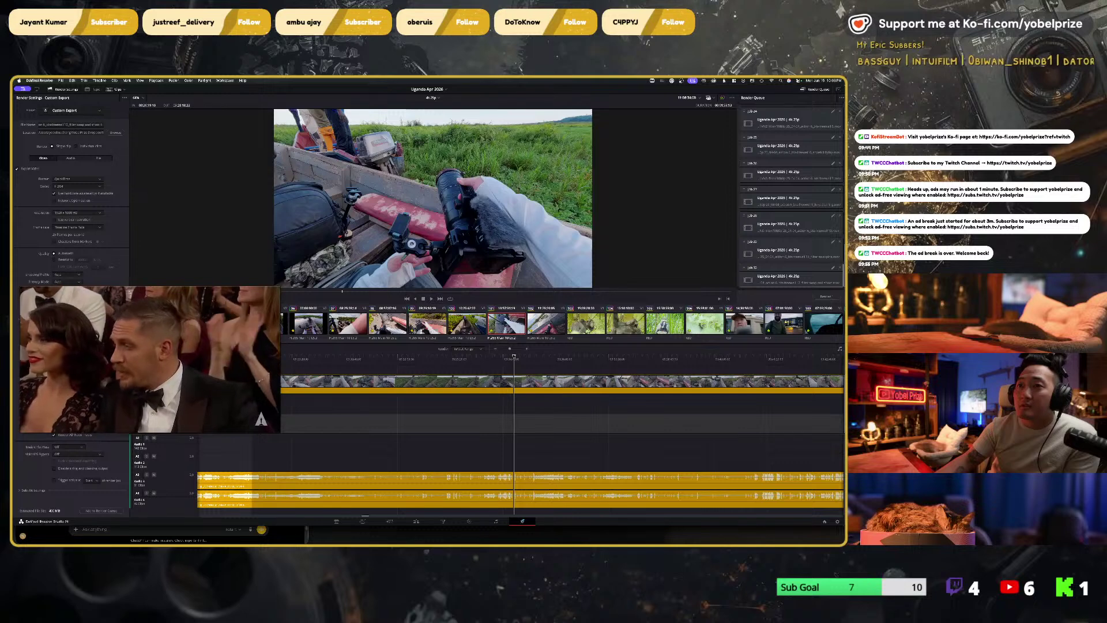
key("space")
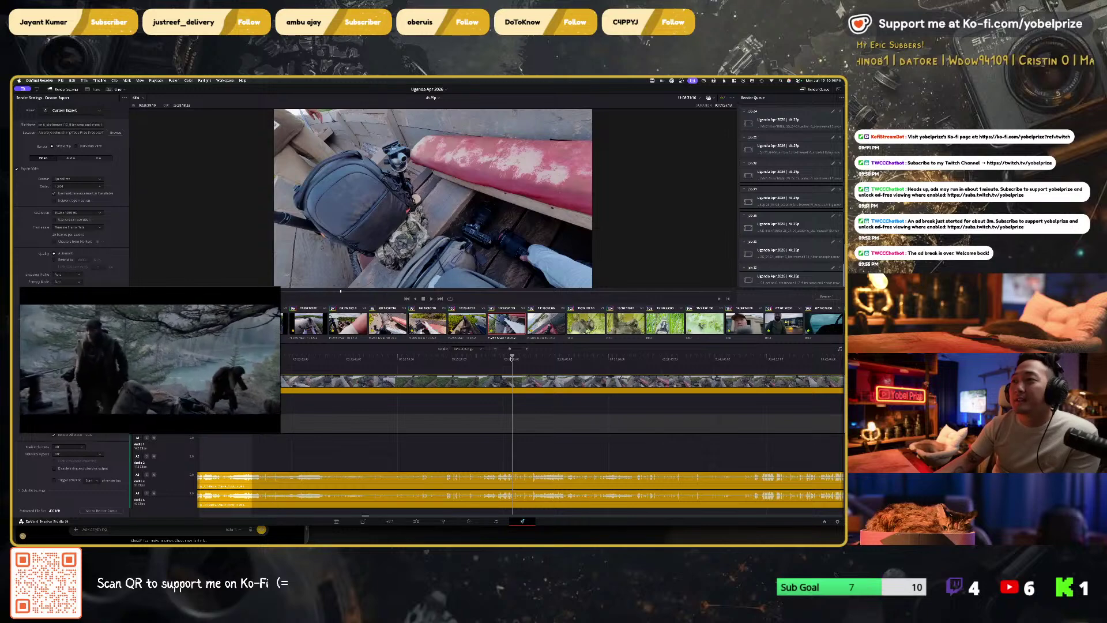
key("space")
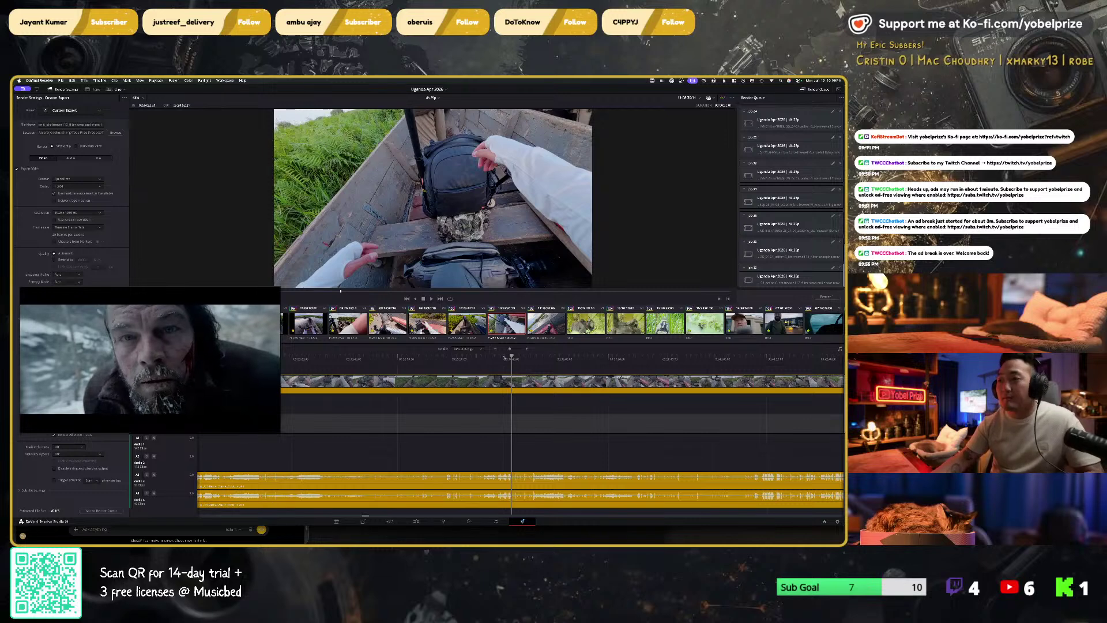
mouse_move(182, 360)
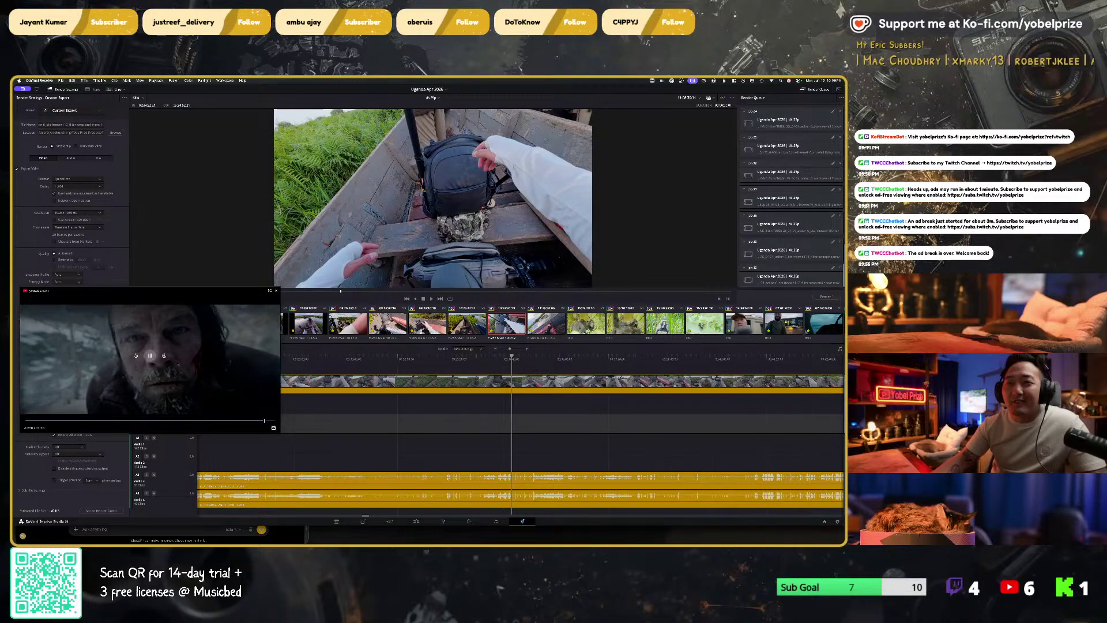
Step: Set the out point where both hands hold the furry microphone camera, update the file name, and add the segment to the render queue
left_click(514, 357)
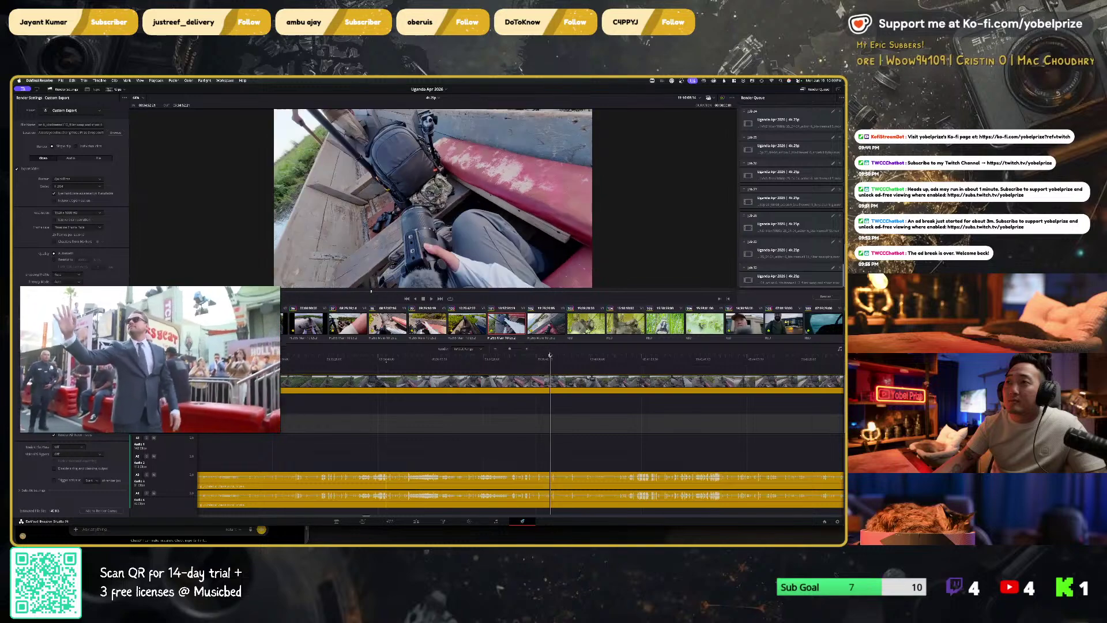
scroll(499, 394, "right", 2)
scroll(499, 394, "right", 8)
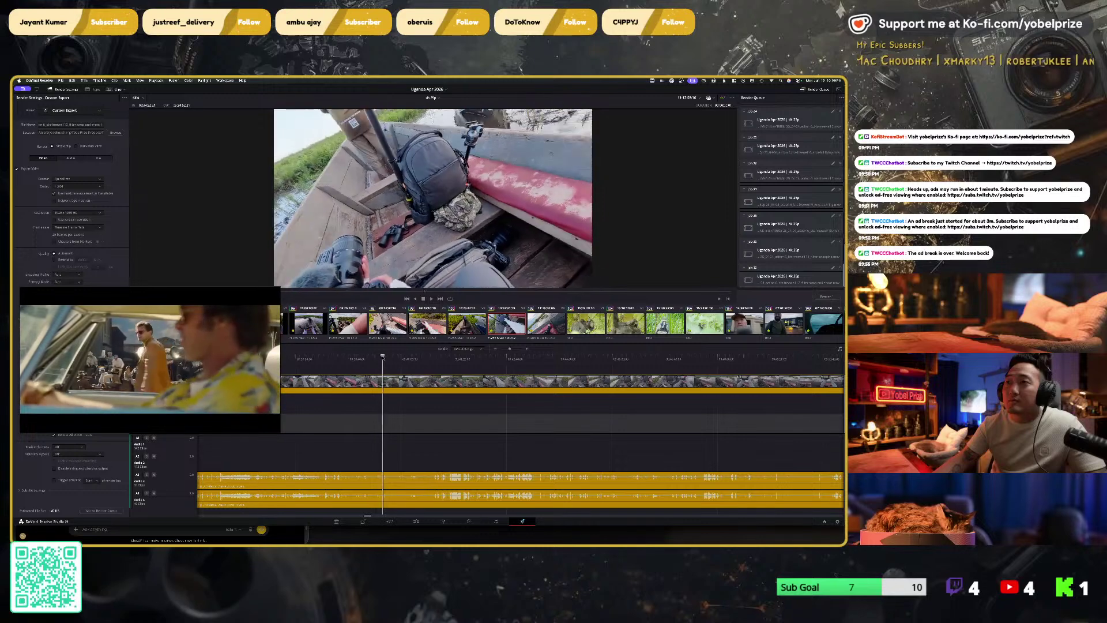
key("j")
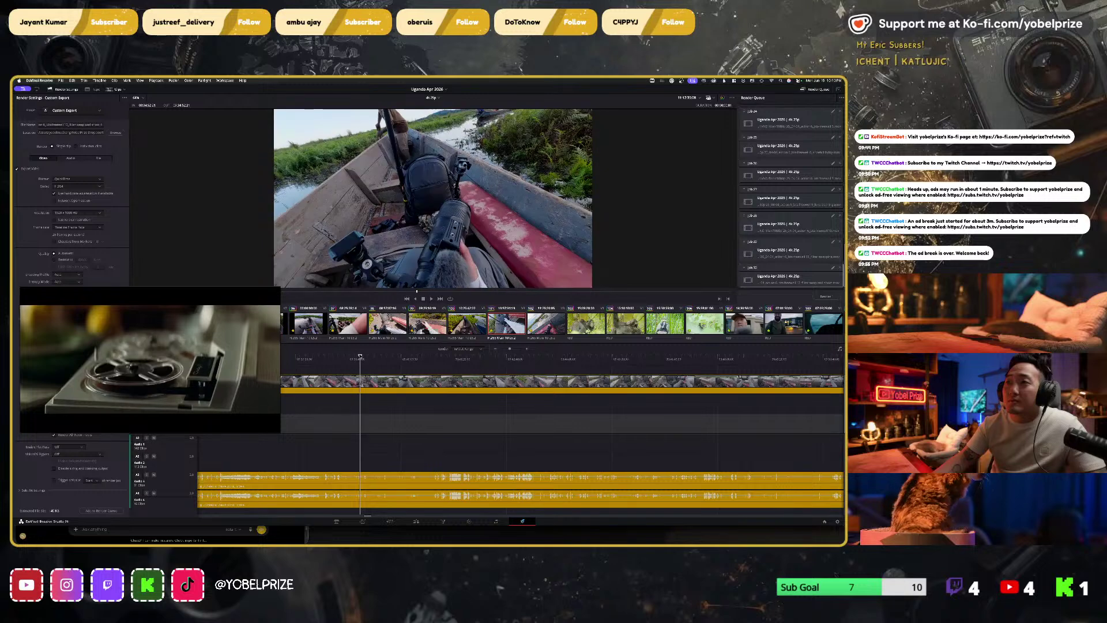
key("o")
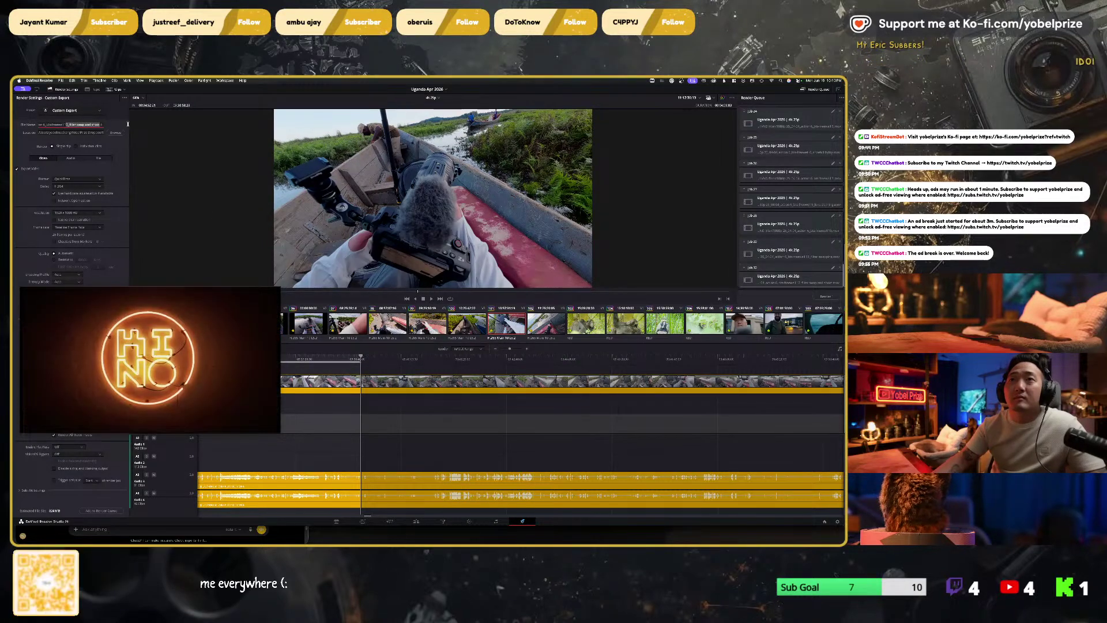
left_click(66, 124)
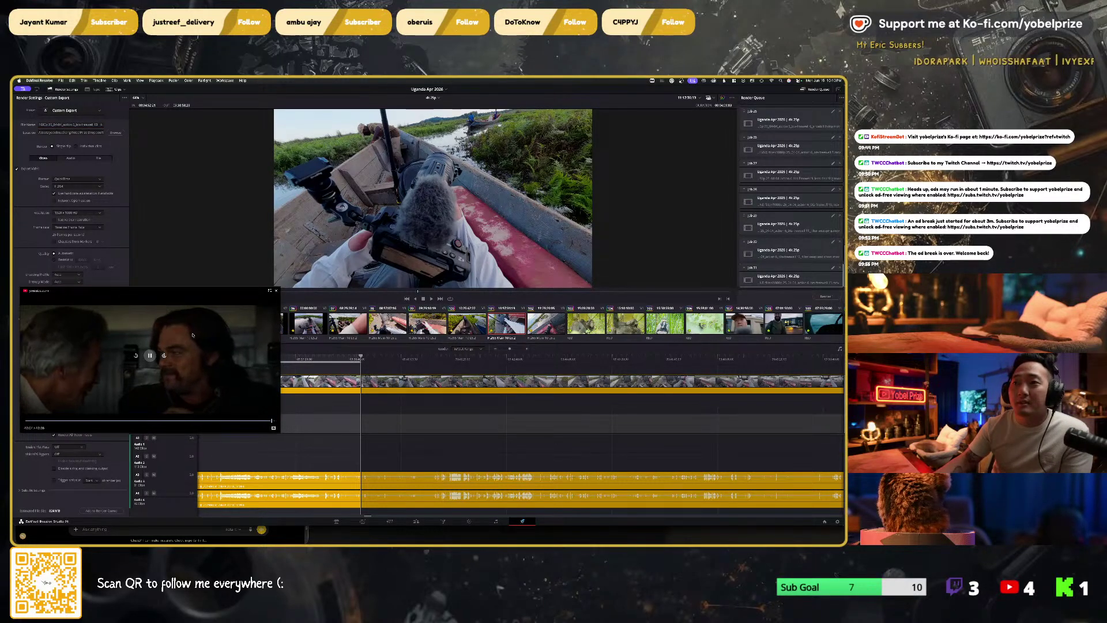
Step: Scrub through the footage after the queued segment to just past the start of the next clip
left_click(405, 359)
left_click_drag(410, 360, 695, 363)
scroll(545, 396, "right", 5)
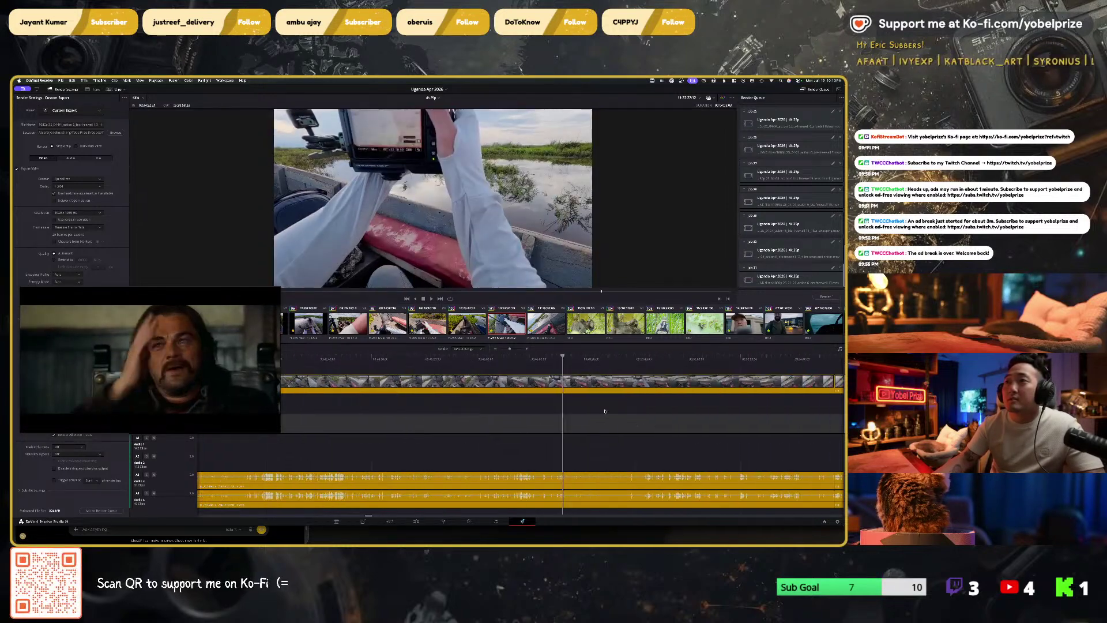
left_click(669, 359)
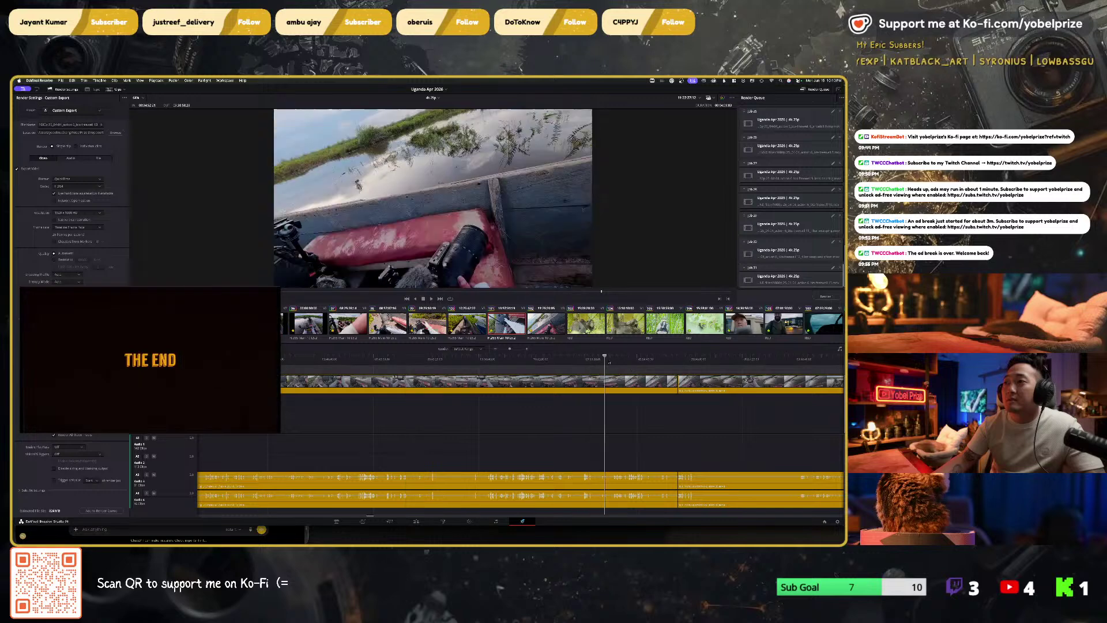
left_click_drag(670, 361, 692, 362)
Step: Send the floating documentary video back to its browser tab and return to the DaVinci Resolve timeline
left_click(153, 358)
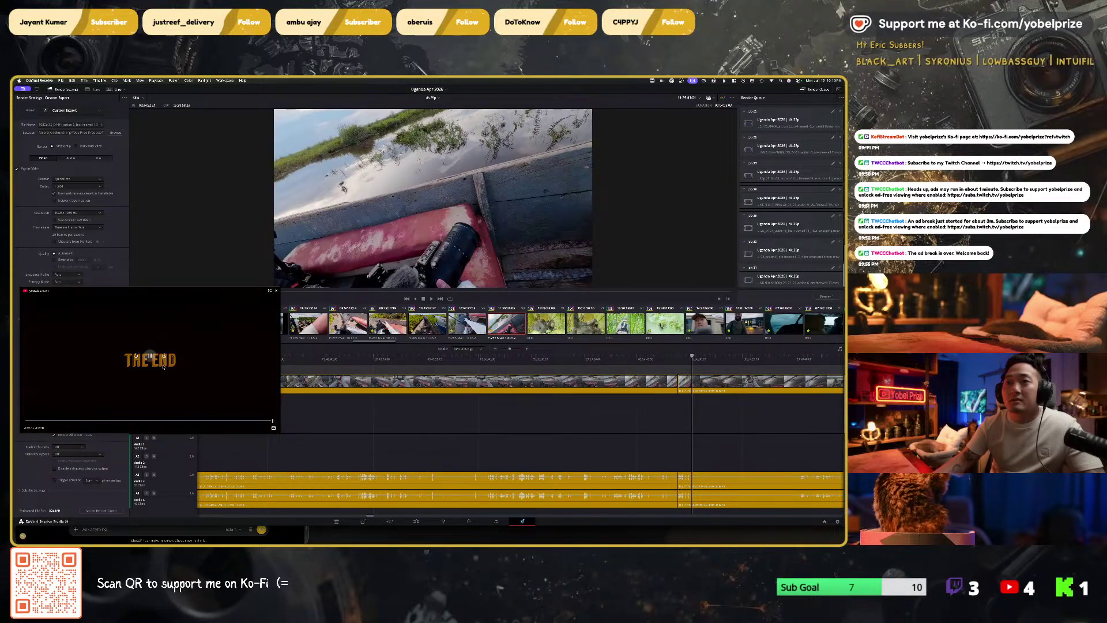
left_click(274, 291)
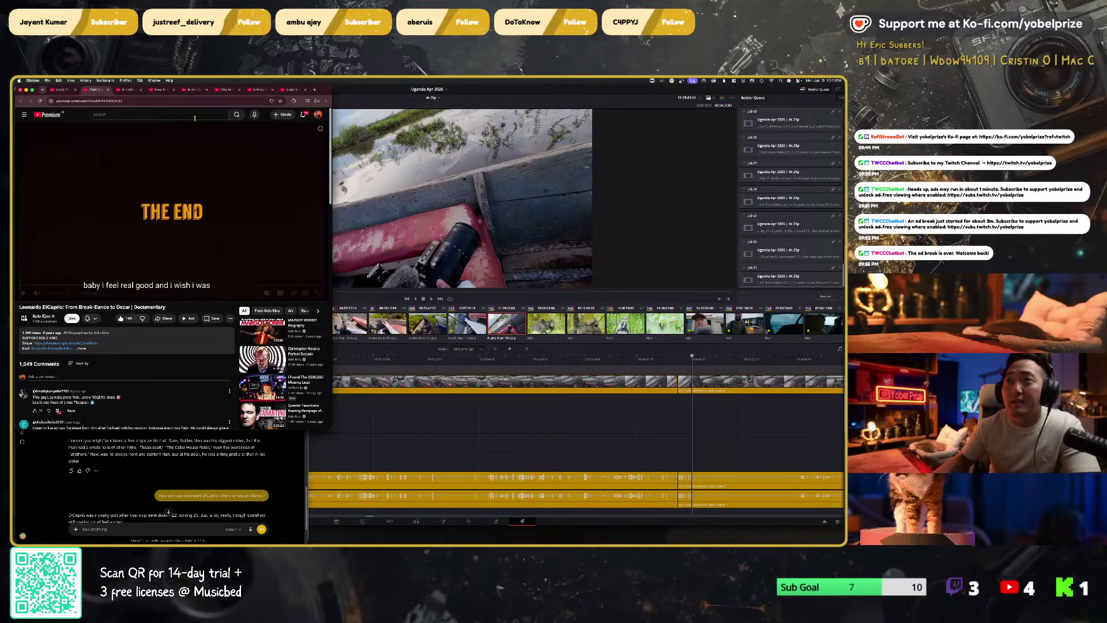
left_click(357, 90)
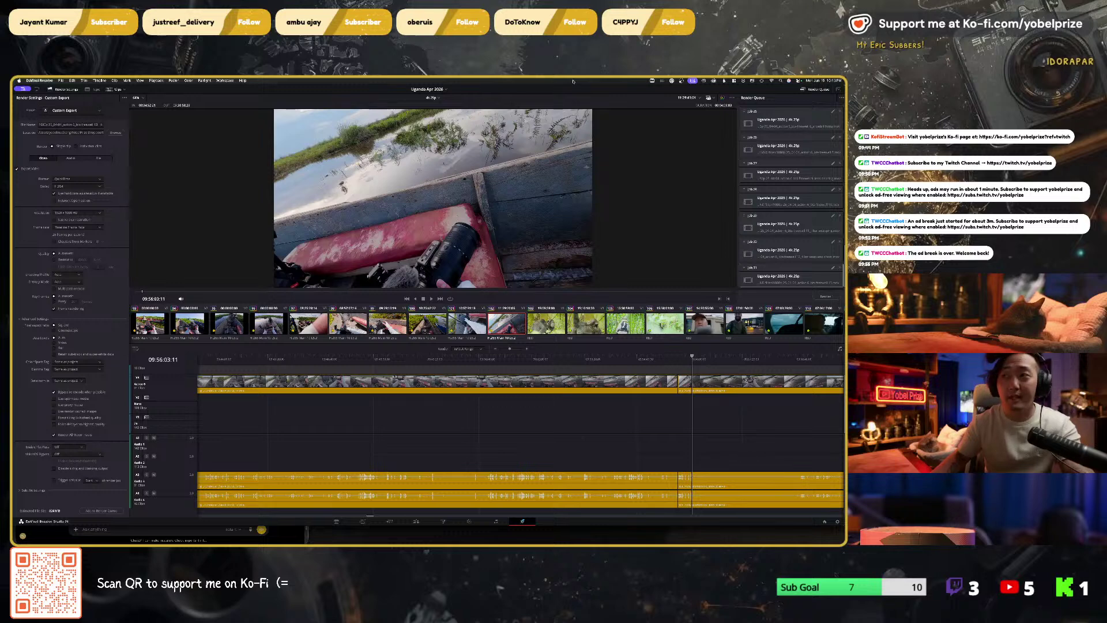
scroll(720, 372, "right", 5)
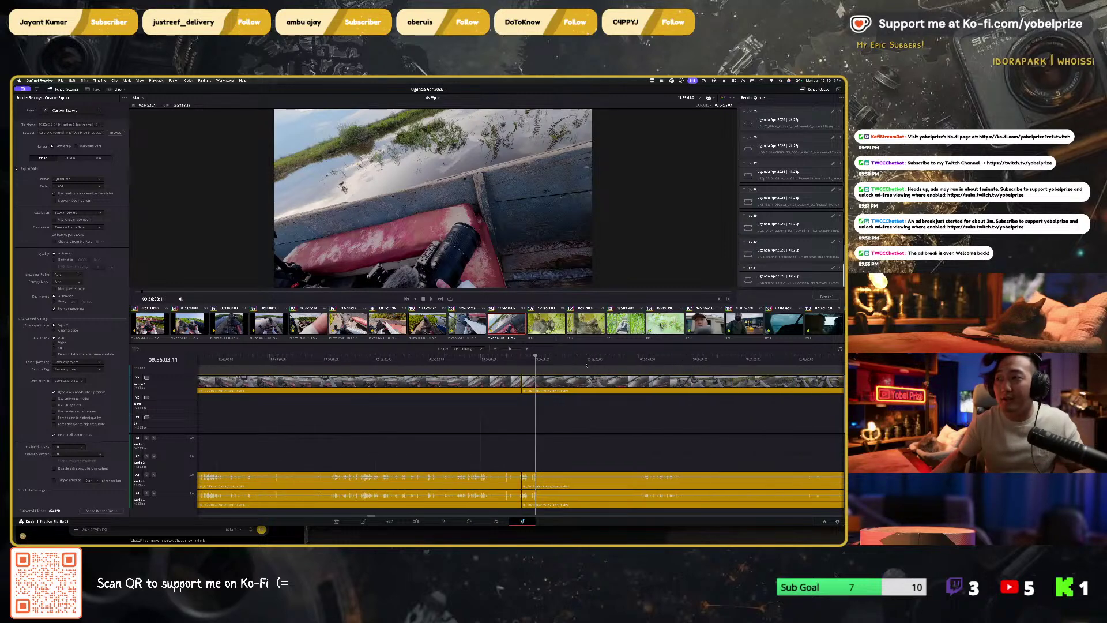